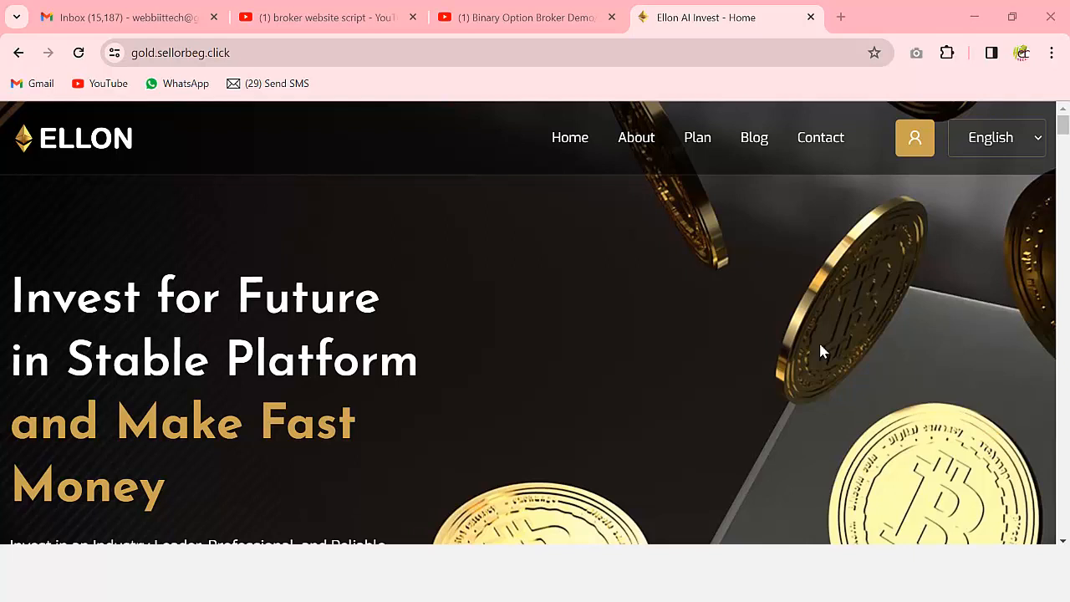
- Scroll through the homepage down to the footer and return to the top
{"action": "scroll", "coordinate": [757, 356], "scroll_direction": "down", "scroll_amount": 12}
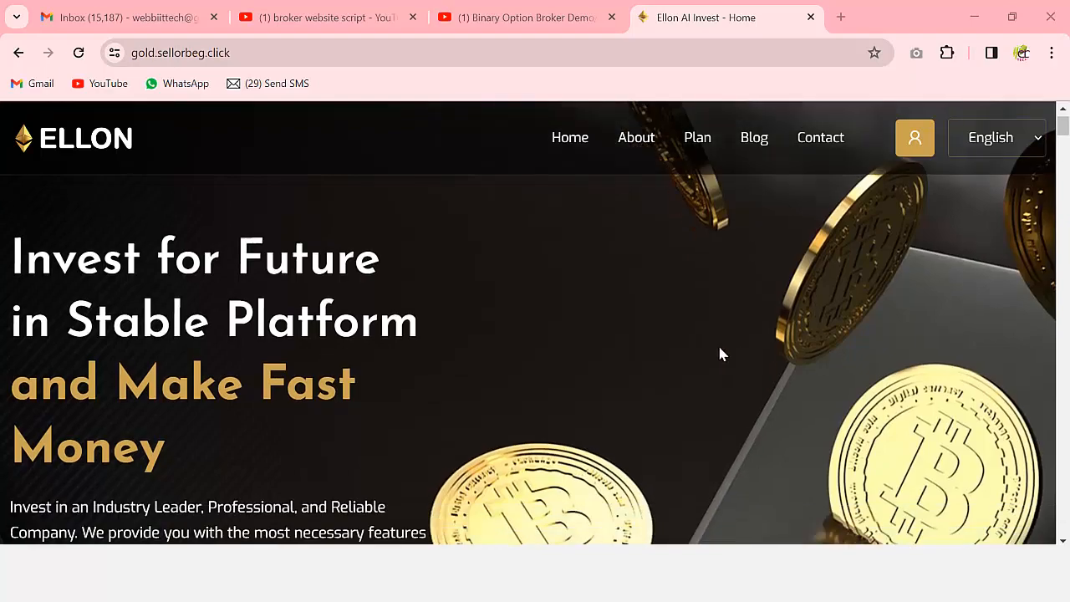
{"action": "scroll", "coordinate": [760, 372], "scroll_direction": "down", "scroll_amount": 12}
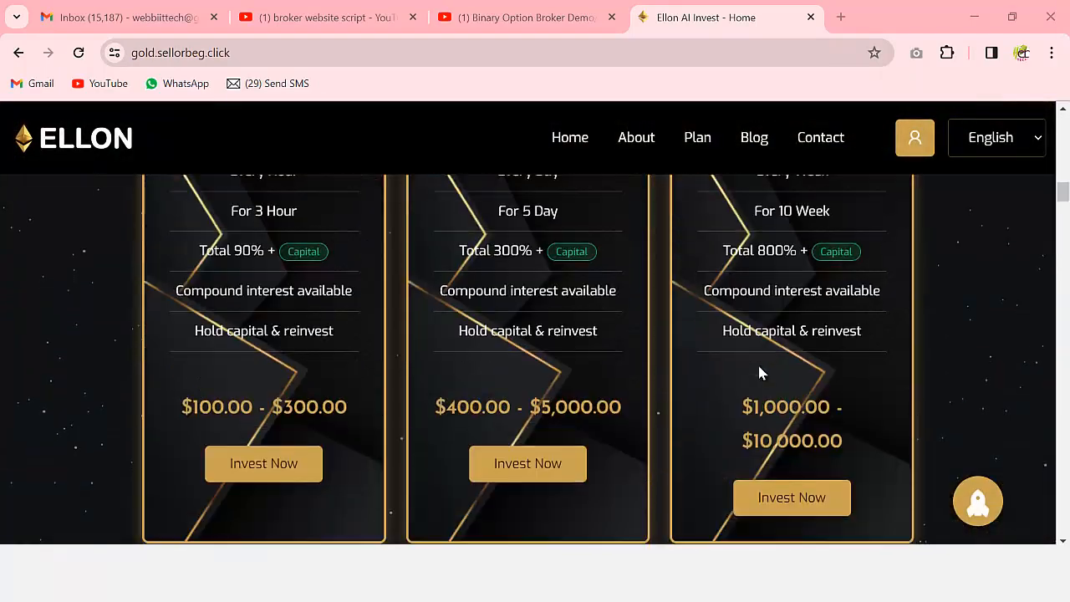
{"action": "scroll", "coordinate": [761, 376], "scroll_direction": "down", "scroll_amount": 12}
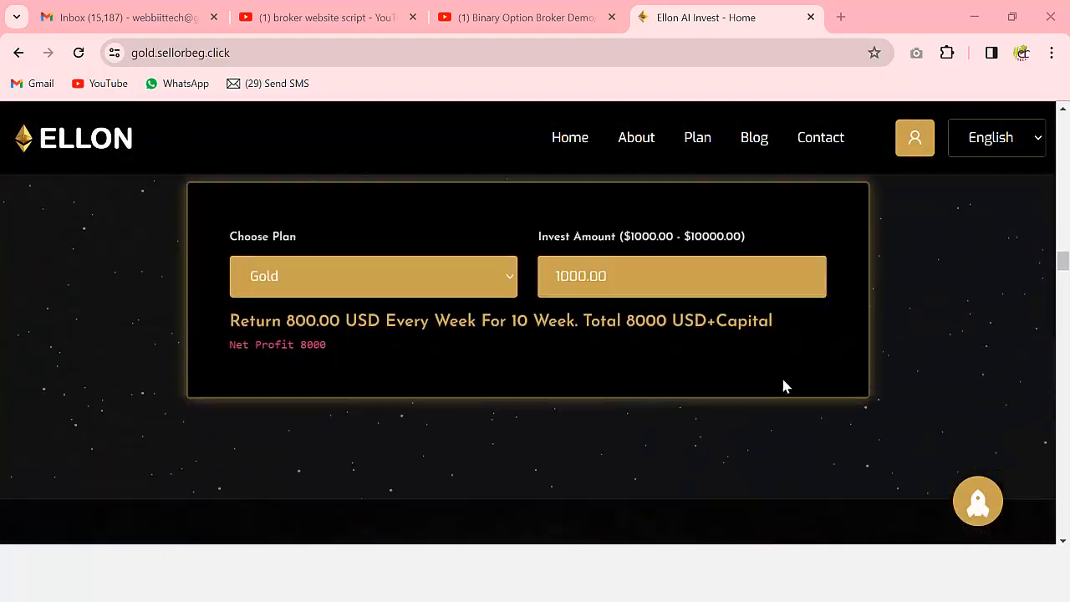
{"action": "scroll", "coordinate": [874, 403], "scroll_direction": "down", "scroll_amount": 12}
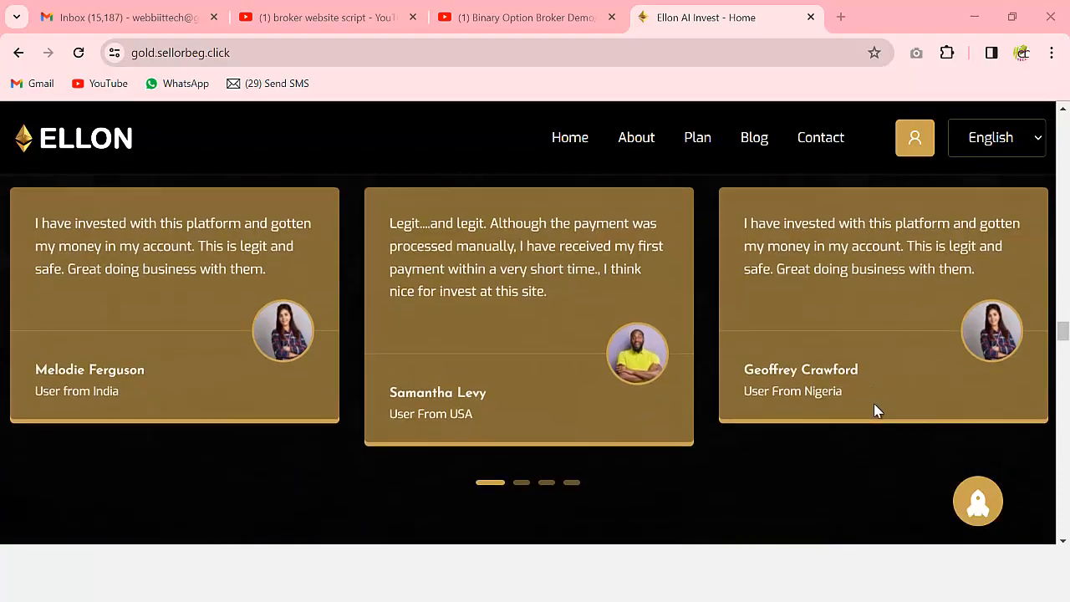
{"action": "scroll", "coordinate": [963, 426], "scroll_direction": "down", "scroll_amount": 15}
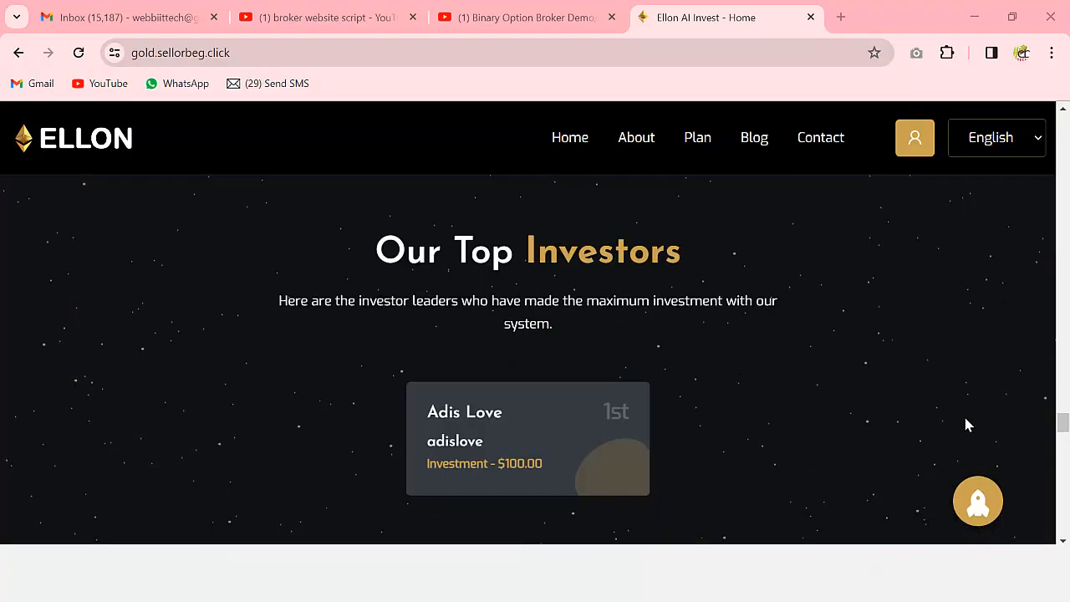
{"action": "scroll", "coordinate": [966, 426], "scroll_direction": "down", "scroll_amount": 10}
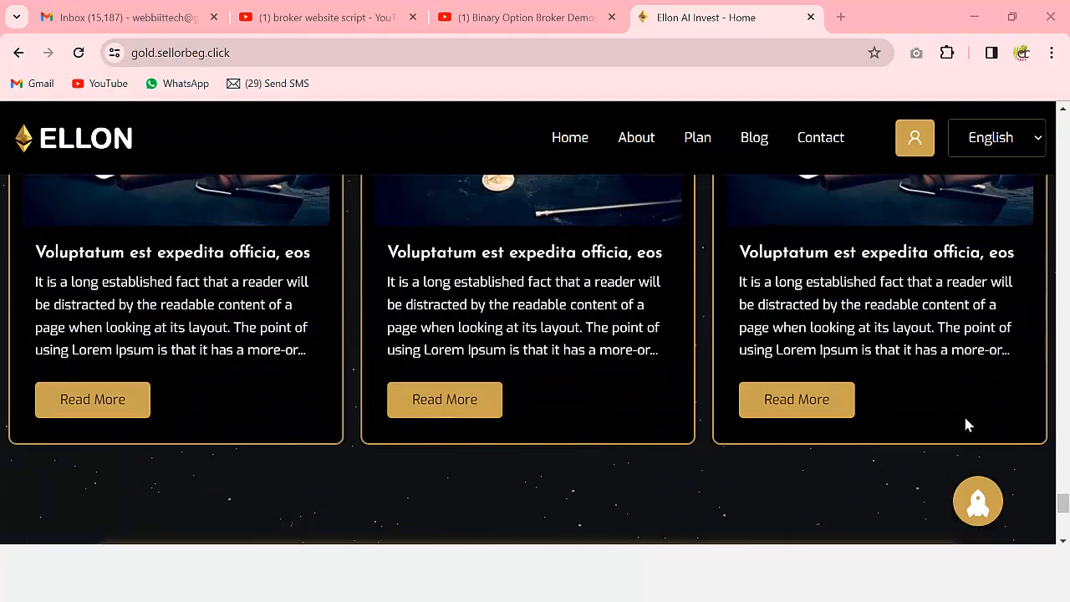
{"action": "left_click", "coordinate": [979, 502]}
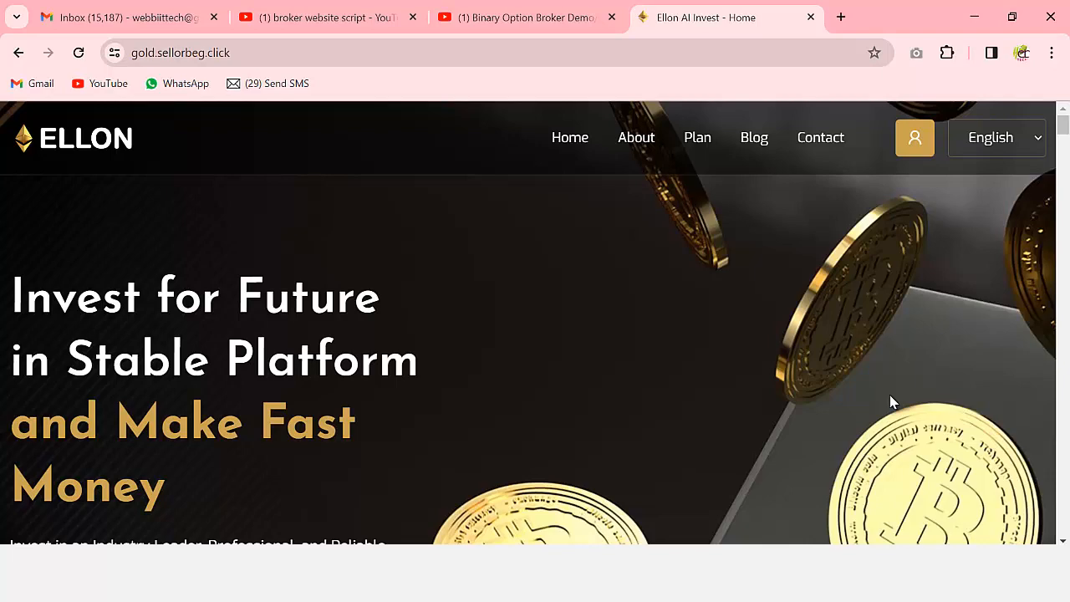
- Scroll down to the Gold plan profit calculator
{"action": "scroll", "coordinate": [753, 372], "scroll_direction": "down", "scroll_amount": 5}
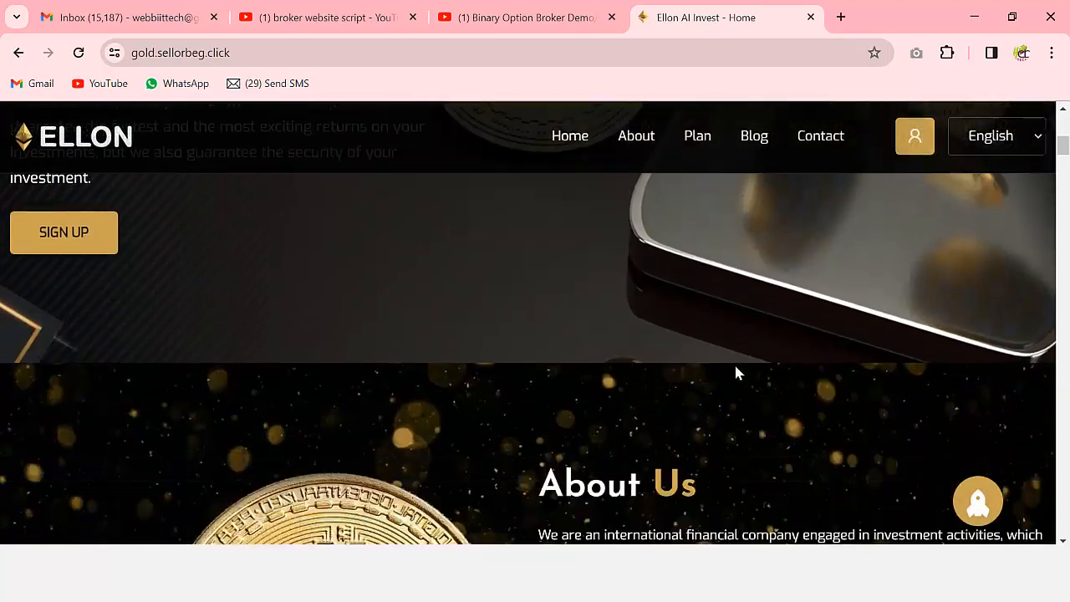
{"action": "scroll", "coordinate": [736, 372], "scroll_direction": "down", "scroll_amount": 10}
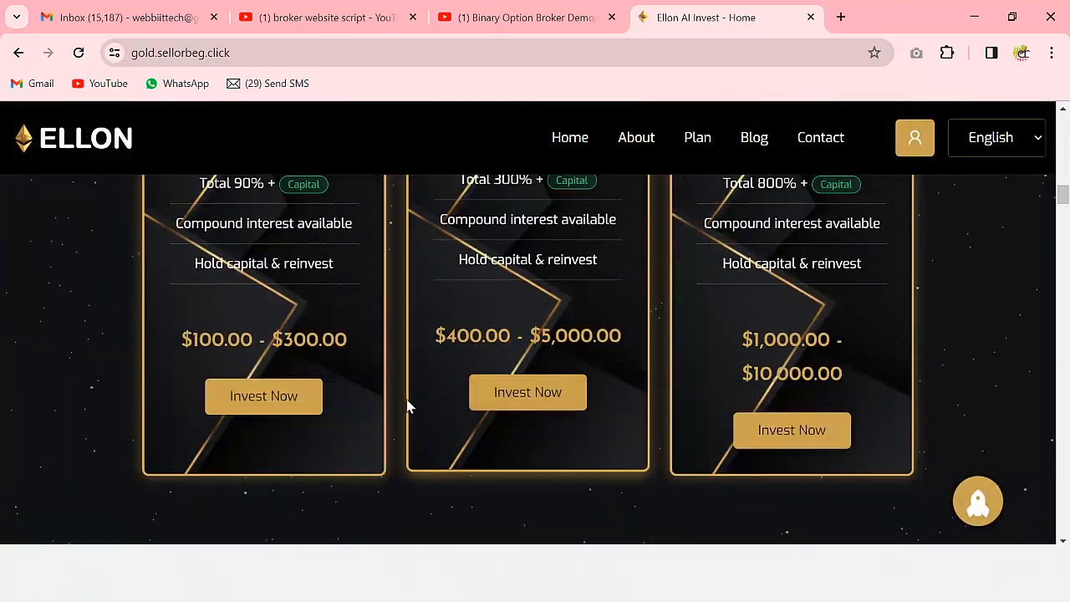
{"action": "scroll", "coordinate": [407, 405], "scroll_direction": "down", "scroll_amount": 15}
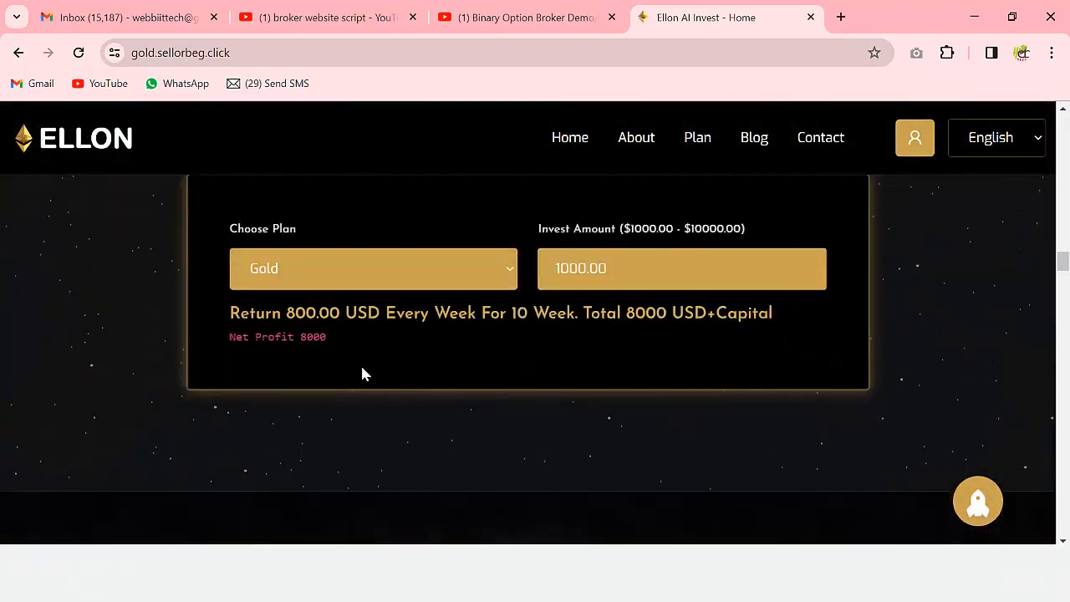
- Switch the calculator to Premium and highlight its 400.00 invest and 240 daily return
{"action": "left_click", "coordinate": [306, 275]}
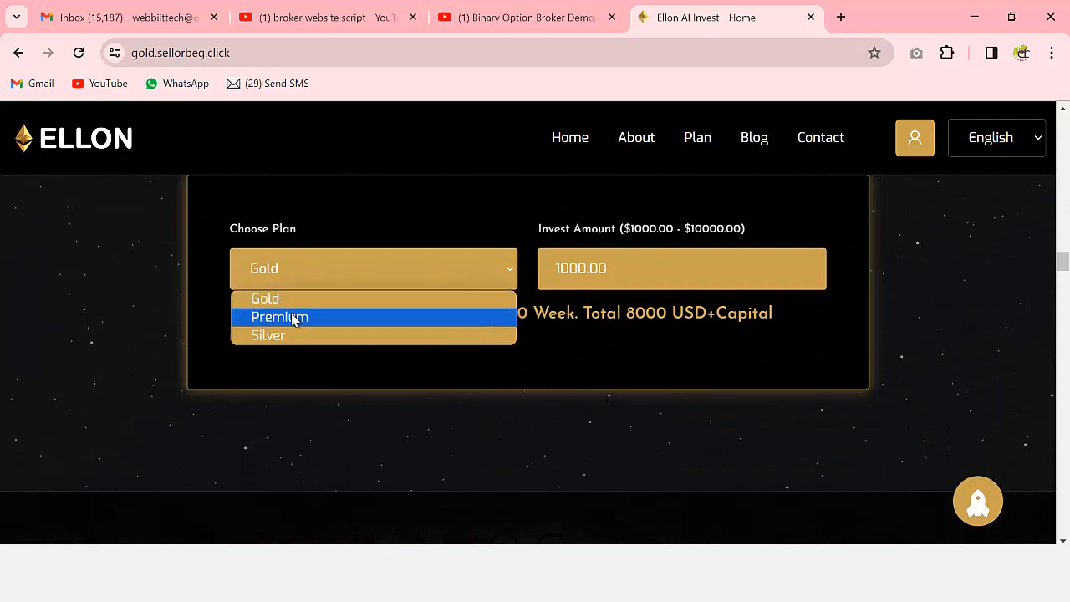
{"action": "left_click", "coordinate": [292, 318]}
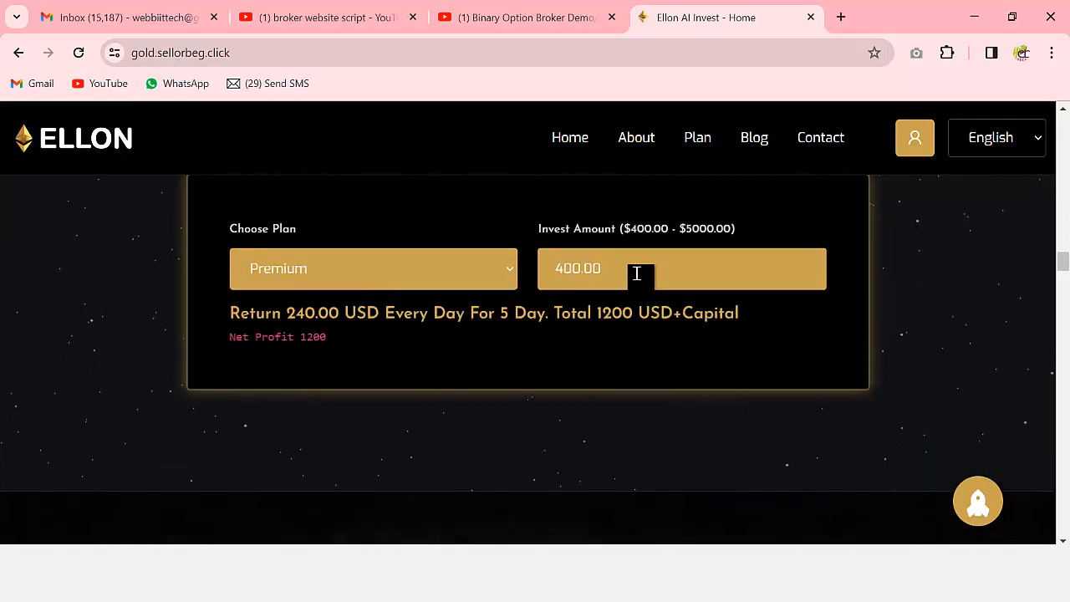
{"action": "left_click_drag", "start_coordinate": [557, 270], "coordinate": [624, 268]}
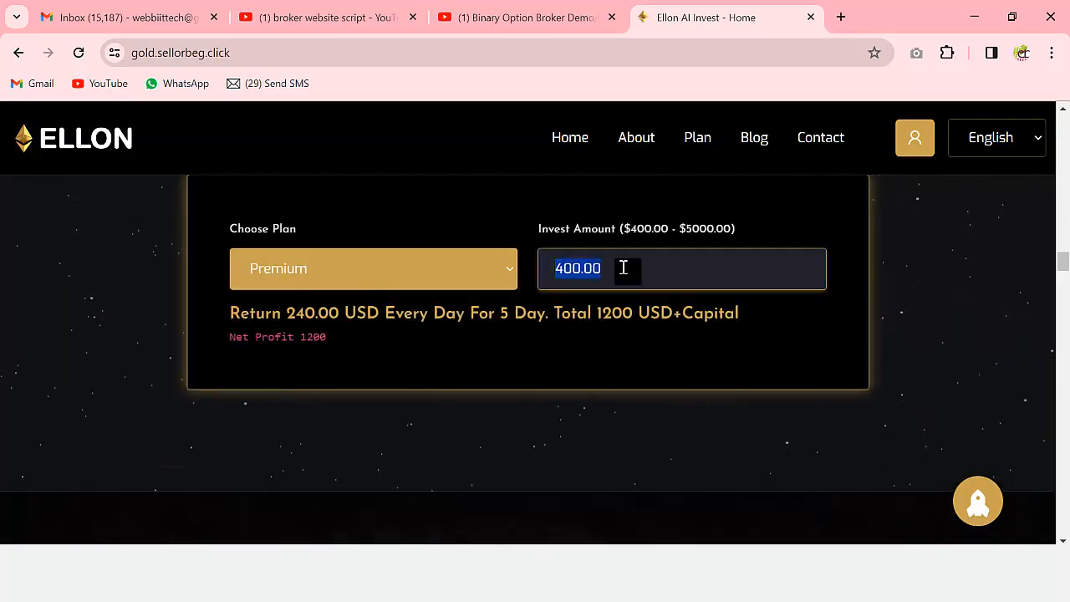
{"action": "left_click", "coordinate": [294, 314]}
{"action": "left_click_drag", "start_coordinate": [312, 316], "coordinate": [396, 315]}
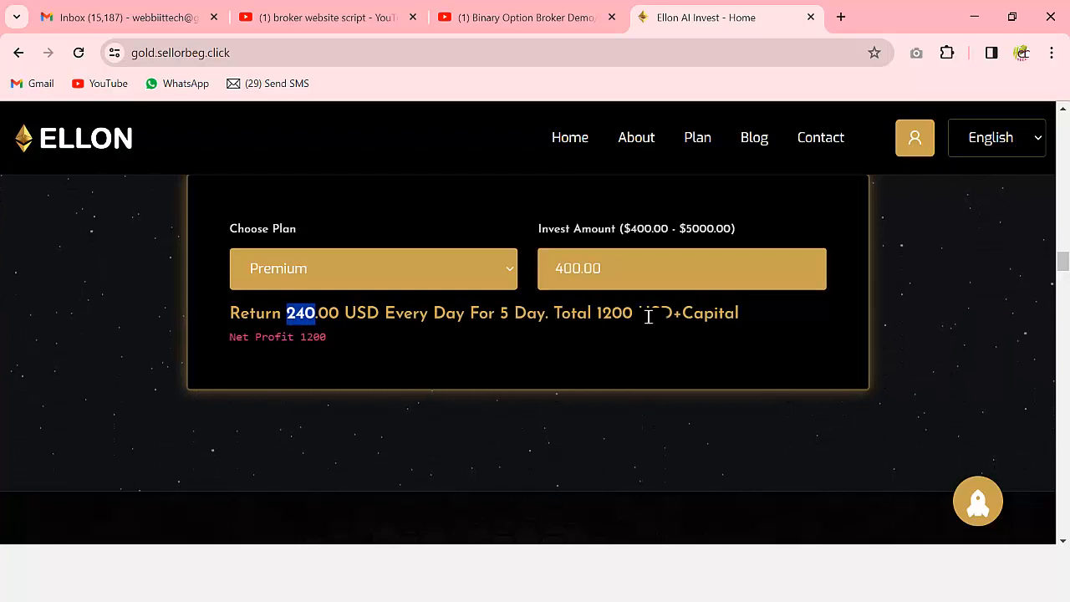
- Switch back to Gold and highlight its 800.00 weekly return
{"action": "left_click", "coordinate": [285, 277]}
{"action": "left_click", "coordinate": [271, 300]}
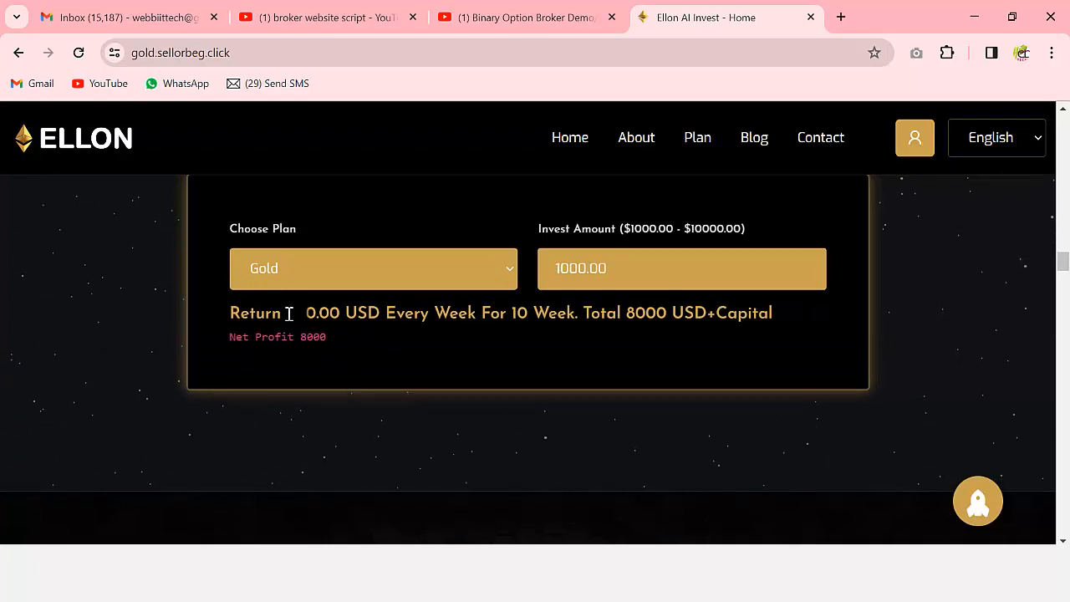
{"action": "left_click_drag", "start_coordinate": [289, 313], "coordinate": [446, 313]}
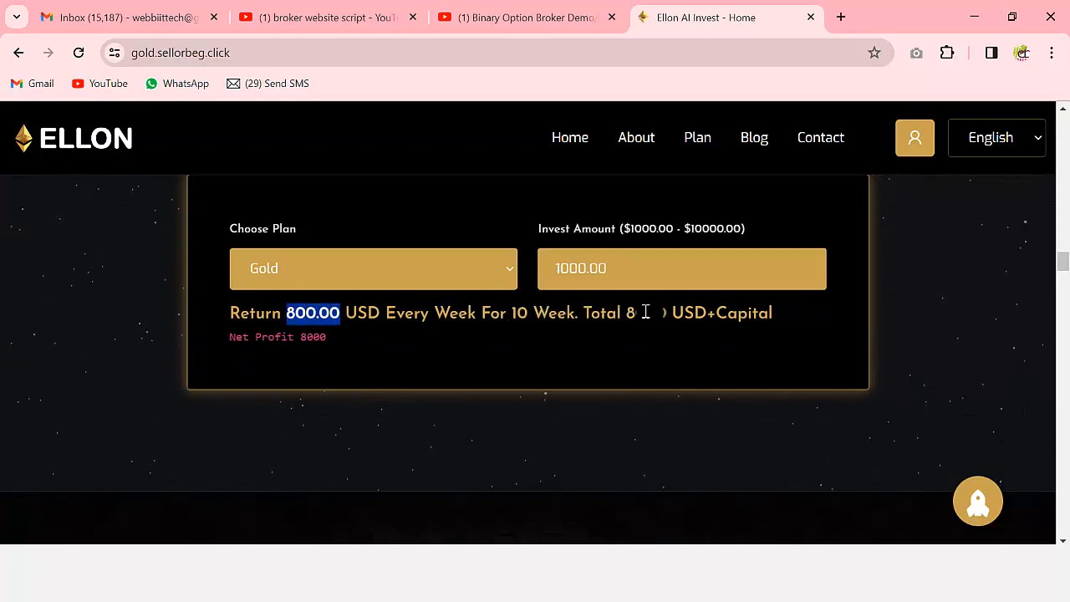
- Leave the calculator on the Silver plan and scroll back up to the hero
{"action": "left_click", "coordinate": [357, 279]}
{"action": "left_click", "coordinate": [332, 337]}
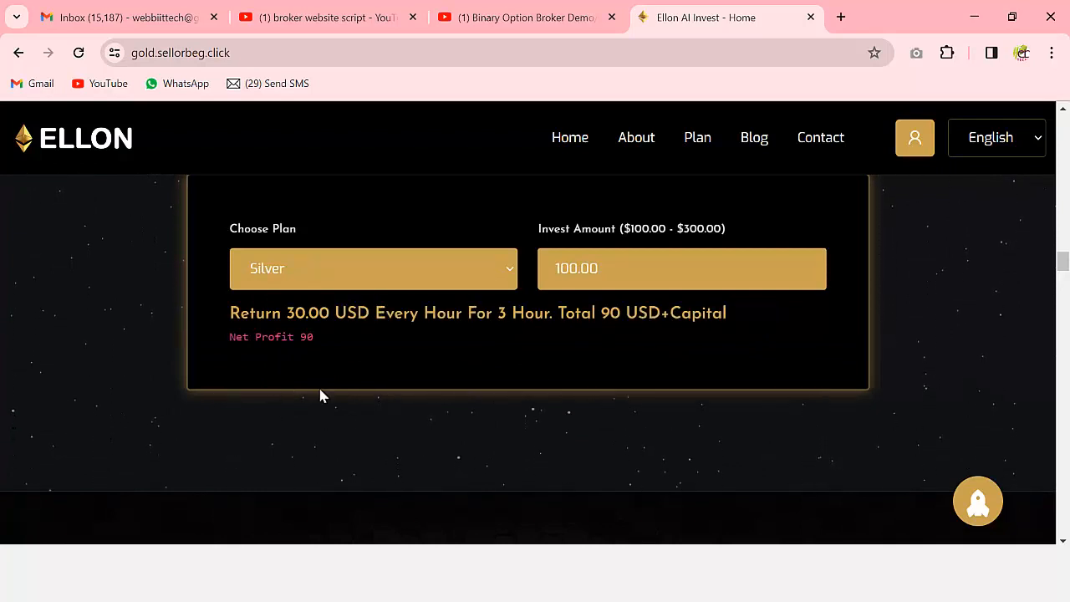
{"action": "scroll", "coordinate": [320, 395], "scroll_direction": "up", "scroll_amount": 15}
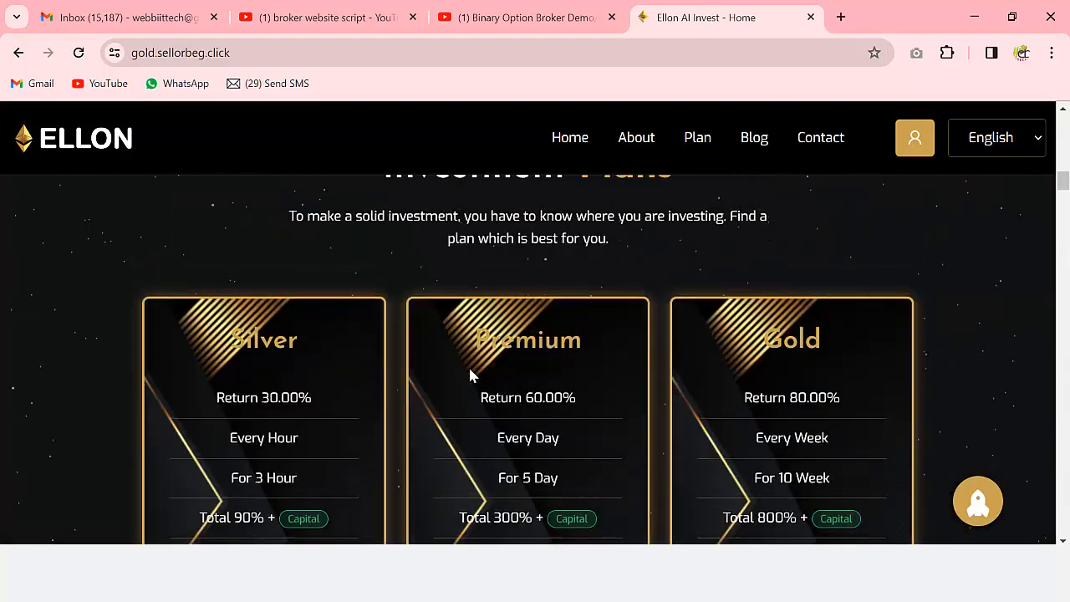
{"action": "scroll", "coordinate": [470, 373], "scroll_direction": "up", "scroll_amount": 15}
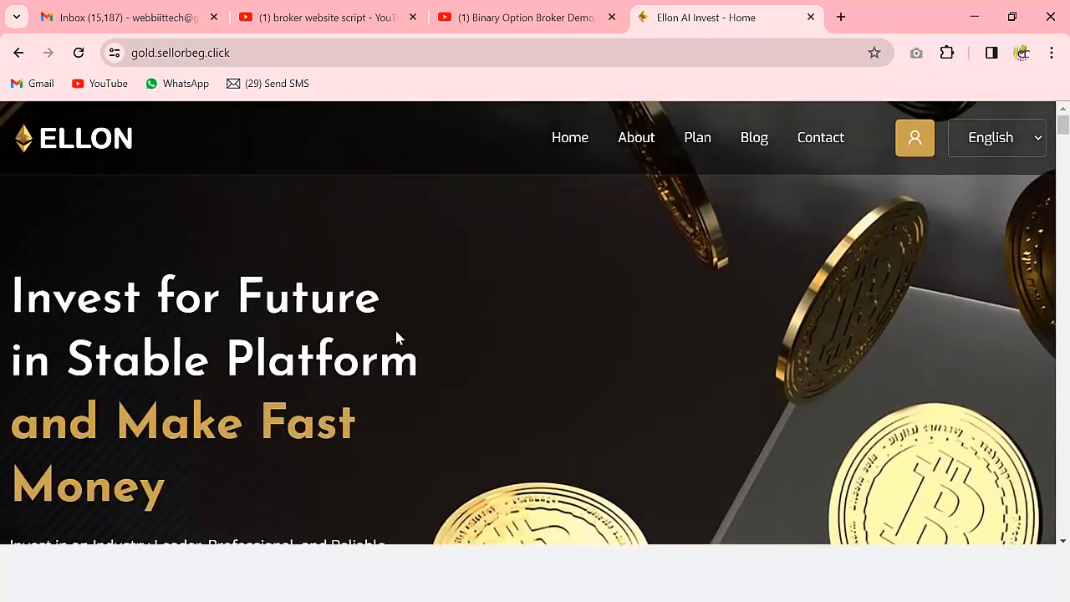
- Scroll the login page and go to the account registration page
{"action": "scroll", "coordinate": [610, 394], "scroll_direction": "down", "scroll_amount": 5}
{"action": "scroll", "coordinate": [686, 376], "scroll_direction": "up", "scroll_amount": 6}
{"action": "scroll", "coordinate": [673, 368], "scroll_direction": "down", "scroll_amount": 5}
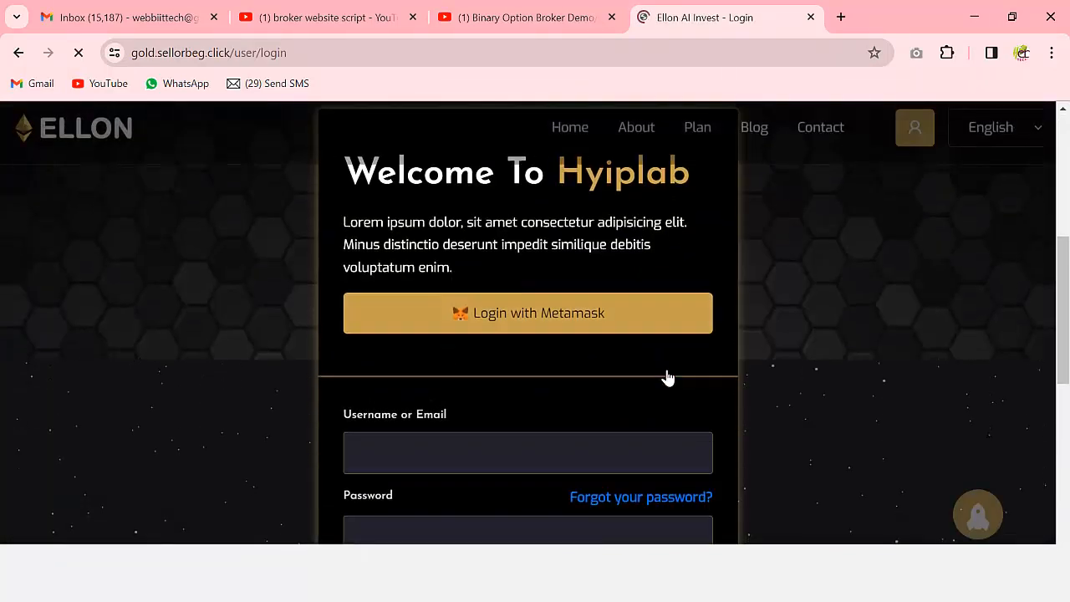
{"action": "scroll", "coordinate": [581, 332], "scroll_direction": "down", "scroll_amount": 2}
{"action": "scroll", "coordinate": [583, 337], "scroll_direction": "up", "scroll_amount": 3}
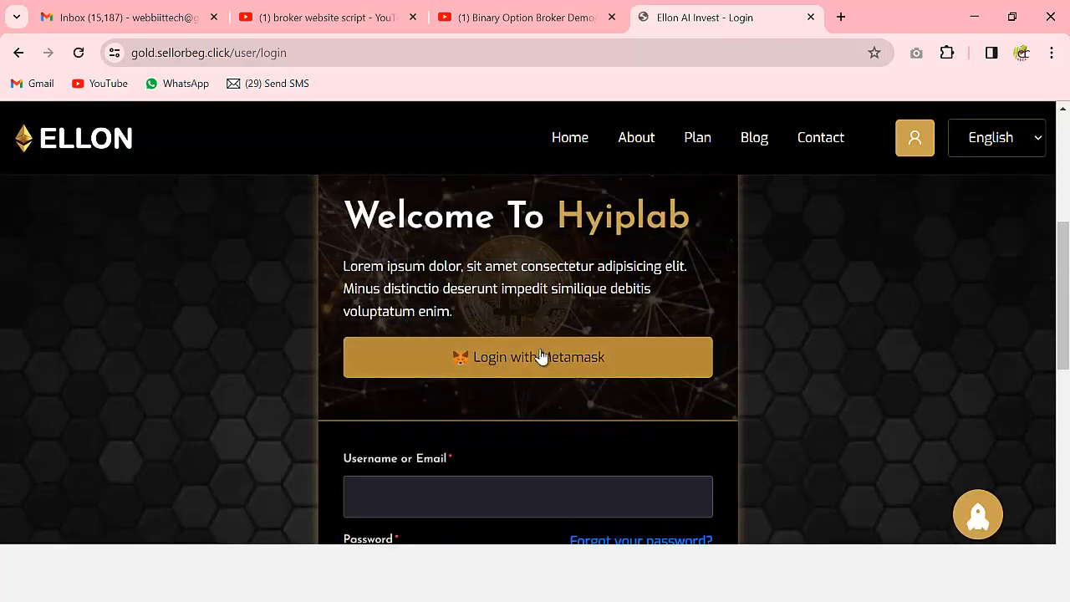
{"action": "scroll", "coordinate": [552, 365], "scroll_direction": "down", "scroll_amount": 5}
{"action": "scroll", "coordinate": [594, 375], "scroll_direction": "down", "scroll_amount": 2}
{"action": "scroll", "coordinate": [563, 341], "scroll_direction": "up", "scroll_amount": 4}
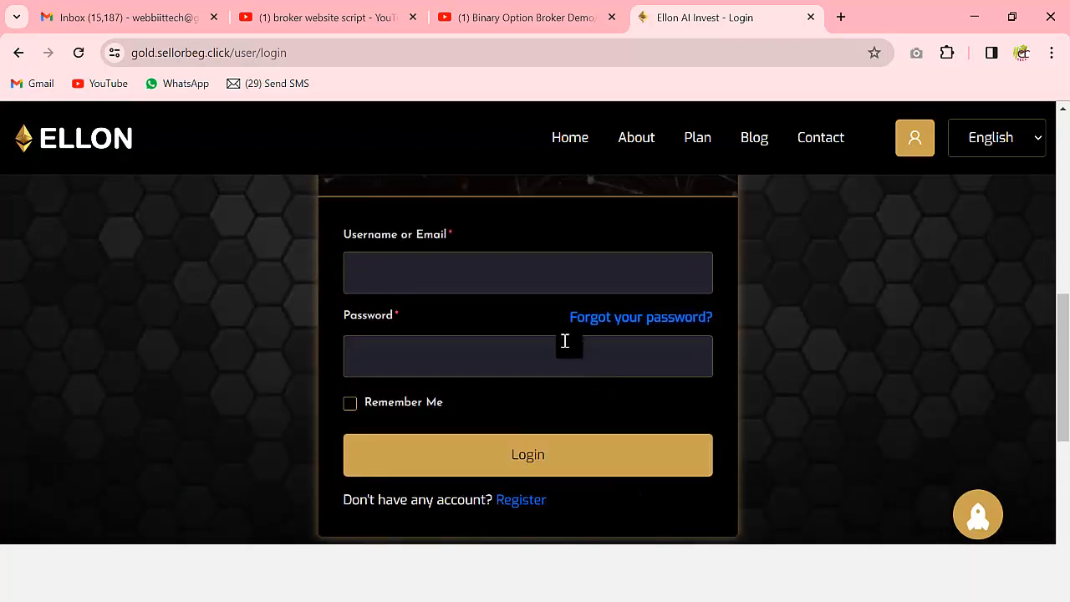
{"action": "scroll", "coordinate": [456, 351], "scroll_direction": "down", "scroll_amount": 4}
{"action": "scroll", "coordinate": [541, 348], "scroll_direction": "up", "scroll_amount": 3}
{"action": "left_click", "coordinate": [524, 414]}
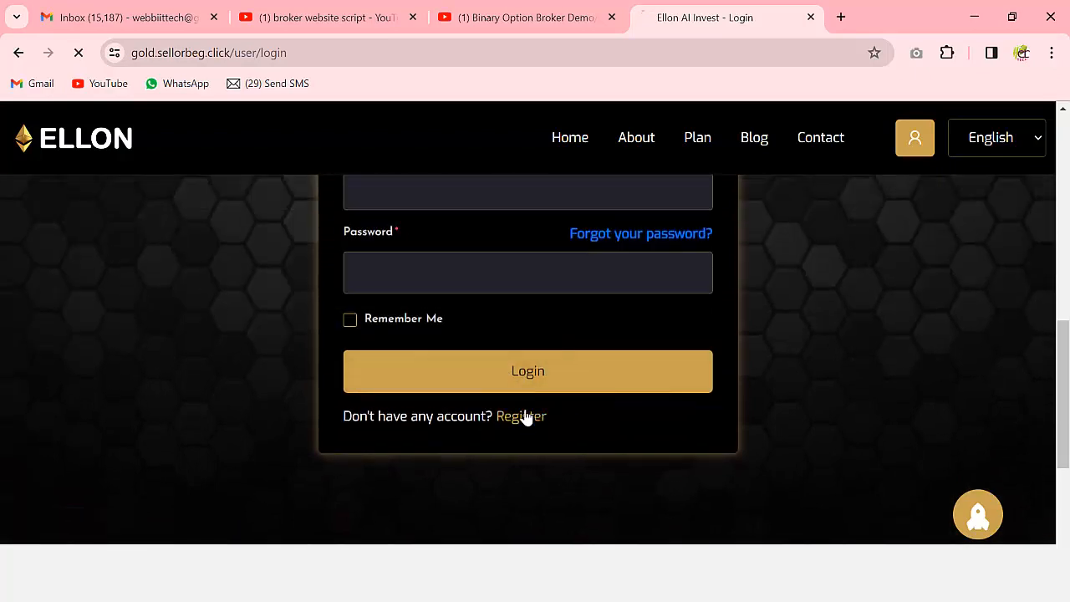
- Fill the Username field from the saved autofill suggestion and move to E-Mail
{"action": "scroll", "coordinate": [577, 351], "scroll_direction": "down", "scroll_amount": 4}
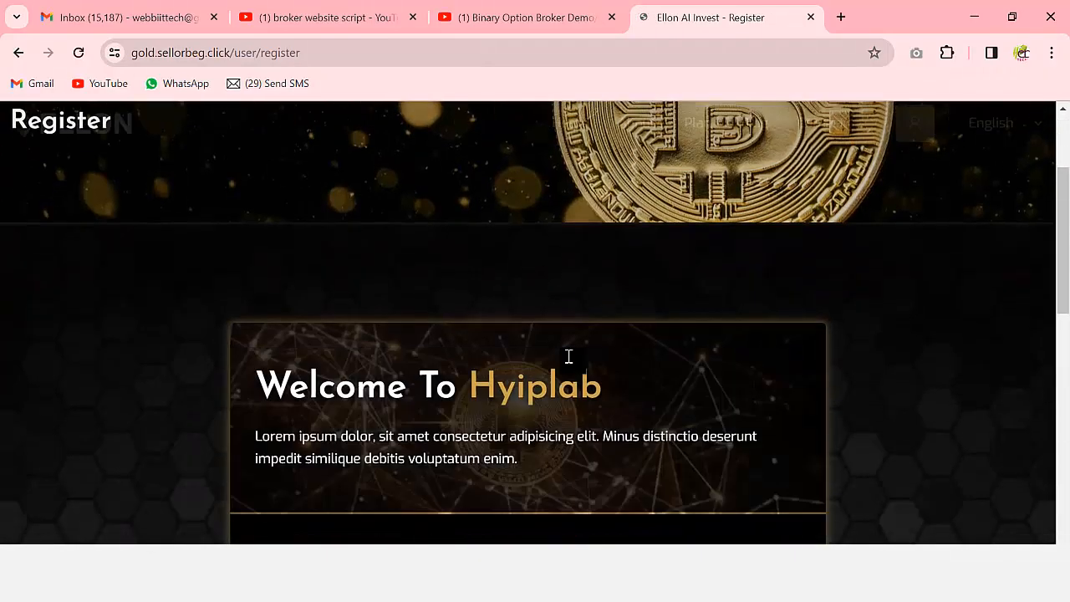
{"action": "scroll", "coordinate": [376, 346], "scroll_direction": "down", "scroll_amount": 2}
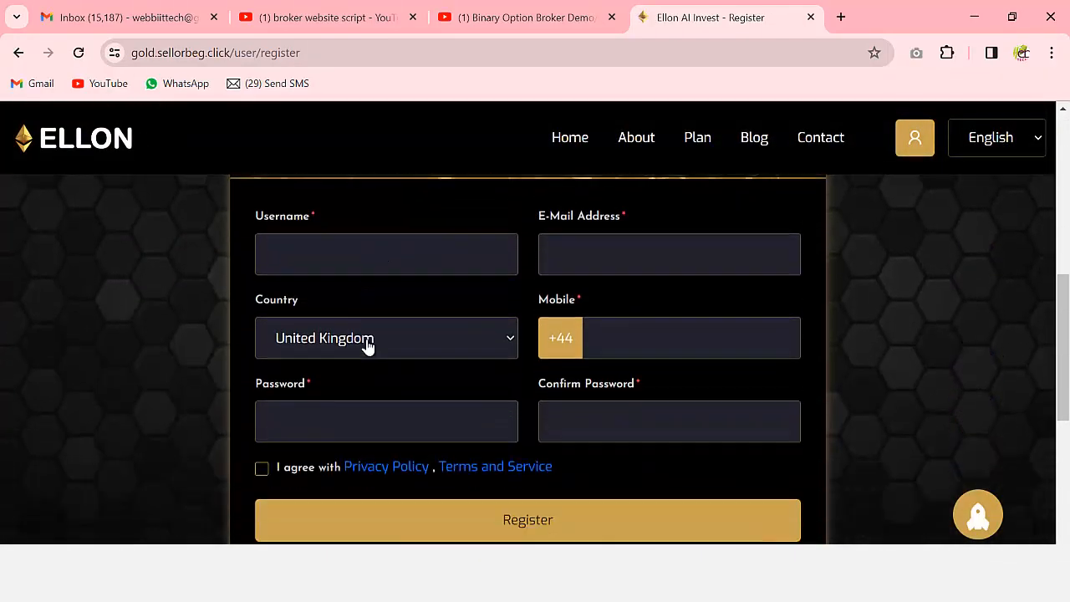
{"action": "left_click", "coordinate": [389, 252]}
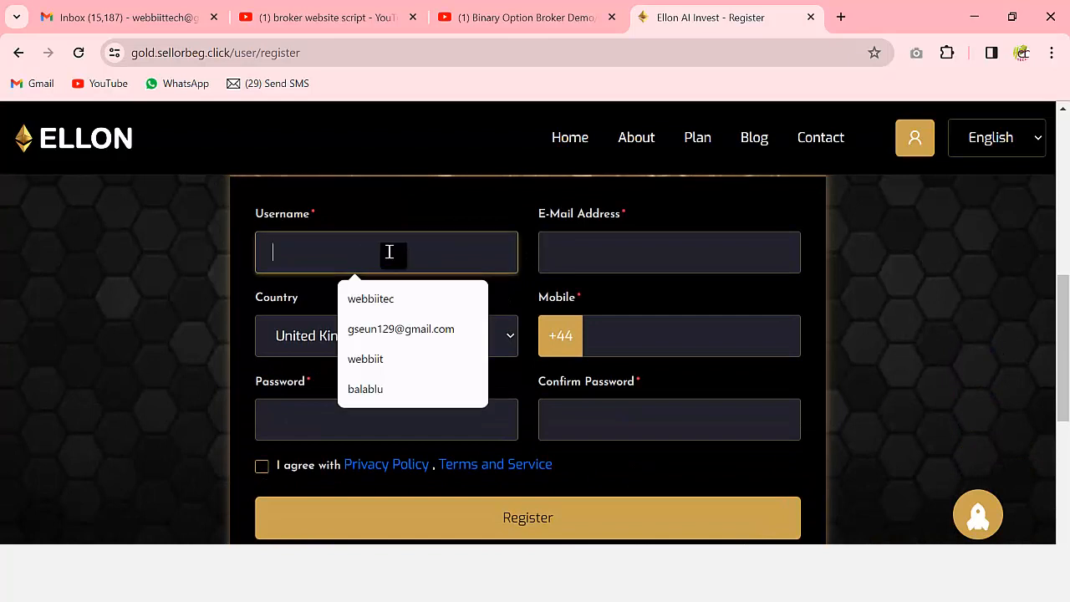
{"action": "left_click", "coordinate": [387, 363]}
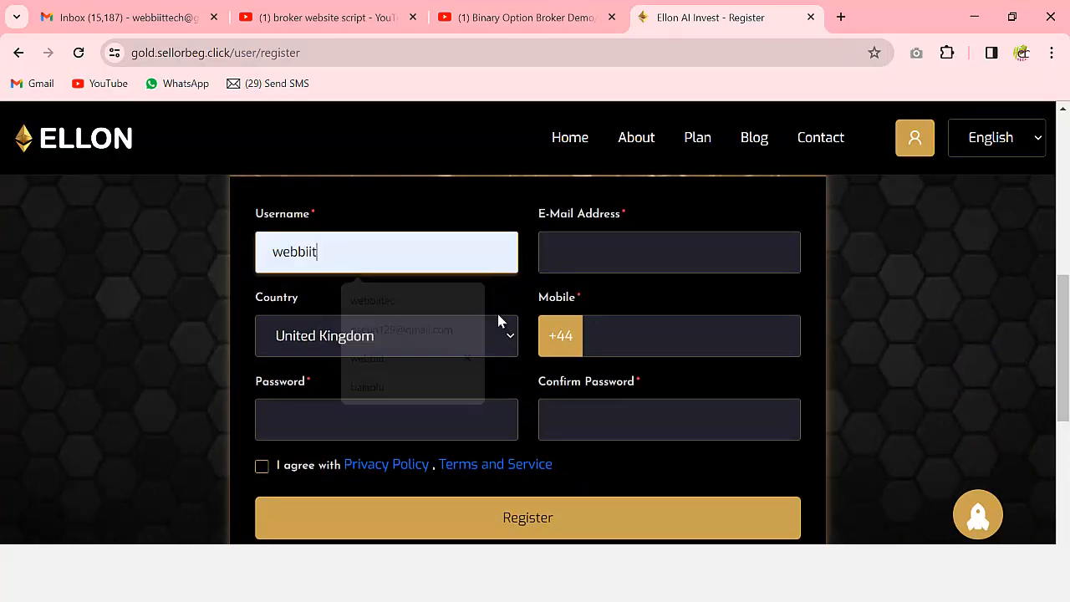
{"action": "left_click", "coordinate": [607, 253]}
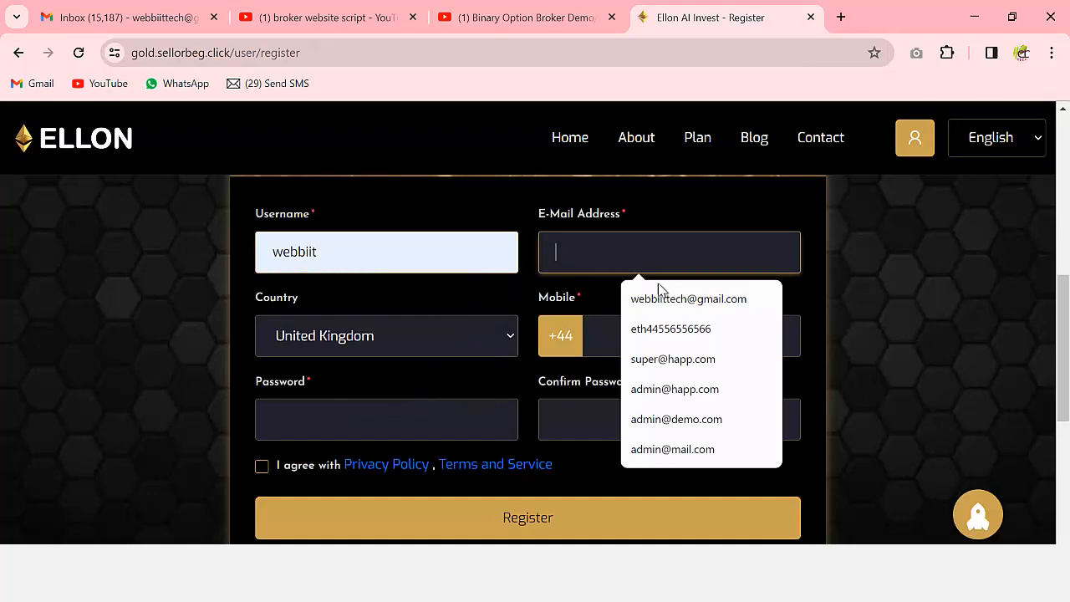
{"action": "left_click", "coordinate": [156, 16]}
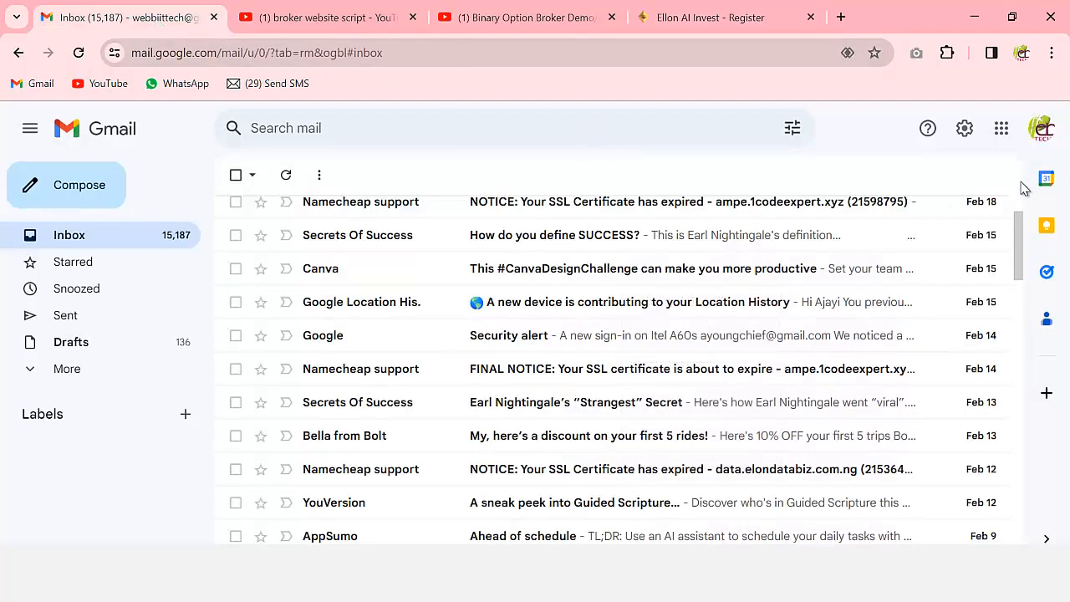
{"action": "left_click", "coordinate": [1041, 129]}
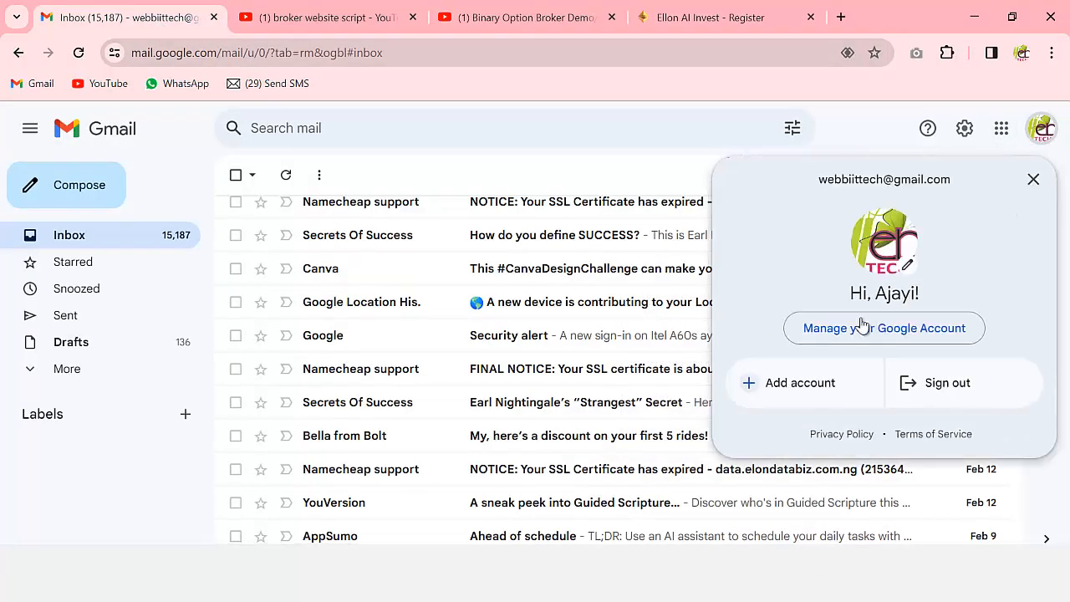
{"action": "left_click_drag", "start_coordinate": [818, 179], "coordinate": [960, 184]}
{"action": "key", "text": "ctrl+c"}
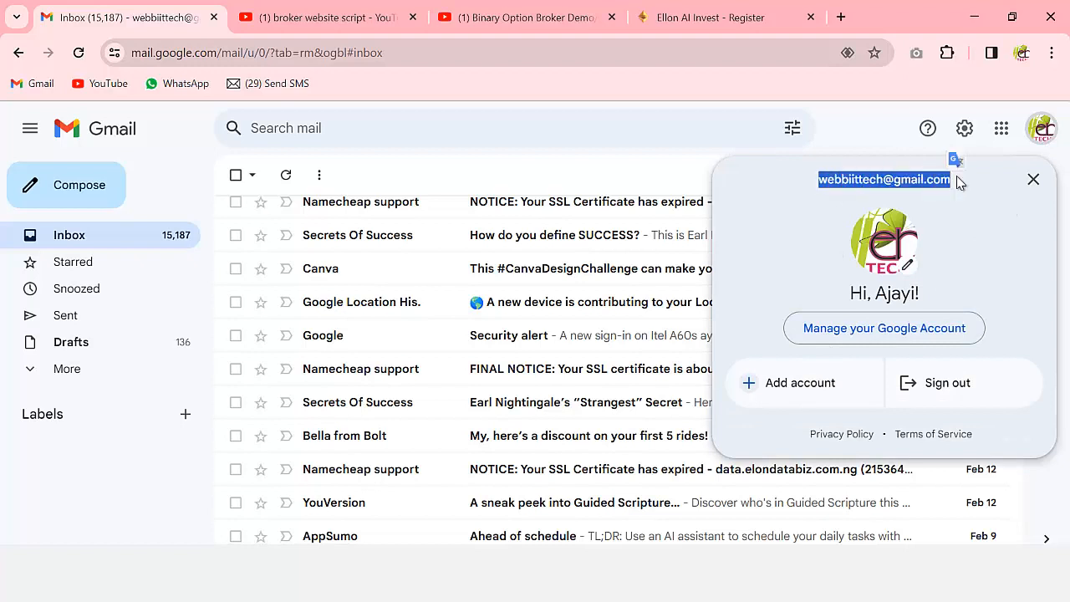
{"action": "left_click", "coordinate": [728, 18]}
- Paste the account e-mail address and choose New Zealand as the country
{"action": "key", "text": "ctrl+v"}
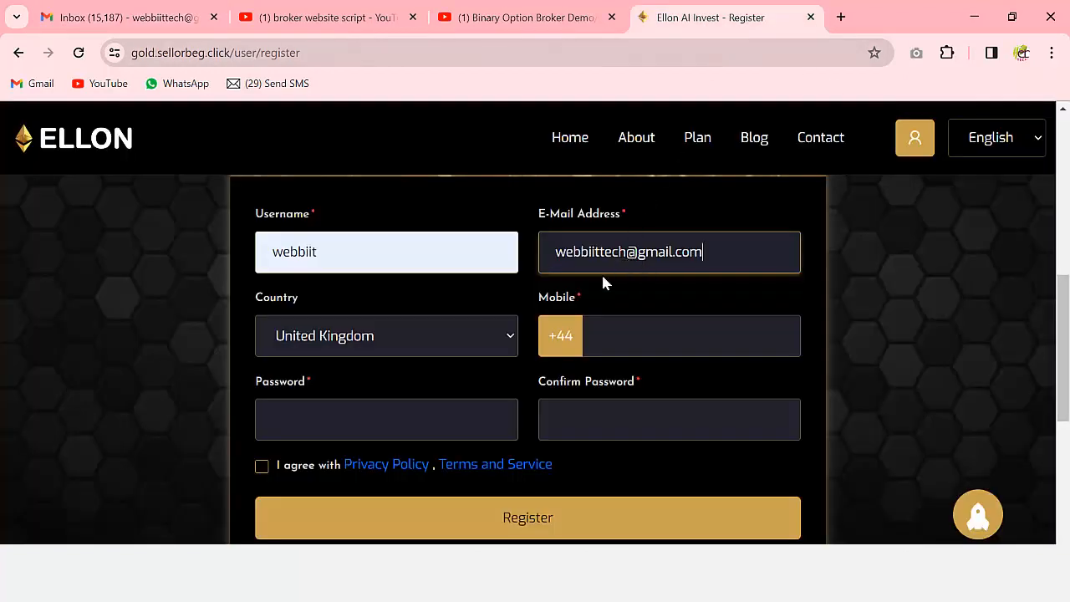
{"action": "left_click", "coordinate": [402, 336]}
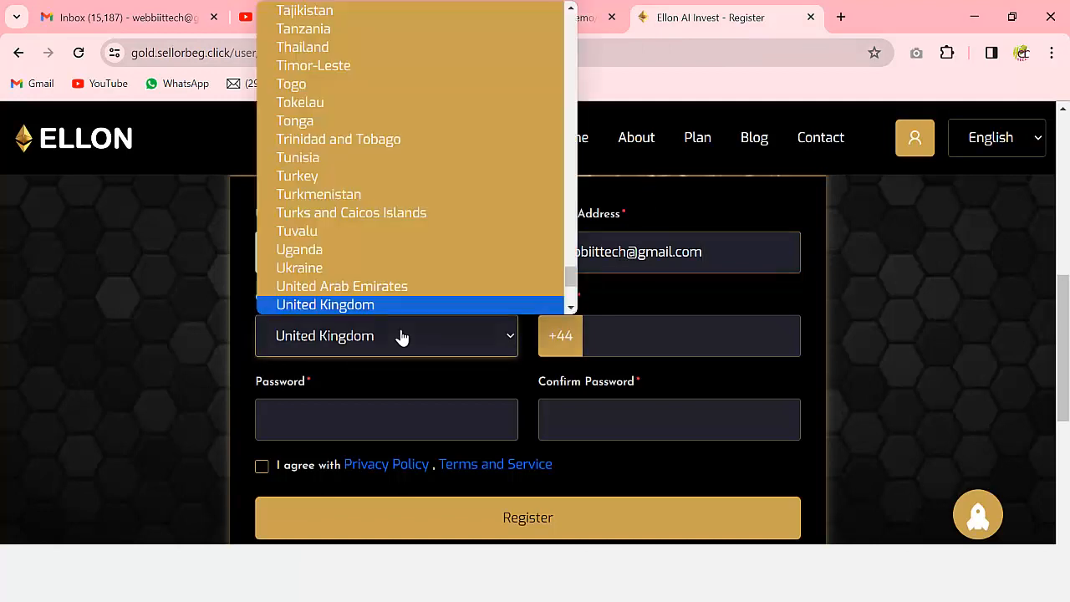
{"action": "key", "text": "n"}
{"action": "key", "text": "n"}
{"action": "key", "text": "n"}
{"action": "key", "text": "n"}
{"action": "key", "text": "n"}
{"action": "key", "text": "n"}
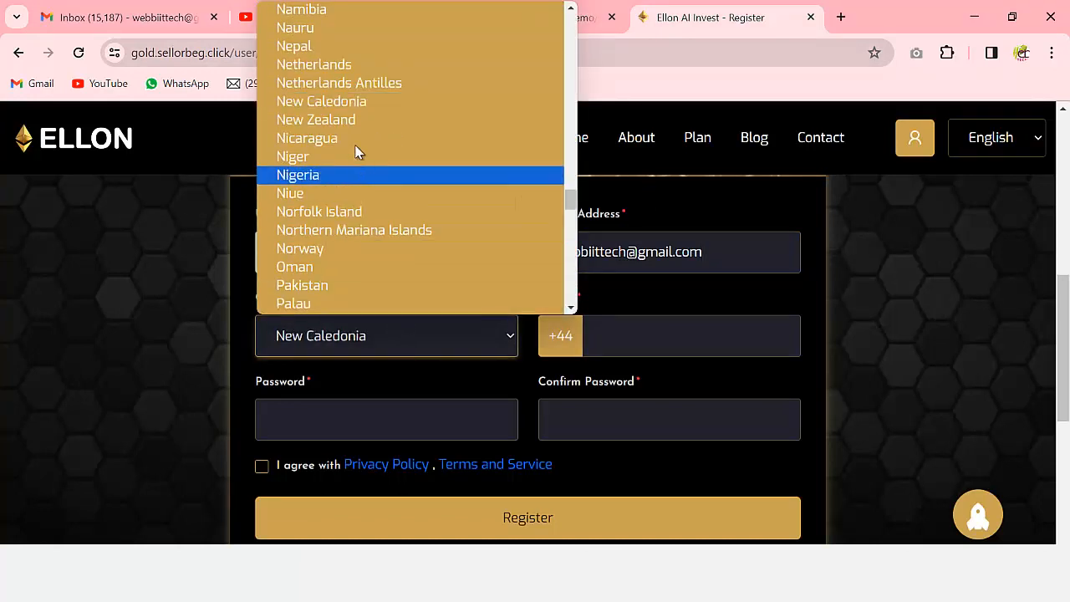
{"action": "left_click", "coordinate": [353, 119]}
- Enter the mobile number and matching passwords, and accept the privacy policy and terms
{"action": "left_click", "coordinate": [628, 332]}
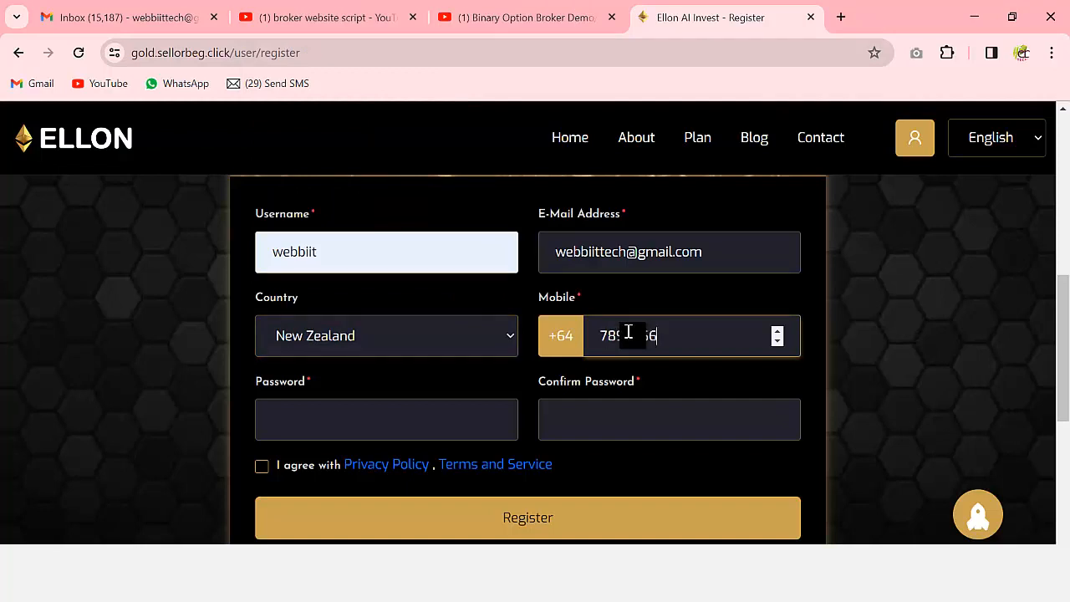
{"action": "left_click", "coordinate": [454, 418]}
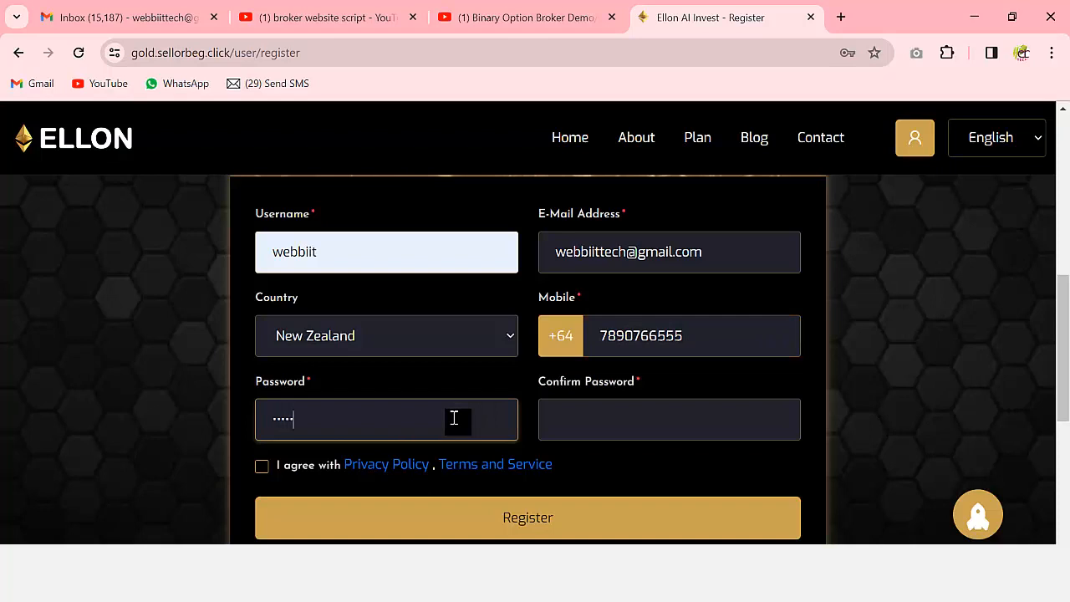
{"action": "left_click", "coordinate": [610, 418]}
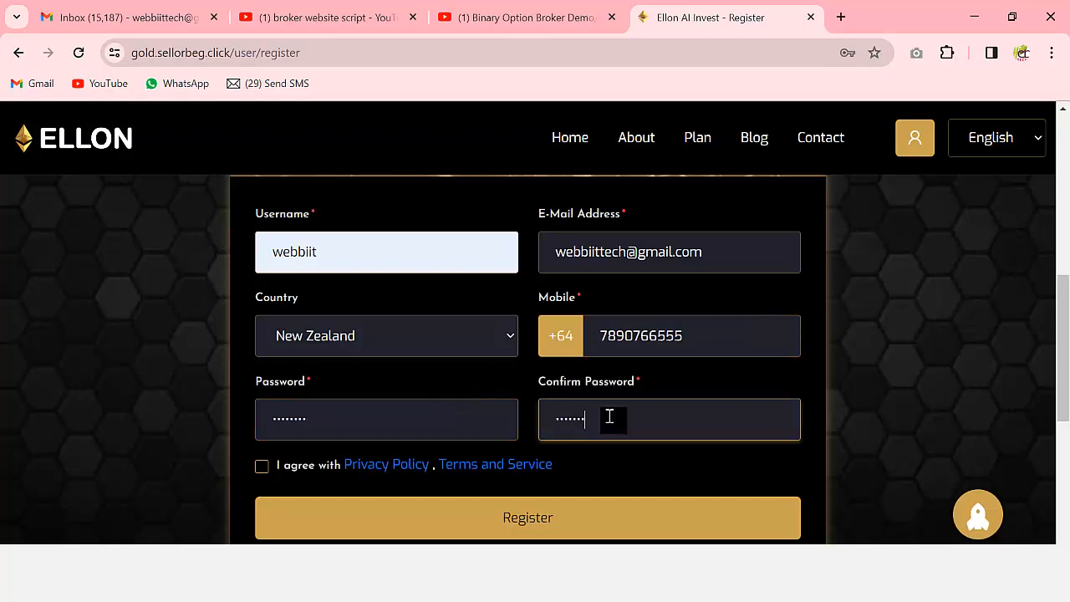
{"action": "scroll", "coordinate": [610, 416], "scroll_direction": "down", "scroll_amount": 2}
{"action": "left_click", "coordinate": [261, 298]}
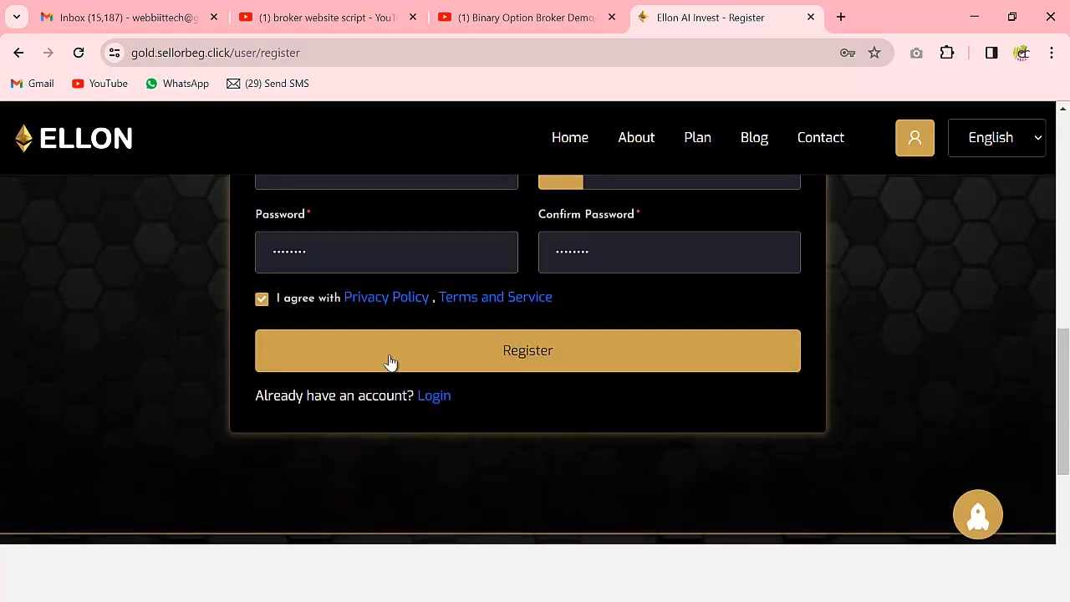
{"action": "scroll", "coordinate": [691, 451], "scroll_direction": "up", "scroll_amount": 2}
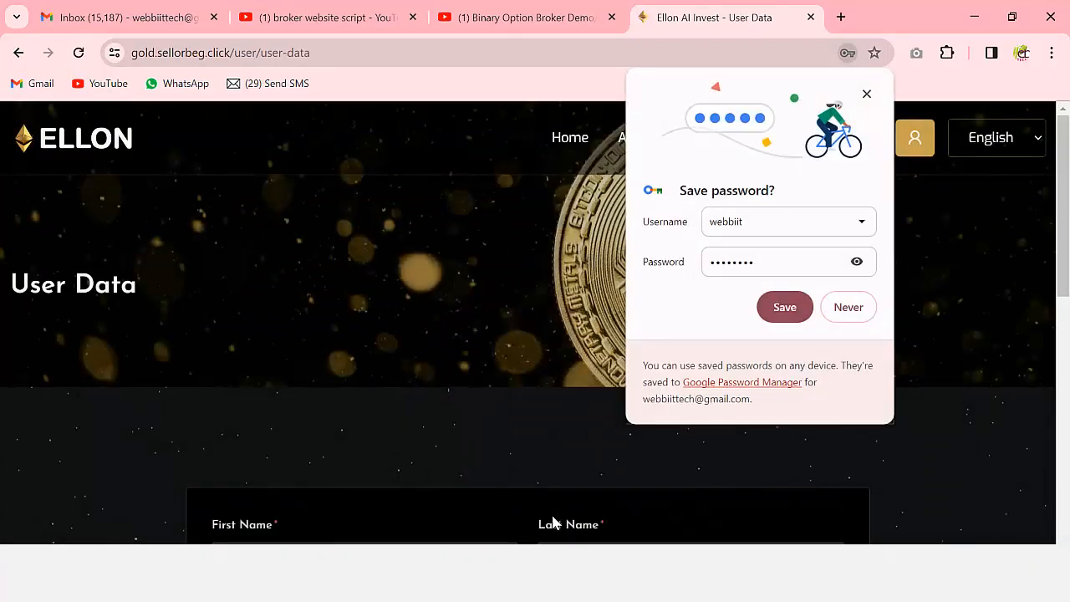
- Dismiss the save-password offer and fill first and last name from saved suggestions
{"action": "left_click", "coordinate": [867, 94]}
{"action": "scroll", "coordinate": [551, 393], "scroll_direction": "down", "scroll_amount": 4}
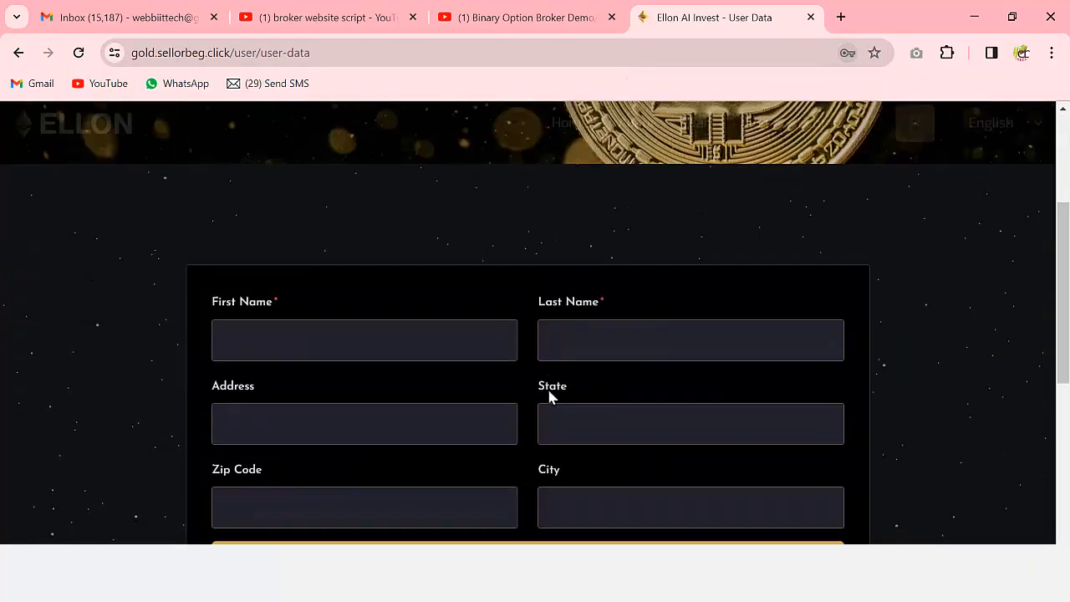
{"action": "left_click", "coordinate": [340, 222]}
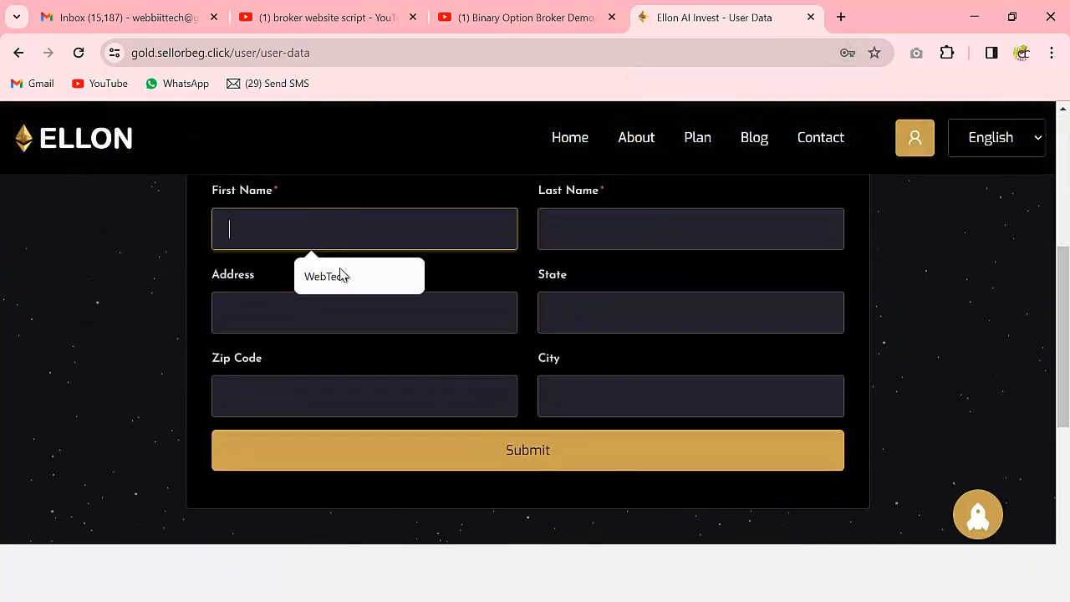
{"action": "left_click", "coordinate": [340, 275]}
{"action": "left_click", "coordinate": [624, 231]}
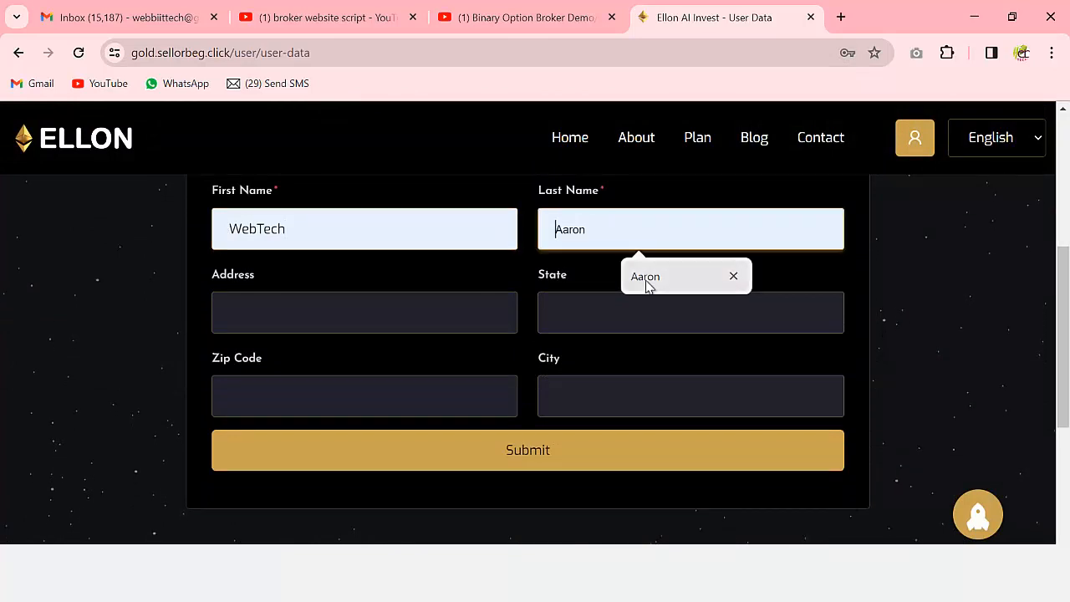
{"action": "left_click", "coordinate": [645, 283]}
- Type the street address, then fill state NU, zip code and city NU from suggestions
{"action": "left_click", "coordinate": [439, 315]}
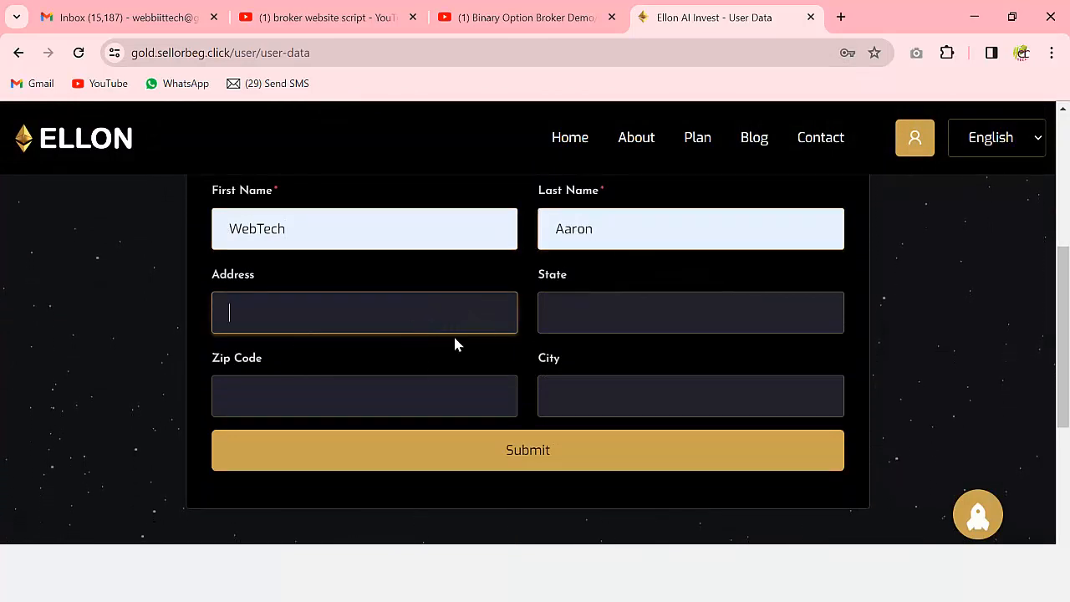
{"action": "left_click", "coordinate": [621, 306]}
{"action": "left_click", "coordinate": [406, 310]}
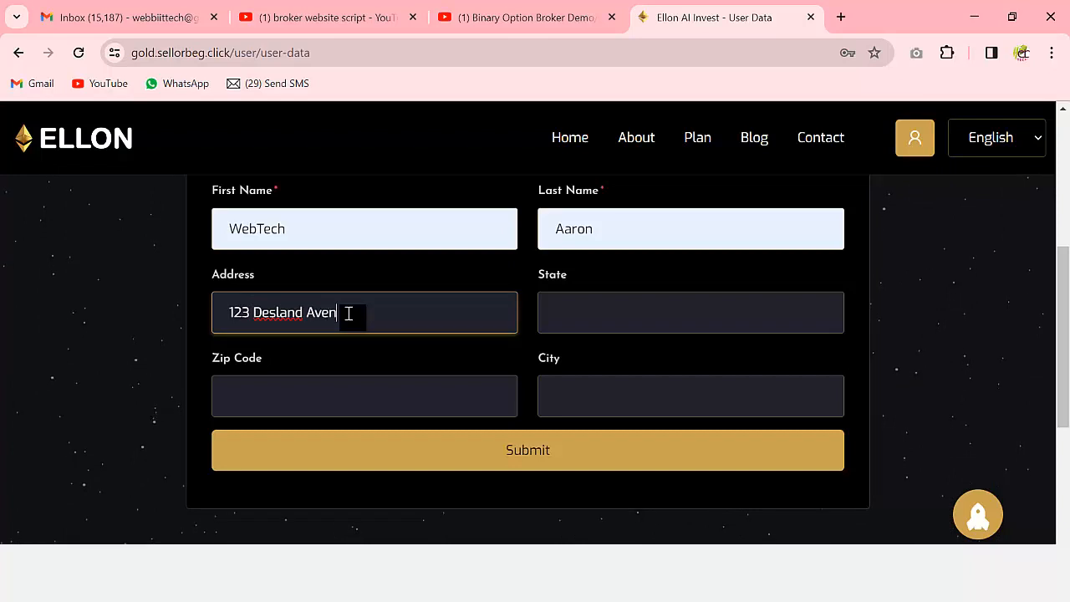
{"action": "left_click", "coordinate": [607, 311]}
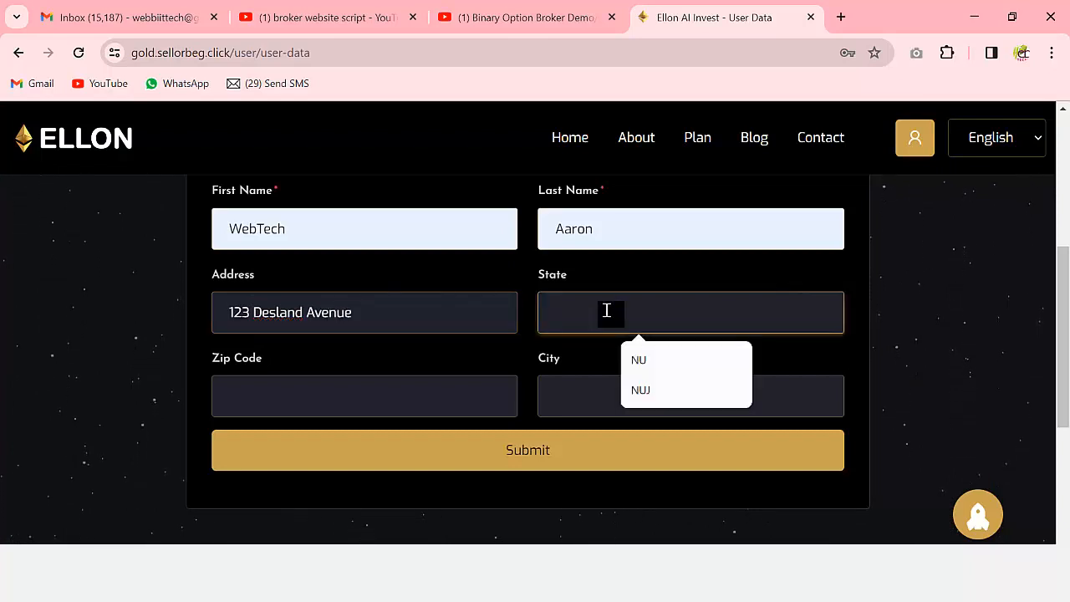
{"action": "left_click", "coordinate": [635, 361]}
{"action": "left_click", "coordinate": [361, 390]}
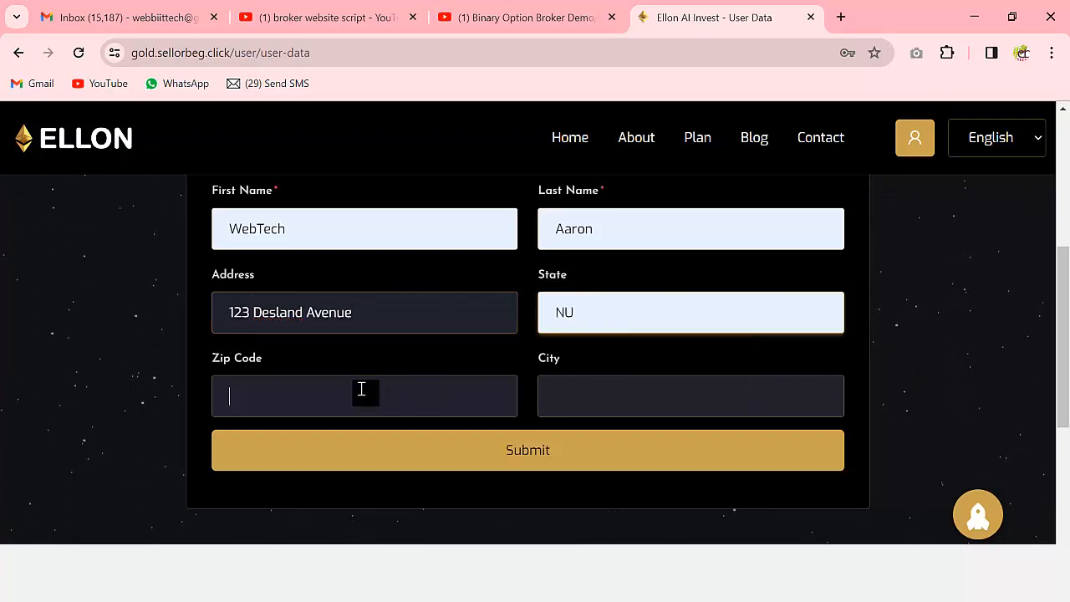
{"action": "left_click", "coordinate": [359, 444]}
{"action": "left_click", "coordinate": [573, 400]}
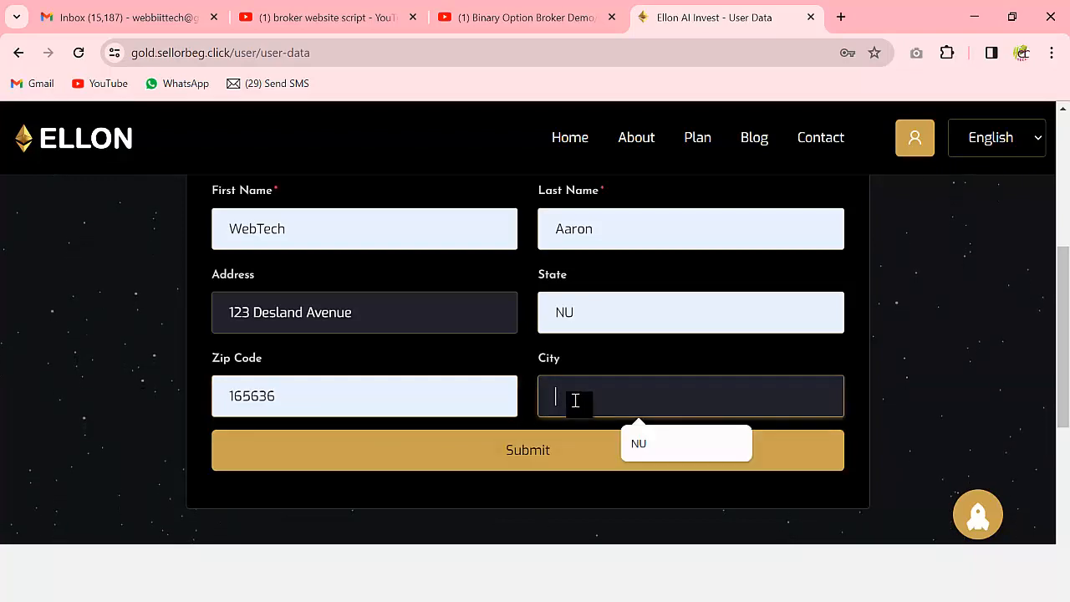
{"action": "left_click", "coordinate": [645, 445]}
- Submit the completed user details and dismiss the save-address offer
{"action": "scroll", "coordinate": [540, 399], "scroll_direction": "down", "scroll_amount": 2}
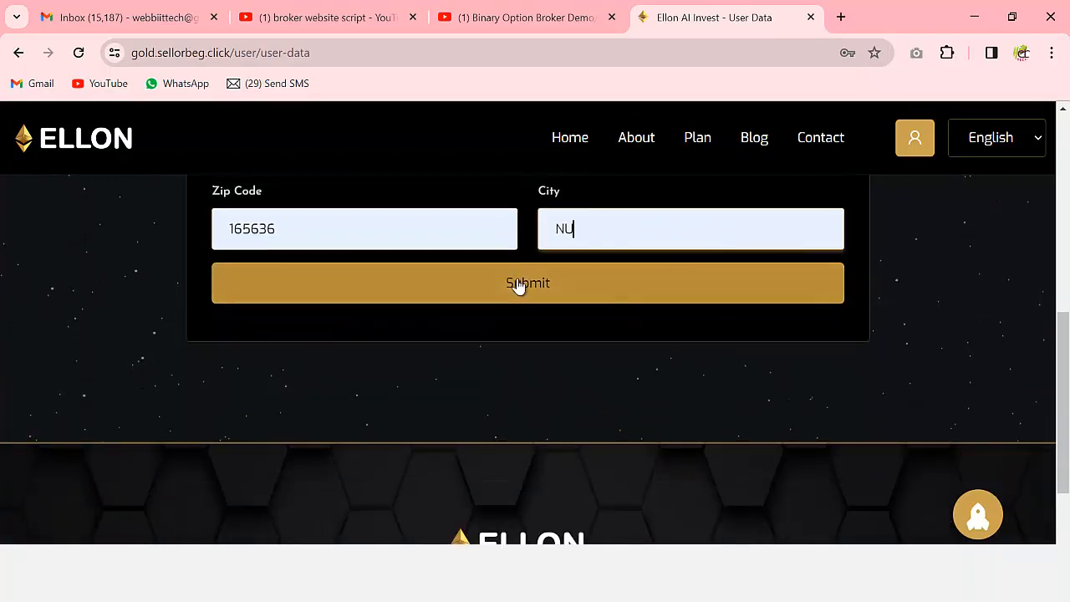
{"action": "left_click", "coordinate": [518, 284]}
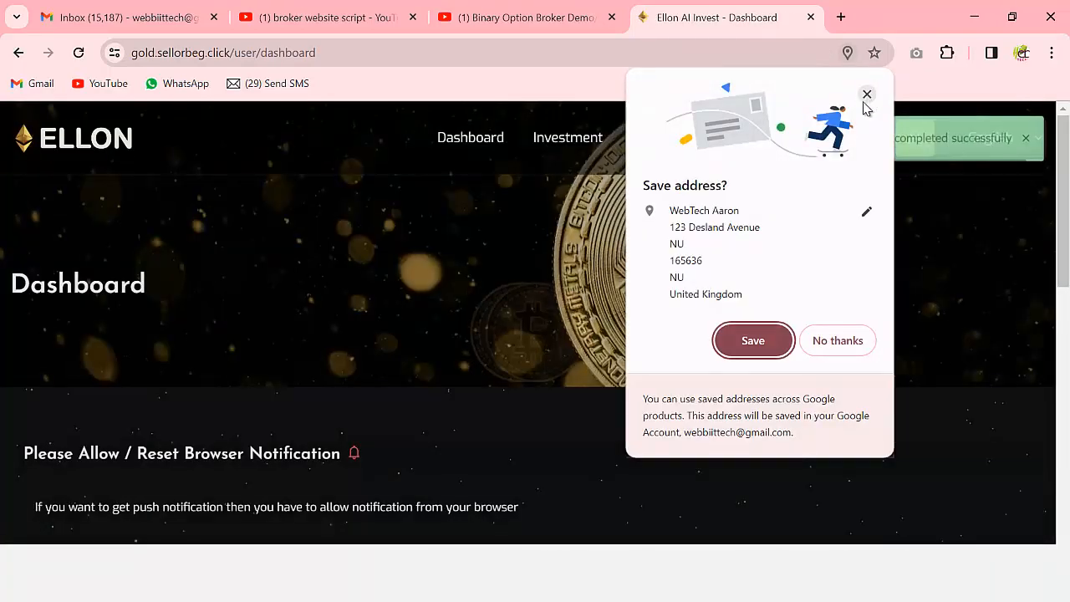
{"action": "left_click", "coordinate": [866, 94]}
- Scroll through the dashboard showing the $5 deposit wallet registration bonus
{"action": "scroll", "coordinate": [561, 383], "scroll_direction": "down", "scroll_amount": 4}
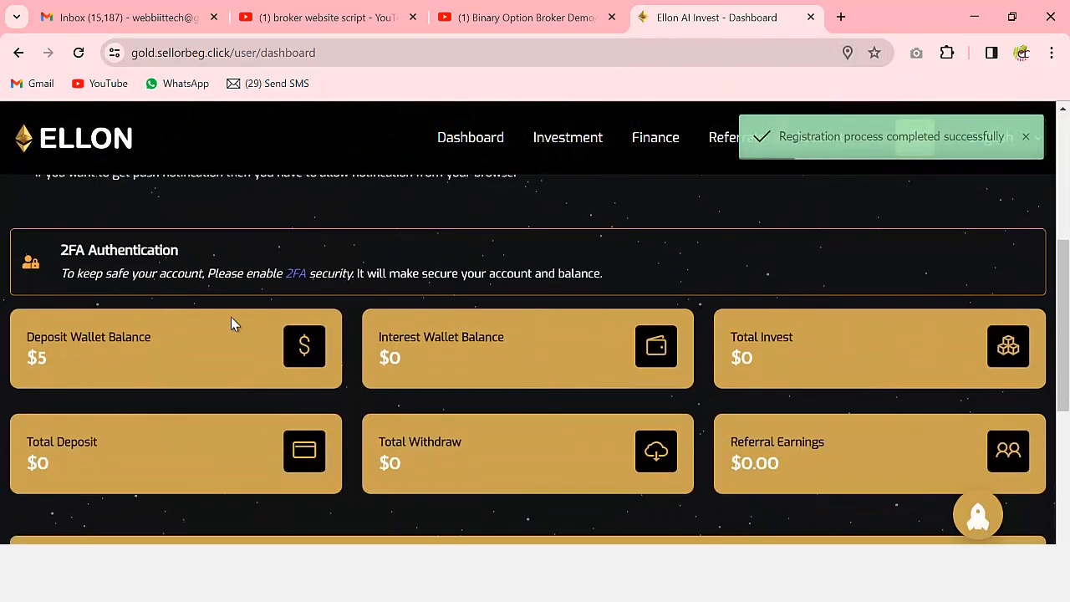
{"action": "scroll", "coordinate": [597, 382], "scroll_direction": "down", "scroll_amount": 3}
{"action": "scroll", "coordinate": [640, 379], "scroll_direction": "up", "scroll_amount": 4}
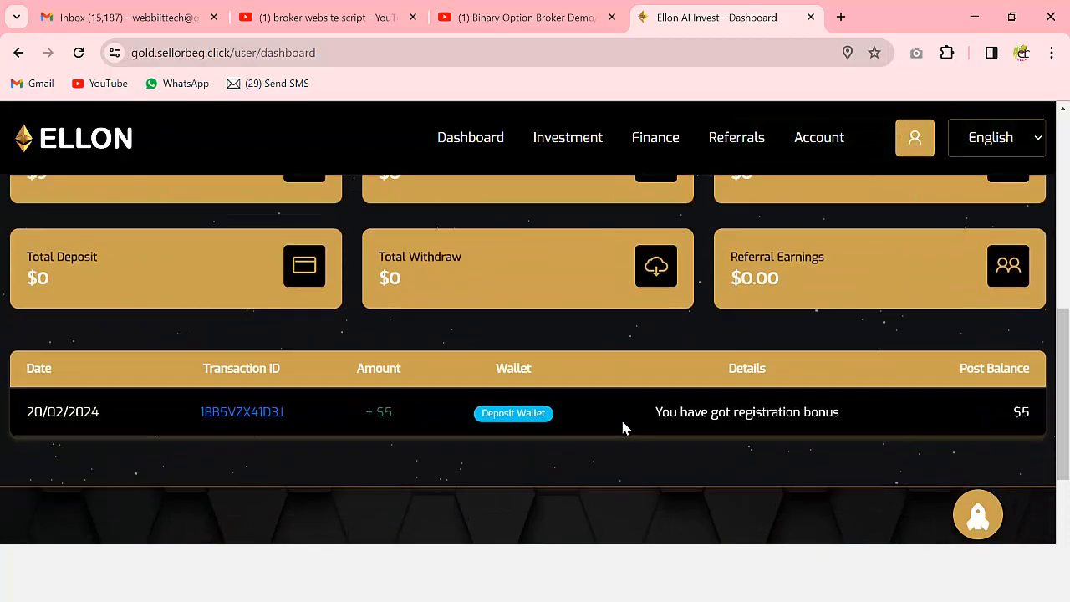
{"action": "scroll", "coordinate": [613, 428], "scroll_direction": "down", "scroll_amount": 3}
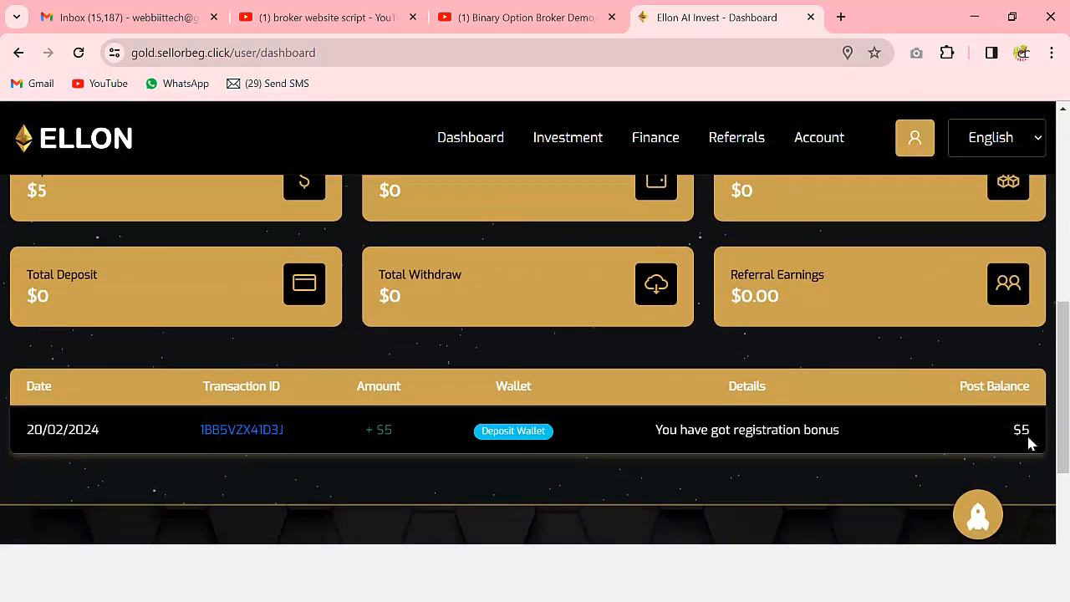
{"action": "scroll", "coordinate": [911, 446], "scroll_direction": "down", "scroll_amount": 3}
{"action": "scroll", "coordinate": [755, 468], "scroll_direction": "up", "scroll_amount": 8}
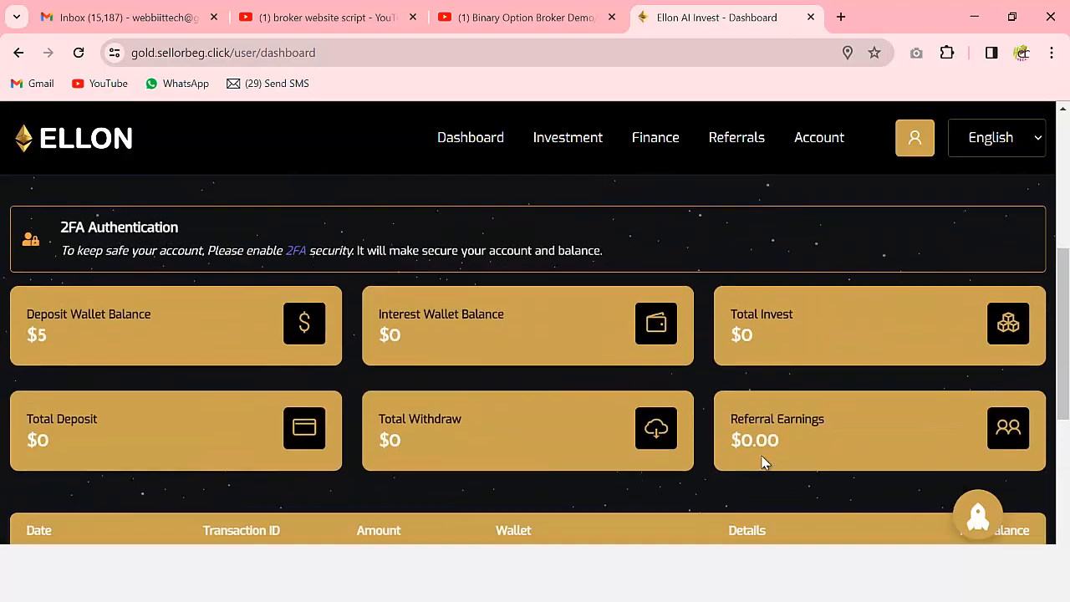
{"action": "scroll", "coordinate": [433, 404], "scroll_direction": "down", "scroll_amount": 5}
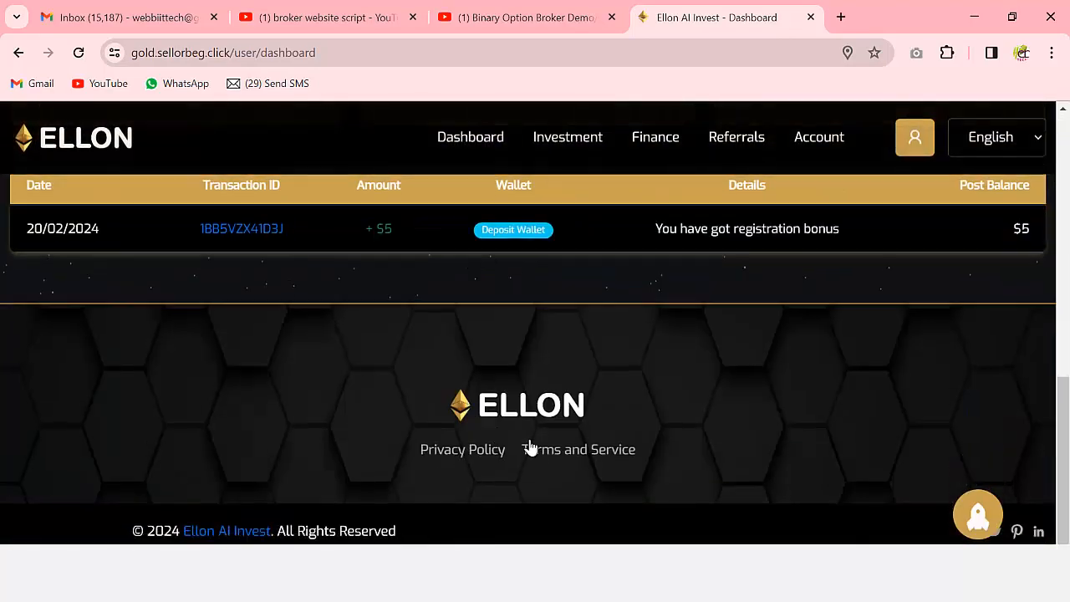
{"action": "scroll", "coordinate": [618, 435], "scroll_direction": "up", "scroll_amount": 3}
{"action": "scroll", "coordinate": [838, 380], "scroll_direction": "up", "scroll_amount": 4}
{"action": "left_click_drag", "start_coordinate": [1056, 209], "coordinate": [1067, 268]}
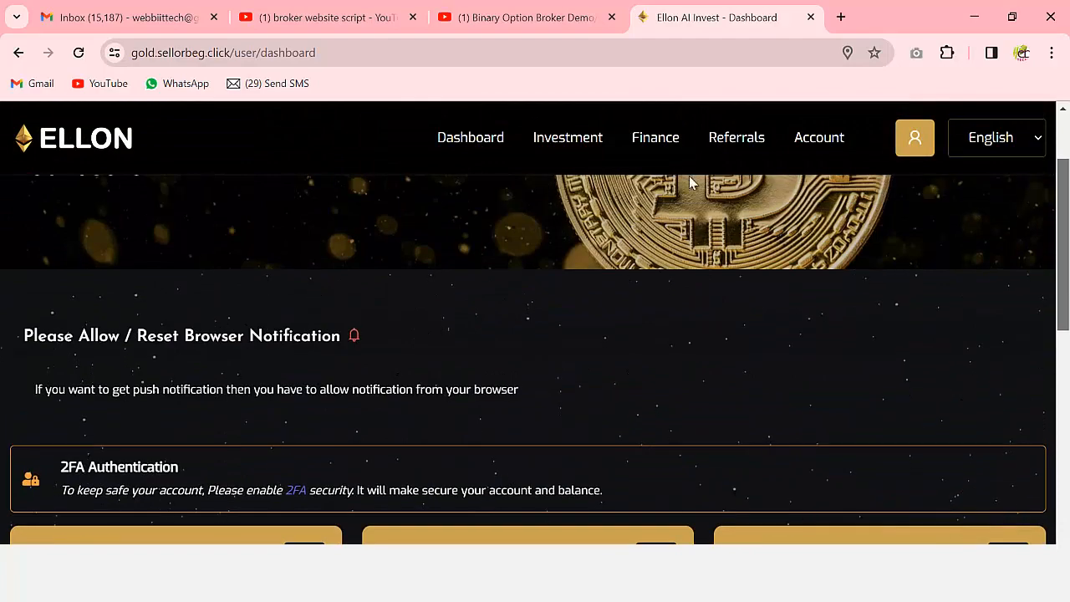
- Browse the Investment plans page and the My Staking page
{"action": "mouse_move", "coordinate": [583, 151]}
{"action": "left_click", "coordinate": [555, 204]}
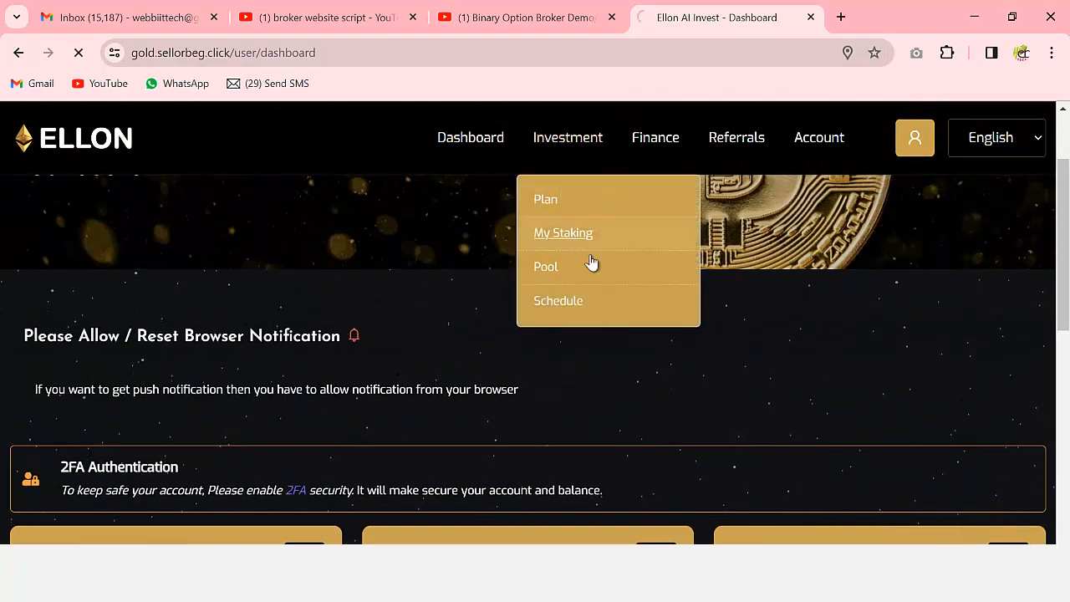
{"action": "scroll", "coordinate": [357, 354], "scroll_direction": "down", "scroll_amount": 3}
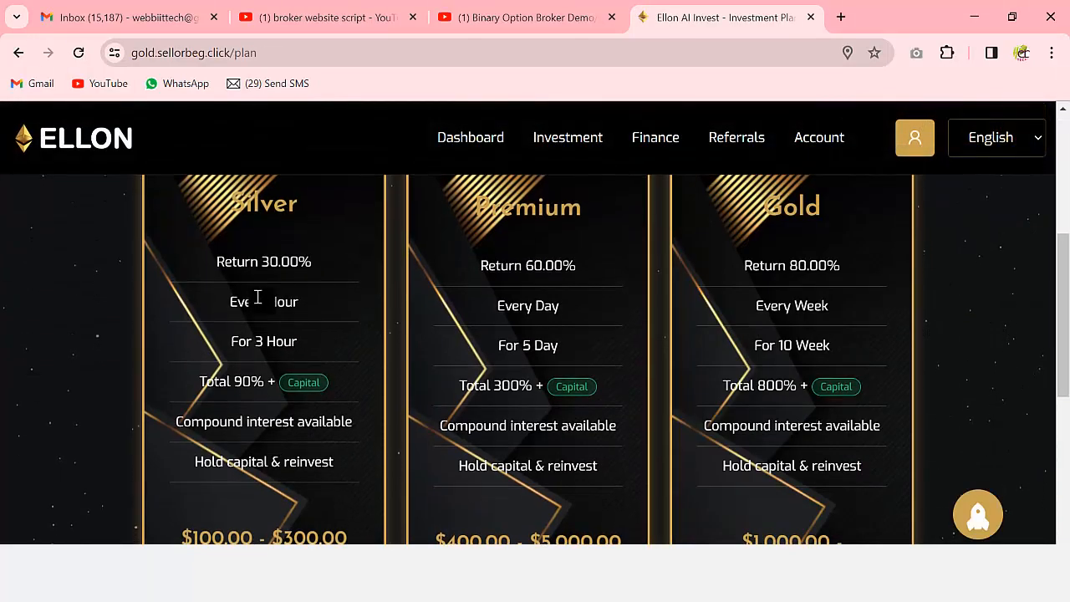
{"action": "scroll", "coordinate": [349, 289], "scroll_direction": "down", "scroll_amount": 5}
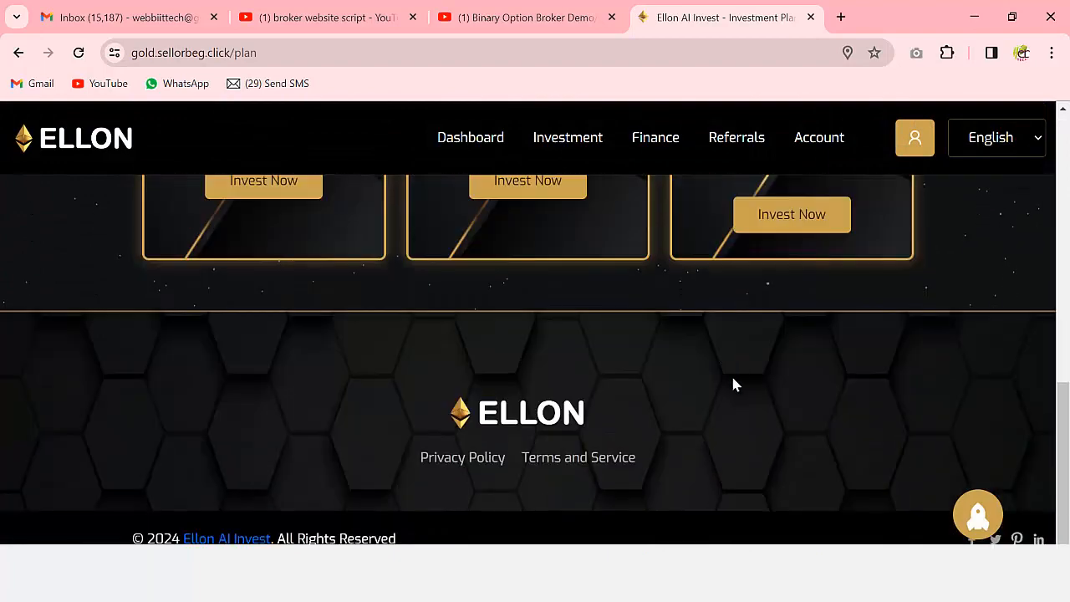
{"action": "scroll", "coordinate": [661, 377], "scroll_direction": "up", "scroll_amount": 4}
{"action": "scroll", "coordinate": [660, 377], "scroll_direction": "up", "scroll_amount": 5}
{"action": "left_click", "coordinate": [543, 140]}
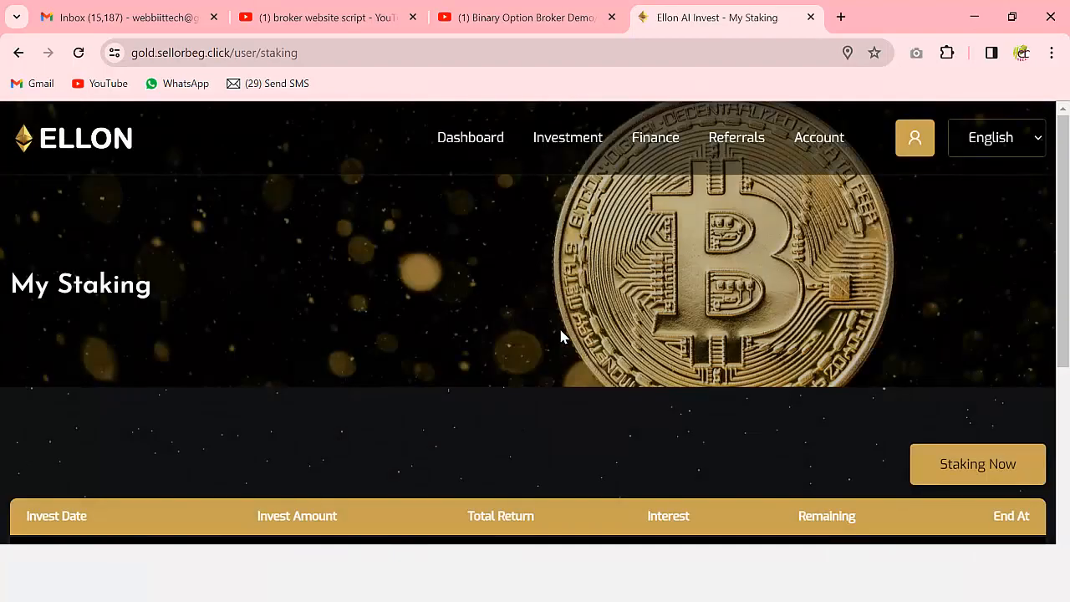
{"action": "scroll", "coordinate": [669, 335], "scroll_direction": "down", "scroll_amount": 2}
{"action": "scroll", "coordinate": [498, 389], "scroll_direction": "down", "scroll_amount": 2}
{"action": "scroll", "coordinate": [567, 462], "scroll_direction": "up", "scroll_amount": 4}
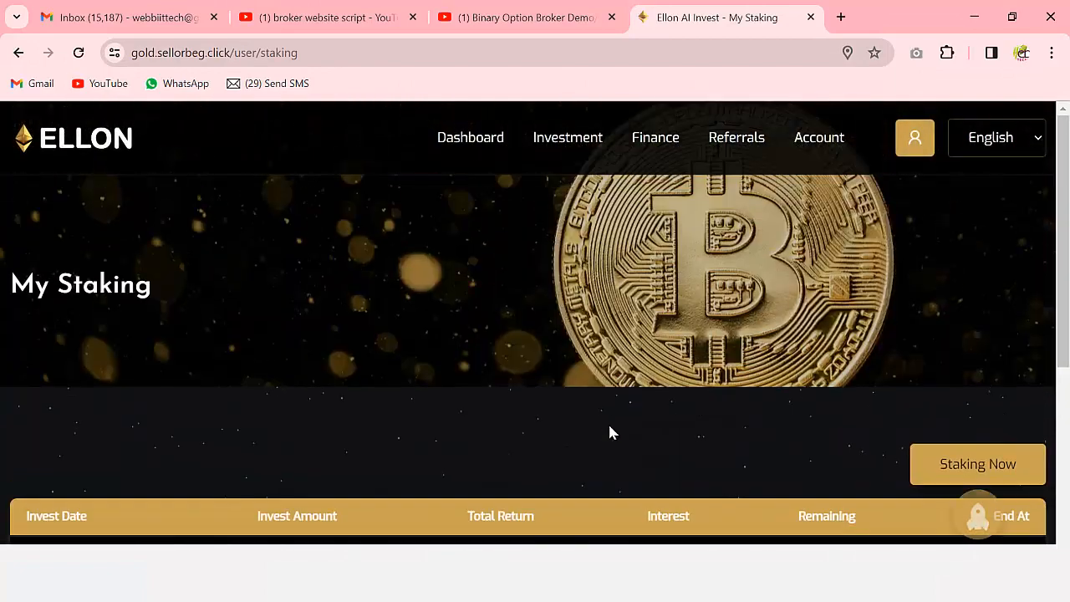
- Look over the Pool investment plans page
{"action": "mouse_move", "coordinate": [566, 141]}
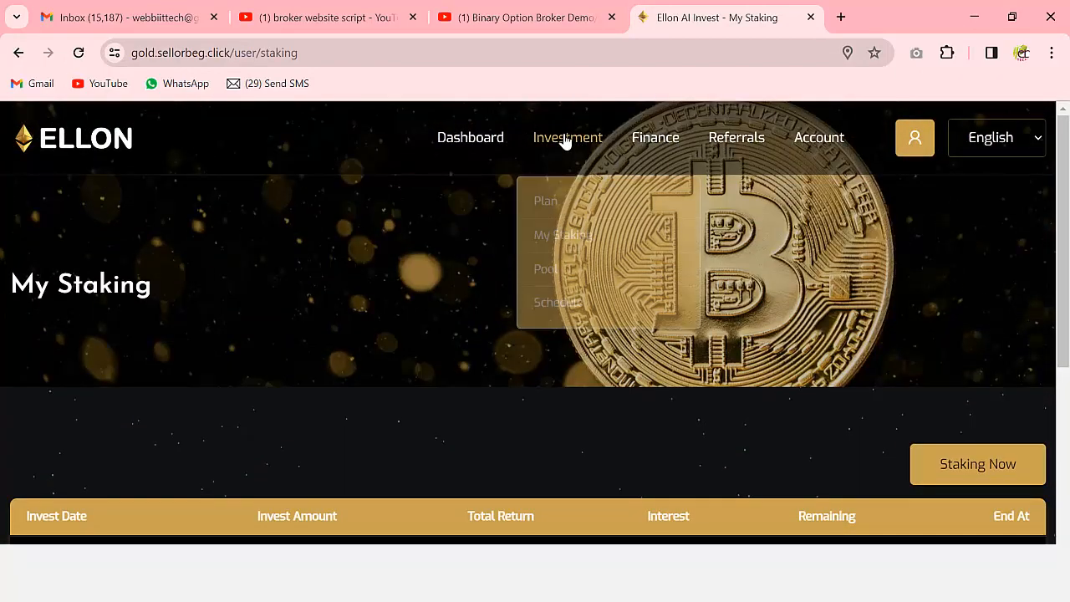
{"action": "left_click", "coordinate": [548, 268]}
{"action": "scroll", "coordinate": [612, 384], "scroll_direction": "down", "scroll_amount": 6}
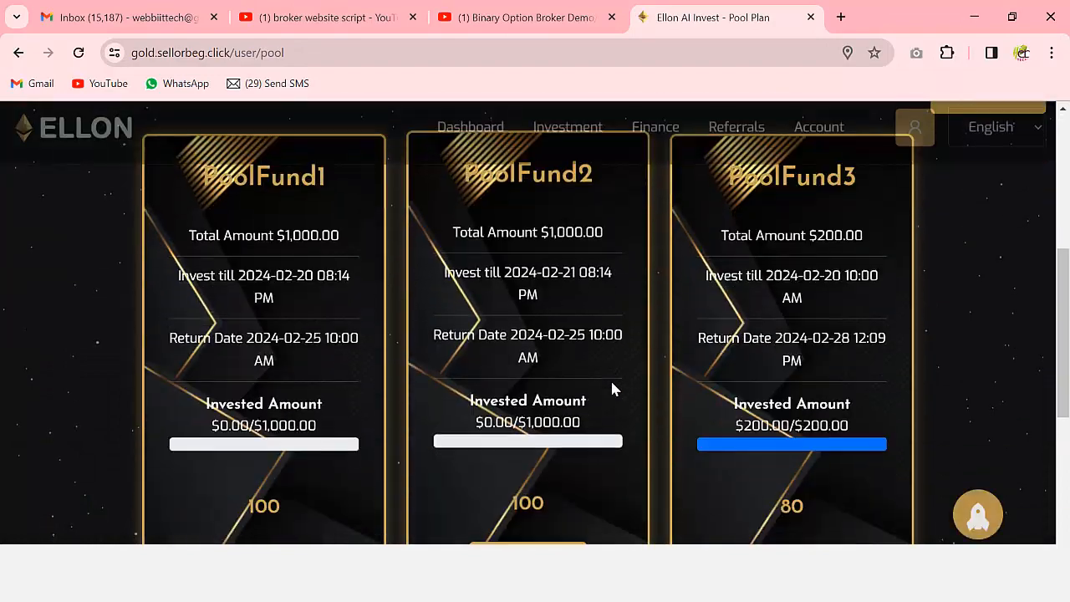
{"action": "scroll", "coordinate": [615, 394], "scroll_direction": "up", "scroll_amount": 2}
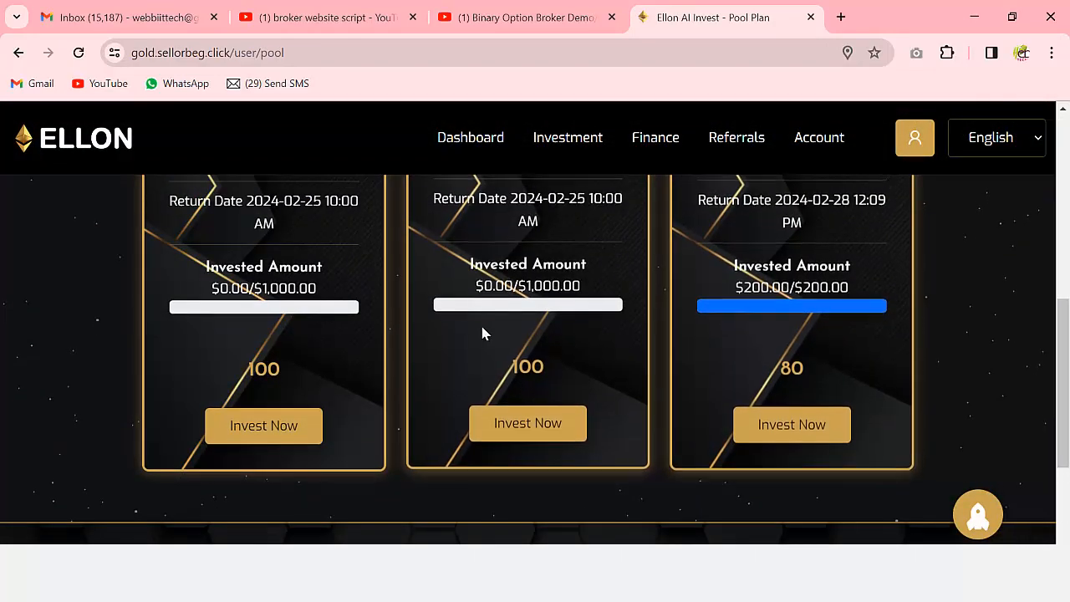
{"action": "scroll", "coordinate": [542, 435], "scroll_direction": "up", "scroll_amount": 6}
- Open Schedule Invests, whose table shows no scheduled investments yet
{"action": "mouse_move", "coordinate": [576, 144]}
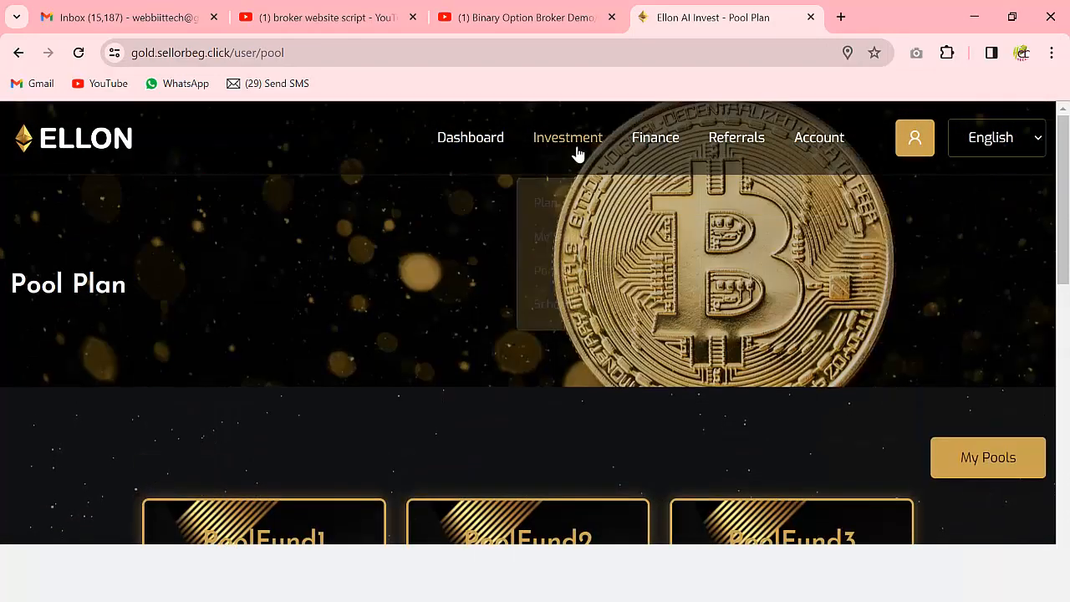
{"action": "left_click", "coordinate": [582, 301]}
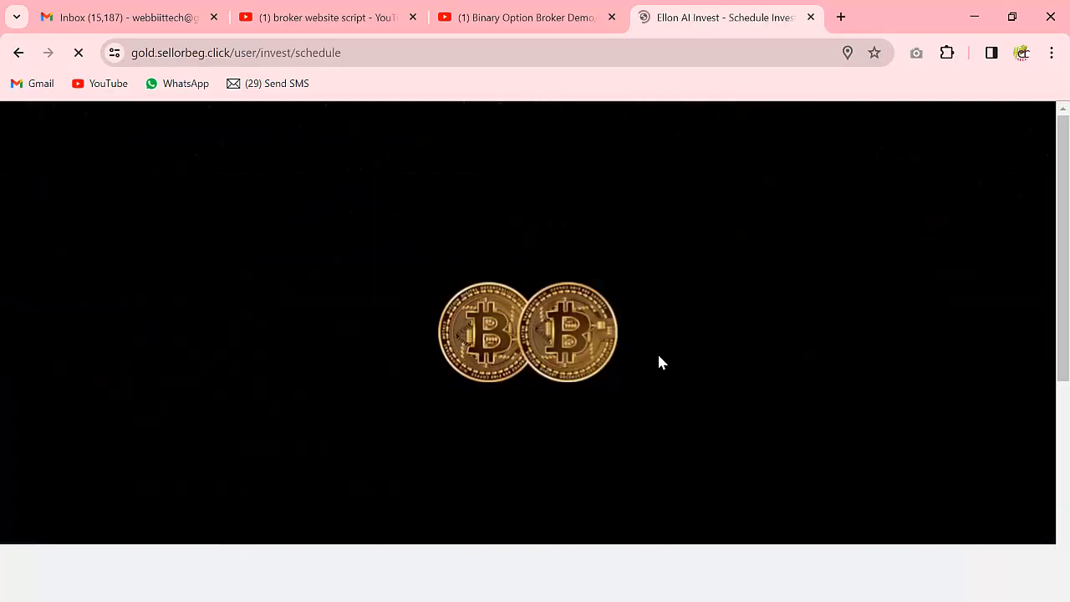
{"action": "scroll", "coordinate": [633, 374], "scroll_direction": "down", "scroll_amount": 1}
{"action": "scroll", "coordinate": [633, 377], "scroll_direction": "down", "scroll_amount": 2}
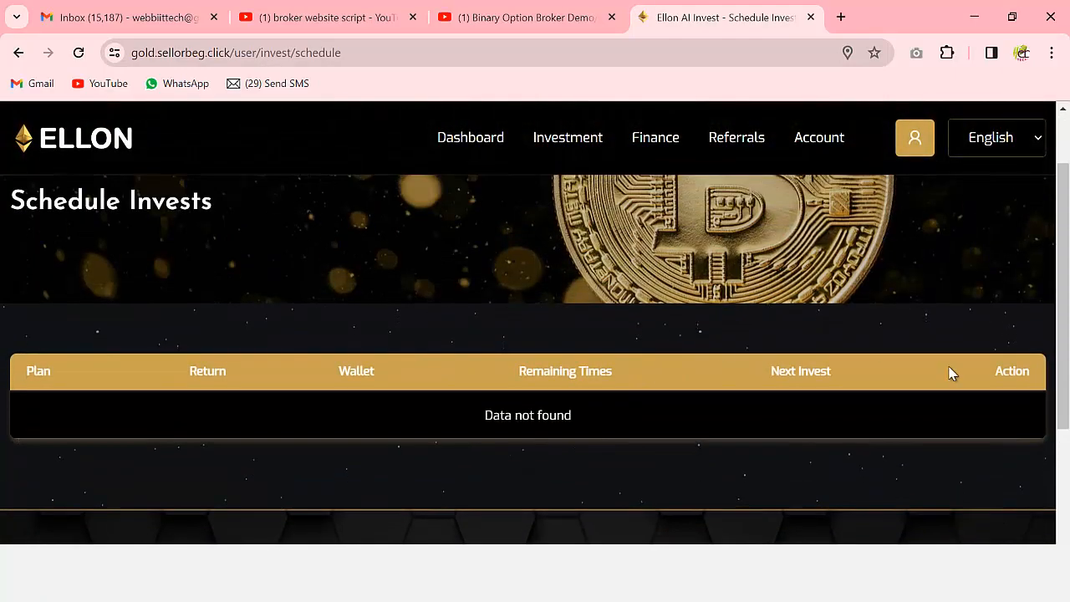
{"action": "scroll", "coordinate": [242, 386], "scroll_direction": "up", "scroll_amount": 2}
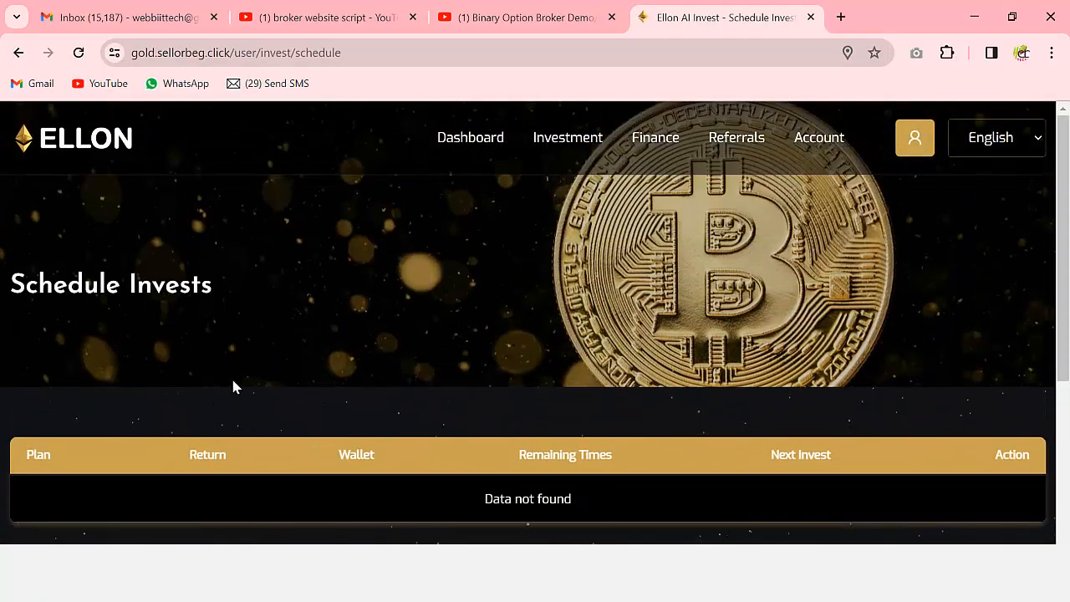
- Copy the referral link from the Referrals page
{"action": "left_click", "coordinate": [736, 142]}
{"action": "scroll", "coordinate": [623, 311], "scroll_direction": "down", "scroll_amount": 5}
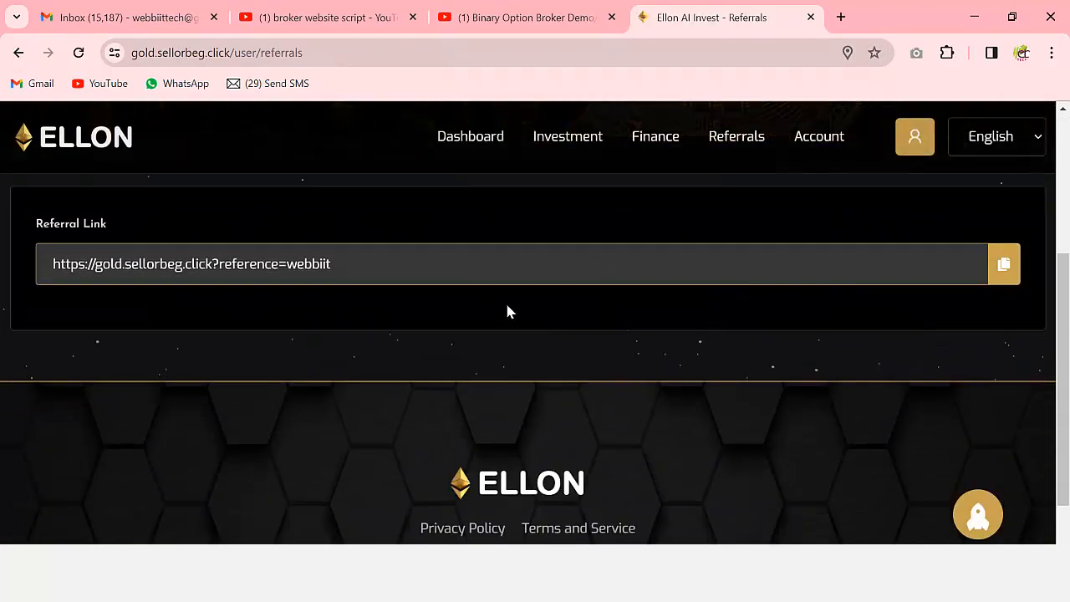
{"action": "left_click", "coordinate": [1003, 264]}
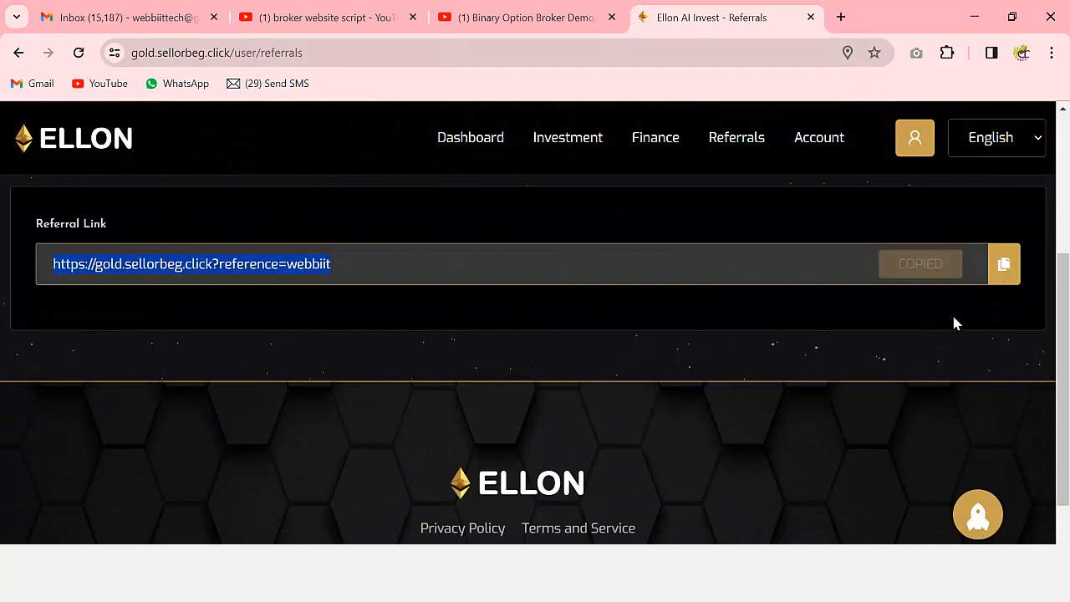
{"action": "scroll", "coordinate": [532, 397], "scroll_direction": "down", "scroll_amount": 1}
{"action": "scroll", "coordinate": [526, 406], "scroll_direction": "up", "scroll_amount": 4}
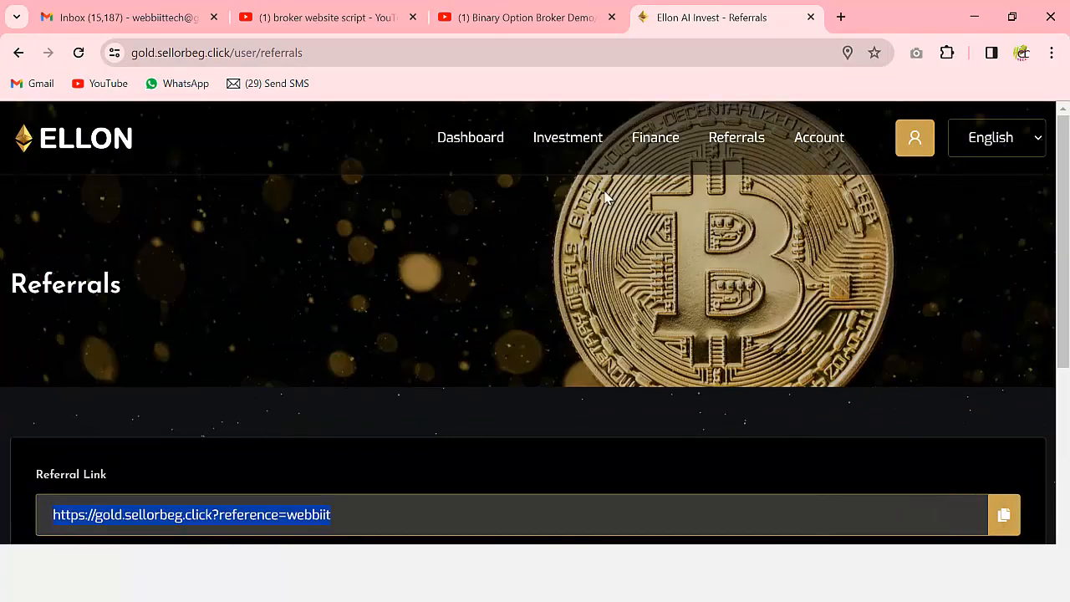
- Review the Profile Setting page under Account
{"action": "mouse_move", "coordinate": [812, 140]}
{"action": "left_click", "coordinate": [826, 204]}
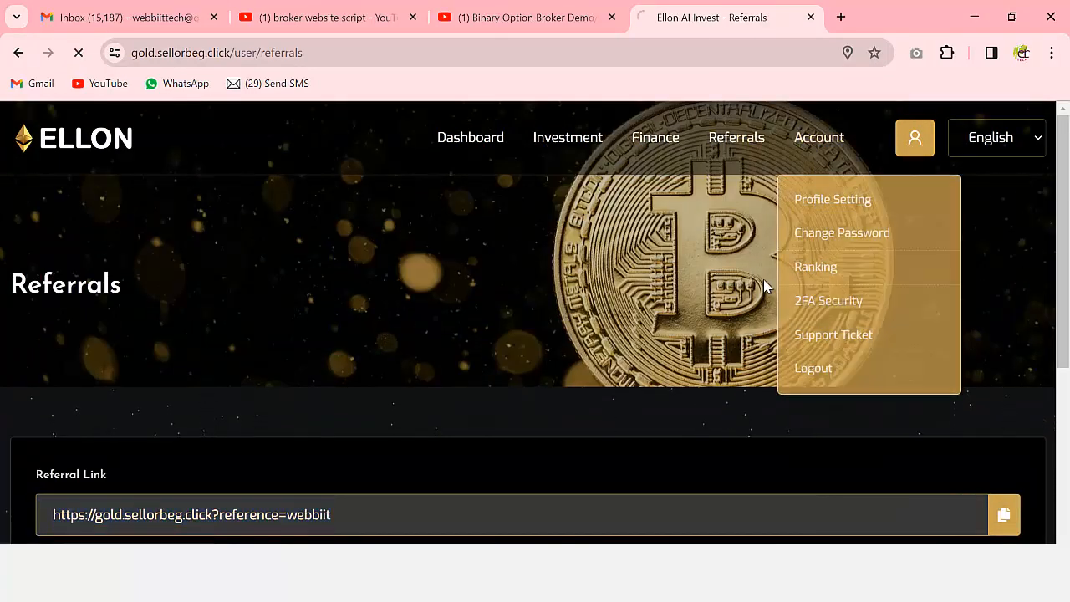
{"action": "scroll", "coordinate": [669, 334], "scroll_direction": "down", "scroll_amount": 3}
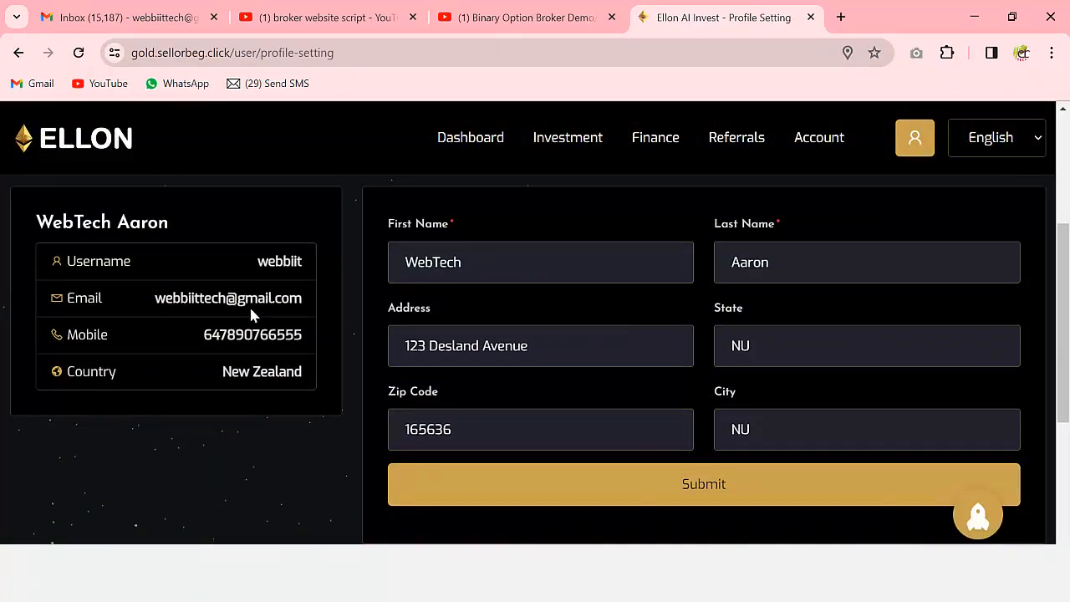
{"action": "scroll", "coordinate": [561, 377], "scroll_direction": "down", "scroll_amount": 1}
{"action": "scroll", "coordinate": [586, 347], "scroll_direction": "up", "scroll_amount": 1}
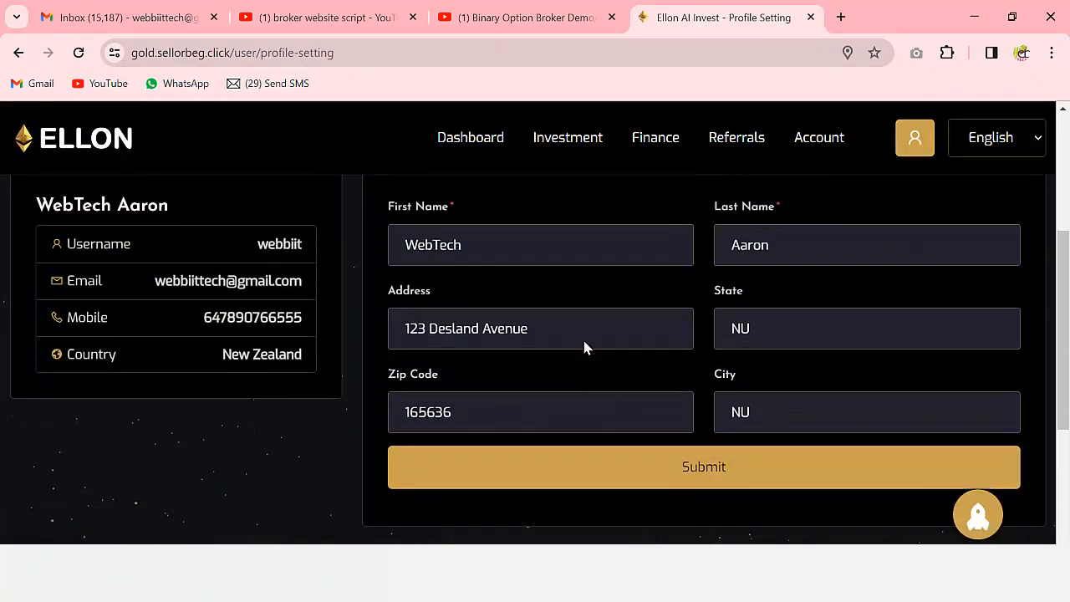
{"action": "scroll", "coordinate": [502, 350], "scroll_direction": "up", "scroll_amount": 3}
{"action": "scroll", "coordinate": [251, 368], "scroll_direction": "down", "scroll_amount": 2}
{"action": "scroll", "coordinate": [468, 384], "scroll_direction": "up", "scroll_amount": 2}
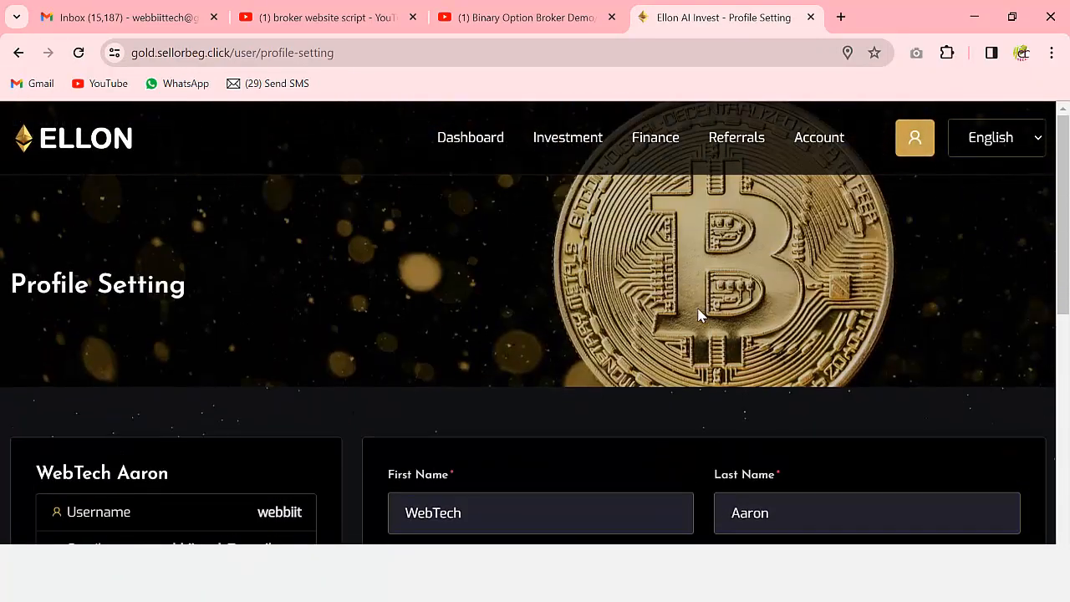
- Look over the User Ranking page
{"action": "mouse_move", "coordinate": [812, 146]}
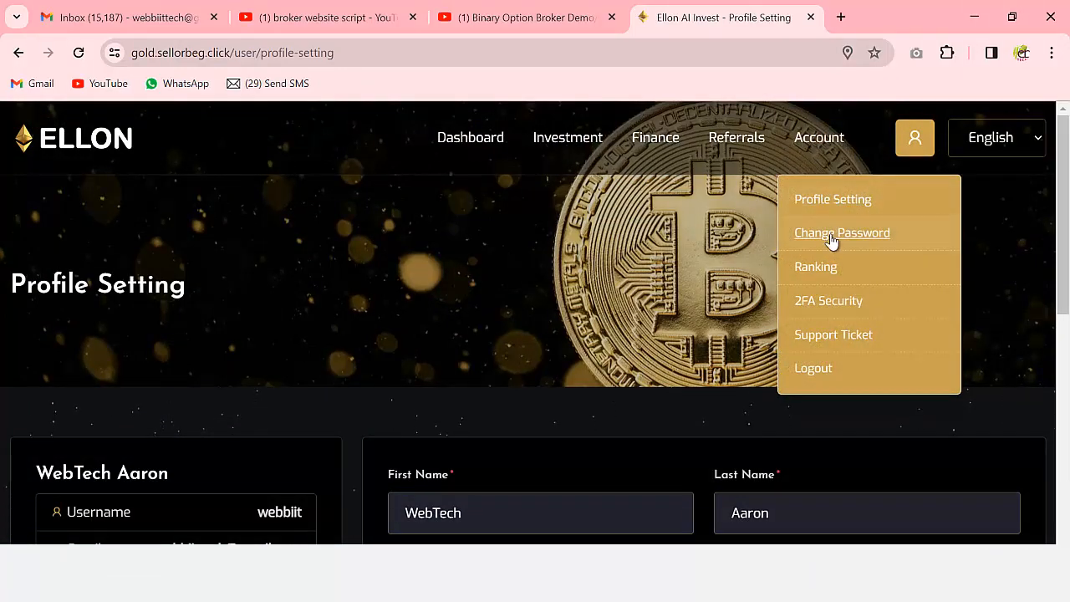
{"action": "left_click", "coordinate": [821, 274]}
{"action": "scroll", "coordinate": [688, 366], "scroll_direction": "down", "scroll_amount": 1}
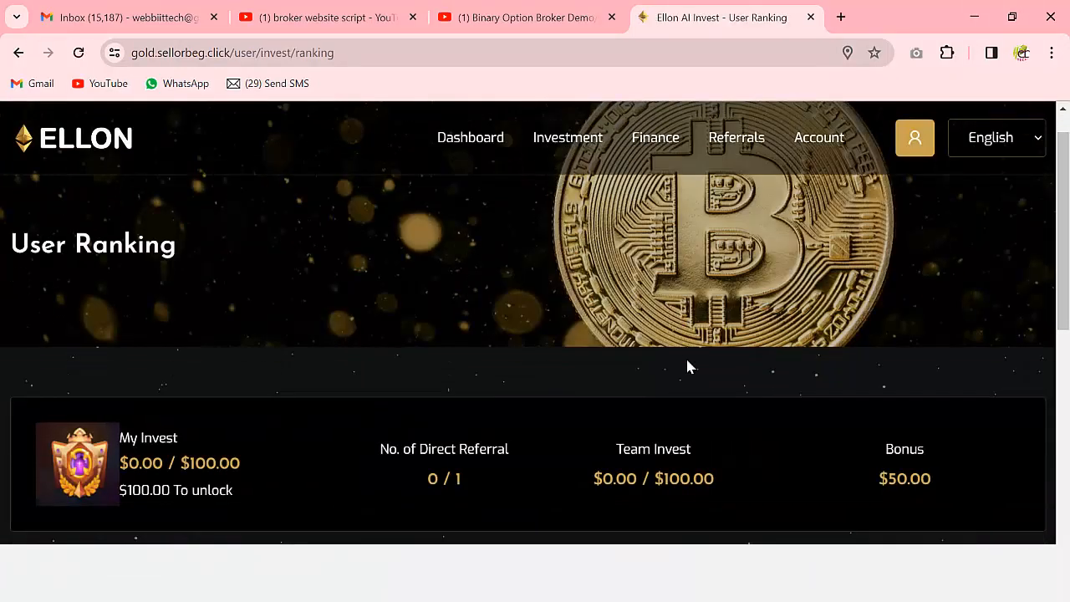
{"action": "scroll", "coordinate": [687, 366], "scroll_direction": "down", "scroll_amount": 3}
{"action": "mouse_move", "coordinate": [407, 408]}
{"action": "scroll", "coordinate": [407, 409], "scroll_direction": "up", "scroll_amount": 1}
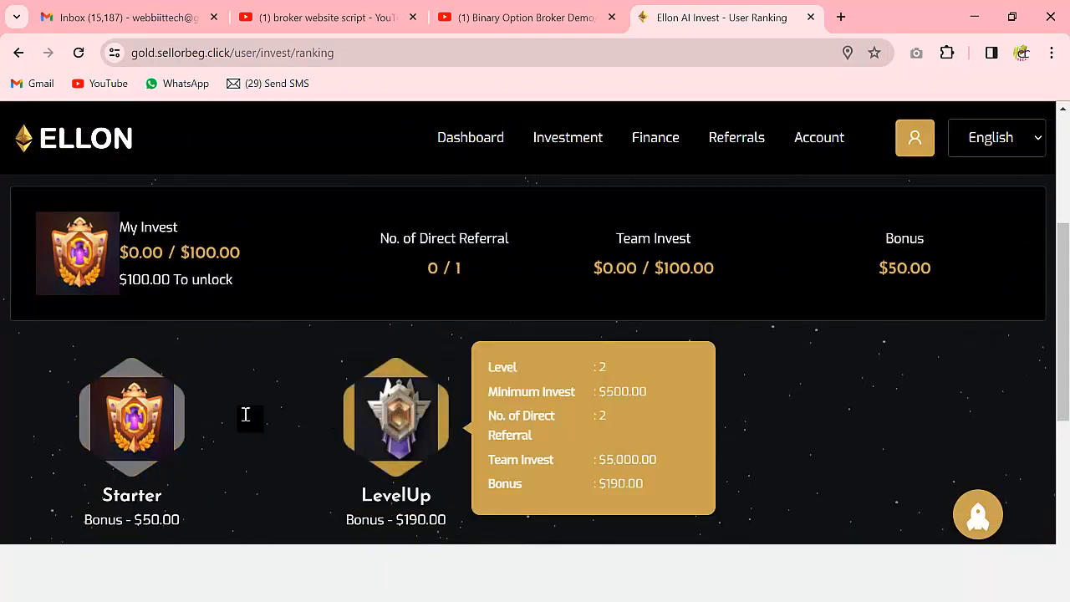
{"action": "scroll", "coordinate": [447, 270], "scroll_direction": "up", "scroll_amount": 2}
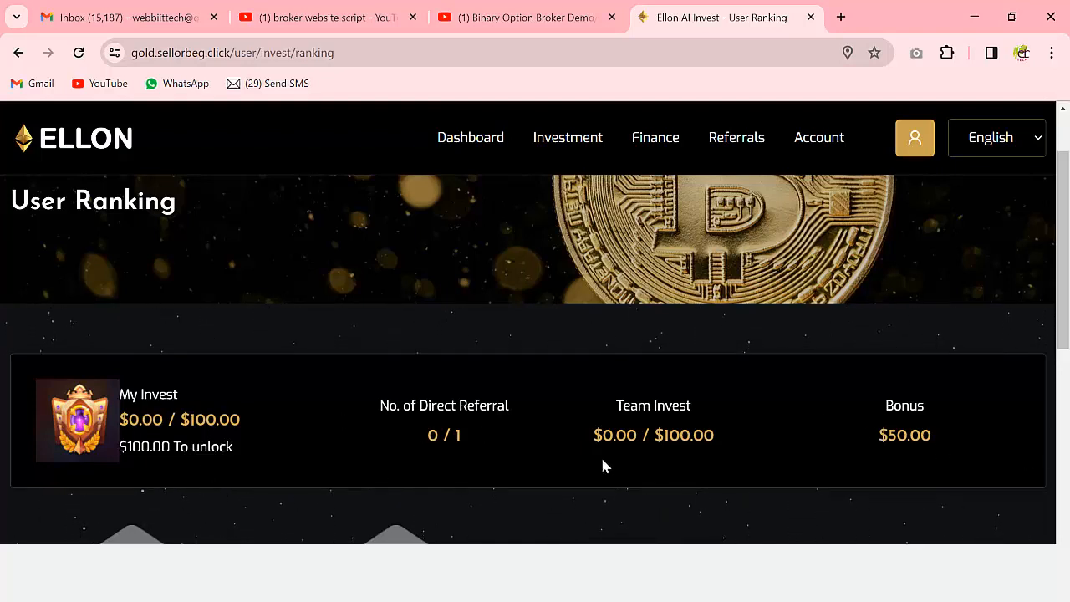
{"action": "scroll", "coordinate": [635, 469], "scroll_direction": "down", "scroll_amount": 2}
{"action": "scroll", "coordinate": [676, 418], "scroll_direction": "down", "scroll_amount": 1}
{"action": "scroll", "coordinate": [728, 377], "scroll_direction": "up", "scroll_amount": 4}
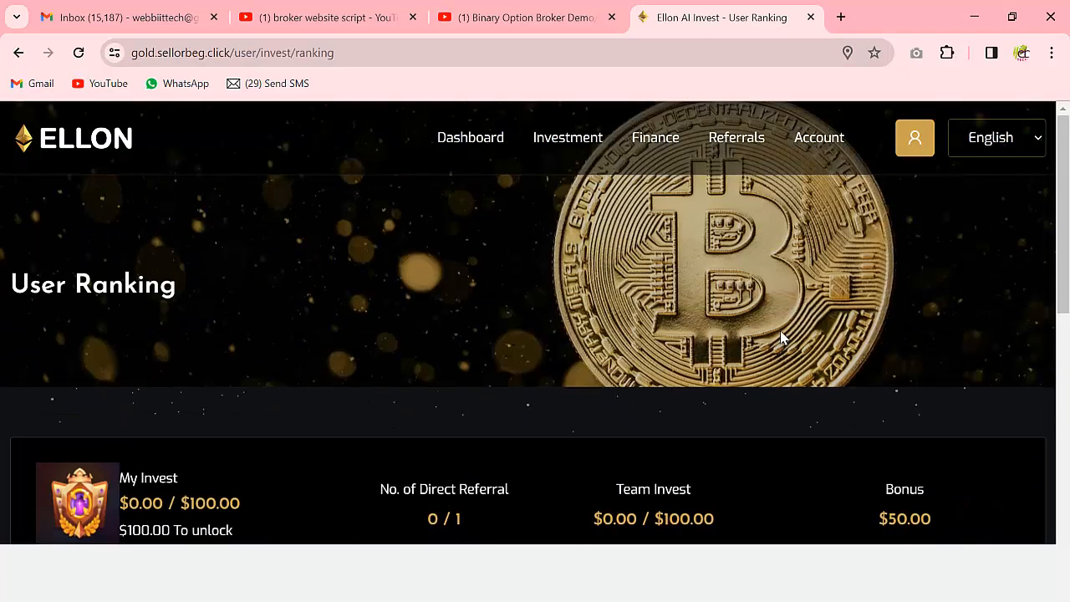
- Review the 2FA Setting page, then move on to Finance's Deposit Methods page
{"action": "mouse_move", "coordinate": [809, 149]}
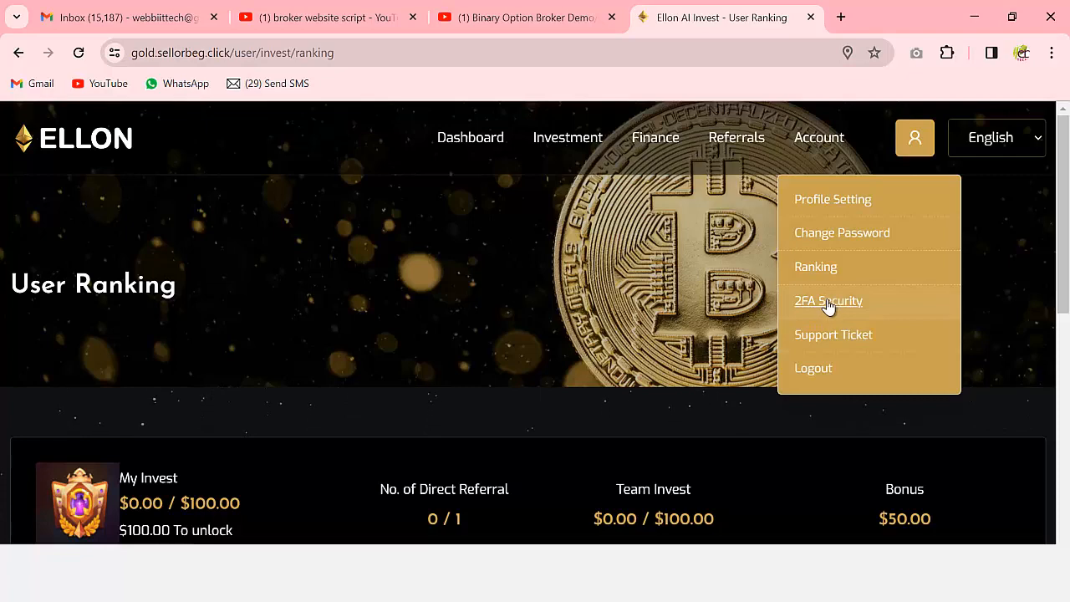
{"action": "scroll", "coordinate": [648, 346], "scroll_direction": "down", "scroll_amount": 3}
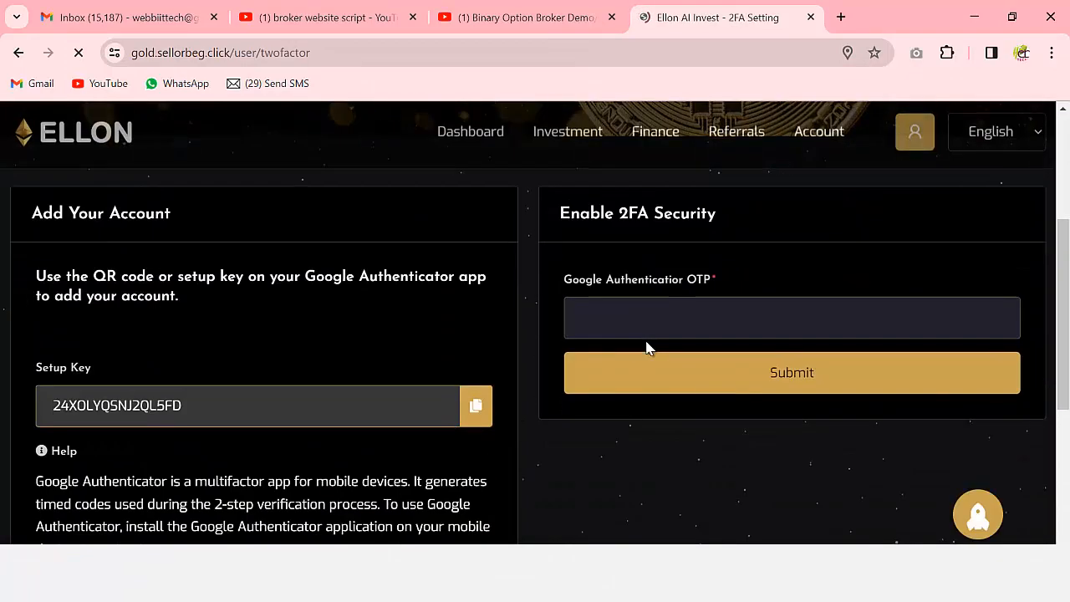
{"action": "scroll", "coordinate": [435, 341], "scroll_direction": "down", "scroll_amount": 1}
{"action": "scroll", "coordinate": [339, 408], "scroll_direction": "down", "scroll_amount": 4}
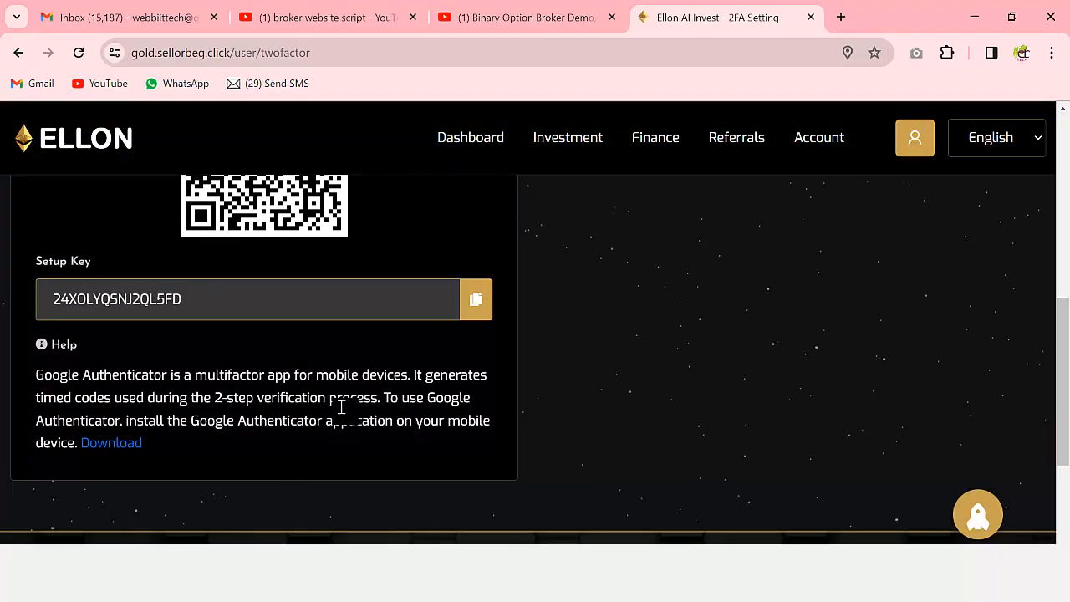
{"action": "scroll", "coordinate": [666, 365], "scroll_direction": "up", "scroll_amount": 4}
{"action": "scroll", "coordinate": [740, 350], "scroll_direction": "up", "scroll_amount": 3}
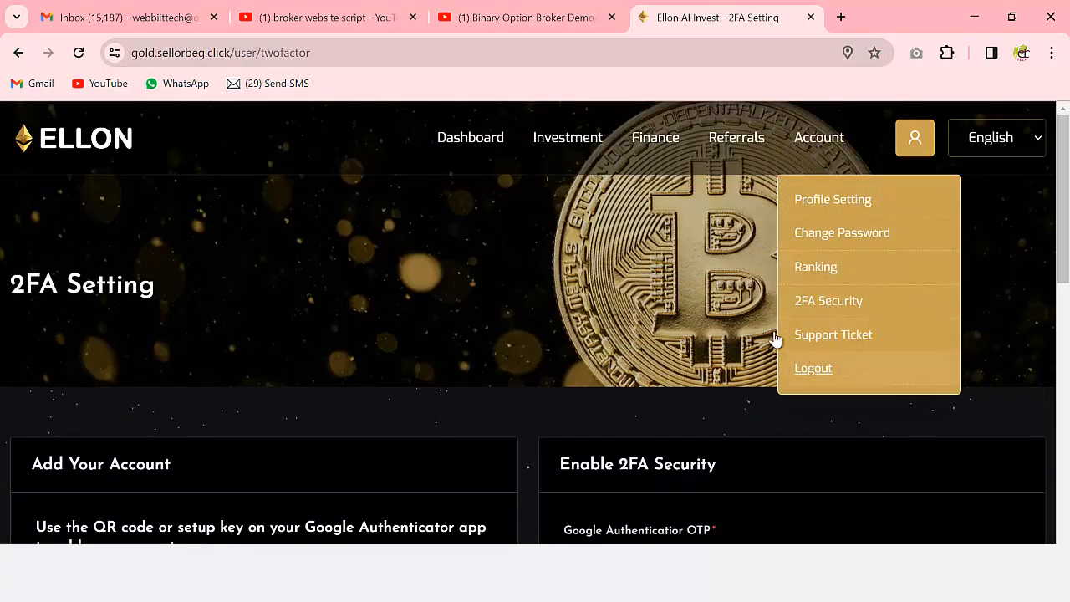
{"action": "mouse_move", "coordinate": [666, 161]}
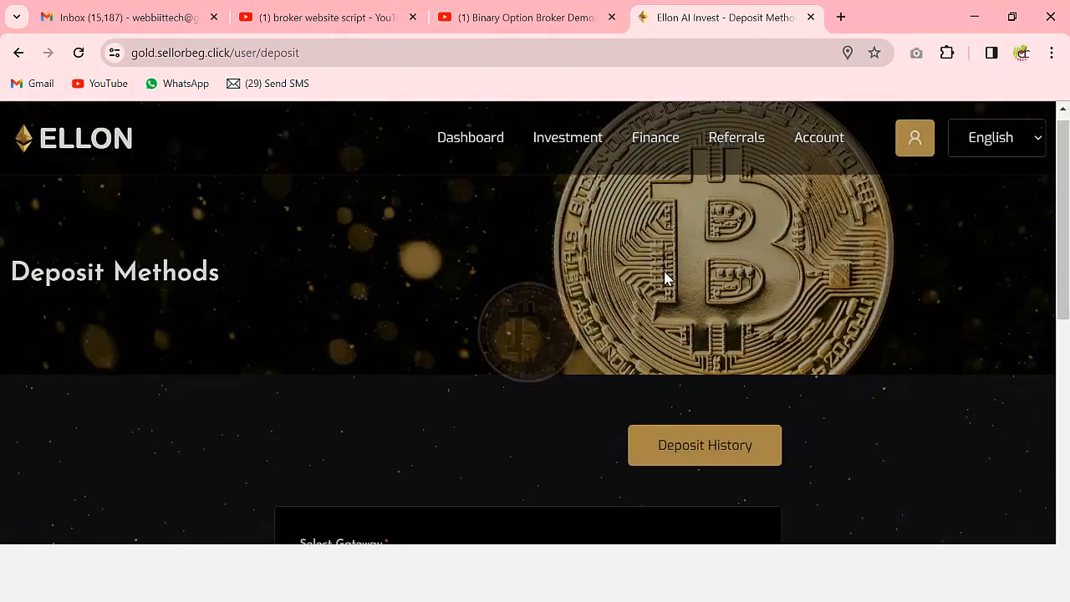
- Request a 1500 USD deposit through the Manual Payment USDT TRC20 gateway
{"action": "scroll", "coordinate": [663, 281], "scroll_direction": "down", "scroll_amount": 4}
{"action": "left_click", "coordinate": [474, 266]}
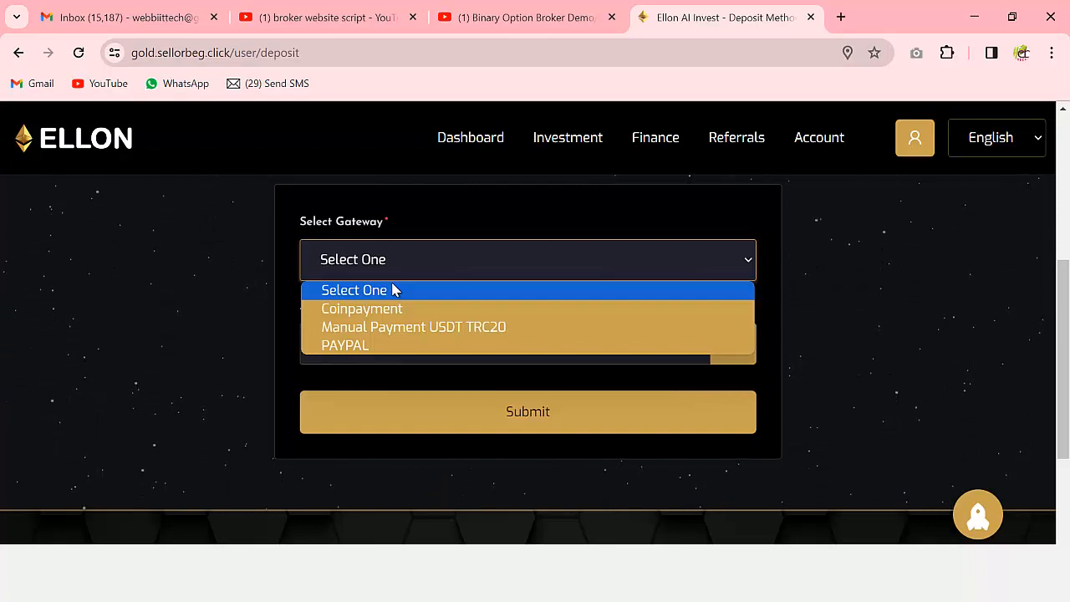
{"action": "left_click", "coordinate": [399, 328]}
{"action": "scroll", "coordinate": [470, 295], "scroll_direction": "down", "scroll_amount": 1}
{"action": "left_click", "coordinate": [400, 256]}
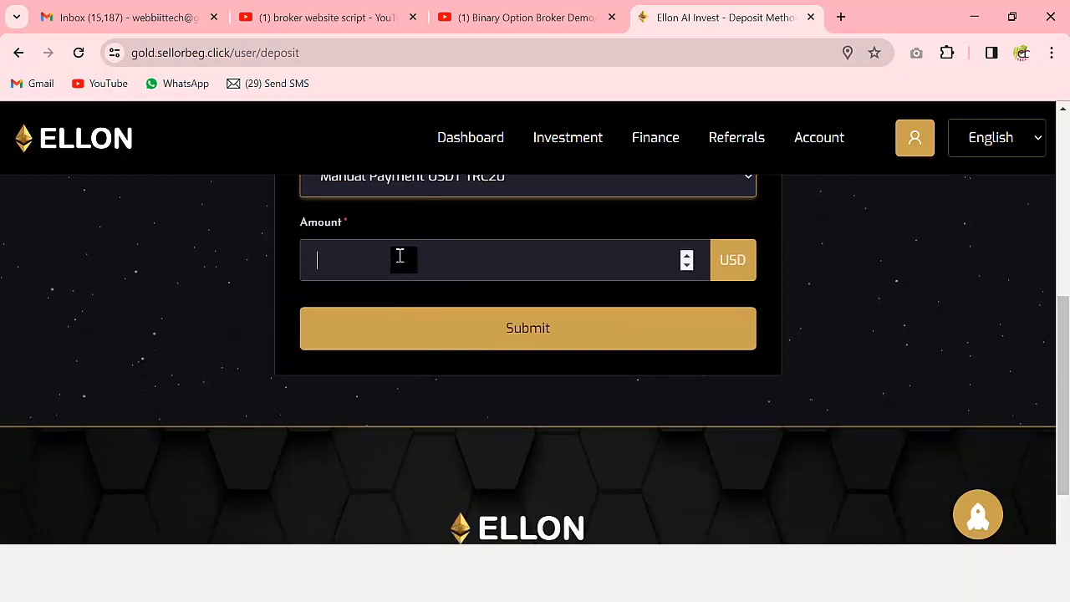
{"action": "type", "text": "1"}
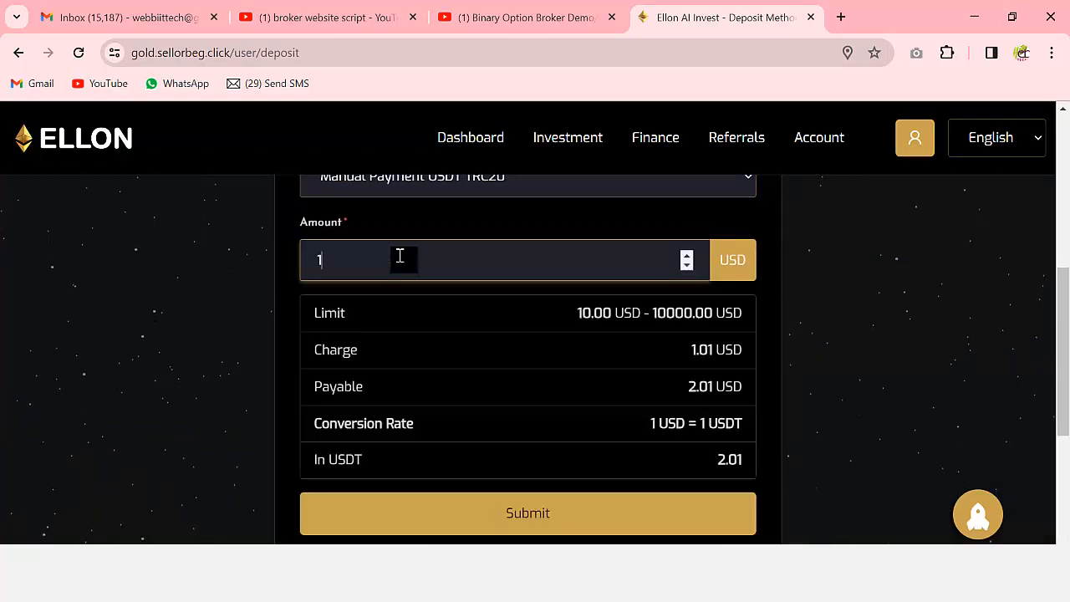
{"action": "type", "text": "500"}
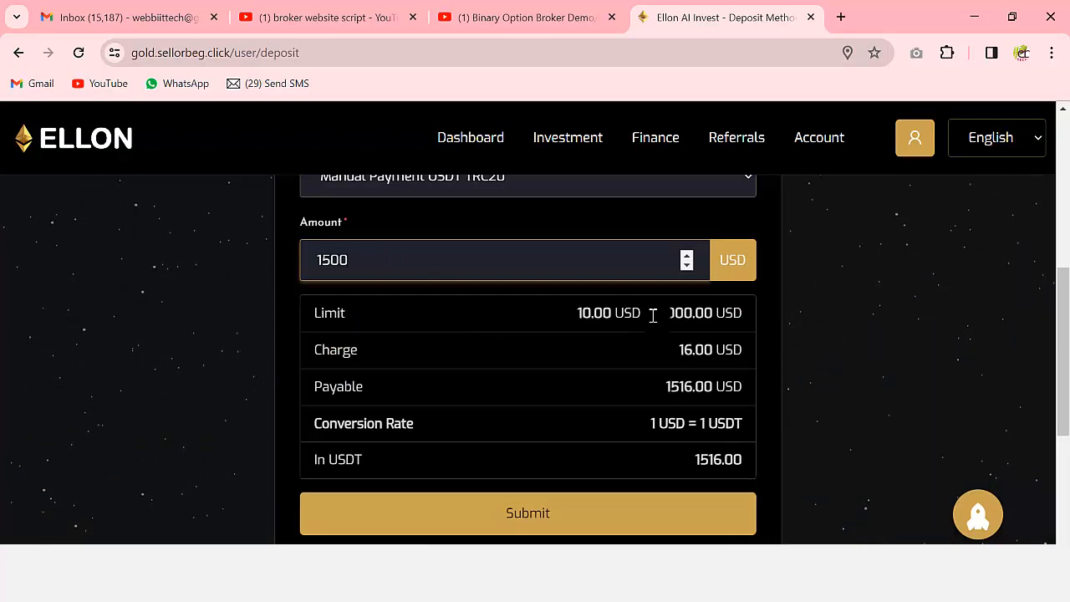
{"action": "left_click", "coordinate": [559, 523]}
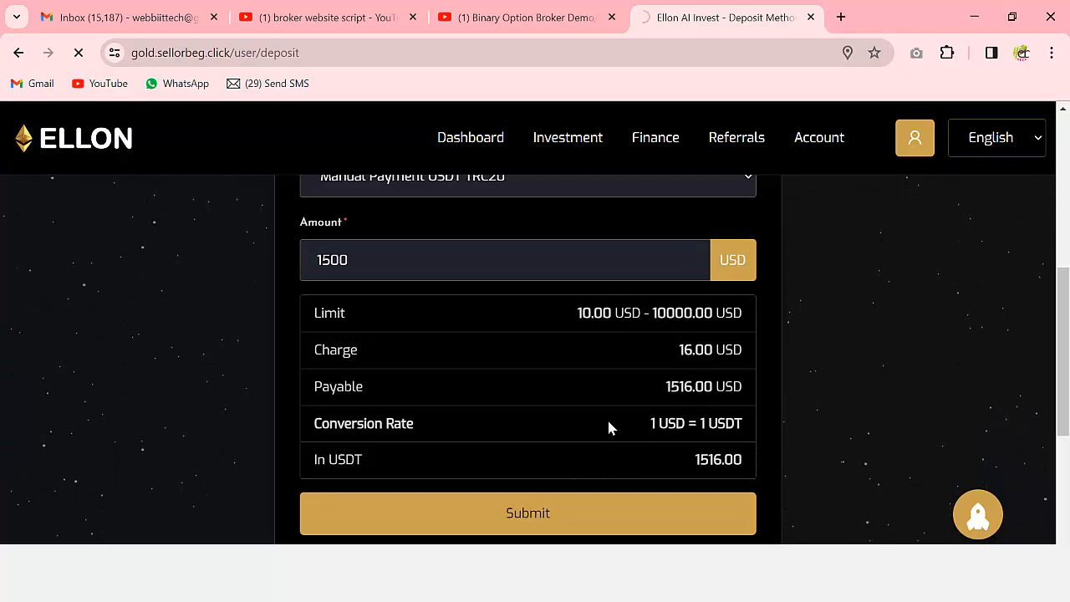
- Confirm the 1,516.00 USDT payment so the deposit is pending, then open the /admin login page
{"action": "scroll", "coordinate": [609, 425], "scroll_direction": "down", "scroll_amount": 3}
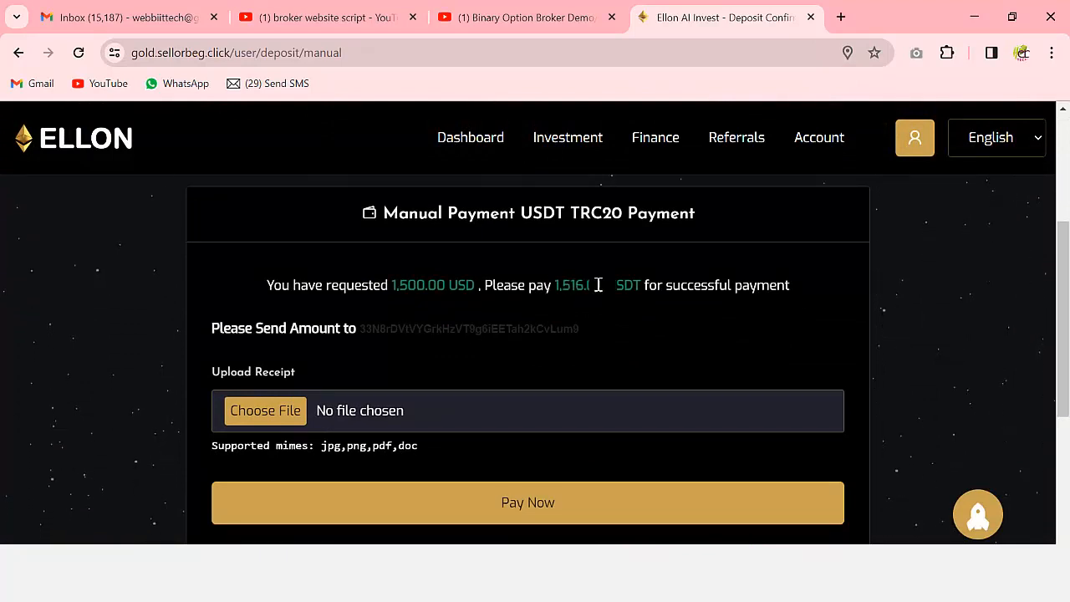
{"action": "left_click_drag", "start_coordinate": [552, 286], "coordinate": [815, 291]}
{"action": "scroll", "coordinate": [638, 353], "scroll_direction": "down", "scroll_amount": 1}
{"action": "scroll", "coordinate": [638, 351], "scroll_direction": "up", "scroll_amount": 2}
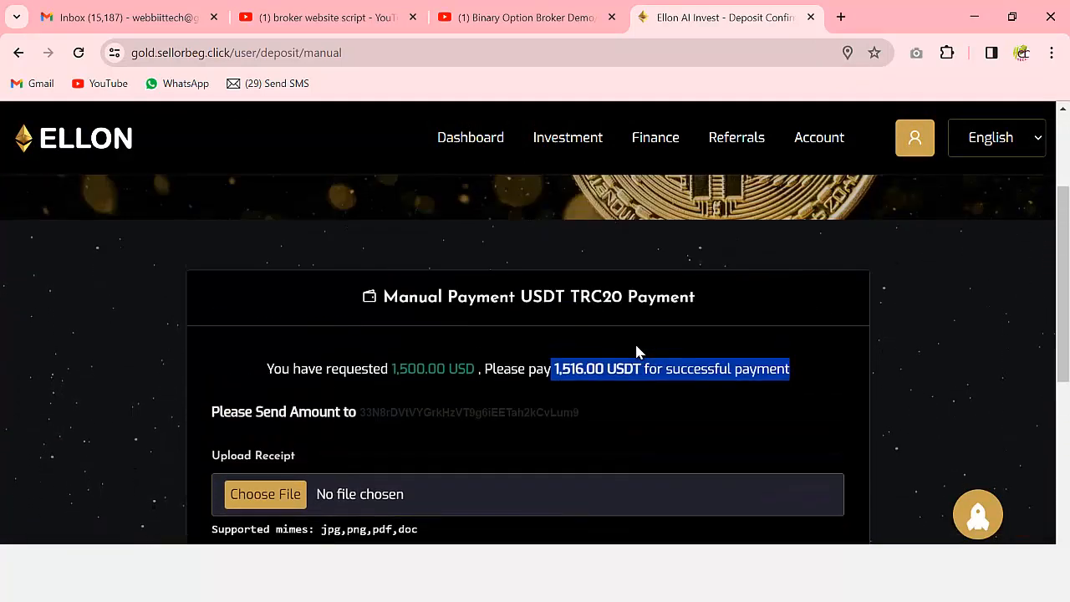
{"action": "scroll", "coordinate": [634, 351], "scroll_direction": "down", "scroll_amount": 2}
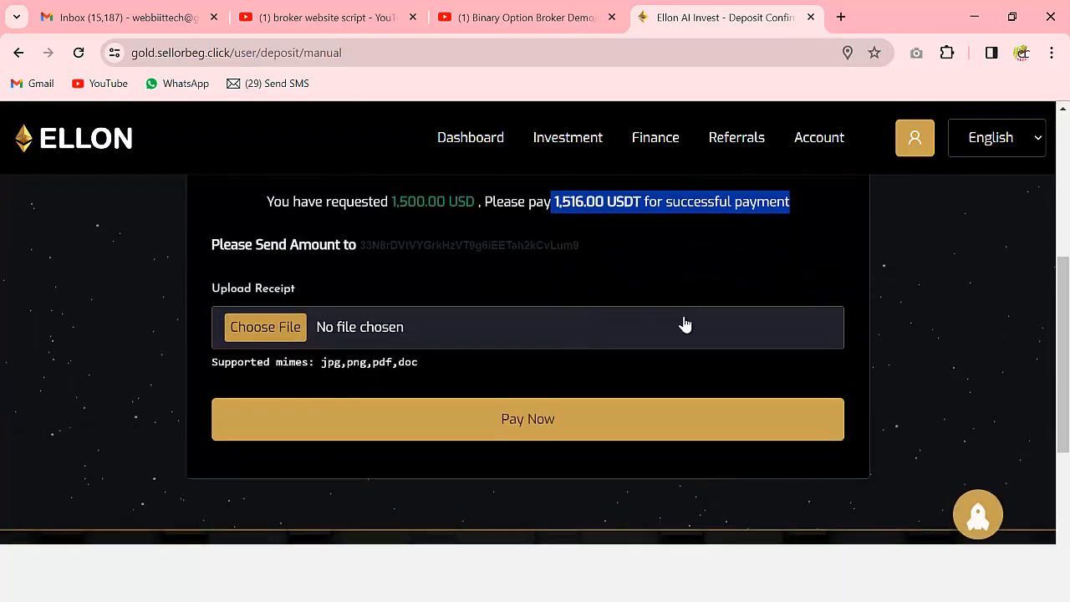
{"action": "left_click", "coordinate": [564, 409]}
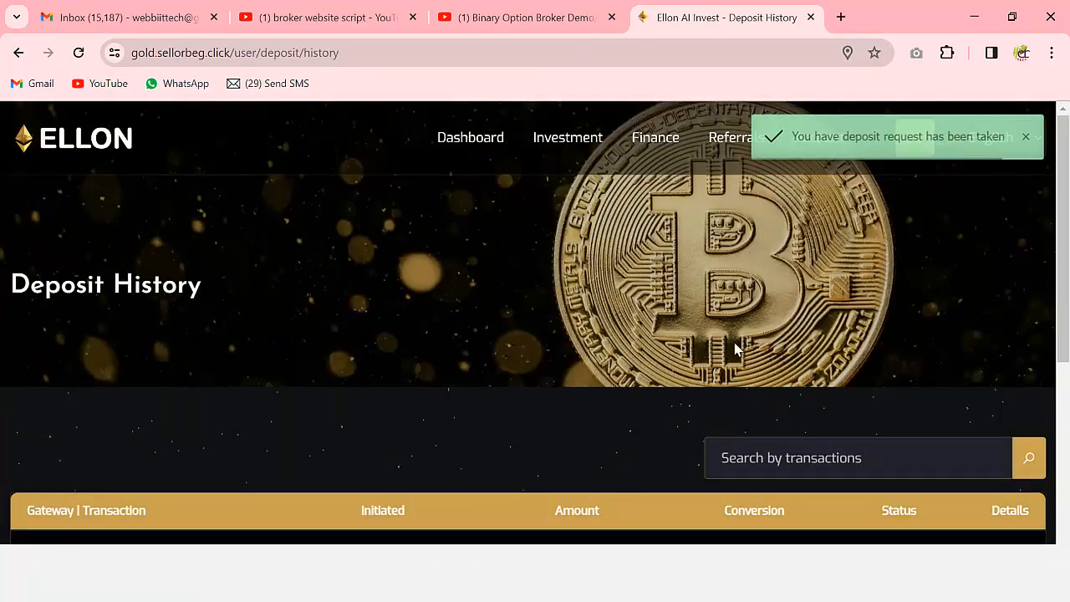
{"action": "scroll", "coordinate": [733, 349], "scroll_direction": "down", "scroll_amount": 2}
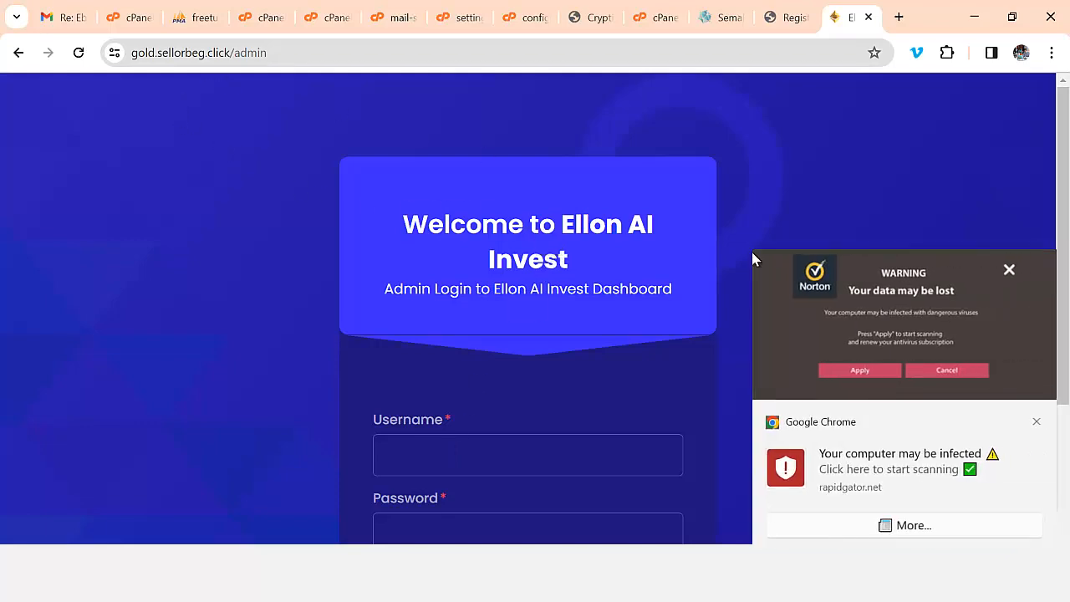
{"action": "left_click", "coordinate": [1009, 274]}
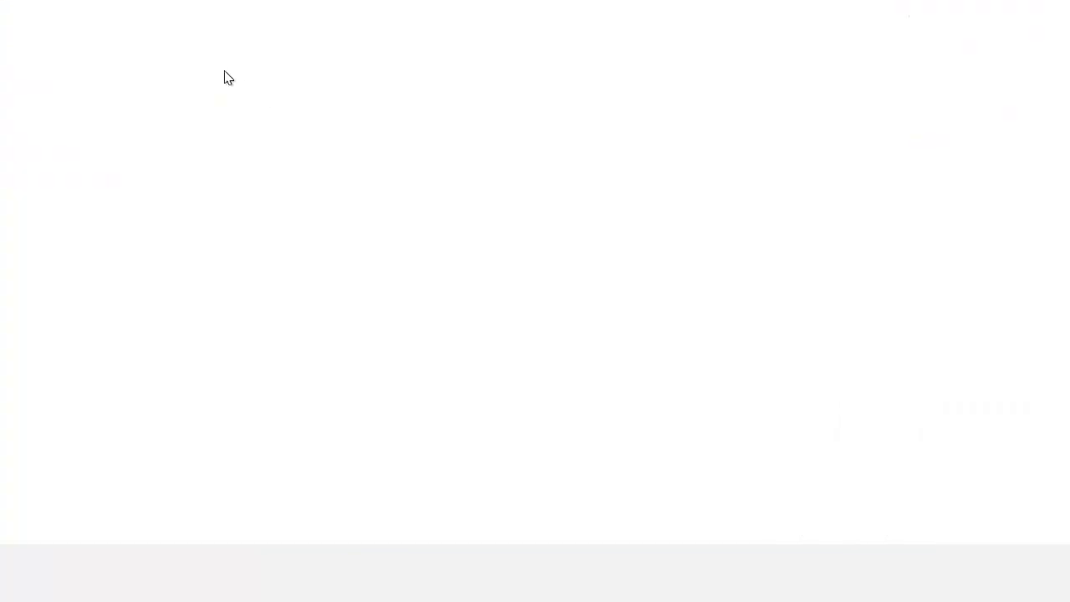
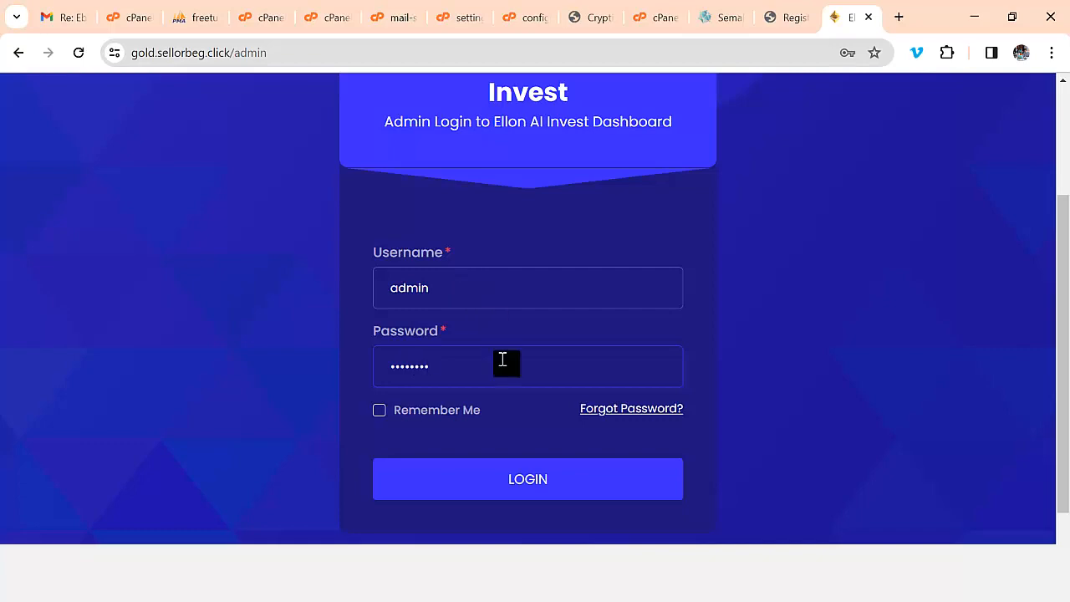
- Submit the admin username and password to sign in to the admin dashboard
{"action": "left_click", "coordinate": [526, 482]}
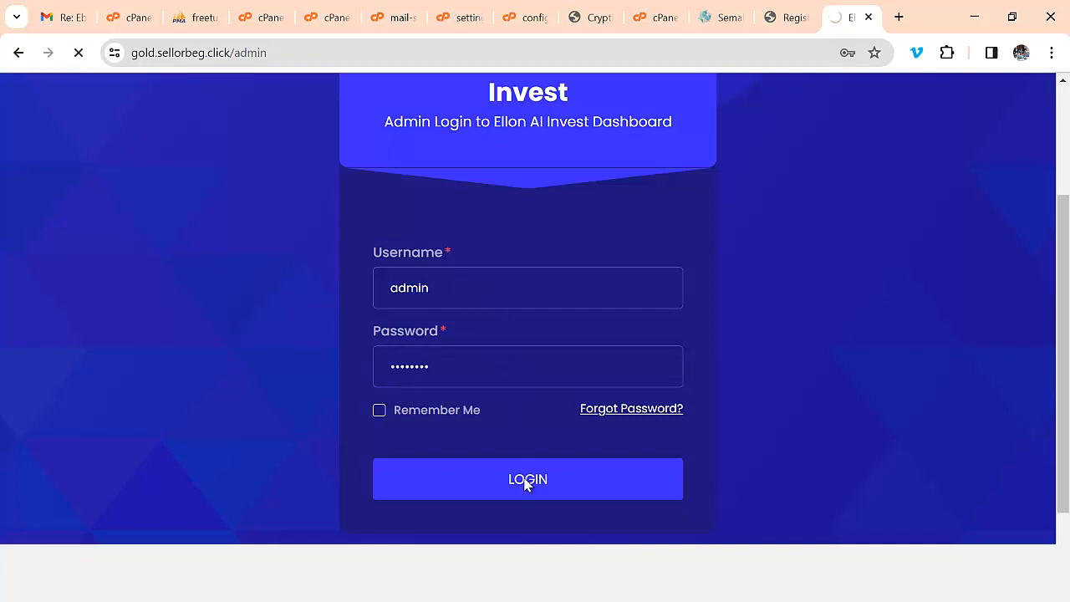
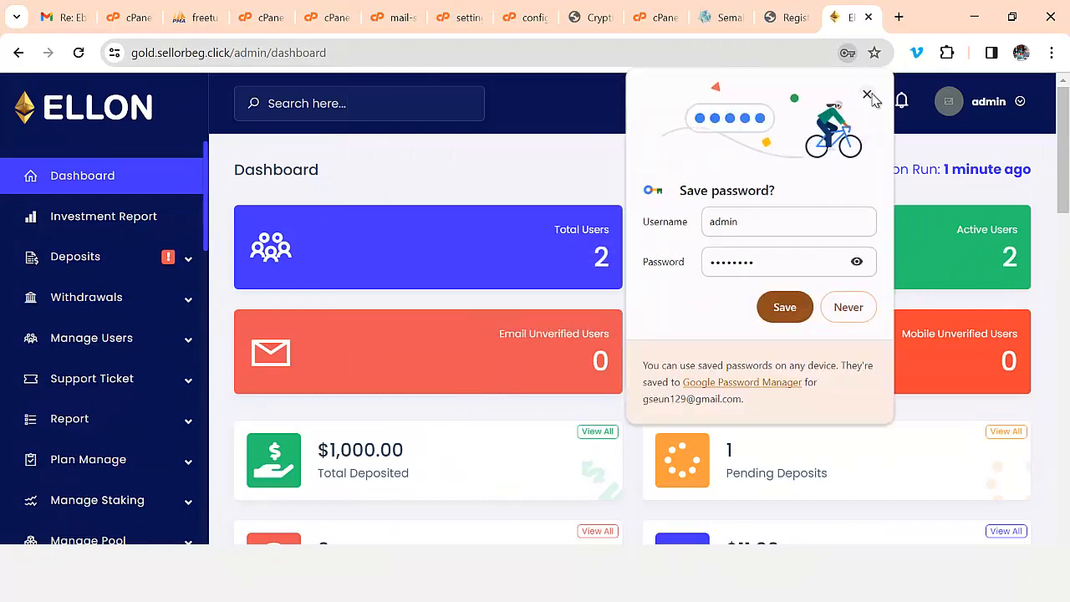
- Dismiss the save-password prompt and open the Pending Deposits list
{"action": "left_click", "coordinate": [864, 99]}
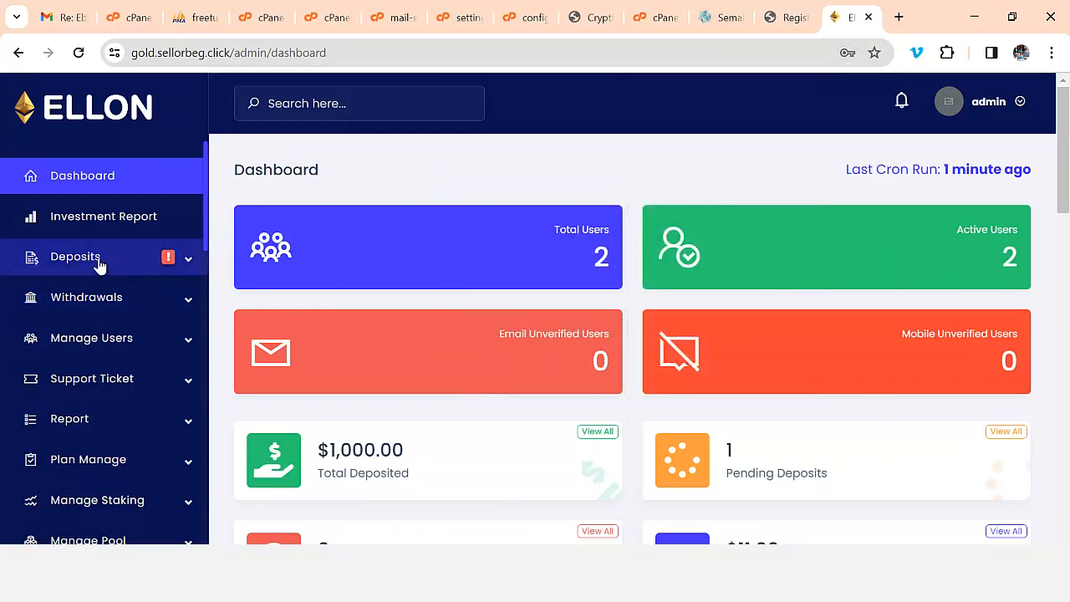
{"action": "left_click", "coordinate": [98, 259]}
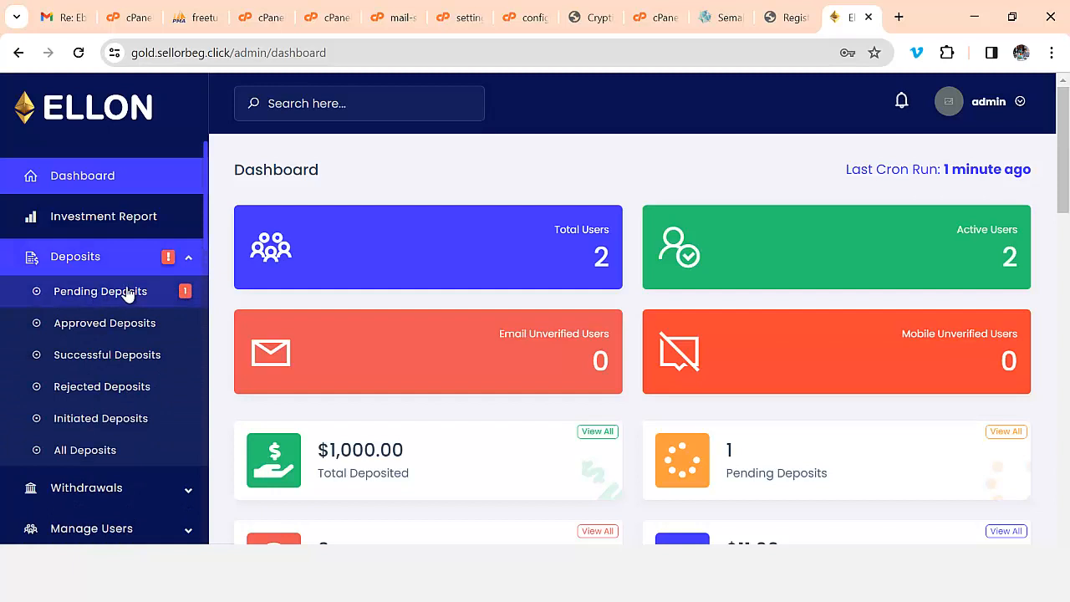
{"action": "left_click", "coordinate": [126, 295]}
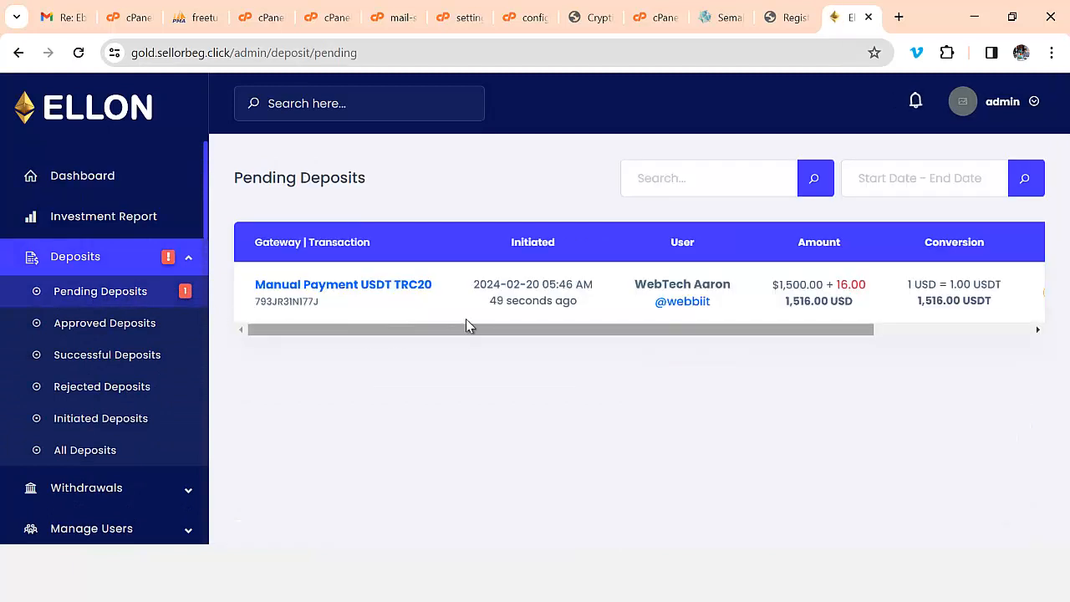
{"action": "left_click_drag", "start_coordinate": [473, 333], "coordinate": [707, 342]}
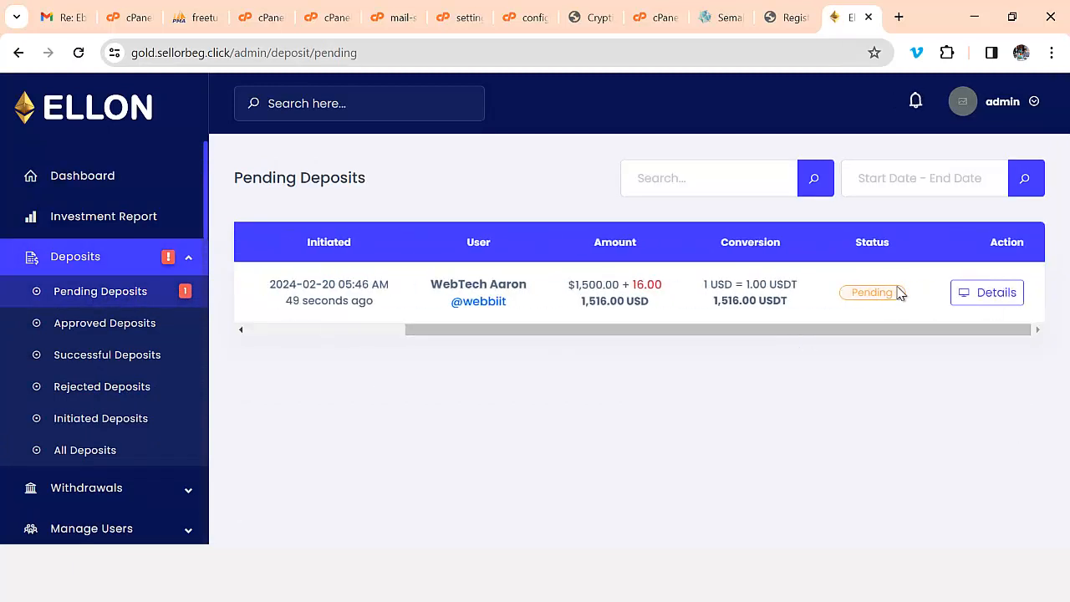
- Approve the pending 1,500.00 USD USDT TRC20 deposit from its details page
{"action": "left_click", "coordinate": [973, 303]}
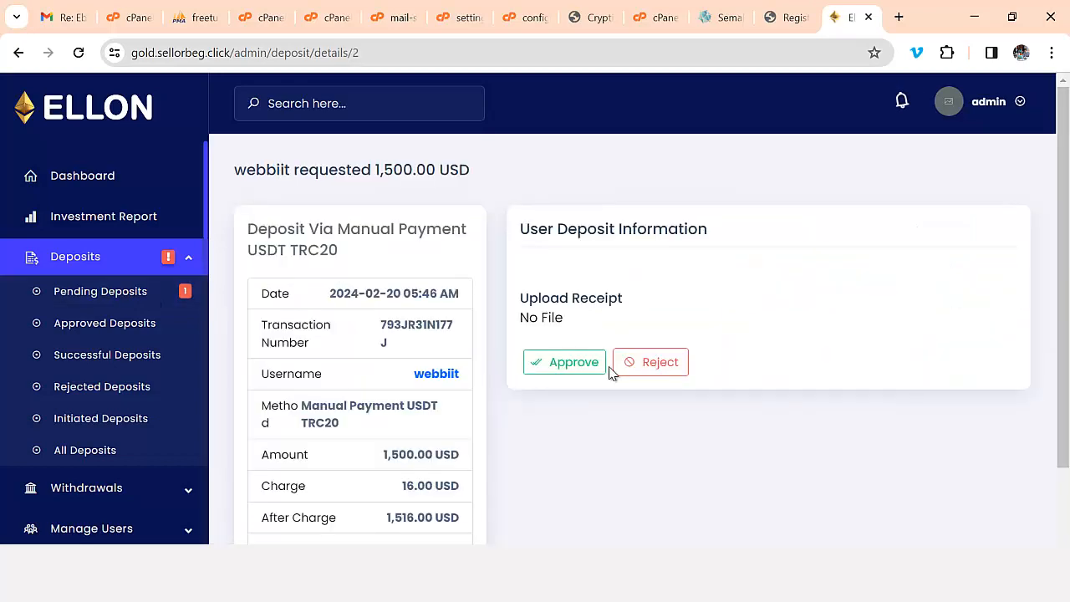
{"action": "scroll", "coordinate": [535, 381], "scroll_direction": "down", "scroll_amount": 2}
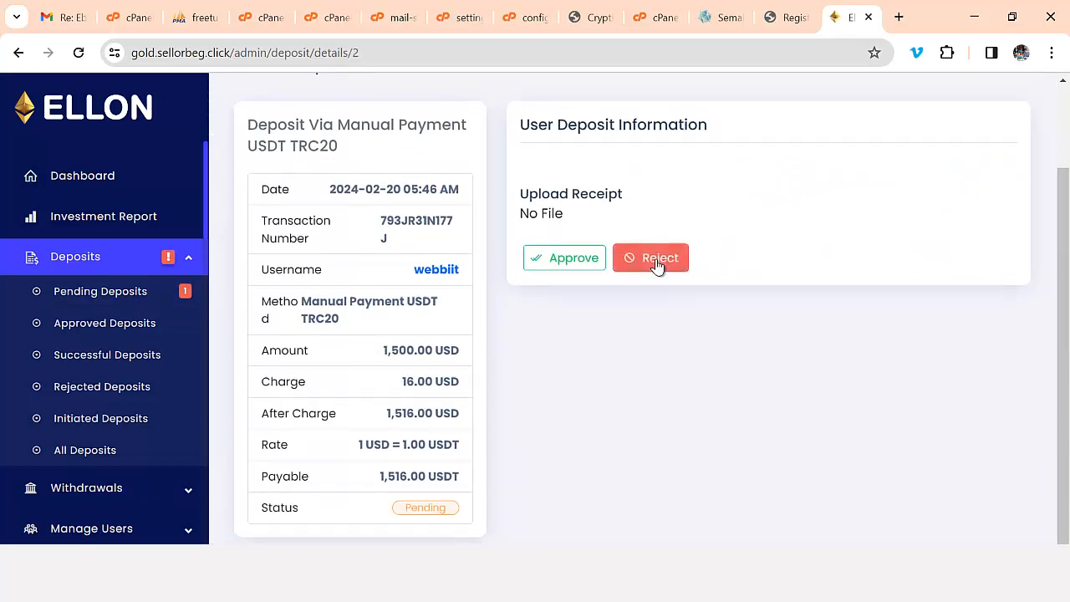
{"action": "left_click", "coordinate": [561, 260]}
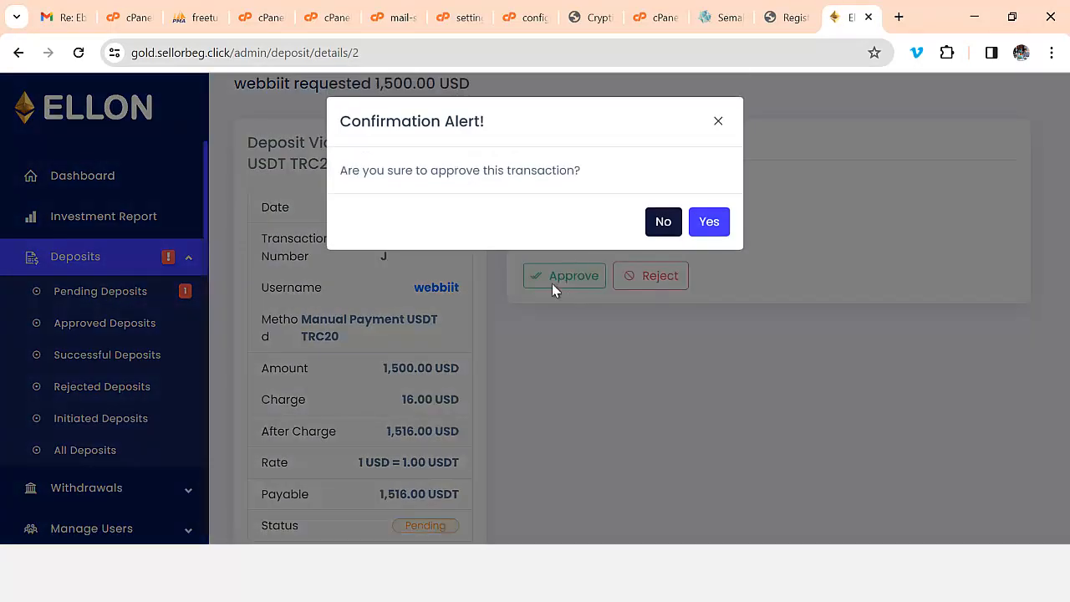
{"action": "left_click", "coordinate": [708, 222]}
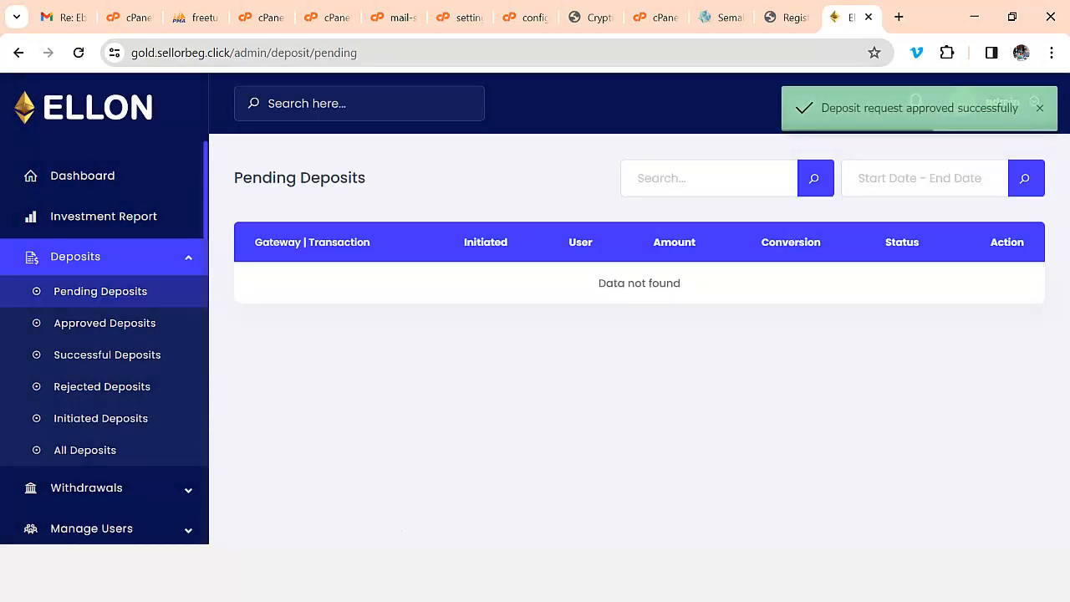
{"action": "key", "text": "alt+Tab"}
{"action": "scroll", "coordinate": [460, 457], "scroll_direction": "up", "scroll_amount": 2}
- Reload Deposit History and check the 1,516.00 USD deposit's details now show Approved
{"action": "left_click", "coordinate": [79, 56]}
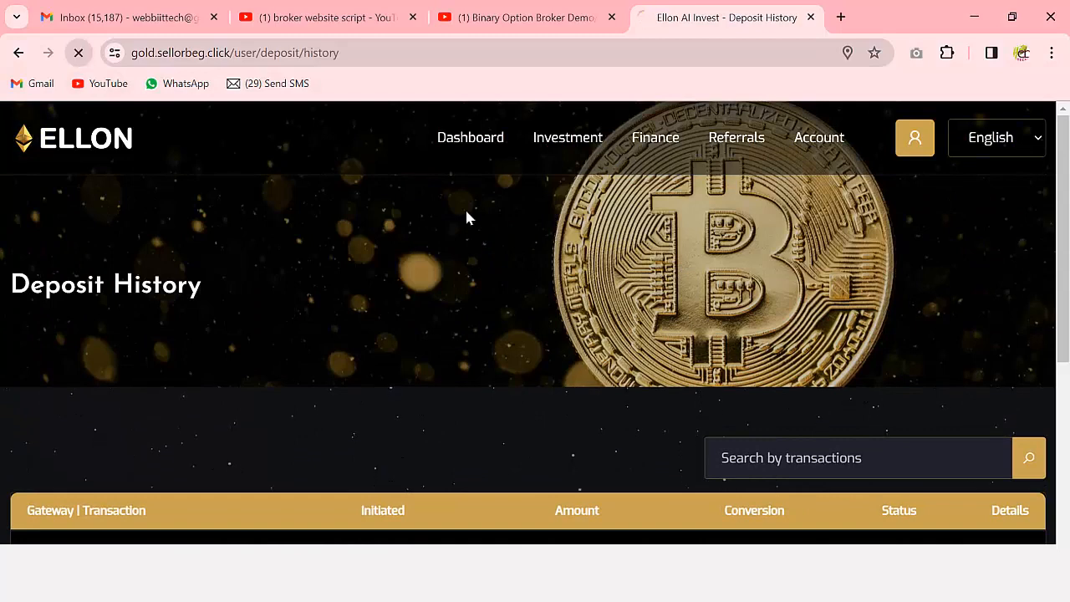
{"action": "scroll", "coordinate": [611, 394], "scroll_direction": "down", "scroll_amount": 4}
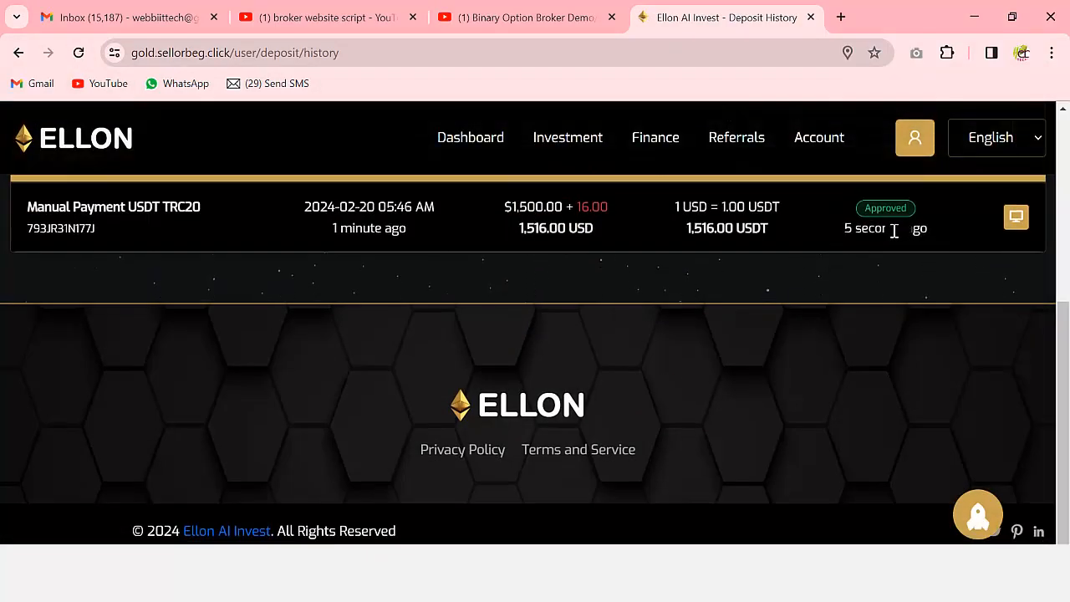
{"action": "left_click", "coordinate": [1016, 217]}
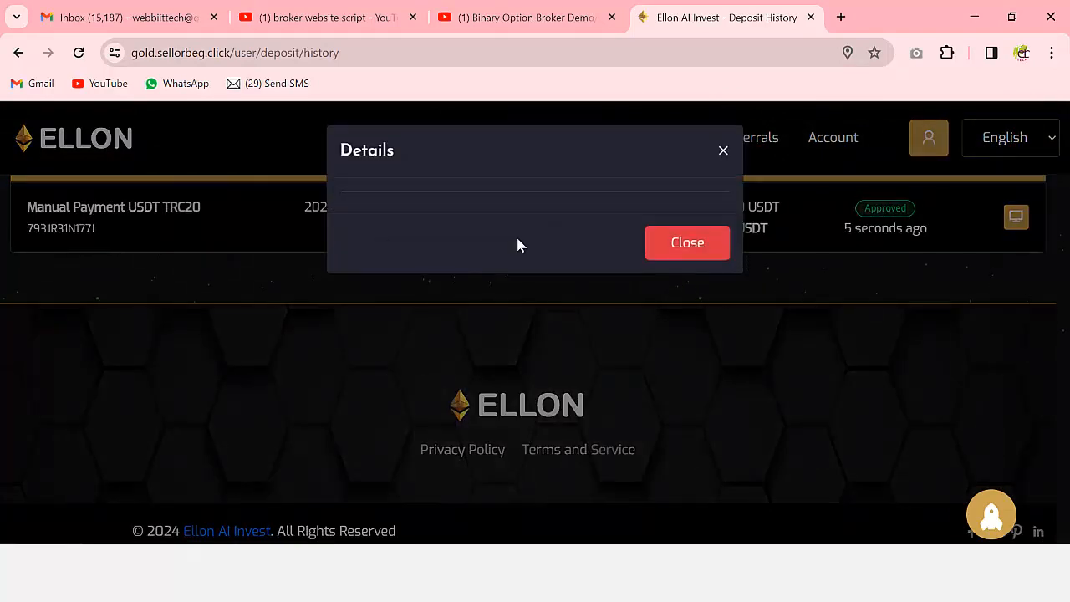
{"action": "left_click", "coordinate": [673, 242]}
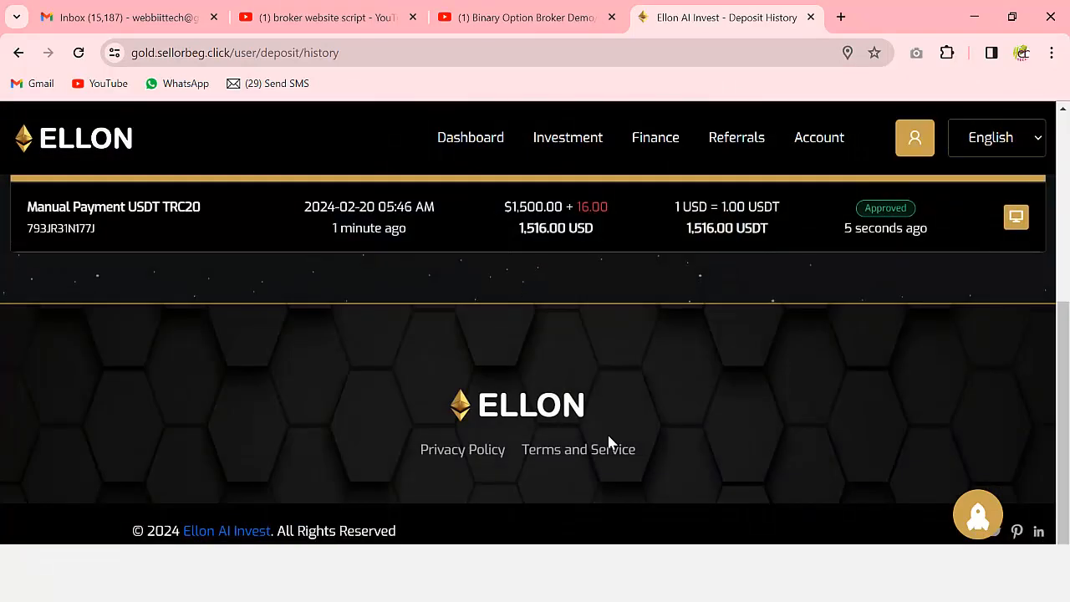
{"action": "scroll", "coordinate": [619, 435], "scroll_direction": "up", "scroll_amount": 4}
{"action": "scroll", "coordinate": [688, 414], "scroll_direction": "down", "scroll_amount": 4}
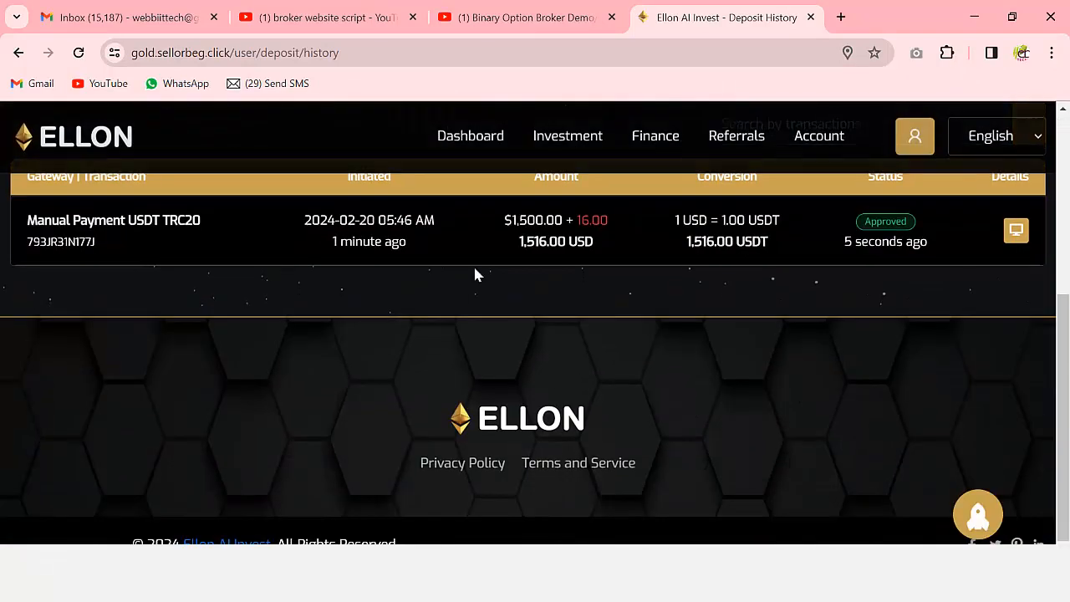
{"action": "scroll", "coordinate": [647, 307], "scroll_direction": "up", "scroll_amount": 3}
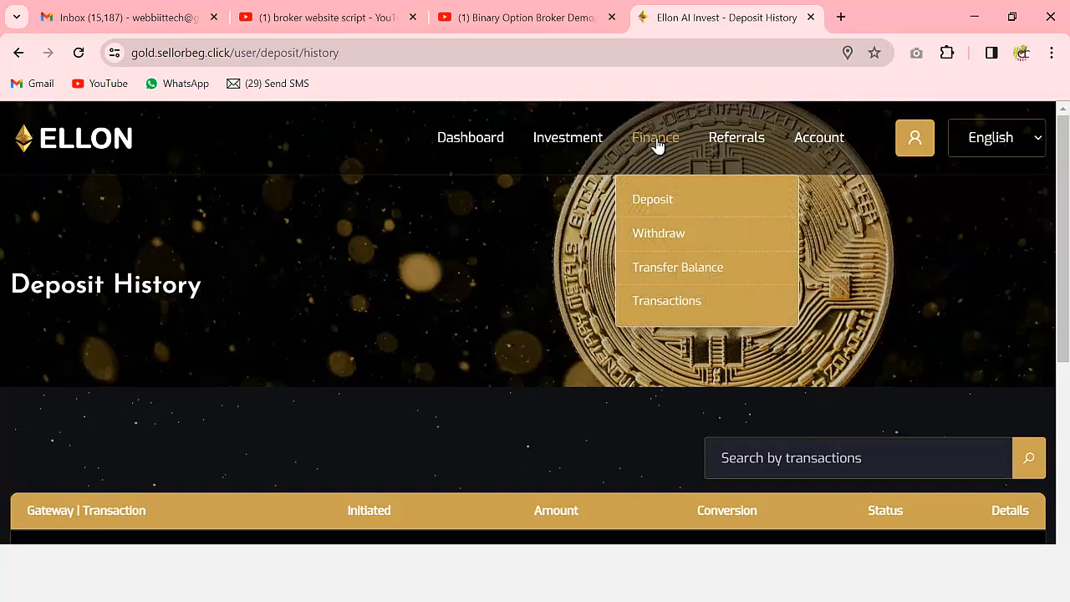
{"action": "mouse_move", "coordinate": [573, 144]}
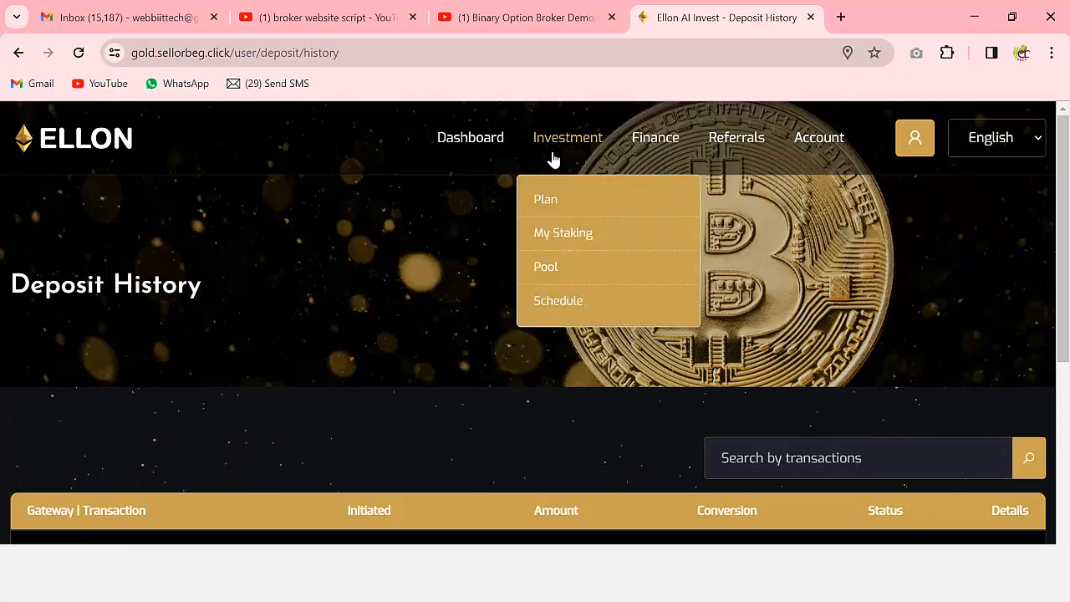
{"action": "left_click", "coordinate": [550, 204]}
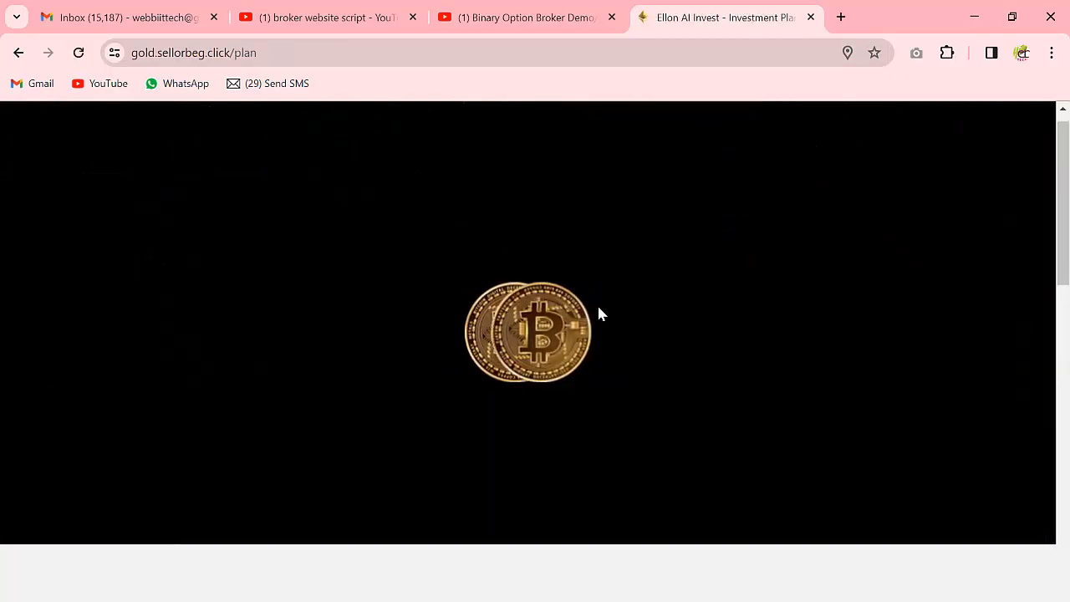
- Compare the Silver, Premium and Gold plans and choose to invest in Silver ($100-$300, 30% hourly)
{"action": "scroll", "coordinate": [552, 326], "scroll_direction": "down", "scroll_amount": 1}
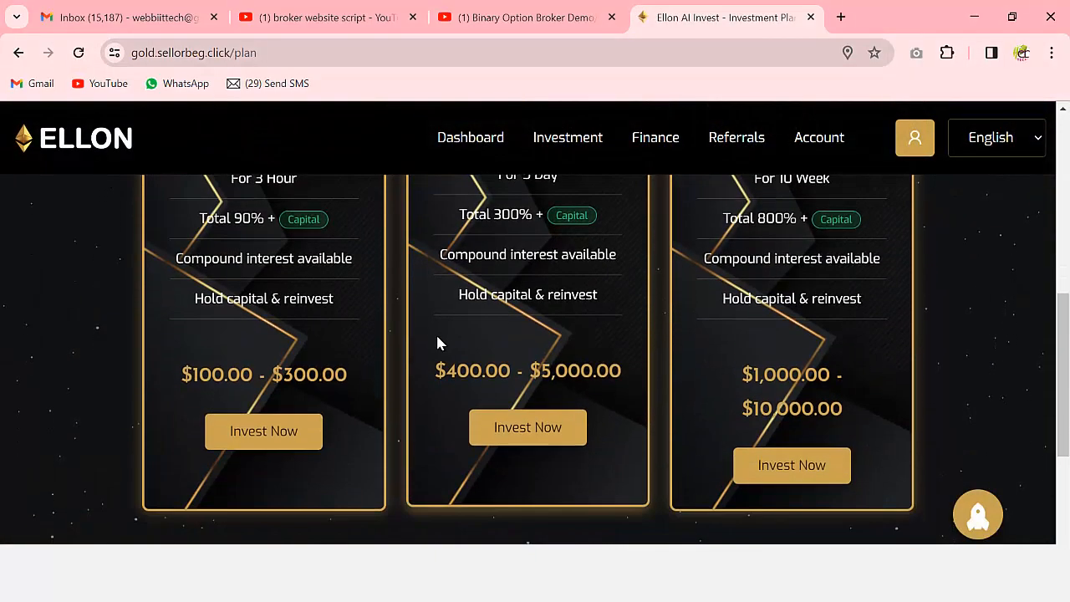
{"action": "scroll", "coordinate": [436, 341], "scroll_direction": "up", "scroll_amount": 1}
{"action": "scroll", "coordinate": [277, 262], "scroll_direction": "up", "scroll_amount": 1}
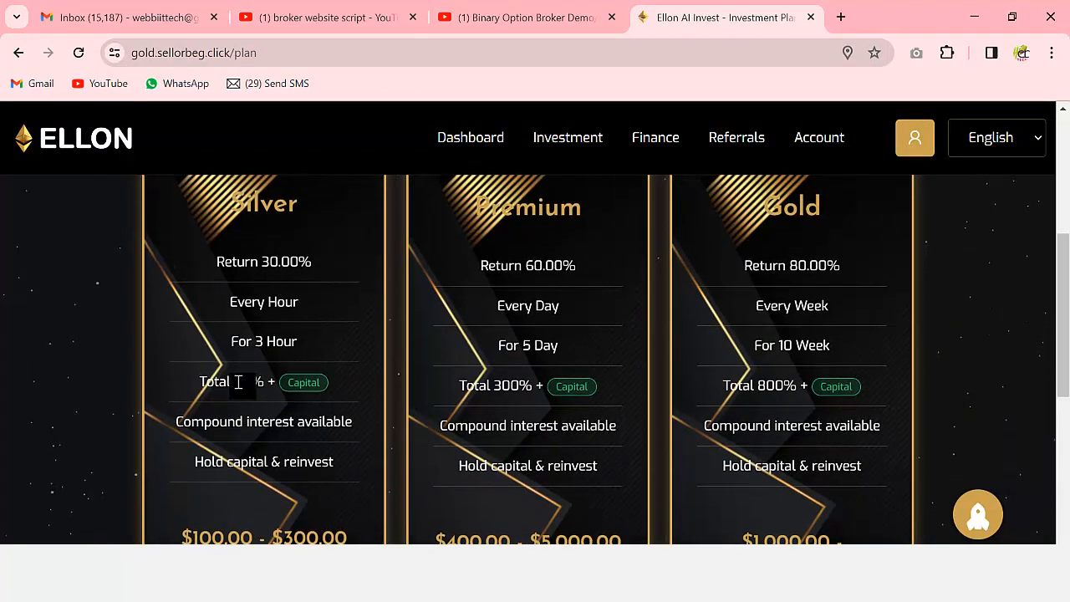
{"action": "scroll", "coordinate": [284, 383], "scroll_direction": "down", "scroll_amount": 2}
{"action": "scroll", "coordinate": [297, 382], "scroll_direction": "down", "scroll_amount": 1}
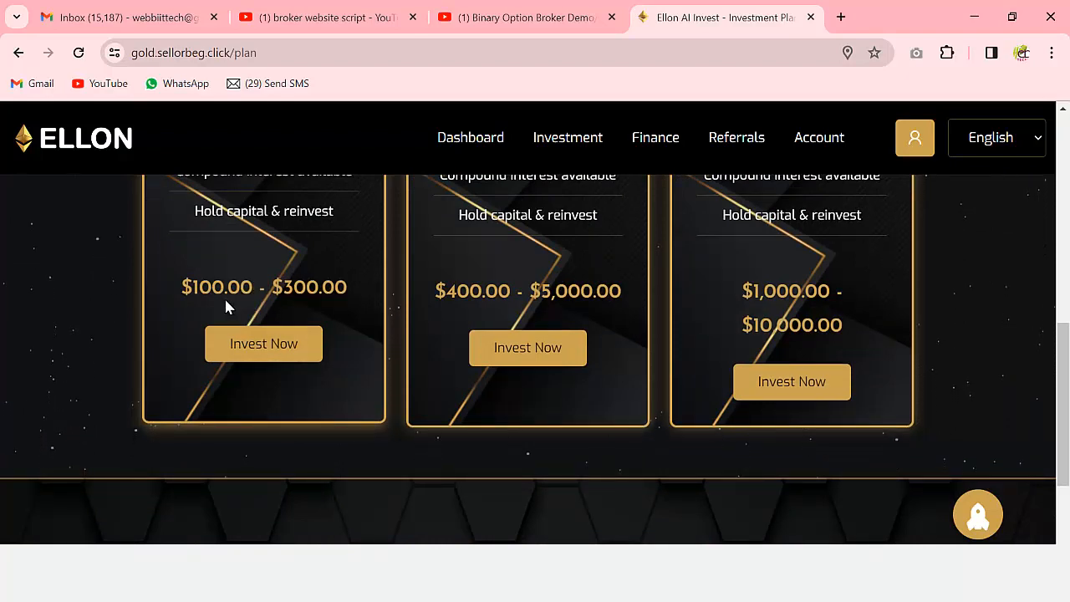
{"action": "scroll", "coordinate": [444, 311], "scroll_direction": "up", "scroll_amount": 2}
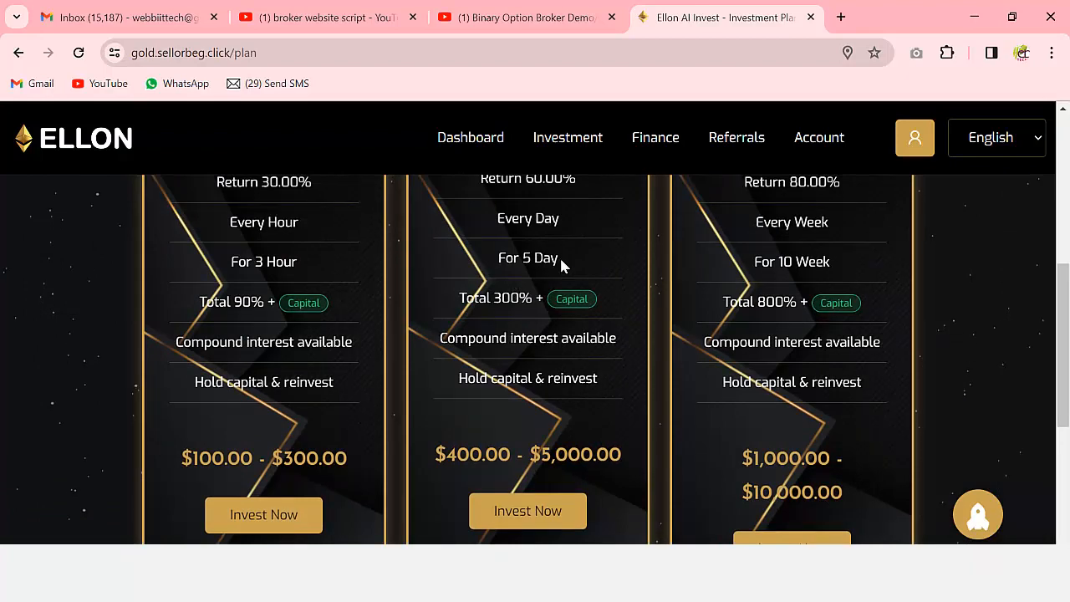
{"action": "scroll", "coordinate": [419, 320], "scroll_direction": "down", "scroll_amount": 1}
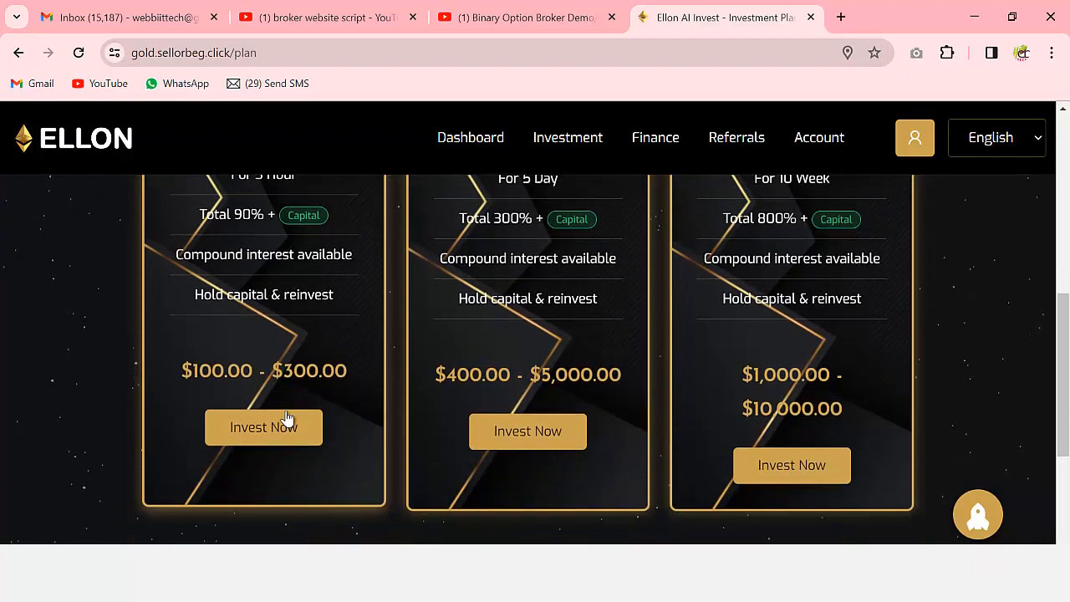
{"action": "left_click", "coordinate": [256, 429]}
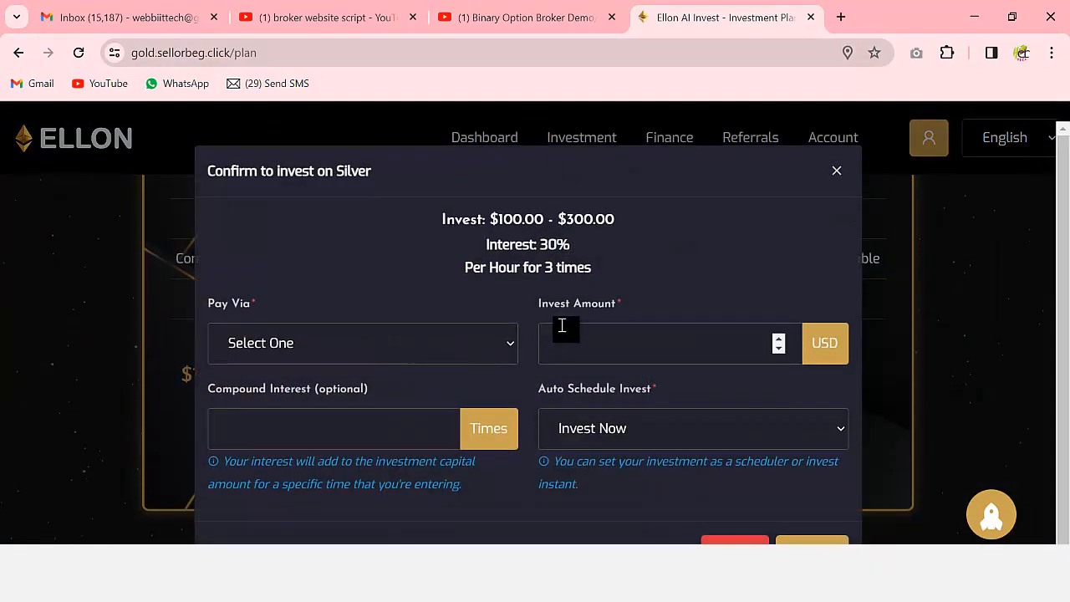
- Pay via Deposit Wallet, keep Invest Now, enter 150 and confirm the Silver investment
{"action": "left_click", "coordinate": [459, 355]}
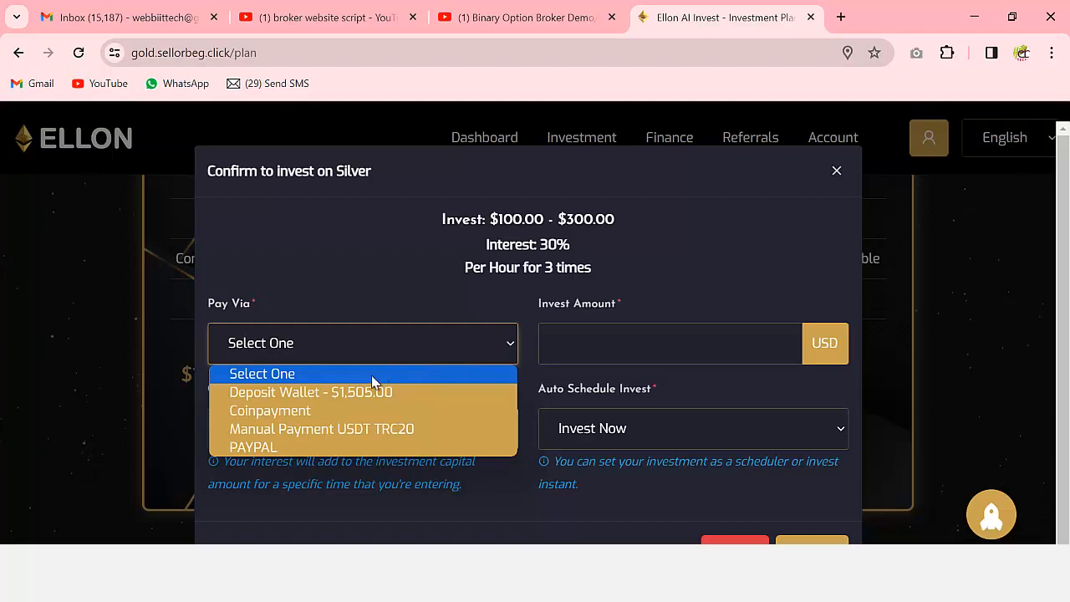
{"action": "left_click", "coordinate": [353, 394]}
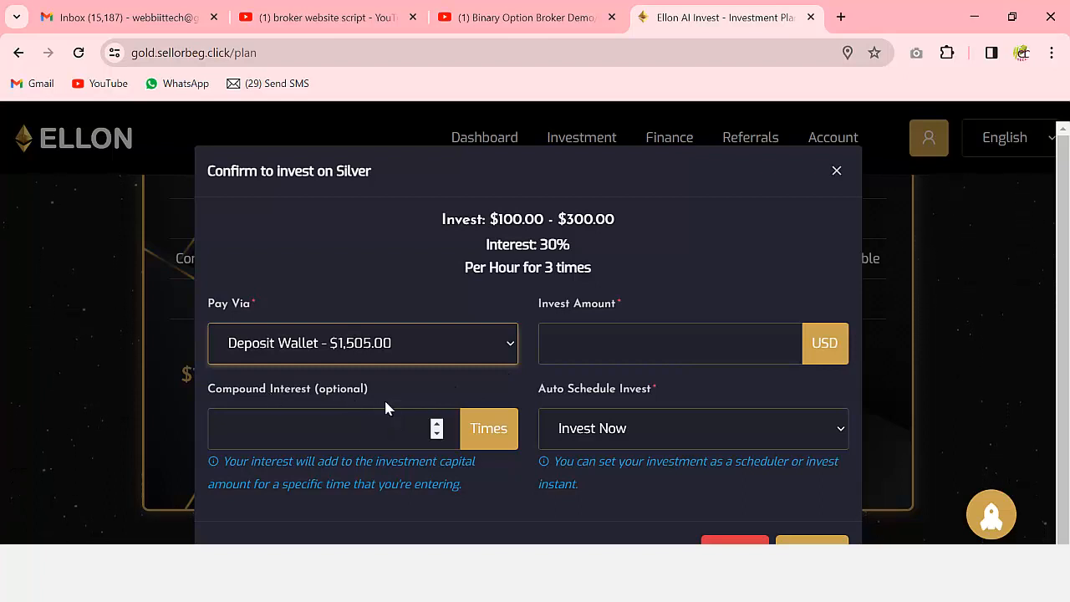
{"action": "left_click", "coordinate": [622, 434]}
{"action": "left_click", "coordinate": [593, 460]}
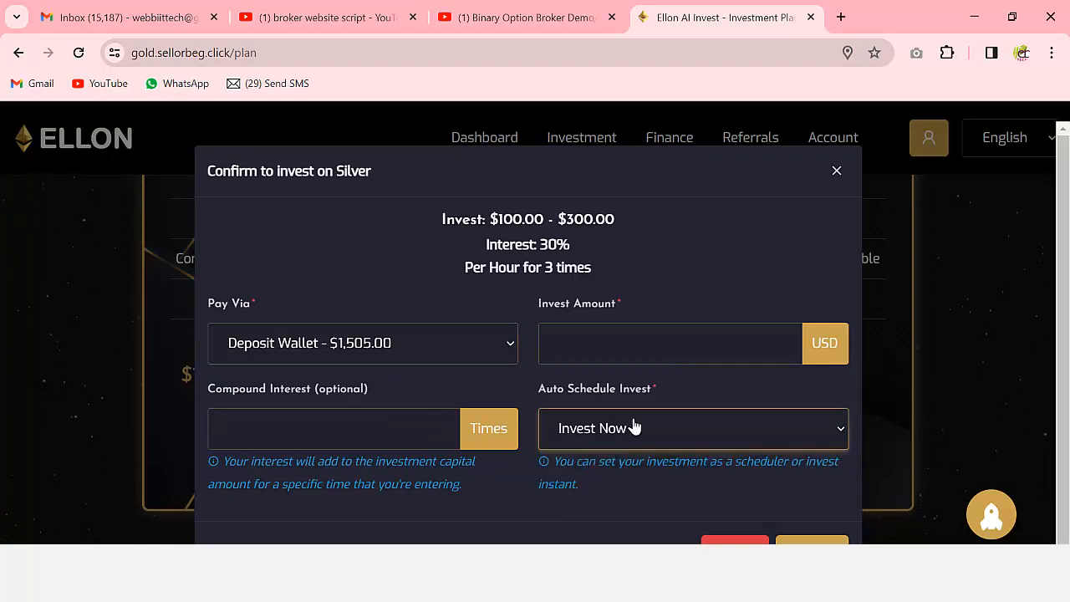
{"action": "left_click", "coordinate": [616, 341]}
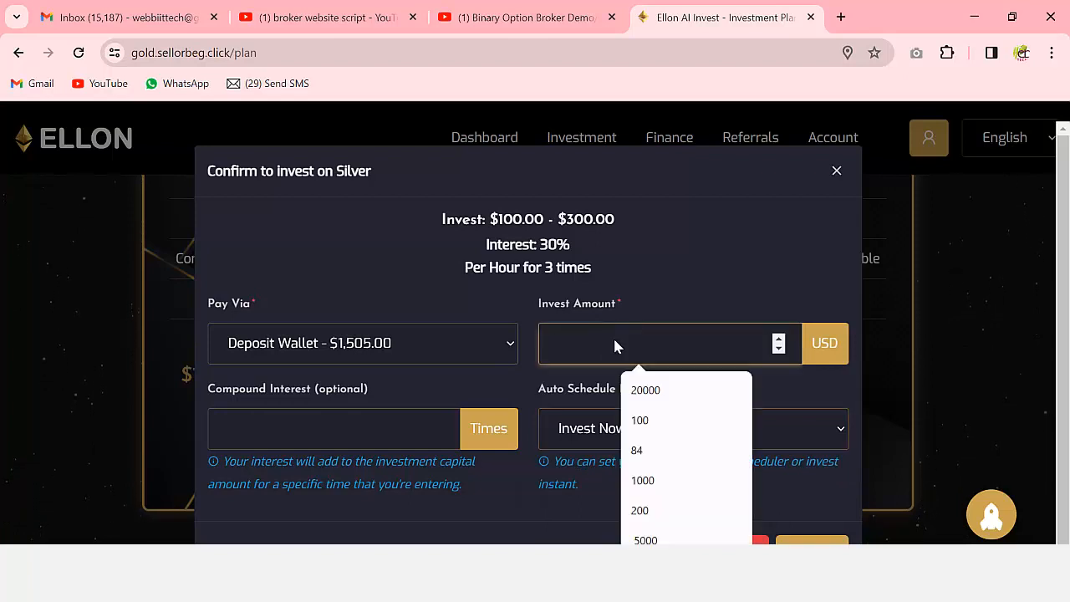
{"action": "type", "text": "1"}
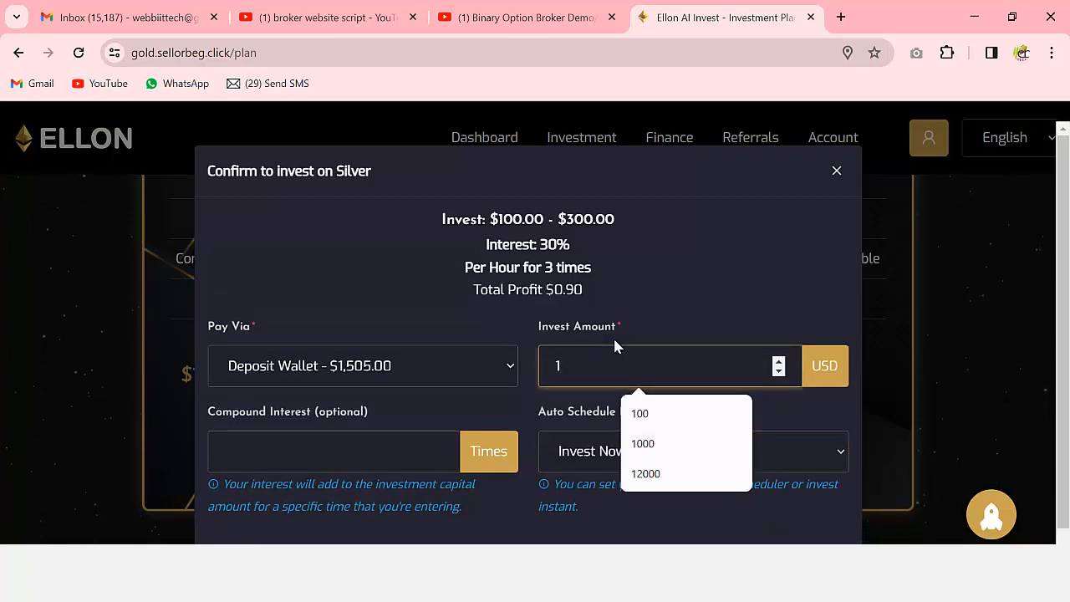
{"action": "type", "text": "50"}
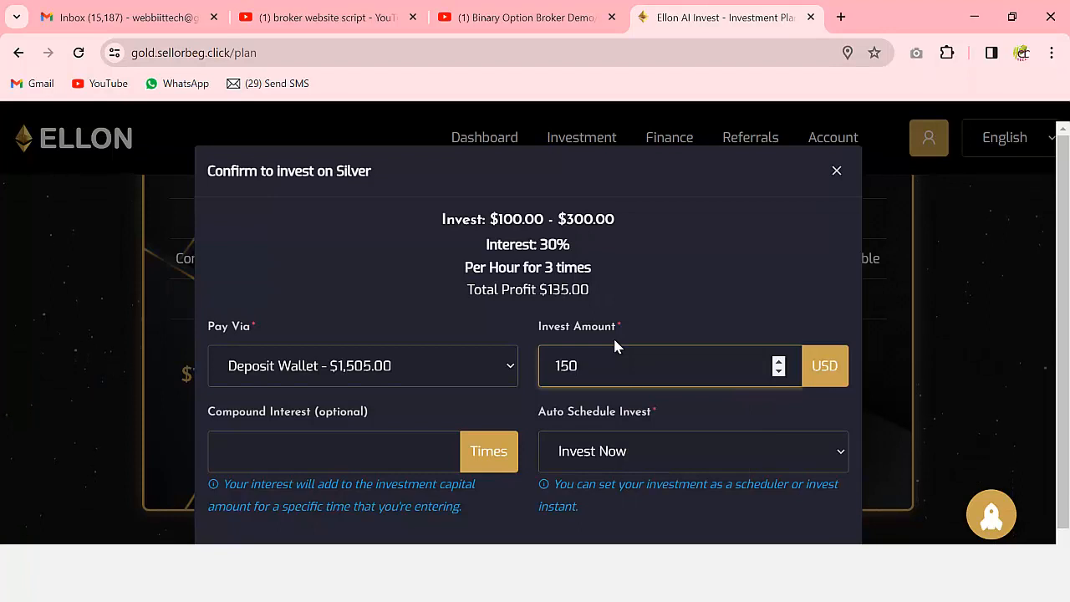
{"action": "scroll", "coordinate": [640, 275], "scroll_direction": "down", "scroll_amount": 1}
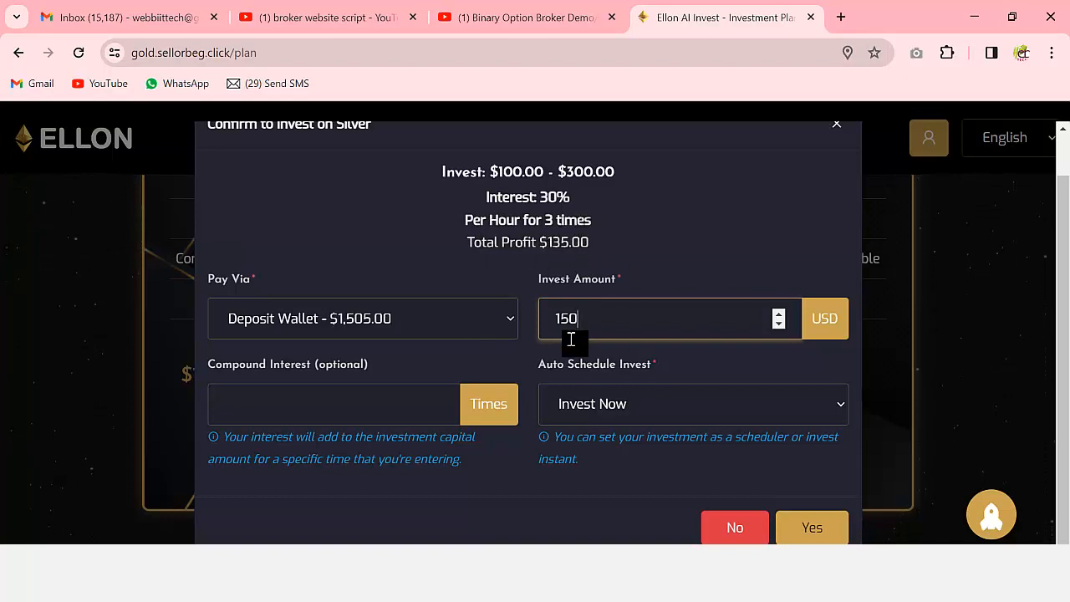
{"action": "left_click", "coordinate": [813, 534]}
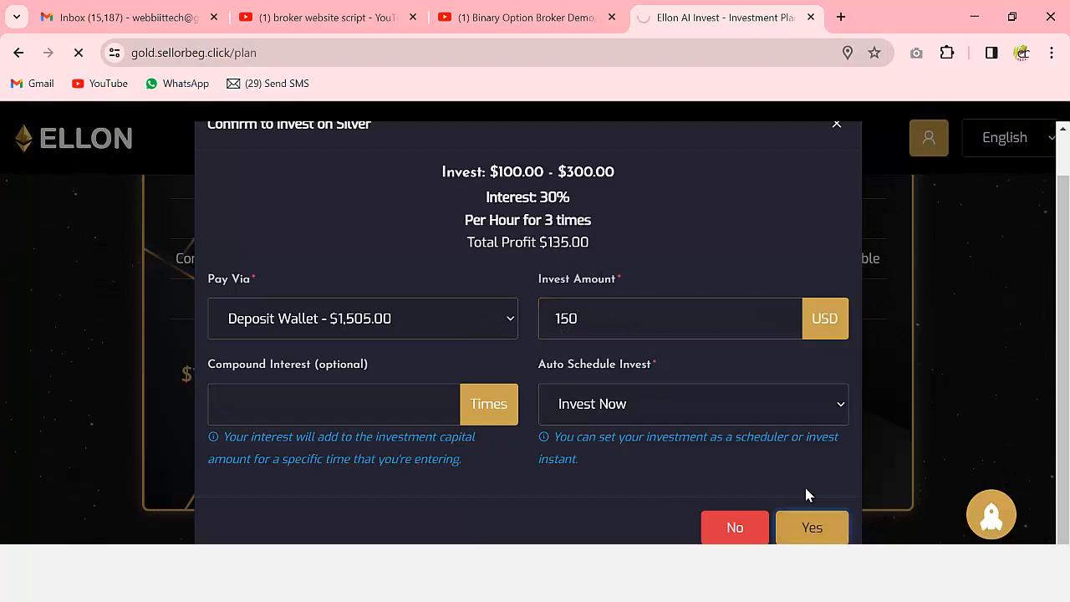
{"action": "scroll", "coordinate": [722, 397], "scroll_direction": "down", "scroll_amount": 5}
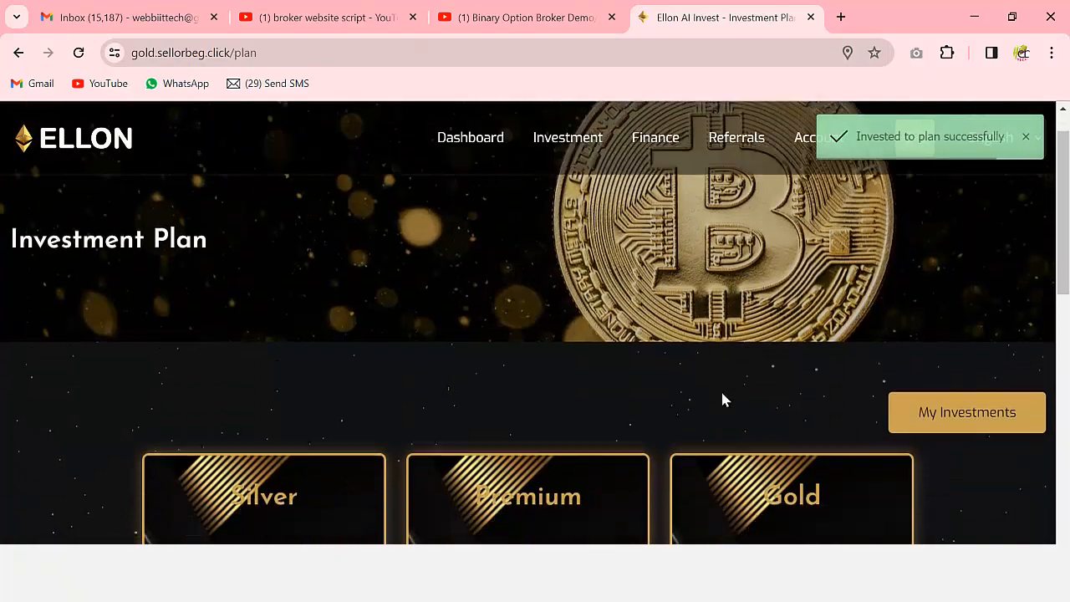
- Open My Investments and review the Silver entry: 45.00 USD hourly for 3 hours, $150 total
{"action": "scroll", "coordinate": [736, 393], "scroll_direction": "up", "scroll_amount": 5}
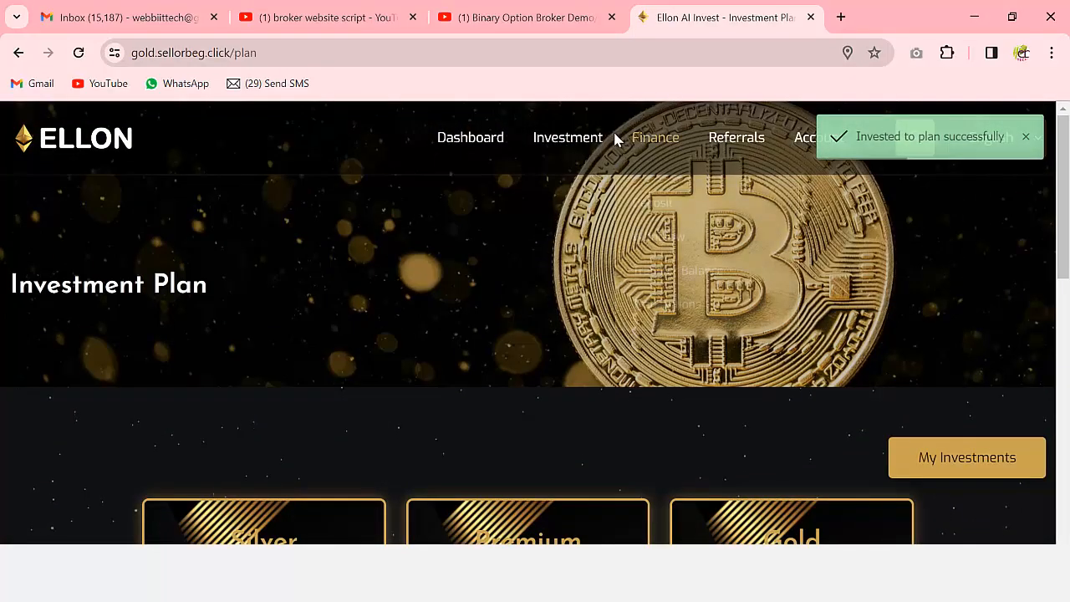
{"action": "mouse_move", "coordinate": [568, 137]}
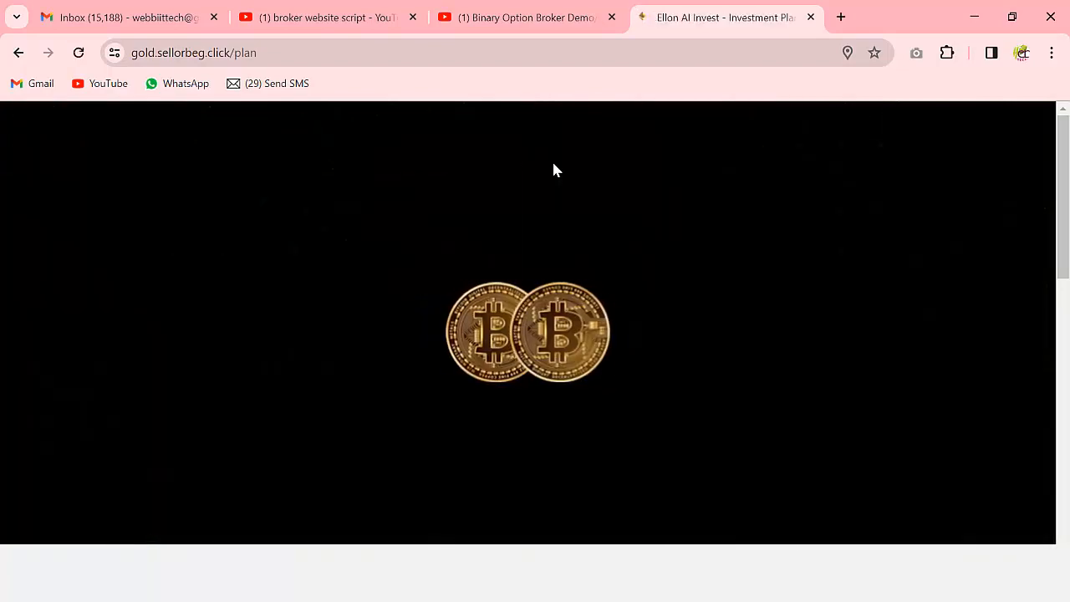
{"action": "scroll", "coordinate": [588, 271], "scroll_direction": "down", "scroll_amount": 5}
{"action": "scroll", "coordinate": [588, 272], "scroll_direction": "up", "scroll_amount": 5}
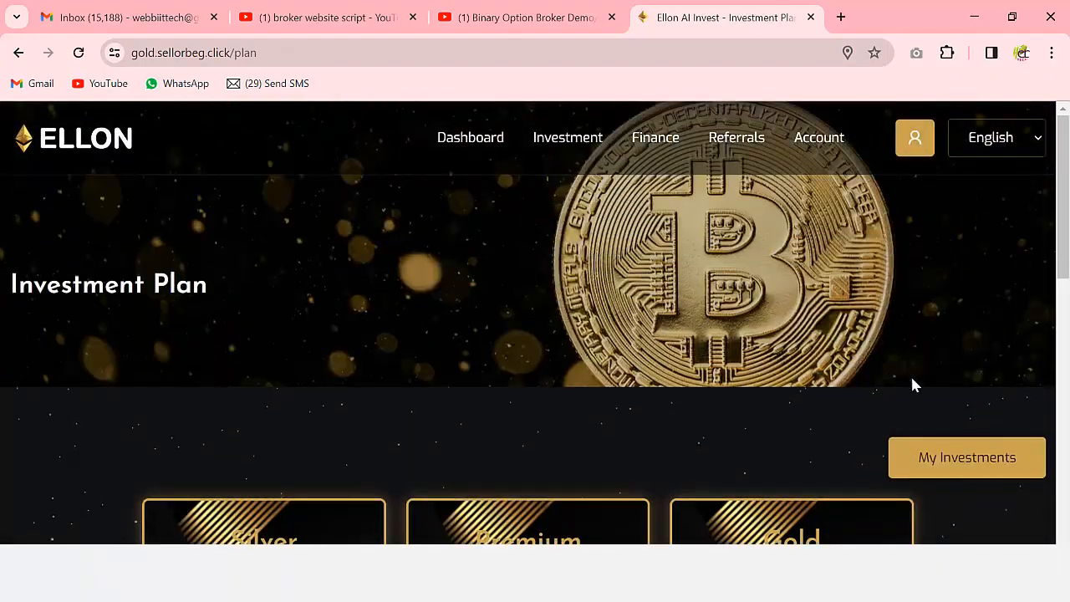
{"action": "left_click", "coordinate": [976, 465]}
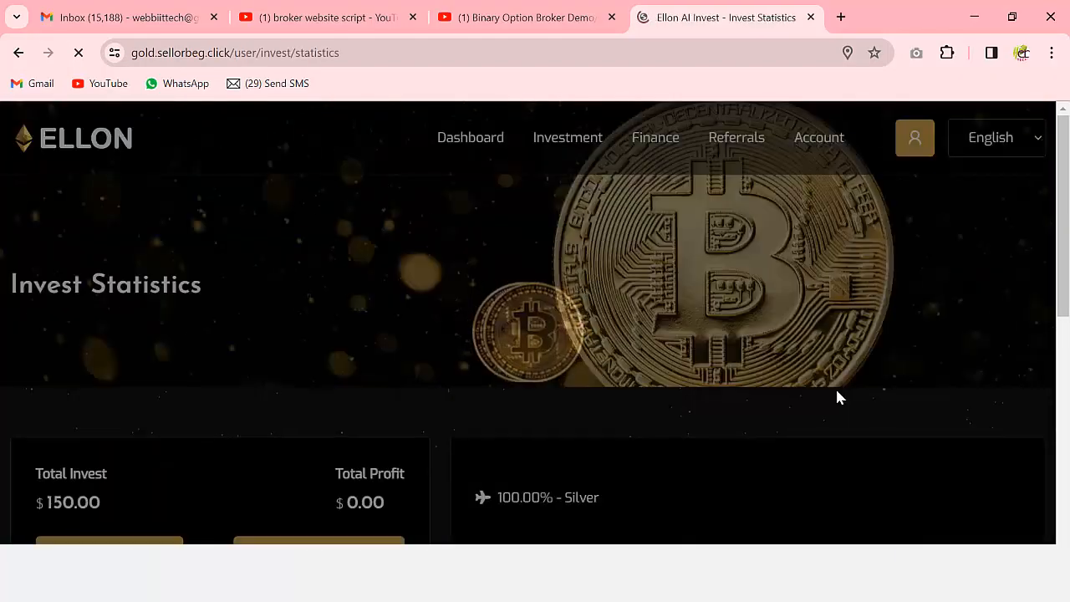
{"action": "scroll", "coordinate": [803, 394], "scroll_direction": "down", "scroll_amount": 4}
{"action": "scroll", "coordinate": [729, 355], "scroll_direction": "down", "scroll_amount": 2}
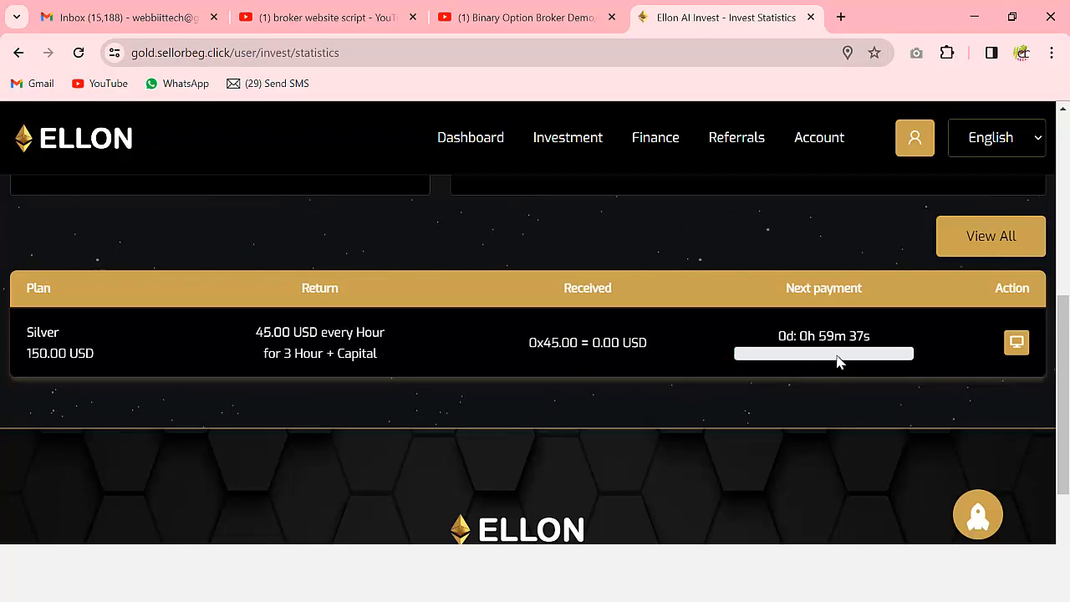
{"action": "scroll", "coordinate": [815, 385], "scroll_direction": "down", "scroll_amount": 2}
{"action": "scroll", "coordinate": [810, 389], "scroll_direction": "up", "scroll_amount": 5}
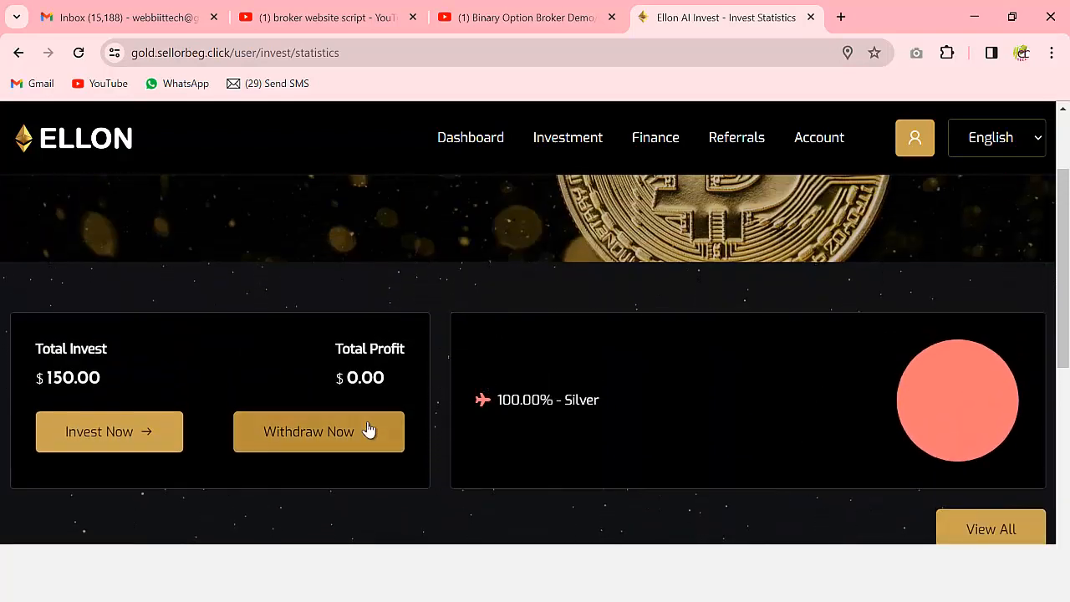
{"action": "scroll", "coordinate": [353, 425], "scroll_direction": "up", "scroll_amount": 2}
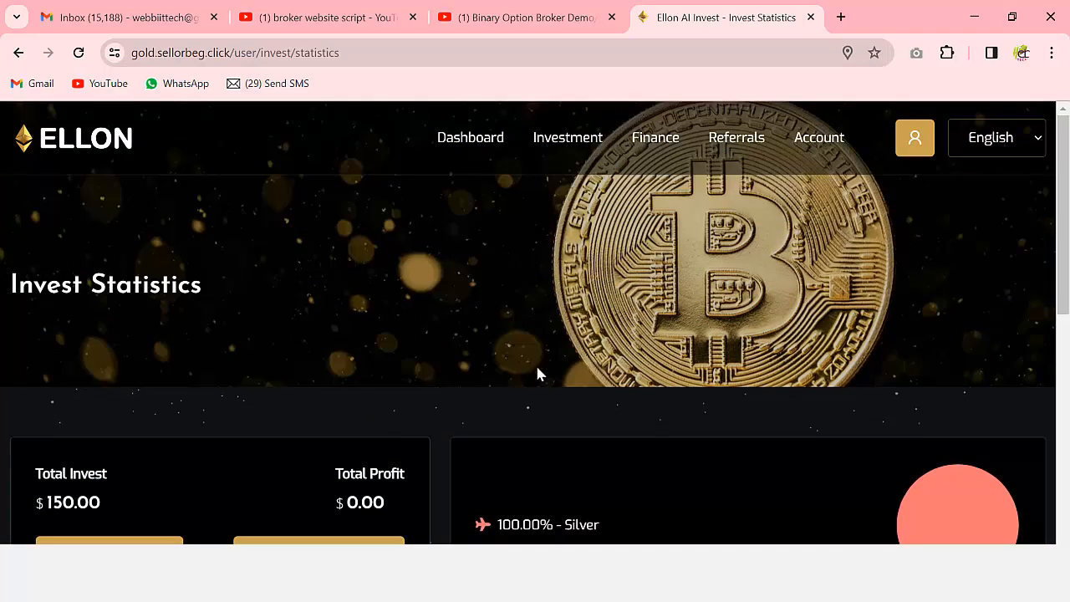
{"action": "scroll", "coordinate": [616, 365], "scroll_direction": "down", "scroll_amount": 4}
{"action": "scroll", "coordinate": [1004, 349], "scroll_direction": "up", "scroll_amount": 4}
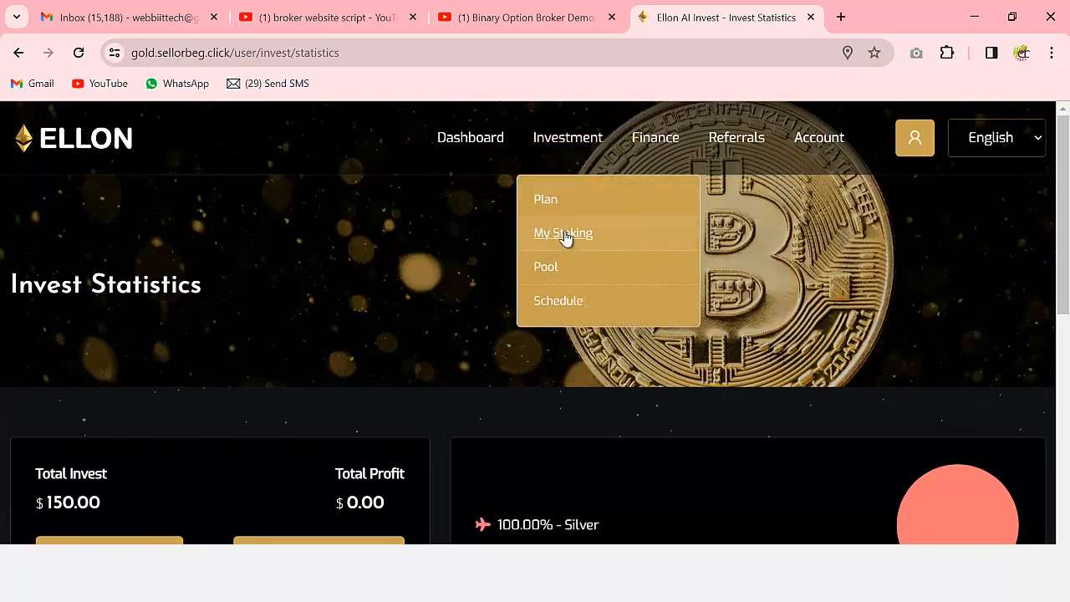
- Start a new stake on My Staking with the 1-day, 30% interest duration
{"action": "left_click", "coordinate": [563, 234]}
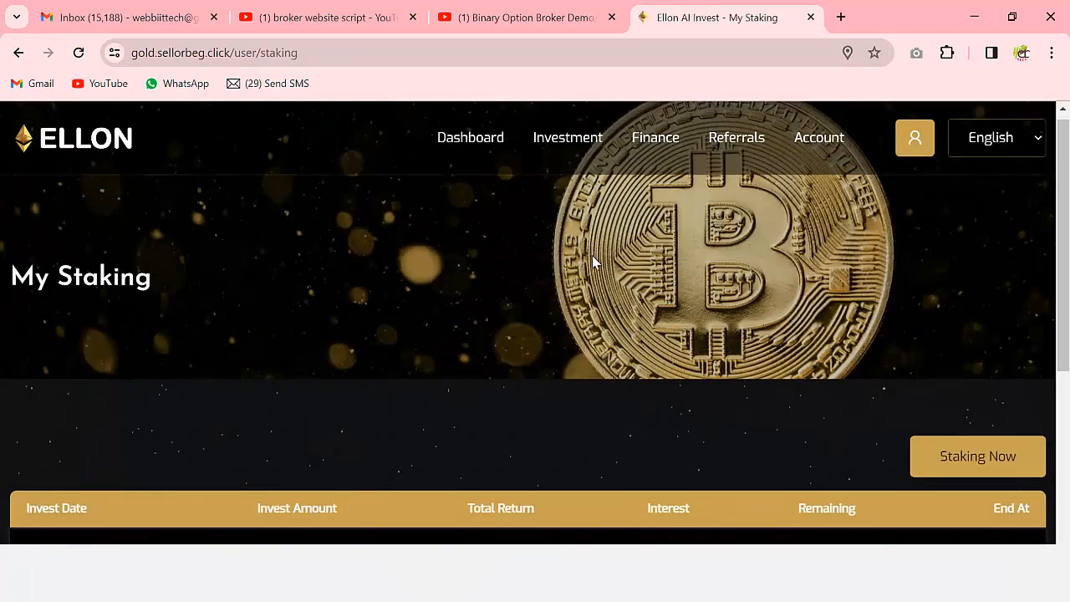
{"action": "scroll", "coordinate": [593, 255], "scroll_direction": "down", "scroll_amount": 3}
{"action": "left_click", "coordinate": [977, 216]}
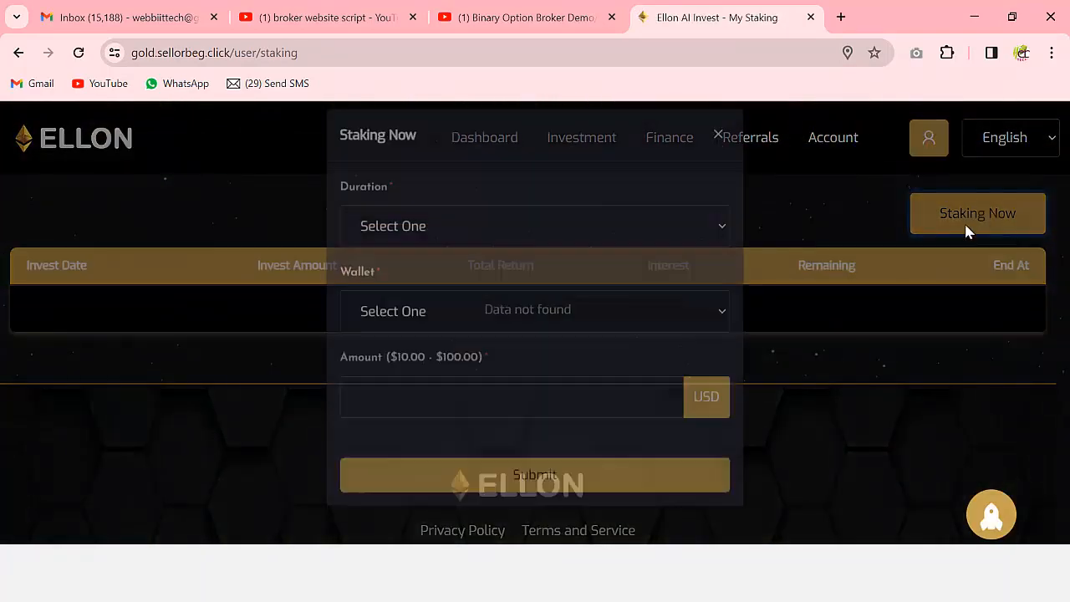
{"action": "left_click", "coordinate": [463, 257]}
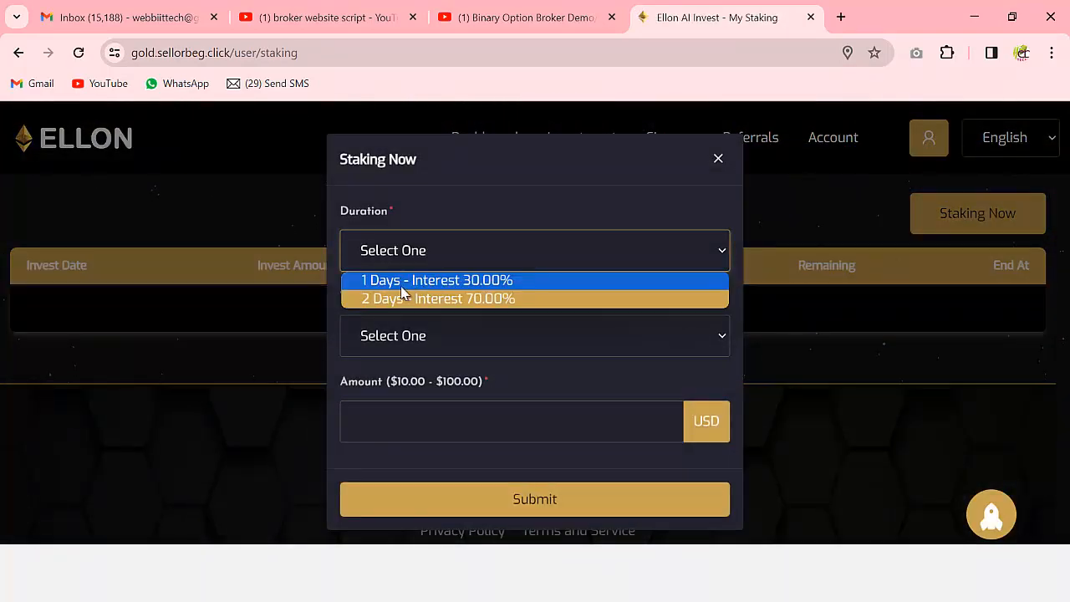
{"action": "left_click", "coordinate": [507, 282]}
- Stake 100 USD from the Deposit Wallet and check its 130.00 USD total return
{"action": "left_click", "coordinate": [432, 338]}
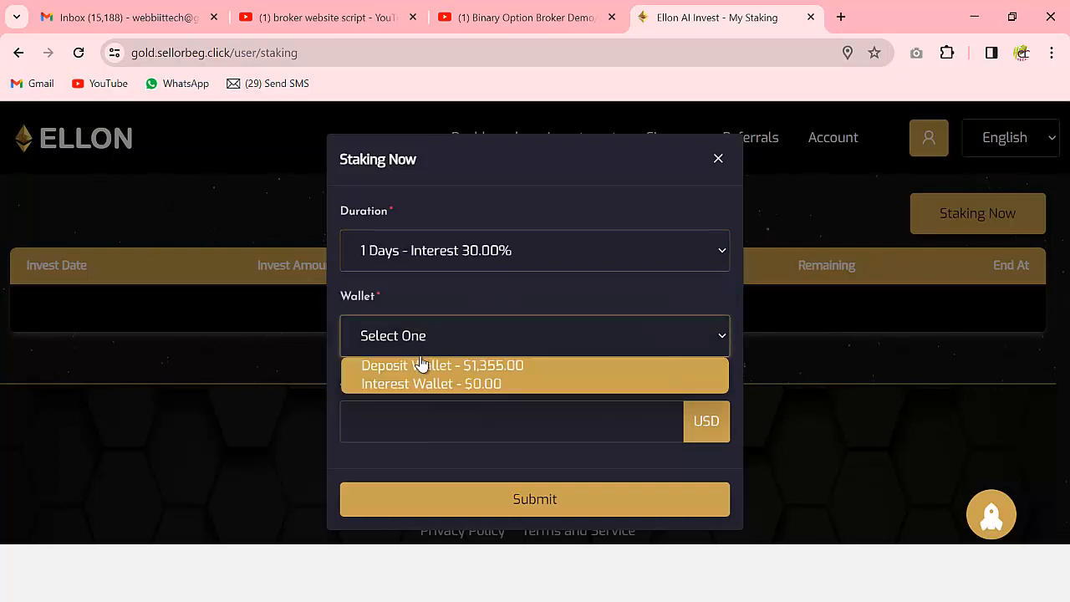
{"action": "left_click", "coordinate": [510, 368]}
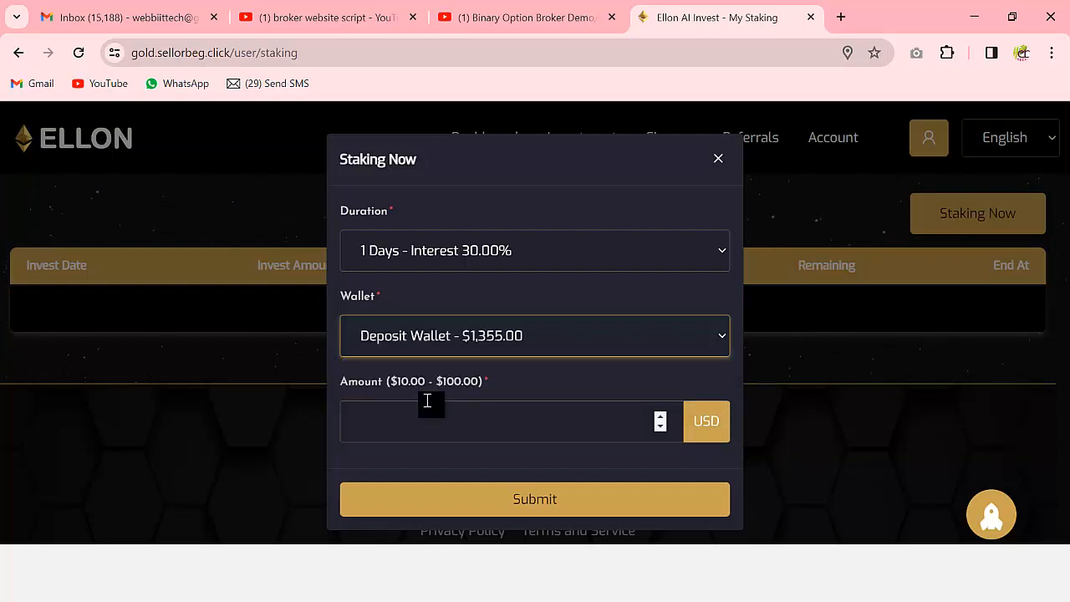
{"action": "left_click", "coordinate": [482, 422]}
{"action": "type", "text": "10"}
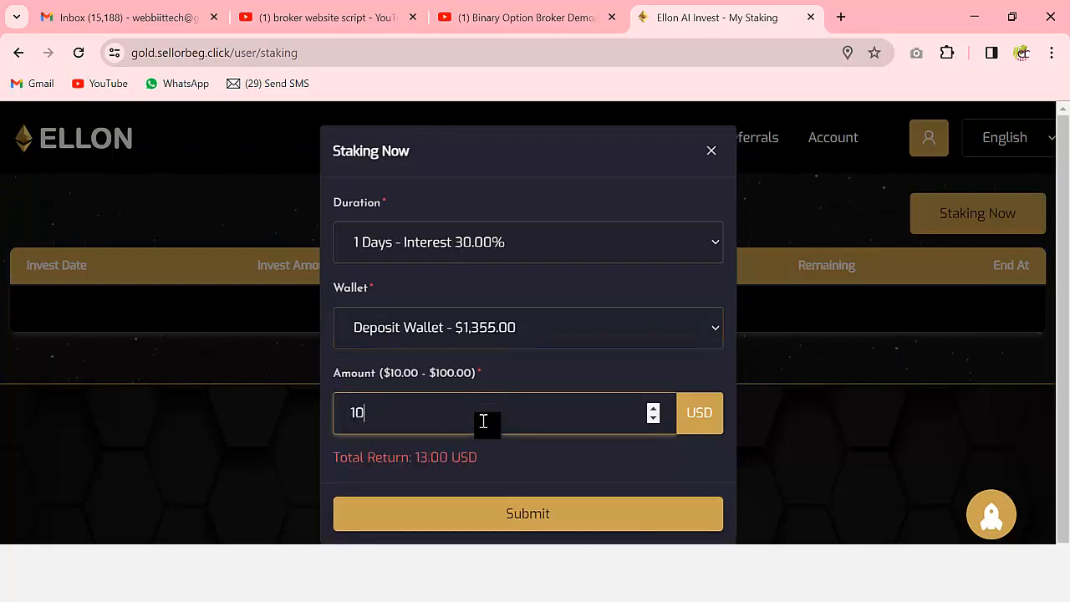
{"action": "type", "text": "0"}
{"action": "left_click", "coordinate": [512, 519]}
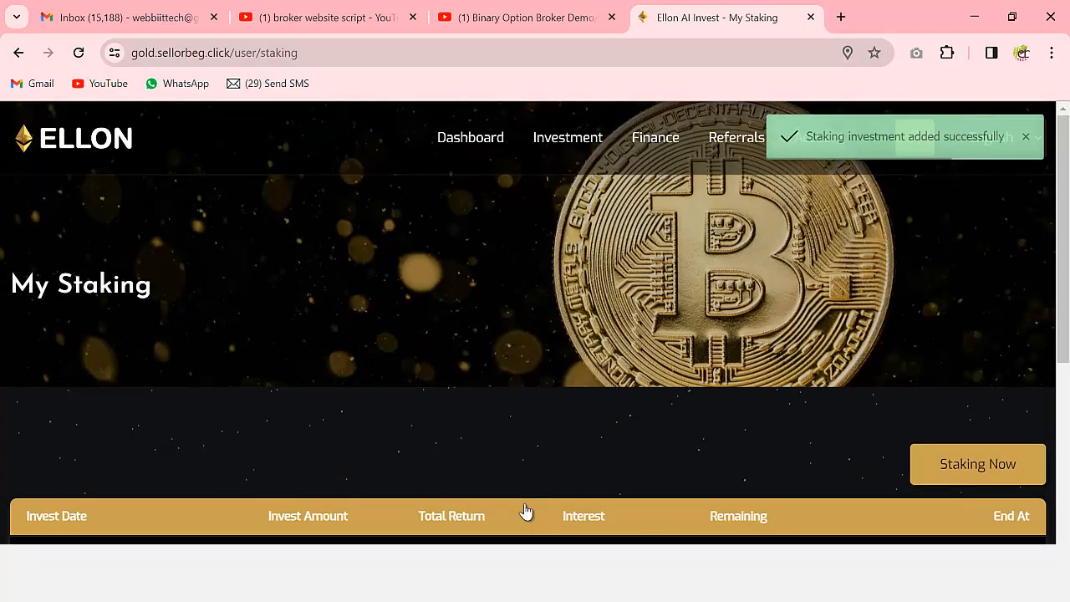
{"action": "scroll", "coordinate": [526, 511], "scroll_direction": "down", "scroll_amount": 3}
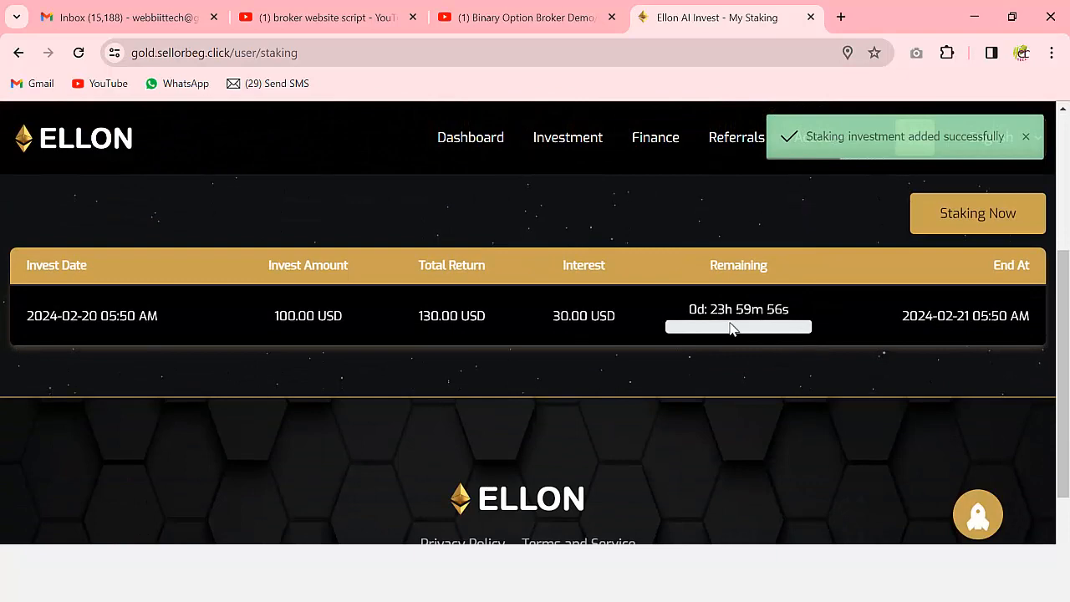
{"action": "scroll", "coordinate": [709, 374], "scroll_direction": "down", "scroll_amount": 1}
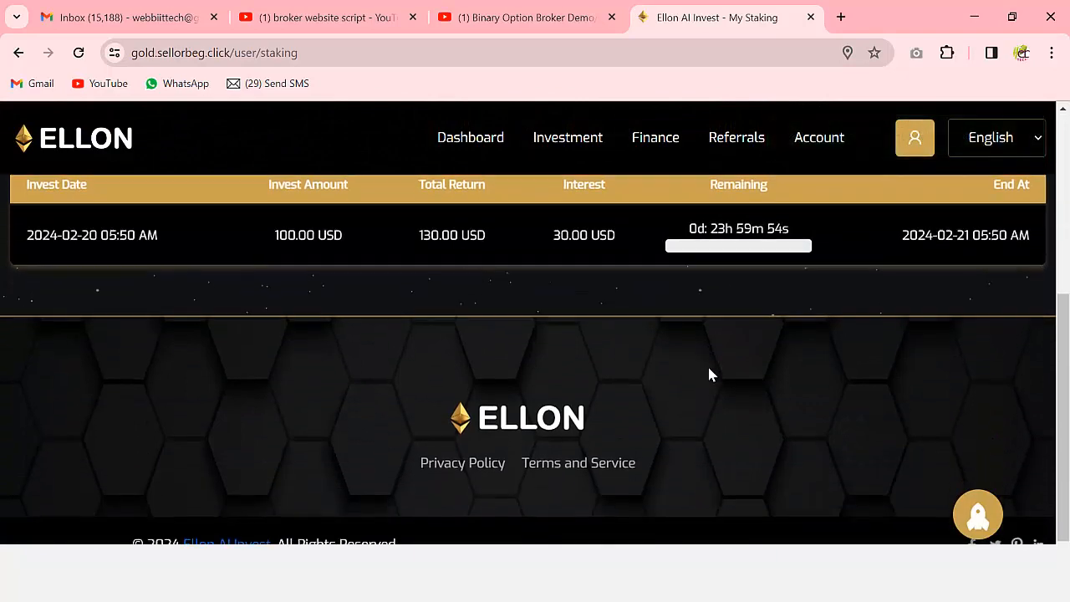
{"action": "scroll", "coordinate": [712, 318], "scroll_direction": "up", "scroll_amount": 4}
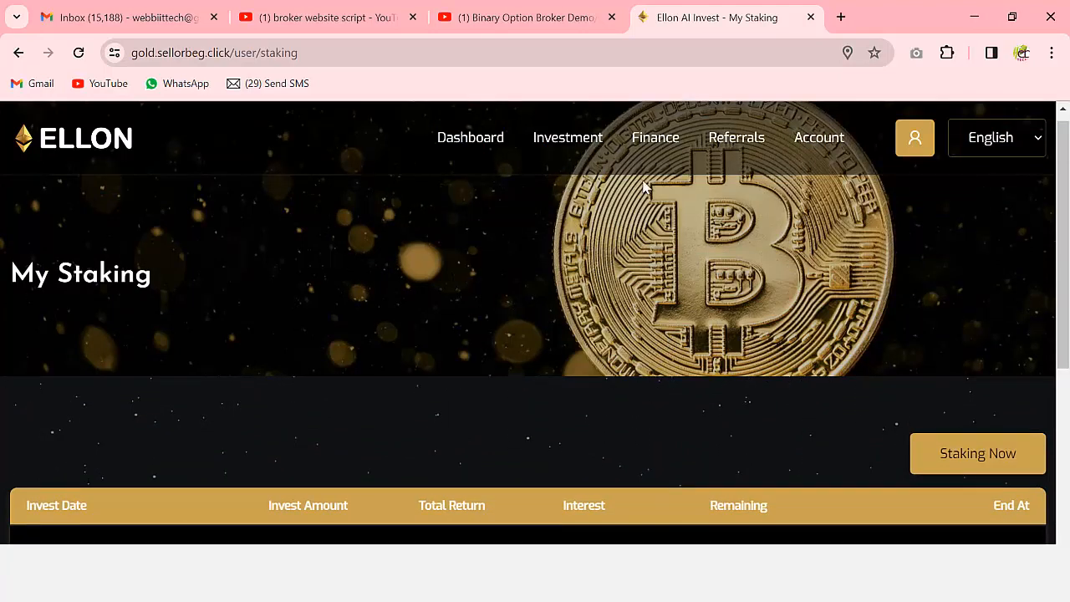
- On the pool plans page, try investing 200 USD in PoolFund3 from the Deposit Wallet
{"action": "mouse_move", "coordinate": [572, 159]}
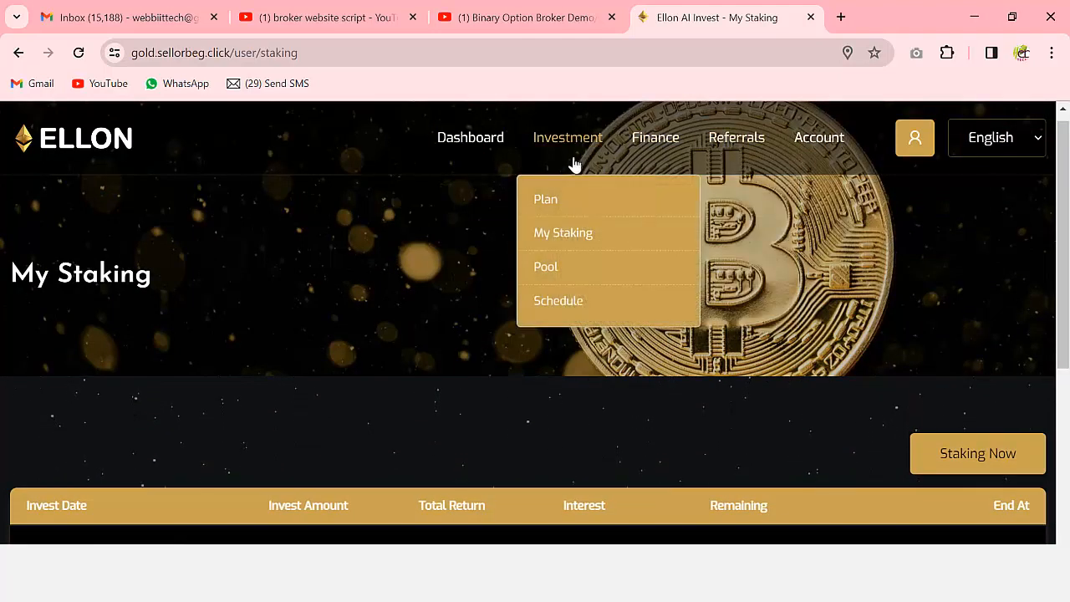
{"action": "left_click", "coordinate": [551, 266]}
{"action": "scroll", "coordinate": [616, 309], "scroll_direction": "down", "scroll_amount": 4}
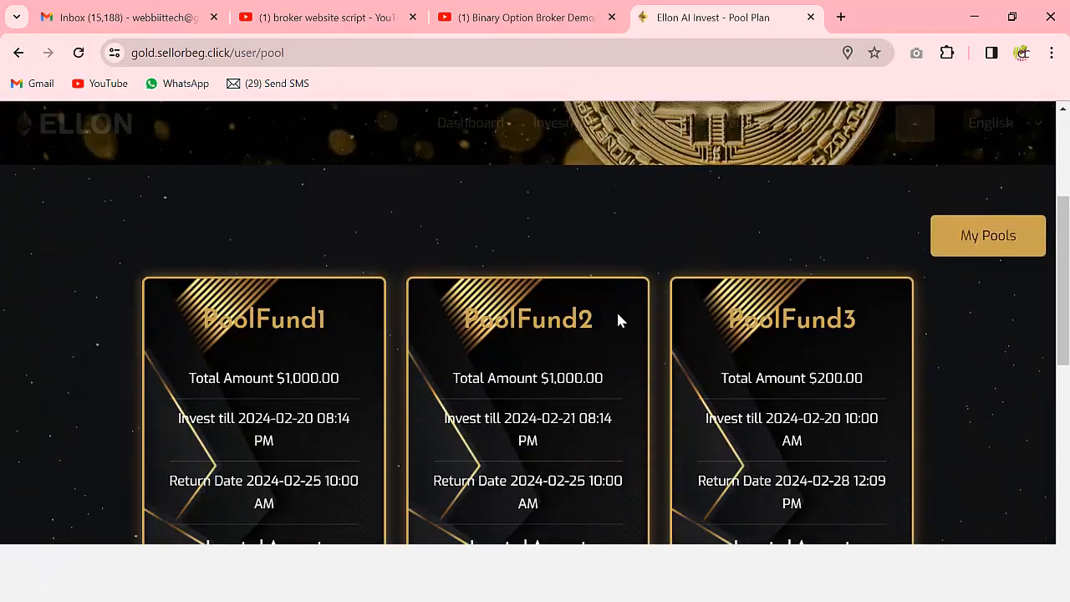
{"action": "scroll", "coordinate": [623, 322], "scroll_direction": "down", "scroll_amount": 1}
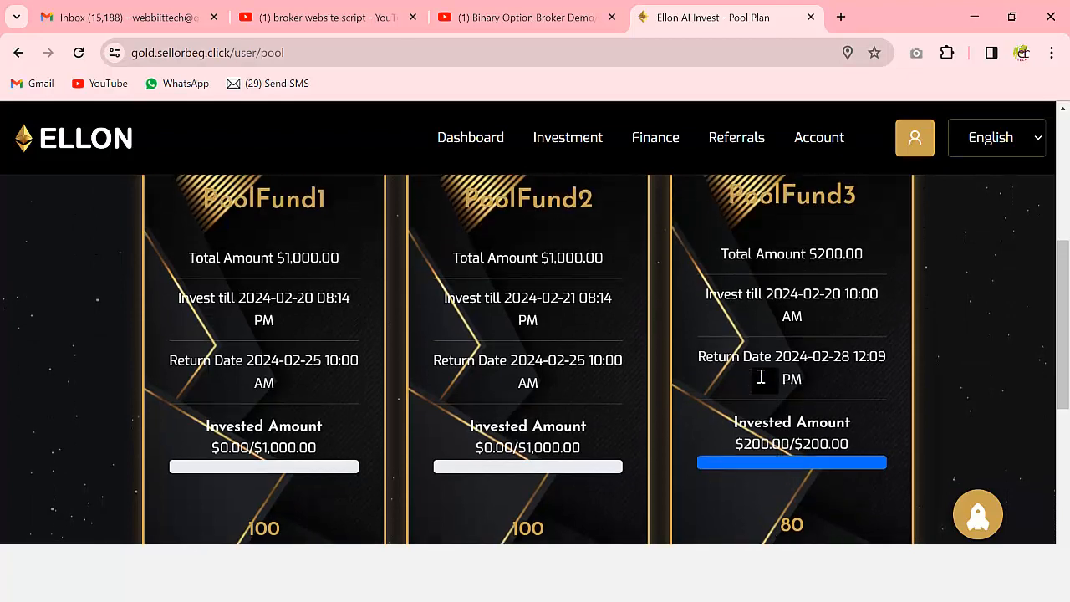
{"action": "scroll", "coordinate": [760, 375], "scroll_direction": "up", "scroll_amount": 1}
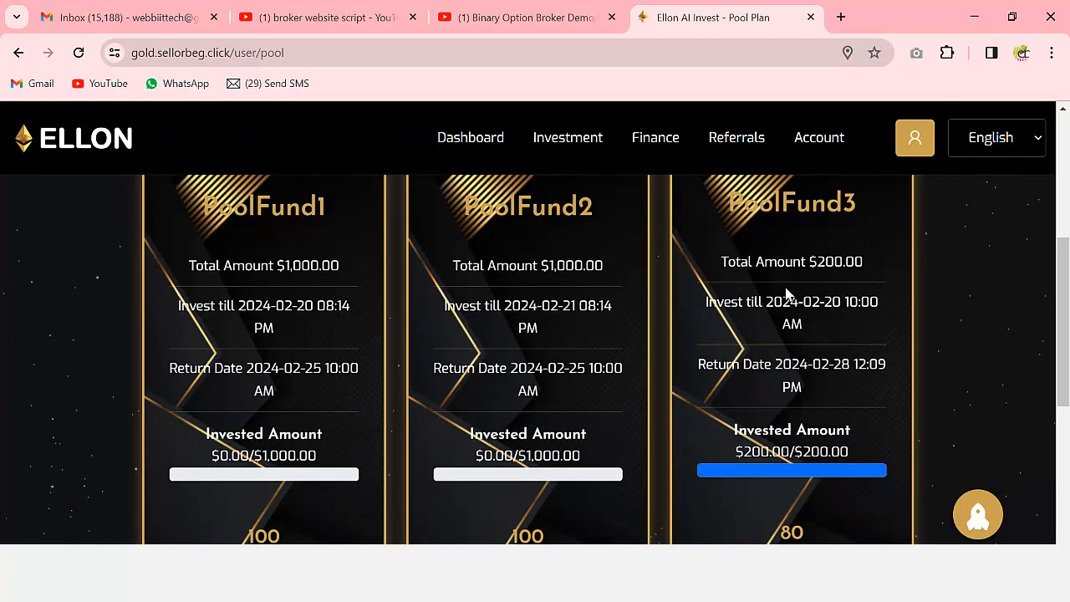
{"action": "scroll", "coordinate": [816, 290], "scroll_direction": "down", "scroll_amount": 2}
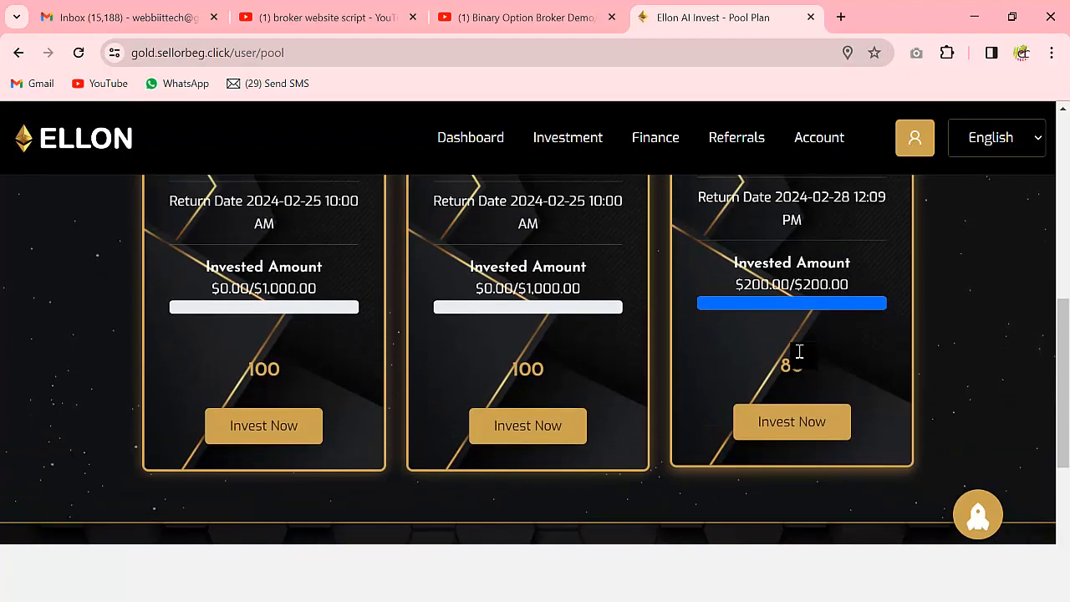
{"action": "left_click", "coordinate": [791, 428]}
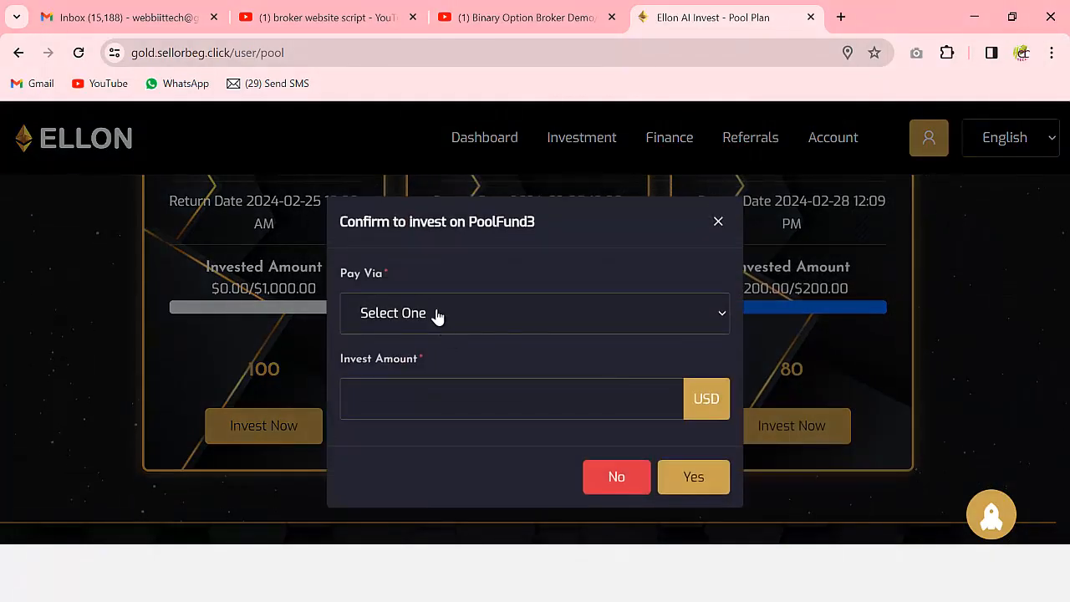
{"action": "left_click", "coordinate": [437, 315]}
{"action": "left_click", "coordinate": [460, 365]}
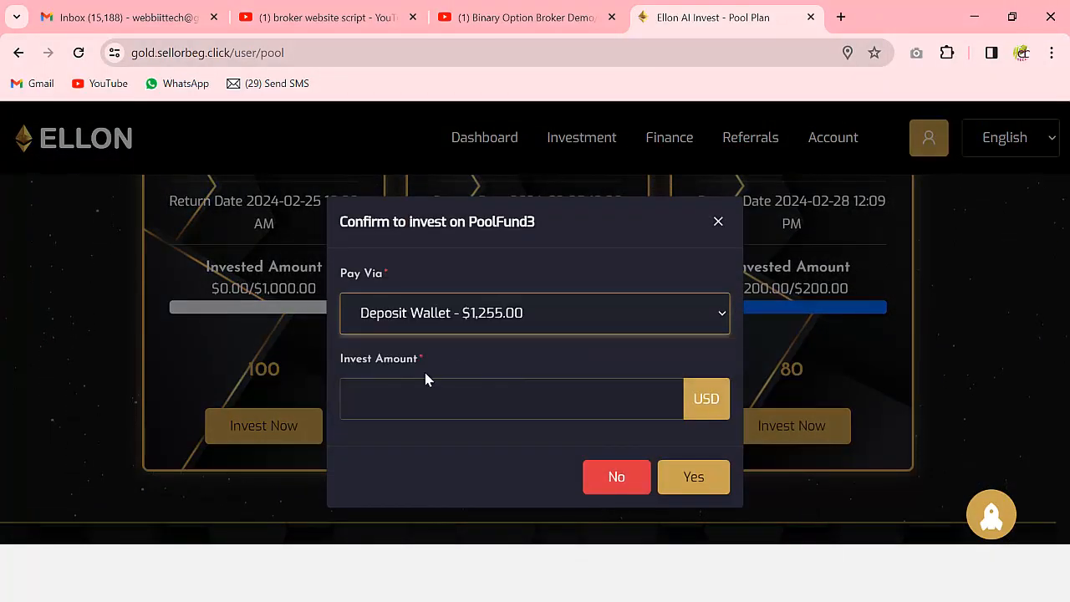
{"action": "left_click", "coordinate": [405, 408]}
{"action": "type", "text": "200"}
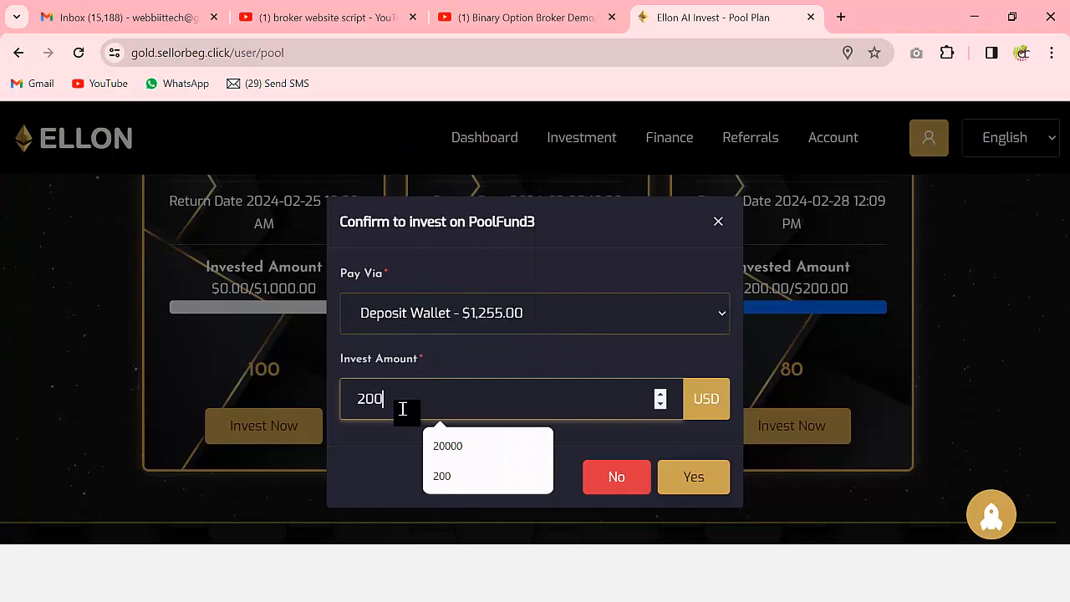
{"action": "left_click", "coordinate": [693, 476]}
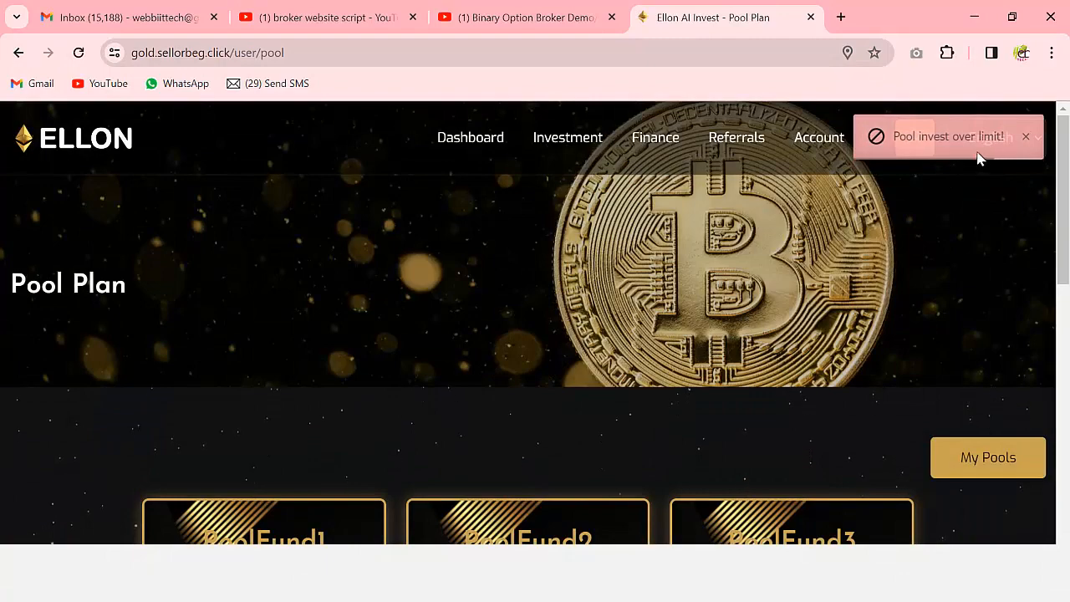
- Retry PoolFund3 with 100 USD from the Deposit Wallet; it's rejected as 'Pool invest over limit!'
{"action": "scroll", "coordinate": [970, 226], "scroll_direction": "down", "scroll_amount": 2}
{"action": "scroll", "coordinate": [974, 288], "scroll_direction": "down", "scroll_amount": 2}
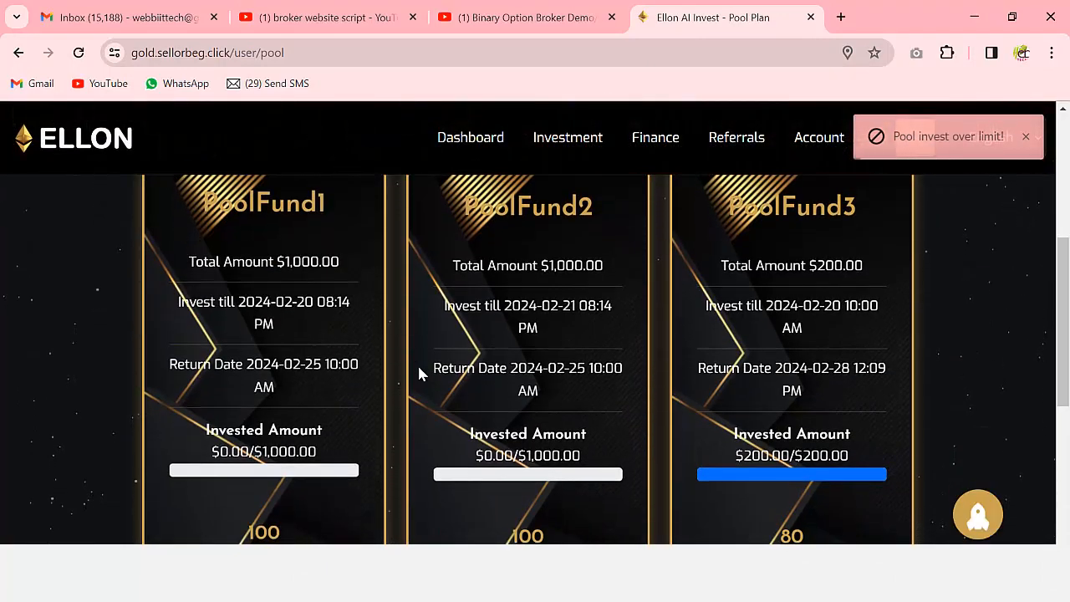
{"action": "scroll", "coordinate": [733, 430], "scroll_direction": "down", "scroll_amount": 2}
{"action": "left_click", "coordinate": [805, 425]}
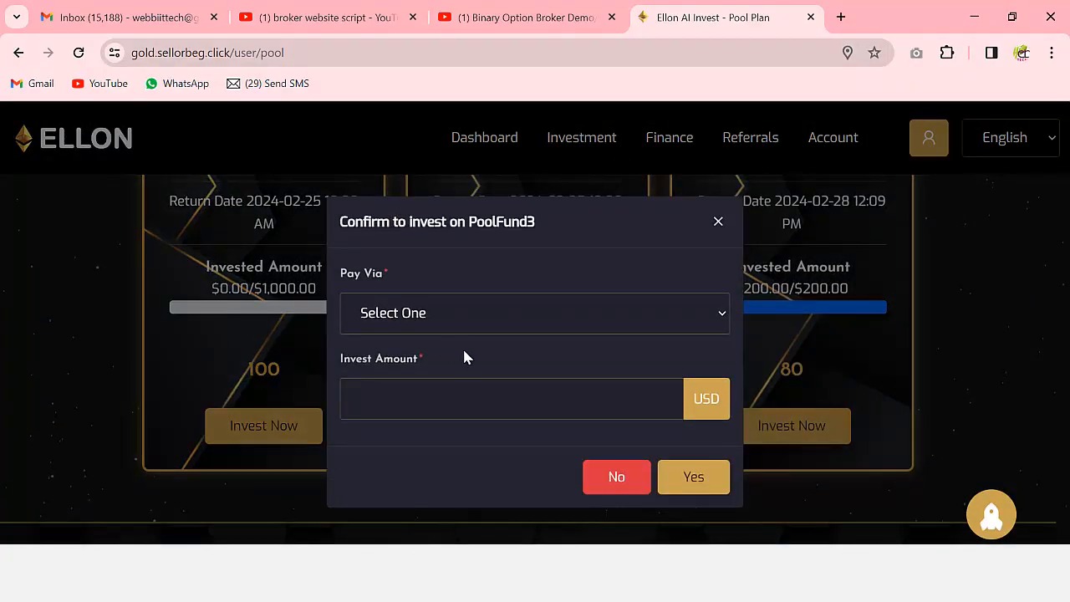
{"action": "left_click", "coordinate": [427, 313]}
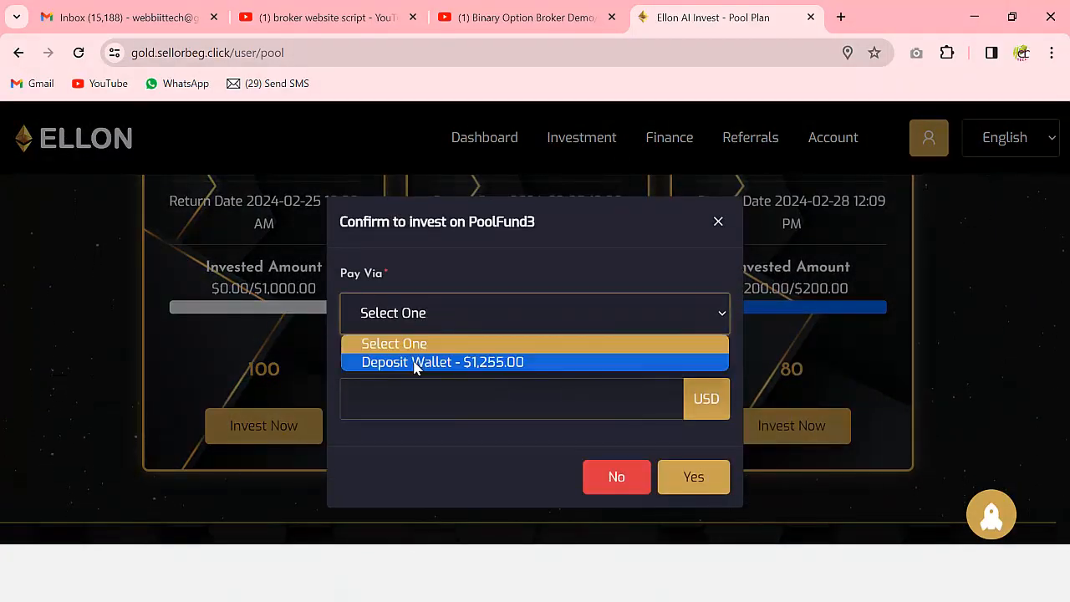
{"action": "left_click", "coordinate": [415, 365]}
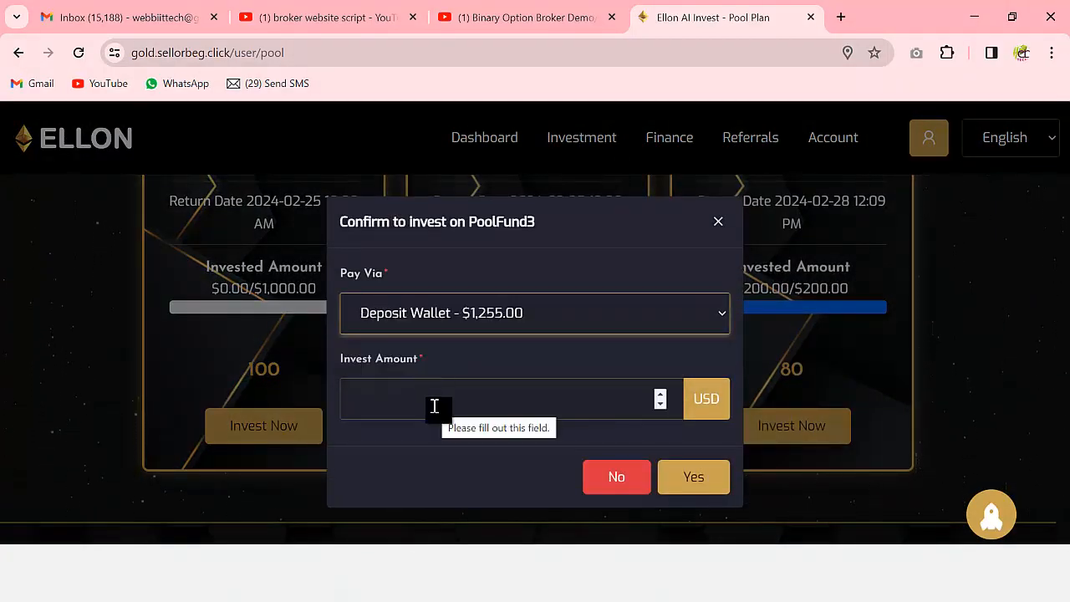
{"action": "left_click", "coordinate": [435, 406]}
{"action": "type", "text": "100"}
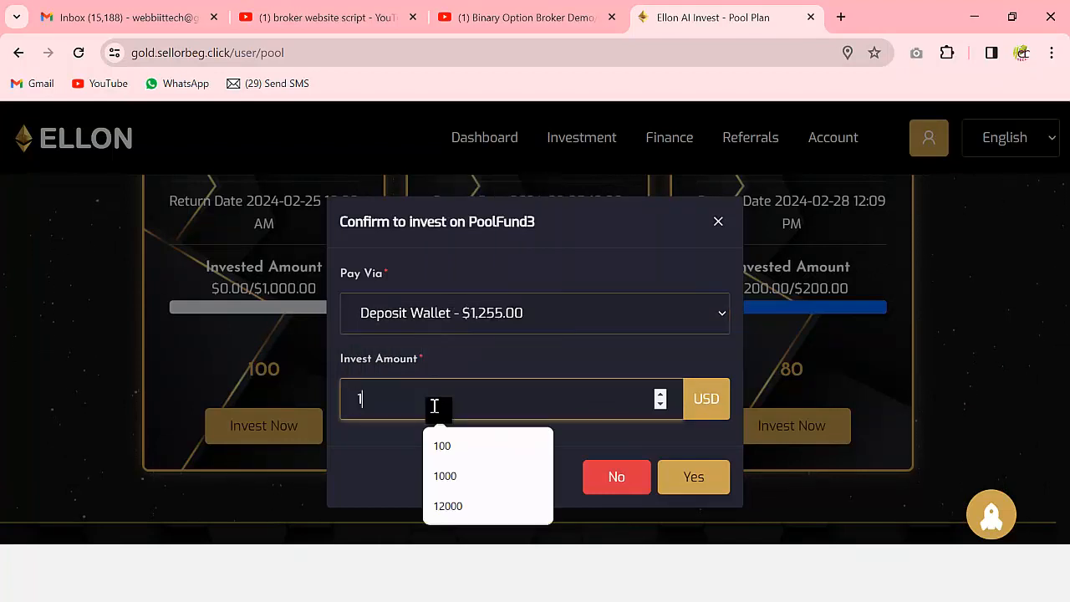
{"action": "left_click", "coordinate": [705, 480]}
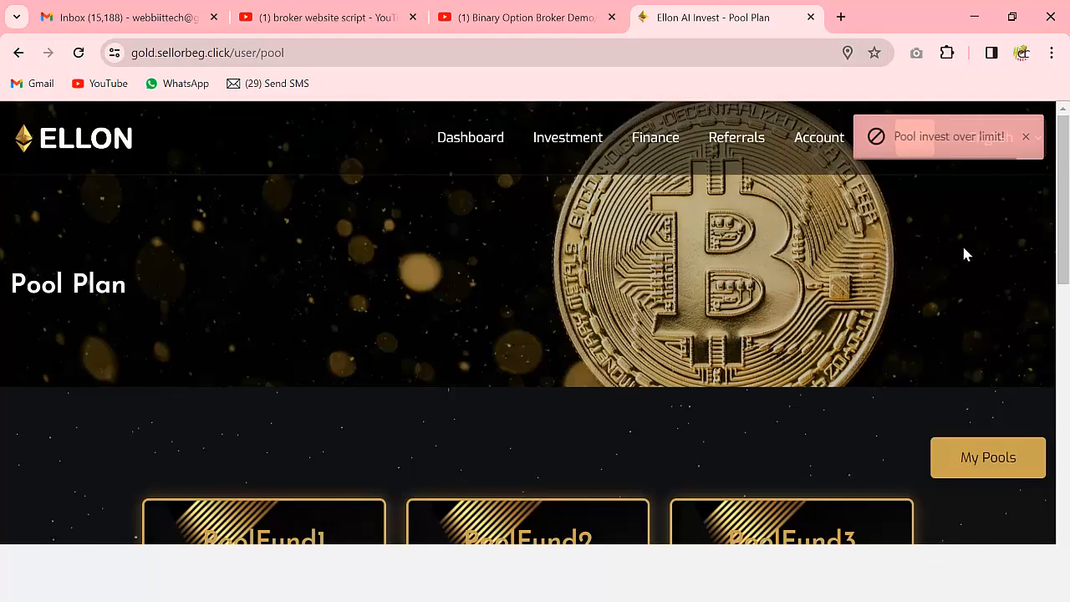
{"action": "scroll", "coordinate": [784, 318], "scroll_direction": "down", "scroll_amount": 5}
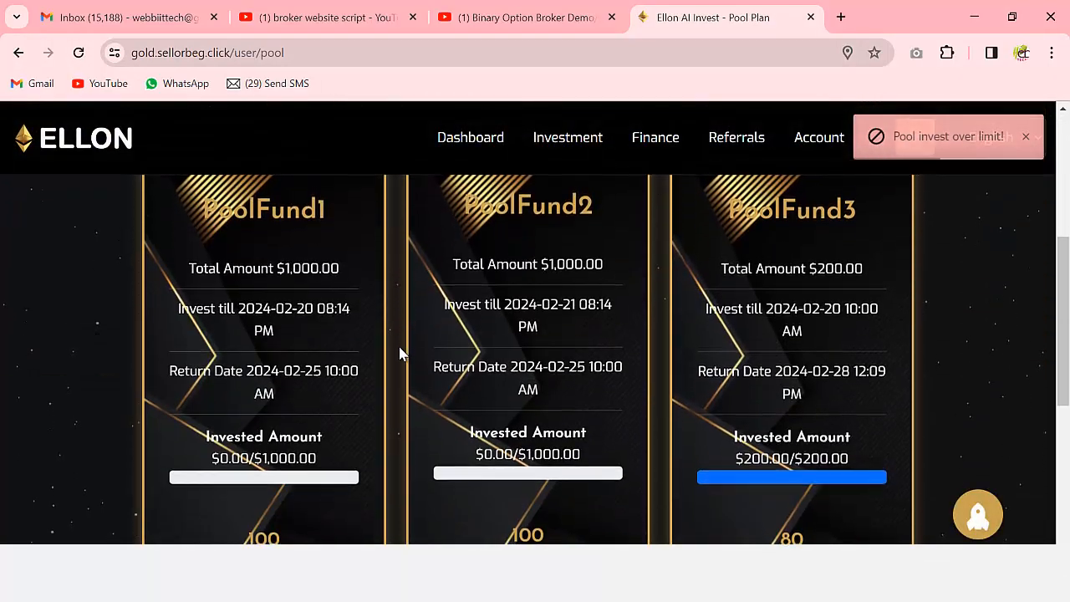
{"action": "scroll", "coordinate": [352, 385], "scroll_direction": "down", "scroll_amount": 1}
- Invest 100 USD from the Deposit Wallet in PoolFund1
{"action": "left_click", "coordinate": [258, 509]}
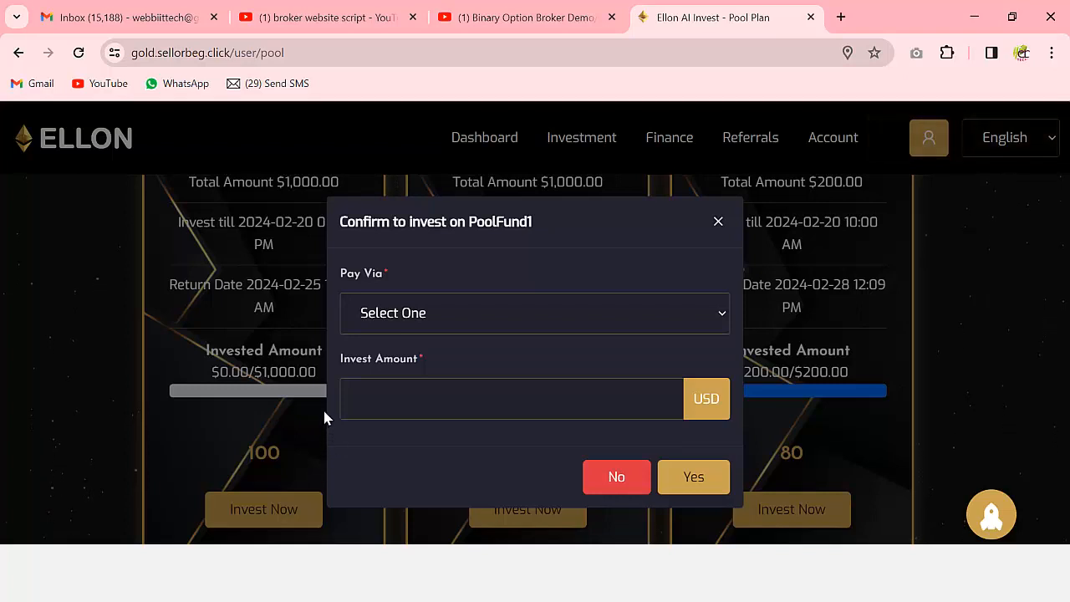
{"action": "left_click", "coordinate": [426, 321]}
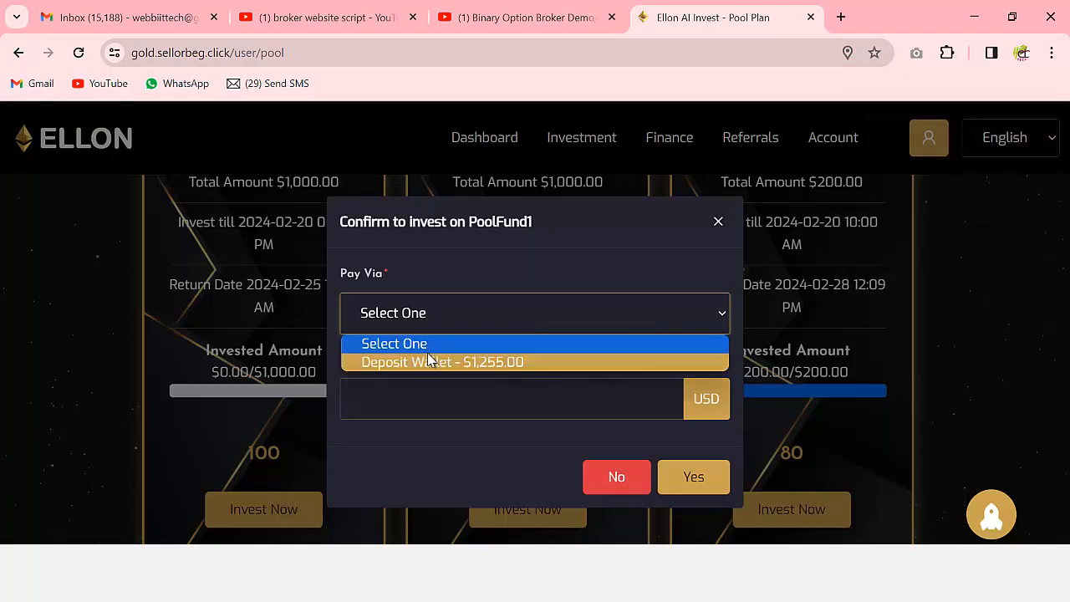
{"action": "left_click", "coordinate": [429, 361]}
{"action": "left_click", "coordinate": [410, 393]}
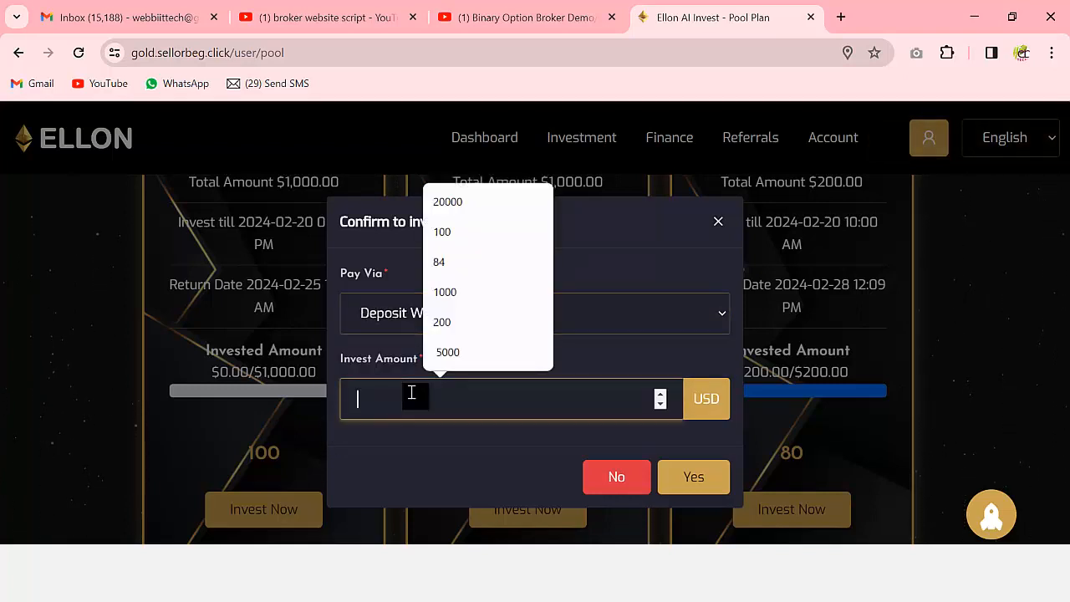
{"action": "type", "text": "100"}
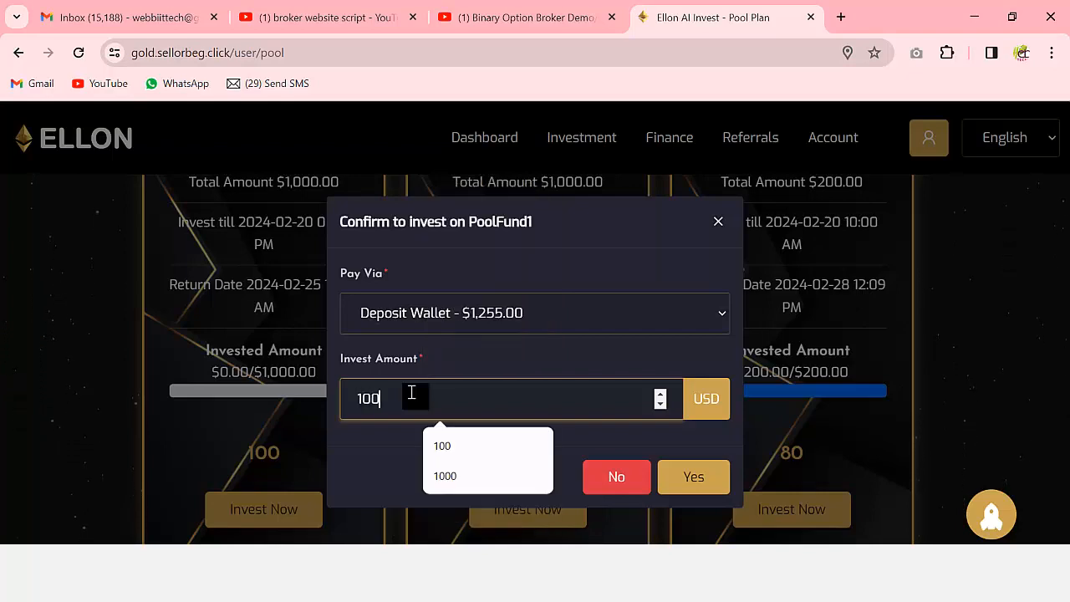
{"action": "left_click", "coordinate": [693, 476]}
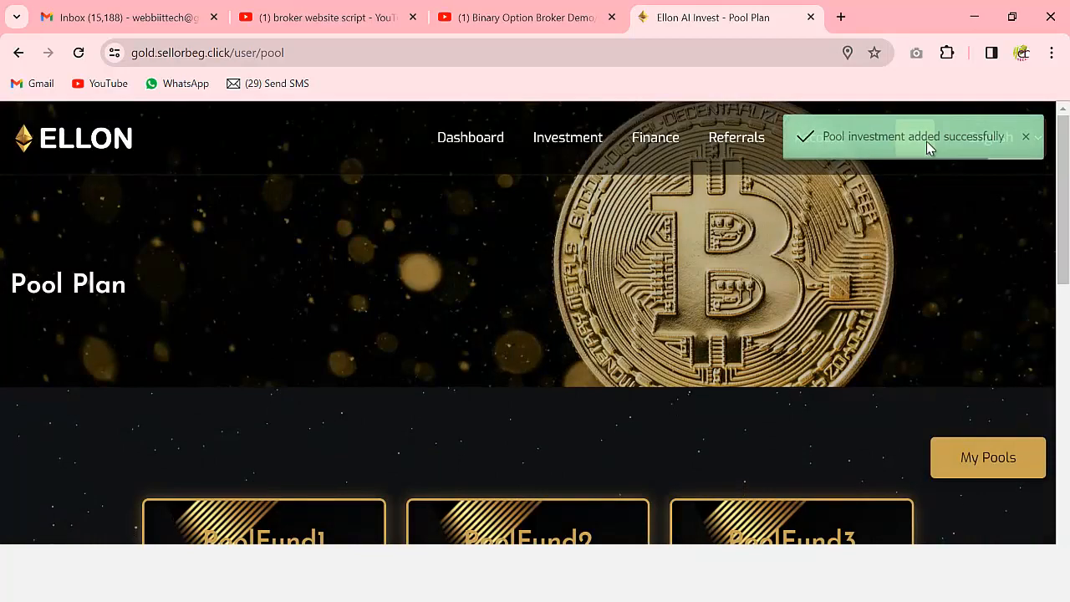
{"action": "scroll", "coordinate": [841, 296], "scroll_direction": "down", "scroll_amount": 7}
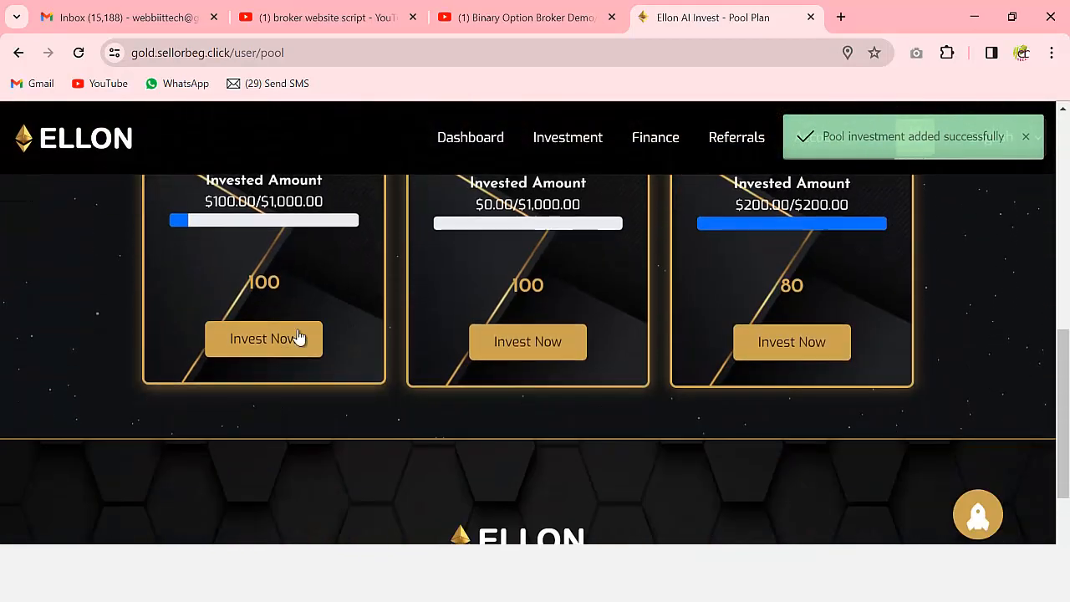
{"action": "scroll", "coordinate": [325, 304], "scroll_direction": "up", "scroll_amount": 1}
{"action": "scroll", "coordinate": [256, 308], "scroll_direction": "up", "scroll_amount": 5}
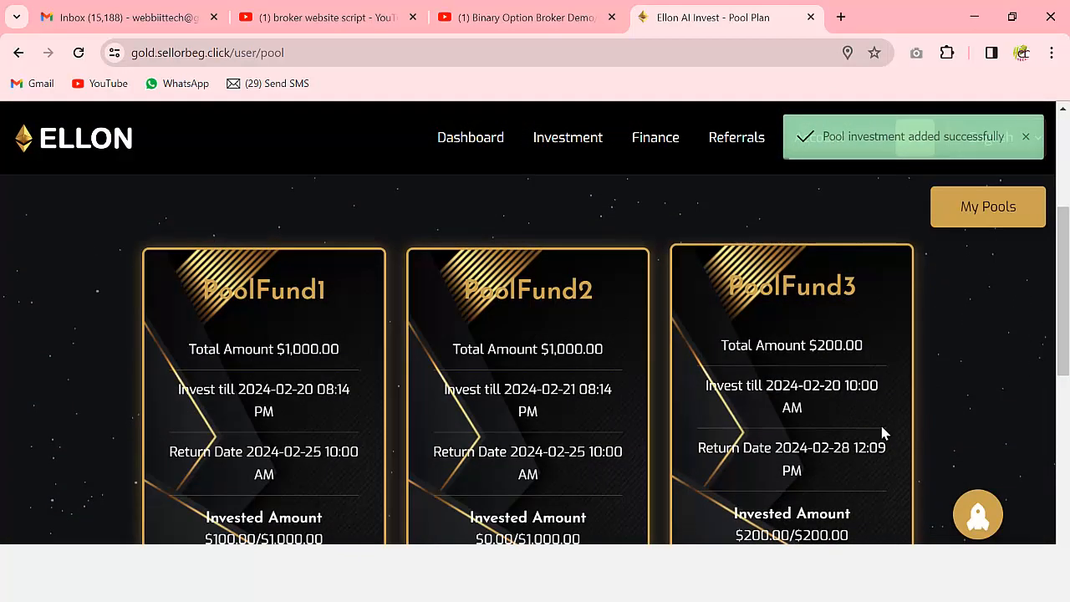
- Open My Pools to see the PoolFund1 investment listed as 'Not return yet!'
{"action": "left_click", "coordinate": [999, 301]}
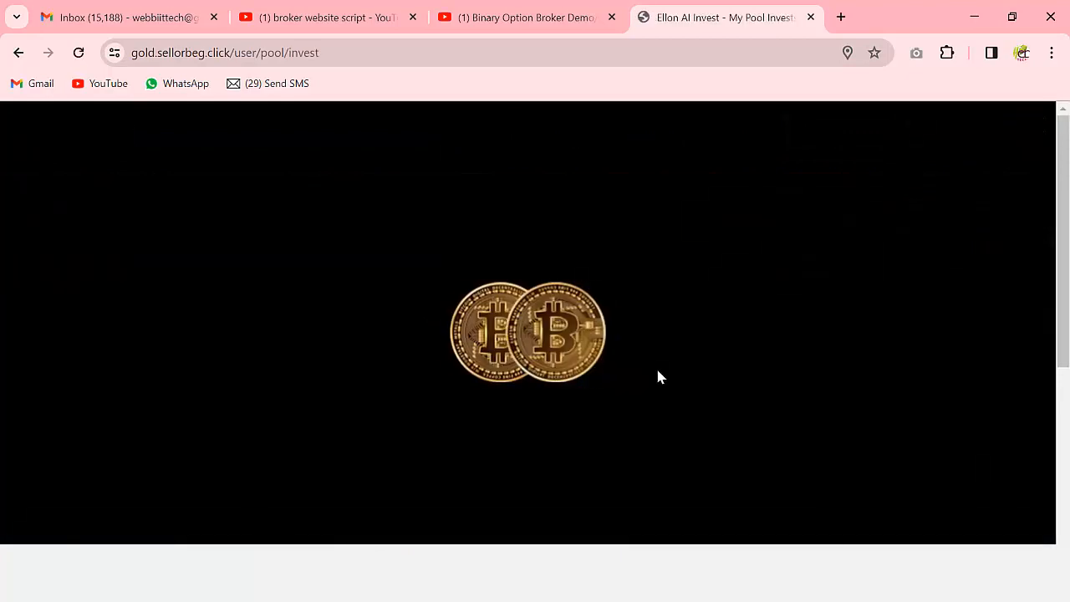
{"action": "scroll", "coordinate": [572, 348], "scroll_direction": "down", "scroll_amount": 2}
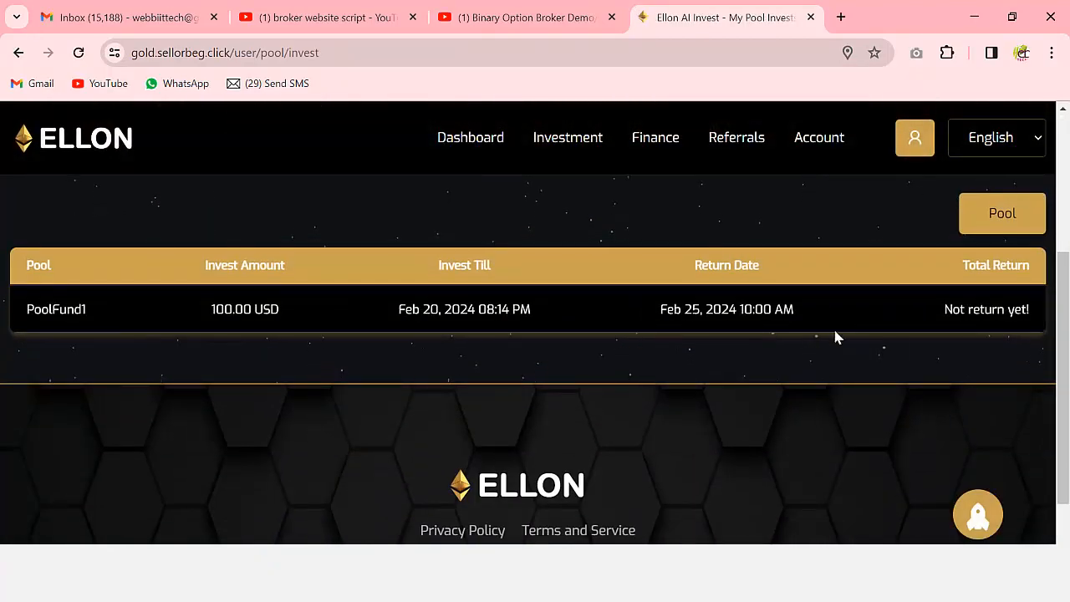
{"action": "scroll", "coordinate": [920, 352], "scroll_direction": "up", "scroll_amount": 3}
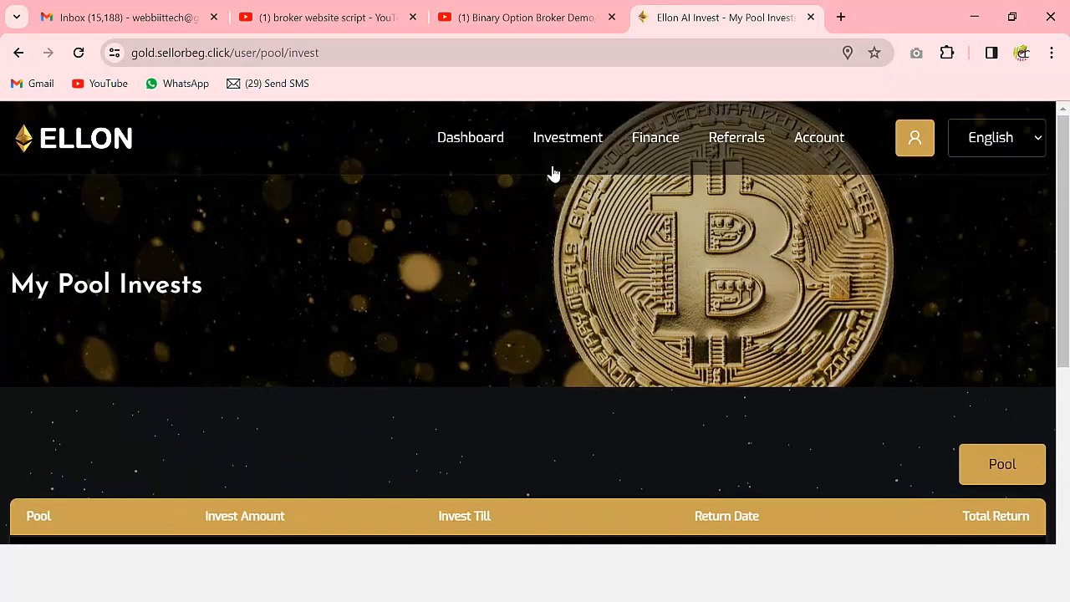
- Review the My Staking and Schedule investment pages
{"action": "mouse_move", "coordinate": [575, 148]}
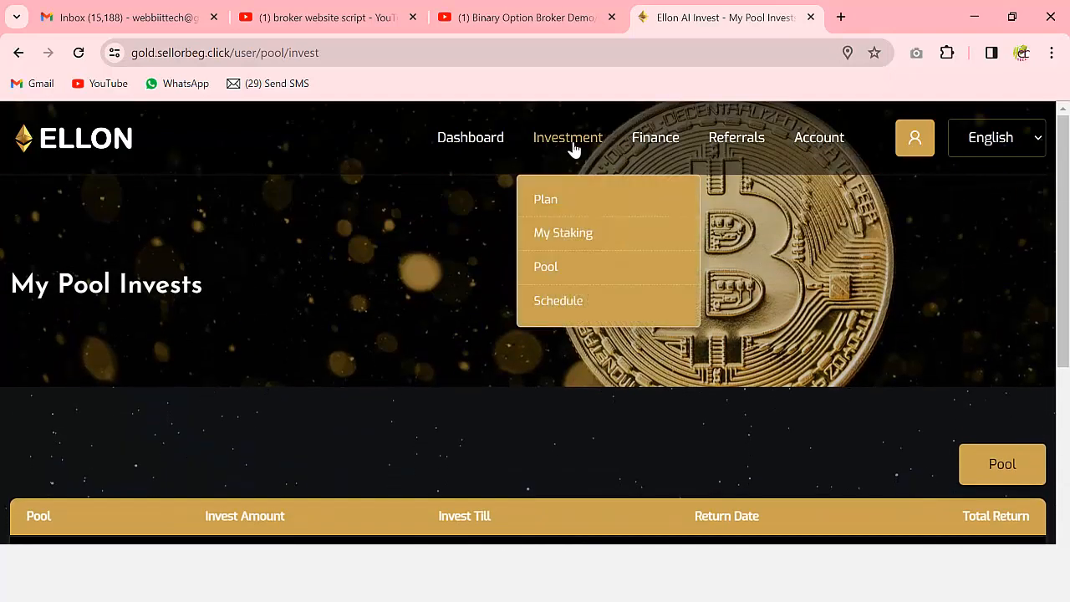
{"action": "left_click", "coordinate": [560, 233]}
{"action": "scroll", "coordinate": [661, 342], "scroll_direction": "down", "scroll_amount": 4}
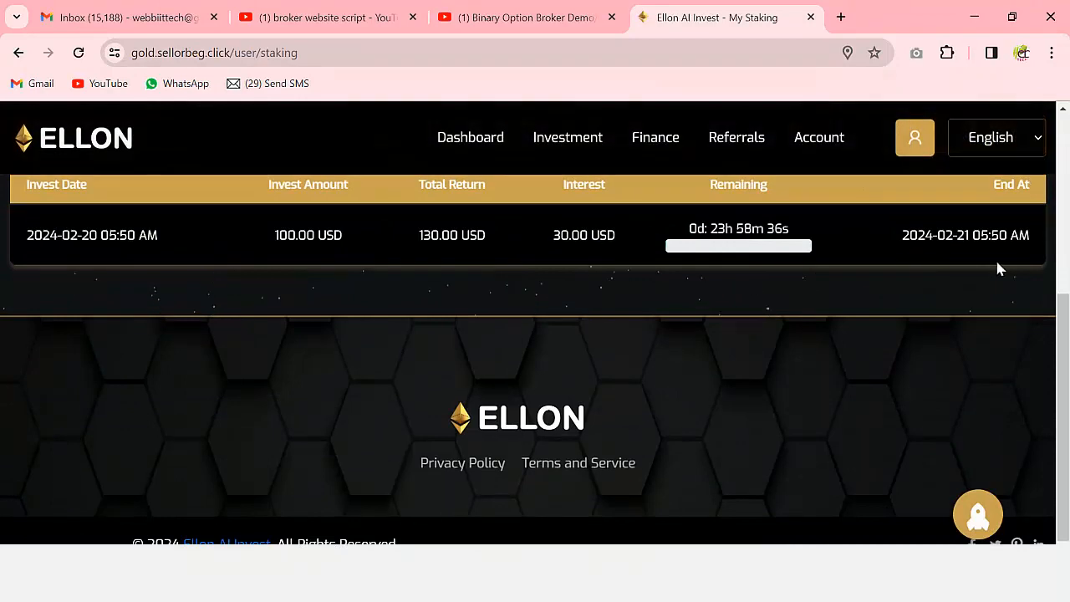
{"action": "scroll", "coordinate": [836, 293], "scroll_direction": "up", "scroll_amount": 4}
{"action": "mouse_move", "coordinate": [569, 140]}
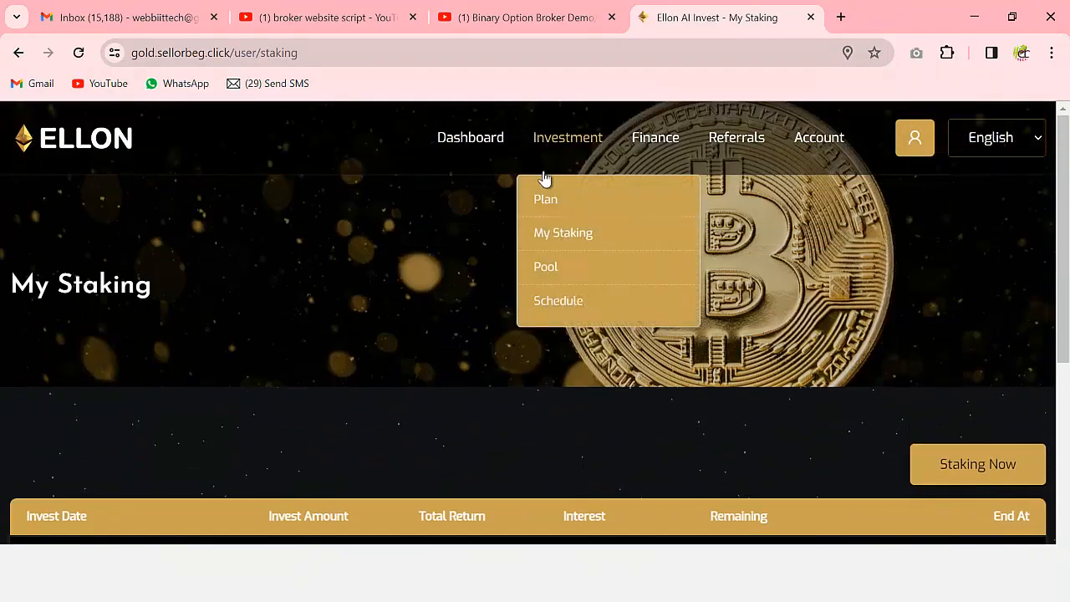
{"action": "left_click", "coordinate": [567, 302]}
{"action": "scroll", "coordinate": [824, 359], "scroll_direction": "down", "scroll_amount": 3}
{"action": "scroll", "coordinate": [796, 359], "scroll_direction": "up", "scroll_amount": 3}
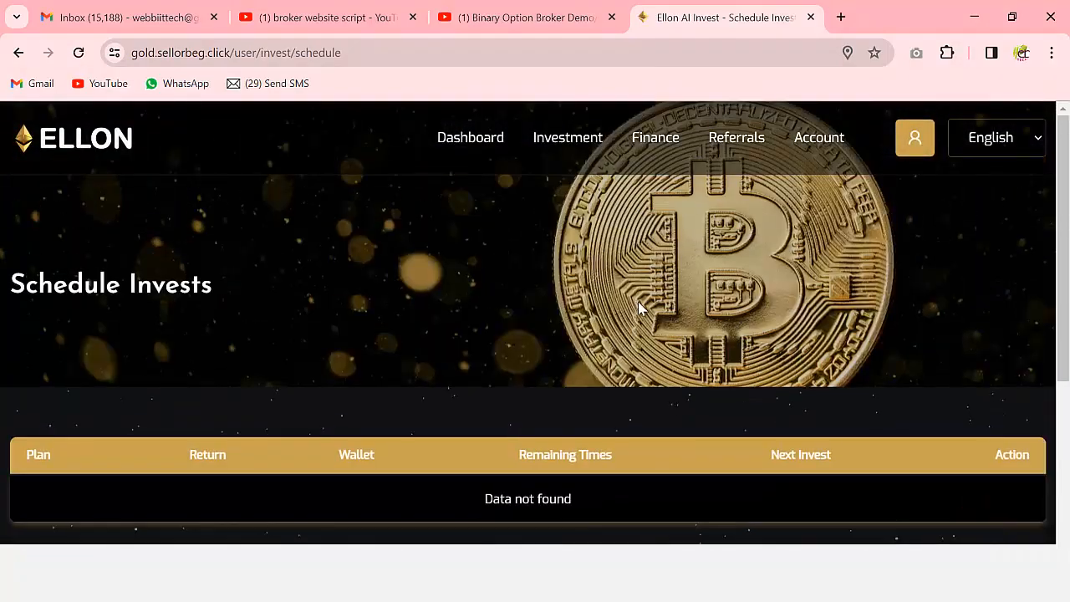
- Check Invest Statistics via Plan > My Investments, then switch to the Gmail inbox
{"action": "mouse_move", "coordinate": [579, 148]}
{"action": "left_click", "coordinate": [549, 200]}
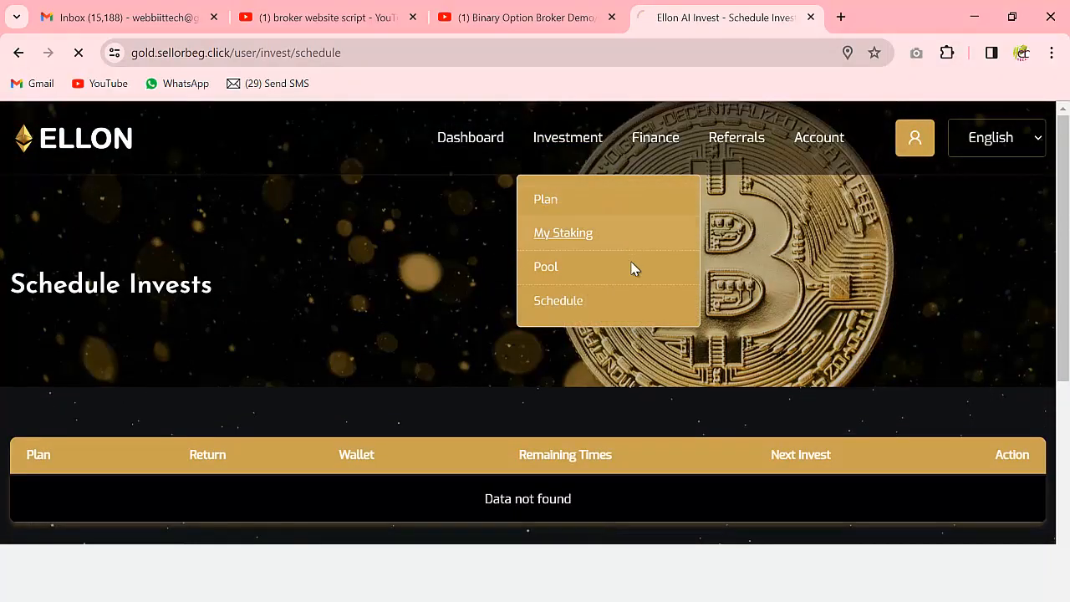
{"action": "scroll", "coordinate": [685, 331], "scroll_direction": "down", "scroll_amount": 2}
{"action": "left_click", "coordinate": [966, 301]}
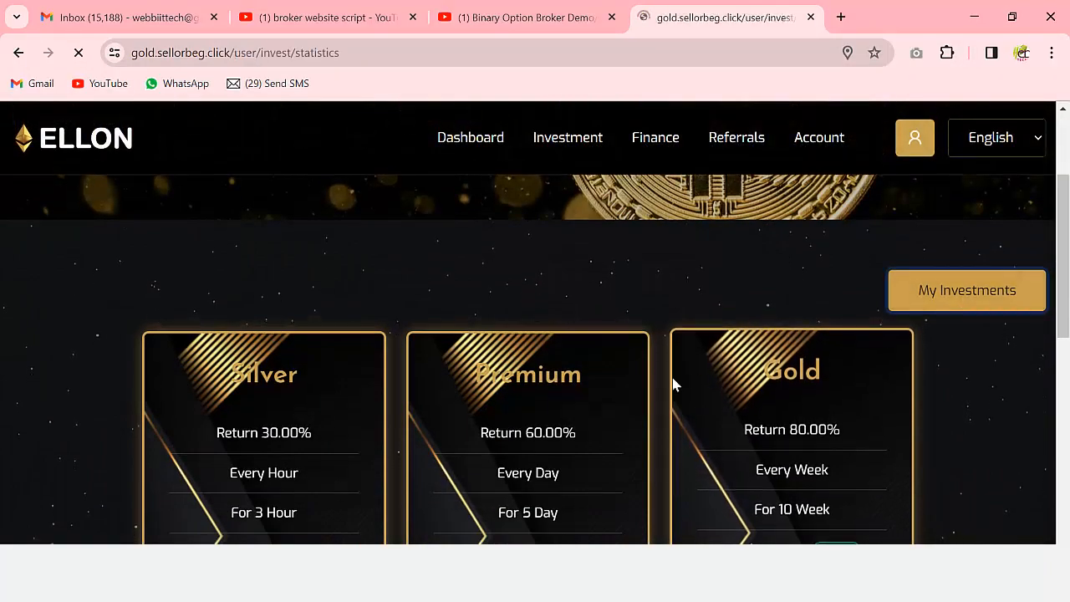
{"action": "scroll", "coordinate": [661, 382], "scroll_direction": "down", "scroll_amount": 5}
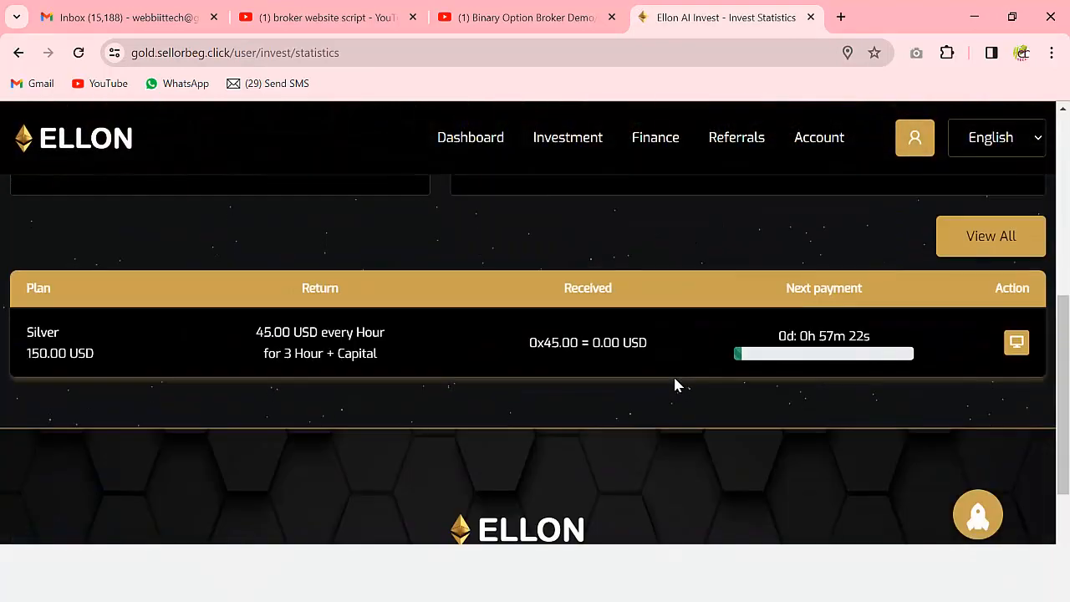
{"action": "scroll", "coordinate": [676, 380], "scroll_direction": "up", "scroll_amount": 5}
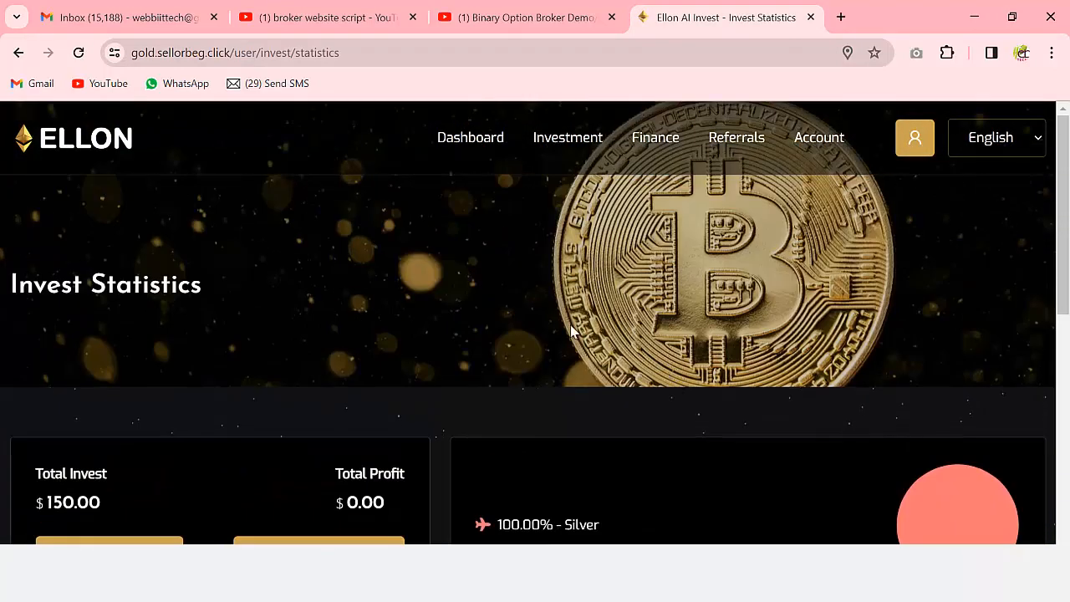
{"action": "left_click", "coordinate": [138, 17]}
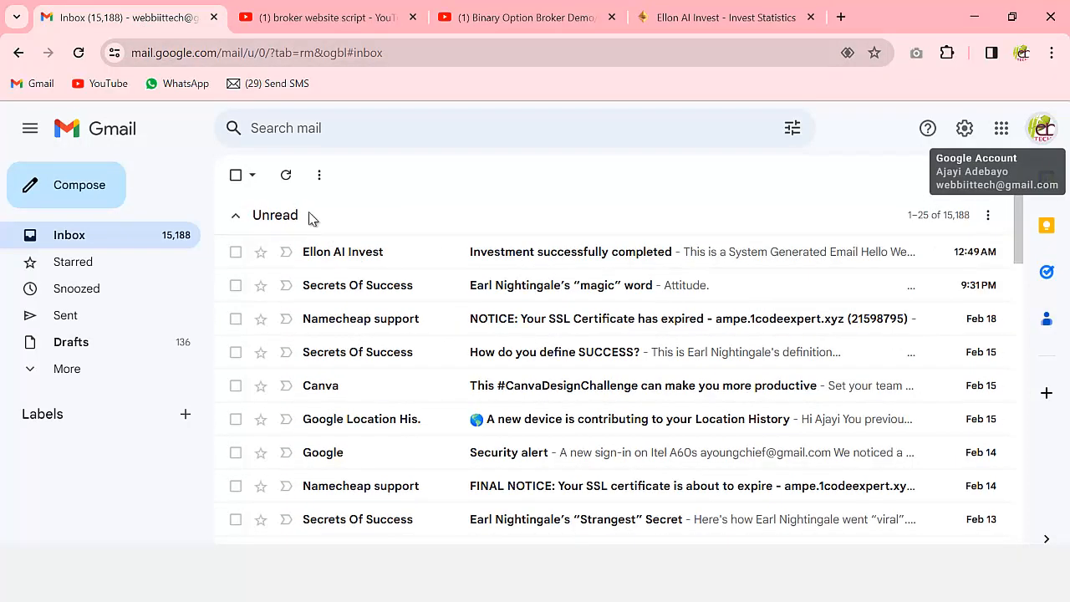
- Read the 'Investment successfully completed' email for the $150 Silver plan, then return to Invest Statistics
{"action": "left_click", "coordinate": [288, 177]}
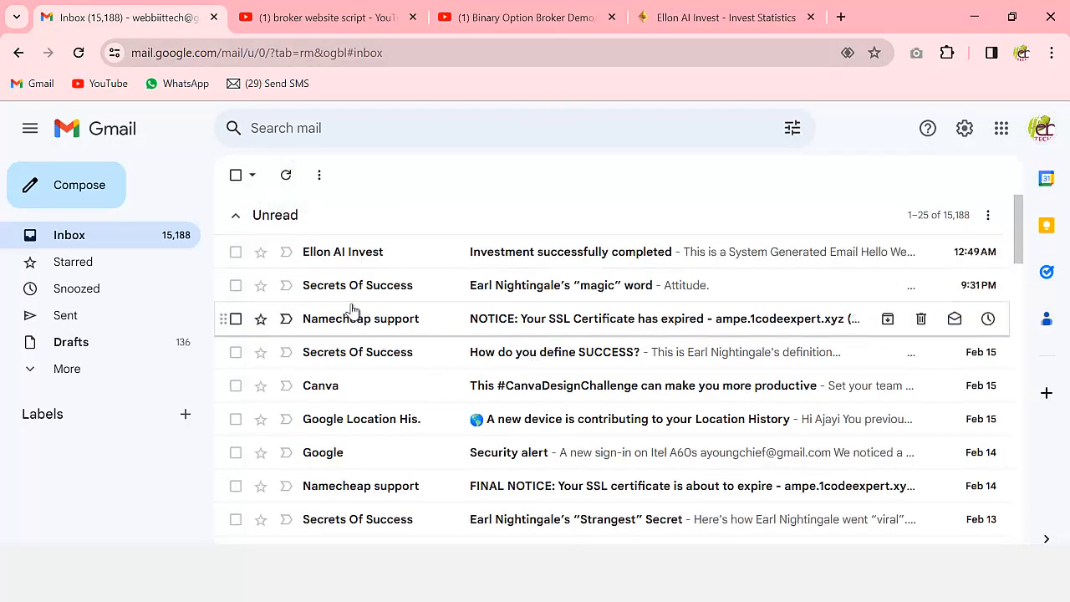
{"action": "left_click", "coordinate": [606, 264]}
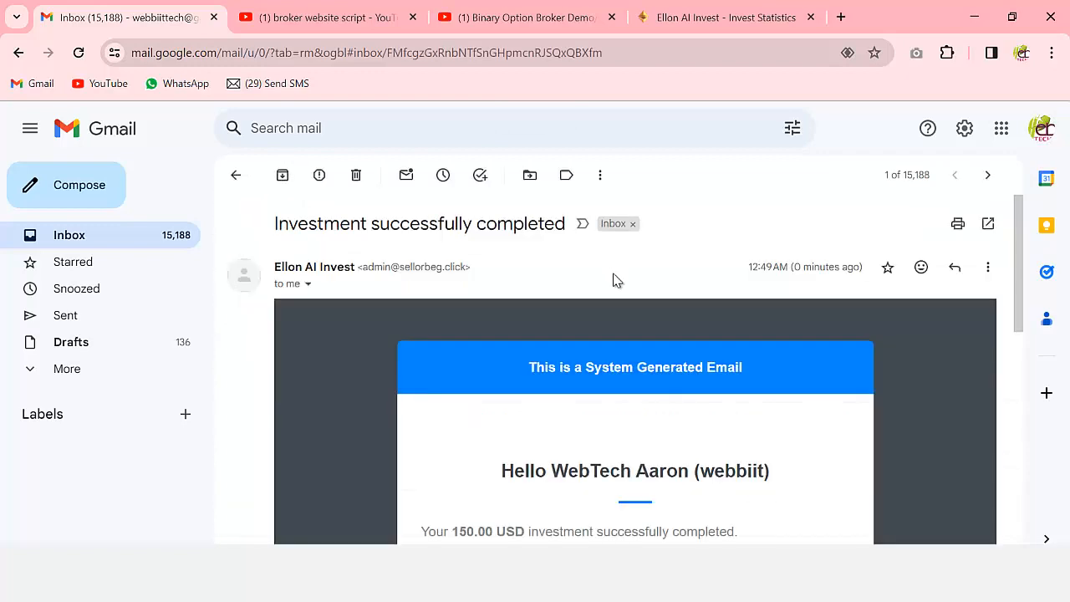
{"action": "scroll", "coordinate": [702, 480], "scroll_direction": "down", "scroll_amount": 5}
{"action": "scroll", "coordinate": [692, 359], "scroll_direction": "down", "scroll_amount": 3}
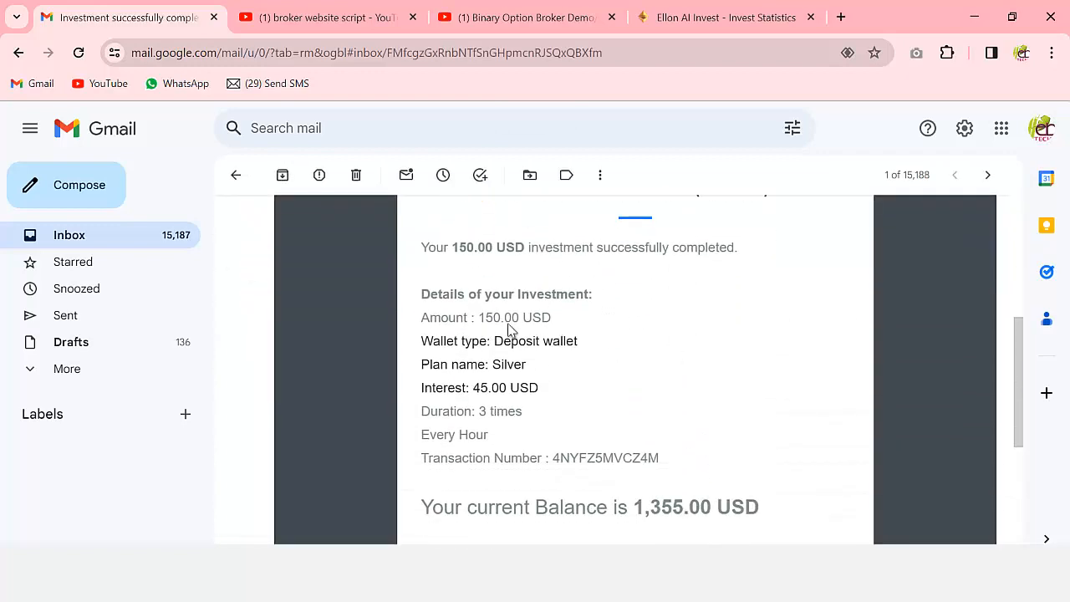
{"action": "scroll", "coordinate": [633, 423], "scroll_direction": "up", "scroll_amount": 5}
{"action": "scroll", "coordinate": [633, 422], "scroll_direction": "up", "scroll_amount": 2}
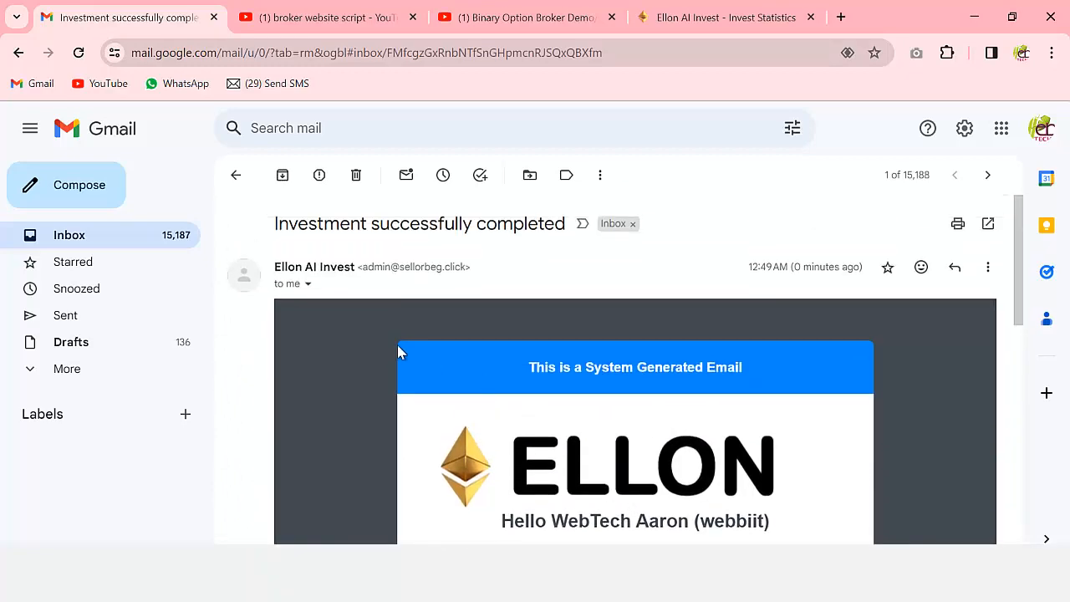
{"action": "left_click", "coordinate": [117, 243]}
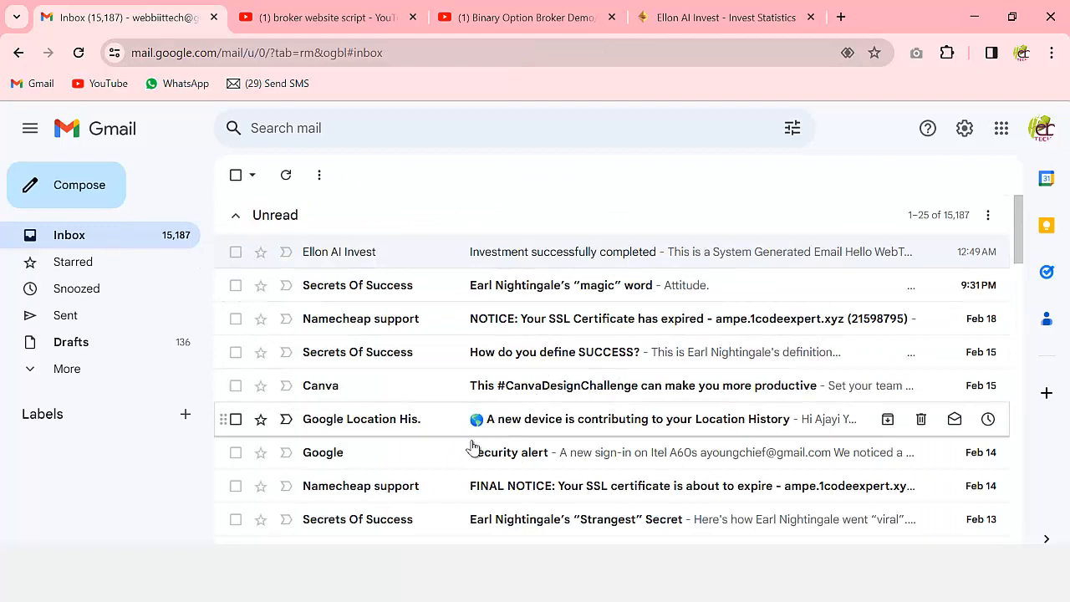
{"action": "left_click", "coordinate": [675, 22]}
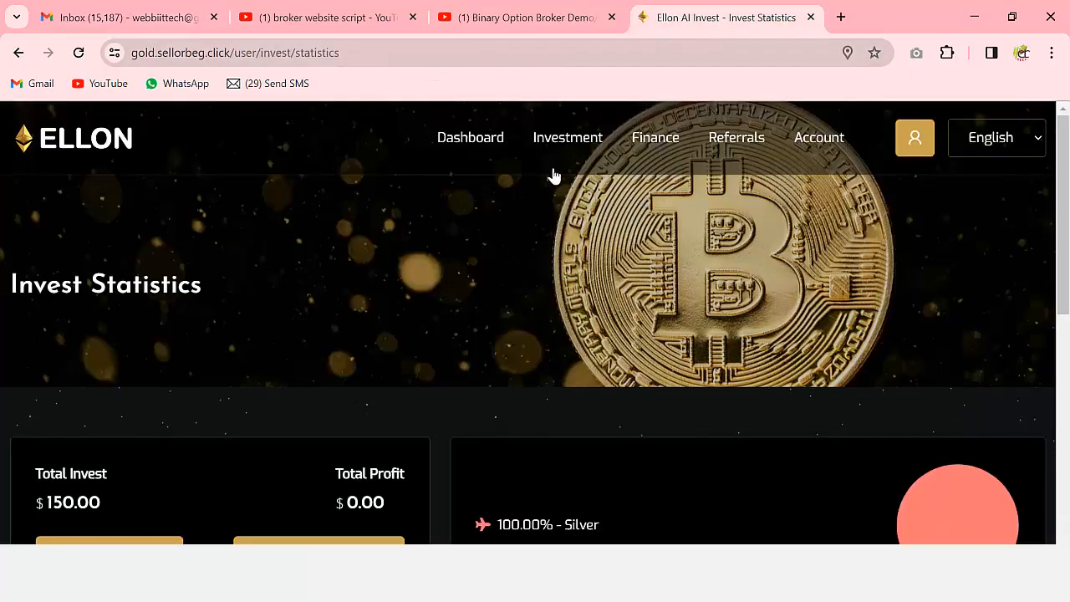
- Transfer 300 USD from the Deposit Wallet to the recipient's username, with 308 USD deducted including the fee
{"action": "mouse_move", "coordinate": [654, 151]}
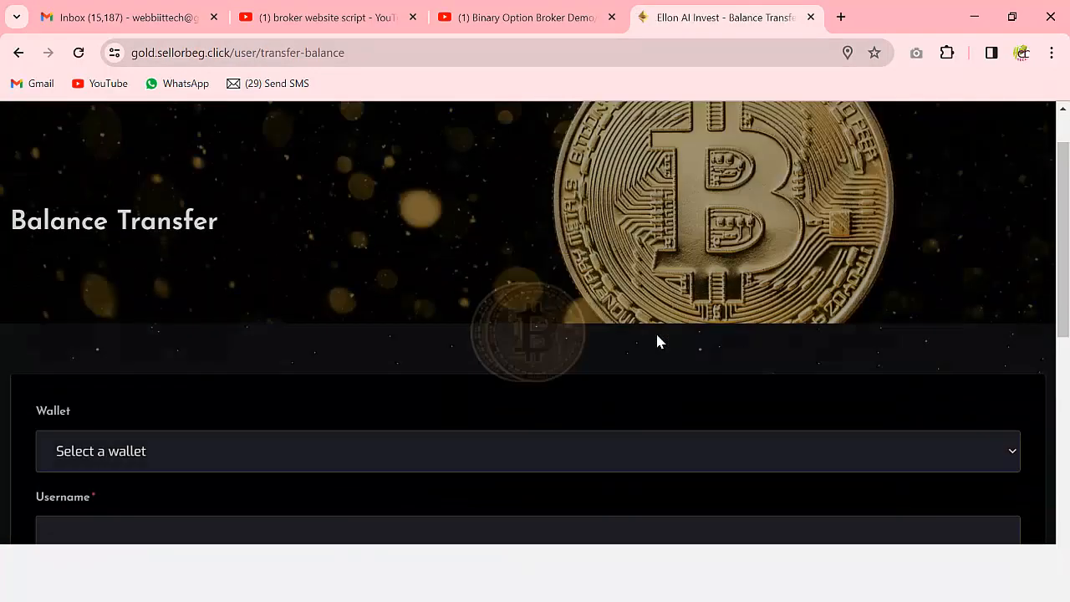
{"action": "scroll", "coordinate": [619, 336], "scroll_direction": "down", "scroll_amount": 2}
{"action": "left_click", "coordinate": [150, 268]}
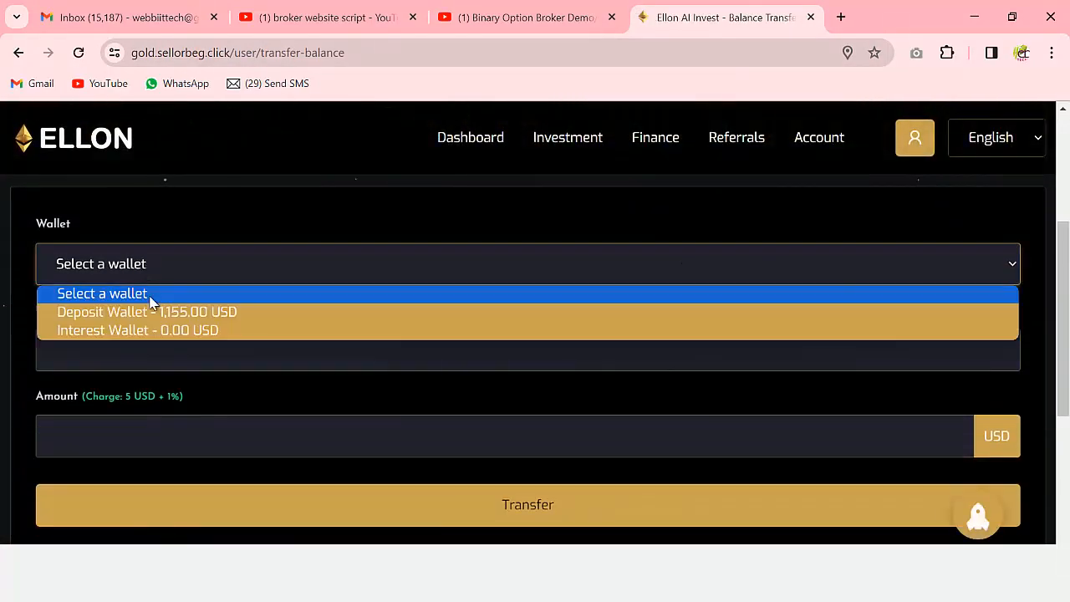
{"action": "left_click", "coordinate": [196, 312]}
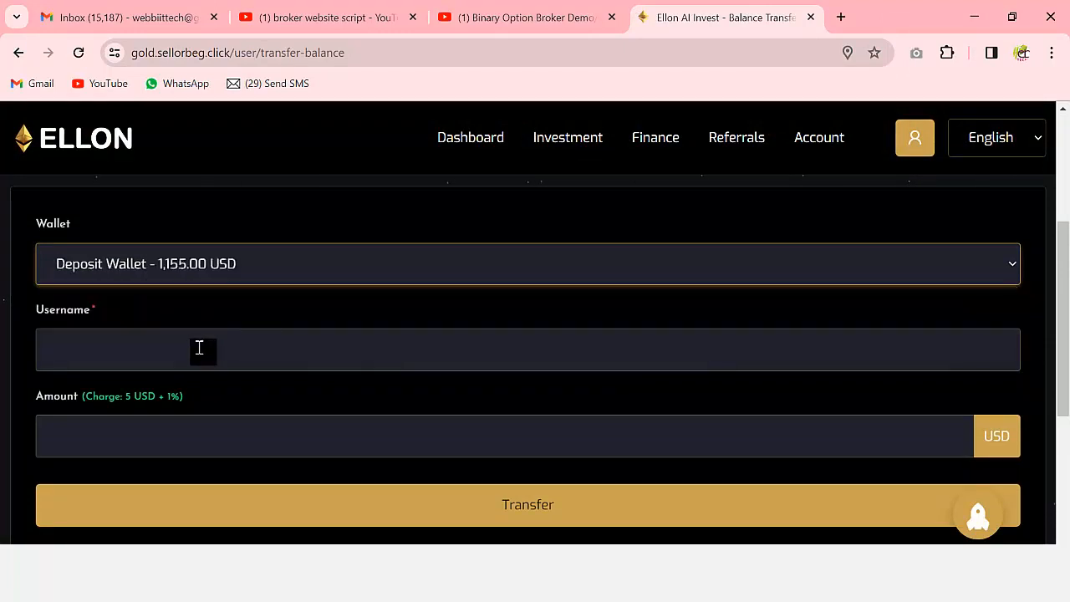
{"action": "left_click", "coordinate": [194, 354]}
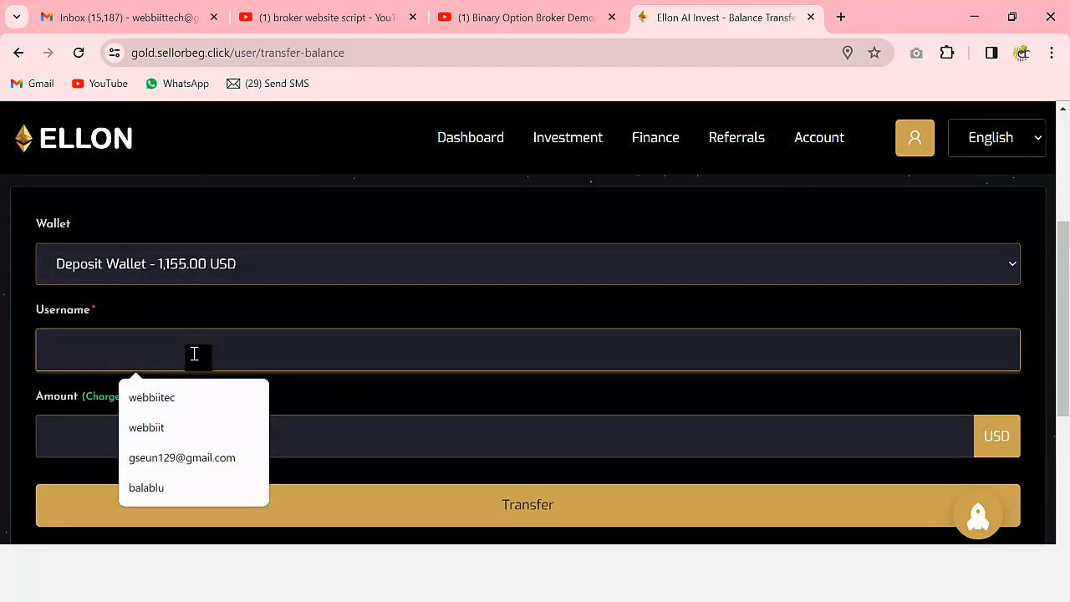
{"action": "type", "text": "adislove"}
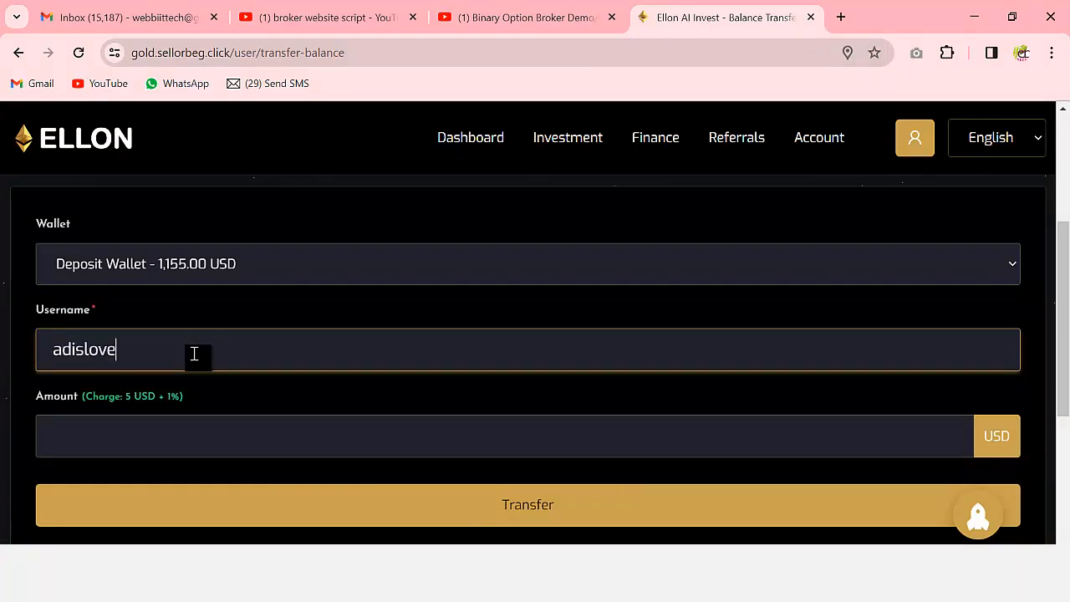
{"action": "left_click", "coordinate": [201, 439]}
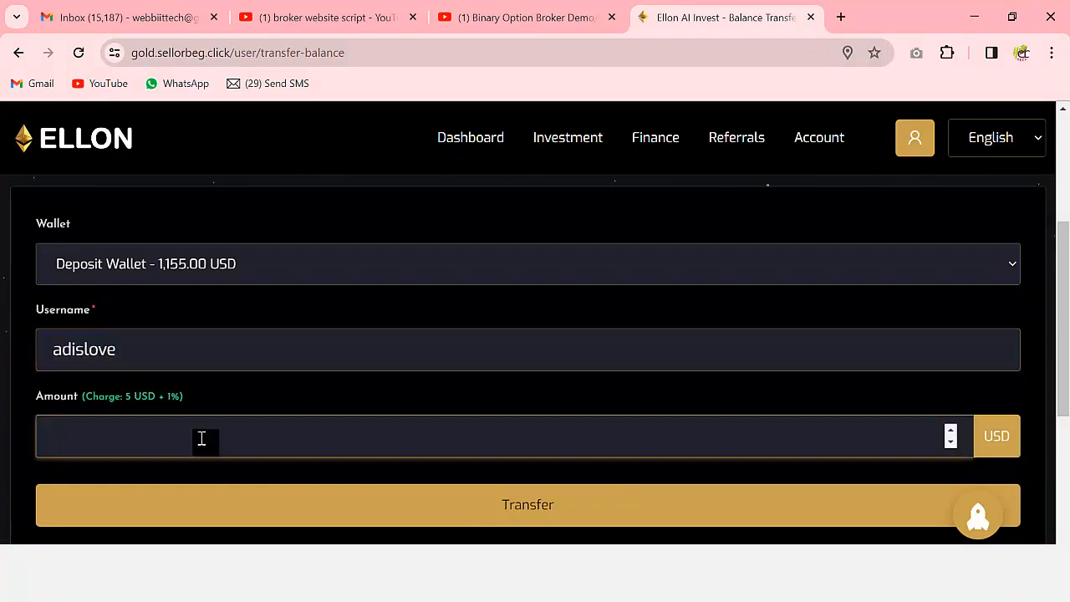
{"action": "type", "text": "300"}
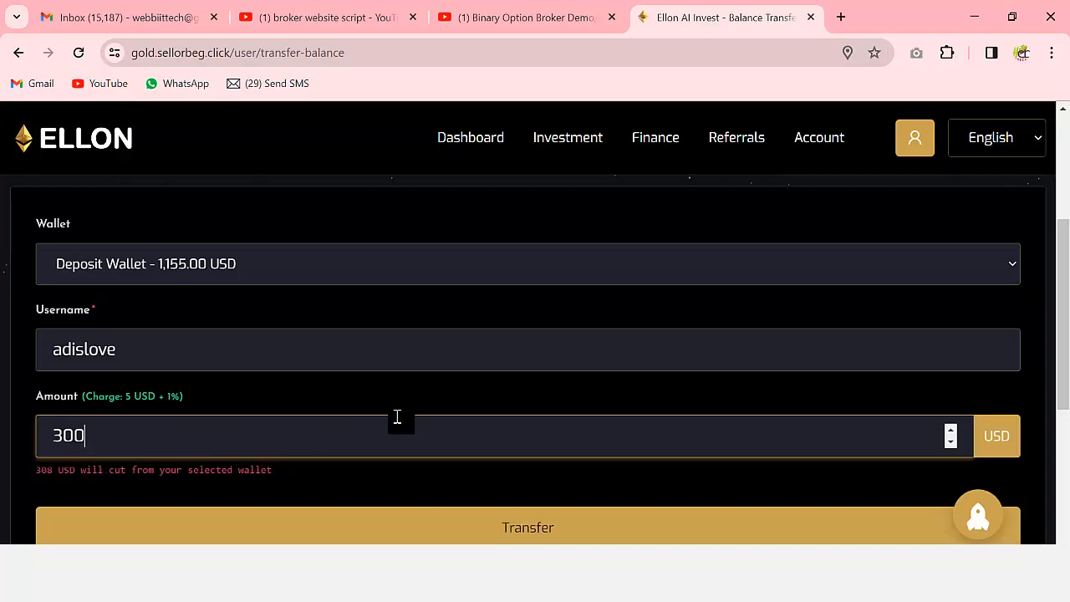
{"action": "scroll", "coordinate": [396, 419], "scroll_direction": "down", "scroll_amount": 2}
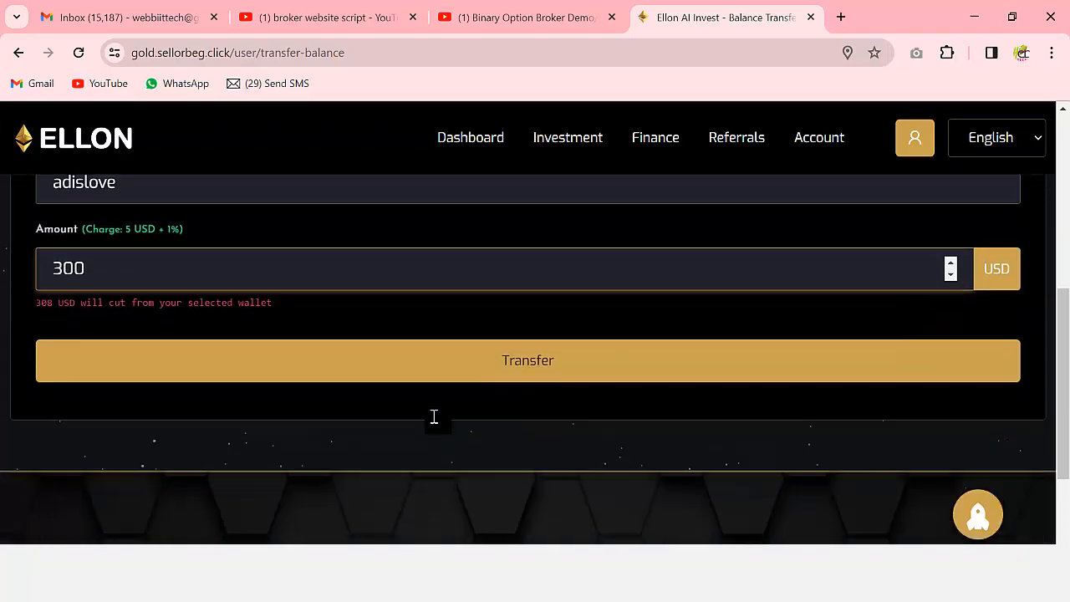
{"action": "left_click", "coordinate": [509, 371]}
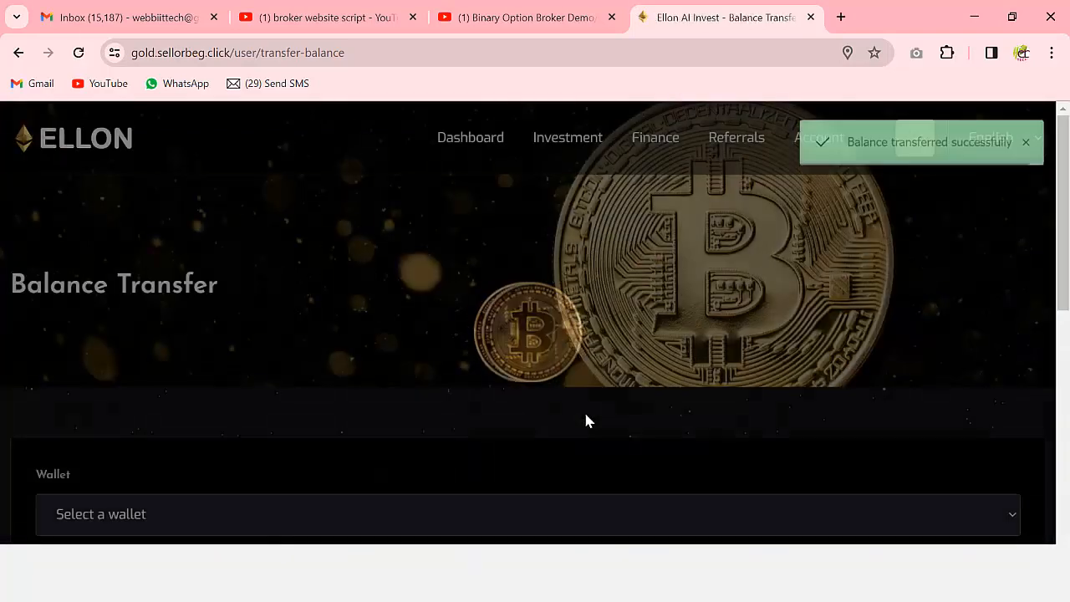
{"action": "scroll", "coordinate": [832, 323], "scroll_direction": "down", "scroll_amount": 2}
{"action": "scroll", "coordinate": [832, 318], "scroll_direction": "down", "scroll_amount": 4}
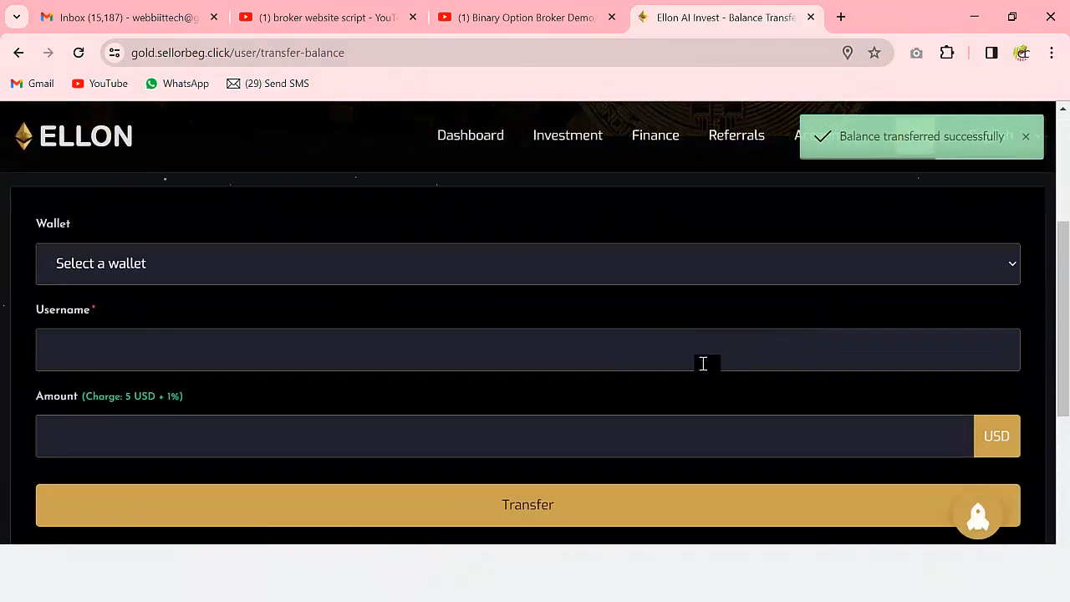
{"action": "scroll", "coordinate": [693, 381], "scroll_direction": "up", "scroll_amount": 6}
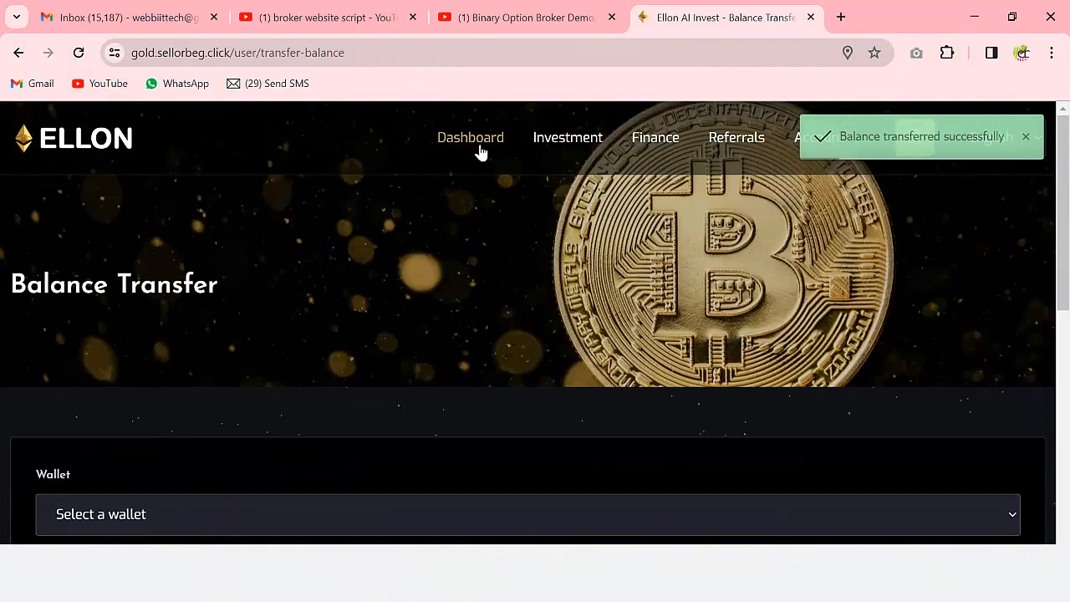
- Check the dashboard for an $847 Deposit Wallet balance and the -$308 transfer atop recent transactions
{"action": "left_click", "coordinate": [490, 146]}
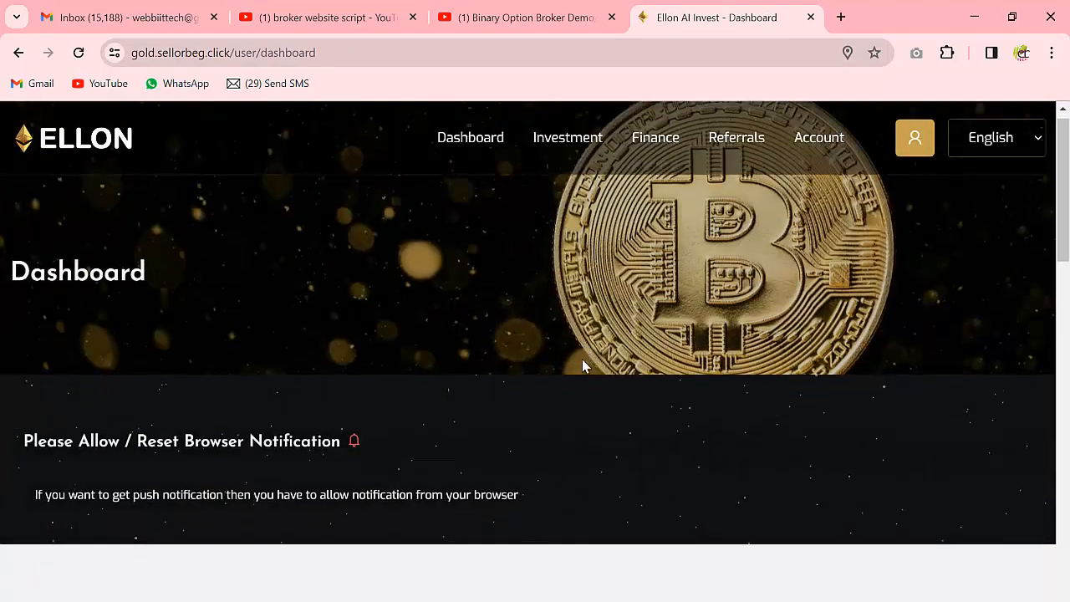
{"action": "scroll", "coordinate": [584, 365], "scroll_direction": "down", "scroll_amount": 4}
{"action": "scroll", "coordinate": [583, 363], "scroll_direction": "down", "scroll_amount": 2}
{"action": "scroll", "coordinate": [583, 363], "scroll_direction": "up", "scroll_amount": 2}
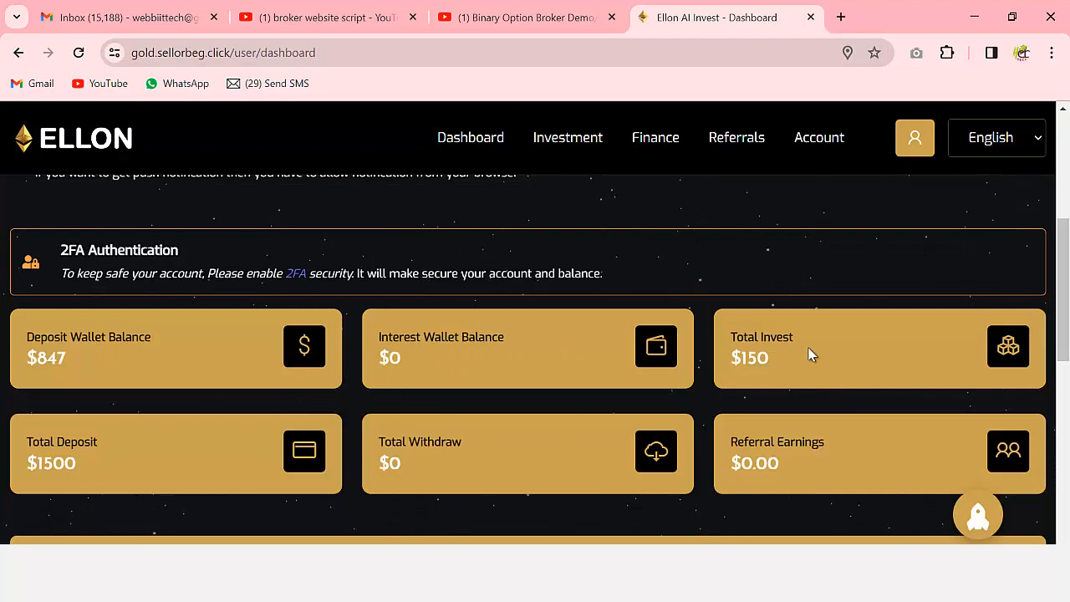
{"action": "scroll", "coordinate": [808, 355], "scroll_direction": "down", "scroll_amount": 1}
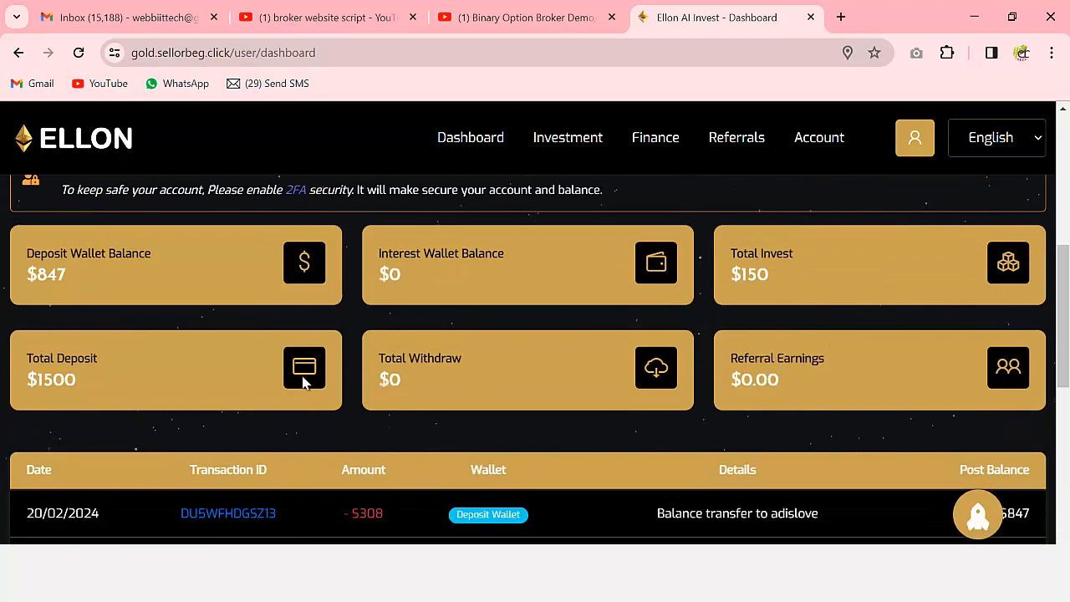
{"action": "scroll", "coordinate": [263, 377], "scroll_direction": "down", "scroll_amount": 2}
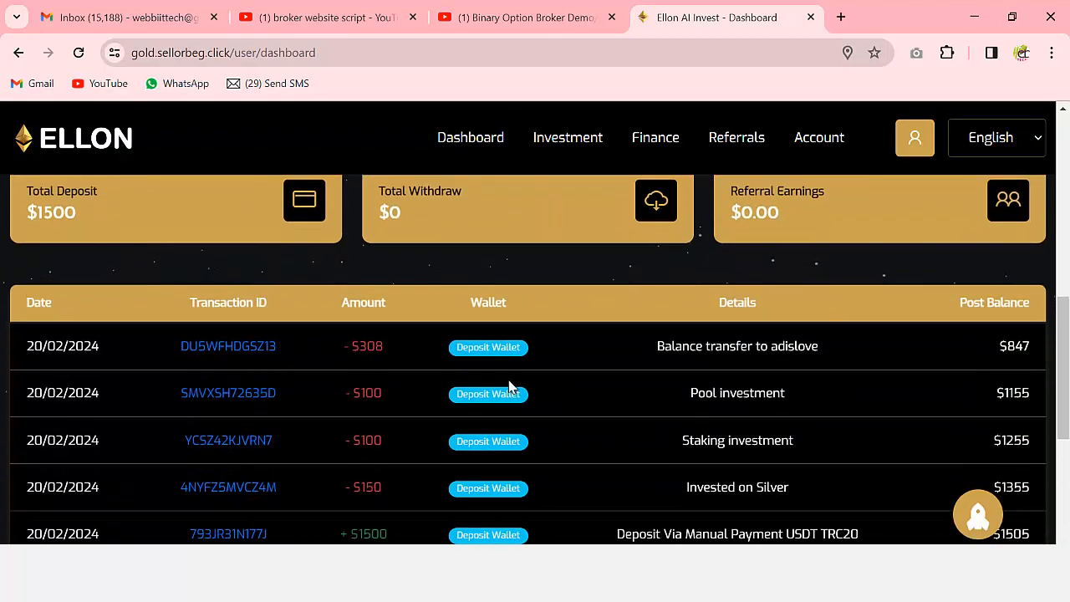
{"action": "scroll", "coordinate": [511, 388], "scroll_direction": "down", "scroll_amount": 1}
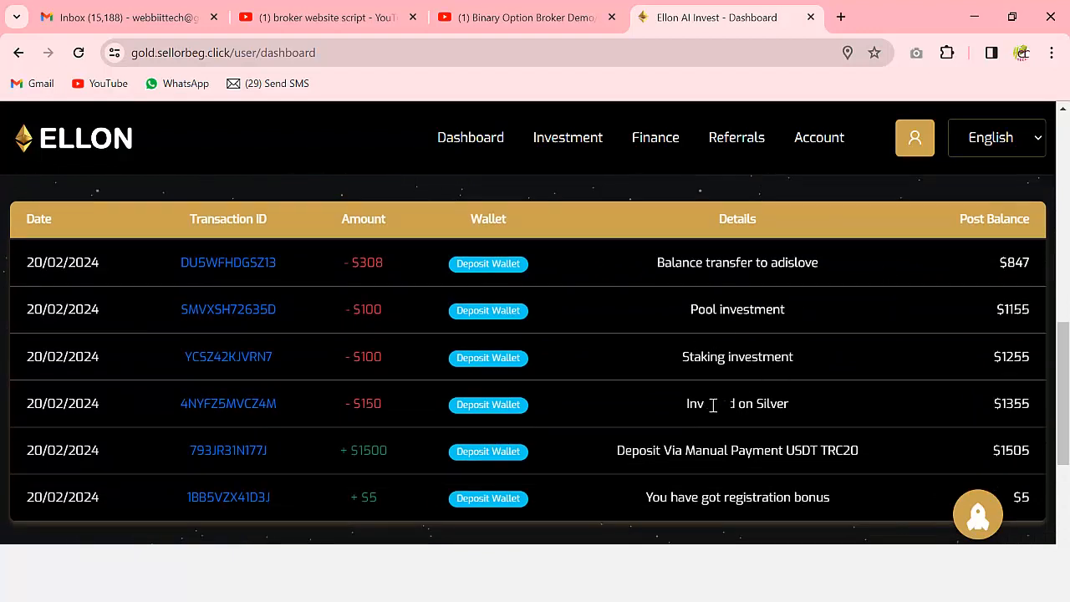
{"action": "scroll", "coordinate": [700, 411], "scroll_direction": "down", "scroll_amount": 1}
{"action": "scroll", "coordinate": [698, 392], "scroll_direction": "down", "scroll_amount": 2}
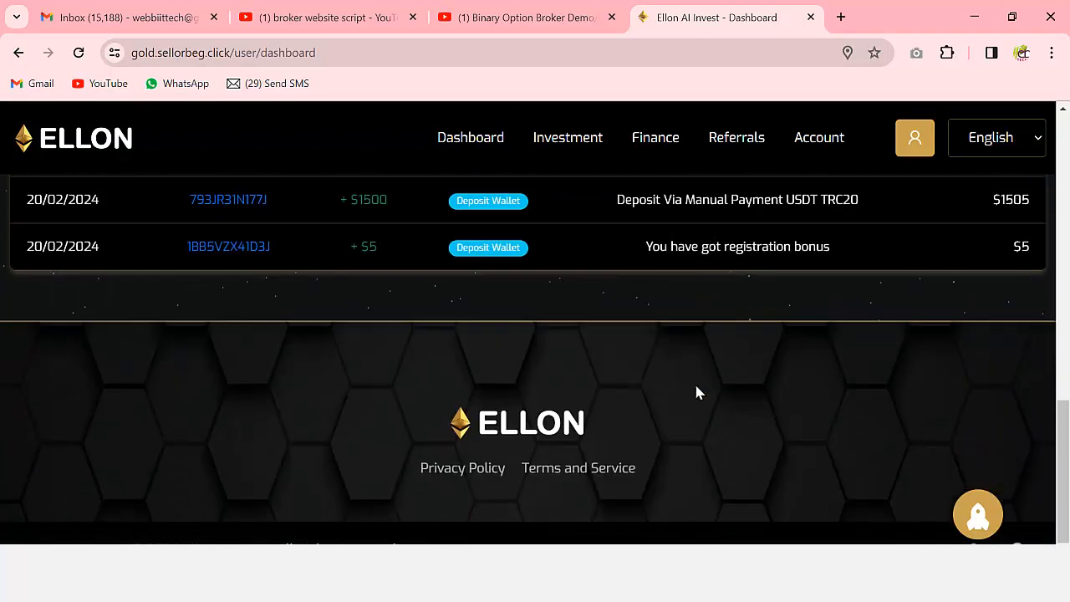
{"action": "scroll", "coordinate": [694, 382], "scroll_direction": "up", "scroll_amount": 15}
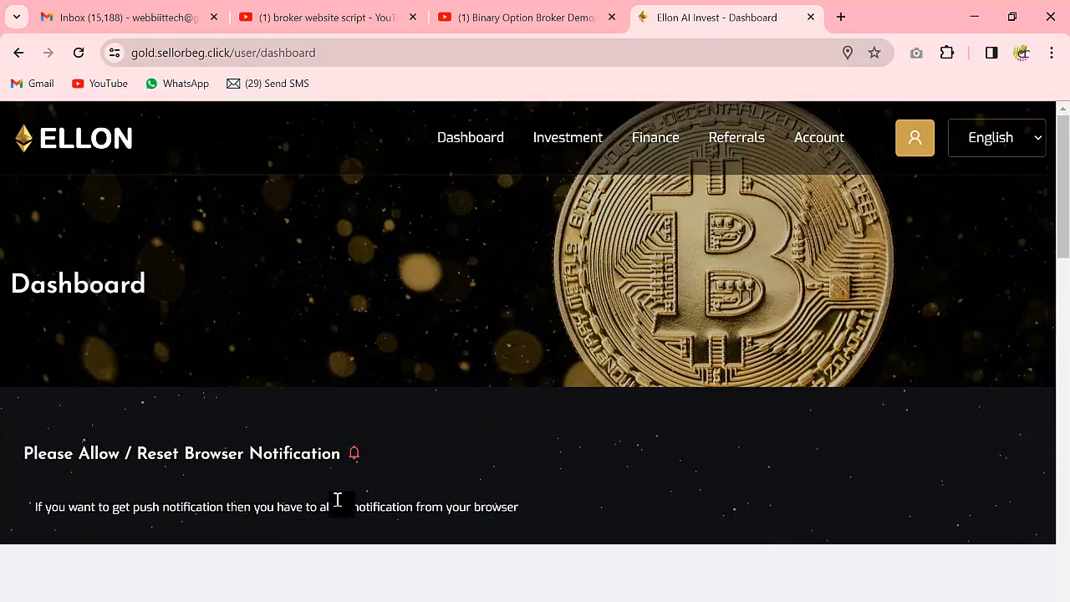
- In the other browser window, open the Ellon AI Invest login page and enter the recipient's username
{"action": "left_click", "coordinate": [388, 586]}
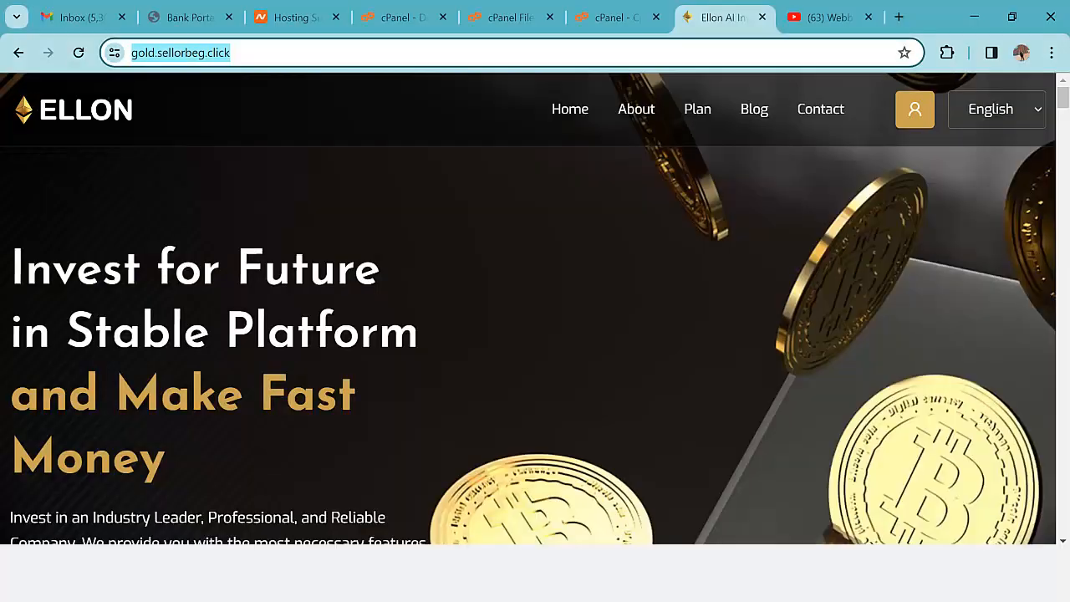
{"action": "scroll", "coordinate": [588, 329], "scroll_direction": "down", "scroll_amount": 3}
{"action": "scroll", "coordinate": [734, 312], "scroll_direction": "up", "scroll_amount": 3}
{"action": "left_click", "coordinate": [915, 109]}
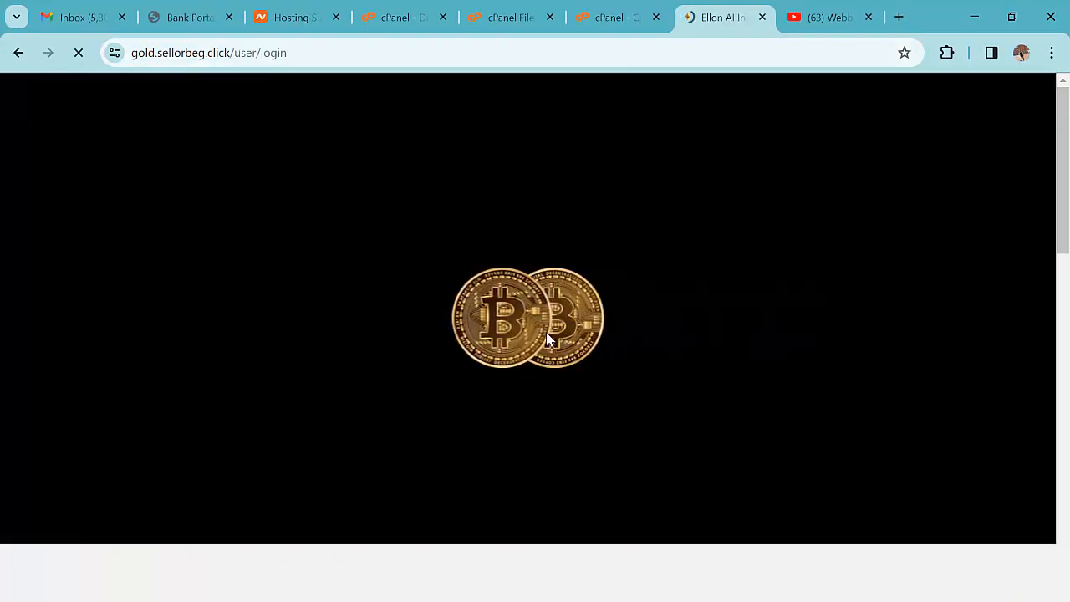
{"action": "scroll", "coordinate": [547, 365], "scroll_direction": "down", "scroll_amount": 5}
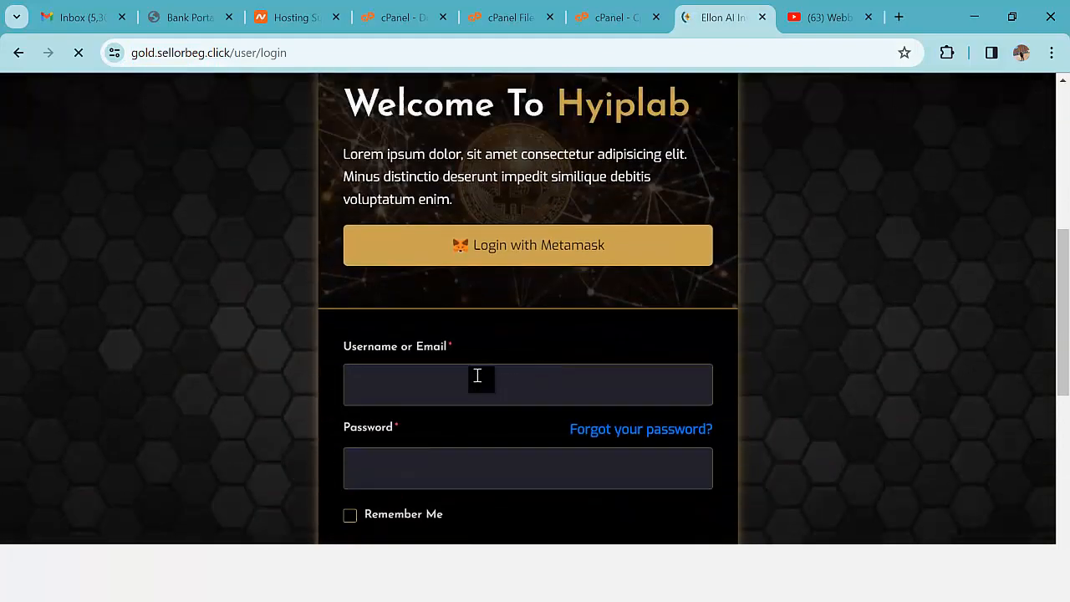
{"action": "left_click", "coordinate": [474, 383]}
{"action": "type", "text": "adislove"}
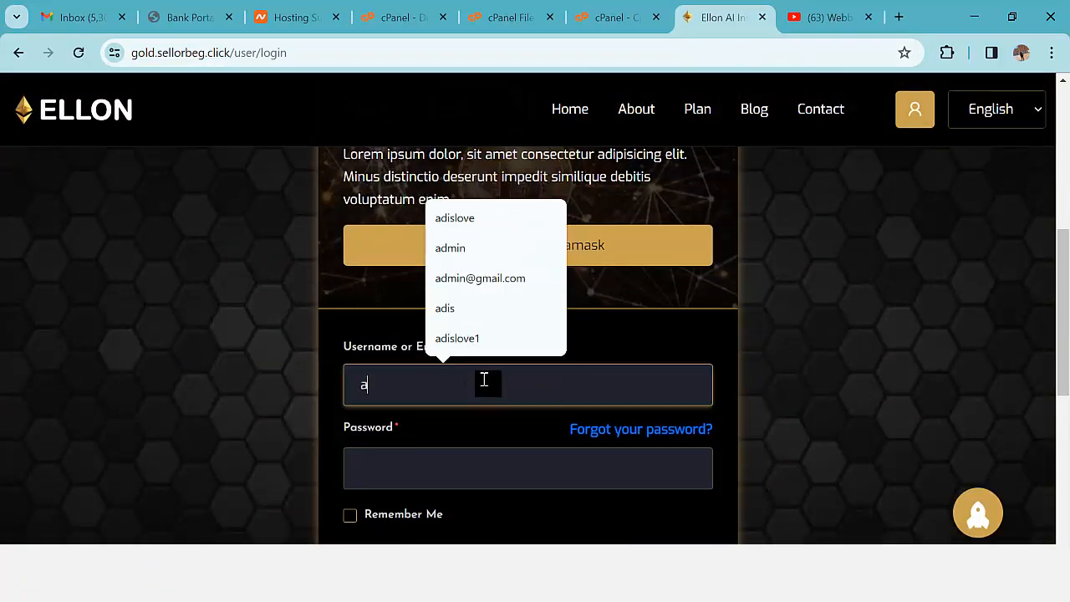
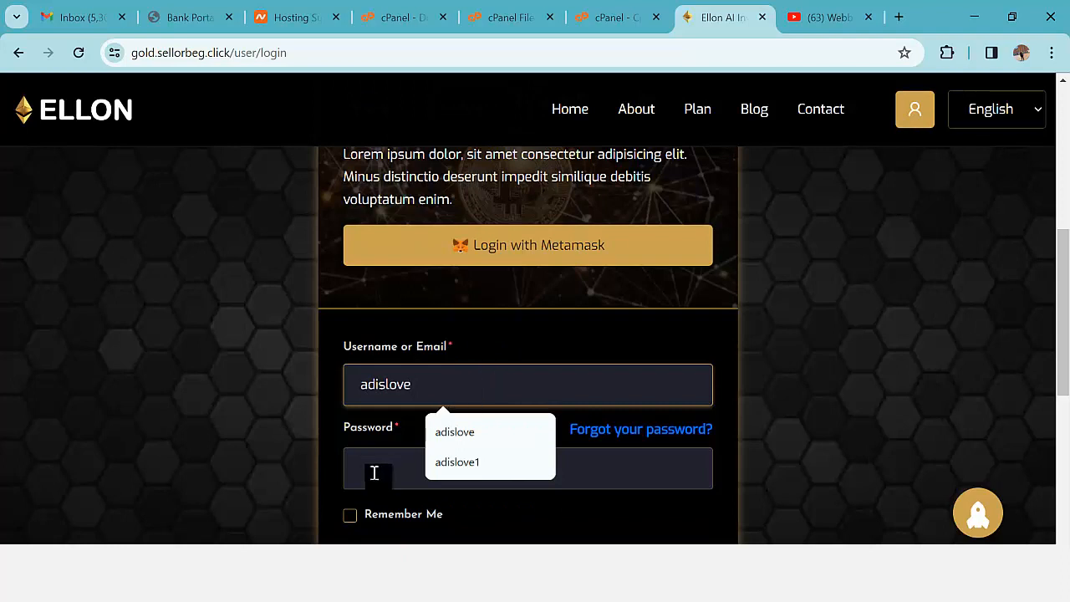
- Enter the account password and log in to the recipient's user account
{"action": "left_click", "coordinate": [373, 474]}
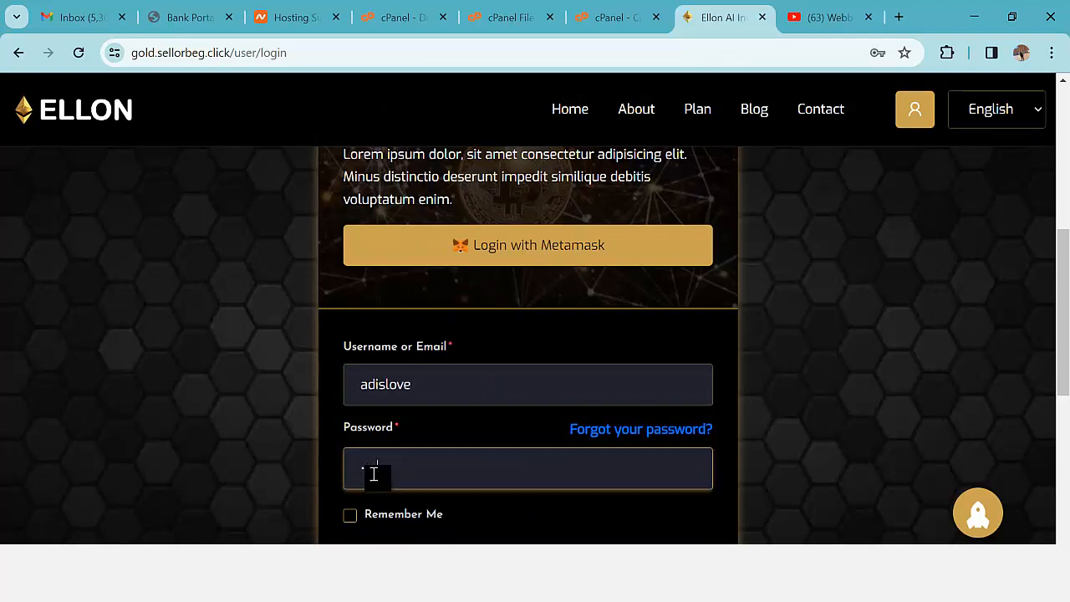
{"action": "scroll", "coordinate": [434, 470], "scroll_direction": "down", "scroll_amount": 2}
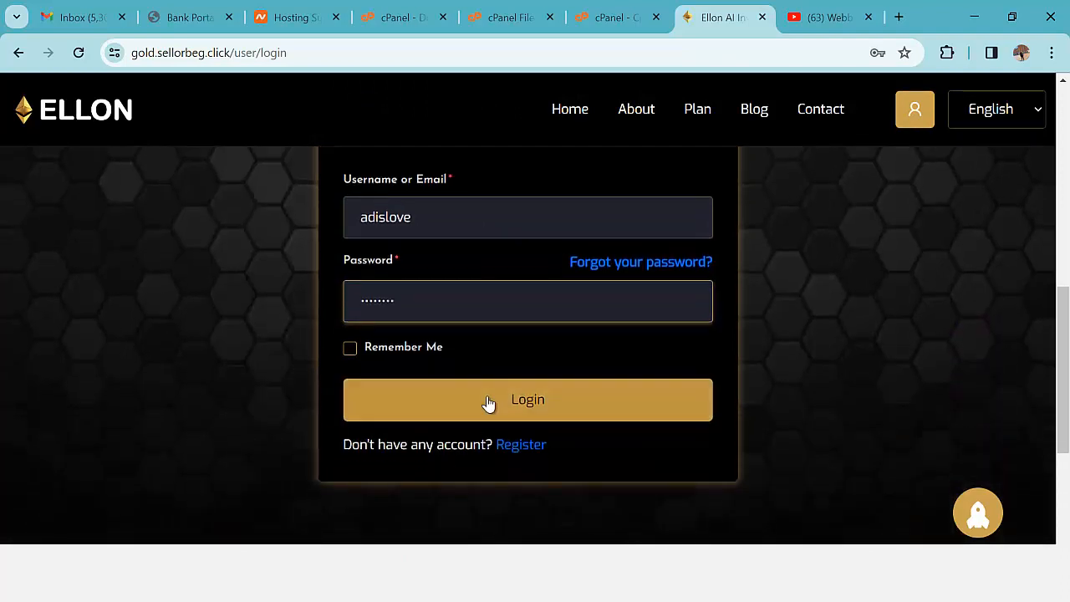
{"action": "left_click", "coordinate": [490, 402]}
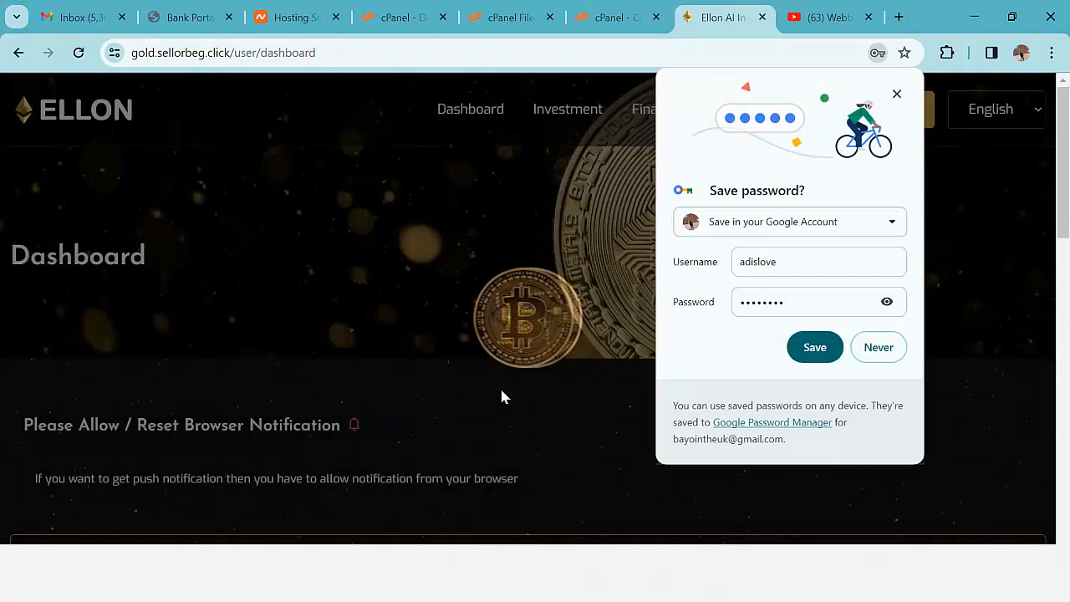
- Dismiss the save-password prompt and review the $1005 deposit wallet, $40 interest wallet and transactions
{"action": "left_click", "coordinate": [899, 96]}
{"action": "scroll", "coordinate": [417, 479], "scroll_direction": "down", "scroll_amount": 4}
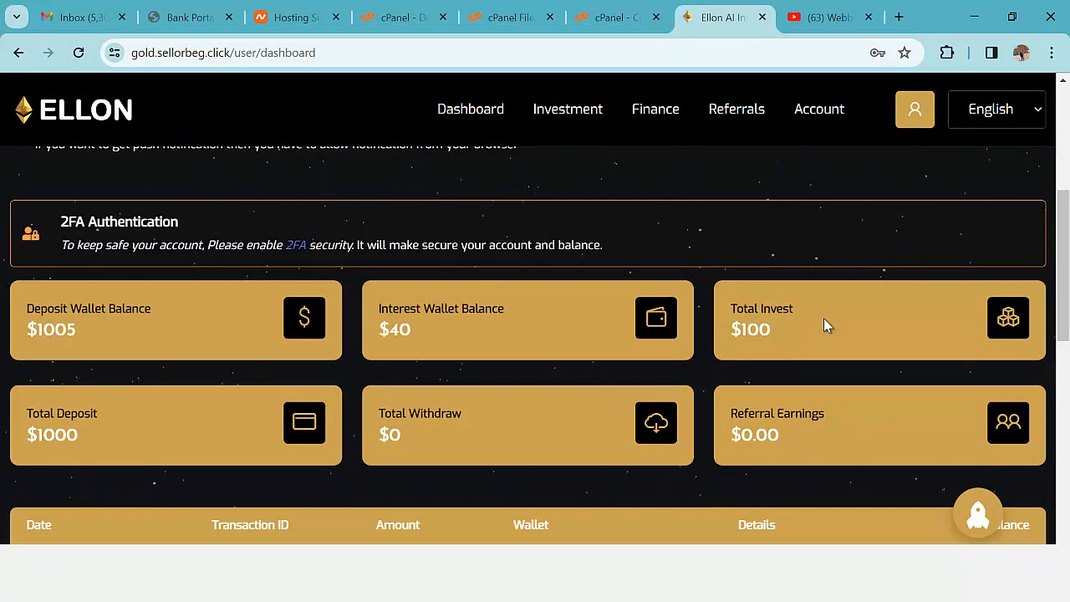
{"action": "scroll", "coordinate": [823, 322], "scroll_direction": "down", "scroll_amount": 1}
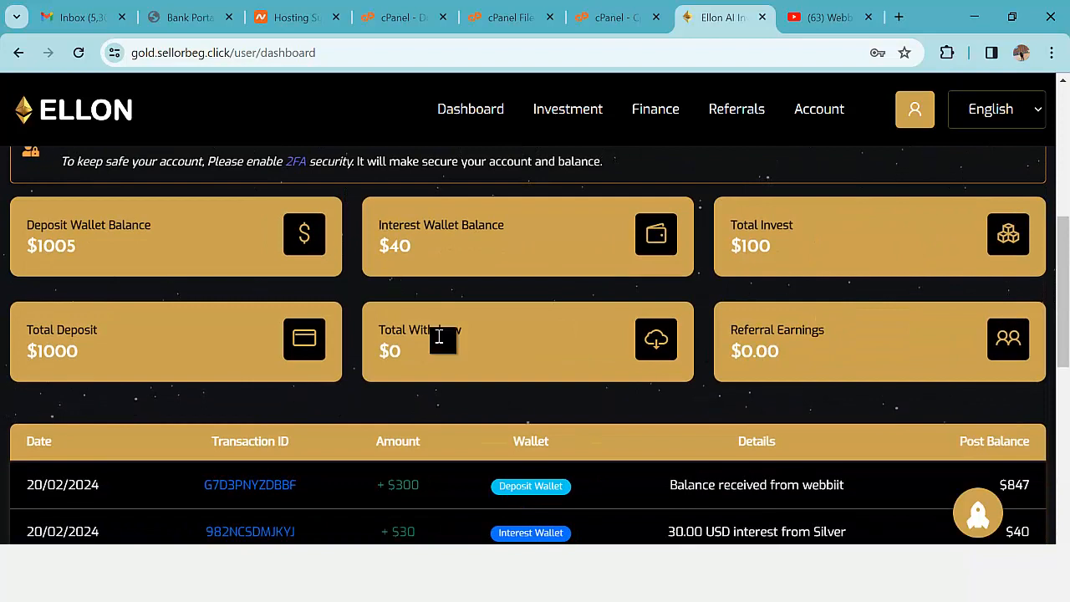
{"action": "scroll", "coordinate": [181, 339], "scroll_direction": "down", "scroll_amount": 2}
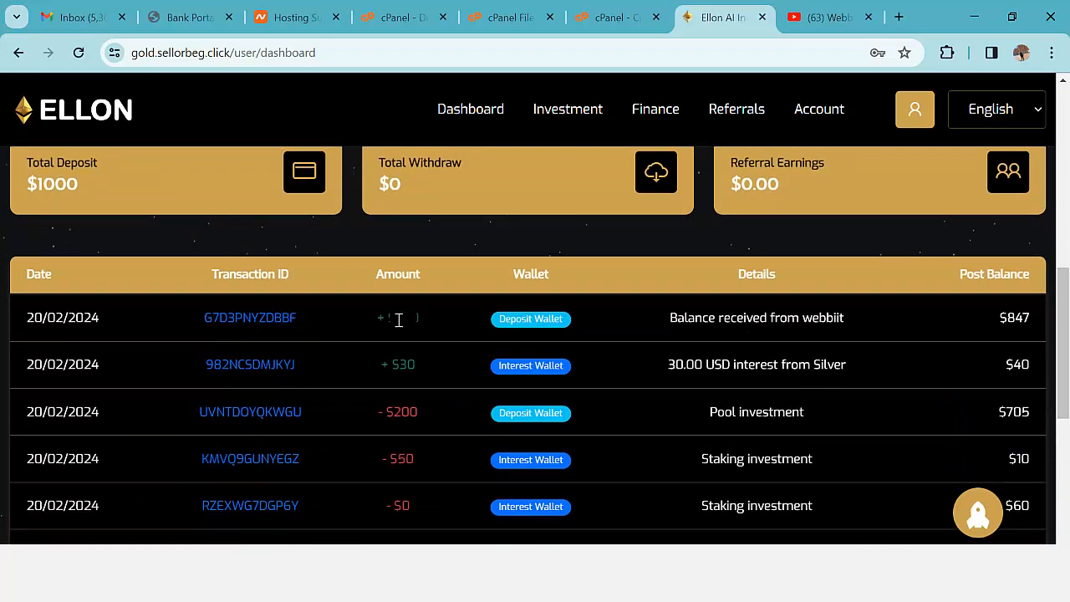
{"action": "scroll", "coordinate": [399, 320], "scroll_direction": "down", "scroll_amount": 2}
{"action": "scroll", "coordinate": [400, 327], "scroll_direction": "up", "scroll_amount": 3}
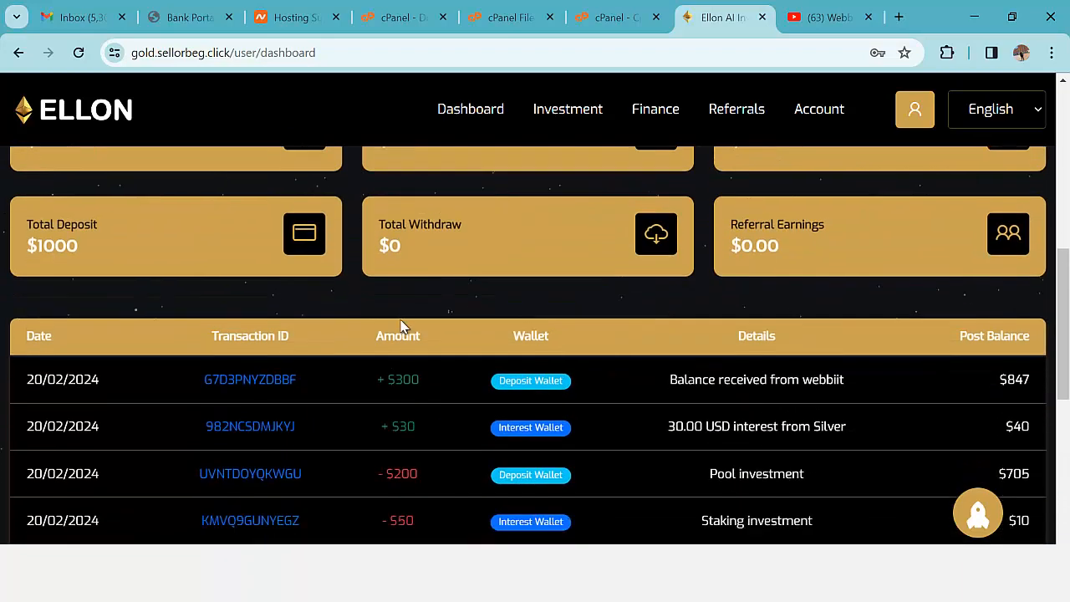
{"action": "scroll", "coordinate": [275, 327], "scroll_direction": "down", "scroll_amount": 2}
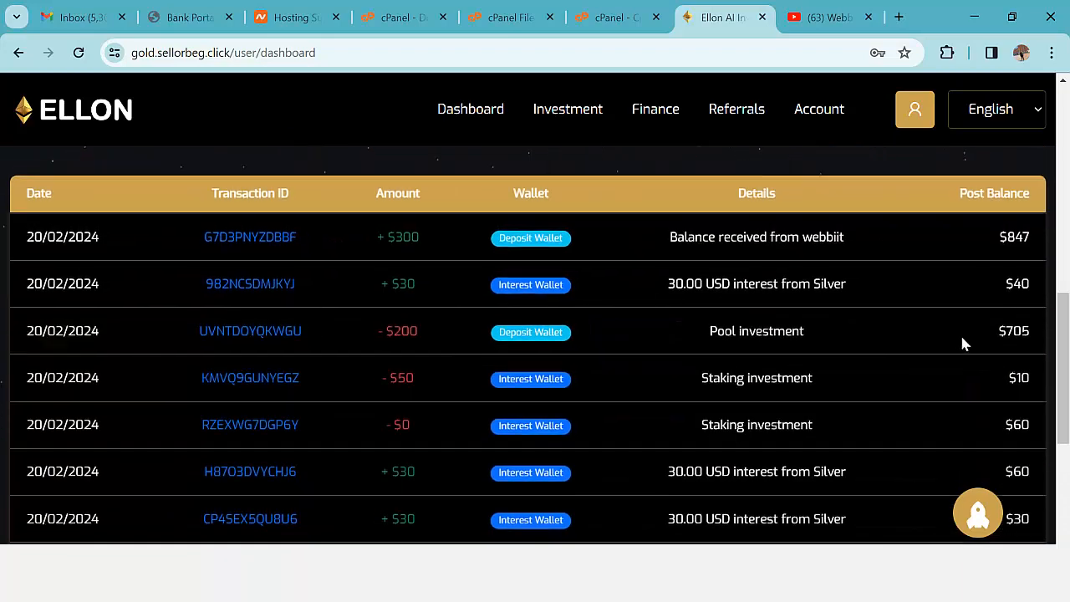
{"action": "scroll", "coordinate": [960, 341], "scroll_direction": "up", "scroll_amount": 8}
- Go from the investment Plan page to My Investments and look over the statistics
{"action": "mouse_move", "coordinate": [576, 122]}
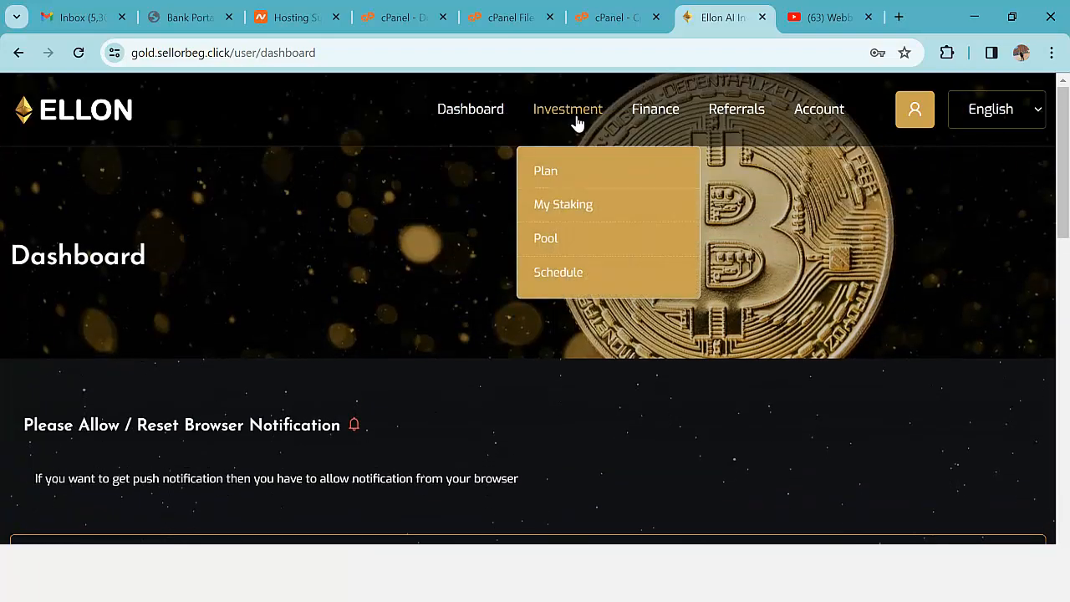
{"action": "left_click", "coordinate": [552, 171]}
{"action": "scroll", "coordinate": [836, 334], "scroll_direction": "down", "scroll_amount": 2}
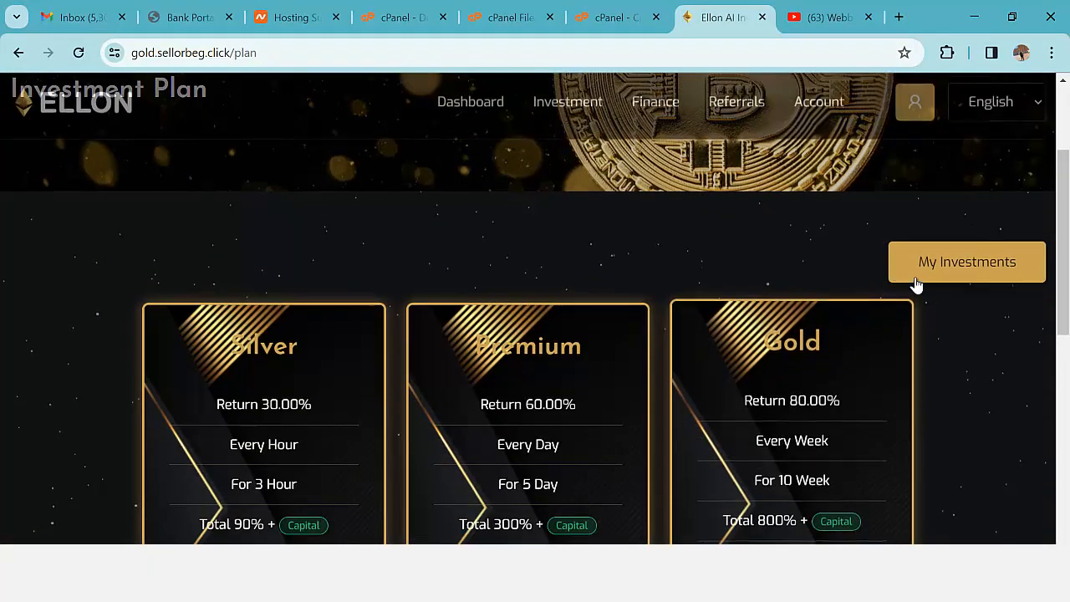
{"action": "left_click", "coordinate": [937, 265]}
{"action": "scroll", "coordinate": [728, 315], "scroll_direction": "down", "scroll_amount": 5}
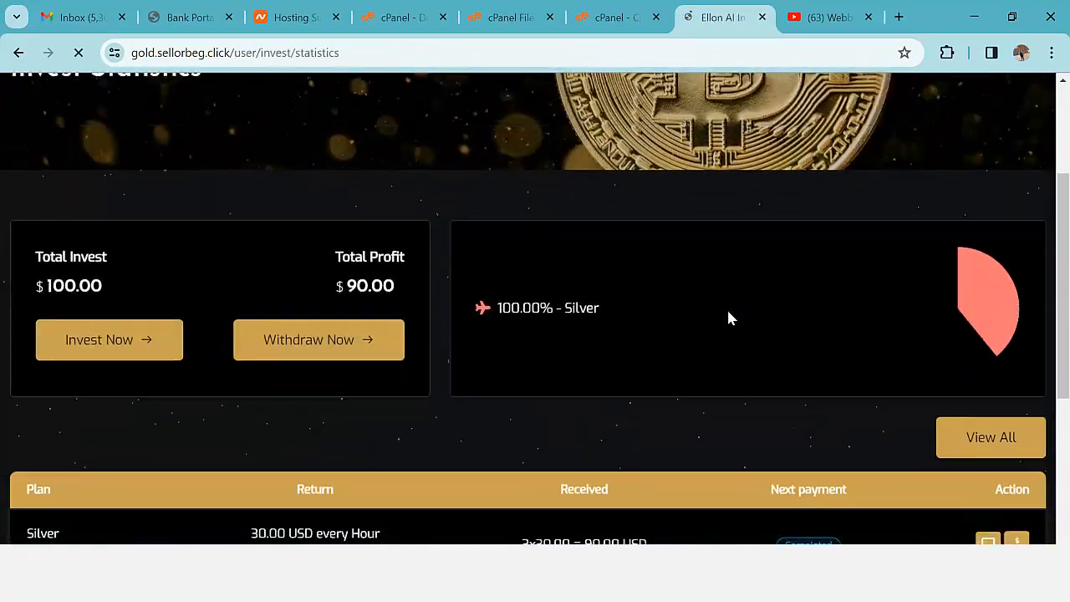
{"action": "scroll", "coordinate": [729, 317], "scroll_direction": "down", "scroll_amount": 1}
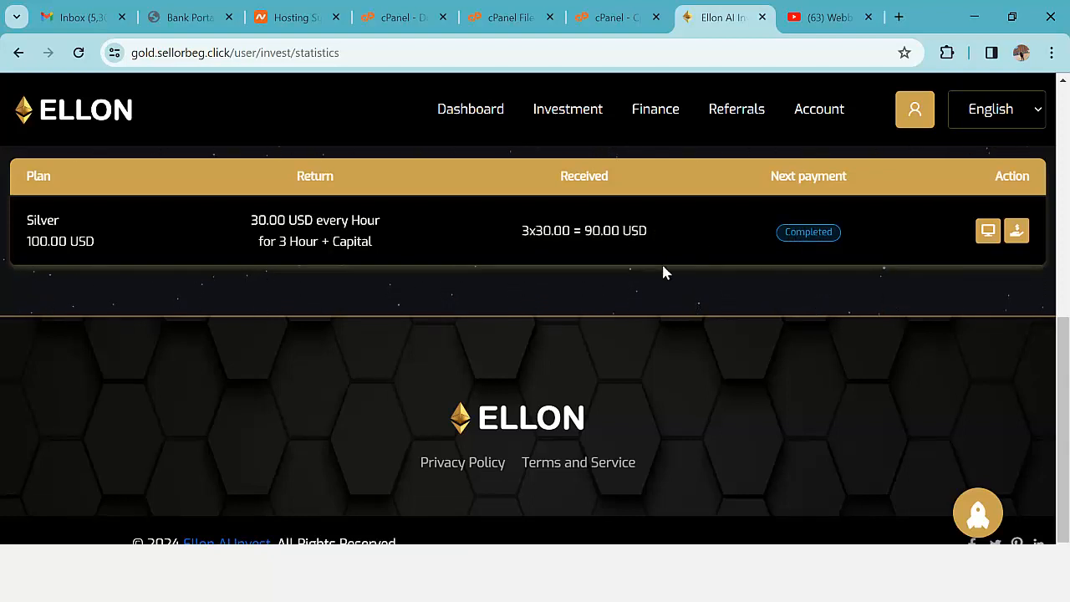
{"action": "scroll", "coordinate": [663, 267], "scroll_direction": "up", "scroll_amount": 2}
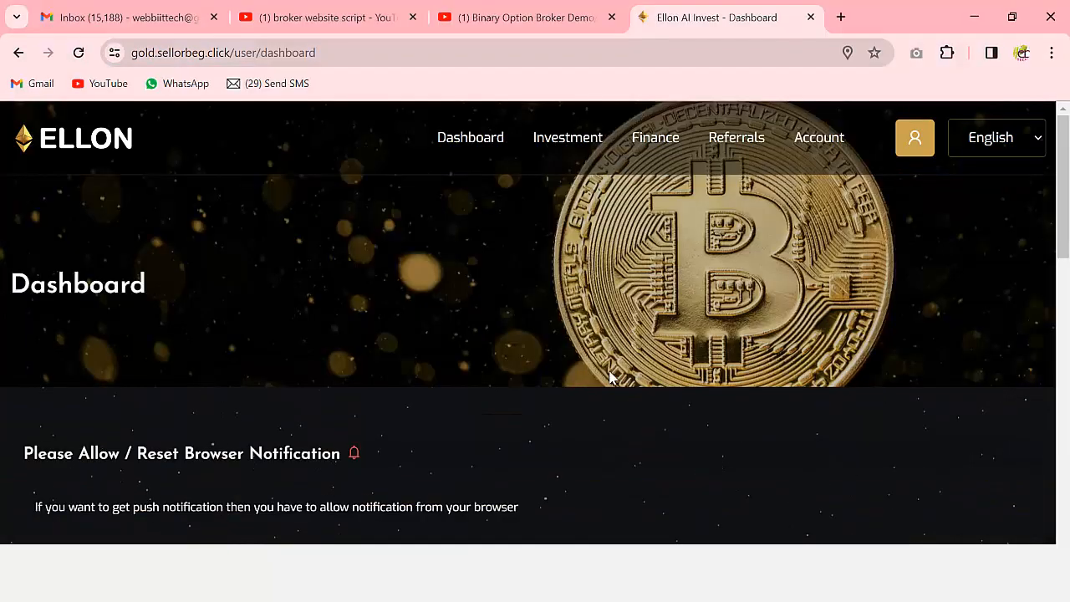
{"action": "scroll", "coordinate": [611, 378], "scroll_direction": "down", "scroll_amount": 2}
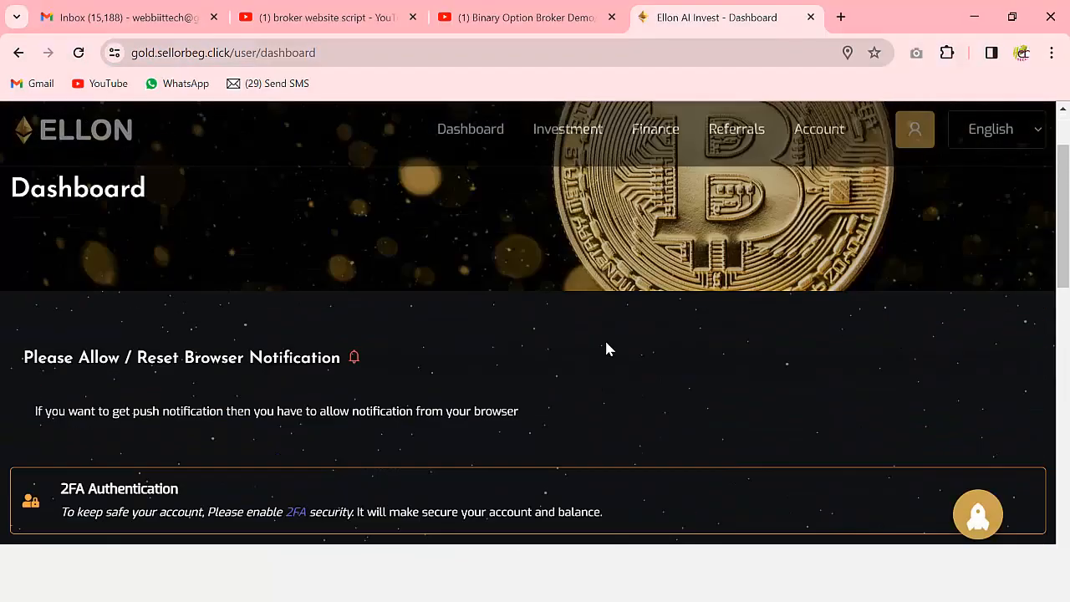
{"action": "scroll", "coordinate": [604, 349], "scroll_direction": "up", "scroll_amount": 2}
- Reopen Invest Statistics to confirm the completed $100.00 Silver plan with $90.00 profit
{"action": "mouse_move", "coordinate": [565, 159]}
{"action": "left_click", "coordinate": [548, 200]}
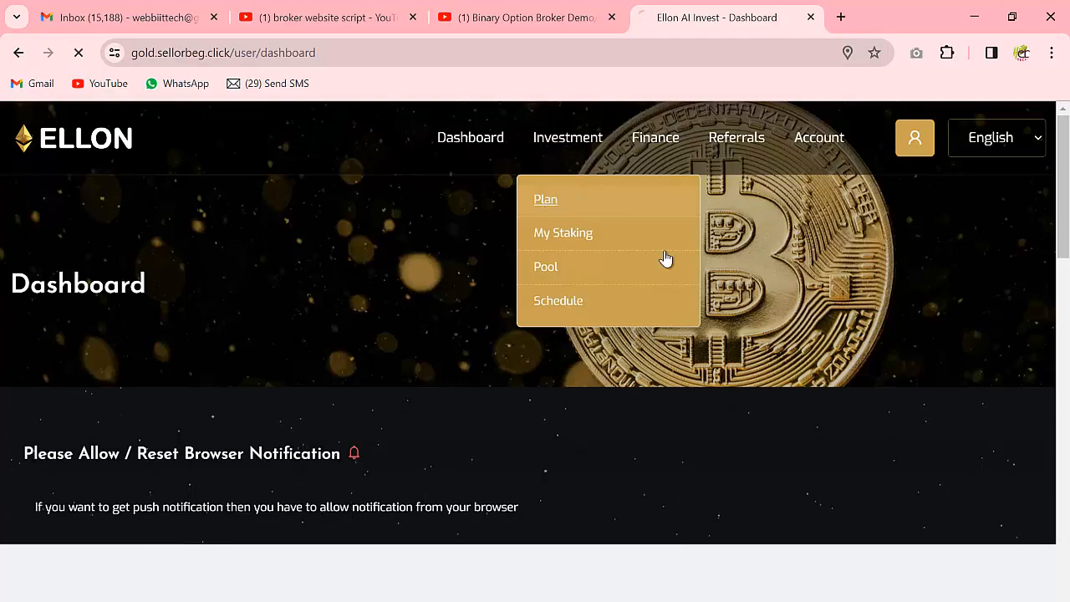
{"action": "scroll", "coordinate": [861, 368], "scroll_direction": "down", "scroll_amount": 2}
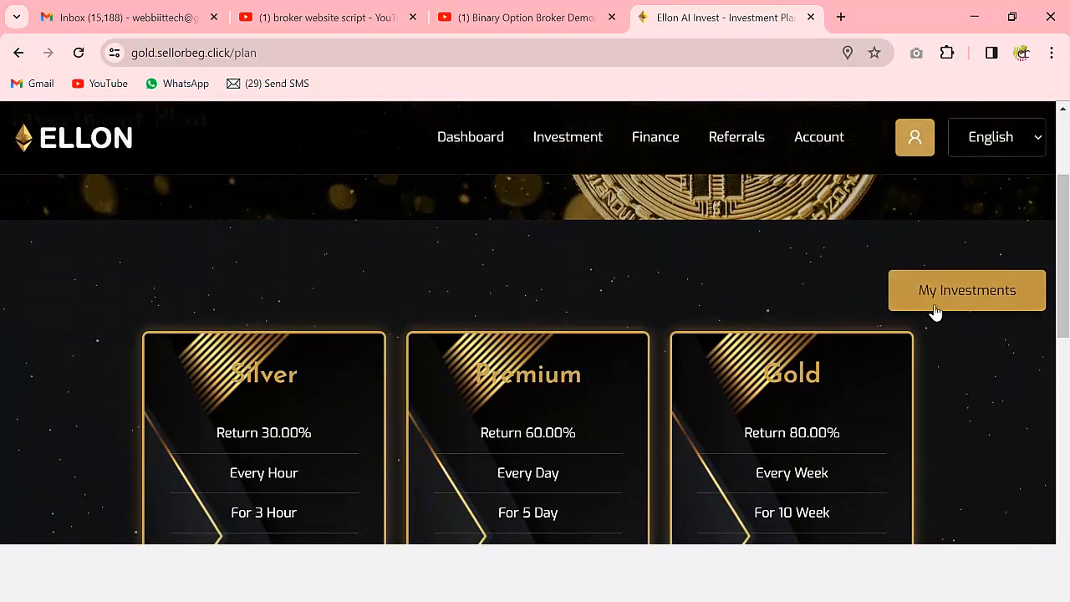
{"action": "left_click", "coordinate": [933, 303]}
{"action": "scroll", "coordinate": [935, 311], "scroll_direction": "down", "scroll_amount": 5}
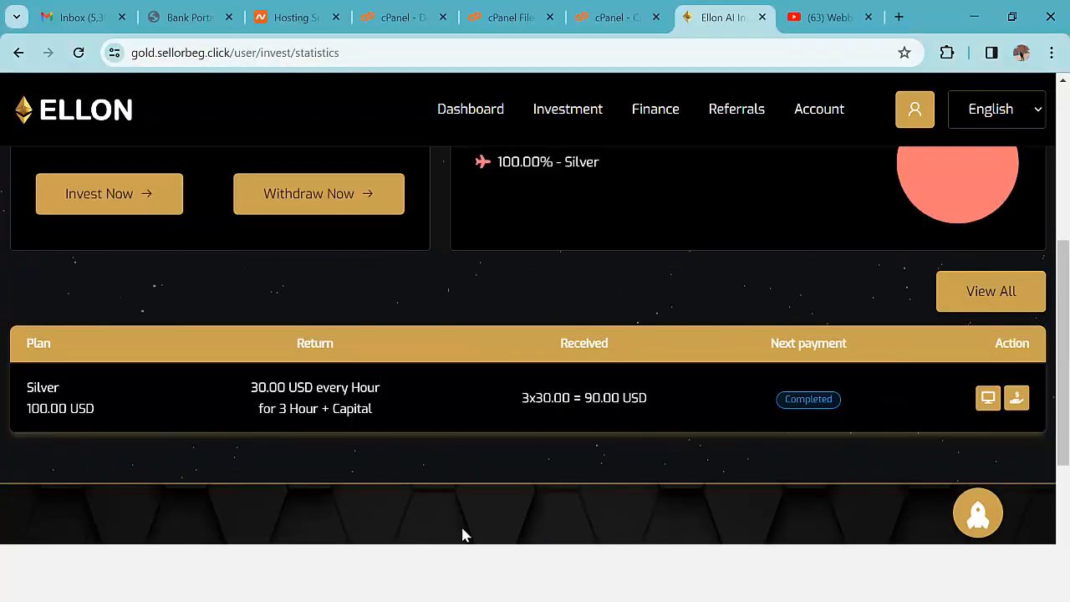
{"action": "scroll", "coordinate": [695, 385], "scroll_direction": "up", "scroll_amount": 4}
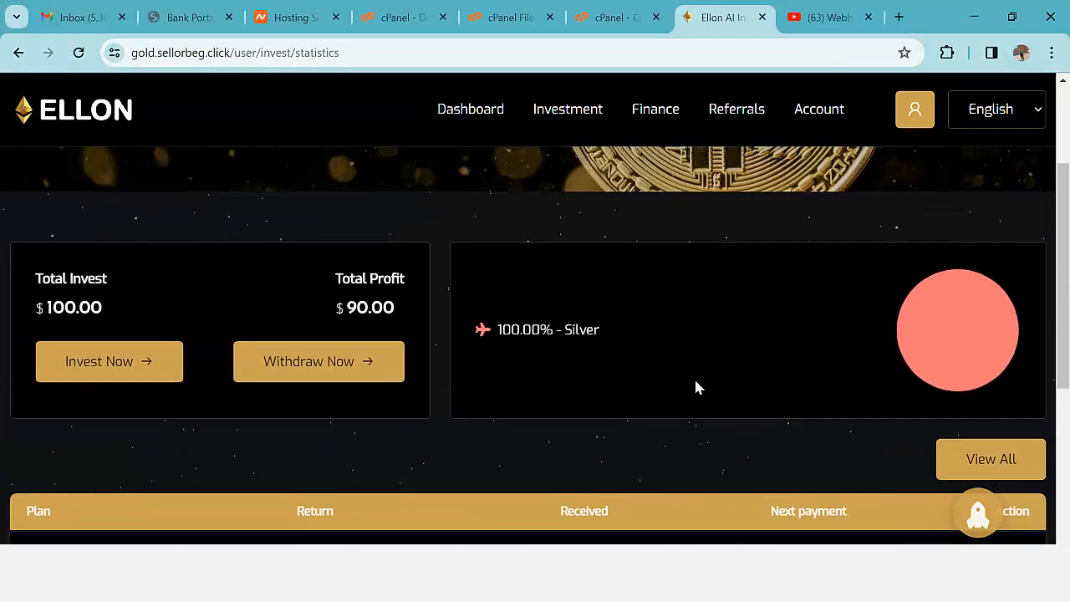
{"action": "scroll", "coordinate": [694, 378], "scroll_direction": "down", "scroll_amount": 5}
{"action": "scroll", "coordinate": [807, 322], "scroll_direction": "up", "scroll_amount": 5}
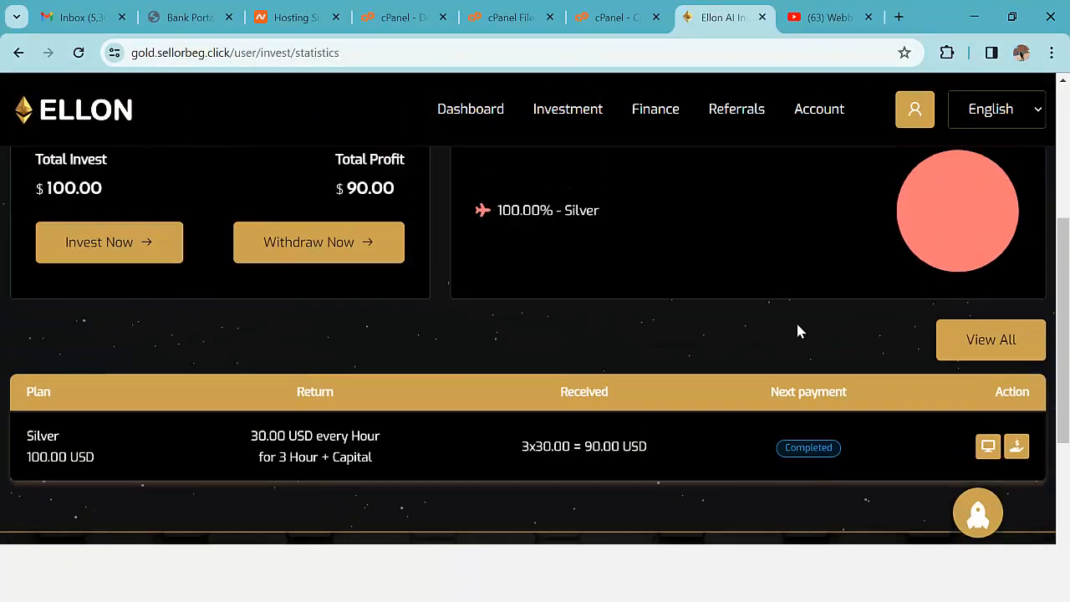
- Check the My Staking records, opening and closing the Staking Now form without submitting
{"action": "mouse_move", "coordinate": [575, 132]}
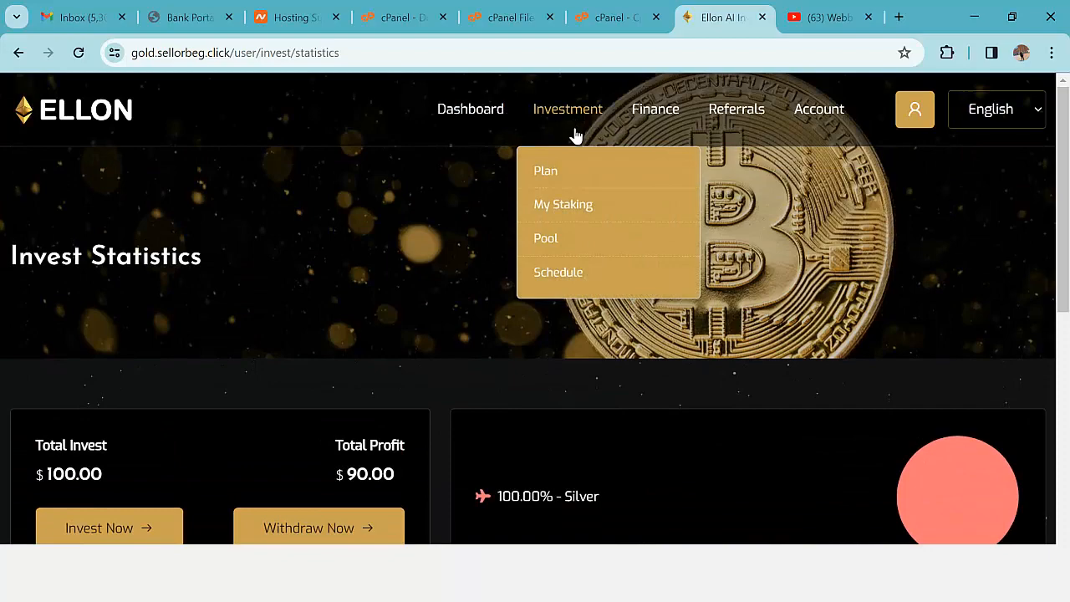
{"action": "left_click", "coordinate": [565, 205]}
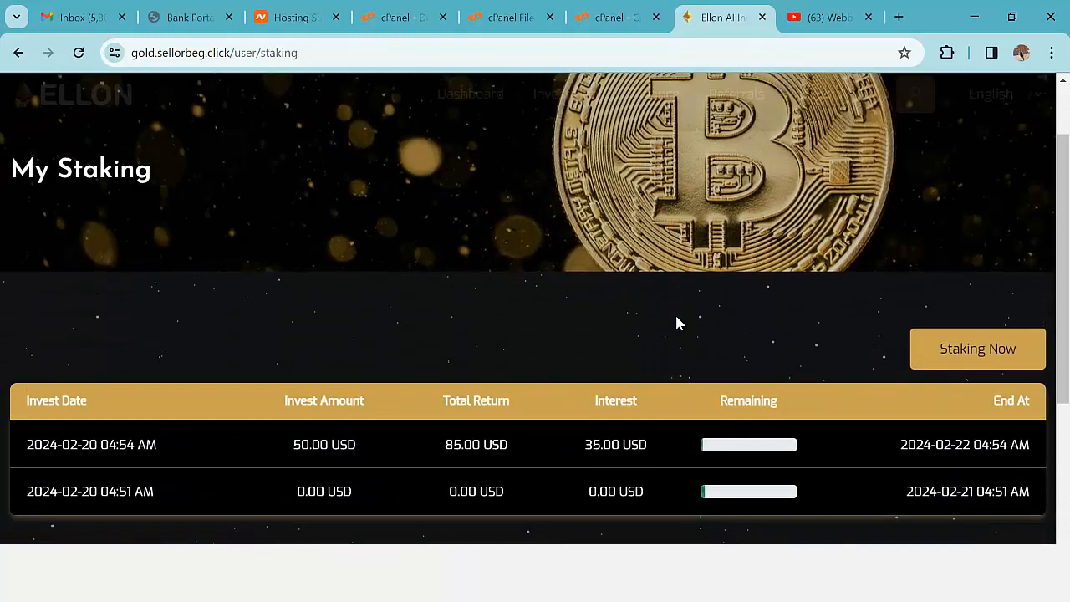
{"action": "scroll", "coordinate": [676, 318], "scroll_direction": "down", "scroll_amount": 2}
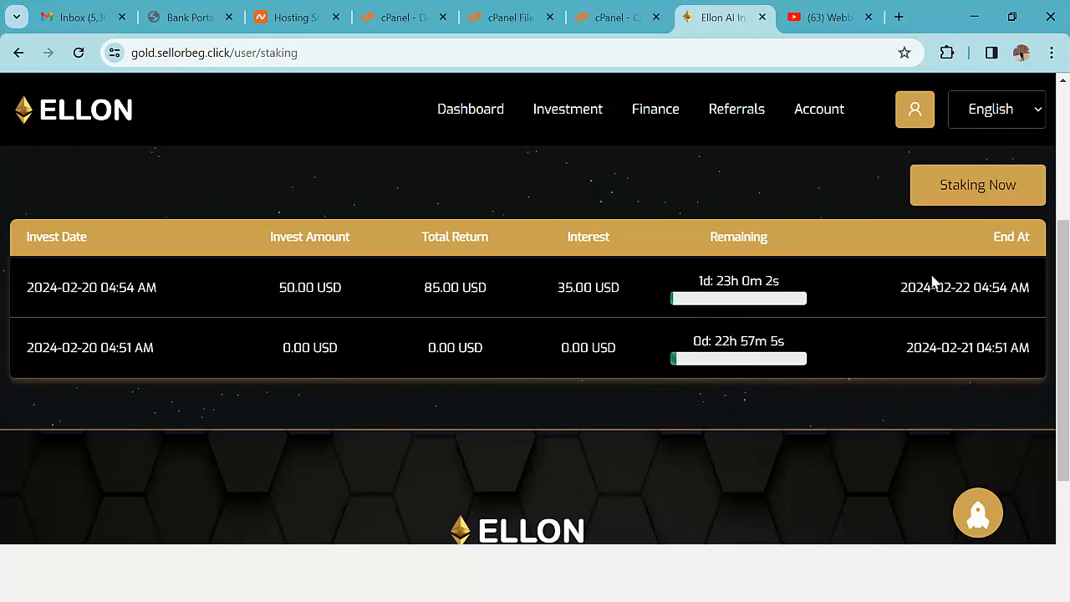
{"action": "left_click", "coordinate": [970, 202]}
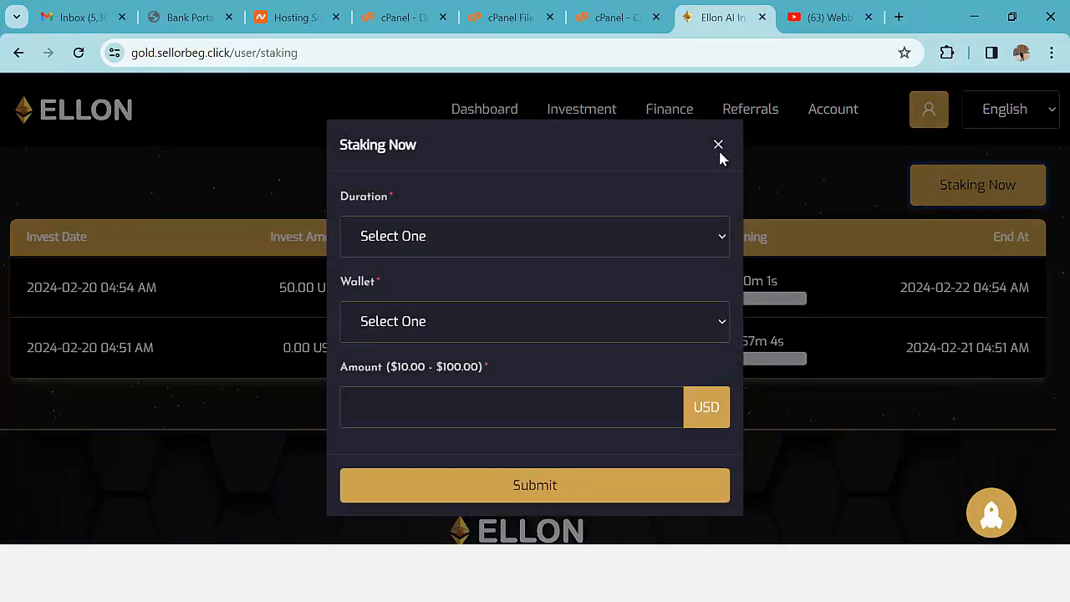
{"action": "left_click", "coordinate": [718, 145]}
- View My Pools from the Pool page, showing PoolFund3 with 200.00 USD invested
{"action": "mouse_move", "coordinate": [569, 109]}
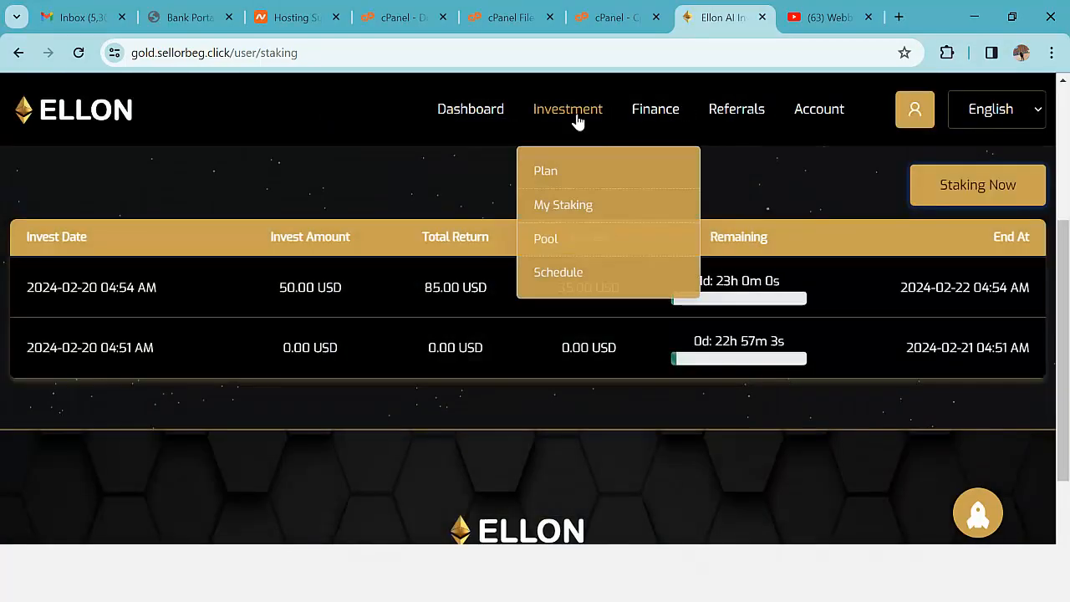
{"action": "left_click", "coordinate": [545, 239]}
{"action": "scroll", "coordinate": [746, 333], "scroll_direction": "down", "scroll_amount": 5}
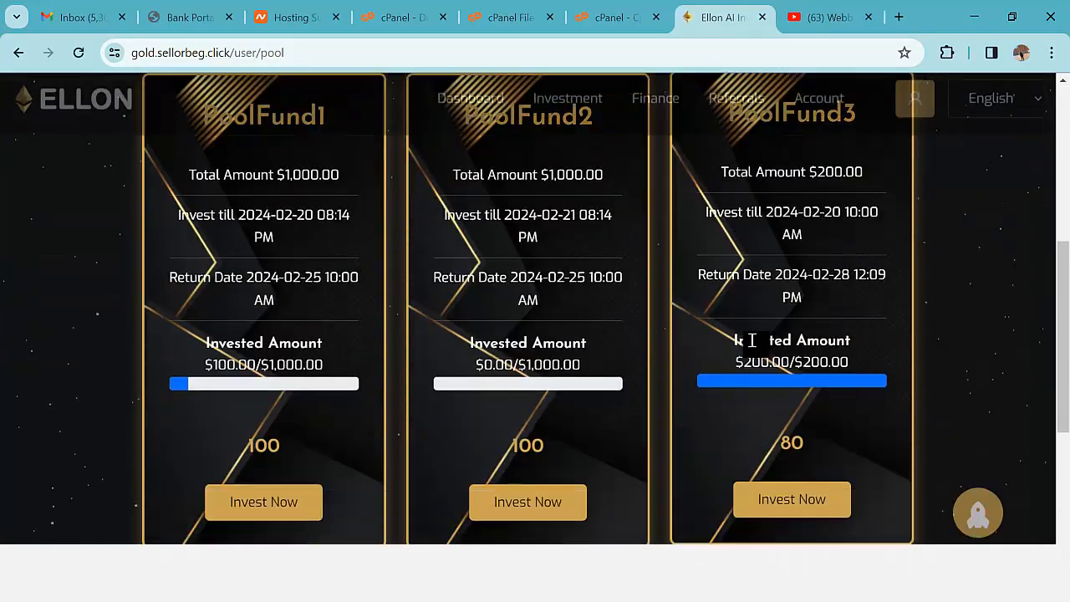
{"action": "scroll", "coordinate": [752, 340], "scroll_direction": "up", "scroll_amount": 3}
{"action": "left_click", "coordinate": [972, 274]}
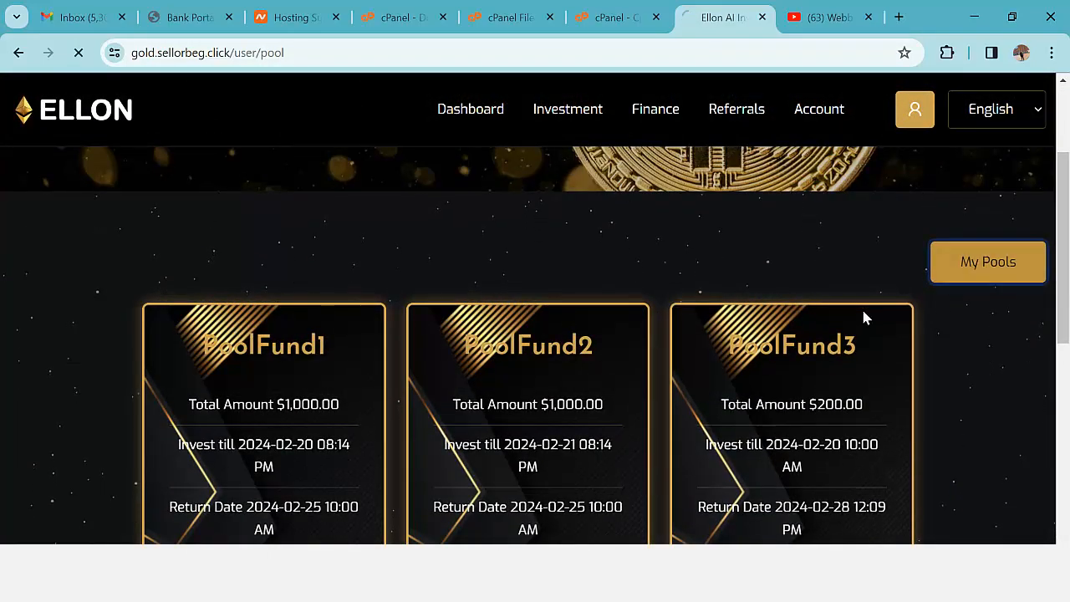
{"action": "scroll", "coordinate": [749, 355], "scroll_direction": "down", "scroll_amount": 3}
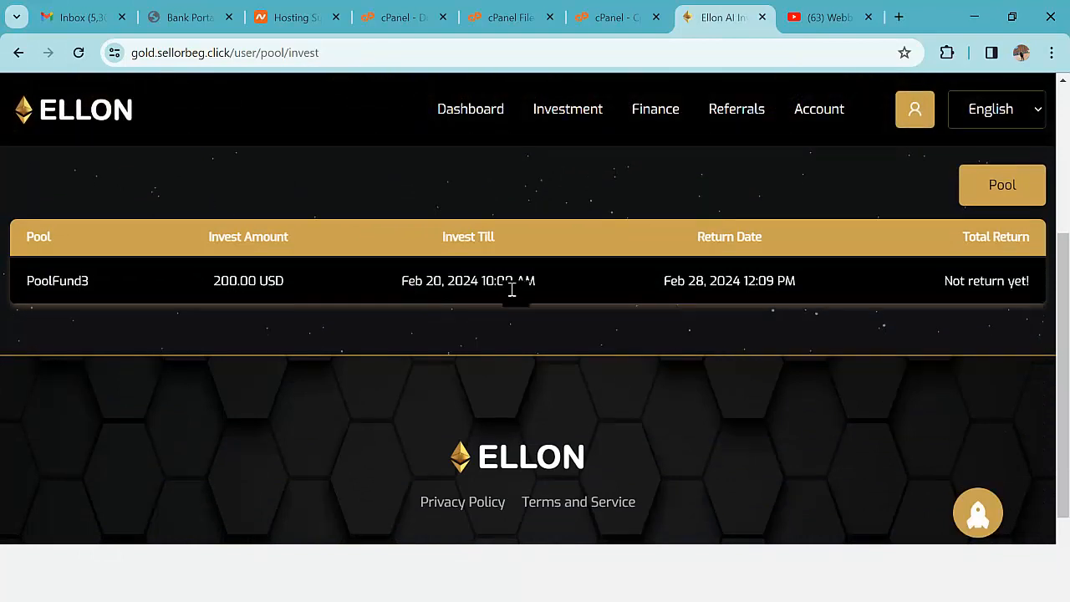
{"action": "left_click_drag", "start_coordinate": [427, 281], "coordinate": [495, 280]}
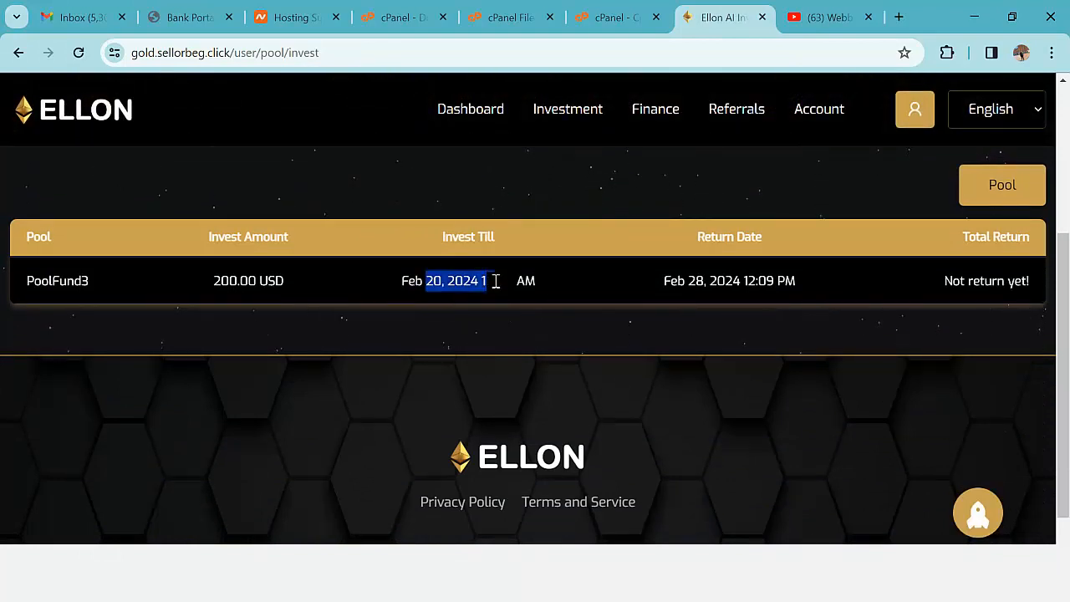
{"action": "scroll", "coordinate": [466, 367], "scroll_direction": "up", "scroll_amount": 3}
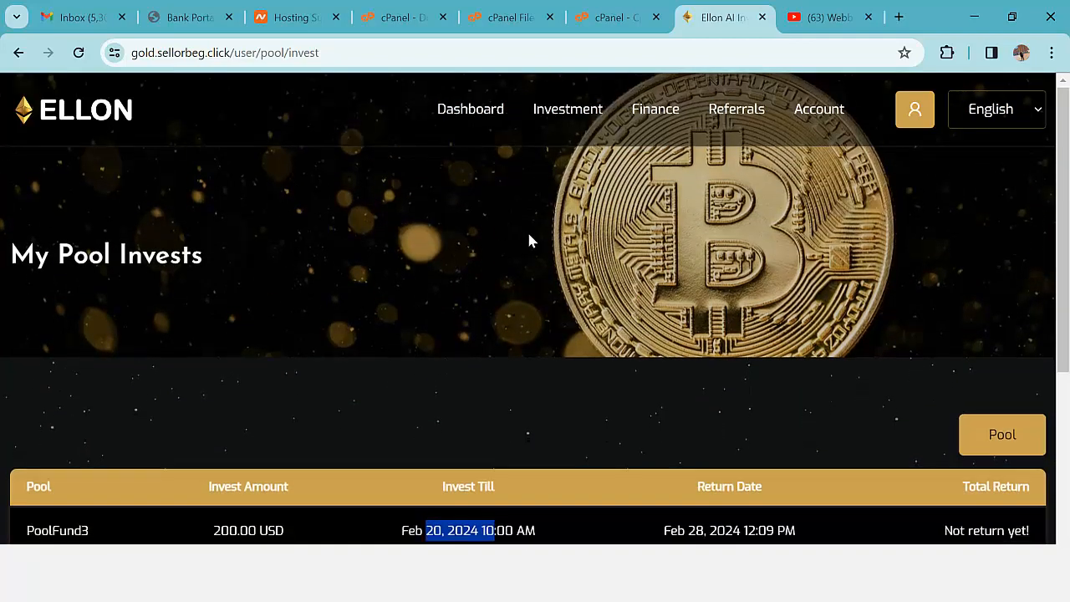
{"action": "scroll", "coordinate": [530, 240], "scroll_direction": "down", "scroll_amount": 3}
{"action": "scroll", "coordinate": [538, 242], "scroll_direction": "up", "scroll_amount": 3}
- Review the admin dashboard stats, including $250.00 invested this year and running, closed and interest totals
{"action": "left_click", "coordinate": [459, 127]}
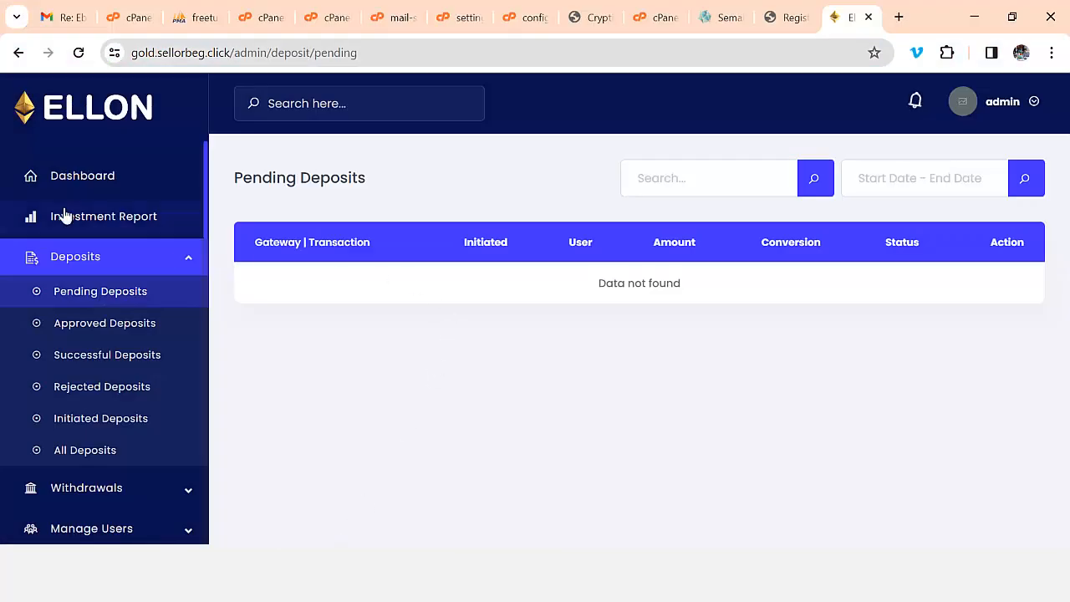
{"action": "left_click", "coordinate": [68, 179]}
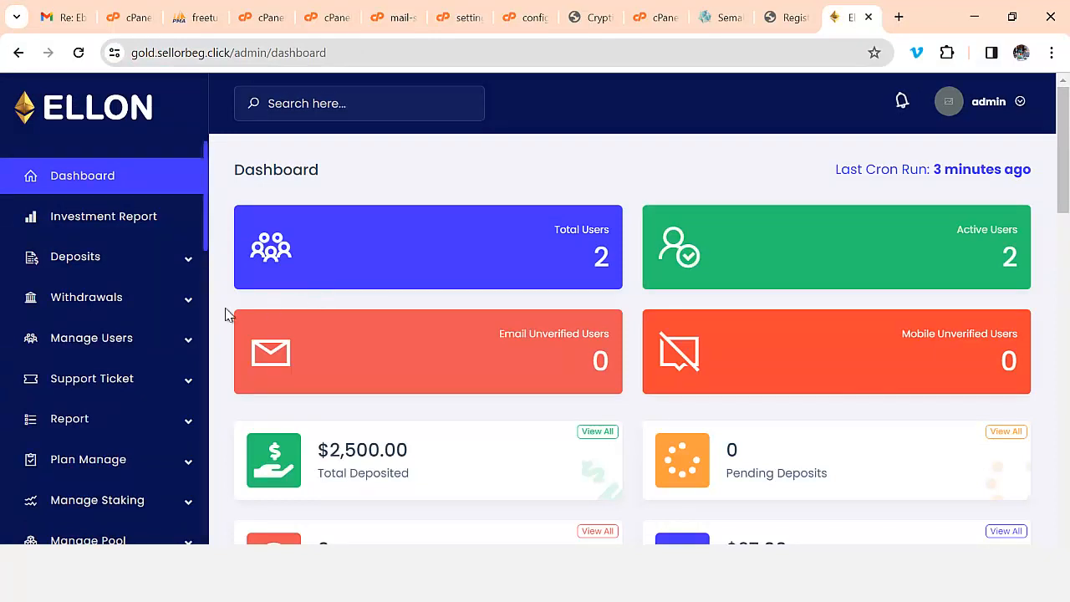
{"action": "scroll", "coordinate": [219, 326], "scroll_direction": "down", "scroll_amount": 1}
{"action": "scroll", "coordinate": [117, 309], "scroll_direction": "down", "scroll_amount": 2}
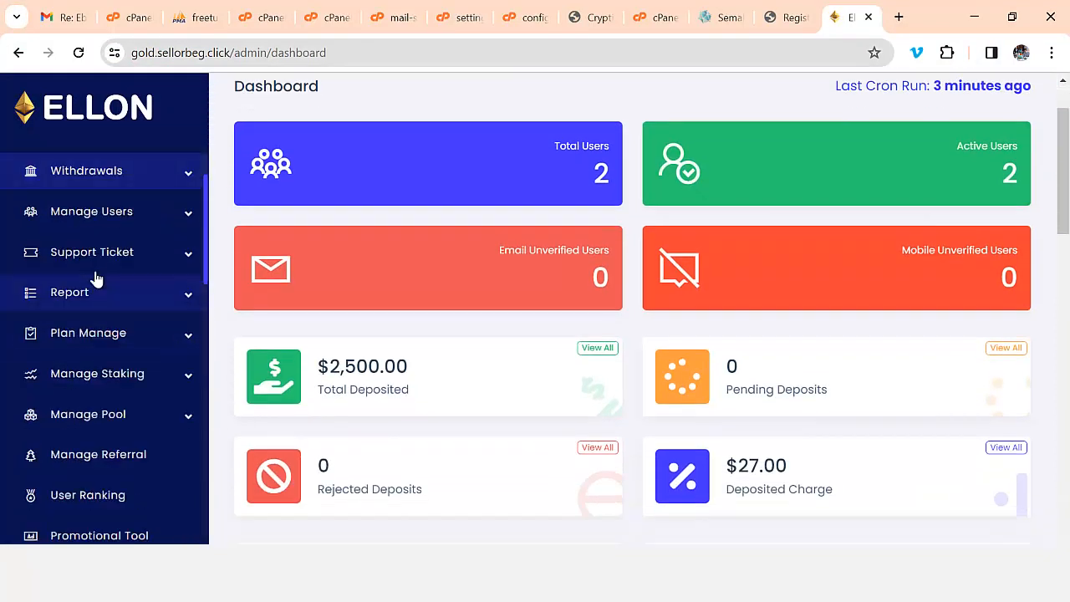
{"action": "scroll", "coordinate": [179, 236], "scroll_direction": "up", "scroll_amount": 3}
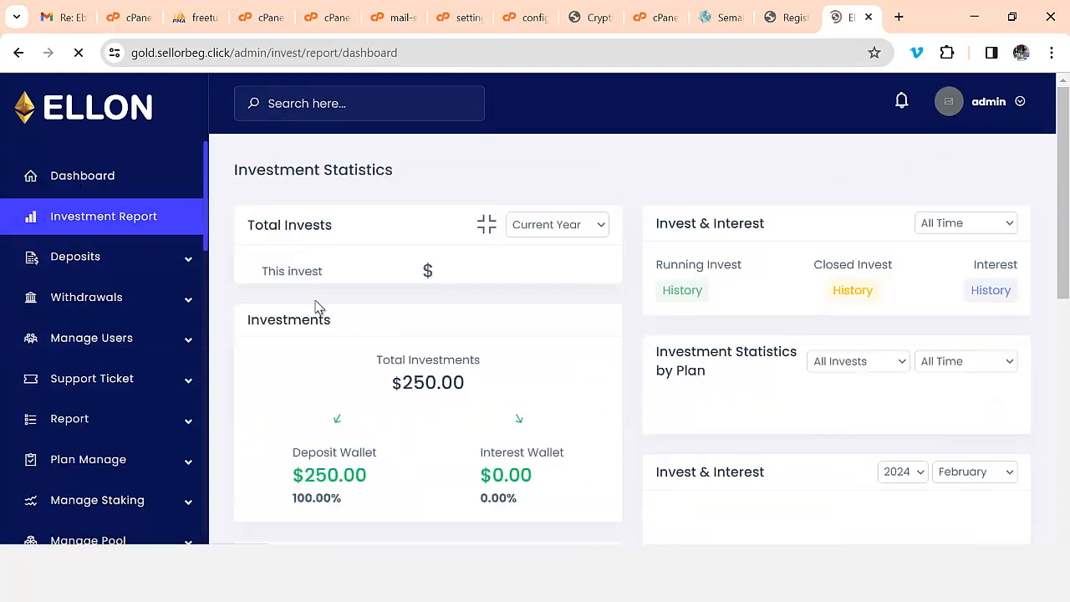
{"action": "scroll", "coordinate": [621, 268], "scroll_direction": "down", "scroll_amount": 1}
{"action": "scroll", "coordinate": [621, 267], "scroll_direction": "down", "scroll_amount": 10}
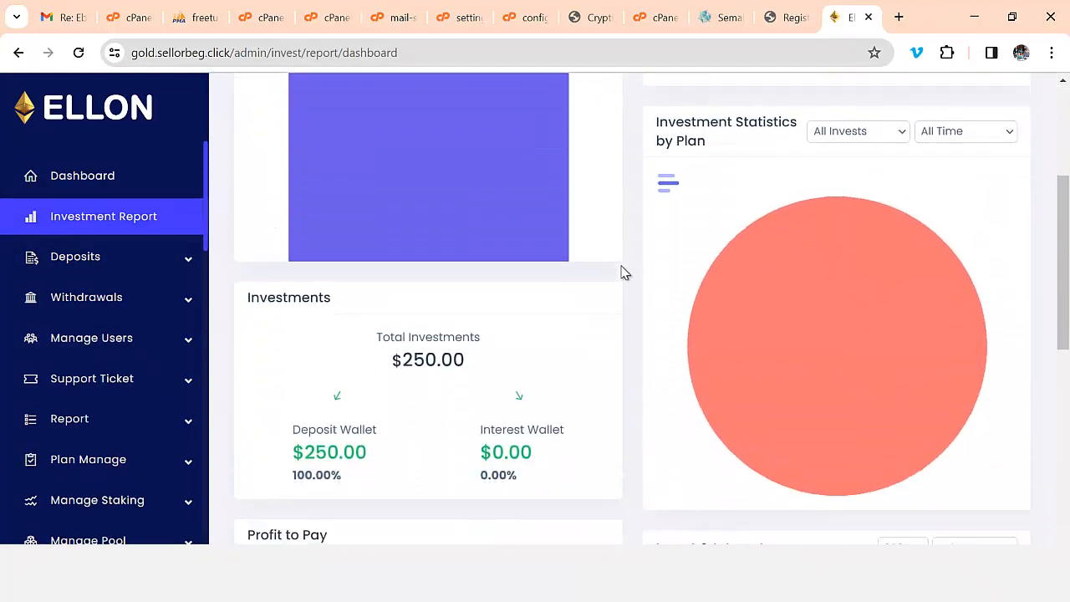
{"action": "scroll", "coordinate": [829, 399], "scroll_direction": "up", "scroll_amount": 10}
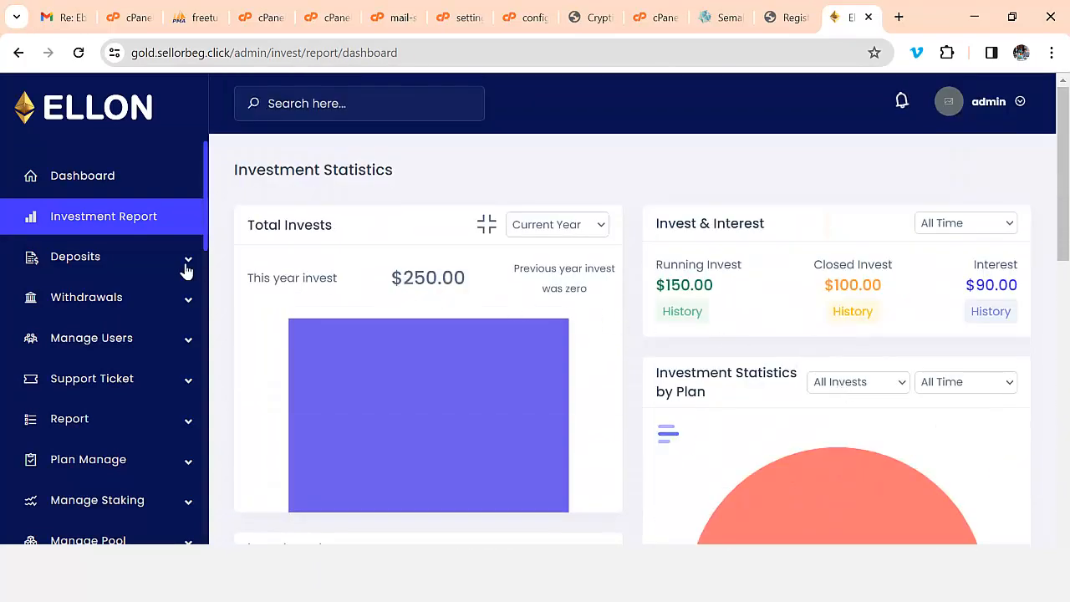
{"action": "left_click", "coordinate": [112, 258]}
- Confirm no pending deposits and check the two approved USDT TRC20 manual deposits
{"action": "left_click", "coordinate": [103, 295]}
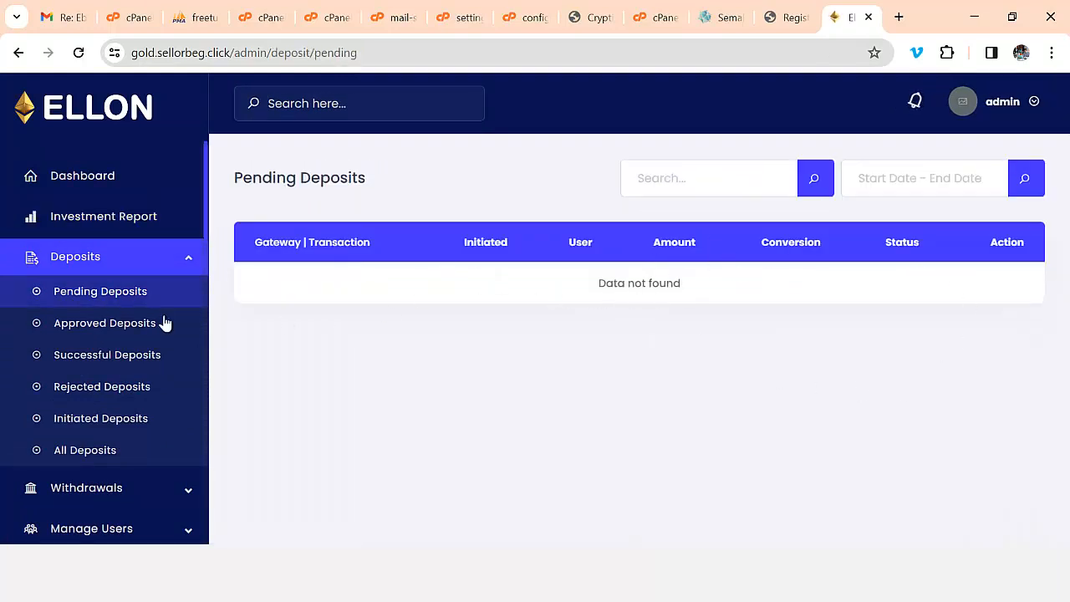
{"action": "left_click", "coordinate": [115, 328]}
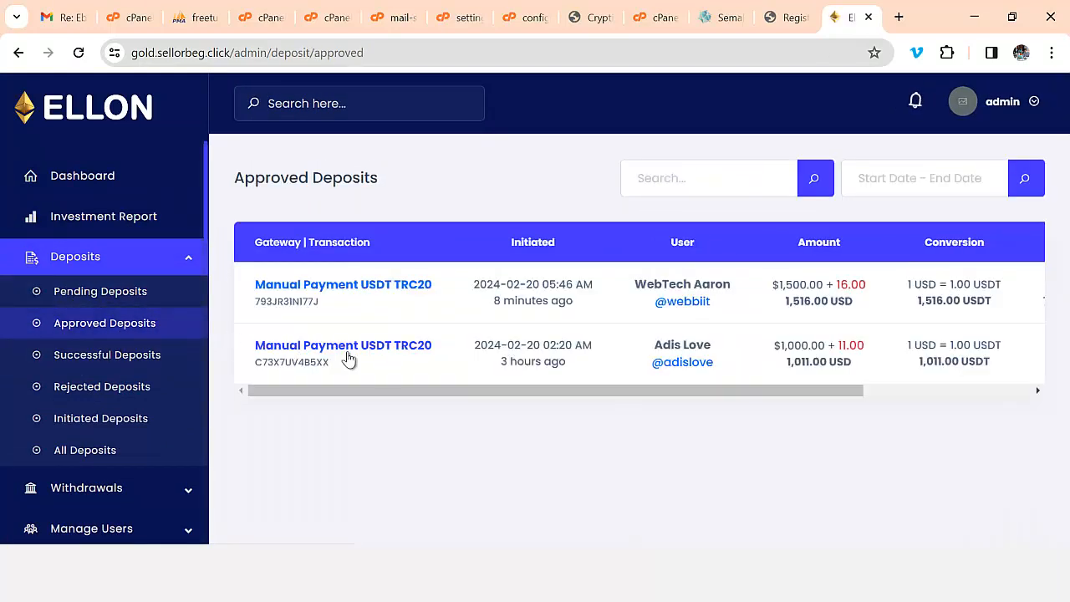
{"action": "left_click_drag", "start_coordinate": [481, 383], "coordinate": [664, 387]}
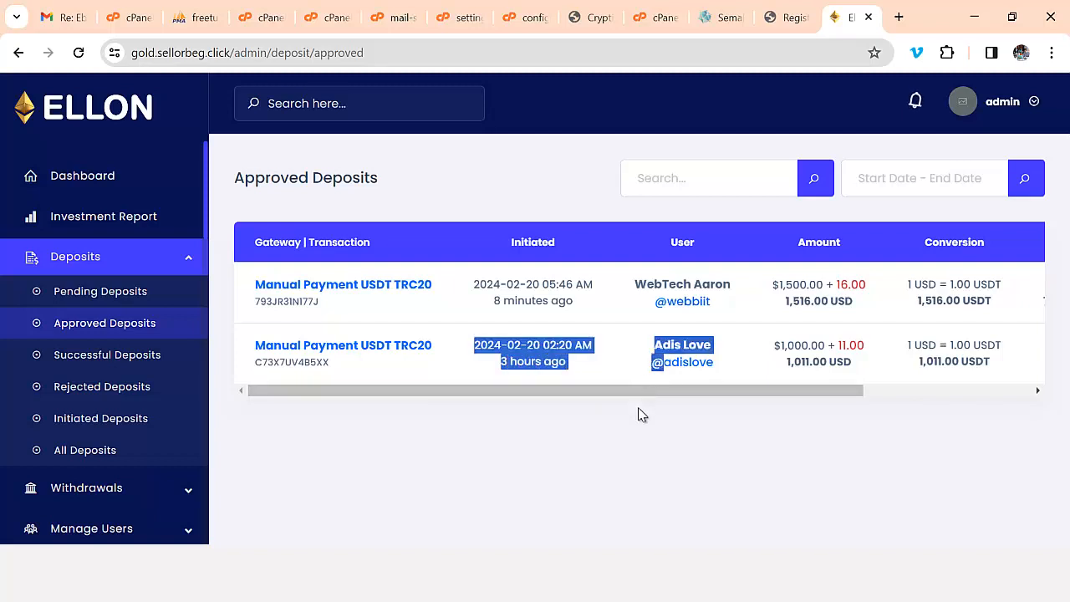
{"action": "left_click", "coordinate": [640, 413]}
{"action": "left_click_drag", "start_coordinate": [643, 391], "coordinate": [593, 399]}
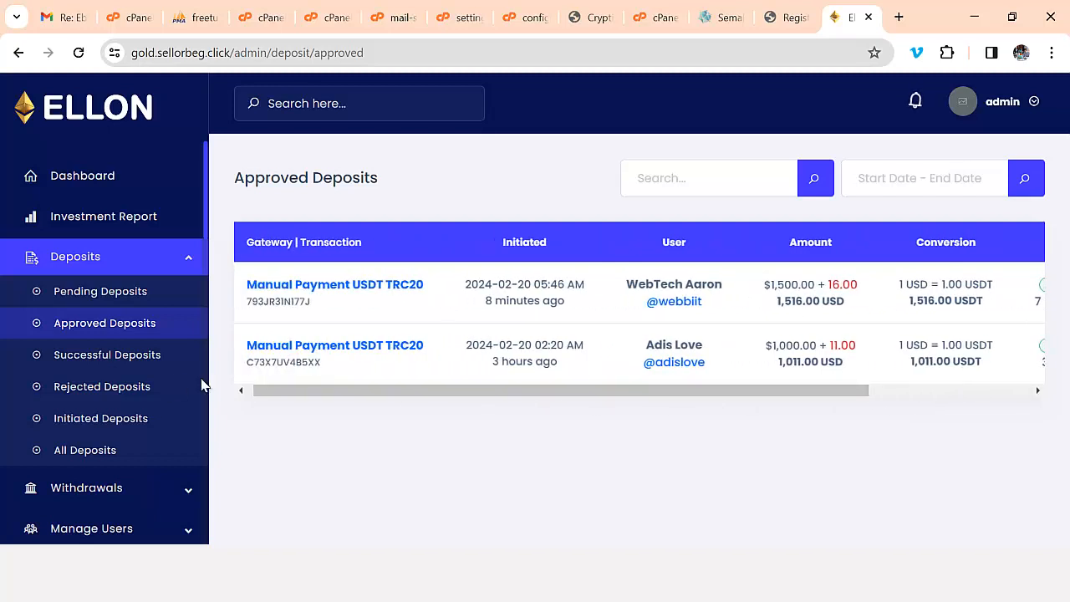
- Confirm the Rejected Deposits list is empty, then open the Active Users list
{"action": "left_click", "coordinate": [182, 358]}
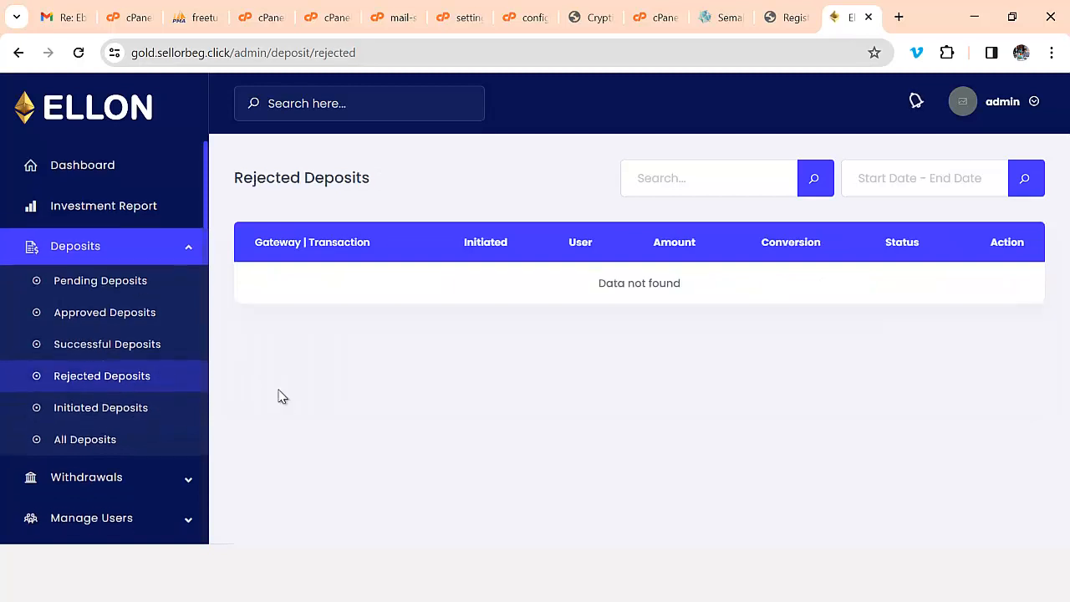
{"action": "scroll", "coordinate": [201, 404], "scroll_direction": "down", "scroll_amount": 3}
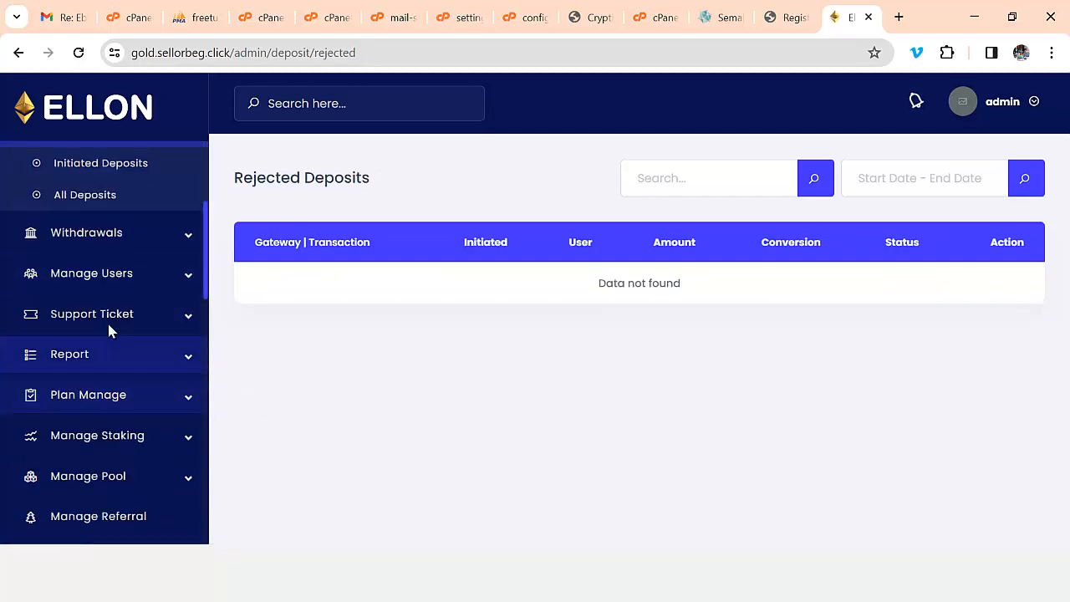
{"action": "left_click", "coordinate": [110, 278]}
{"action": "left_click", "coordinate": [95, 309]}
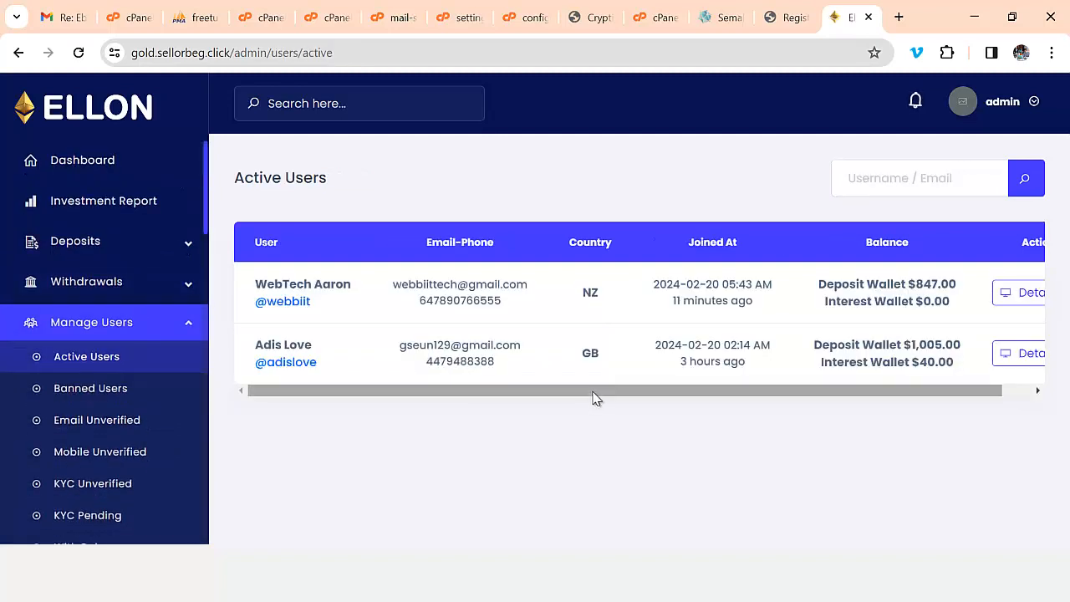
- Open the $1,005 user's details and log in as that user to view their dashboard
{"action": "left_click_drag", "start_coordinate": [596, 398], "coordinate": [864, 404]}
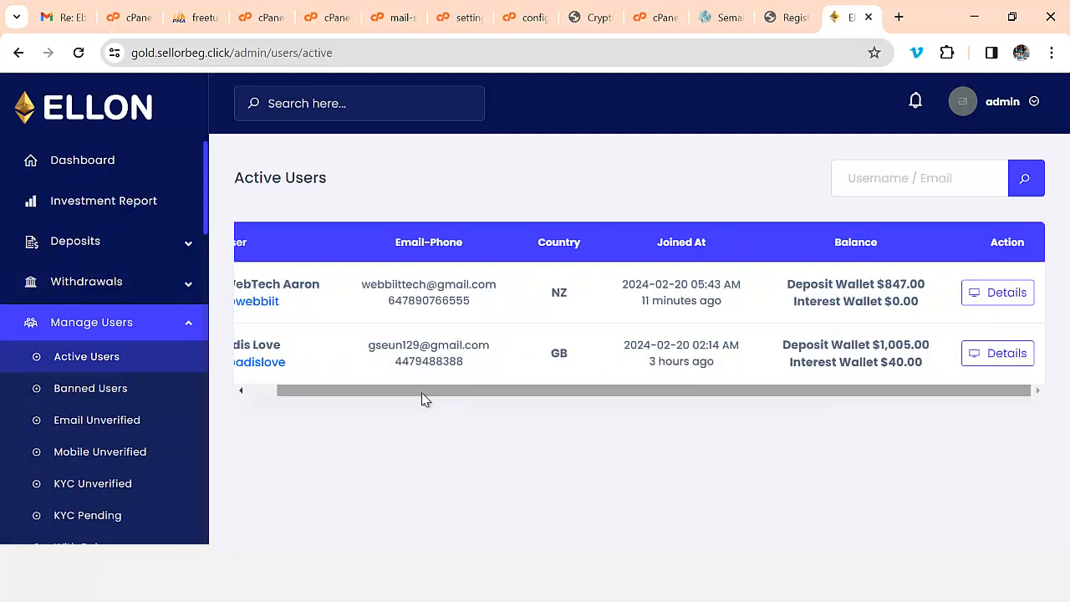
{"action": "left_click_drag", "start_coordinate": [423, 398], "coordinate": [349, 399]}
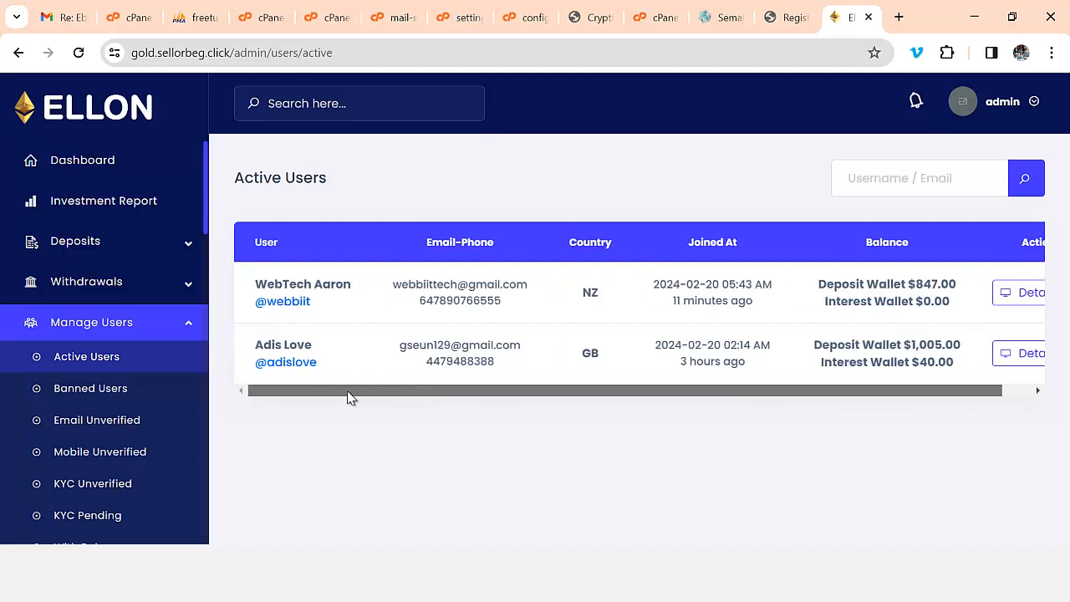
{"action": "left_click", "coordinate": [1019, 357]}
{"action": "scroll", "coordinate": [790, 368], "scroll_direction": "down", "scroll_amount": 3}
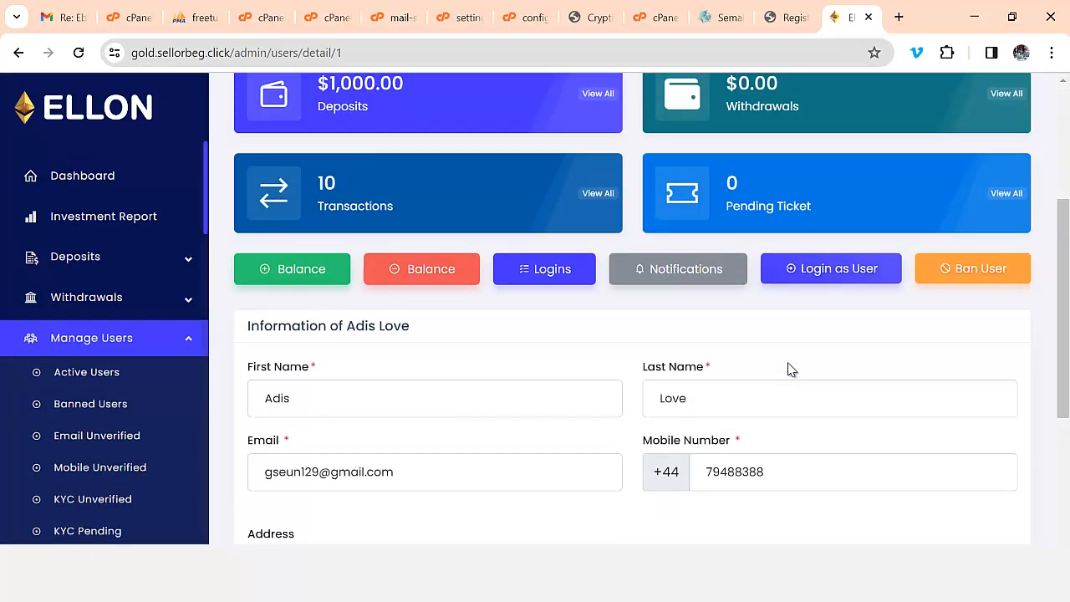
{"action": "left_click", "coordinate": [853, 268]}
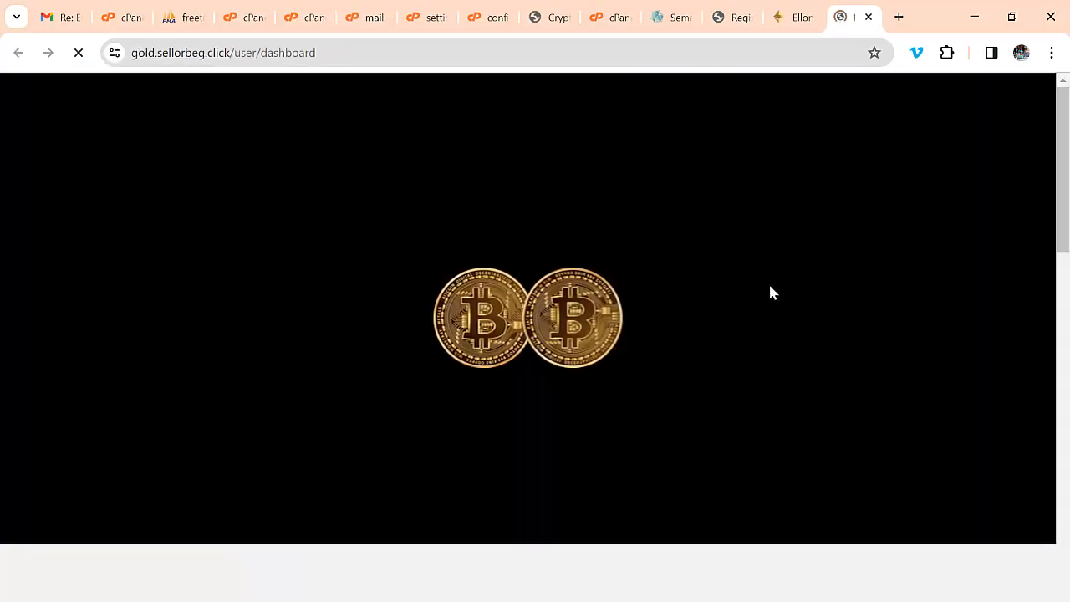
{"action": "scroll", "coordinate": [661, 284], "scroll_direction": "down", "scroll_amount": 3}
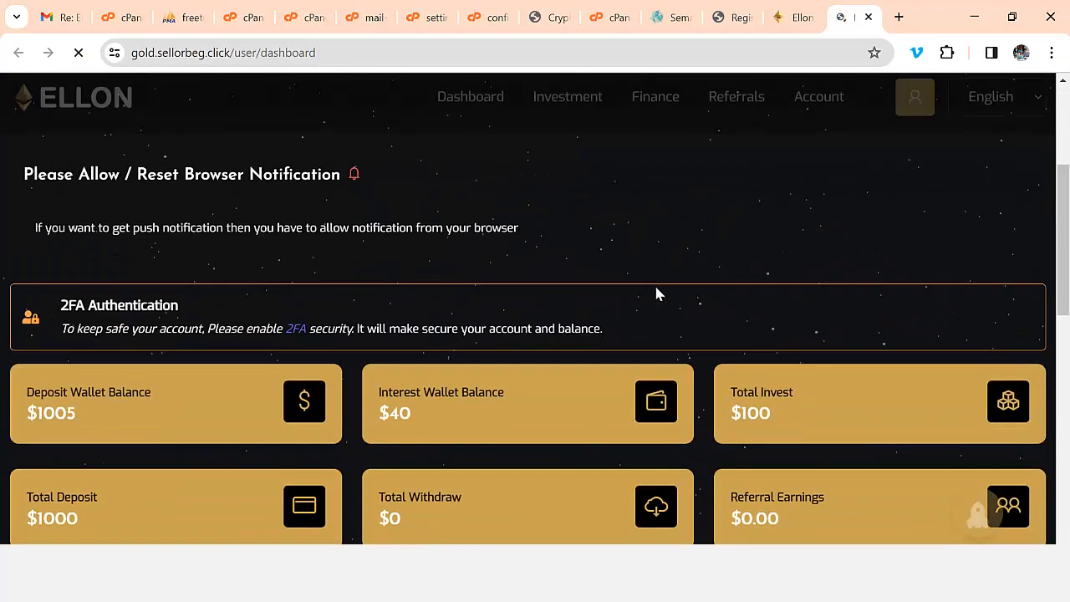
{"action": "scroll", "coordinate": [636, 359], "scroll_direction": "up", "scroll_amount": 1}
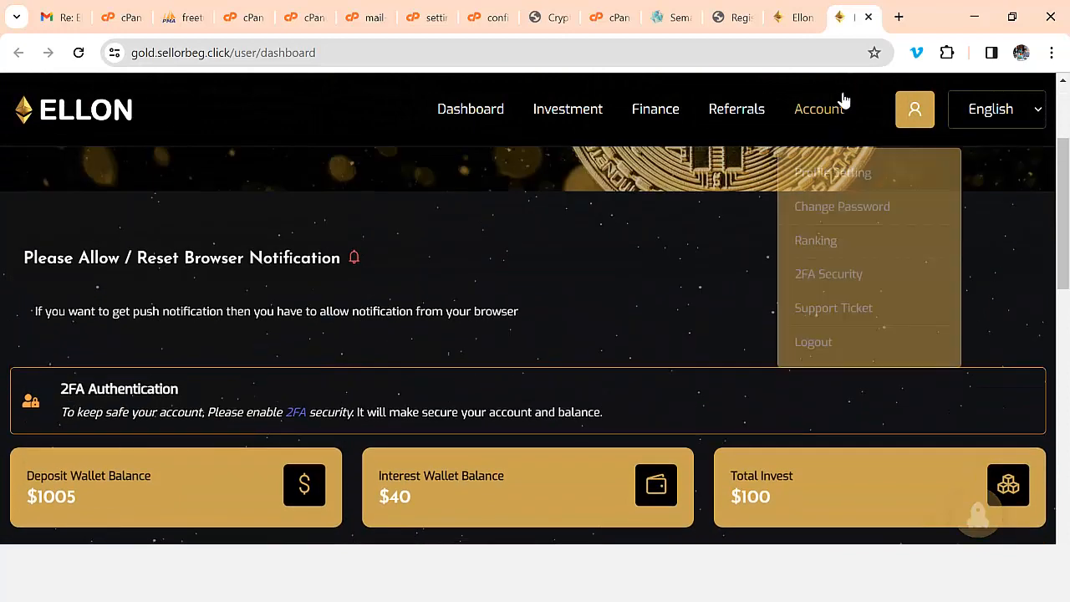
{"action": "left_click", "coordinate": [870, 18]}
- Review the notifications sent to this user, then return to their detail page
{"action": "scroll", "coordinate": [759, 351], "scroll_direction": "up", "scroll_amount": 1}
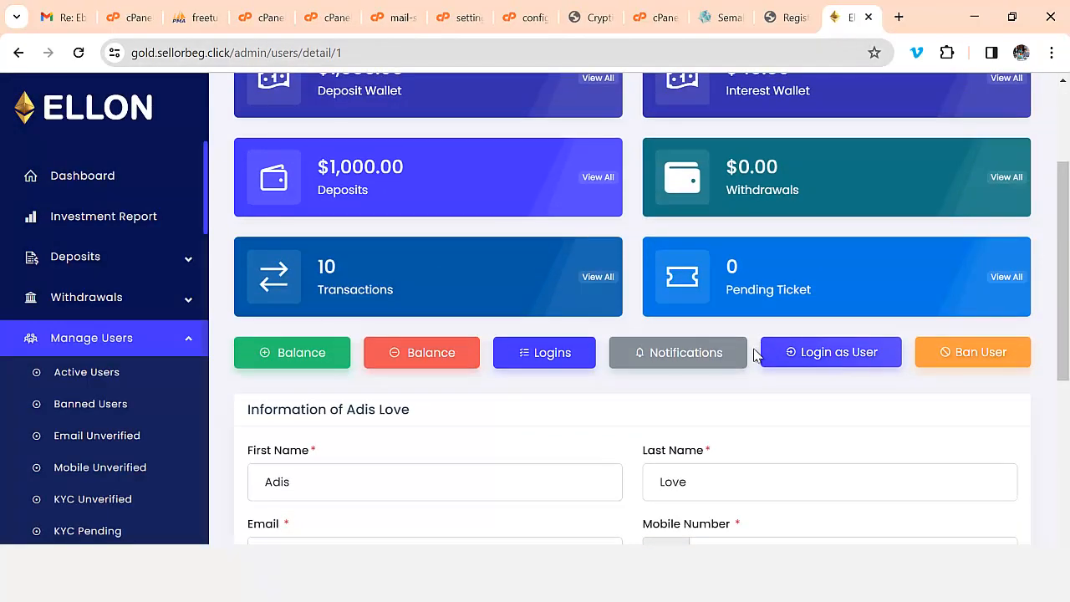
{"action": "left_click", "coordinate": [690, 352]}
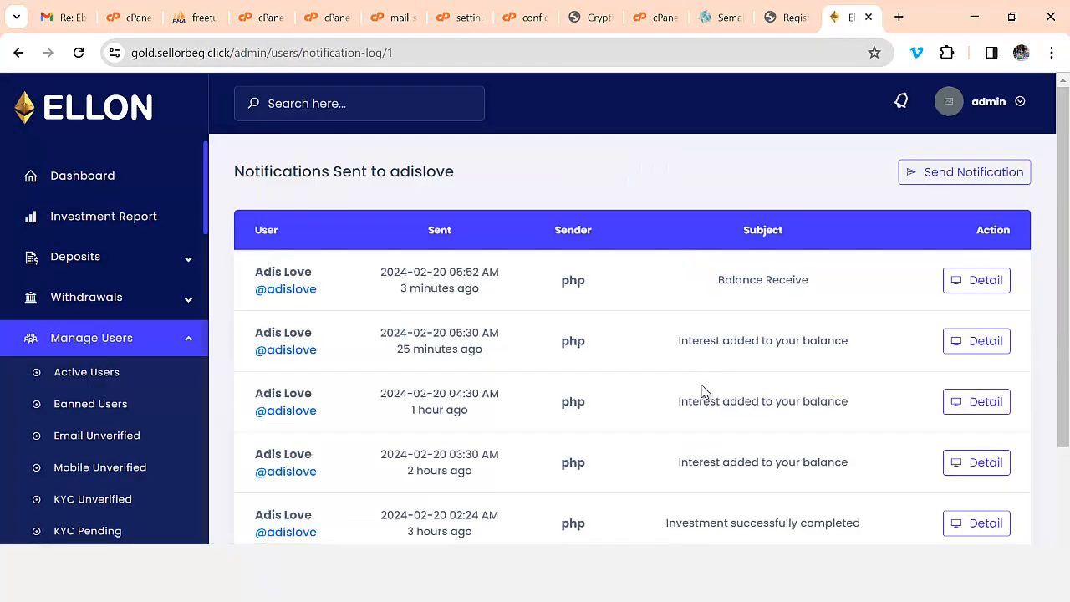
{"action": "scroll", "coordinate": [702, 391], "scroll_direction": "down", "scroll_amount": 1}
{"action": "scroll", "coordinate": [901, 359], "scroll_direction": "up", "scroll_amount": 2}
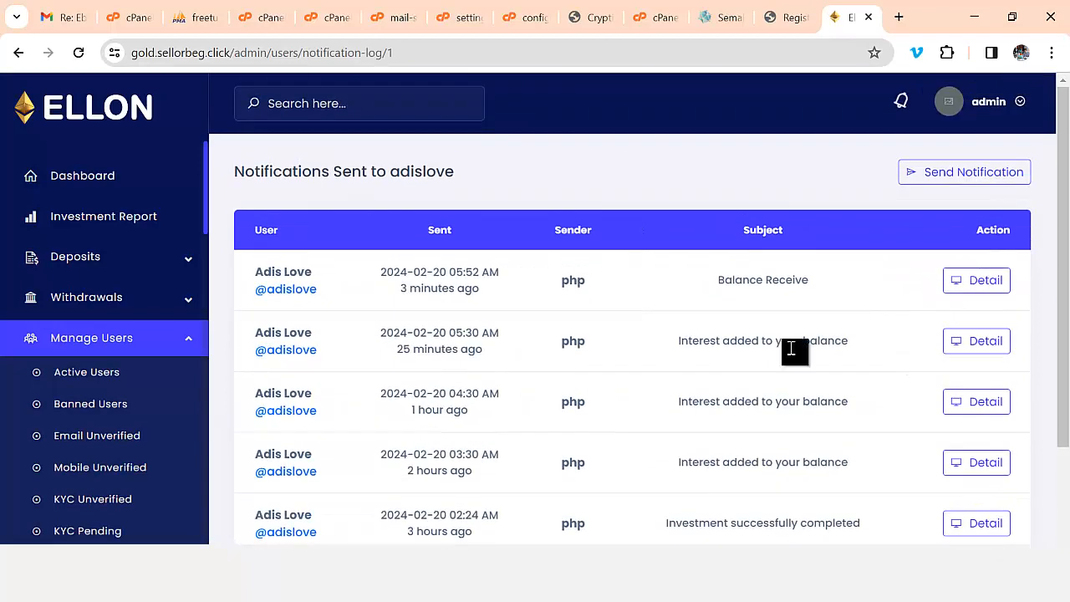
{"action": "scroll", "coordinate": [478, 438], "scroll_direction": "down", "scroll_amount": 2}
{"action": "scroll", "coordinate": [537, 401], "scroll_direction": "up", "scroll_amount": 2}
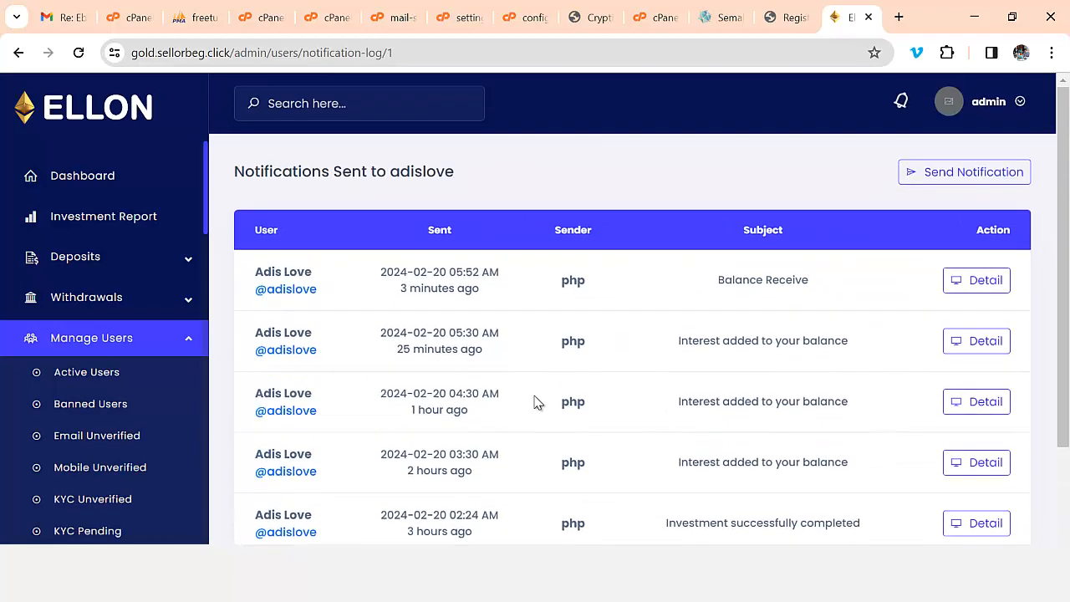
{"action": "left_click", "coordinate": [18, 53]}
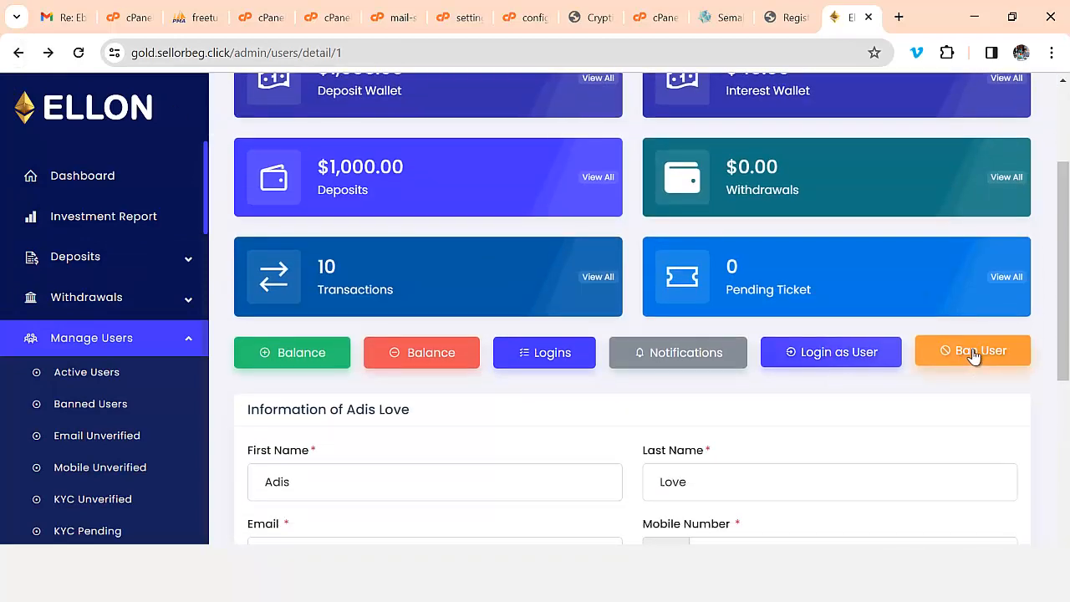
- Dismiss the Ban form, then enter 1000 for the Deposit Wallet in Add Balance
{"action": "left_click", "coordinate": [973, 350]}
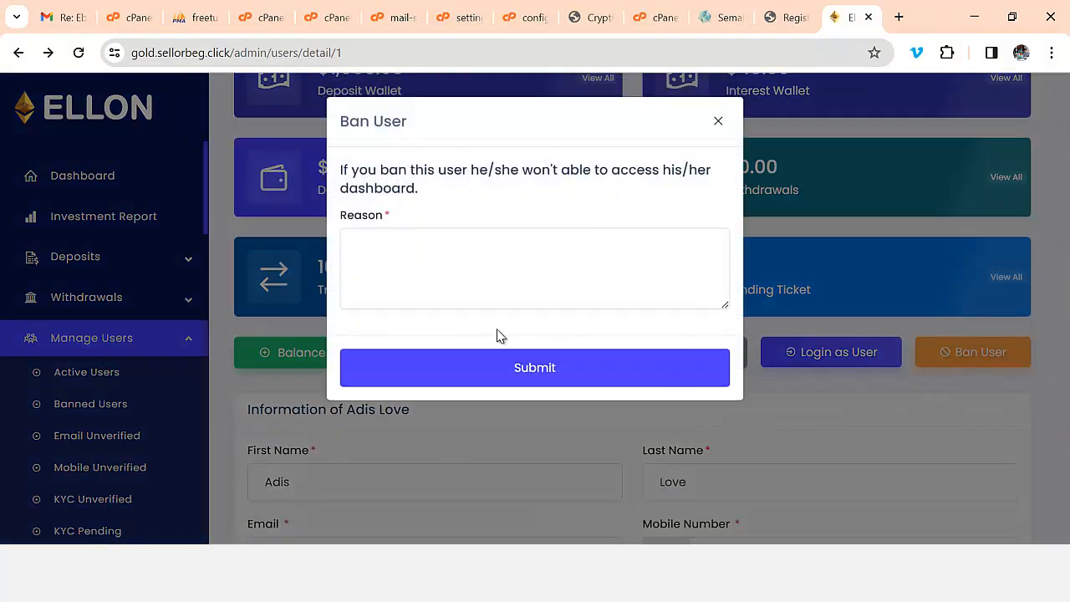
{"action": "left_click", "coordinate": [719, 123]}
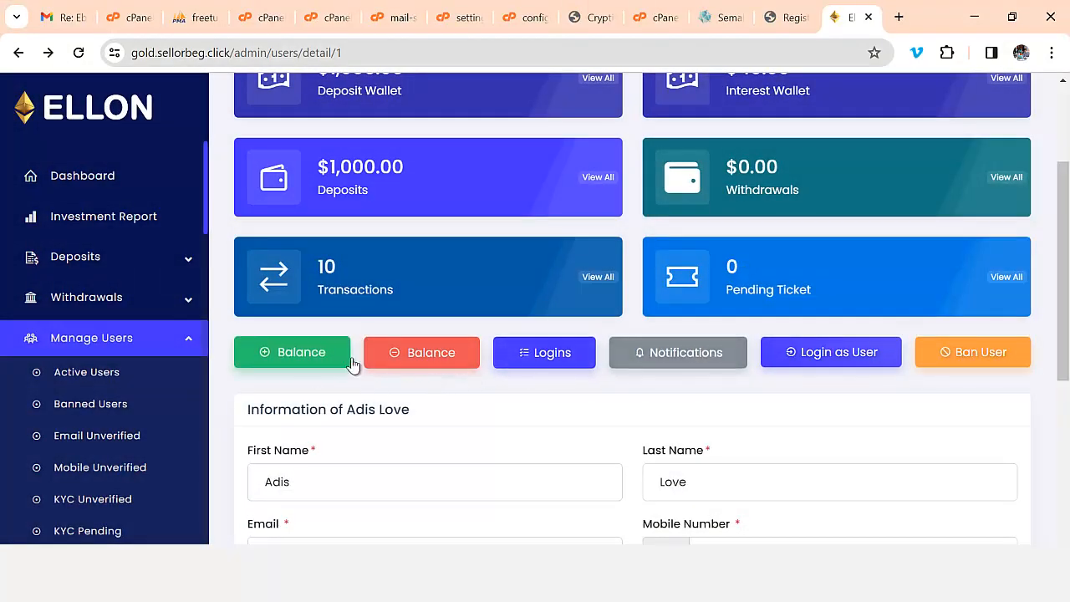
{"action": "scroll", "coordinate": [368, 355], "scroll_direction": "down", "scroll_amount": 1}
{"action": "left_click", "coordinate": [310, 270]}
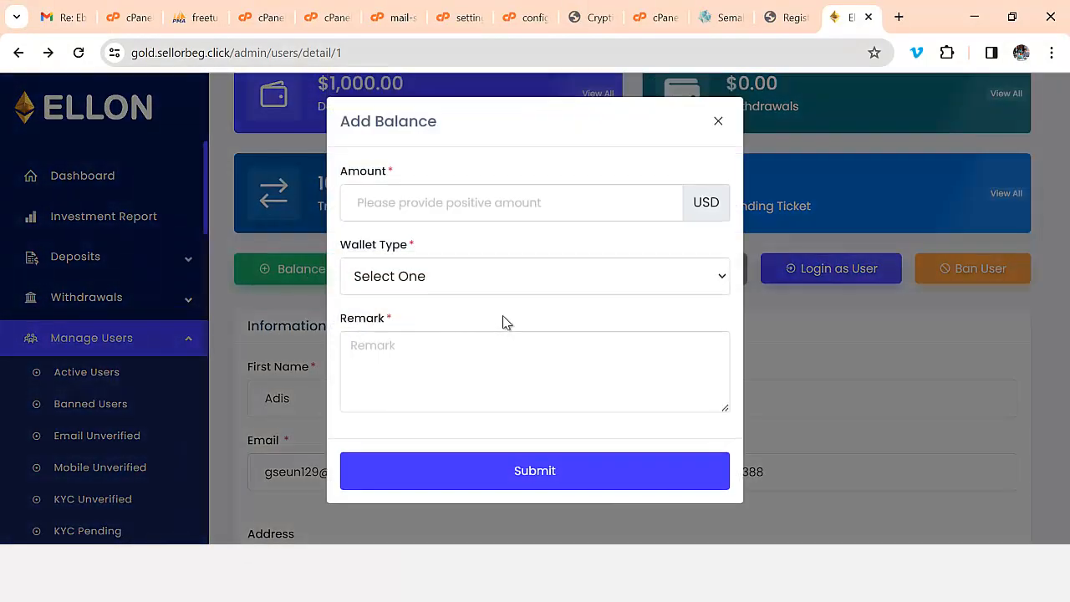
{"action": "left_click", "coordinate": [478, 209]}
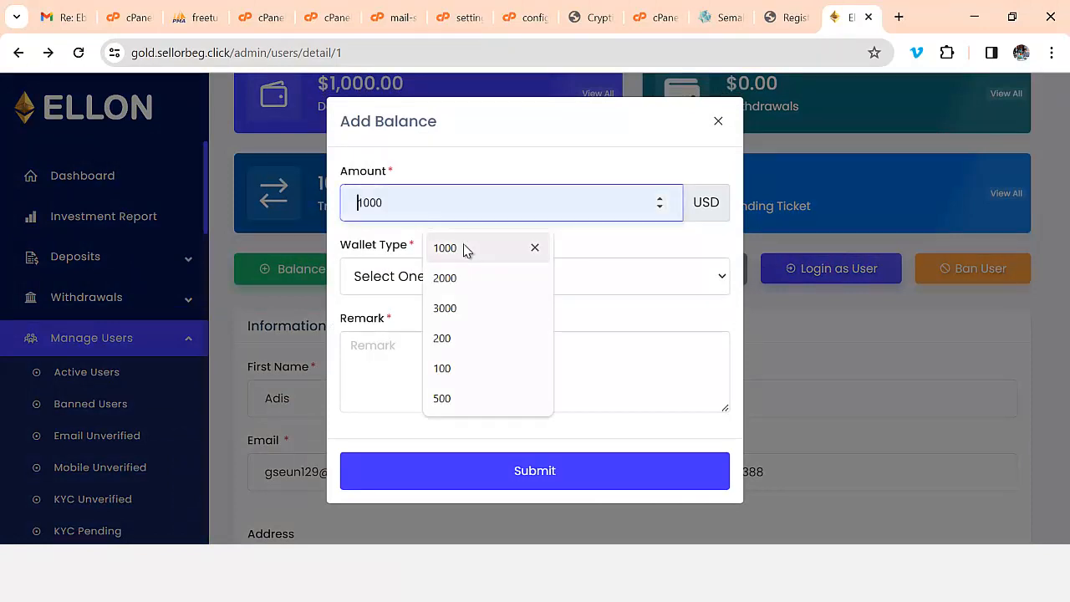
{"action": "left_click", "coordinate": [466, 249]}
{"action": "left_click", "coordinate": [445, 288]}
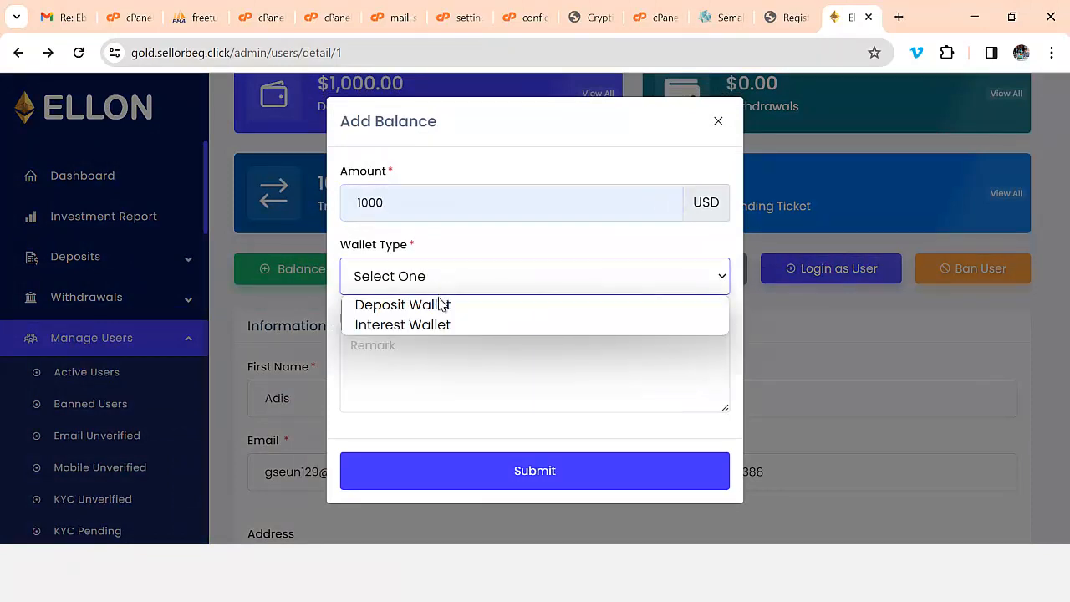
{"action": "left_click", "coordinate": [443, 304]}
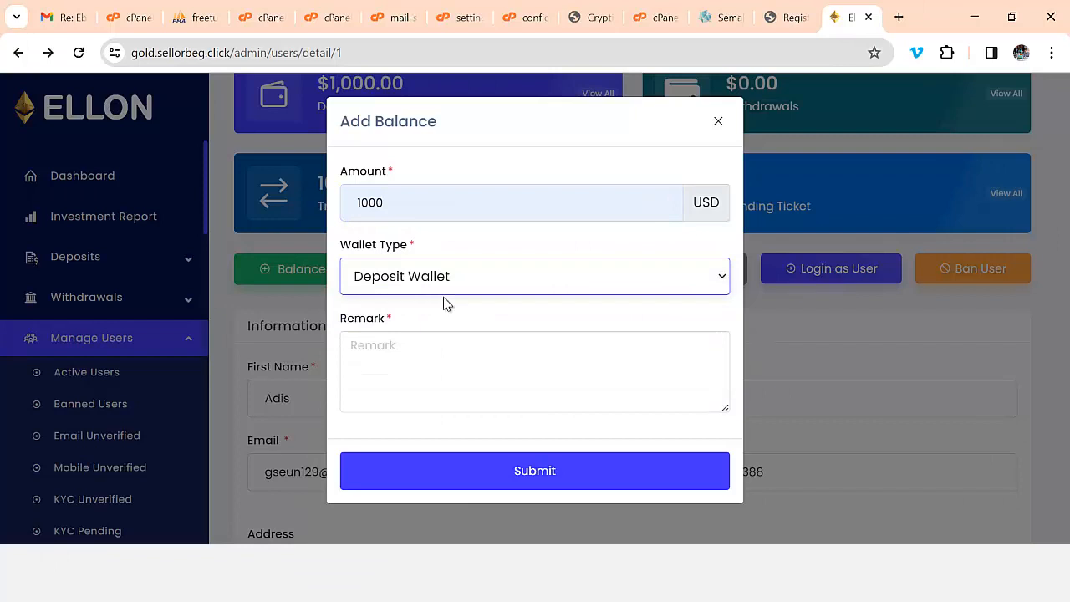
- Correct the remark to 'deposited' and submit, raising the deposit wallet to $2,005.00
{"action": "left_click", "coordinate": [418, 366]}
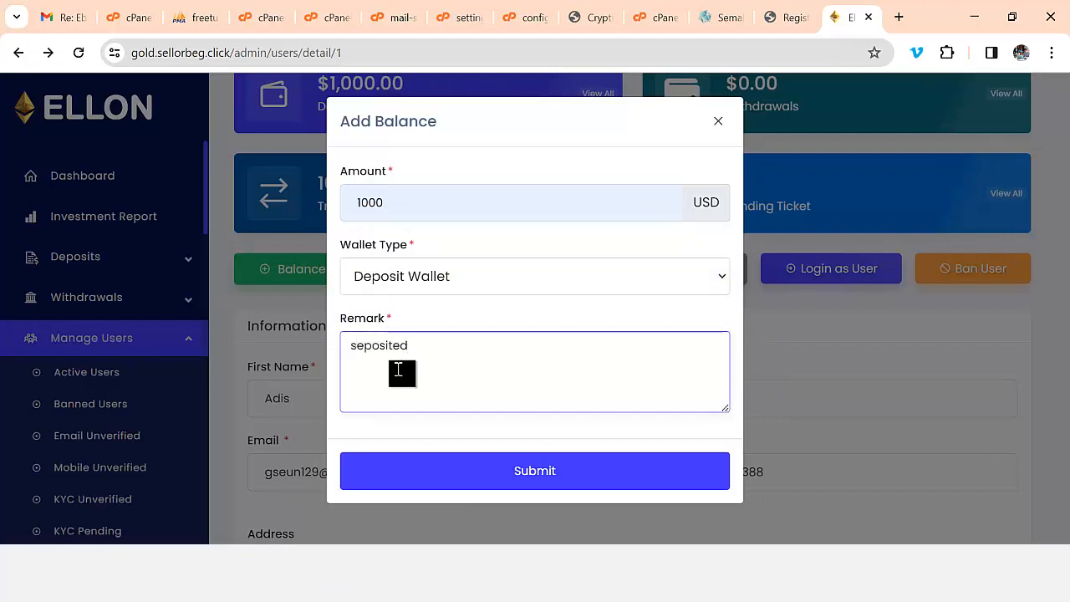
{"action": "left_click", "coordinate": [357, 343]}
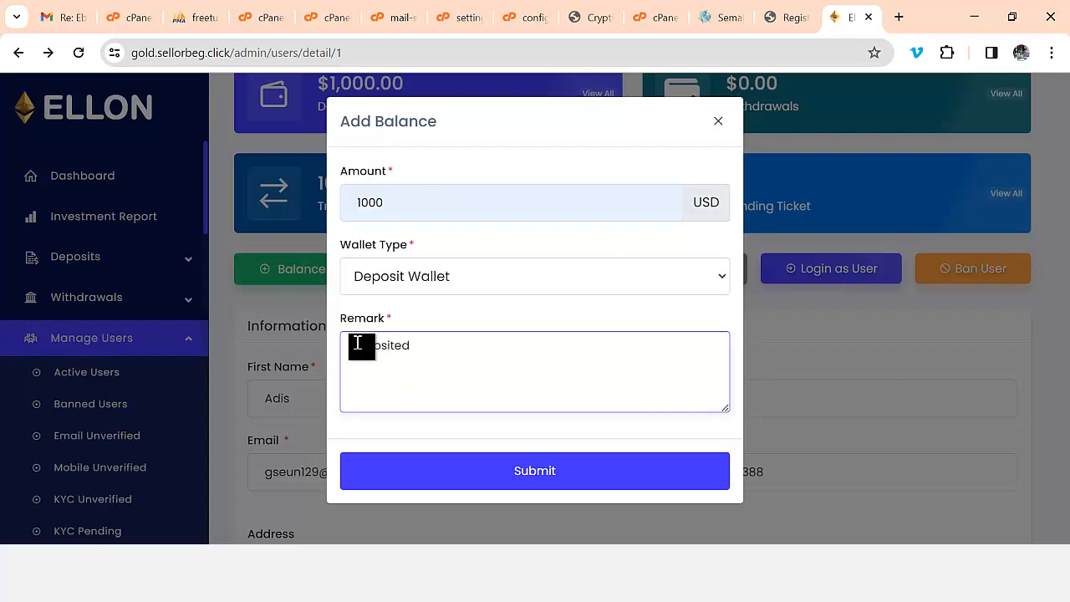
{"action": "key", "text": "Delete"}
{"action": "type", "text": "d"}
{"action": "left_click", "coordinate": [515, 480]}
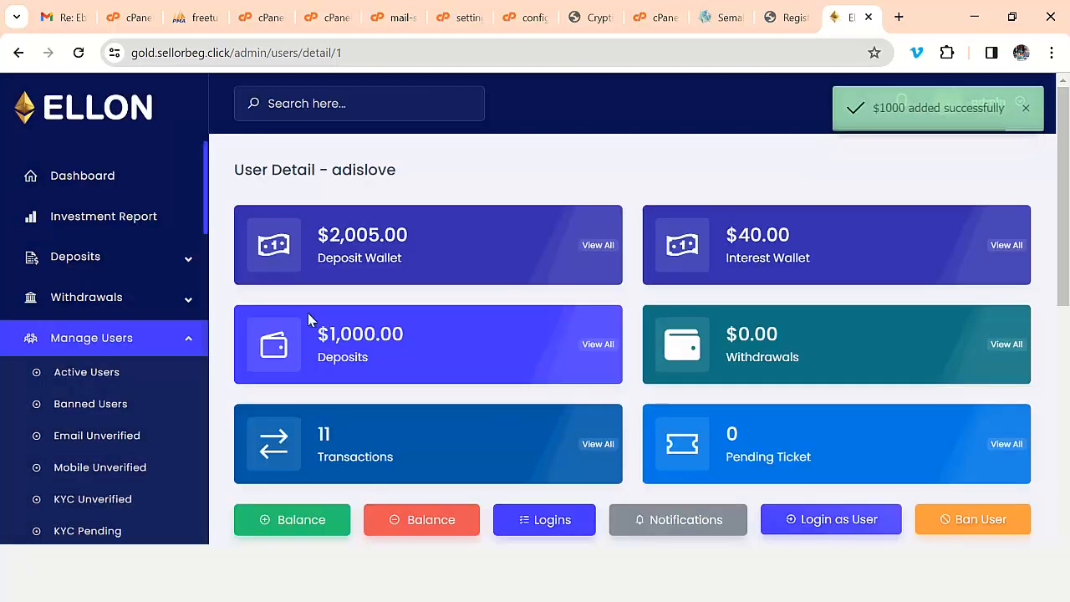
{"action": "scroll", "coordinate": [753, 347], "scroll_direction": "down", "scroll_amount": 1}
{"action": "scroll", "coordinate": [753, 351], "scroll_direction": "down", "scroll_amount": 5}
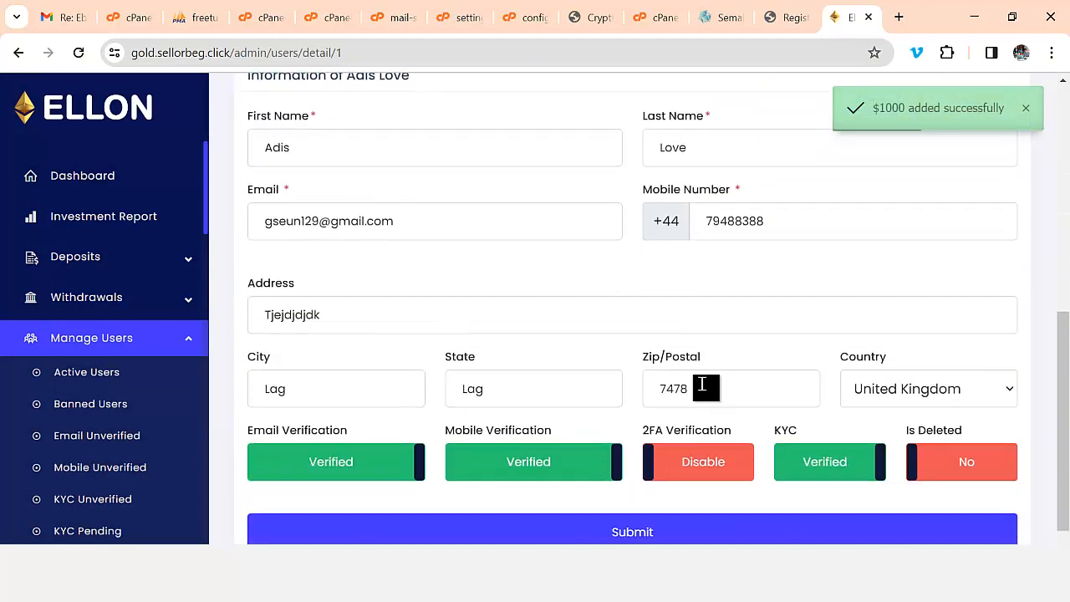
- Look over the updated user details, then open All Users showing $847.00 and $2,005.00 wallets
{"action": "scroll", "coordinate": [694, 388], "scroll_direction": "down", "scroll_amount": 1}
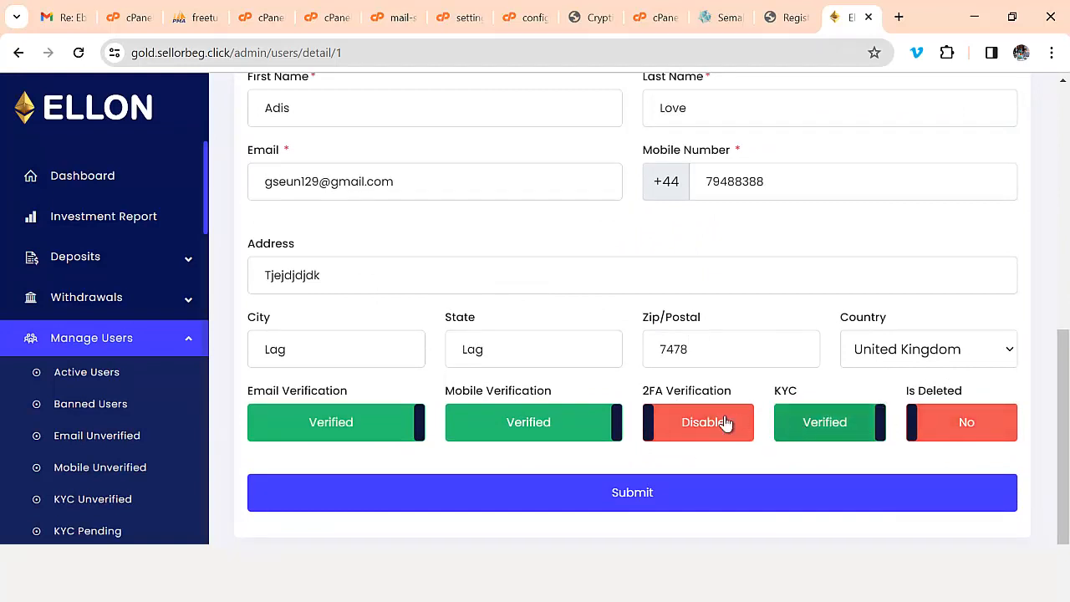
{"action": "scroll", "coordinate": [573, 435], "scroll_direction": "up", "scroll_amount": 1}
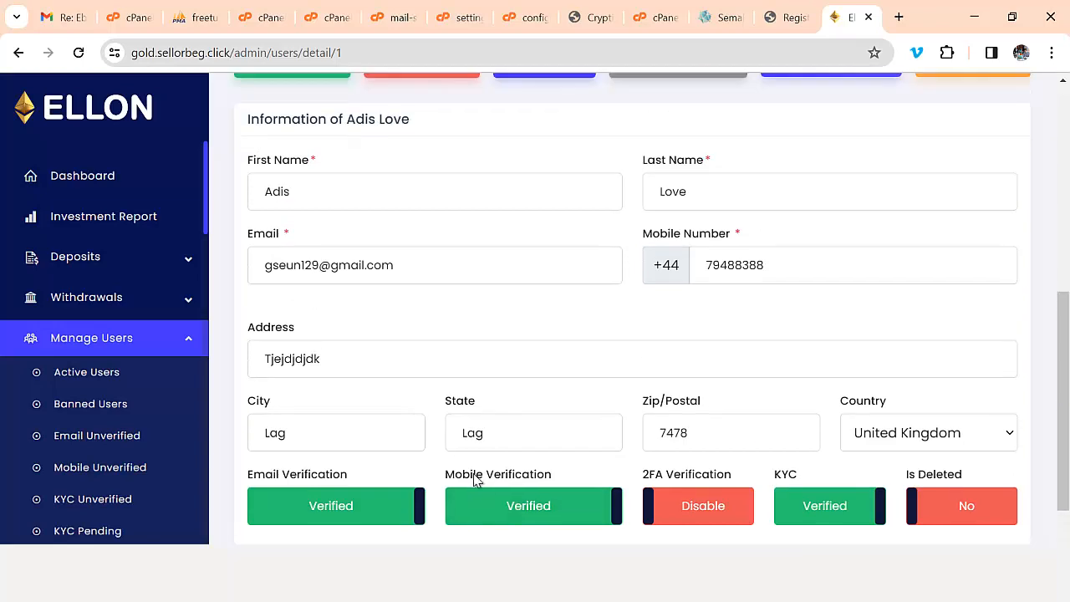
{"action": "scroll", "coordinate": [707, 425], "scroll_direction": "up", "scroll_amount": 5}
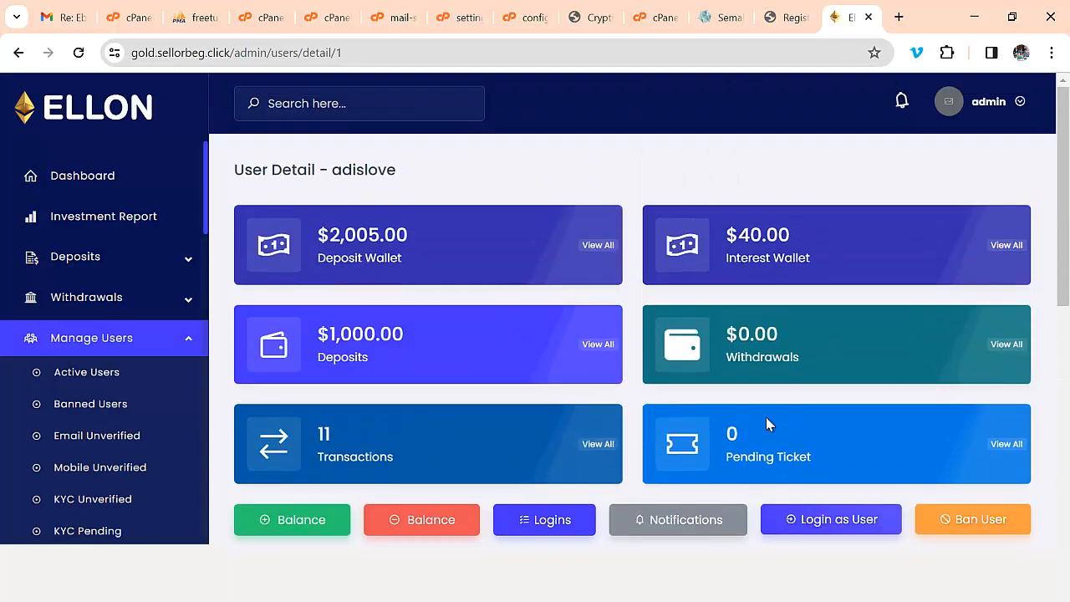
{"action": "scroll", "coordinate": [530, 459], "scroll_direction": "down", "scroll_amount": 2}
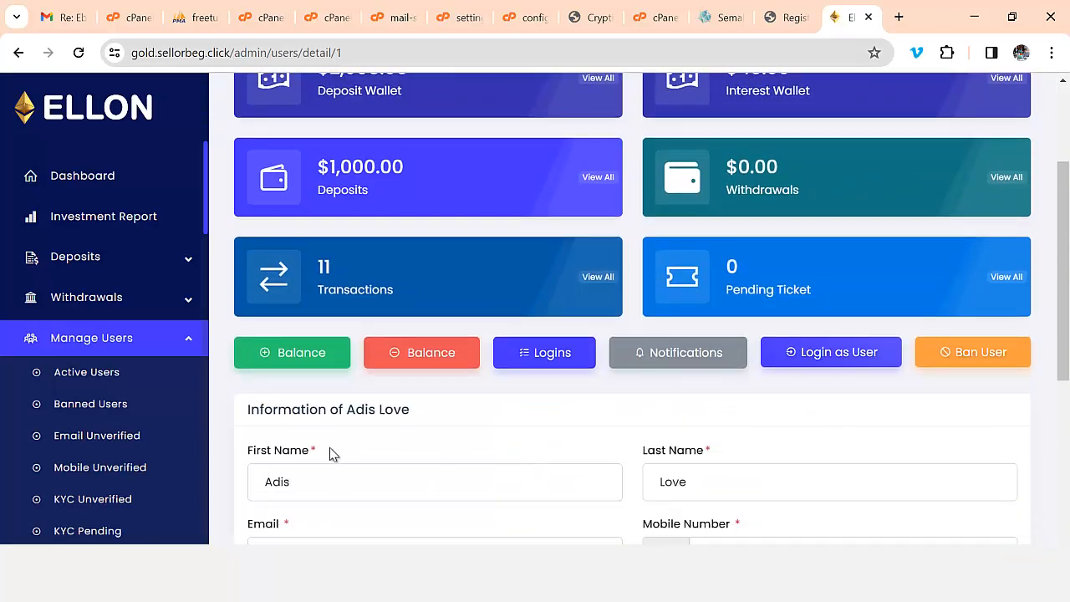
{"action": "scroll", "coordinate": [330, 454], "scroll_direction": "down", "scroll_amount": 1}
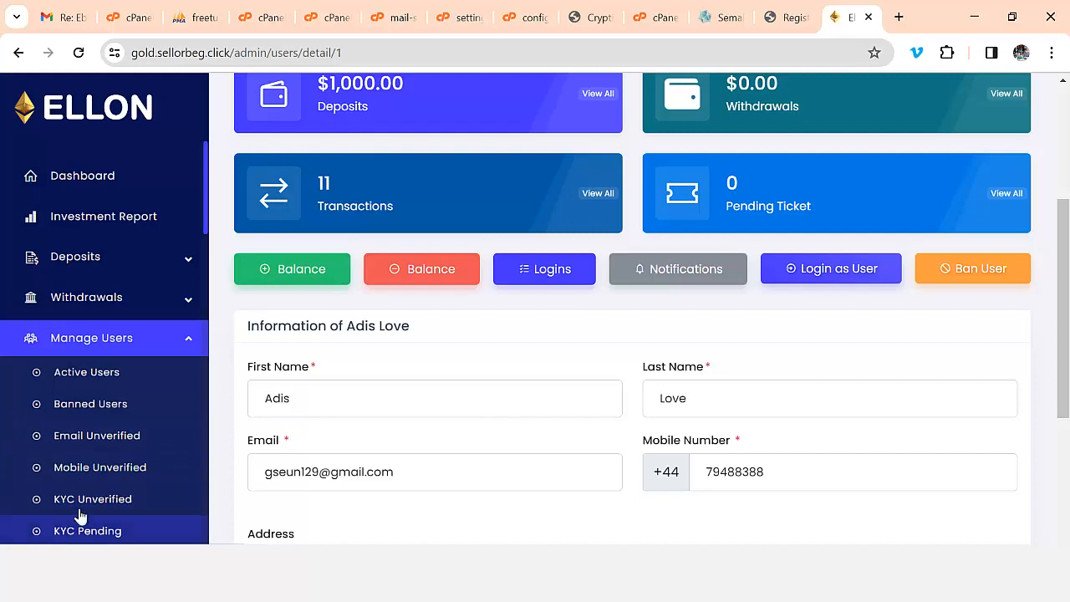
{"action": "scroll", "coordinate": [117, 512], "scroll_direction": "down", "scroll_amount": 2}
{"action": "scroll", "coordinate": [132, 527], "scroll_direction": "down", "scroll_amount": 2}
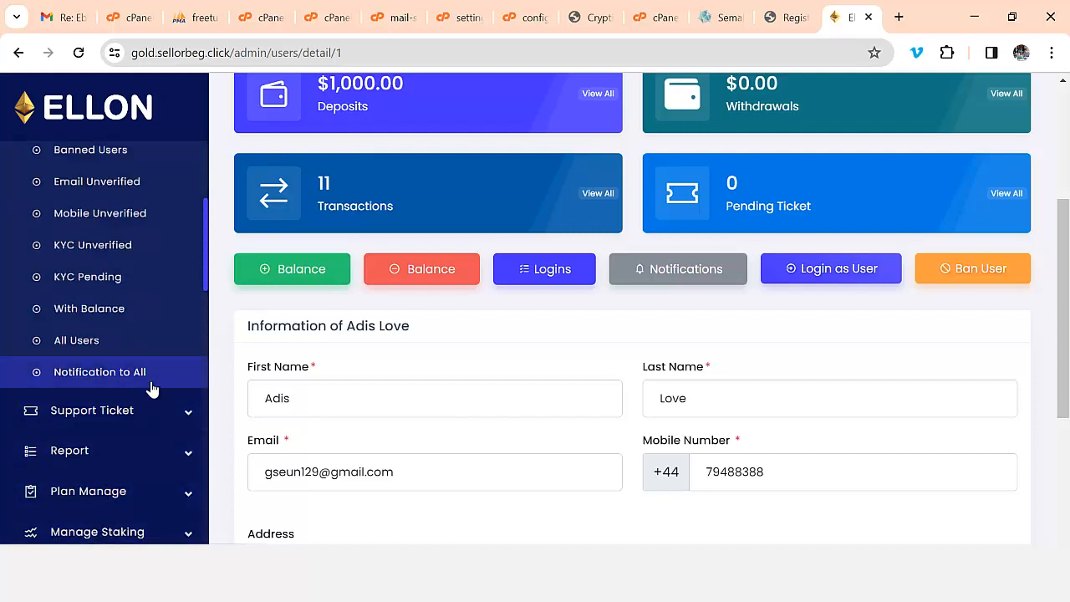
{"action": "left_click", "coordinate": [101, 277]}
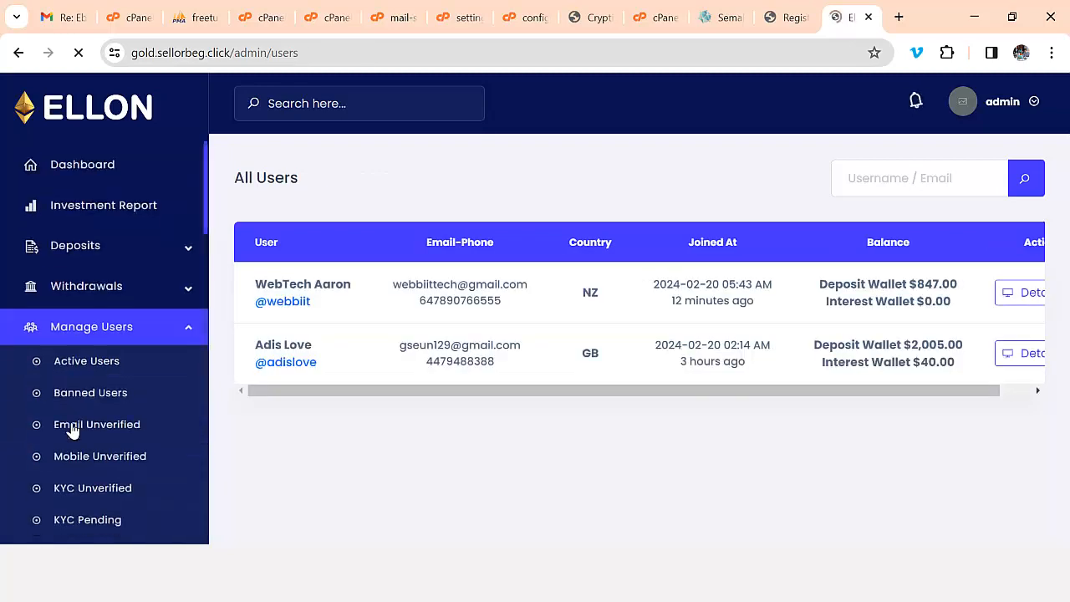
- Open the Notification to All email form and keep All Users as the recipient group
{"action": "left_click", "coordinate": [89, 388]}
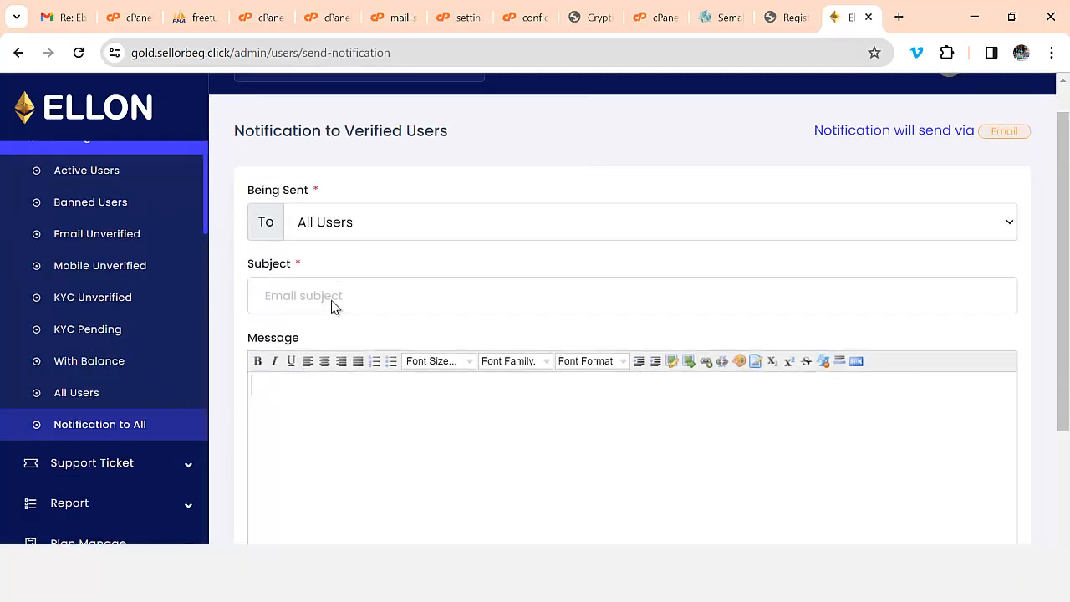
{"action": "scroll", "coordinate": [359, 346], "scroll_direction": "down", "scroll_amount": 3}
{"action": "scroll", "coordinate": [426, 389], "scroll_direction": "up", "scroll_amount": 1}
{"action": "left_click", "coordinate": [433, 393]}
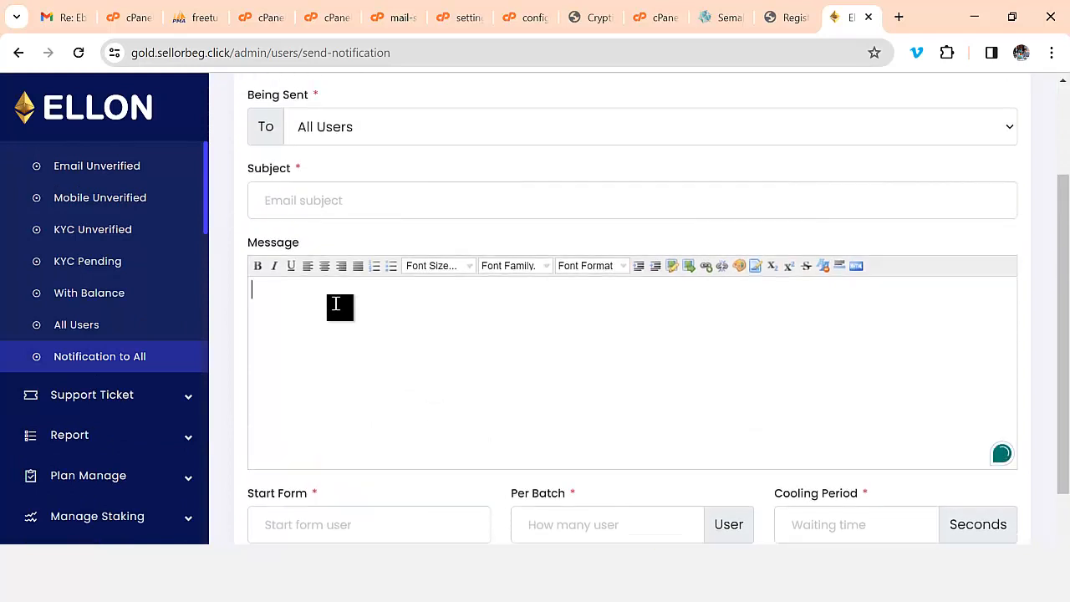
{"action": "left_click", "coordinate": [340, 135]}
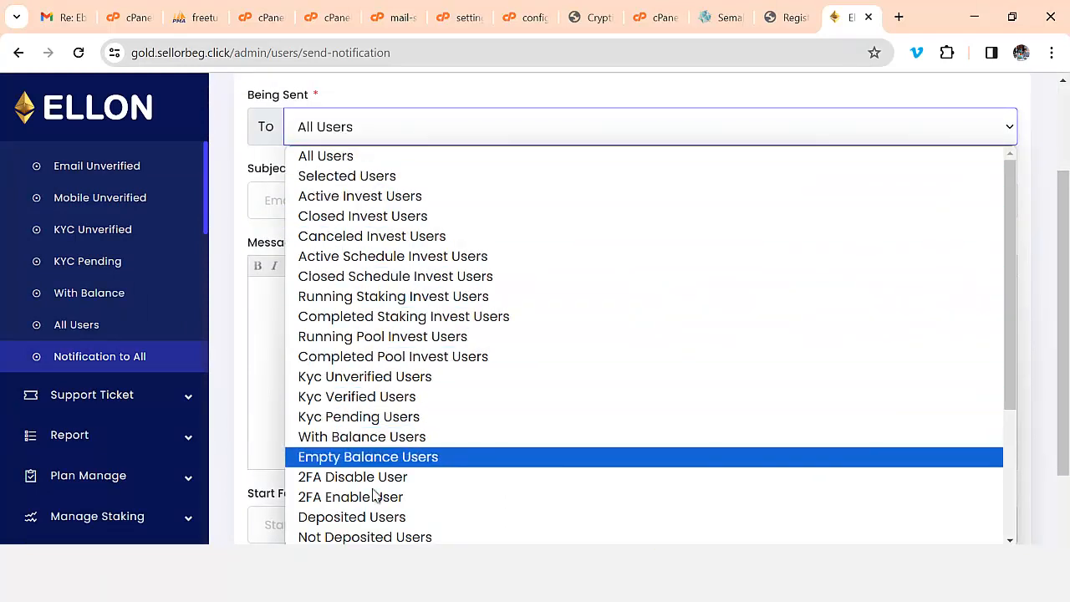
{"action": "left_click", "coordinate": [278, 305]}
{"action": "scroll", "coordinate": [416, 353], "scroll_direction": "down", "scroll_amount": 1}
{"action": "scroll", "coordinate": [416, 353], "scroll_direction": "down", "scroll_amount": 2}
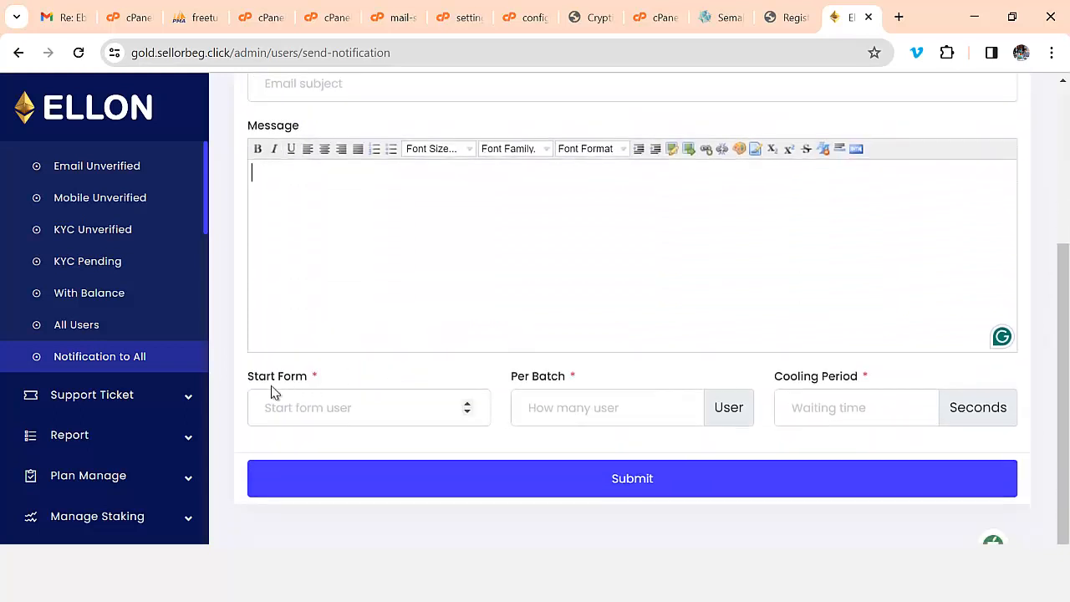
{"action": "left_click", "coordinate": [188, 402]}
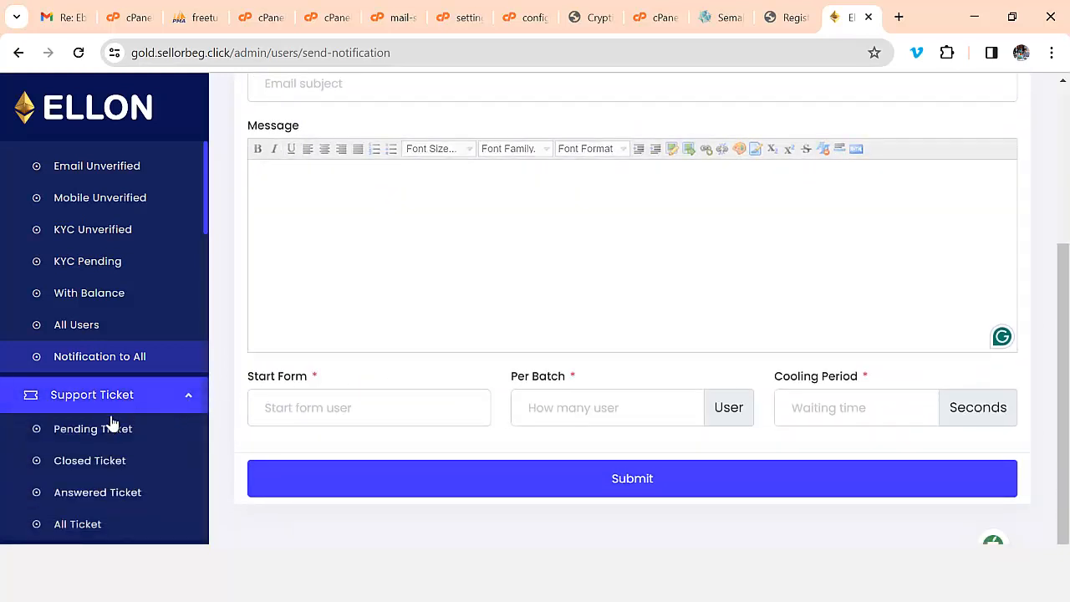
- Confirm there are no pending support tickets and bring up the investment plans list
{"action": "left_click", "coordinate": [109, 429]}
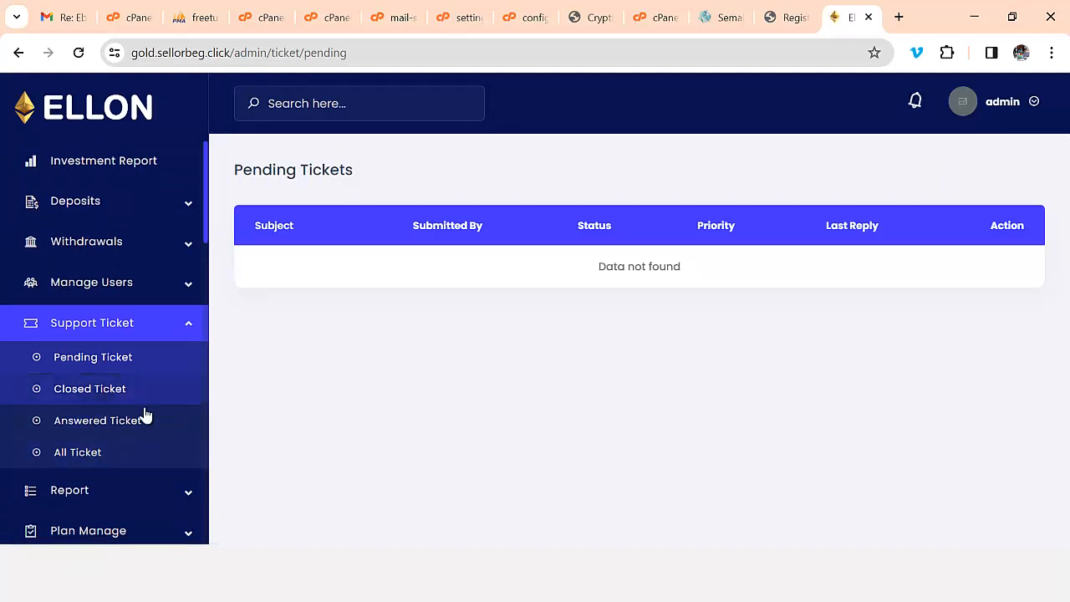
{"action": "scroll", "coordinate": [141, 435], "scroll_direction": "down", "scroll_amount": 2}
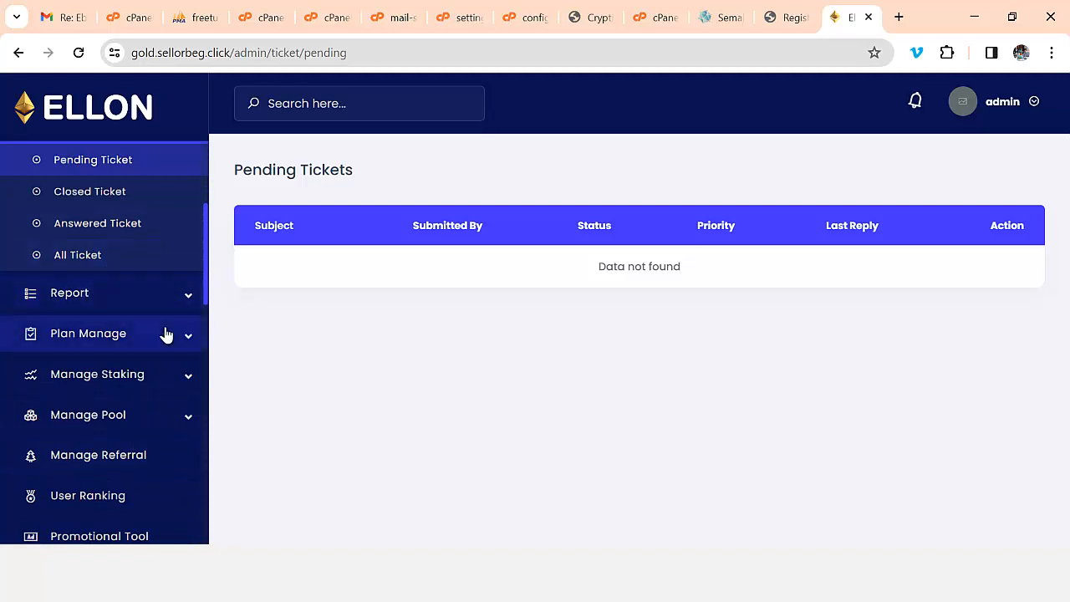
{"action": "left_click", "coordinate": [107, 339]}
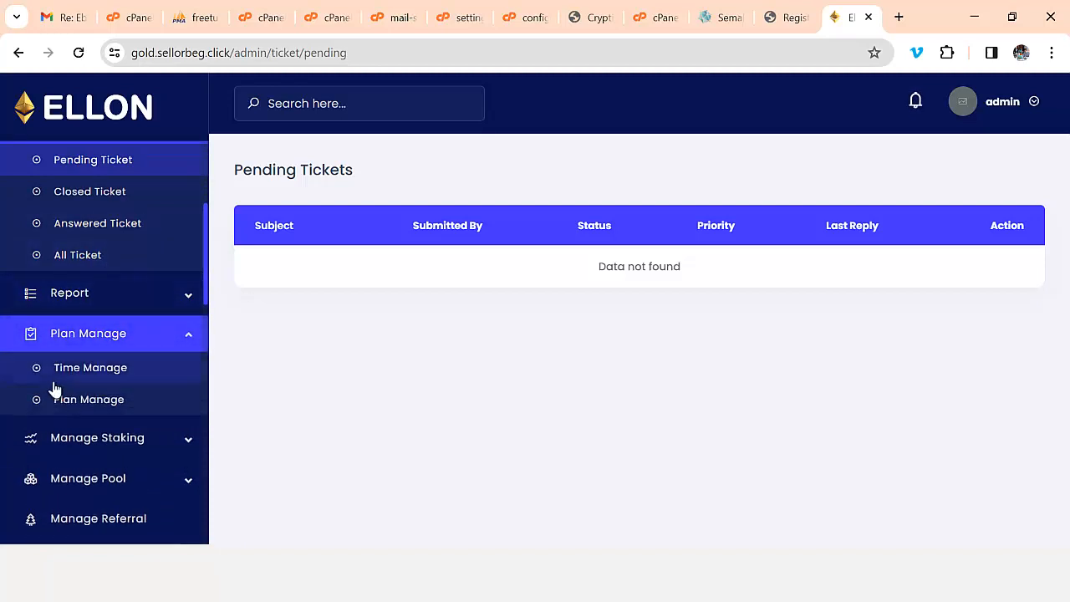
{"action": "left_click", "coordinate": [103, 410]}
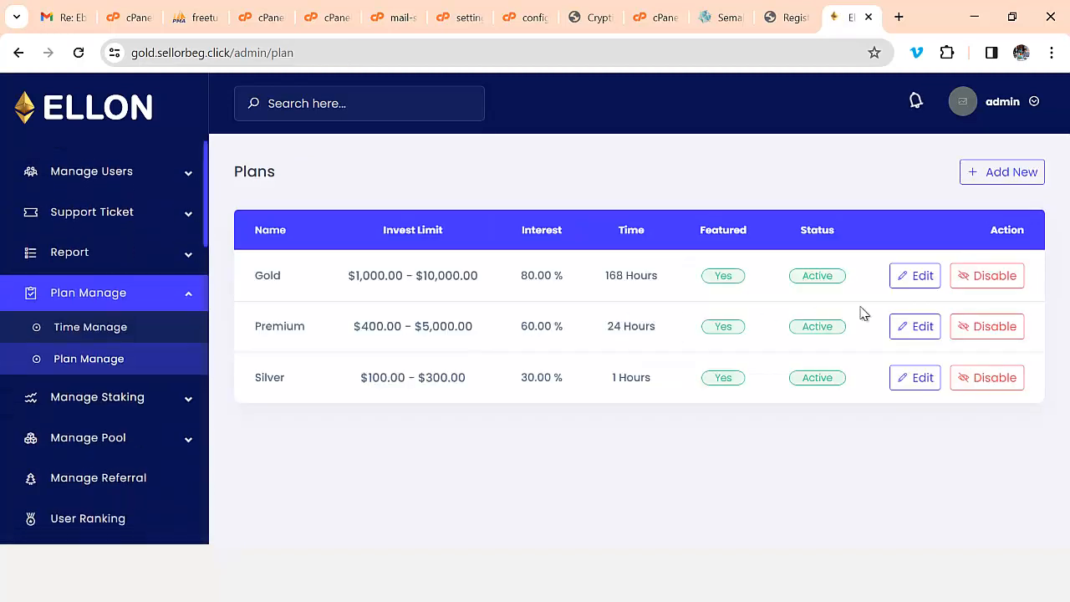
- Review the Gold plan's settings without saving, then start a blank new plan form
{"action": "left_click", "coordinate": [918, 279]}
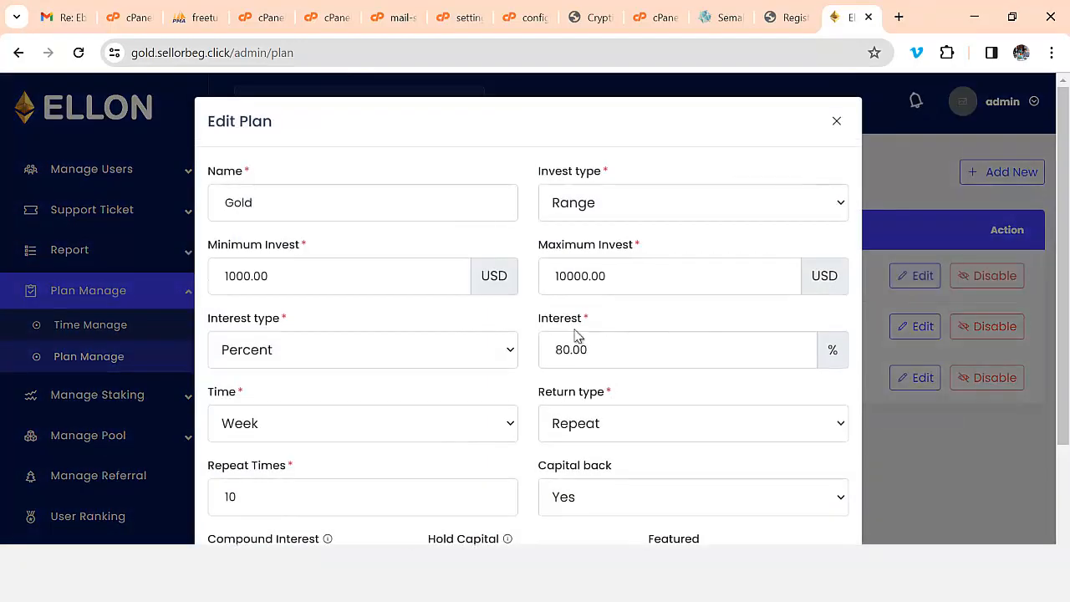
{"action": "scroll", "coordinate": [575, 334], "scroll_direction": "down", "scroll_amount": 2}
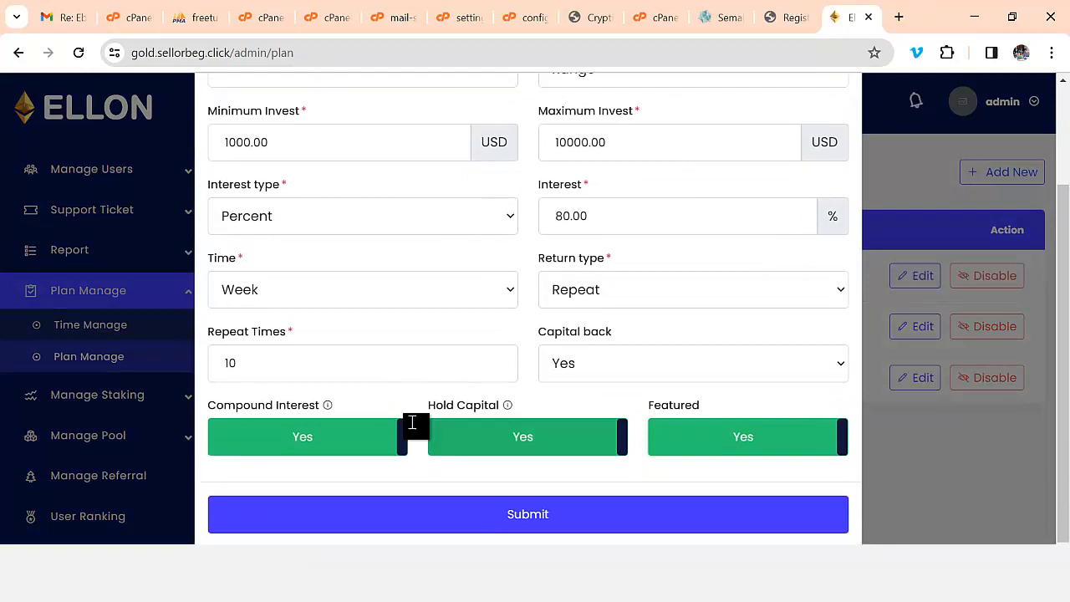
{"action": "scroll", "coordinate": [385, 401], "scroll_direction": "up", "scroll_amount": 2}
{"action": "scroll", "coordinate": [494, 399], "scroll_direction": "down", "scroll_amount": 2}
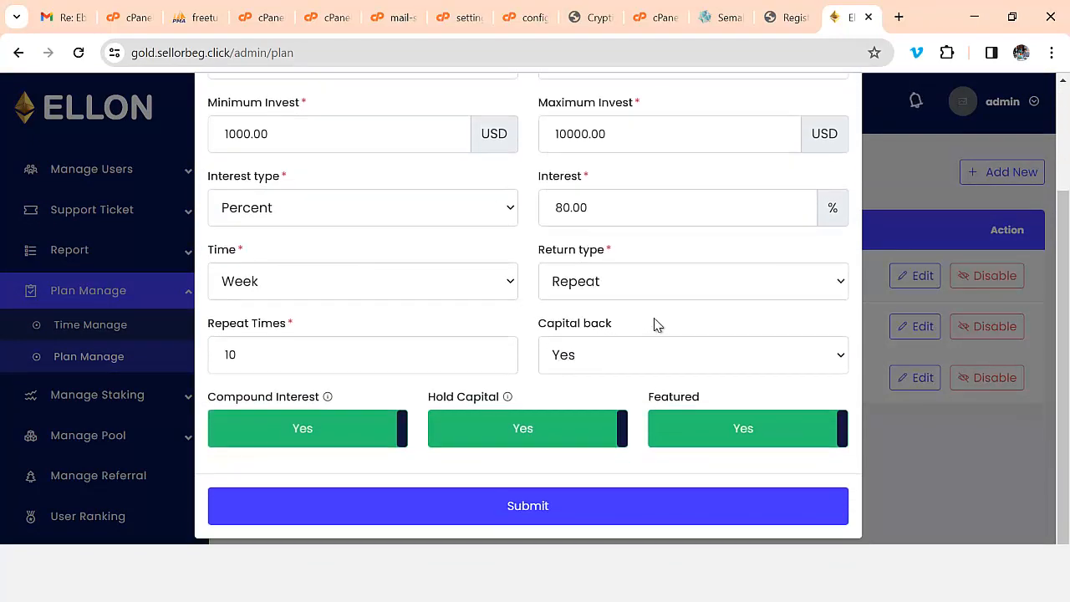
{"action": "scroll", "coordinate": [657, 323], "scroll_direction": "up", "scroll_amount": 2}
{"action": "left_click", "coordinate": [835, 123]}
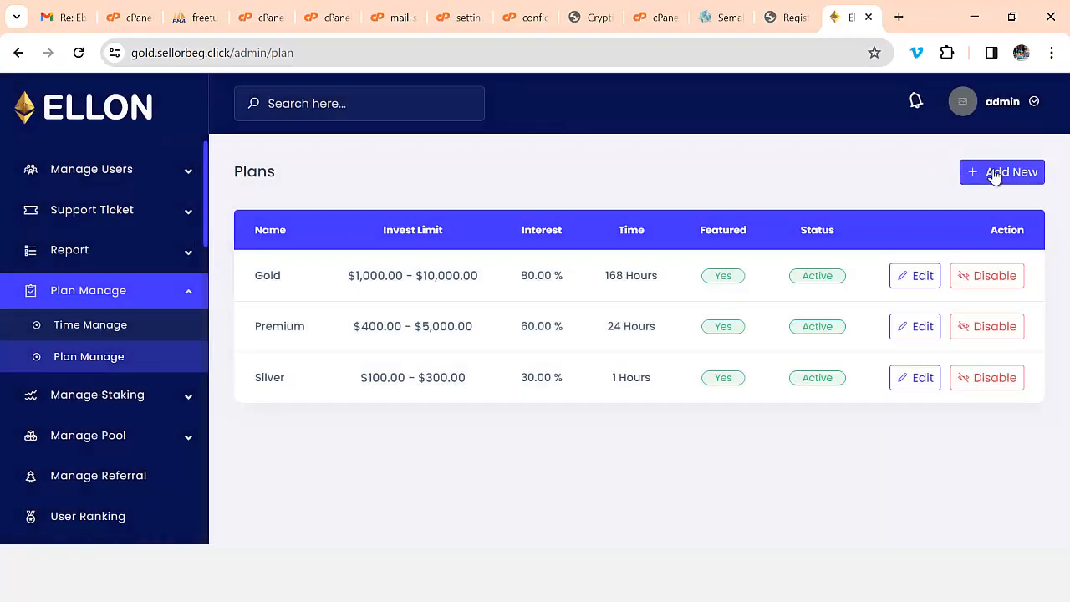
{"action": "left_click", "coordinate": [995, 174]}
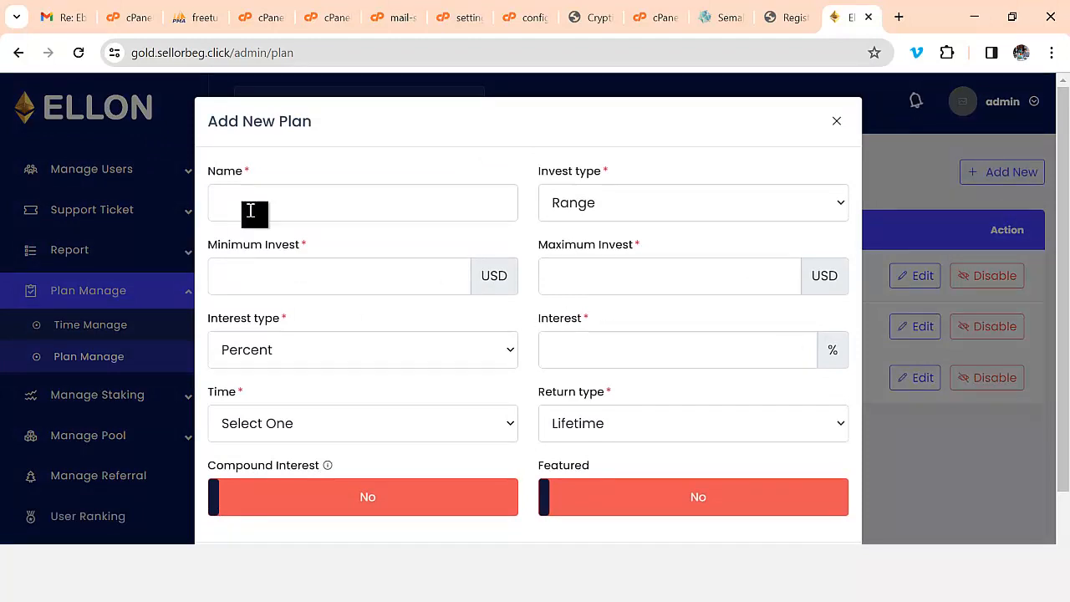
- Name the new plan Gold Premium with a Range invest type from 2000 to 20000 USD
{"action": "left_click", "coordinate": [288, 207]}
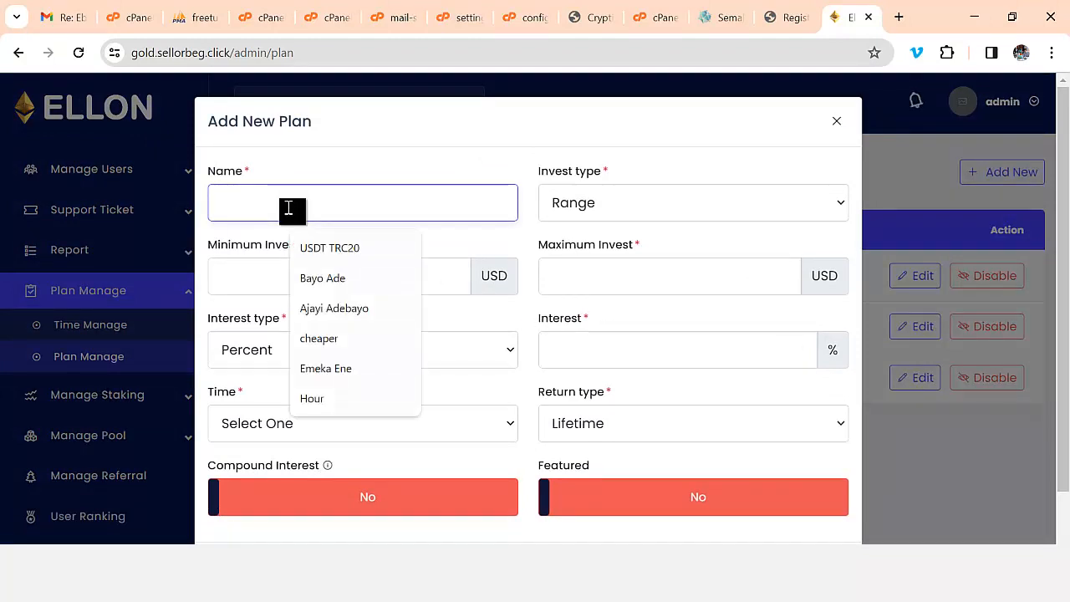
{"action": "type", "text": "Gol"}
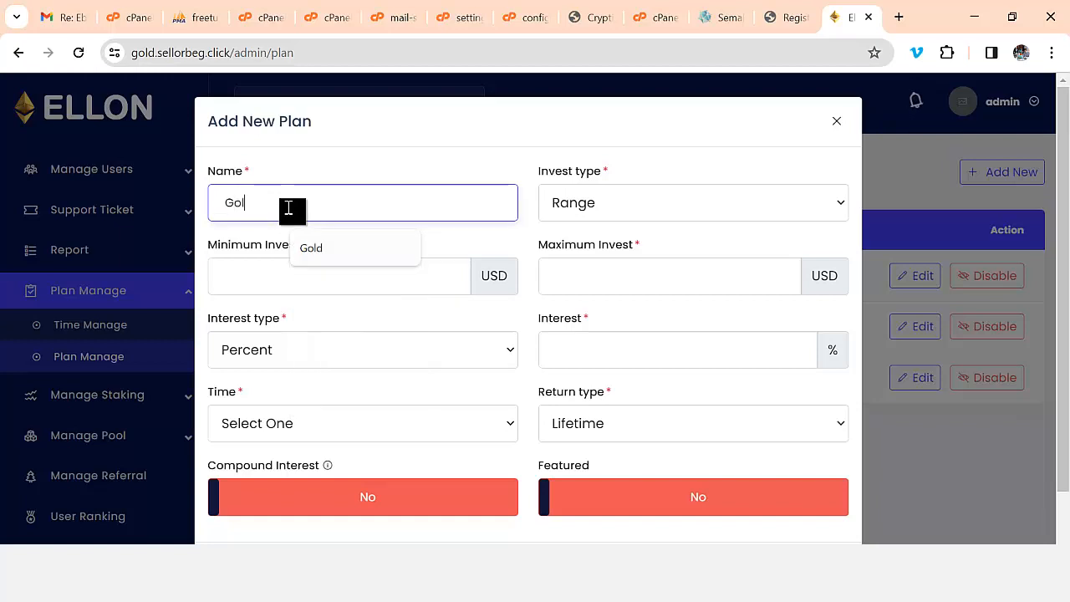
{"action": "type", "text": "d Premium"}
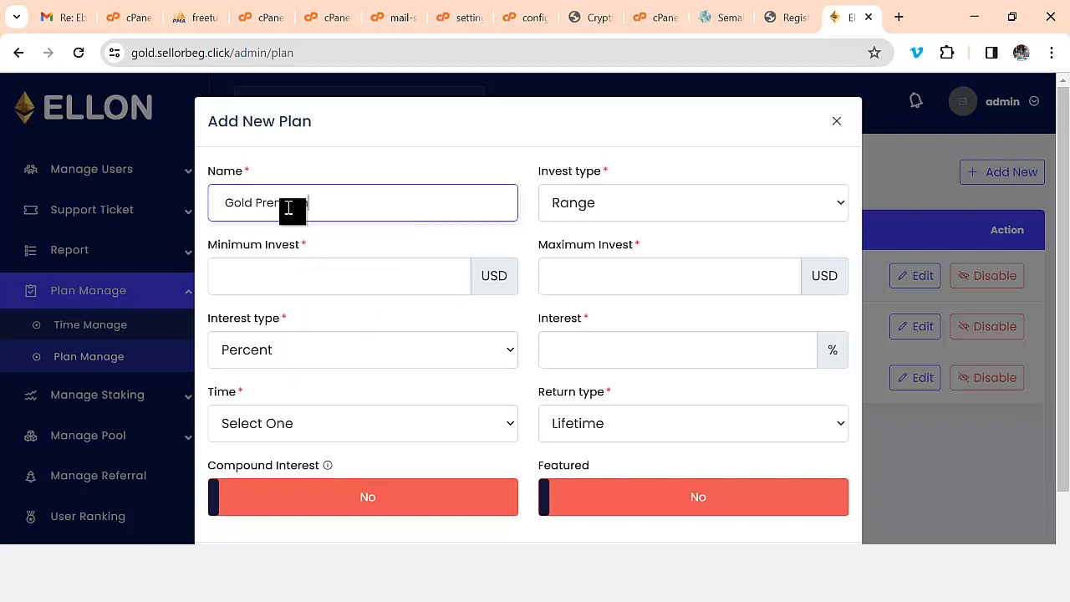
{"action": "left_click", "coordinate": [615, 207]}
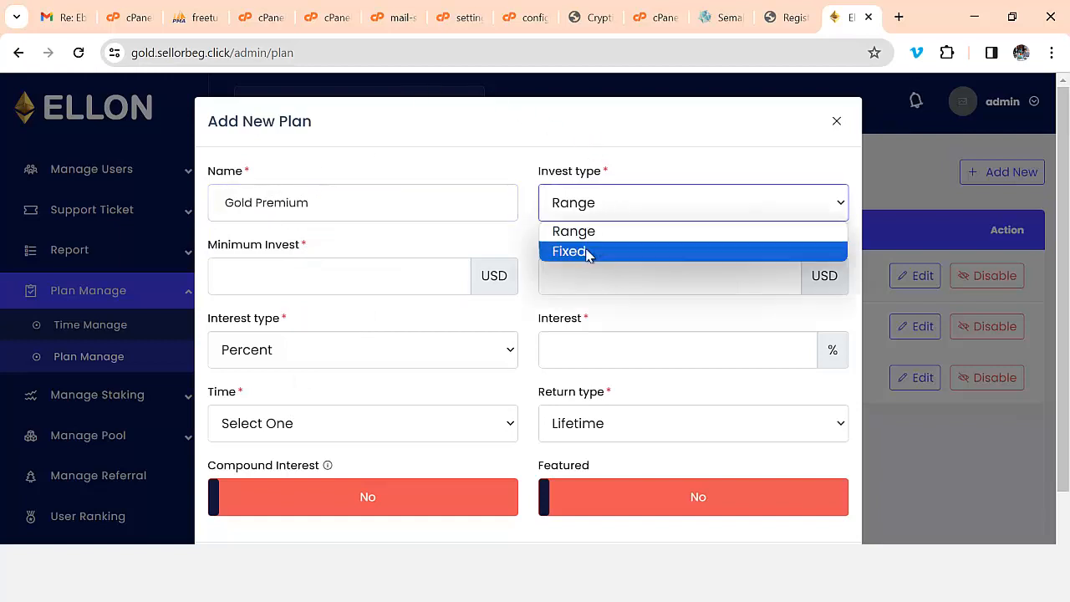
{"action": "left_click", "coordinate": [587, 251]}
{"action": "left_click", "coordinate": [585, 216]}
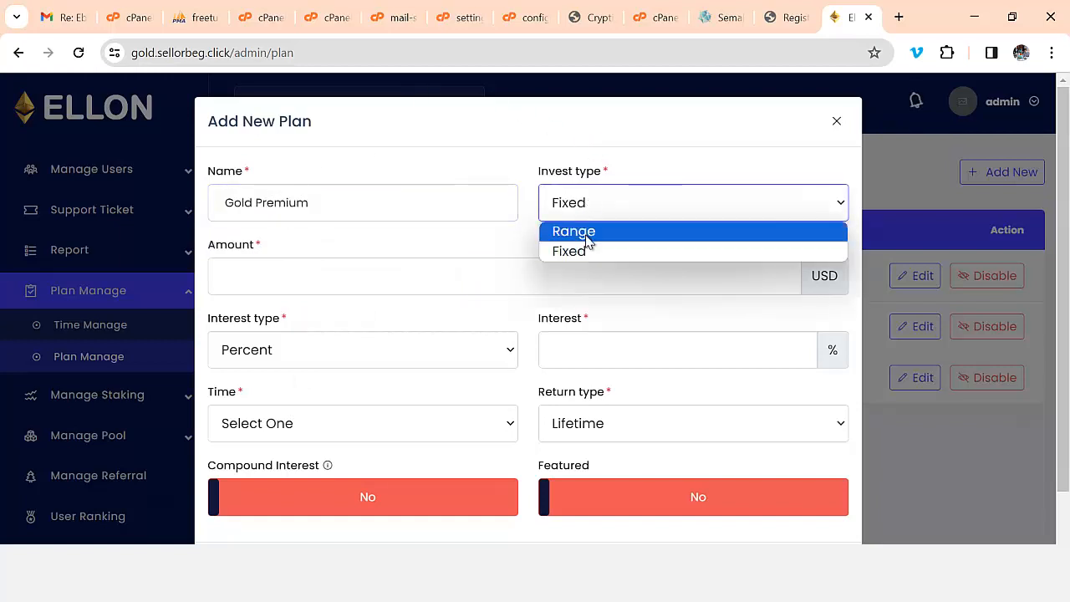
{"action": "left_click", "coordinate": [588, 233]}
{"action": "left_click", "coordinate": [322, 280]}
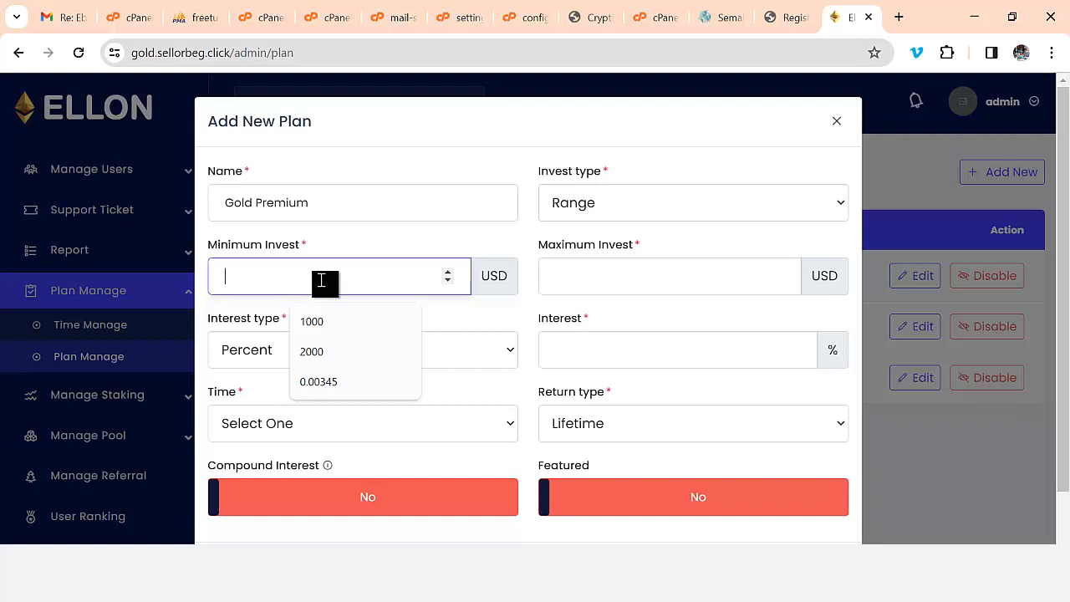
{"action": "type", "text": "2000"}
{"action": "key", "text": "Tab"}
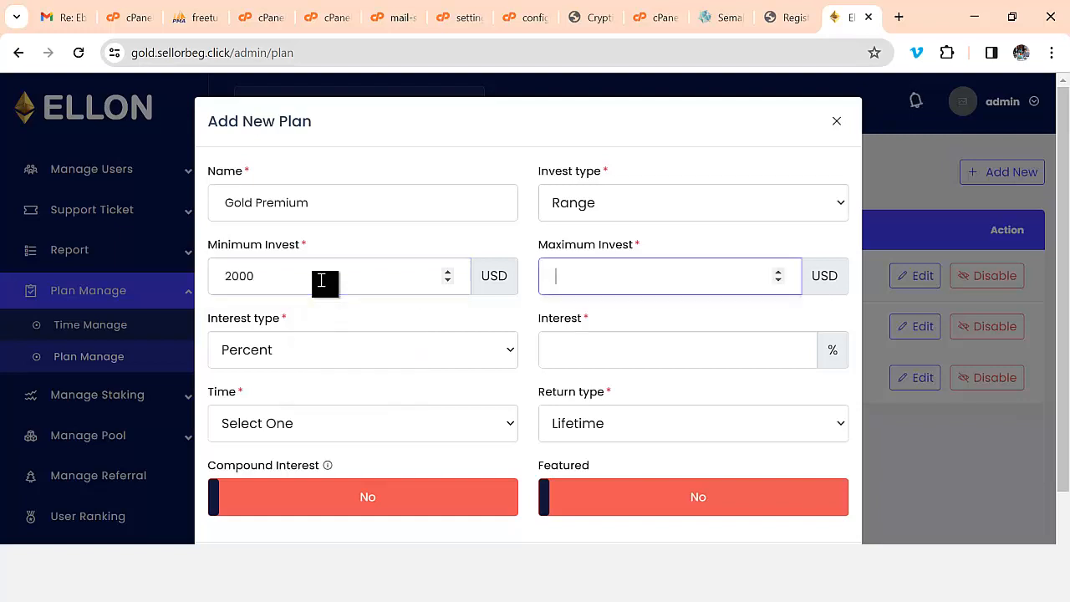
{"action": "type", "text": "20000"}
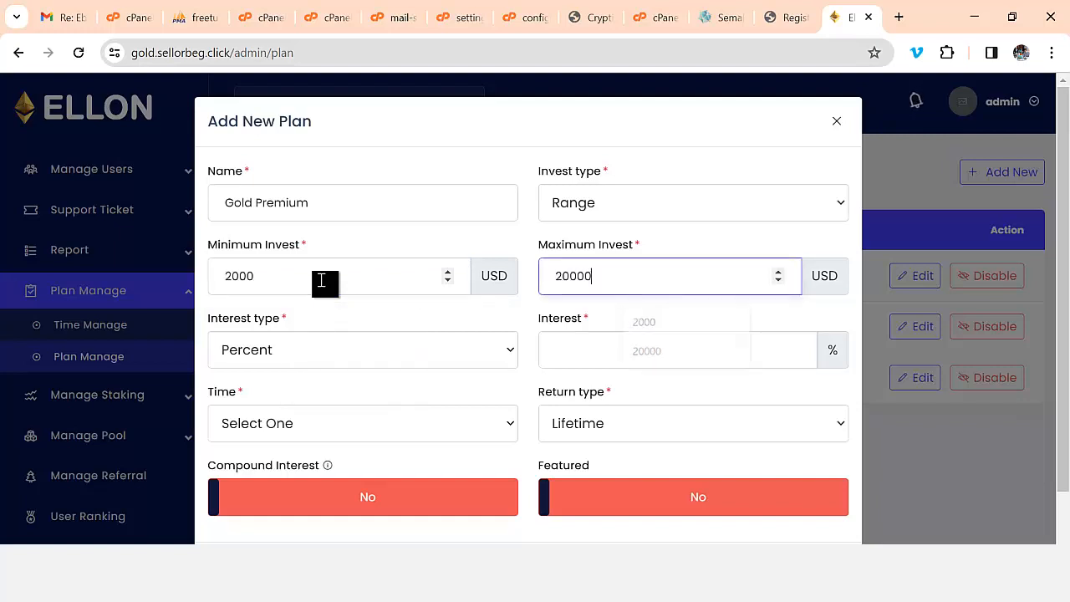
- Set a 60 Percent interest paid every Hour with a Repeat return type
{"action": "left_click", "coordinate": [304, 343]}
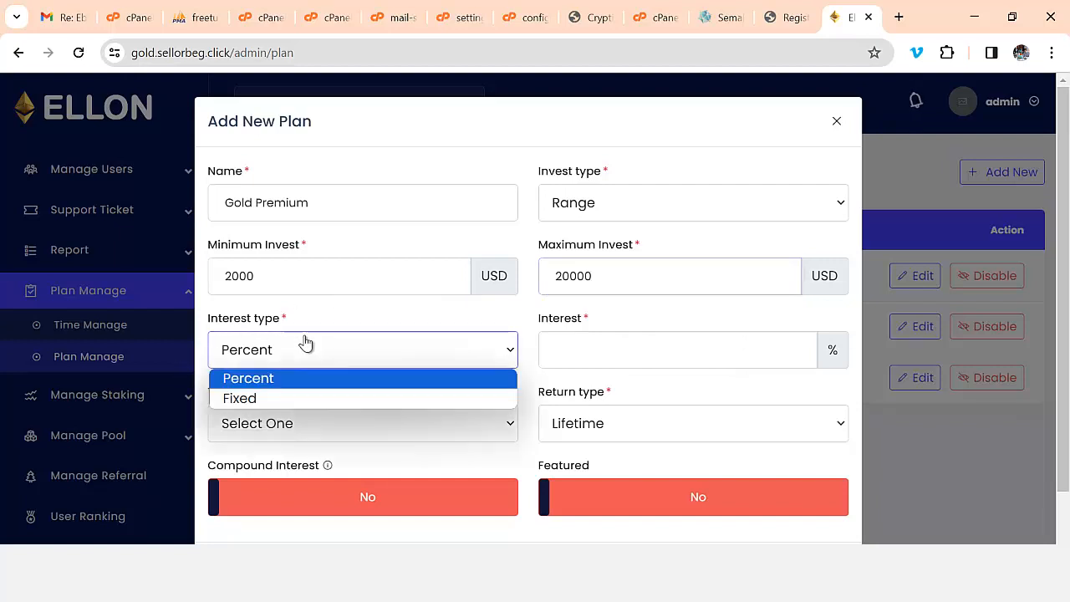
{"action": "left_click", "coordinate": [285, 378]}
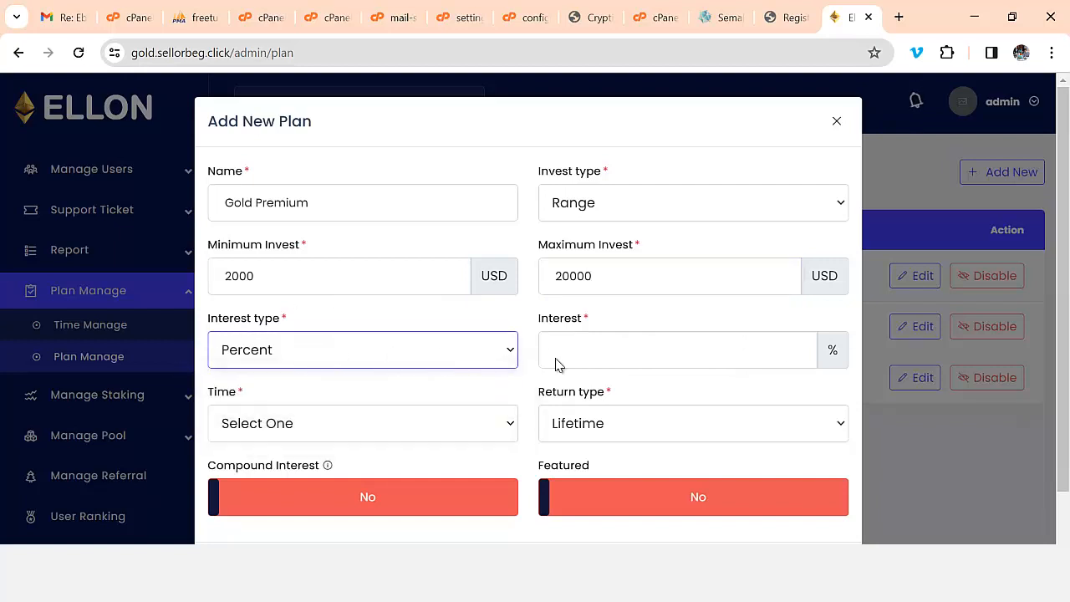
{"action": "left_click", "coordinate": [559, 360]}
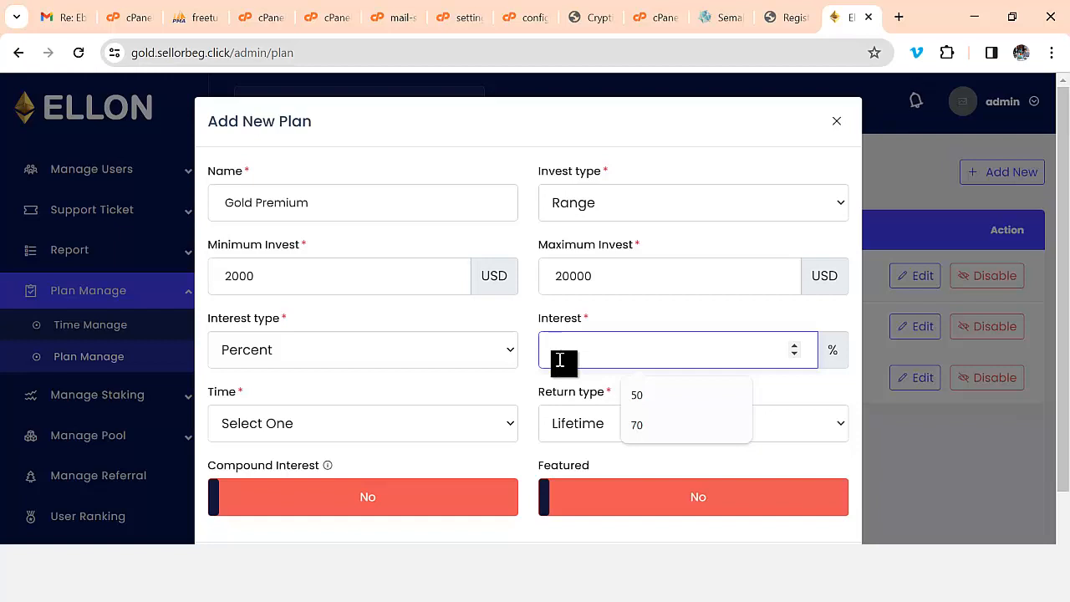
{"action": "type", "text": "60"}
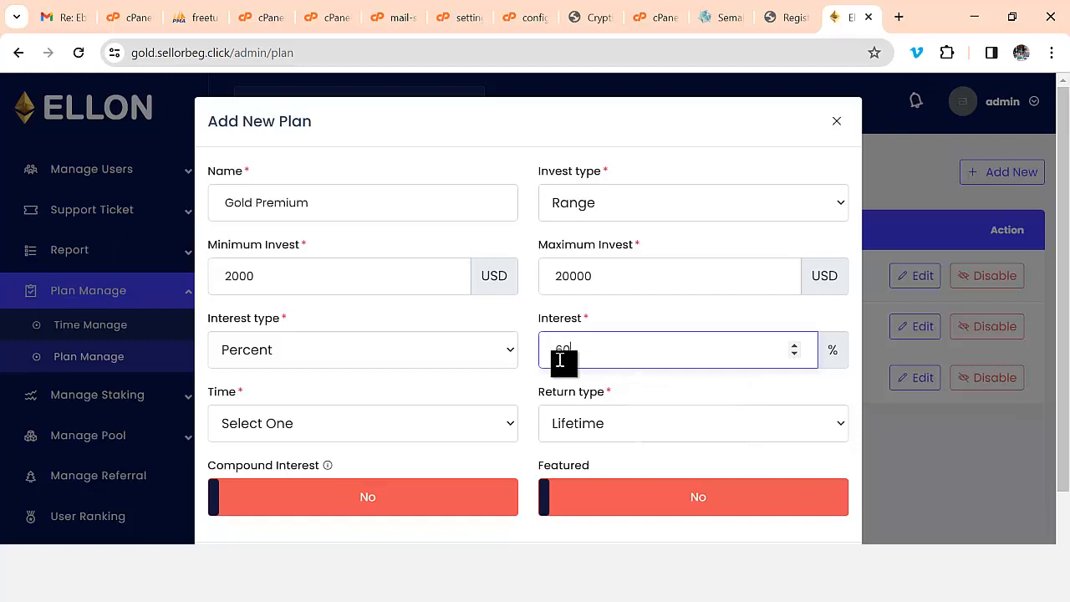
{"action": "scroll", "coordinate": [393, 365], "scroll_direction": "down", "scroll_amount": 1}
{"action": "left_click", "coordinate": [394, 365]}
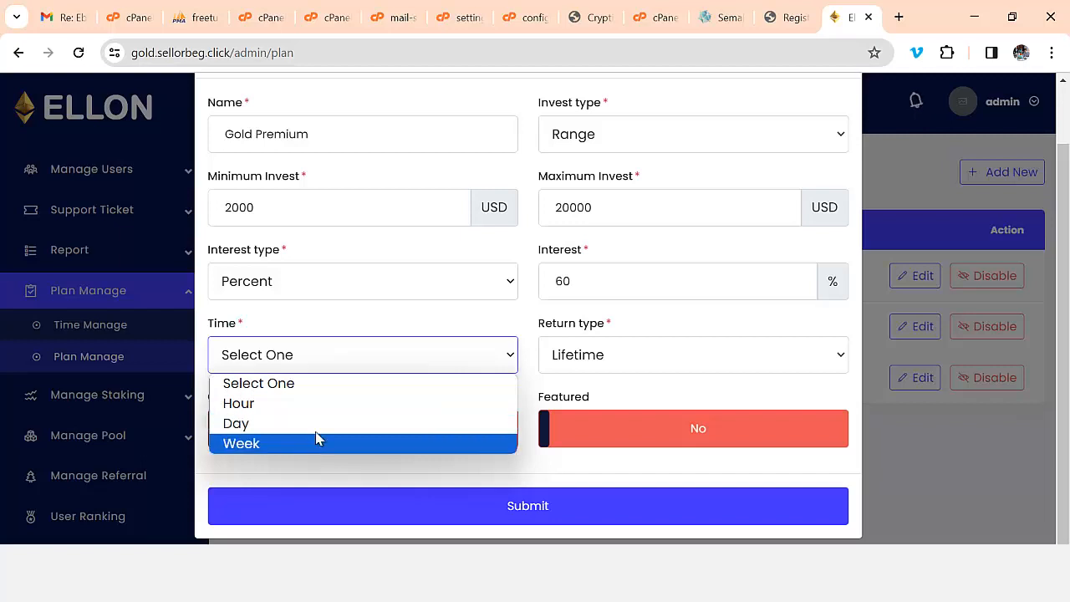
{"action": "left_click", "coordinate": [599, 366]}
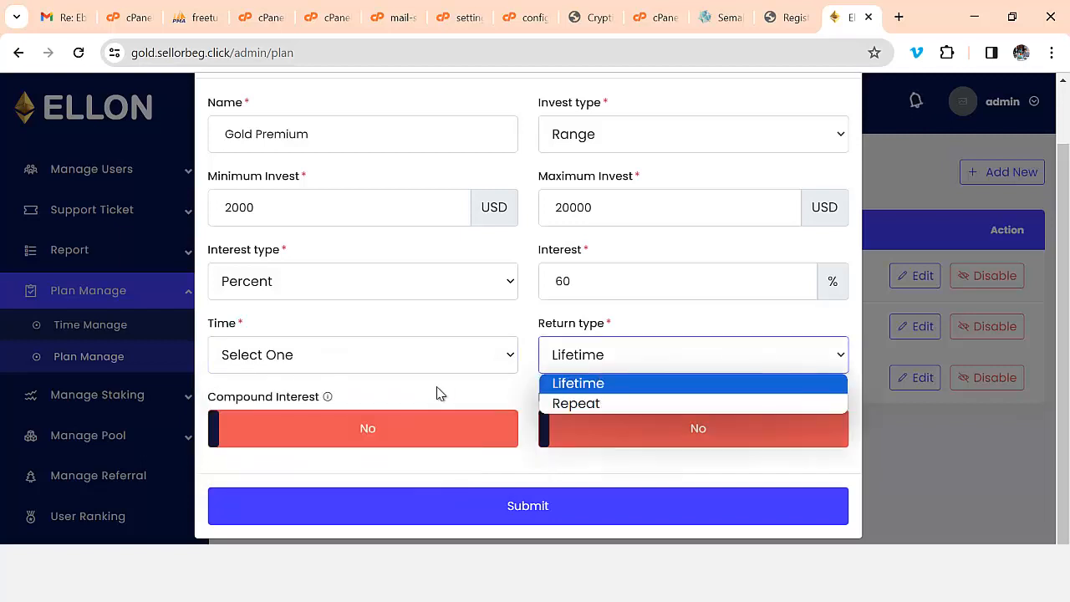
{"action": "left_click", "coordinate": [351, 363]}
{"action": "left_click", "coordinate": [306, 405]}
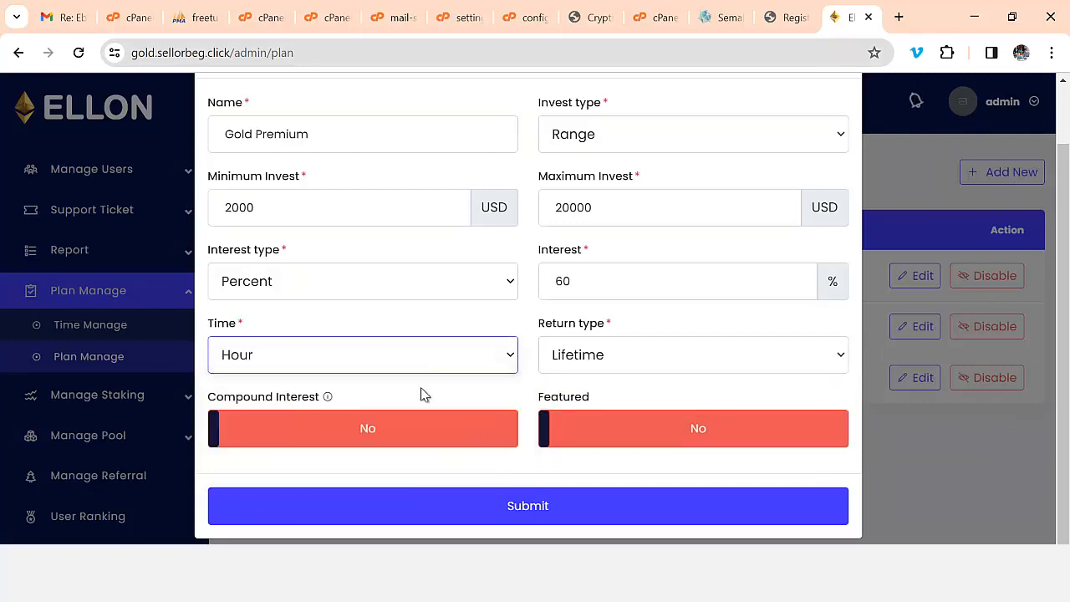
{"action": "left_click", "coordinate": [585, 355]}
{"action": "left_click", "coordinate": [569, 404]}
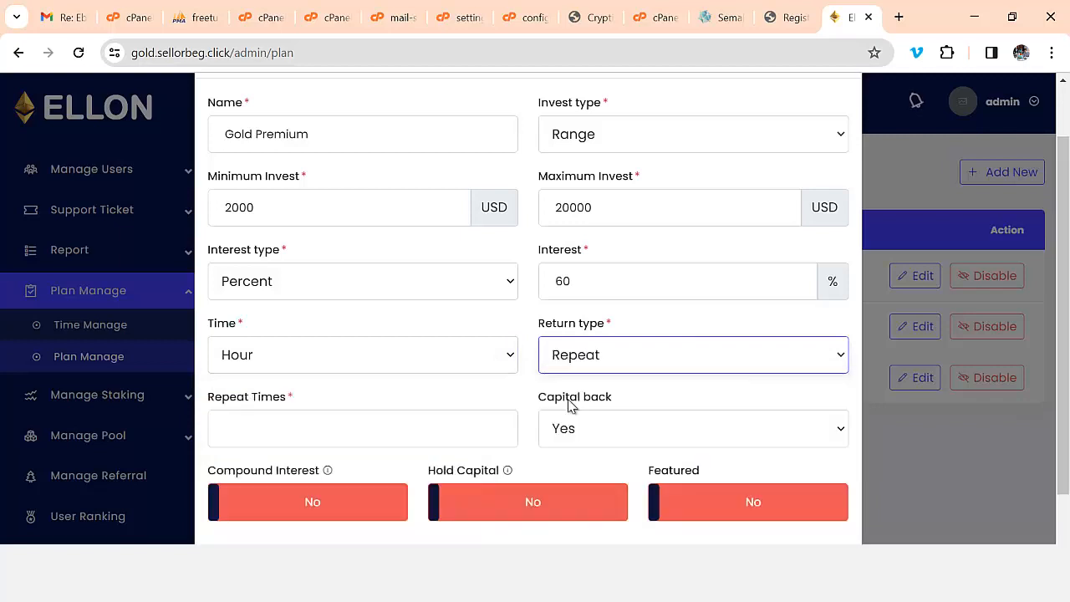
- Set Repeat Times to 5 and switch Compound Interest, Hold Capital and Featured to Yes
{"action": "left_click", "coordinate": [316, 433]}
{"action": "type", "text": "5"}
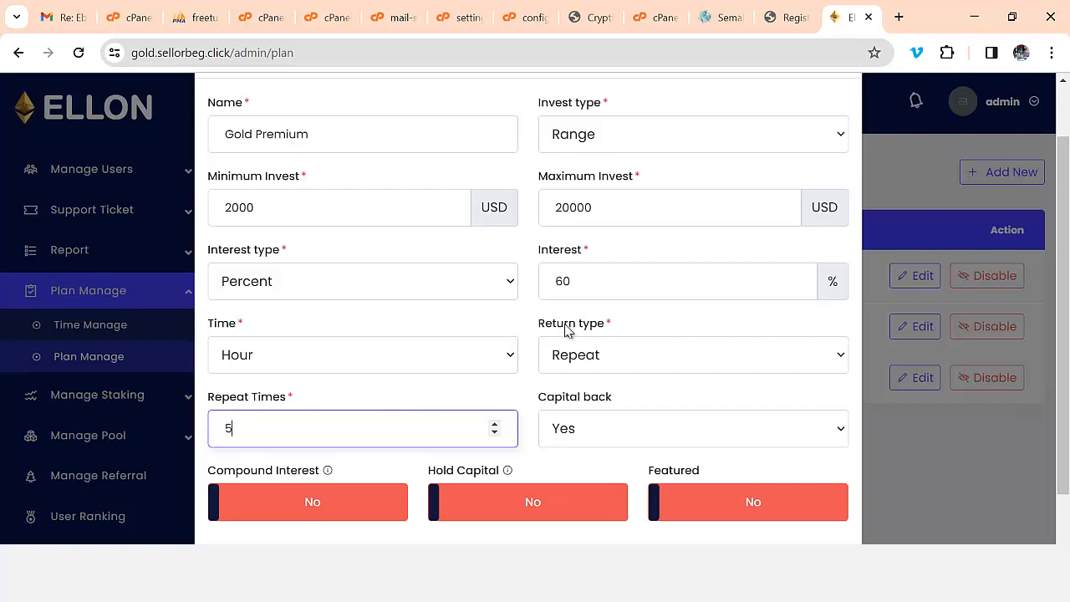
{"action": "scroll", "coordinate": [567, 328], "scroll_direction": "down", "scroll_amount": 1}
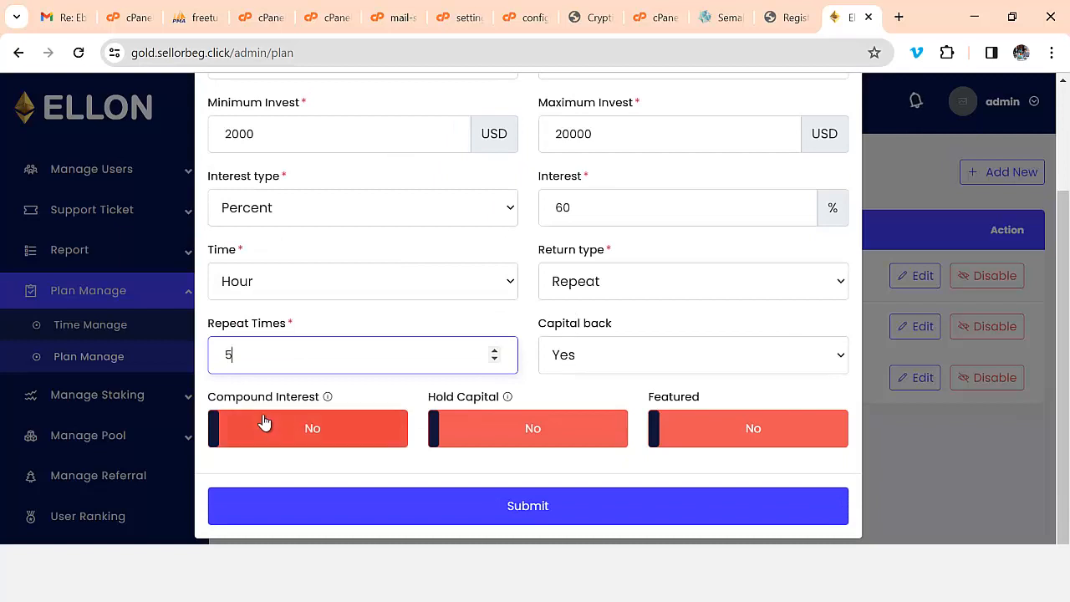
{"action": "left_click", "coordinate": [313, 435]}
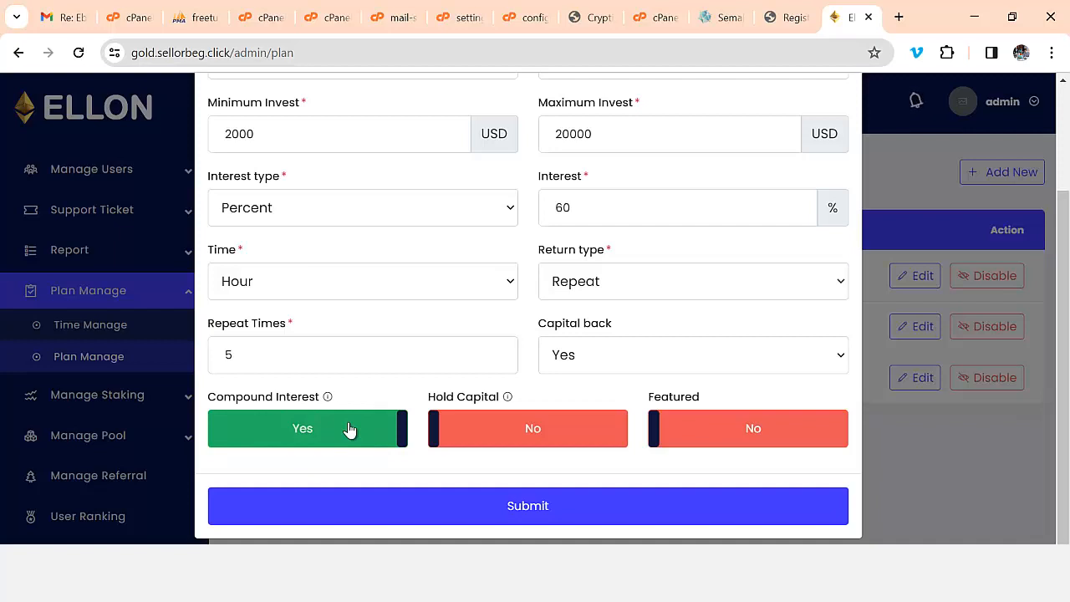
{"action": "left_click", "coordinate": [564, 434]}
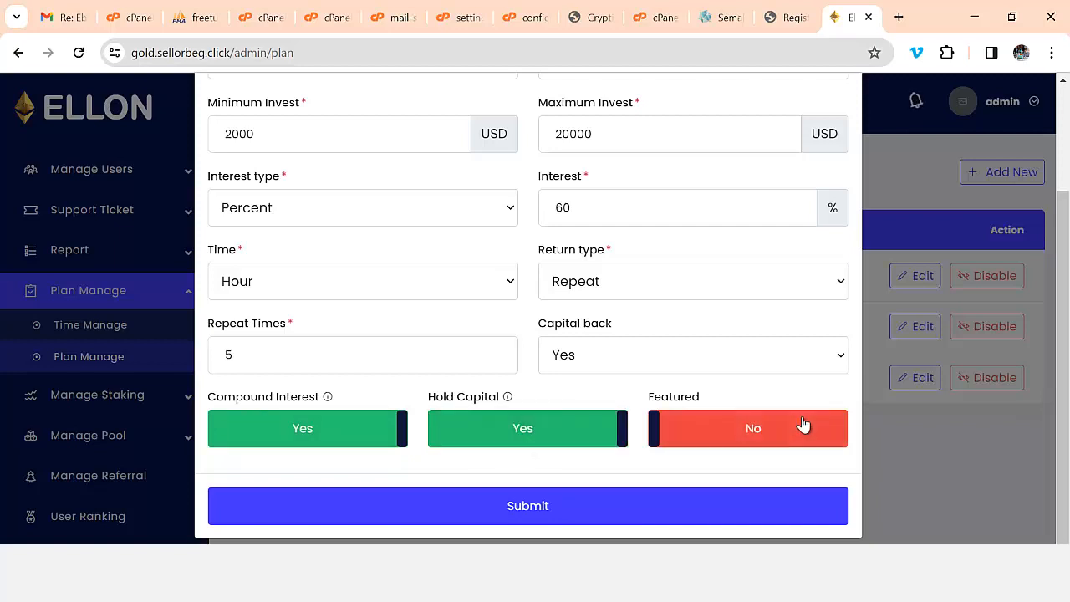
{"action": "left_click", "coordinate": [726, 433]}
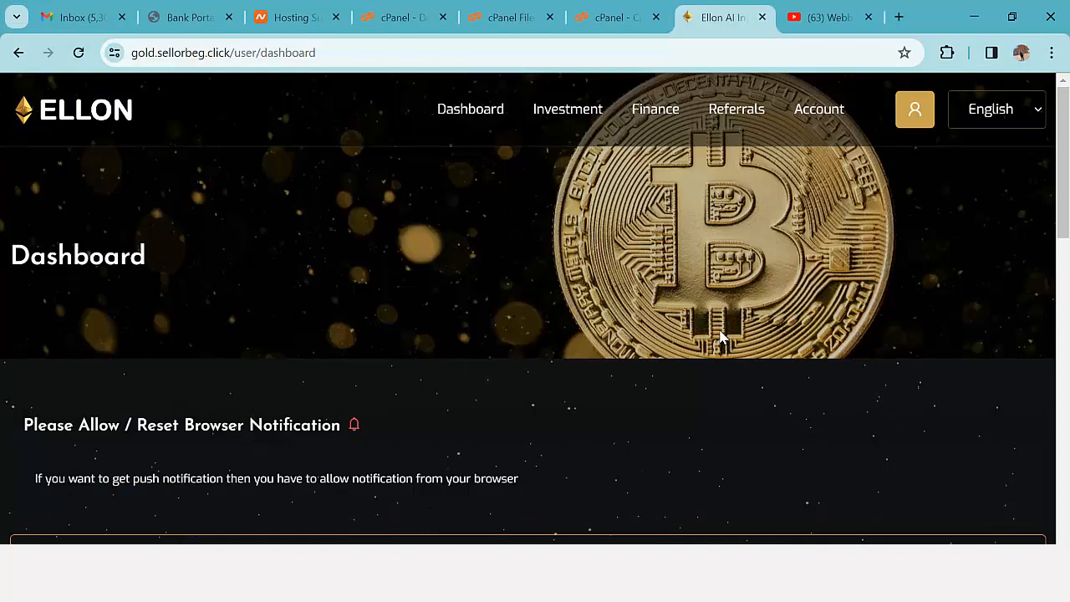
- View the public Investment > Plan page and look through the plan cards for Gold Premium
{"action": "mouse_move", "coordinate": [569, 111]}
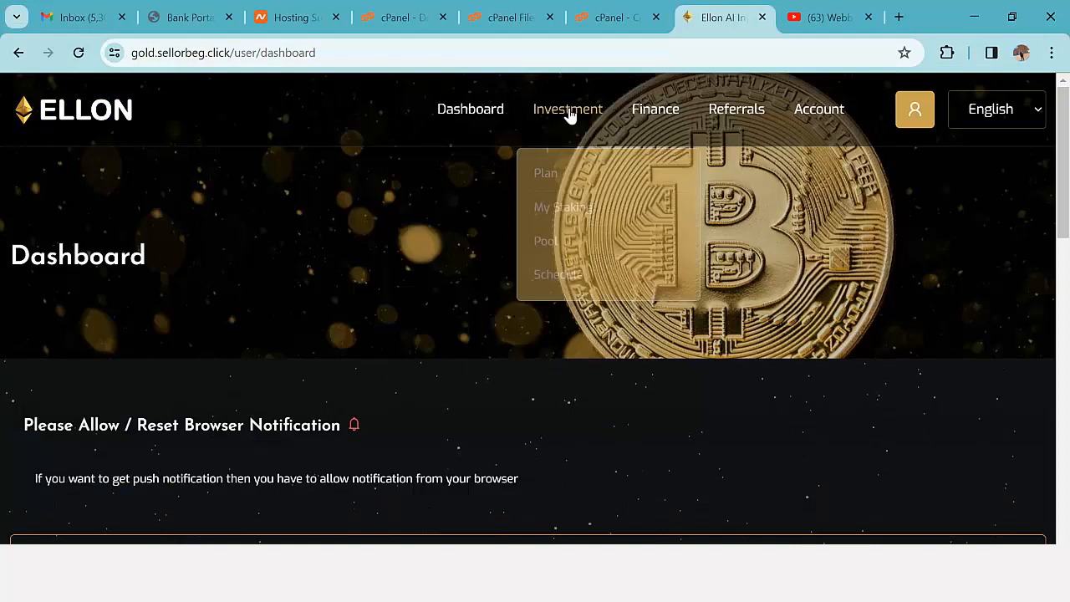
{"action": "left_click", "coordinate": [546, 169]}
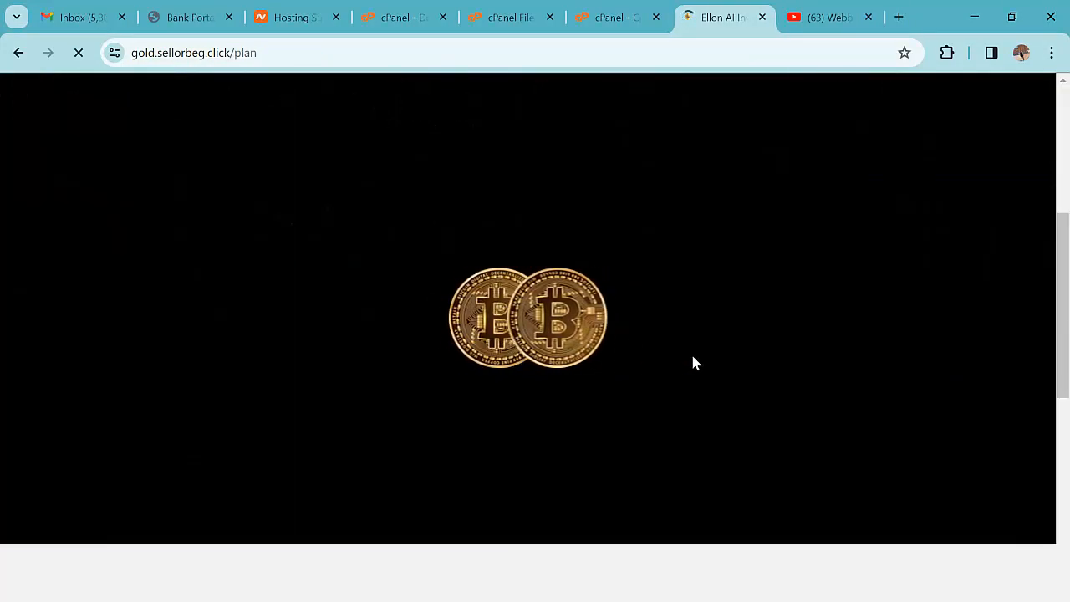
{"action": "scroll", "coordinate": [693, 357], "scroll_direction": "down", "scroll_amount": 5}
{"action": "scroll", "coordinate": [719, 360], "scroll_direction": "up", "scroll_amount": 6}
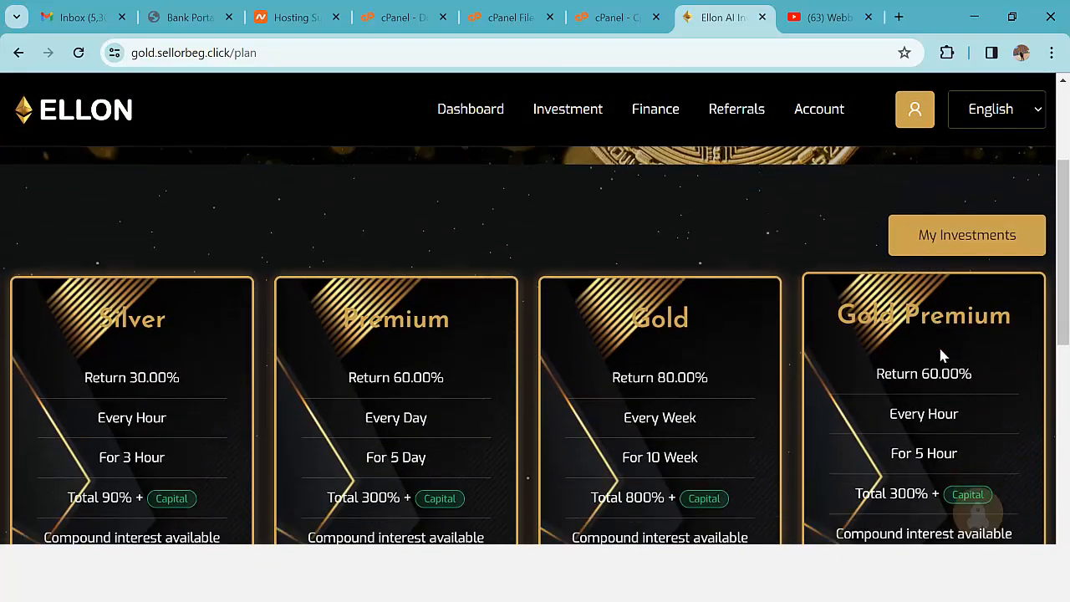
{"action": "scroll", "coordinate": [940, 357], "scroll_direction": "down", "scroll_amount": 5}
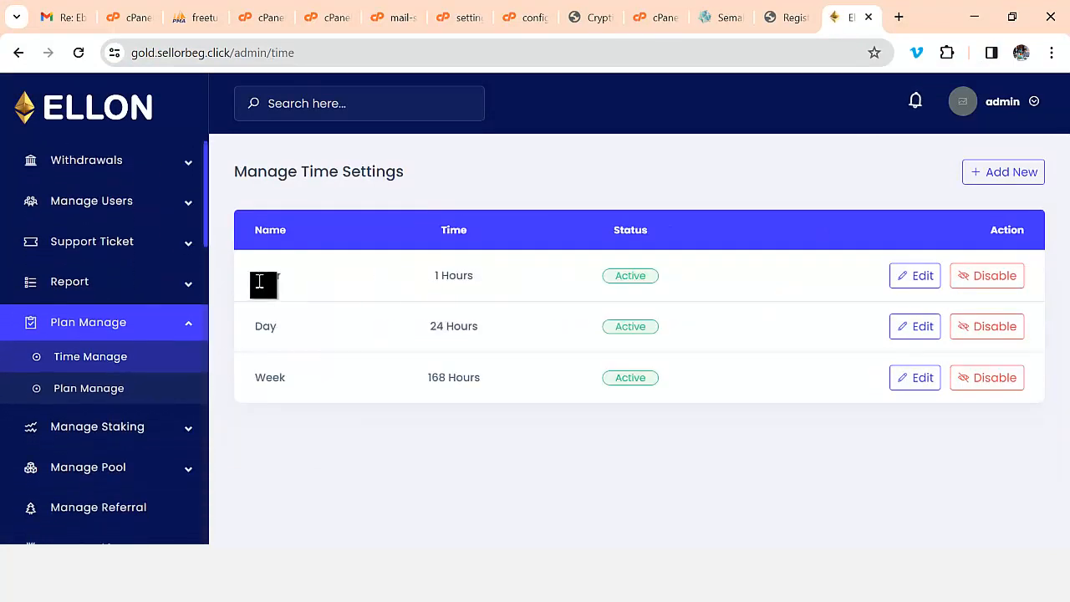
{"action": "left_click", "coordinate": [995, 173]}
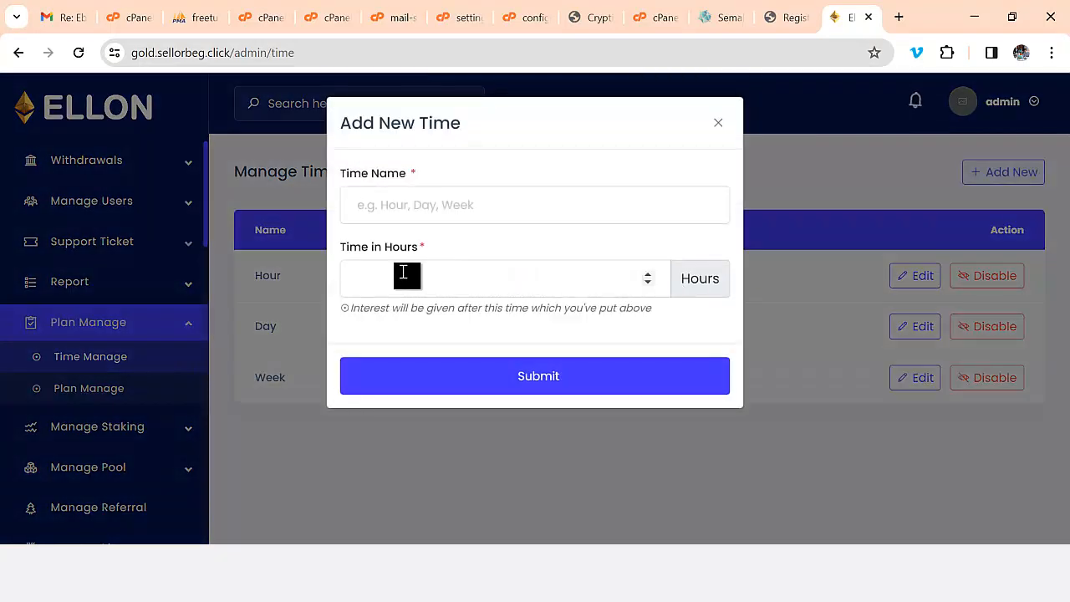
{"action": "left_click", "coordinate": [425, 277]}
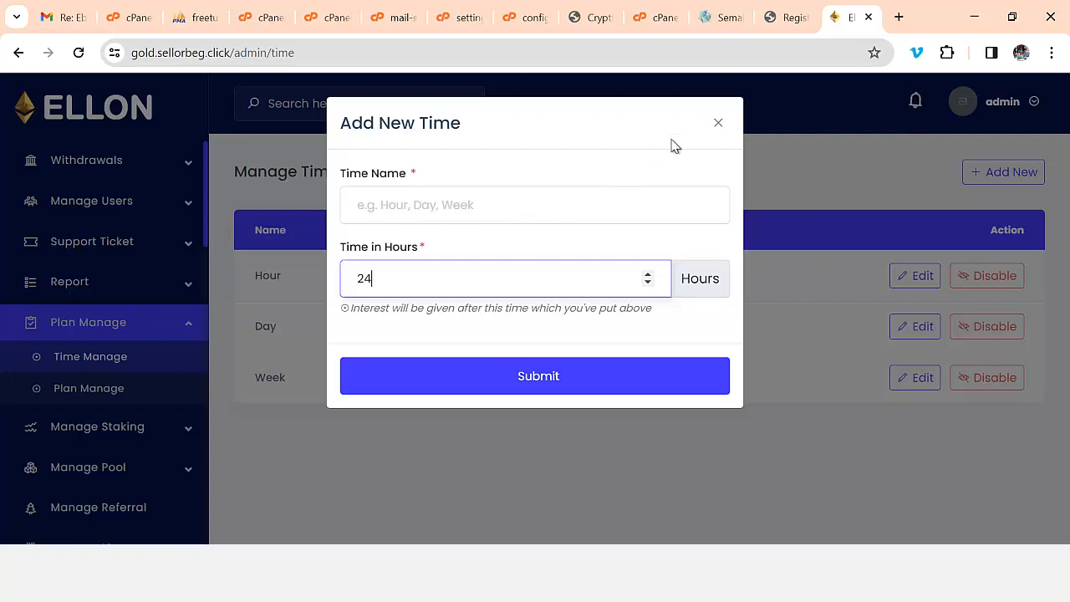
{"action": "left_click", "coordinate": [719, 125]}
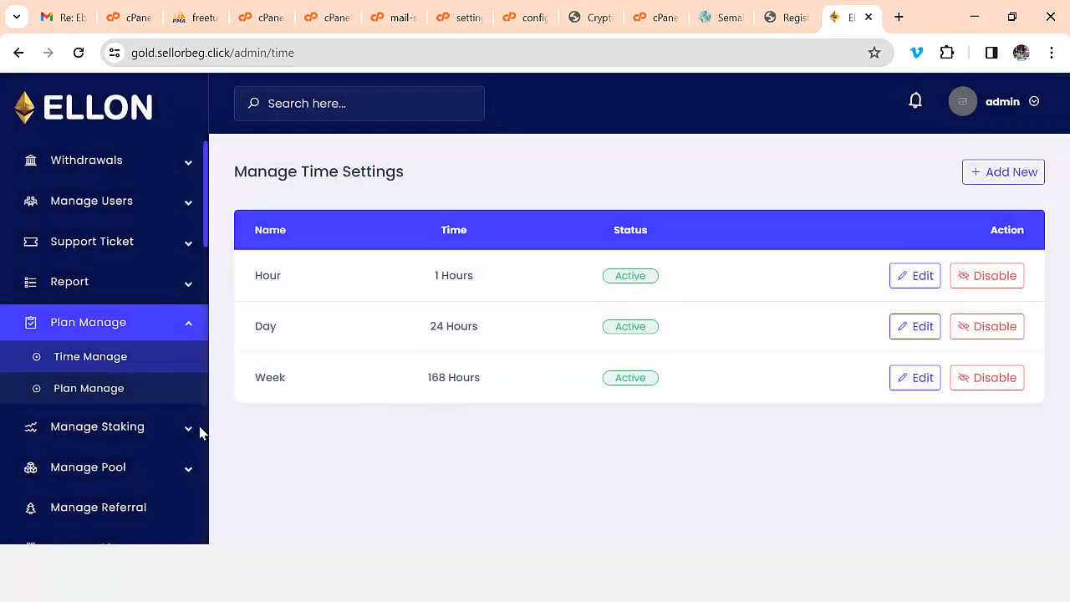
{"action": "left_click", "coordinate": [108, 437]}
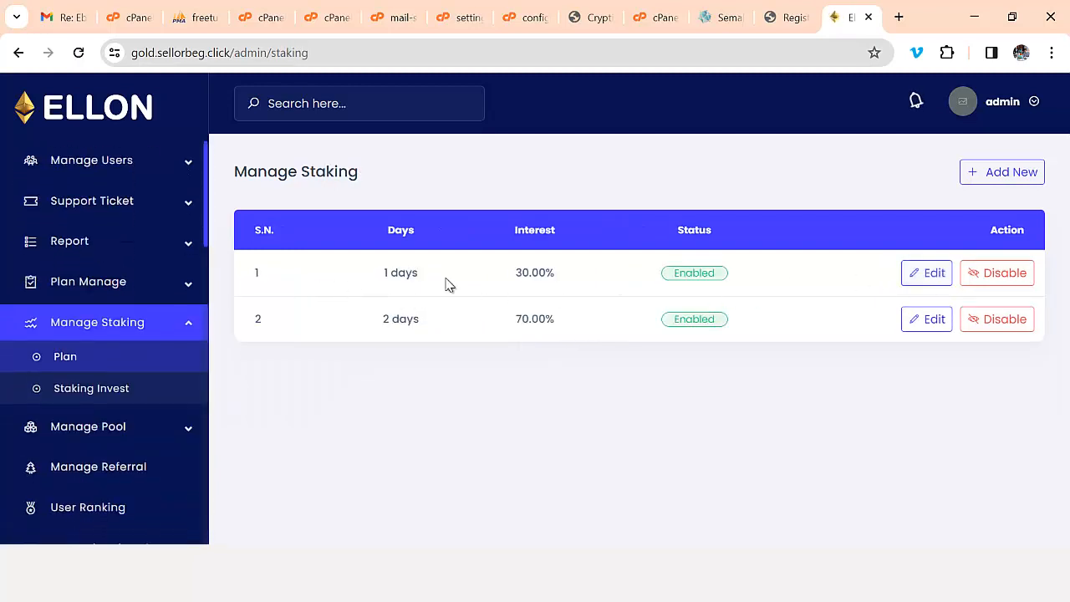
- Review the staking investments and staking plans, discarding an opened new staking plan form
{"action": "left_click", "coordinate": [103, 391]}
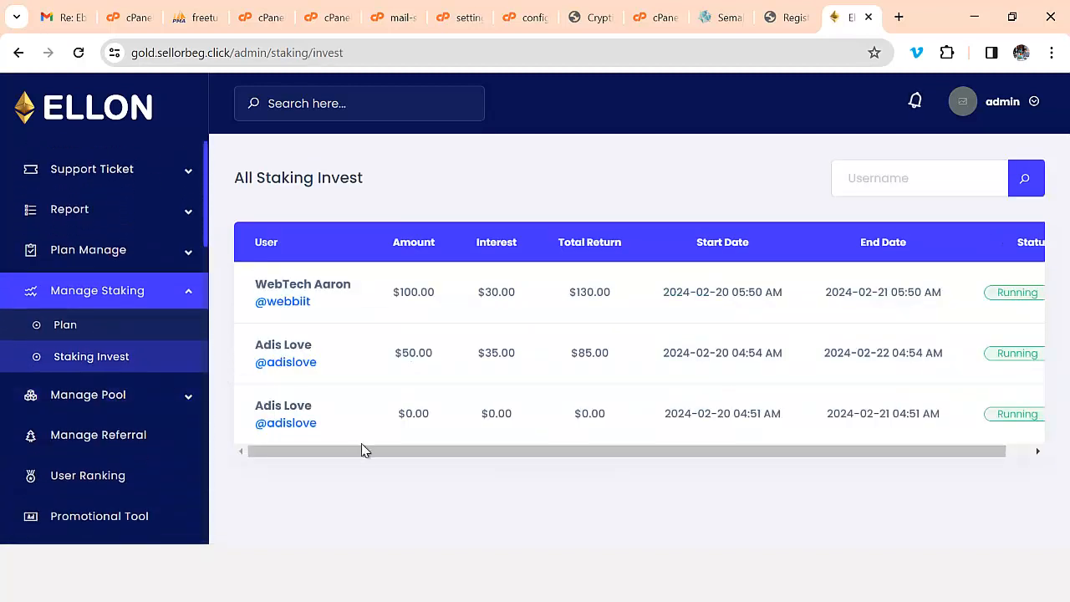
{"action": "left_click_drag", "start_coordinate": [445, 451], "coordinate": [572, 447]}
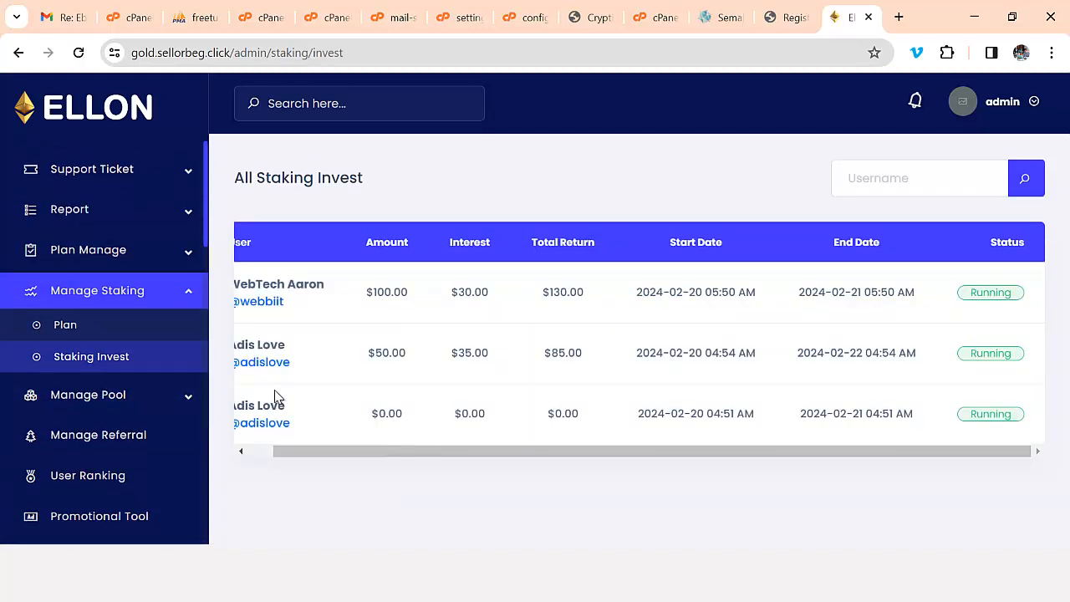
{"action": "left_click", "coordinate": [87, 325]}
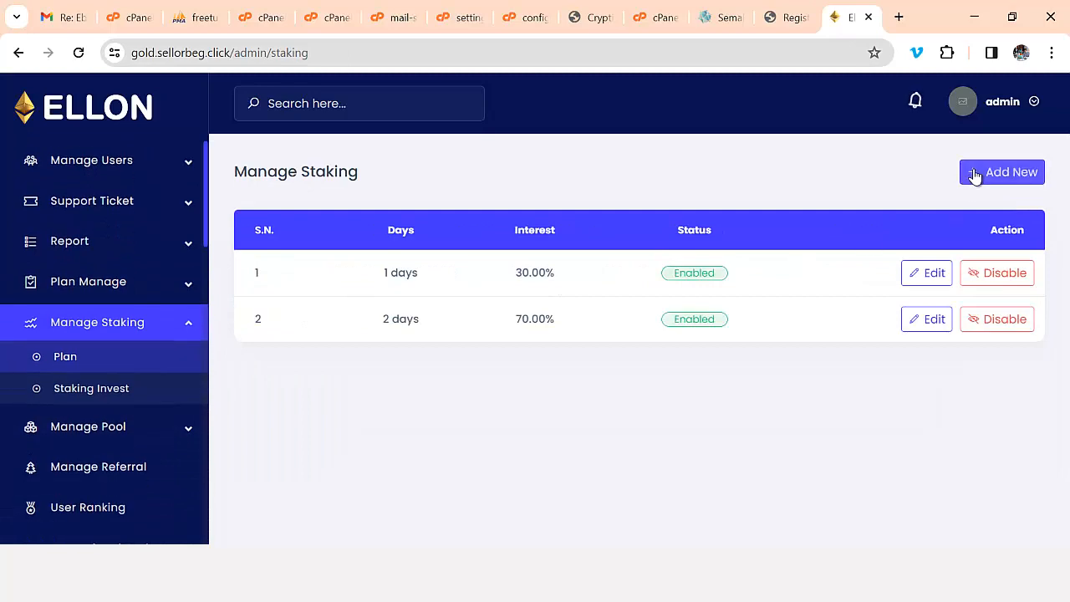
{"action": "left_click", "coordinate": [975, 173]}
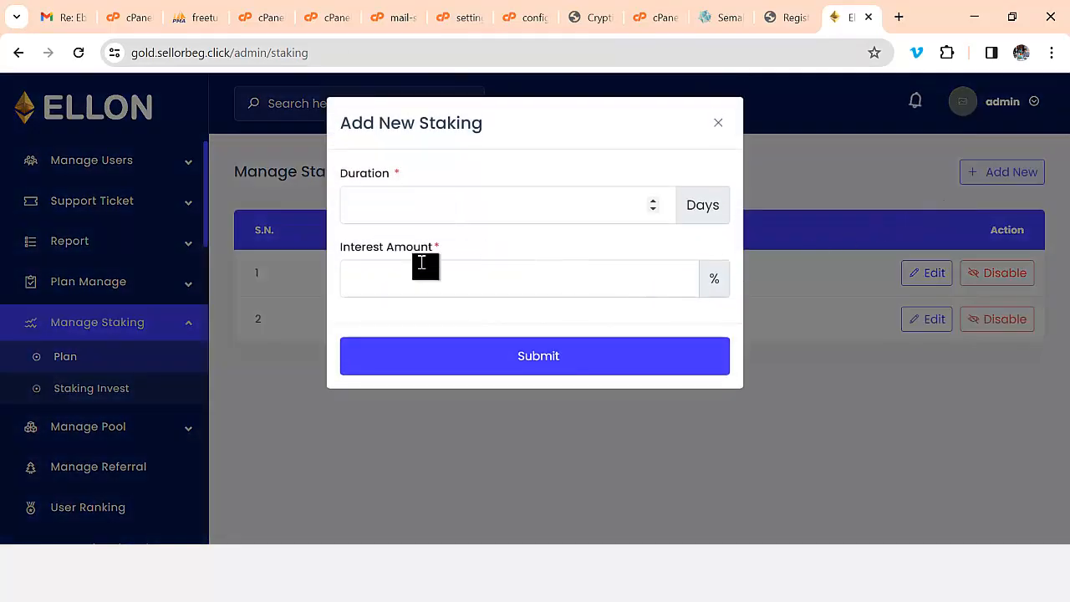
{"action": "left_click", "coordinate": [718, 125]}
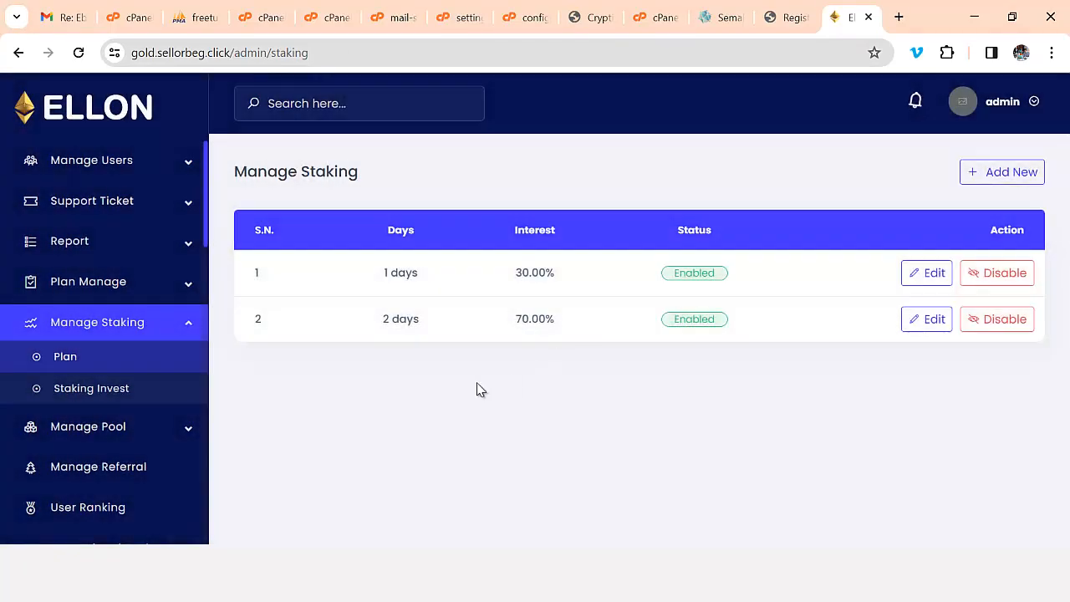
{"action": "left_click", "coordinate": [126, 431]}
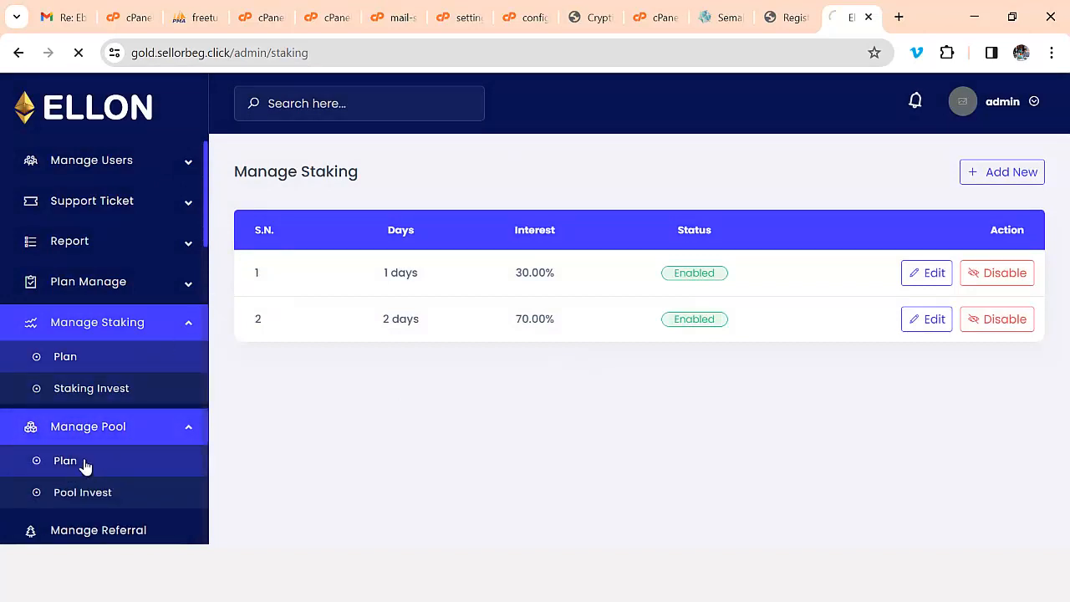
- Discard the new pool form and review the current pool investments list
{"action": "left_click", "coordinate": [1001, 176]}
{"action": "scroll", "coordinate": [424, 284], "scroll_direction": "down", "scroll_amount": 1}
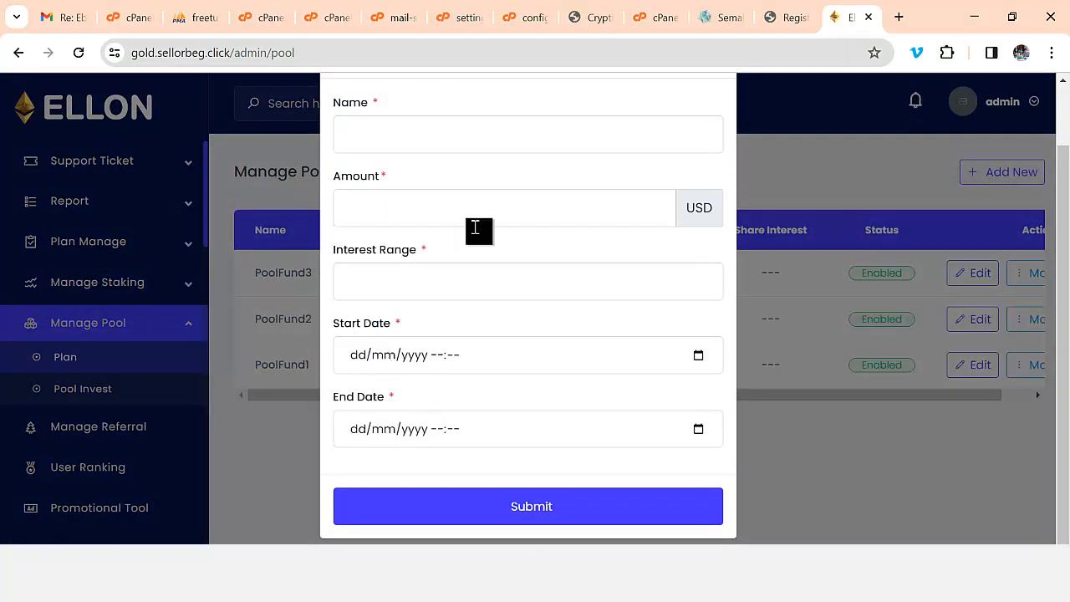
{"action": "scroll", "coordinate": [669, 175], "scroll_direction": "up", "scroll_amount": 1}
{"action": "left_click", "coordinate": [711, 125]}
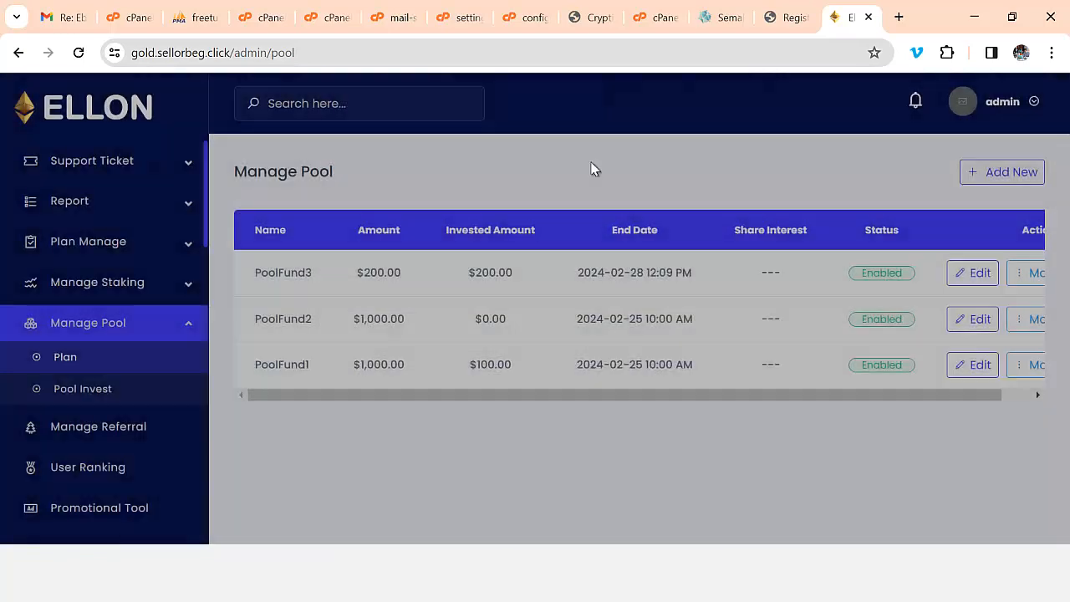
{"action": "left_click", "coordinate": [77, 391]}
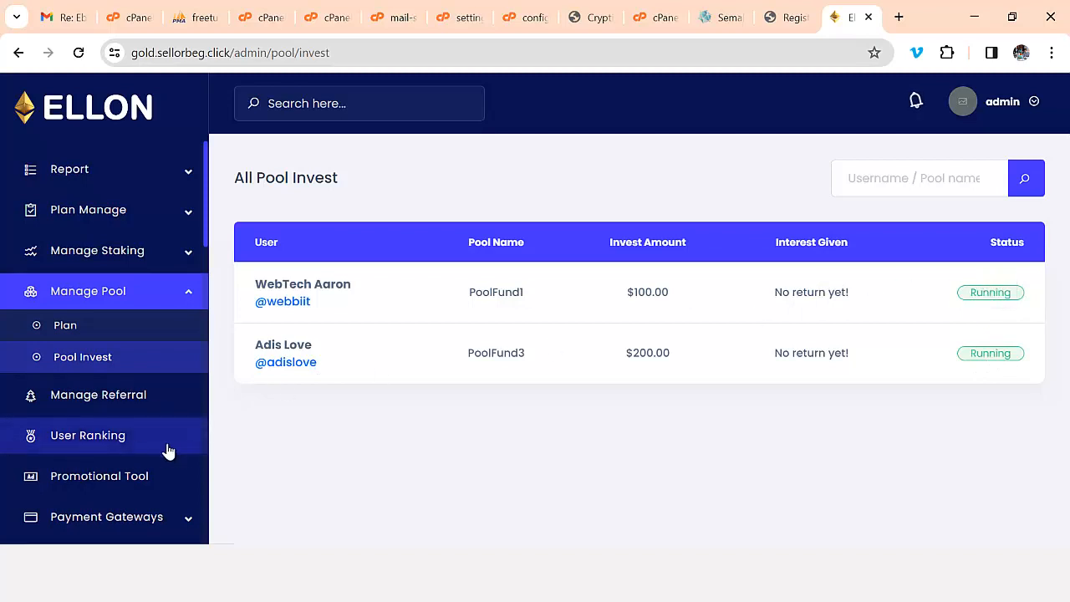
{"action": "left_click", "coordinate": [117, 398]}
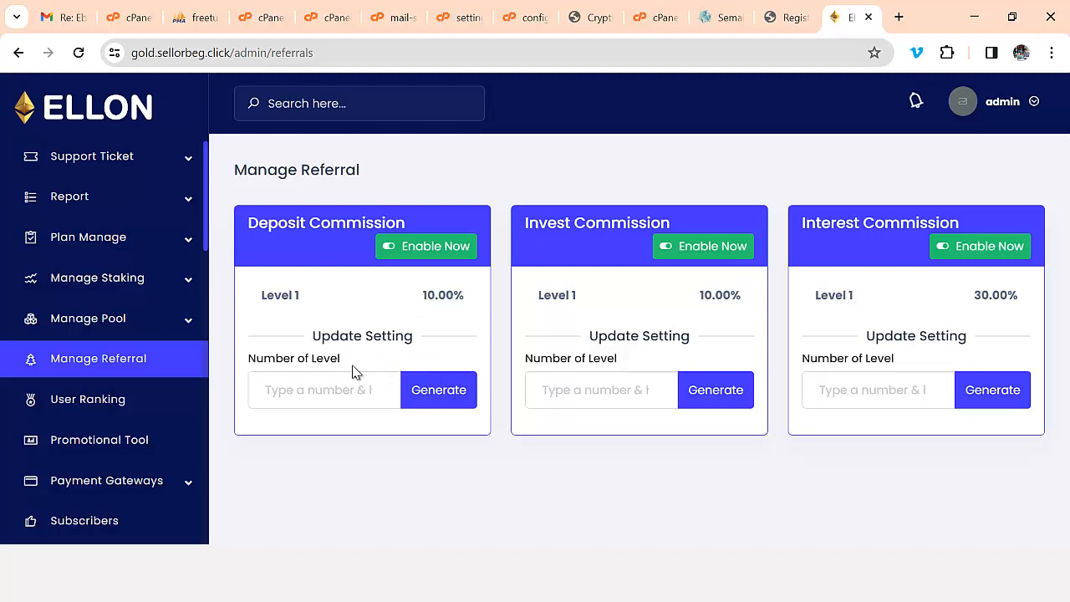
- Give Deposit Commission three levels at 10%, 5% and 3% and save them
{"action": "left_click", "coordinate": [342, 387]}
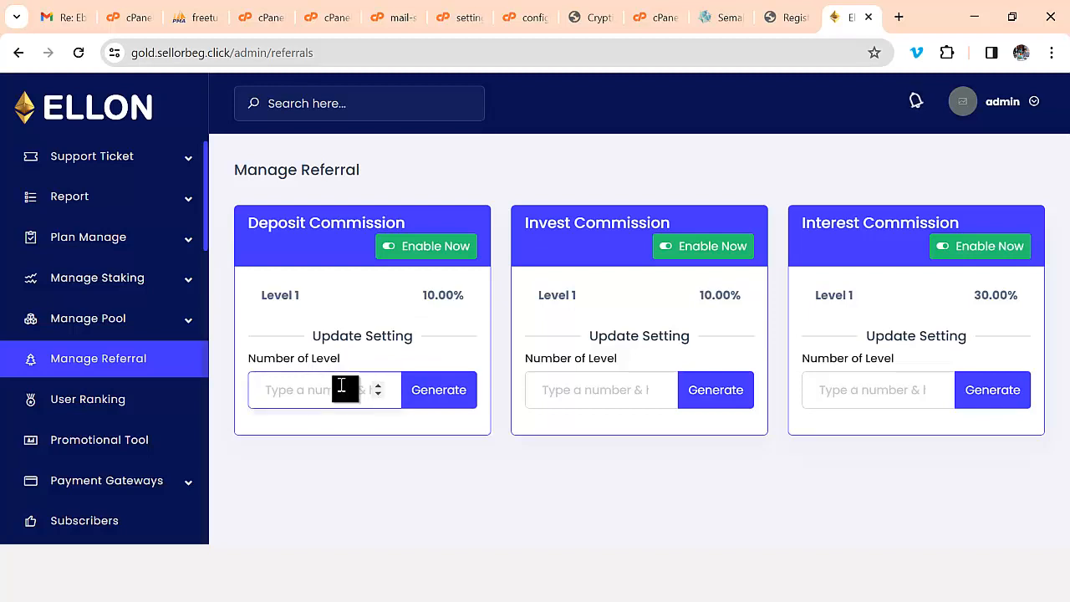
{"action": "type", "text": "3"}
{"action": "left_click", "coordinate": [425, 395]}
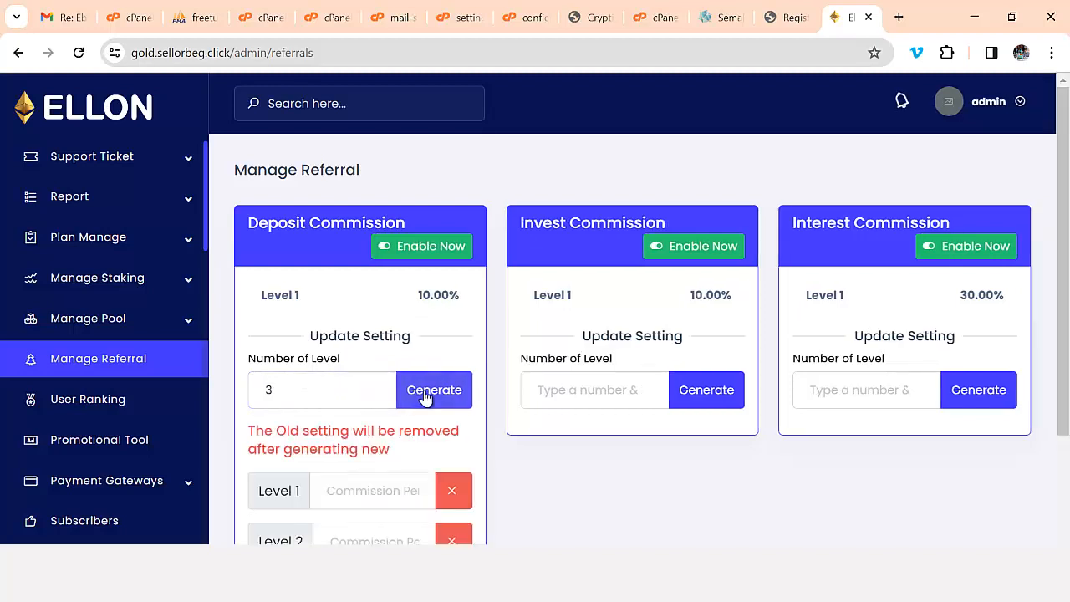
{"action": "scroll", "coordinate": [425, 398], "scroll_direction": "down", "scroll_amount": 2}
{"action": "left_click", "coordinate": [355, 333]}
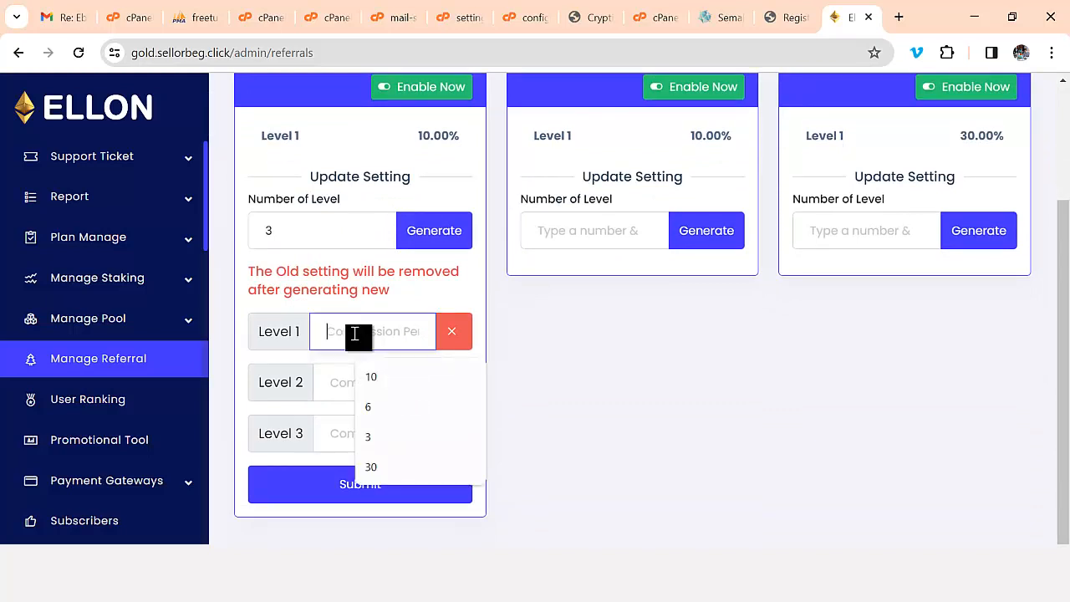
{"action": "type", "text": "10"}
{"action": "left_click", "coordinate": [357, 382]}
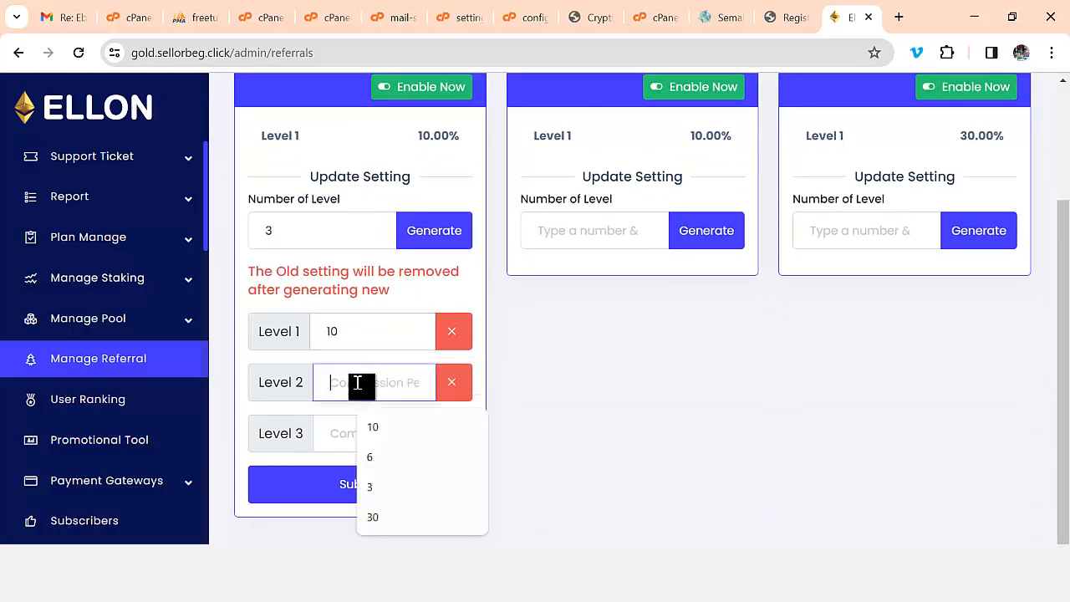
{"action": "type", "text": "5"}
{"action": "left_click", "coordinate": [358, 438]}
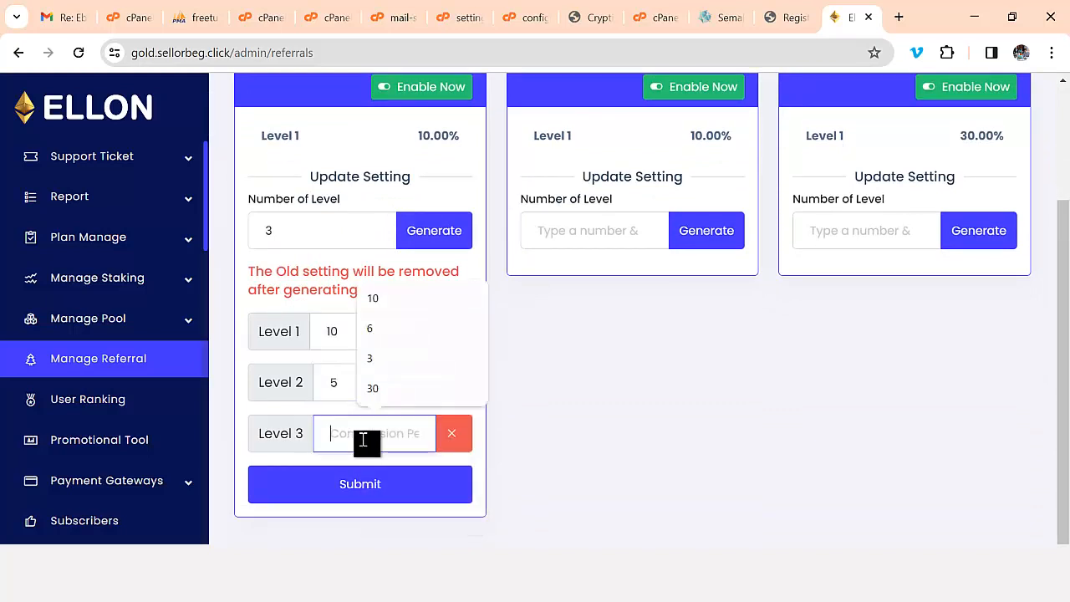
{"action": "type", "text": "3"}
{"action": "left_click", "coordinate": [308, 490]}
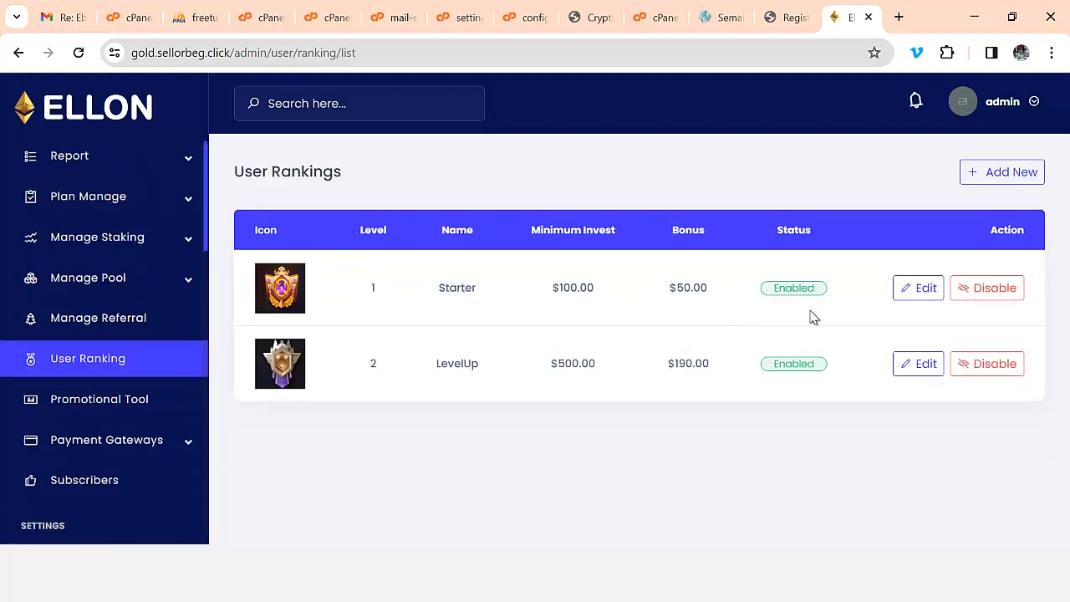
- Resubmit the Starter rank unchanged, keeping its $100 minimum invest and $50 bonus
{"action": "left_click", "coordinate": [920, 288]}
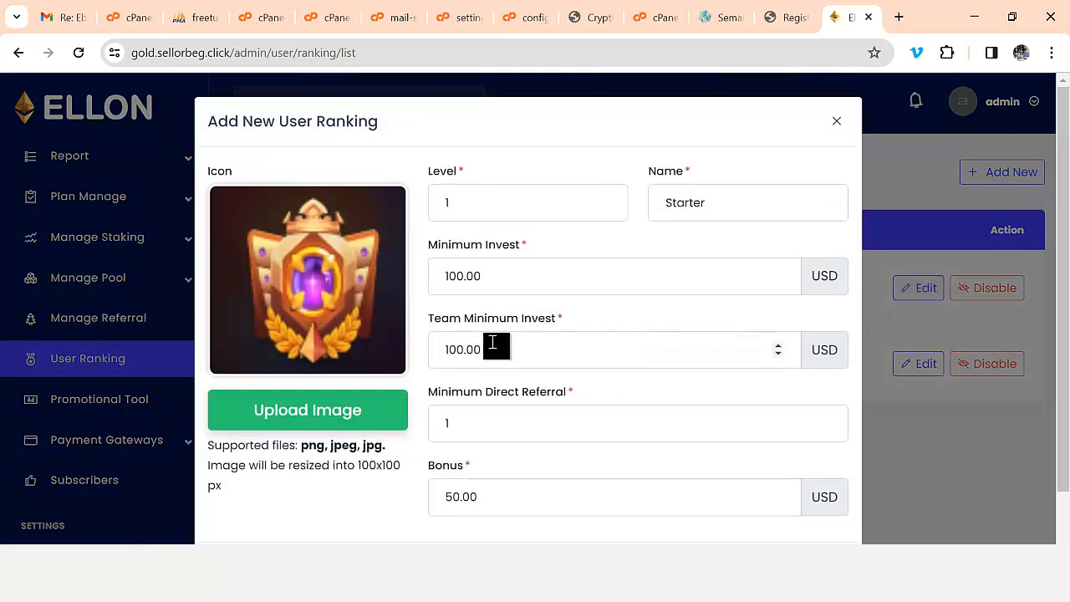
{"action": "scroll", "coordinate": [493, 343], "scroll_direction": "down", "scroll_amount": 2}
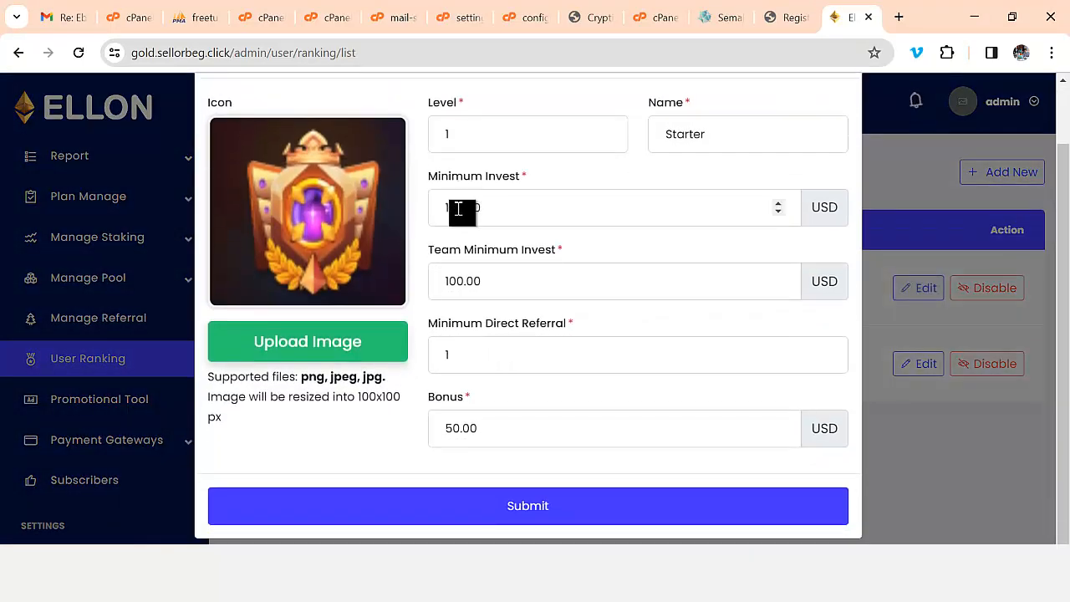
{"action": "left_click_drag", "start_coordinate": [446, 206], "coordinate": [517, 208]}
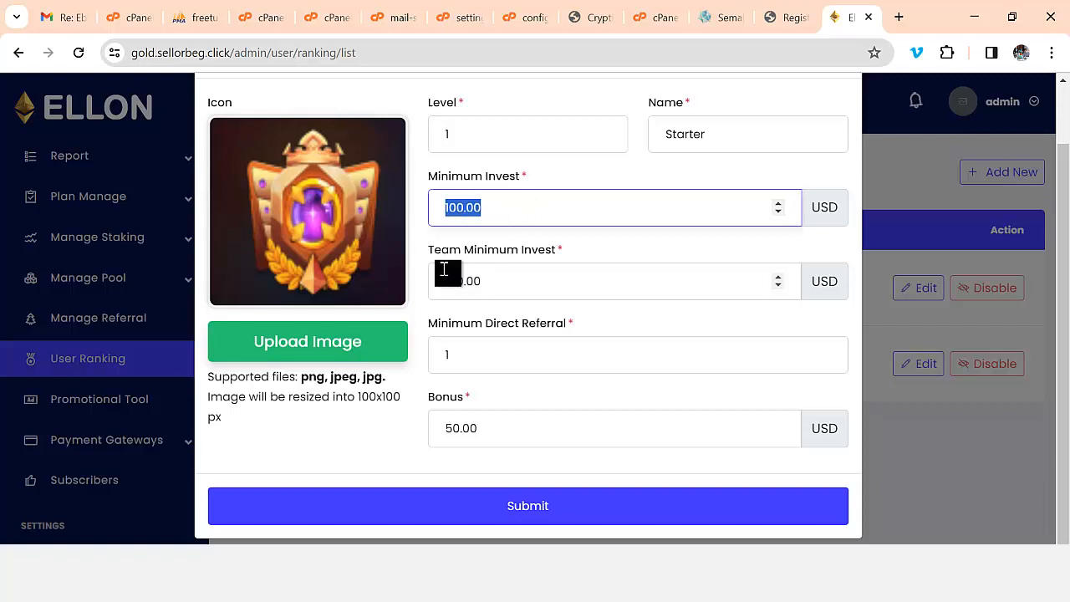
{"action": "scroll", "coordinate": [328, 291], "scroll_direction": "up", "scroll_amount": 1}
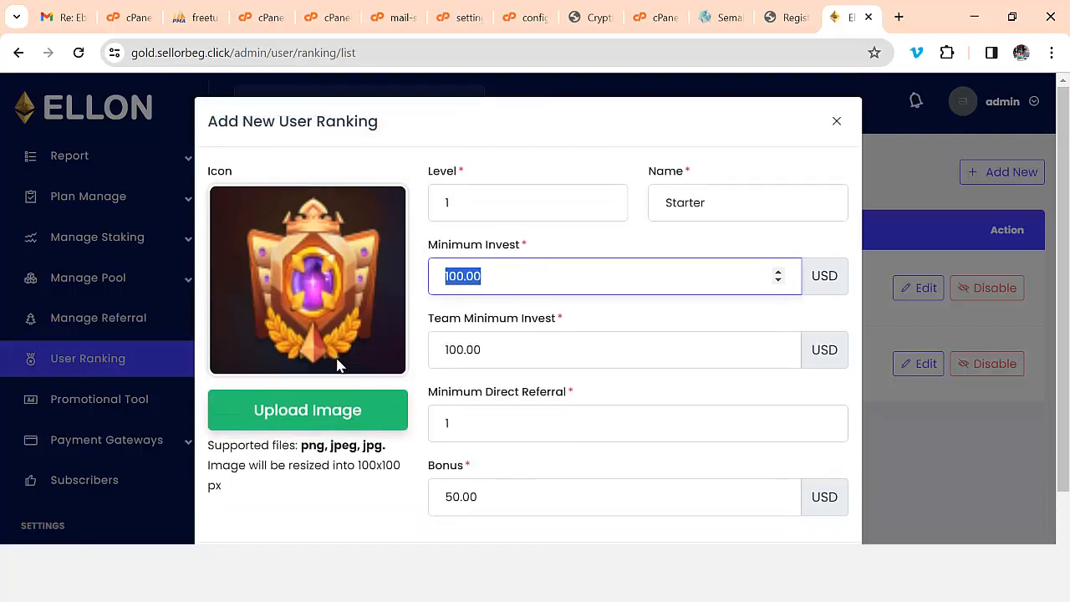
{"action": "left_click", "coordinate": [295, 417]}
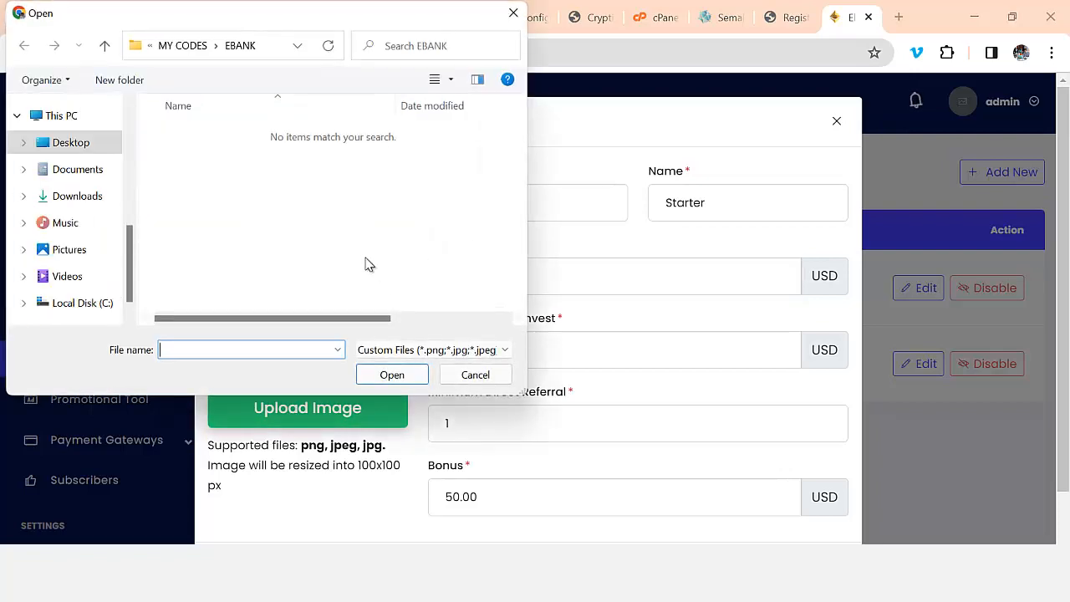
{"action": "left_click", "coordinate": [514, 12]}
{"action": "scroll", "coordinate": [584, 394], "scroll_direction": "down", "scroll_amount": 1}
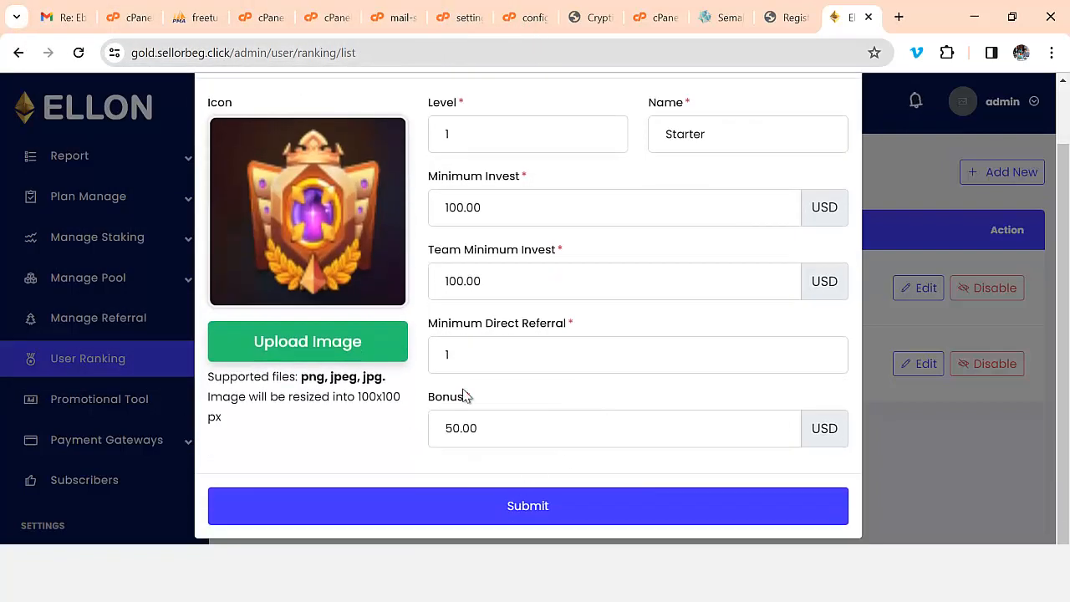
{"action": "left_click", "coordinate": [555, 511]}
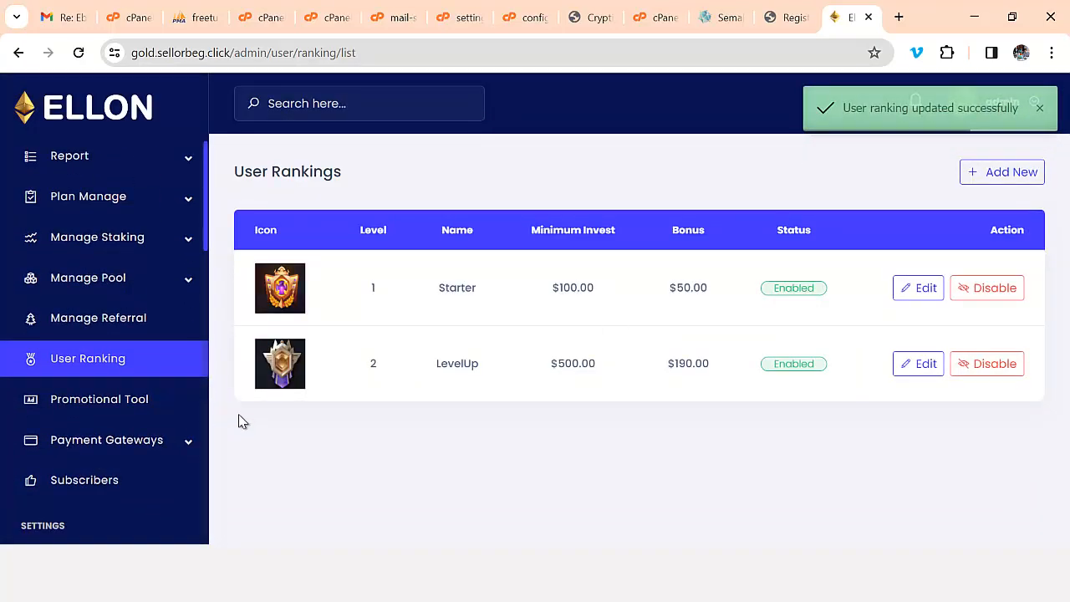
- Scroll through the full list of automatic payment gateways
{"action": "left_click", "coordinate": [178, 450]}
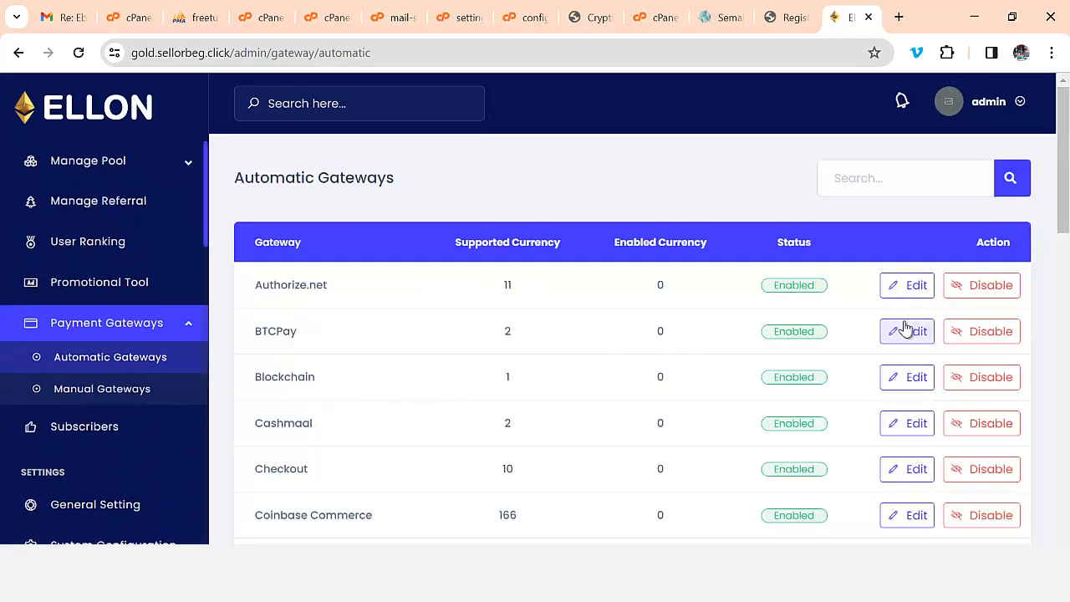
{"action": "scroll", "coordinate": [287, 284], "scroll_direction": "down", "scroll_amount": 1}
{"action": "scroll", "coordinate": [290, 221], "scroll_direction": "down", "scroll_amount": 4}
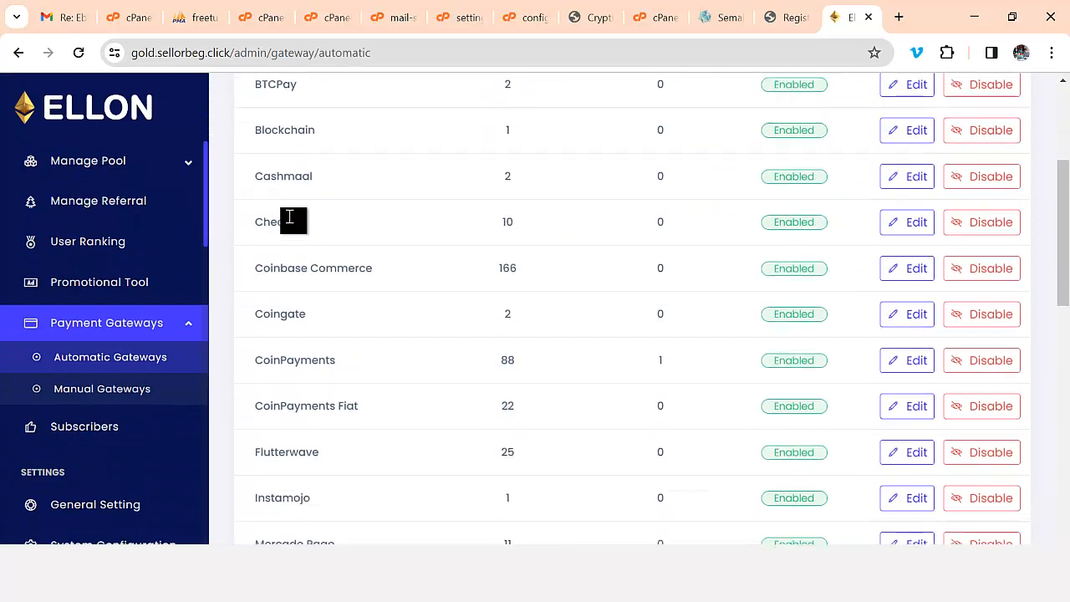
{"action": "scroll", "coordinate": [290, 223], "scroll_direction": "down", "scroll_amount": 5}
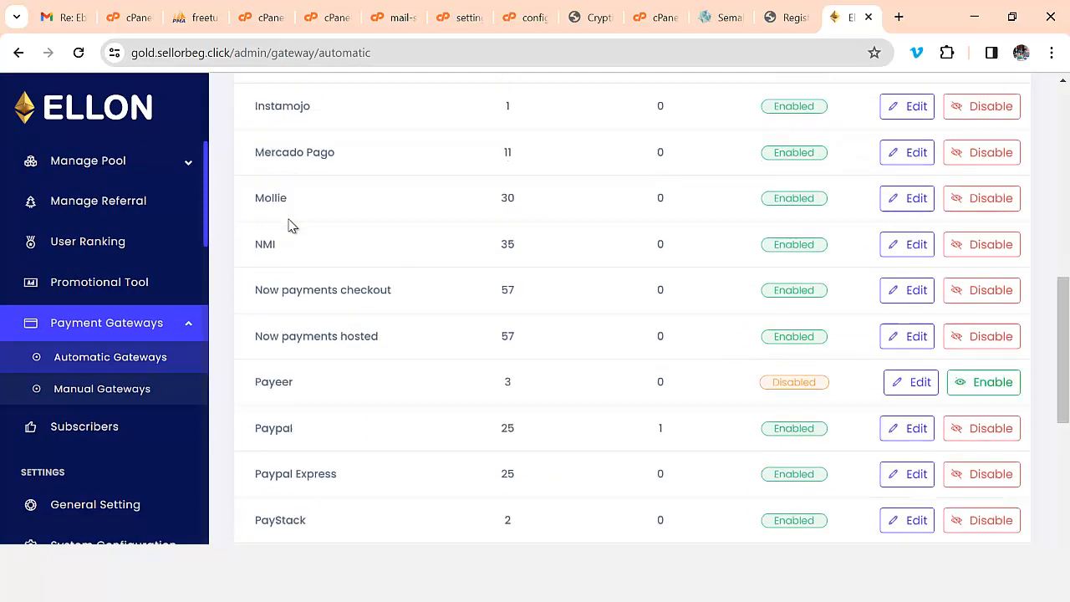
{"action": "scroll", "coordinate": [290, 231], "scroll_direction": "down", "scroll_amount": 3}
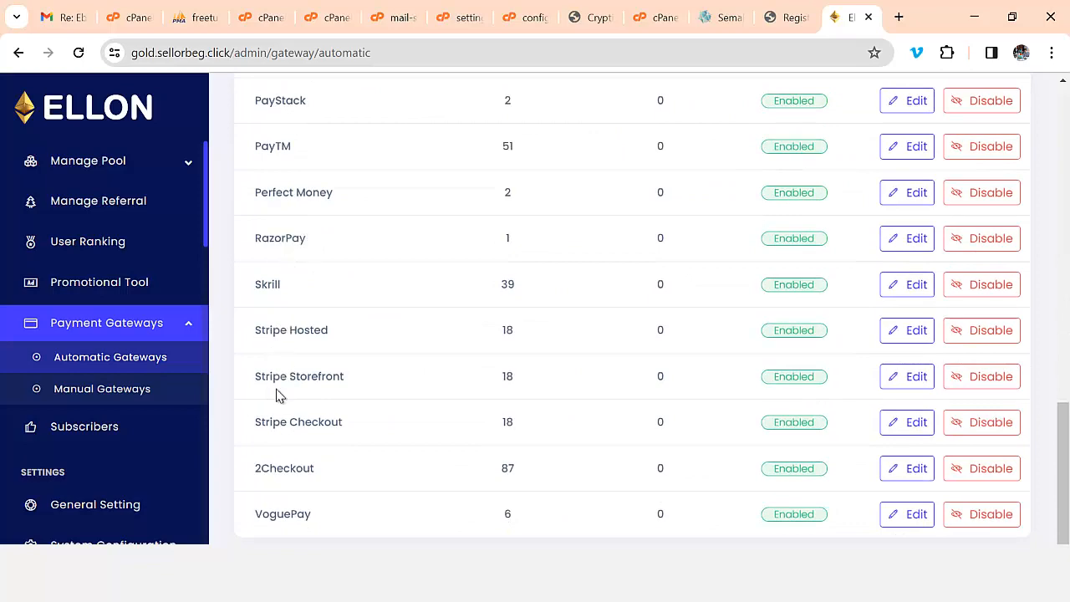
{"action": "scroll", "coordinate": [285, 427], "scroll_direction": "up", "scroll_amount": 1}
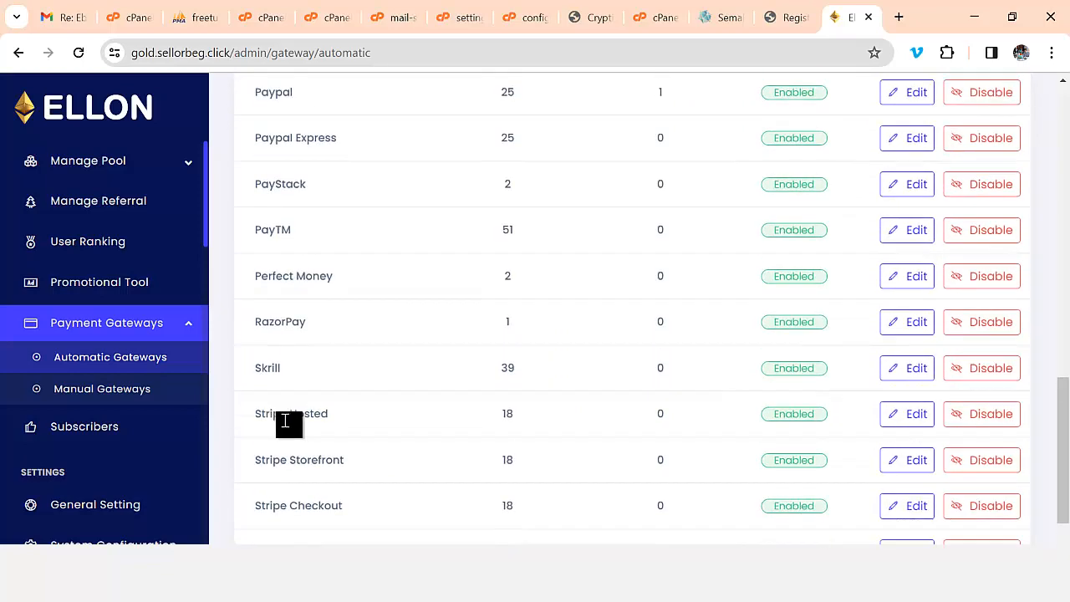
{"action": "scroll", "coordinate": [285, 424], "scroll_direction": "up", "scroll_amount": 1}
{"action": "scroll", "coordinate": [284, 422], "scroll_direction": "up", "scroll_amount": 1}
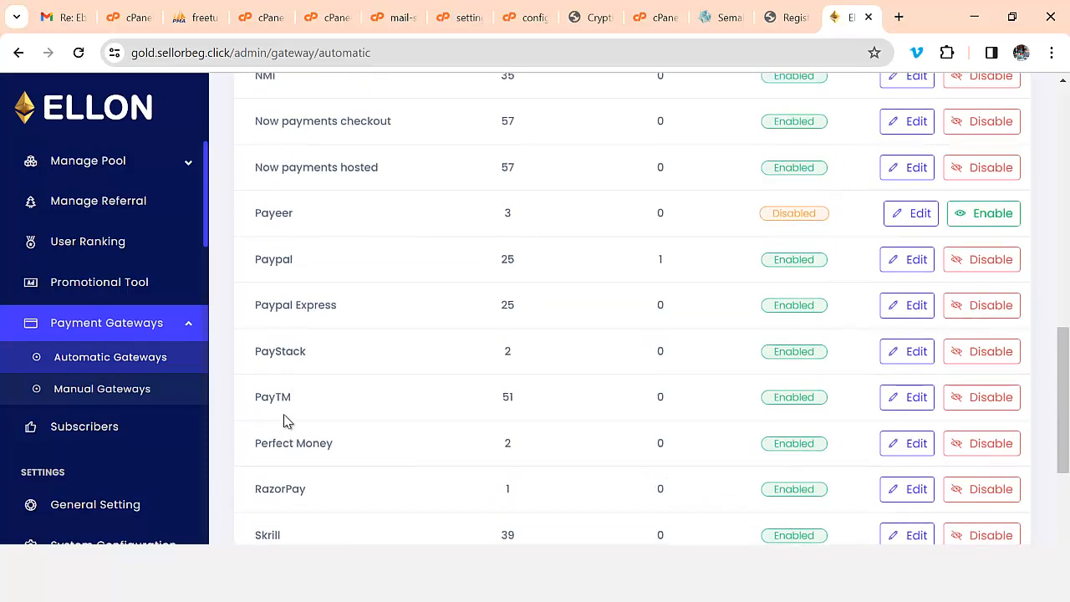
{"action": "scroll", "coordinate": [284, 403], "scroll_direction": "up", "scroll_amount": 1}
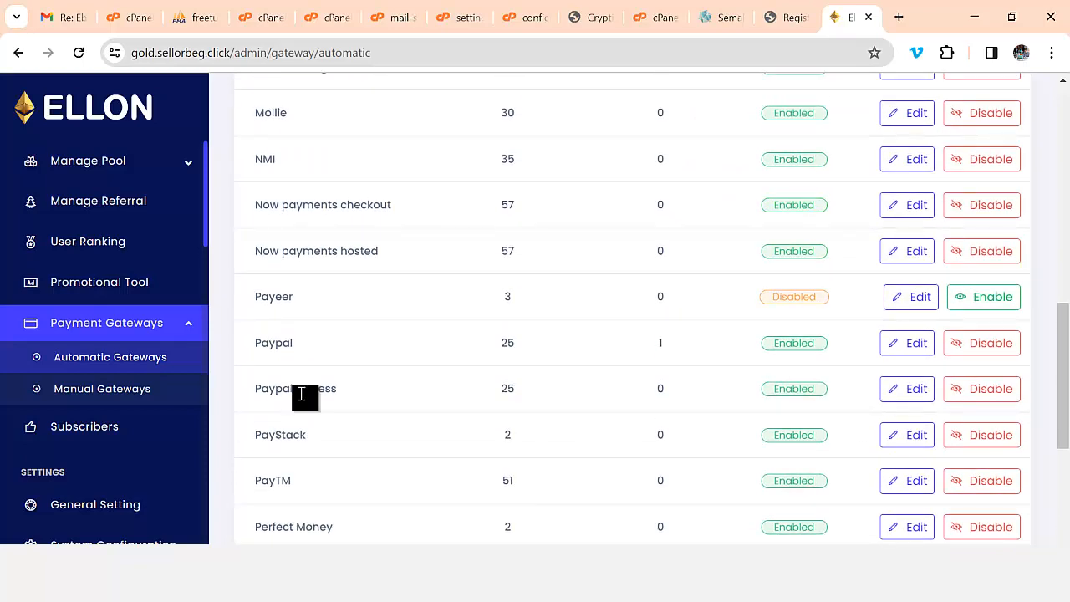
{"action": "scroll", "coordinate": [297, 393], "scroll_direction": "up", "scroll_amount": 2}
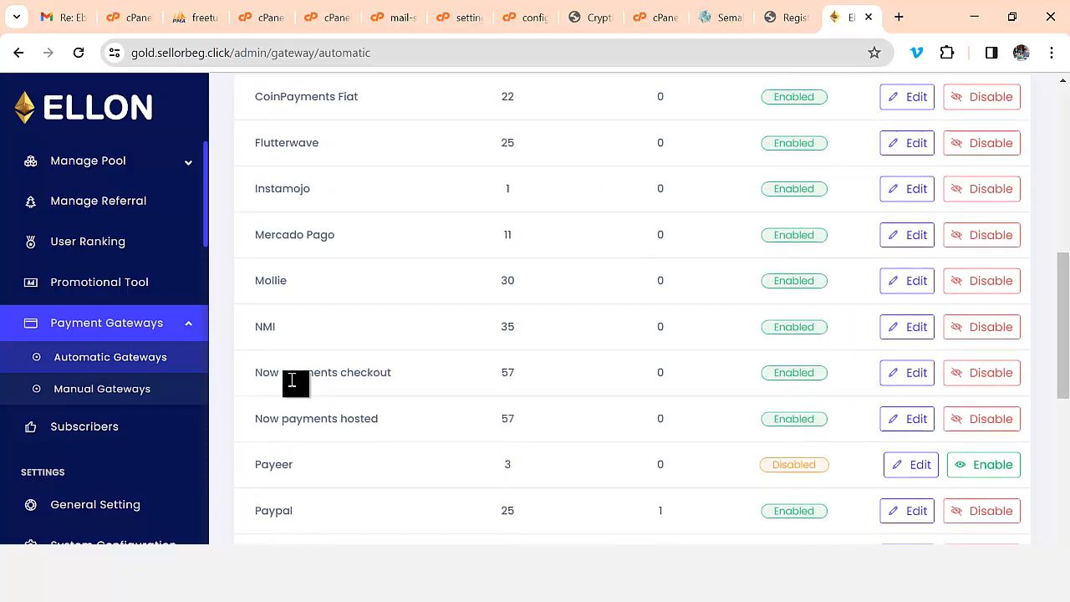
{"action": "scroll", "coordinate": [293, 384], "scroll_direction": "up", "scroll_amount": 1}
{"action": "scroll", "coordinate": [293, 386], "scroll_direction": "up", "scroll_amount": 1}
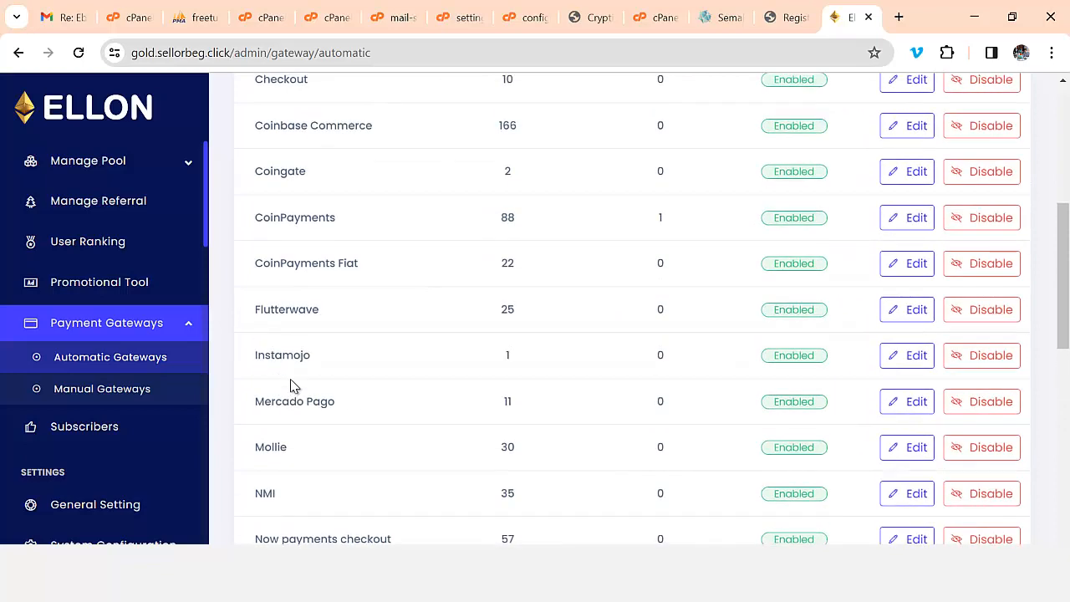
{"action": "scroll", "coordinate": [297, 356], "scroll_direction": "up", "scroll_amount": 1}
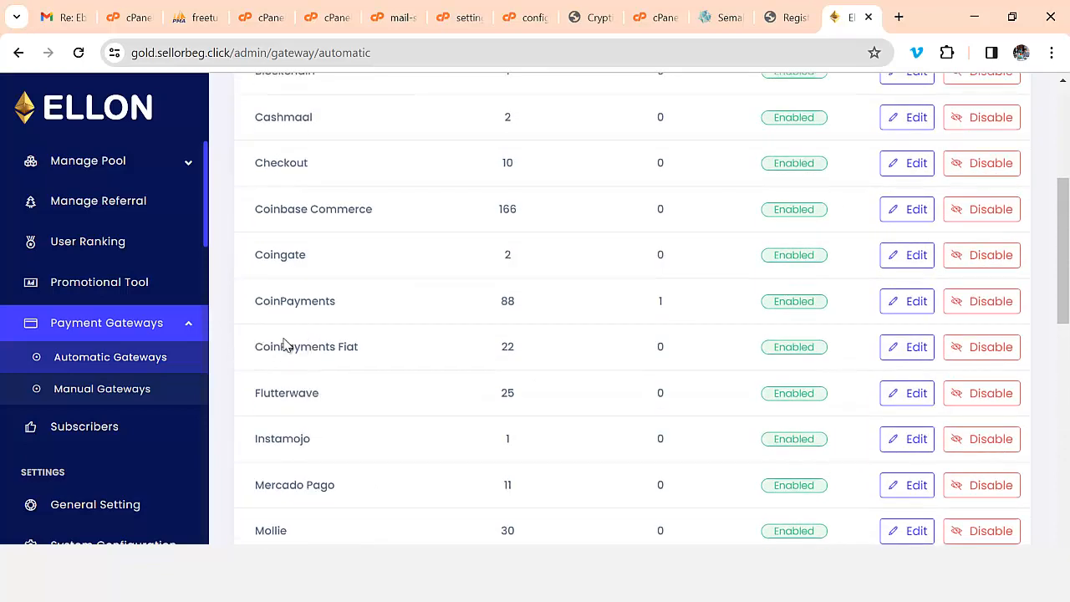
- Review the CoinPayments, Coingate, Blockchain, BTCPay and PayStack entries, then edit Authorize.net
{"action": "left_click_drag", "start_coordinate": [256, 301], "coordinate": [342, 306]}
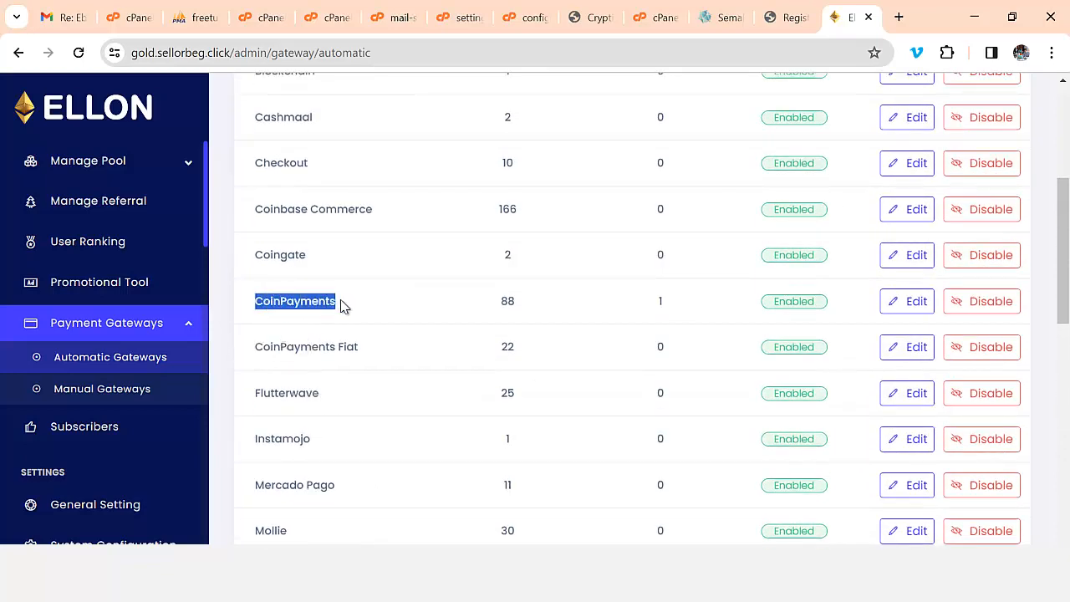
{"action": "left_click_drag", "start_coordinate": [256, 255], "coordinate": [309, 263]}
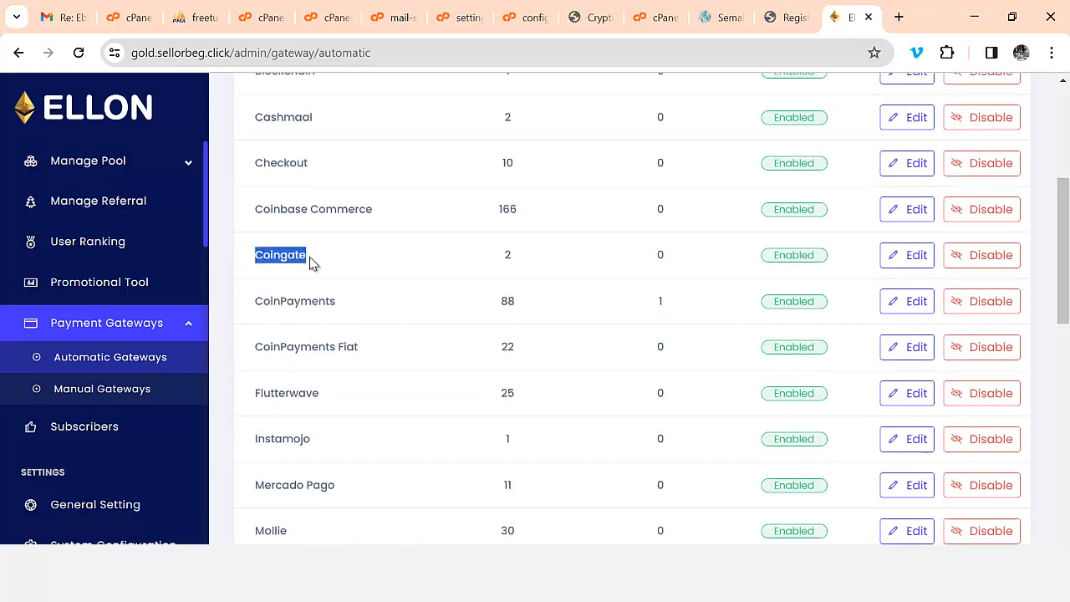
{"action": "scroll", "coordinate": [316, 263], "scroll_direction": "up", "scroll_amount": 2}
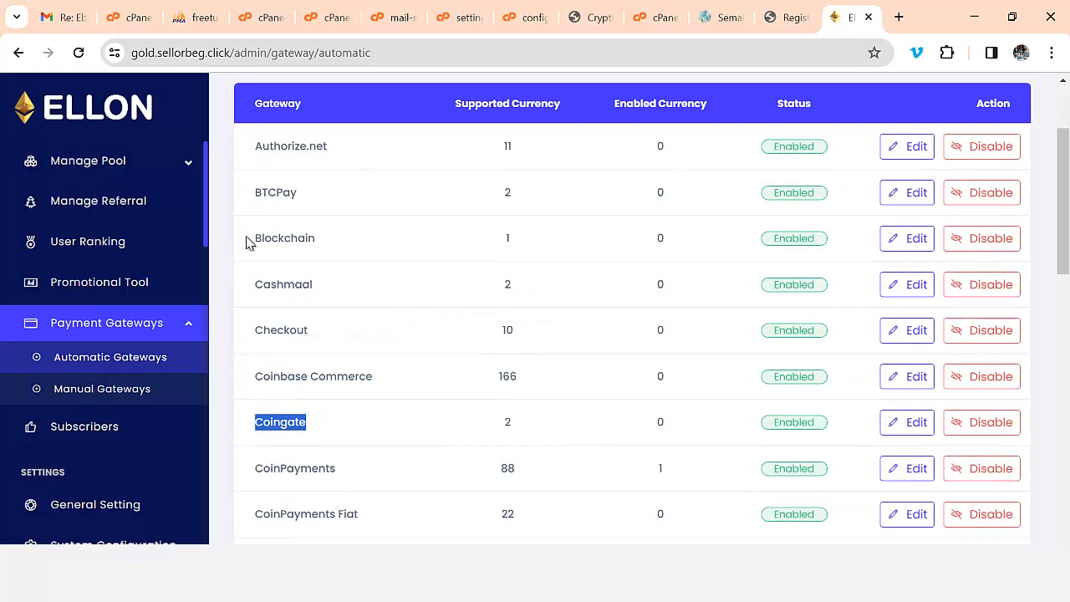
{"action": "left_click_drag", "start_coordinate": [248, 242], "coordinate": [319, 243]}
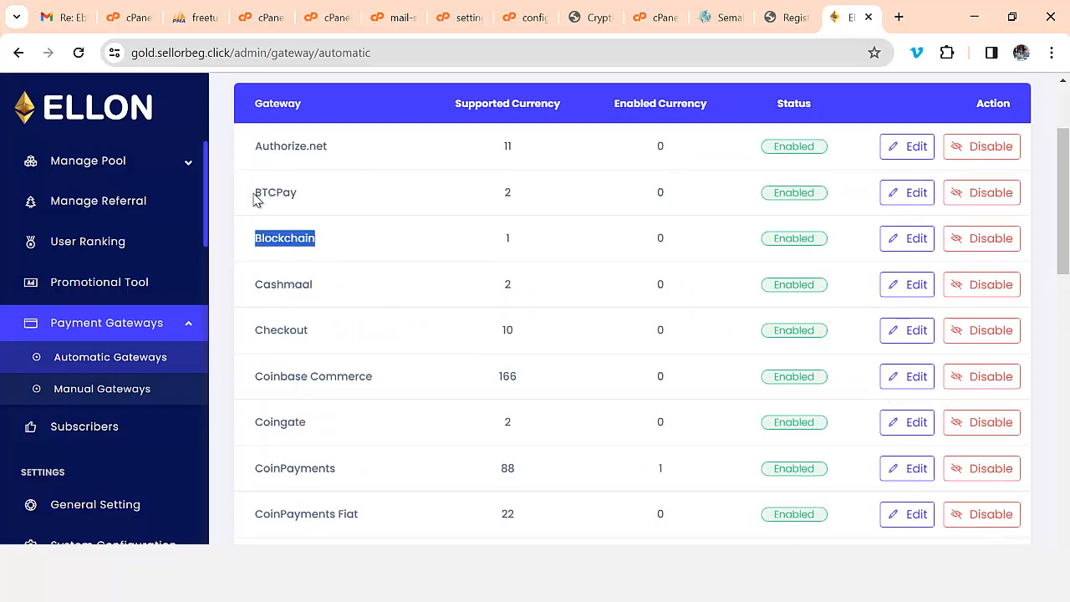
{"action": "left_click_drag", "start_coordinate": [254, 193], "coordinate": [305, 192]}
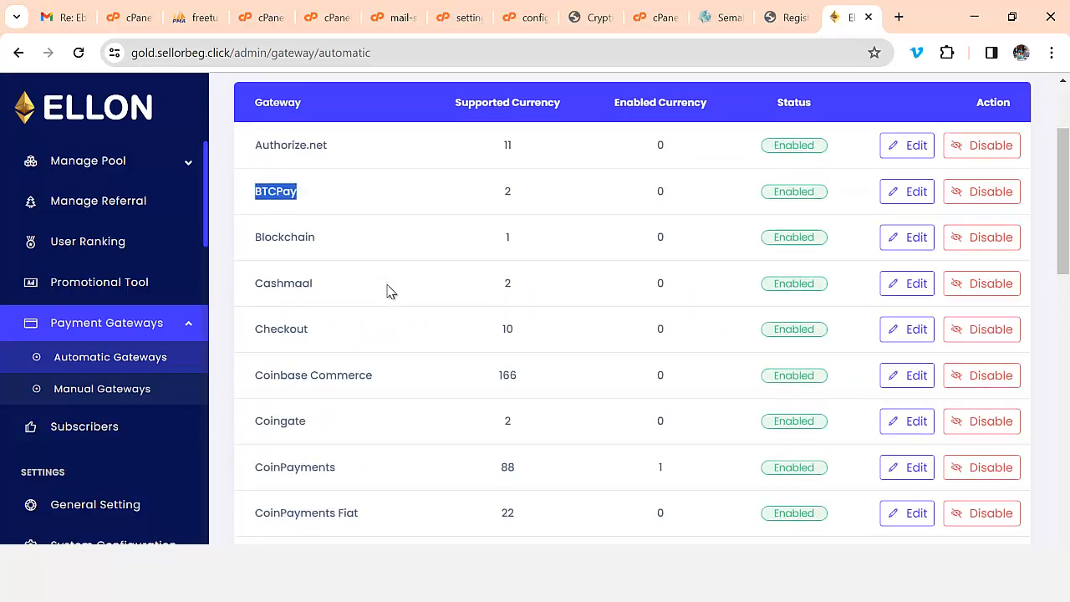
{"action": "scroll", "coordinate": [402, 348], "scroll_direction": "down", "scroll_amount": 9}
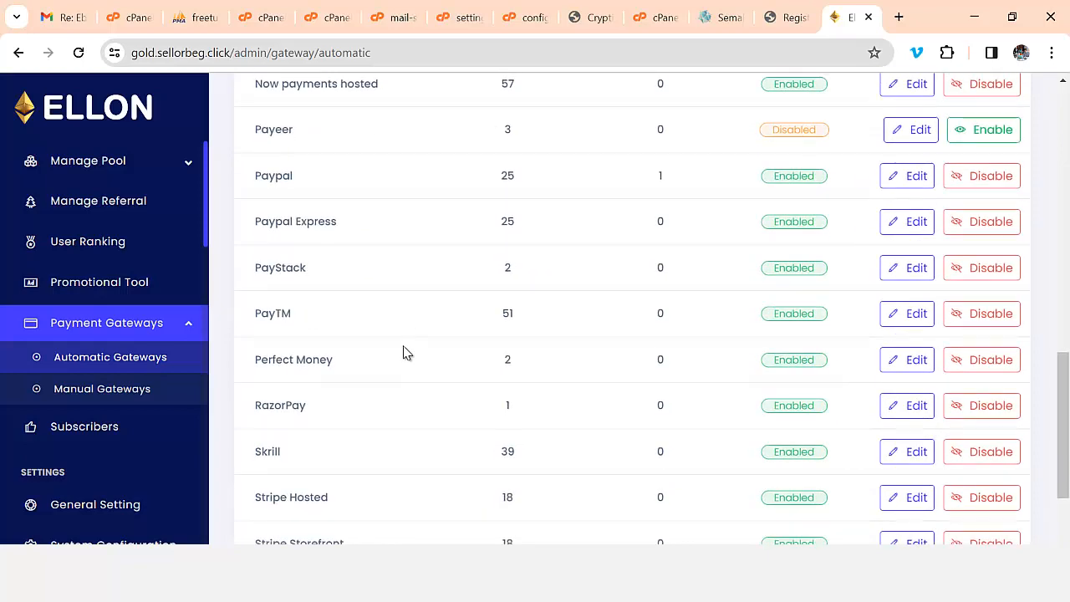
{"action": "left_click_drag", "start_coordinate": [255, 268], "coordinate": [313, 278]}
{"action": "scroll", "coordinate": [343, 325], "scroll_direction": "down", "scroll_amount": 1}
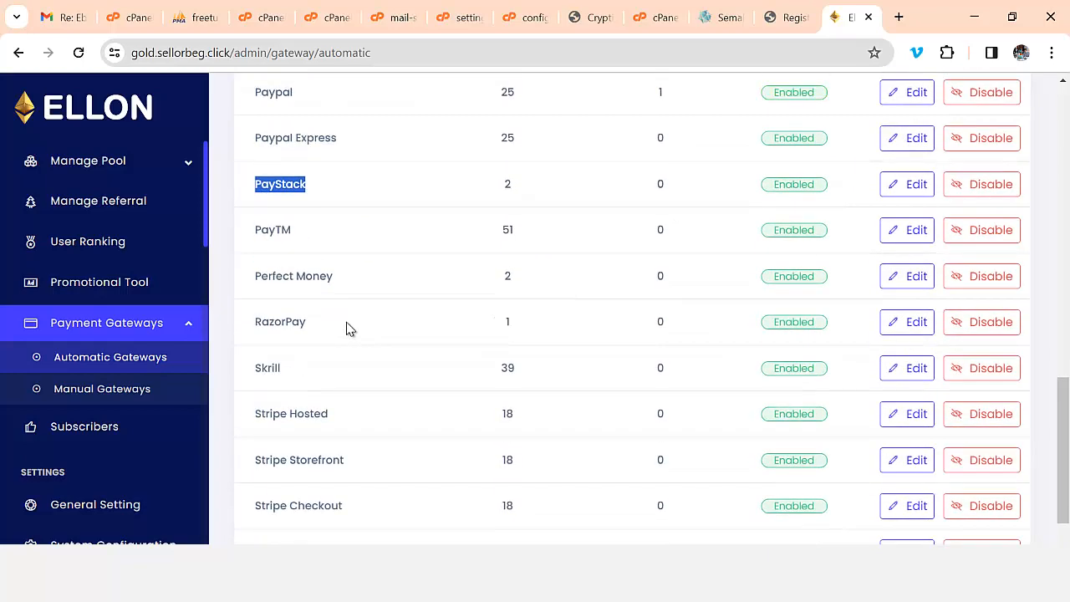
{"action": "scroll", "coordinate": [349, 328], "scroll_direction": "down", "scroll_amount": 1}
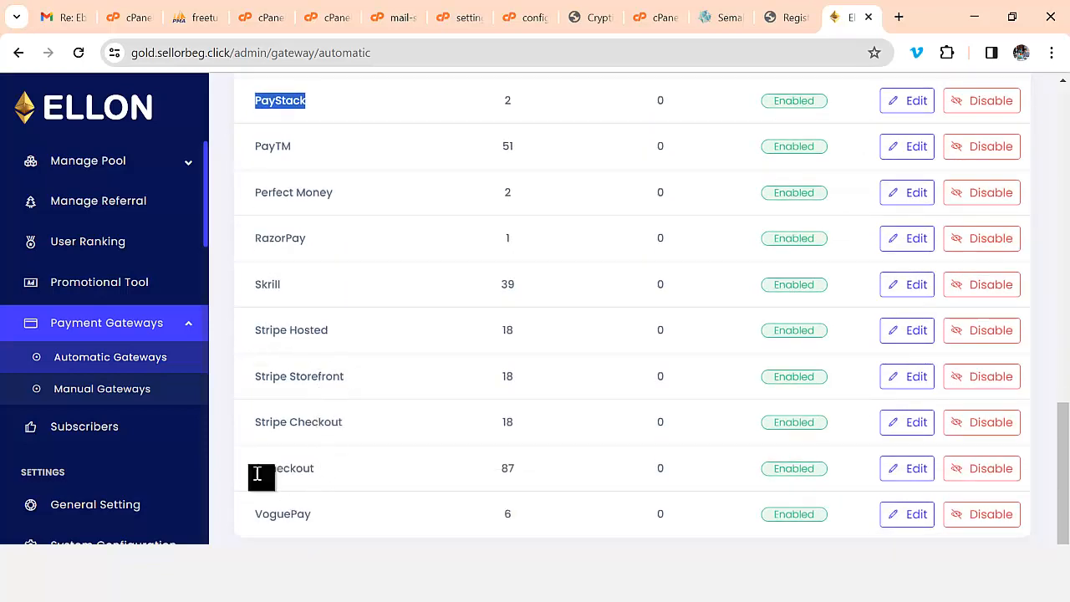
{"action": "scroll", "coordinate": [400, 456], "scroll_direction": "up", "scroll_amount": 3}
{"action": "scroll", "coordinate": [400, 448], "scroll_direction": "up", "scroll_amount": 10}
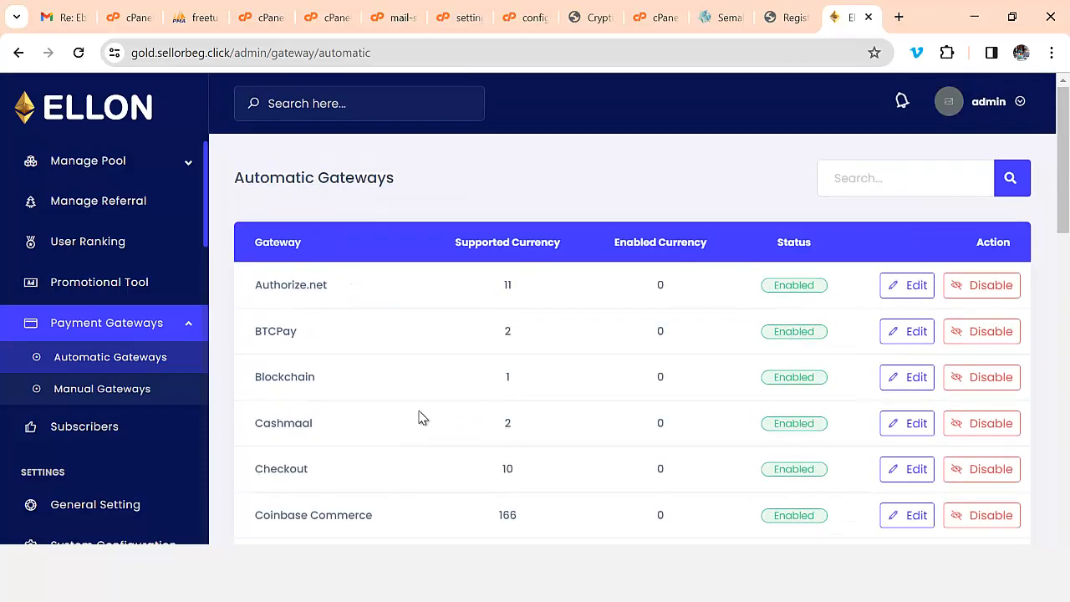
{"action": "left_click", "coordinate": [912, 284]}
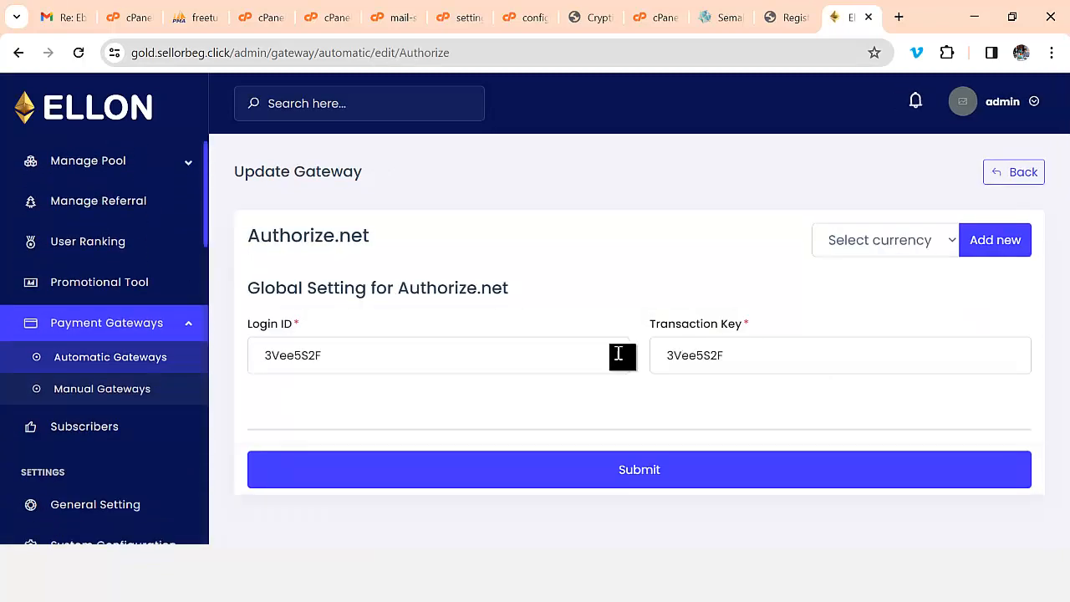
- Check the Login ID and Transaction Key, then add a USD currency section
{"action": "left_click", "coordinate": [738, 359]}
{"action": "left_click", "coordinate": [488, 358]}
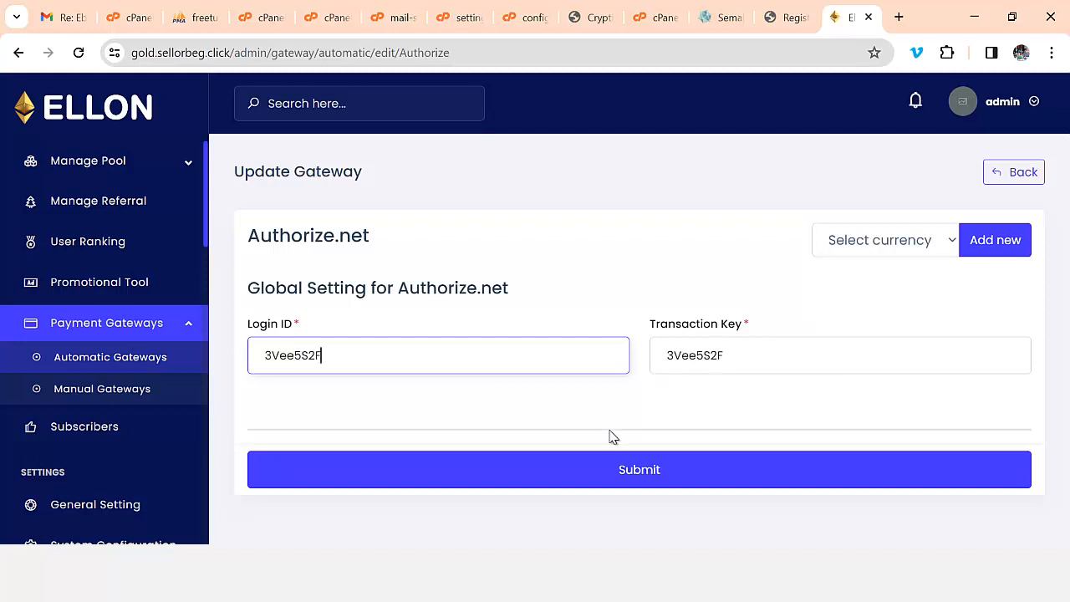
{"action": "left_click", "coordinate": [884, 253]}
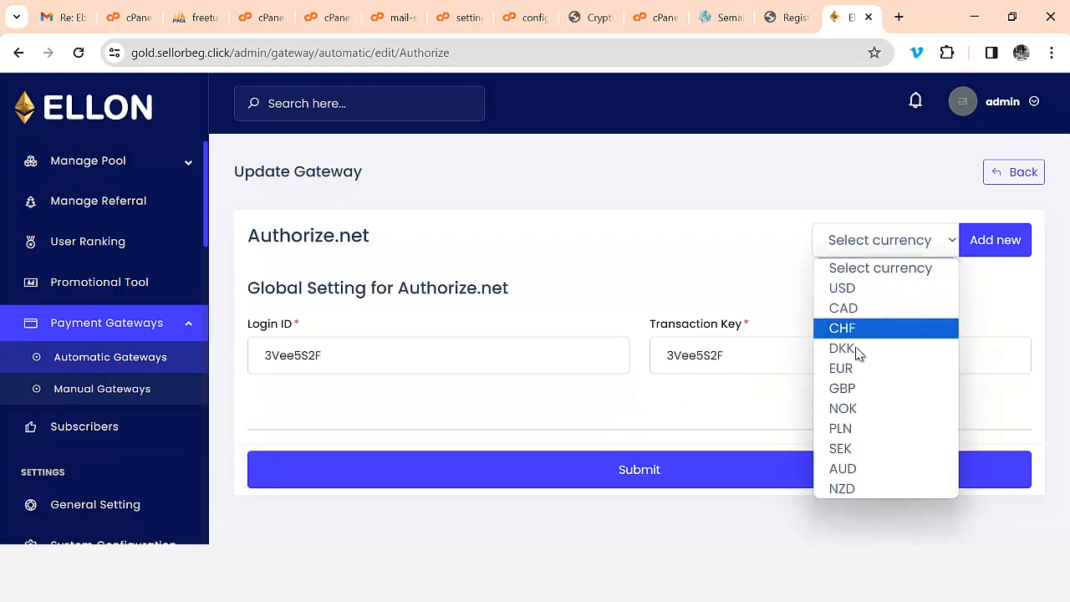
{"action": "left_click", "coordinate": [853, 290]}
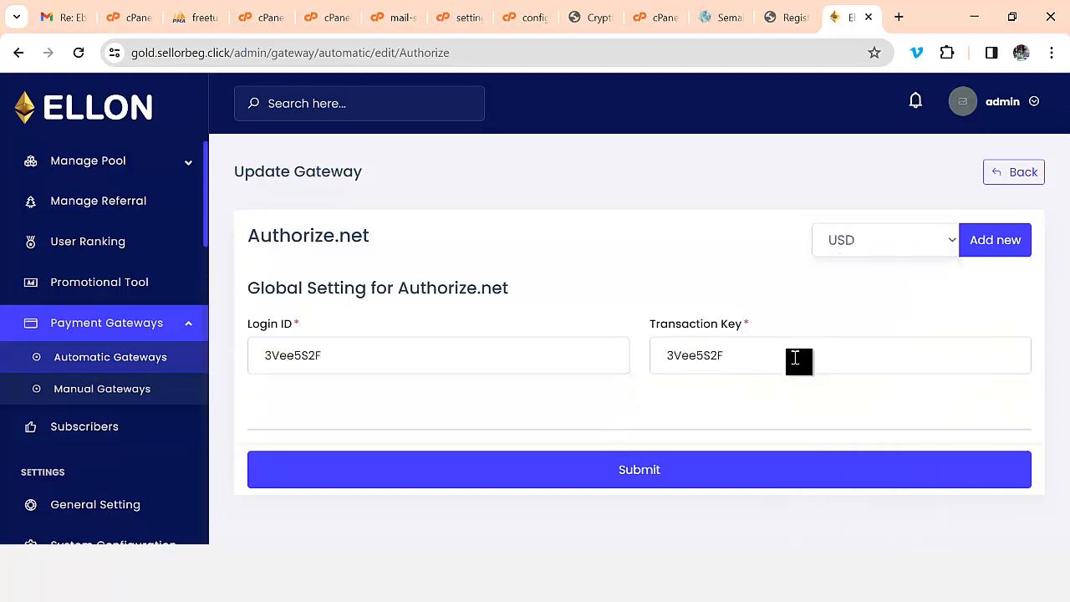
{"action": "left_click", "coordinate": [993, 250]}
- Fill the USD currency section with symbol USD and a conversion rate of 1
{"action": "scroll", "coordinate": [335, 276], "scroll_direction": "down", "scroll_amount": 2}
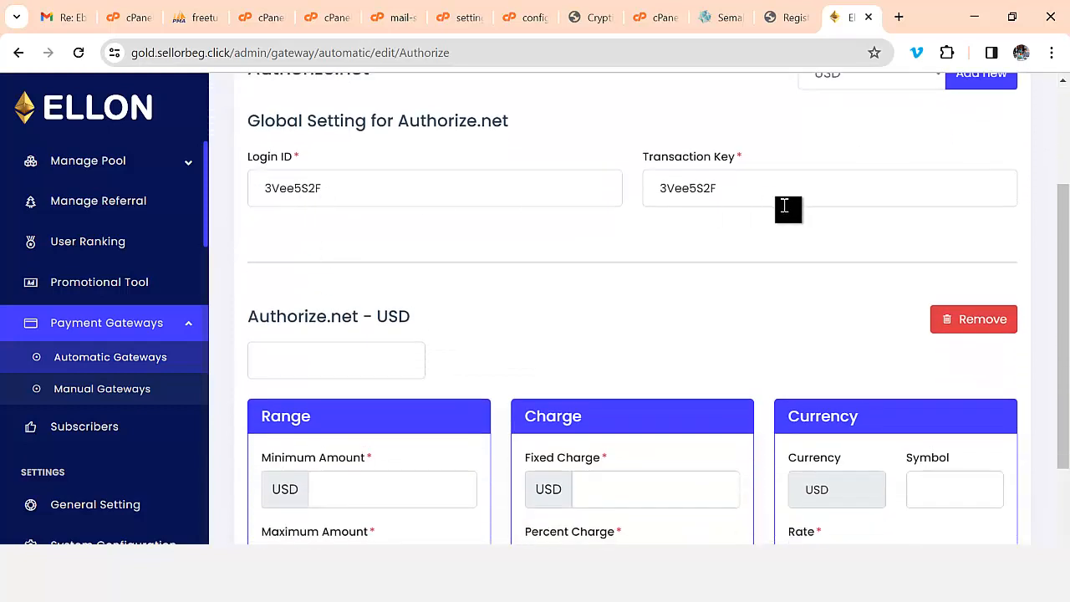
{"action": "scroll", "coordinate": [728, 327], "scroll_direction": "down", "scroll_amount": 2}
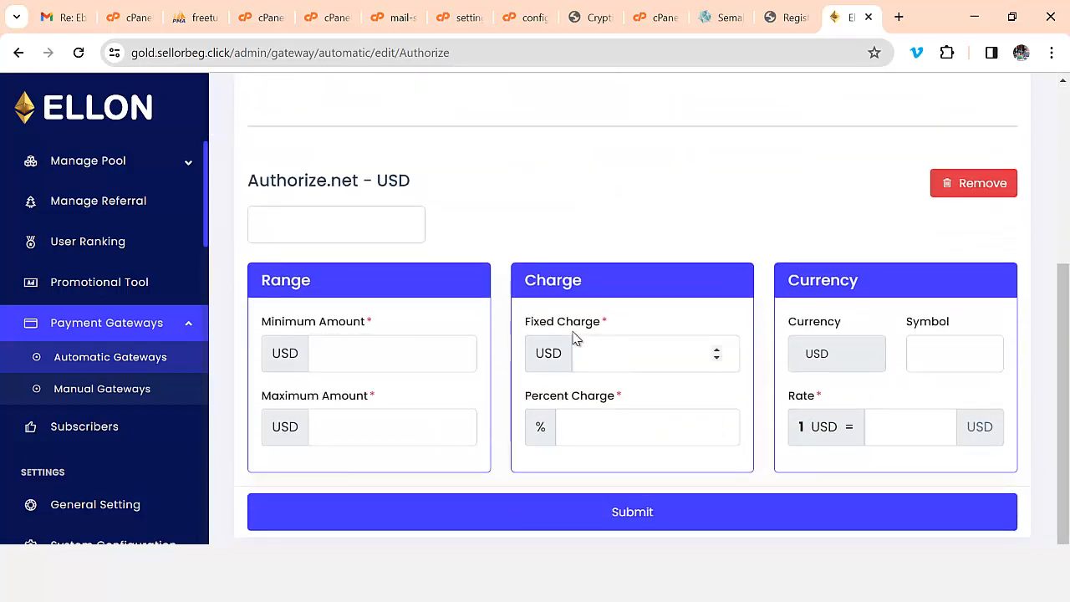
{"action": "left_click", "coordinate": [939, 353]}
{"action": "left_click", "coordinate": [954, 399]}
{"action": "left_click", "coordinate": [893, 431]}
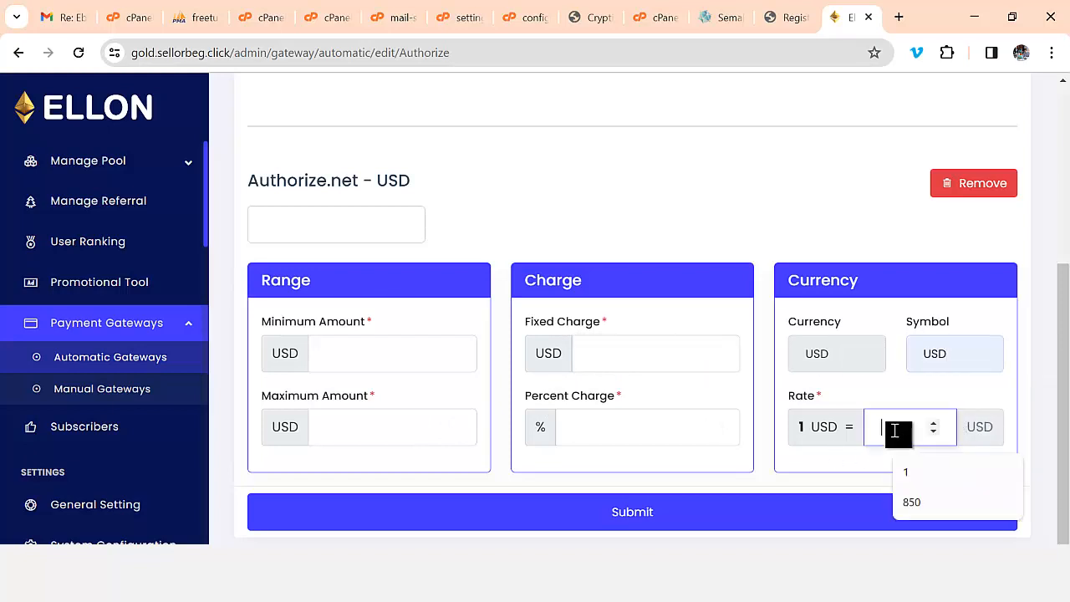
{"action": "left_click", "coordinate": [911, 471]}
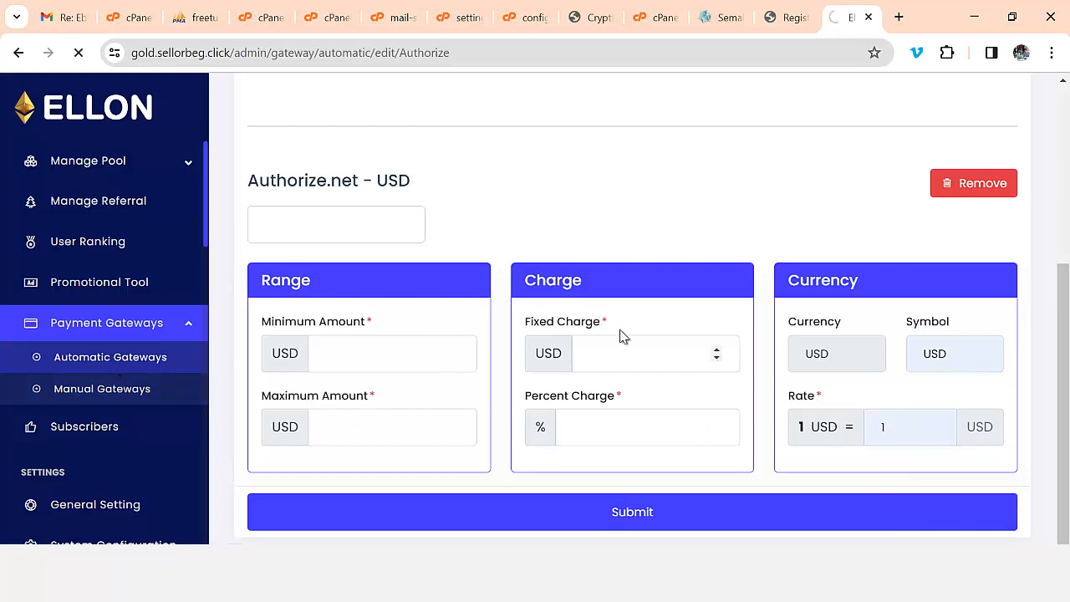
{"action": "scroll", "coordinate": [627, 357], "scroll_direction": "down", "scroll_amount": 3}
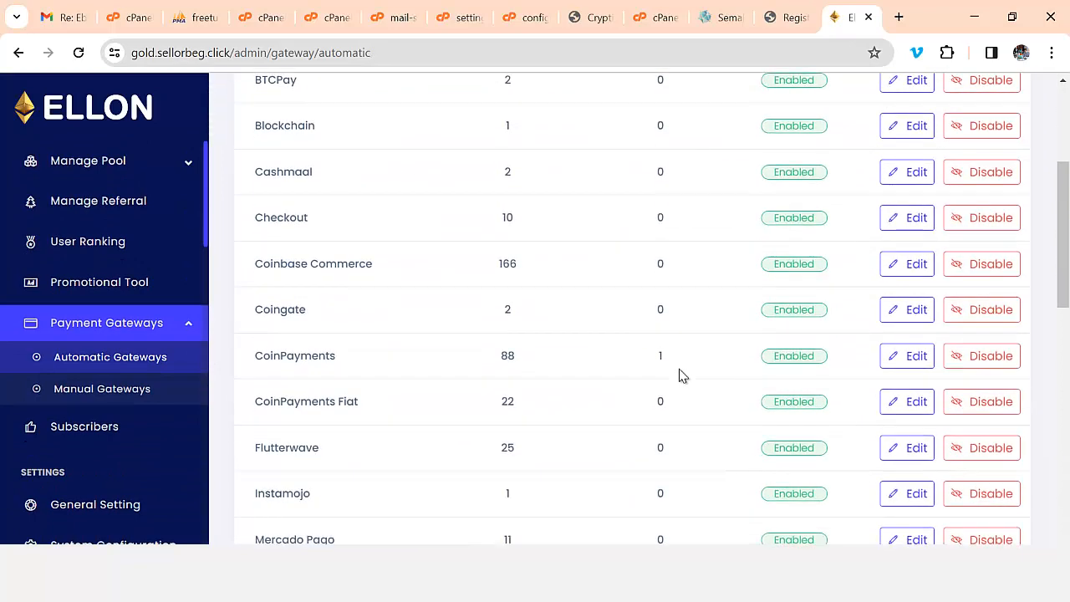
- Preview the blank Add Manual Gateway form, then return to the Manual Gateways list
{"action": "scroll", "coordinate": [679, 376], "scroll_direction": "down", "scroll_amount": 2}
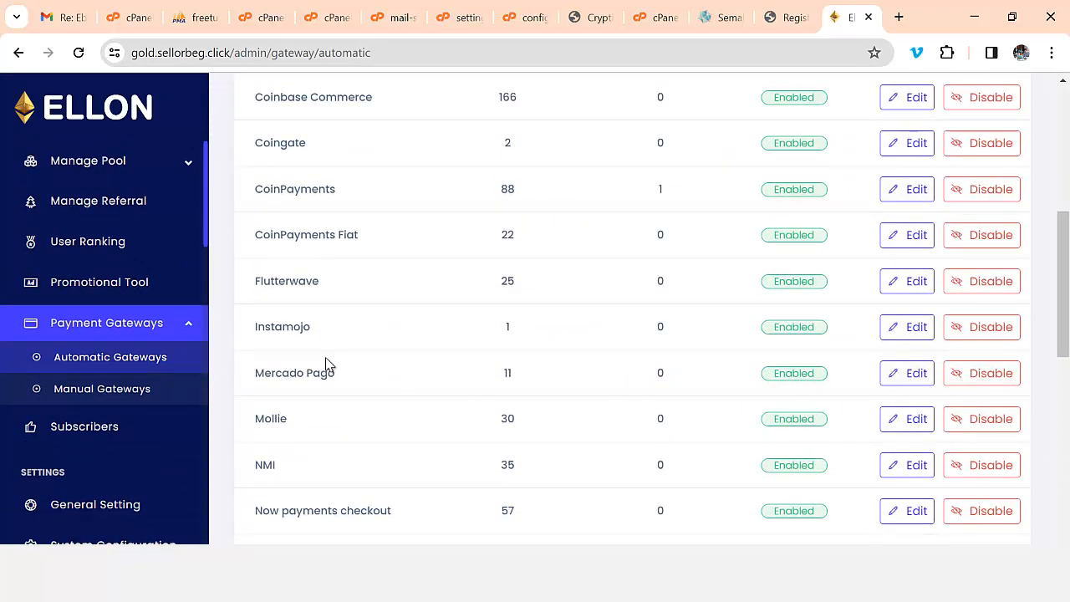
{"action": "scroll", "coordinate": [326, 365], "scroll_direction": "down", "scroll_amount": 1}
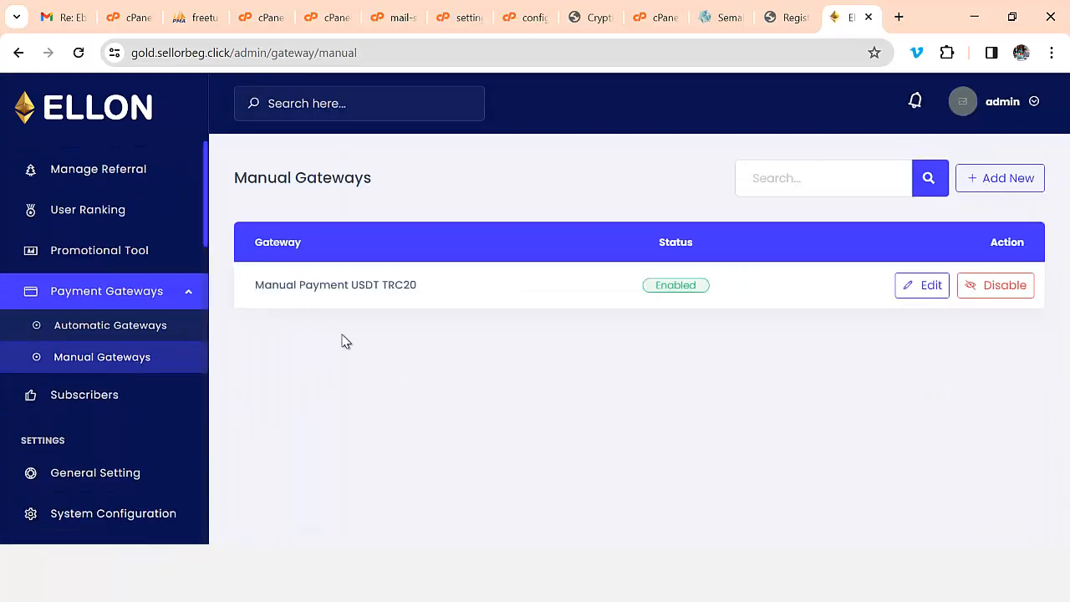
{"action": "left_click", "coordinate": [1022, 196]}
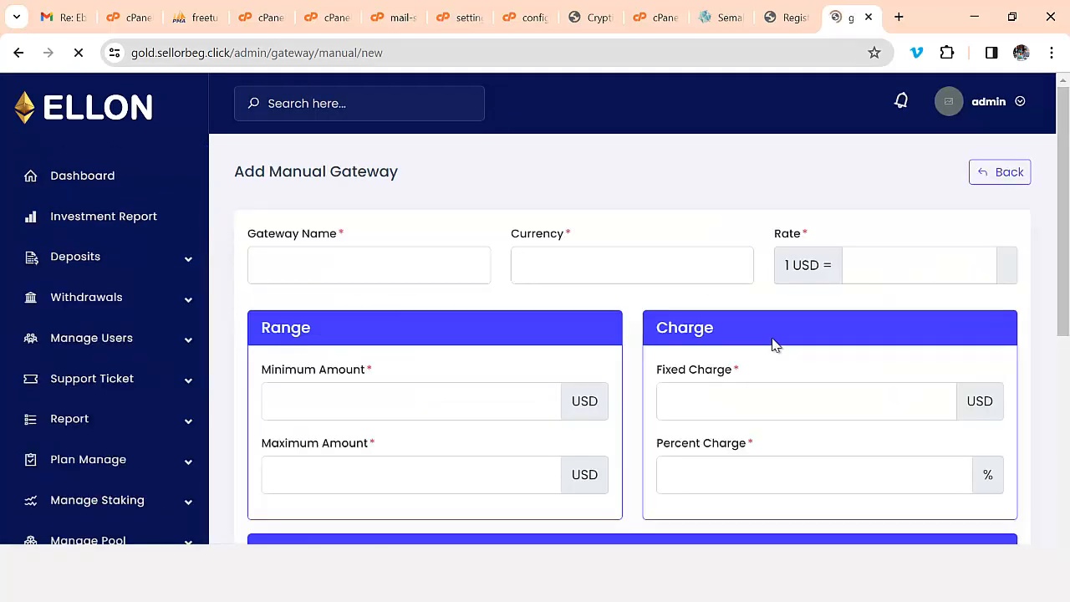
{"action": "scroll", "coordinate": [619, 370], "scroll_direction": "down", "scroll_amount": 1}
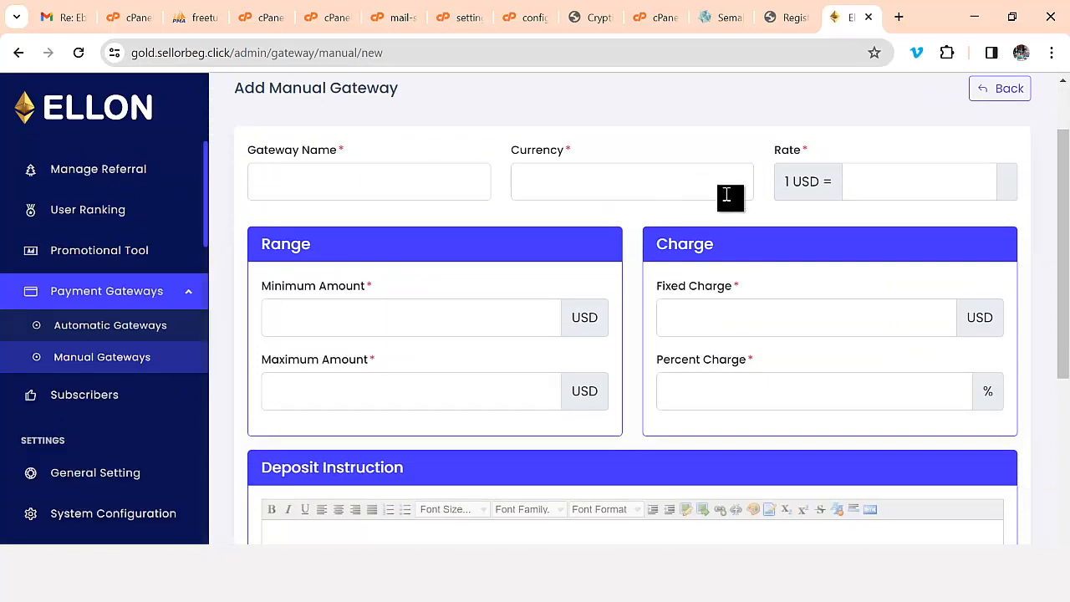
{"action": "scroll", "coordinate": [726, 194], "scroll_direction": "down", "scroll_amount": 2}
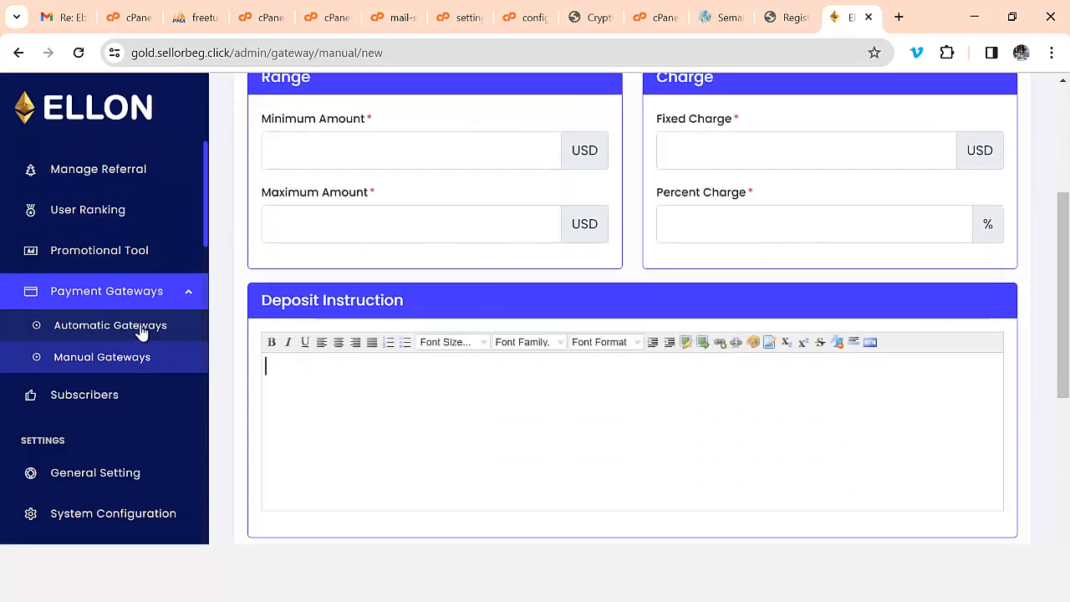
{"action": "left_click", "coordinate": [189, 362]}
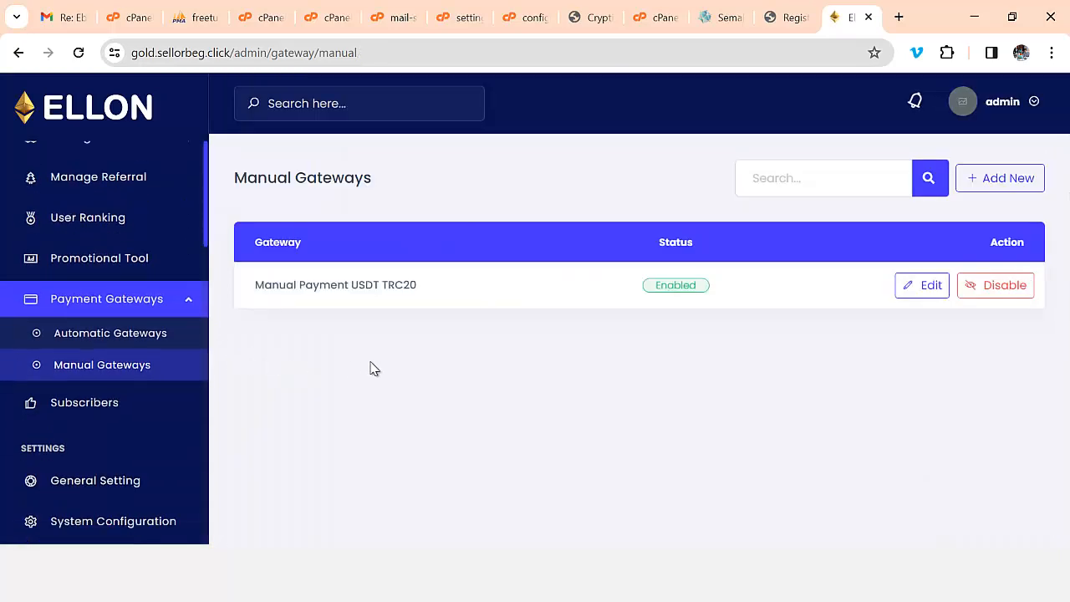
- Open Manual Payment USDT TRC20 for editing and review its range, charges and deposit wallet address
{"action": "left_click", "coordinate": [920, 288]}
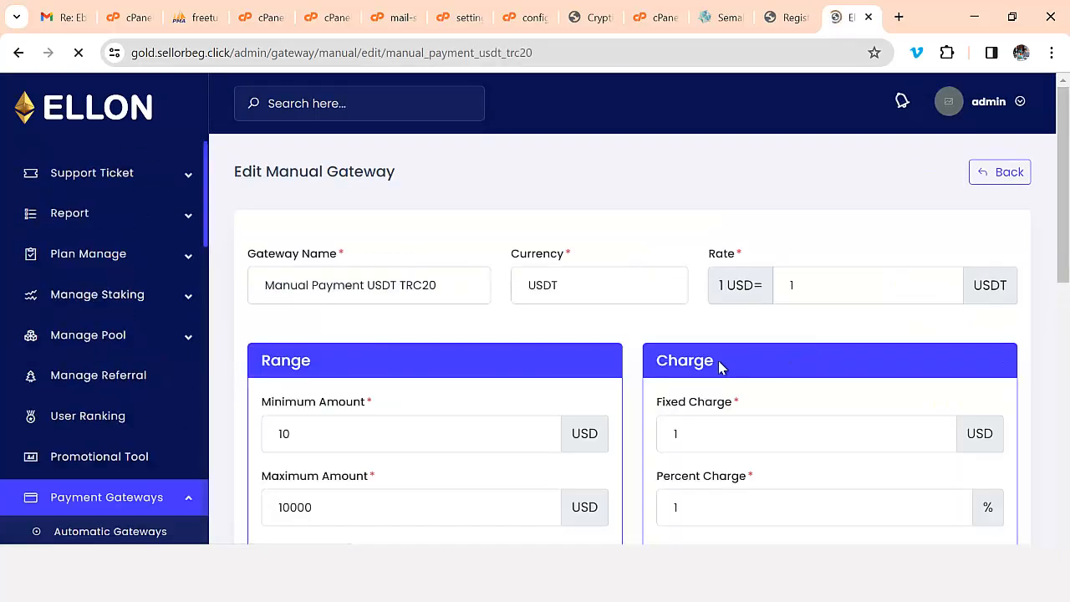
{"action": "scroll", "coordinate": [719, 366], "scroll_direction": "down", "scroll_amount": 2}
{"action": "scroll", "coordinate": [700, 371], "scroll_direction": "up", "scroll_amount": 2}
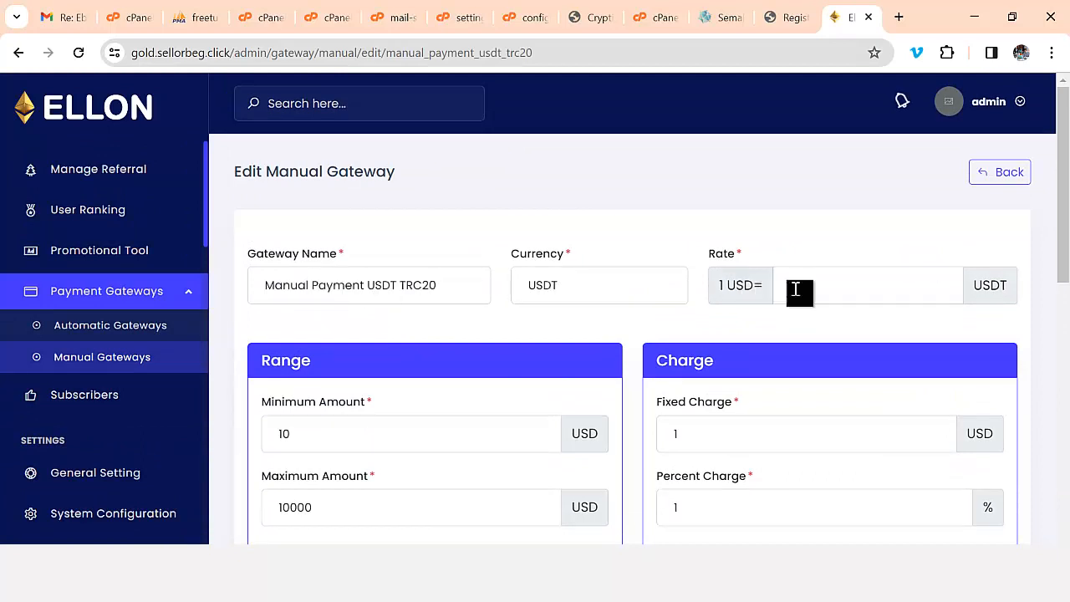
{"action": "scroll", "coordinate": [835, 291], "scroll_direction": "down", "scroll_amount": 2}
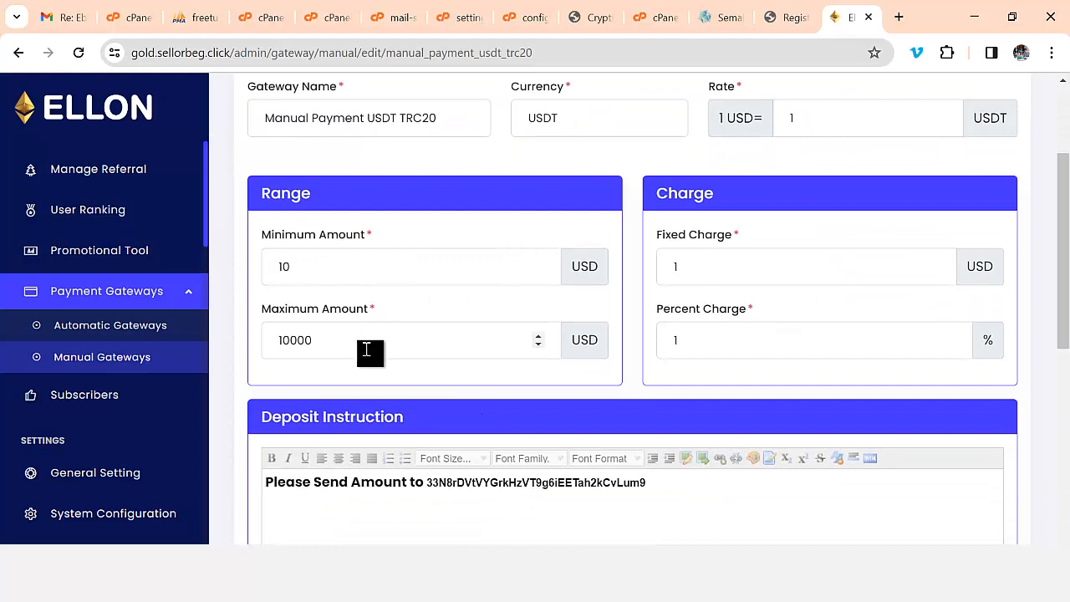
{"action": "scroll", "coordinate": [370, 351], "scroll_direction": "down", "scroll_amount": 2}
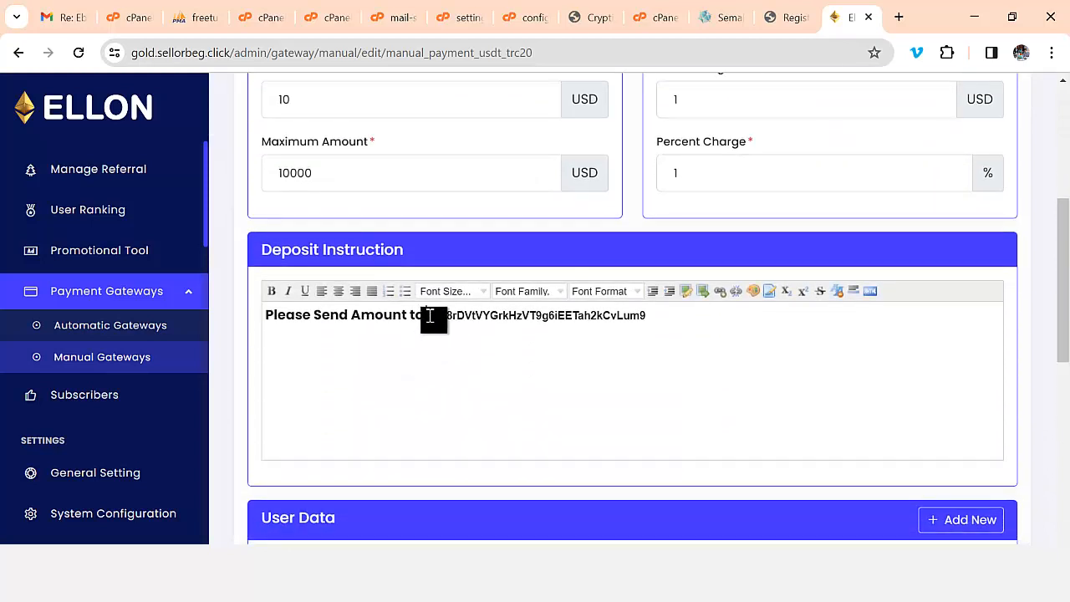
{"action": "left_click_drag", "start_coordinate": [427, 316], "coordinate": [673, 316]}
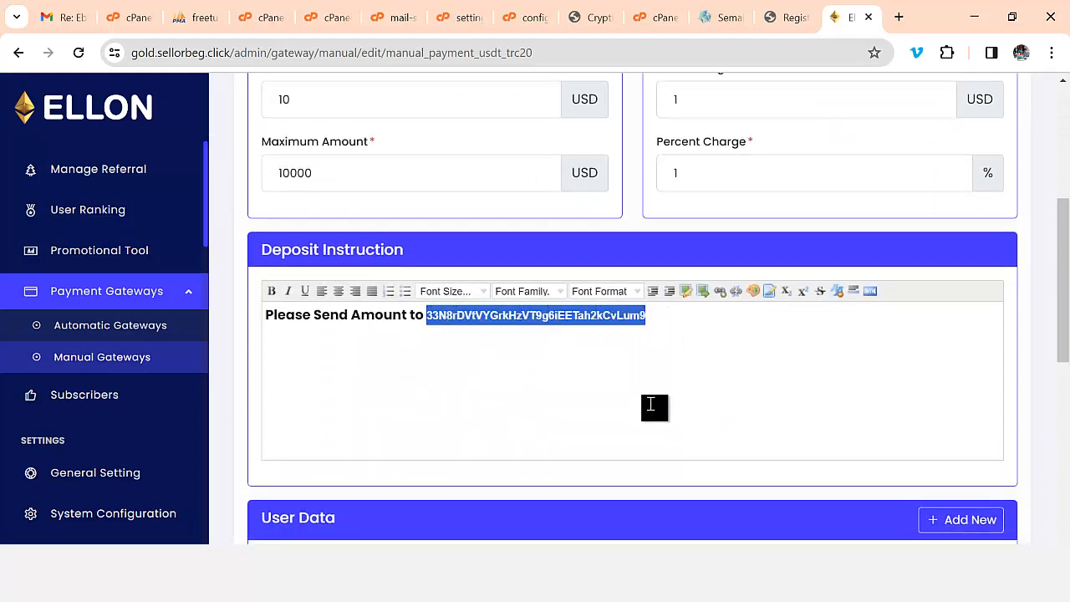
- Review the gateway's receipt-upload User Data section, then move on to General Setting
{"action": "scroll", "coordinate": [649, 414], "scroll_direction": "down", "scroll_amount": 3}
{"action": "scroll", "coordinate": [643, 424], "scroll_direction": "down", "scroll_amount": 1}
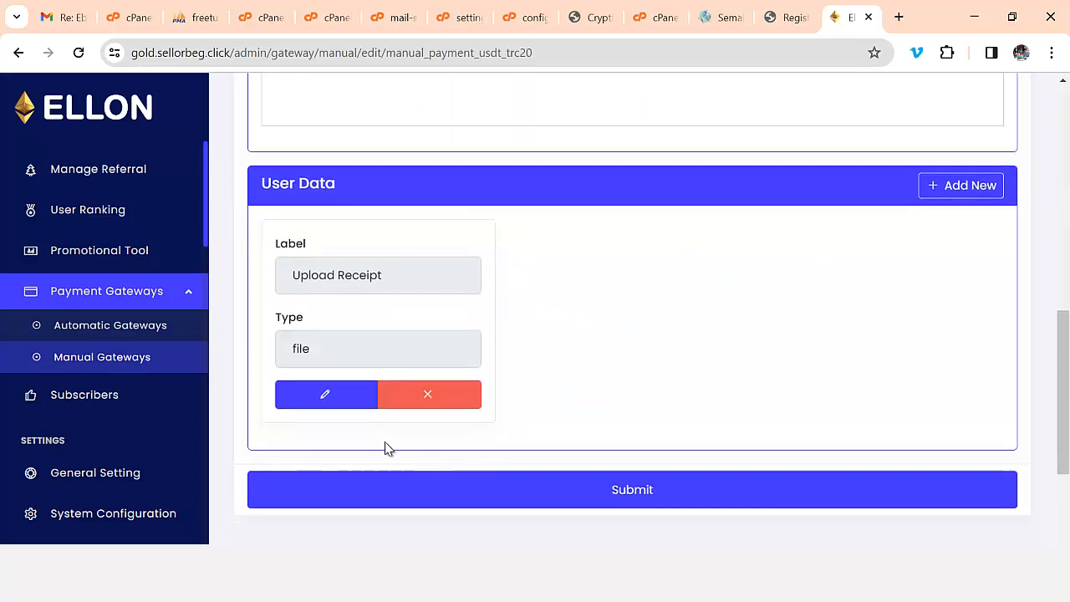
{"action": "scroll", "coordinate": [710, 427], "scroll_direction": "up", "scroll_amount": 5}
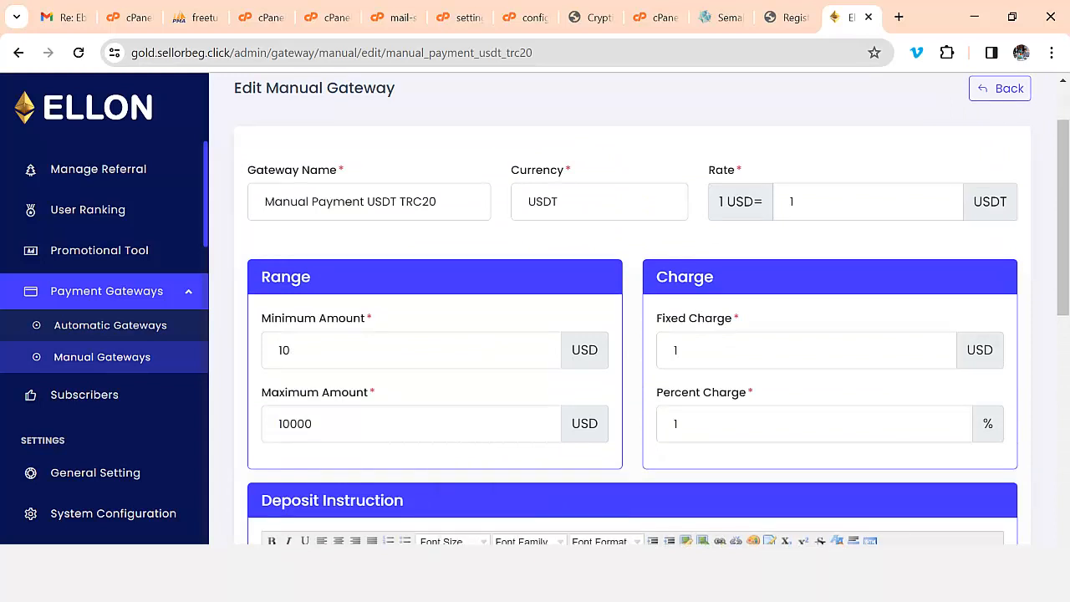
{"action": "key", "text": "F10"}
{"action": "left_click", "coordinate": [1013, 523]}
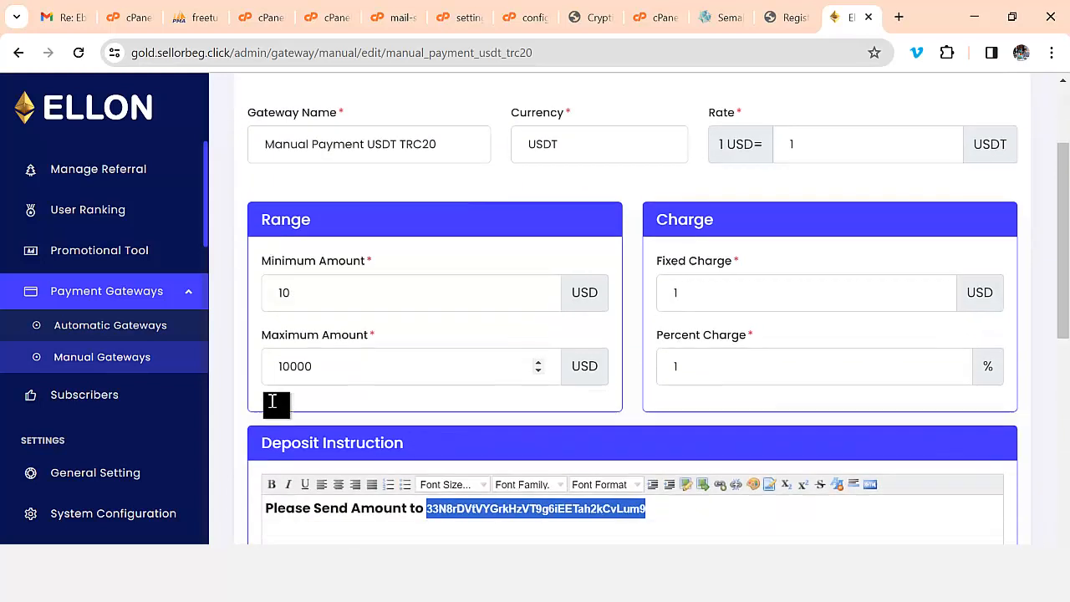
{"action": "scroll", "coordinate": [275, 401], "scroll_direction": "down", "scroll_amount": 1}
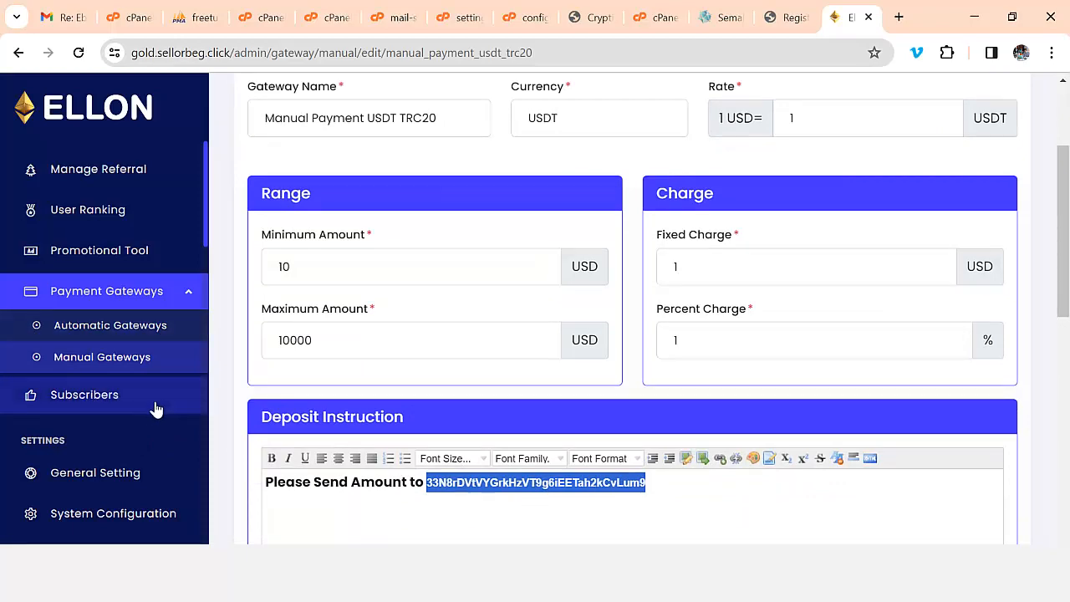
{"action": "left_click", "coordinate": [130, 474]}
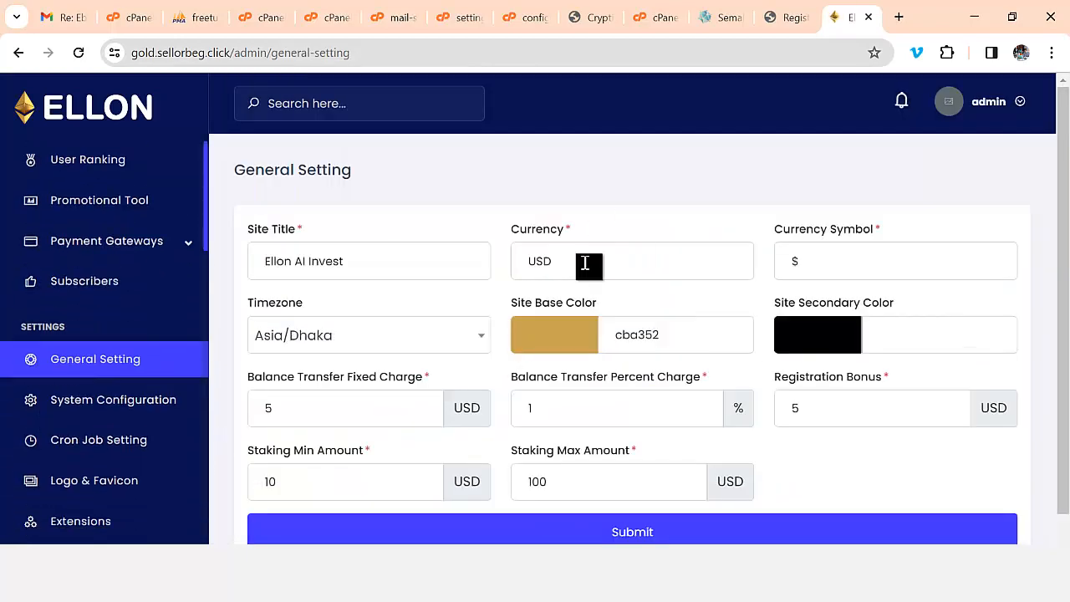
- Replace Currency USD and Currency Symbol $ with NGN, then switch to the Gmail inbox
{"action": "left_click", "coordinate": [577, 263]}
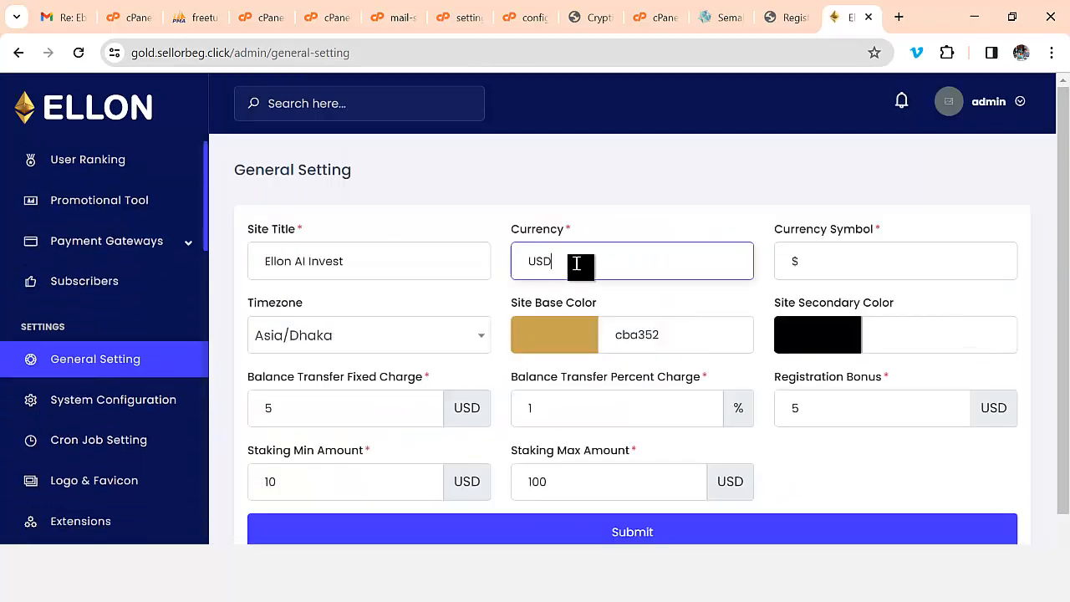
{"action": "double_click", "coordinate": [572, 263]}
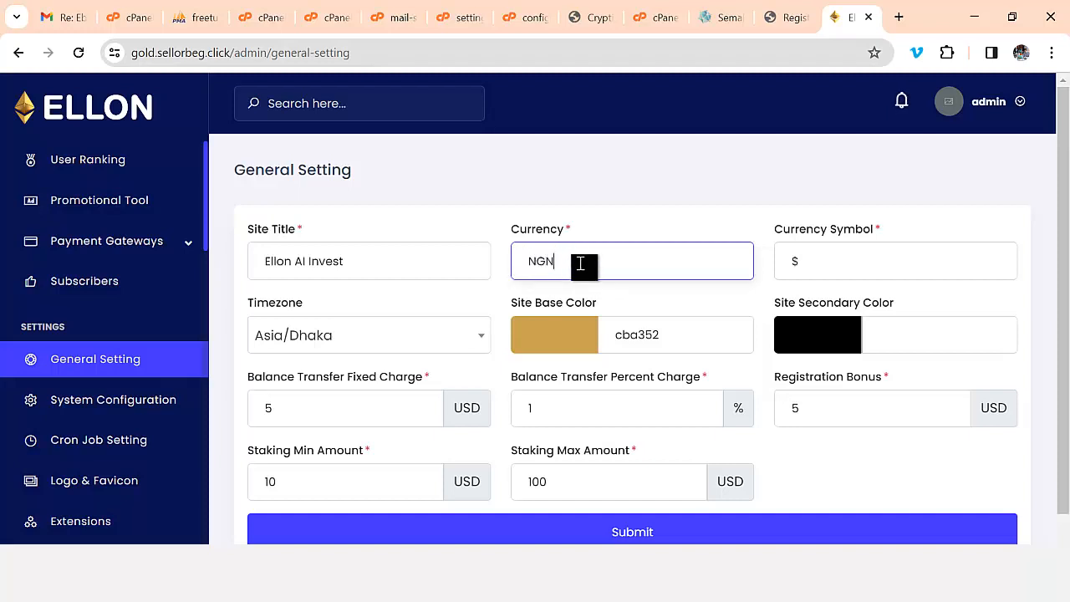
{"action": "double_click", "coordinate": [795, 263]}
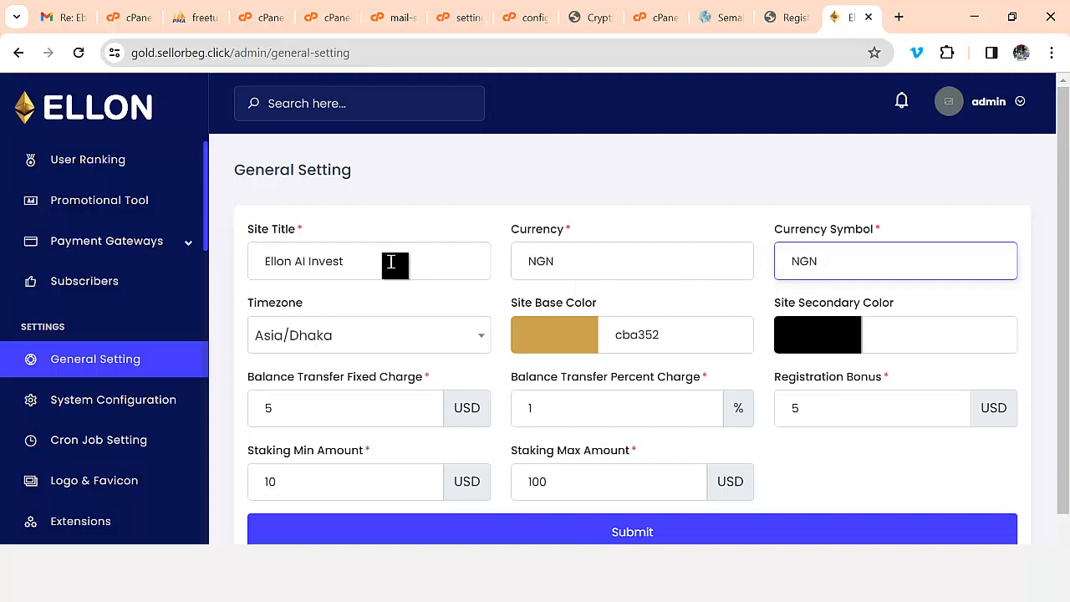
{"action": "left_click_drag", "start_coordinate": [393, 263], "coordinate": [265, 266]}
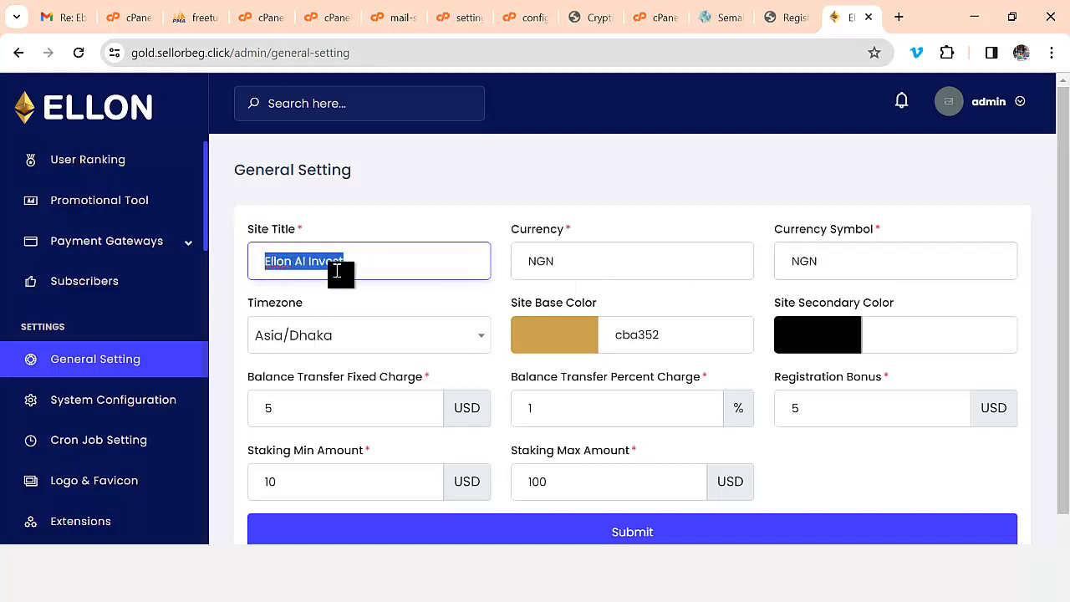
{"action": "scroll", "coordinate": [443, 313], "scroll_direction": "down", "scroll_amount": 1}
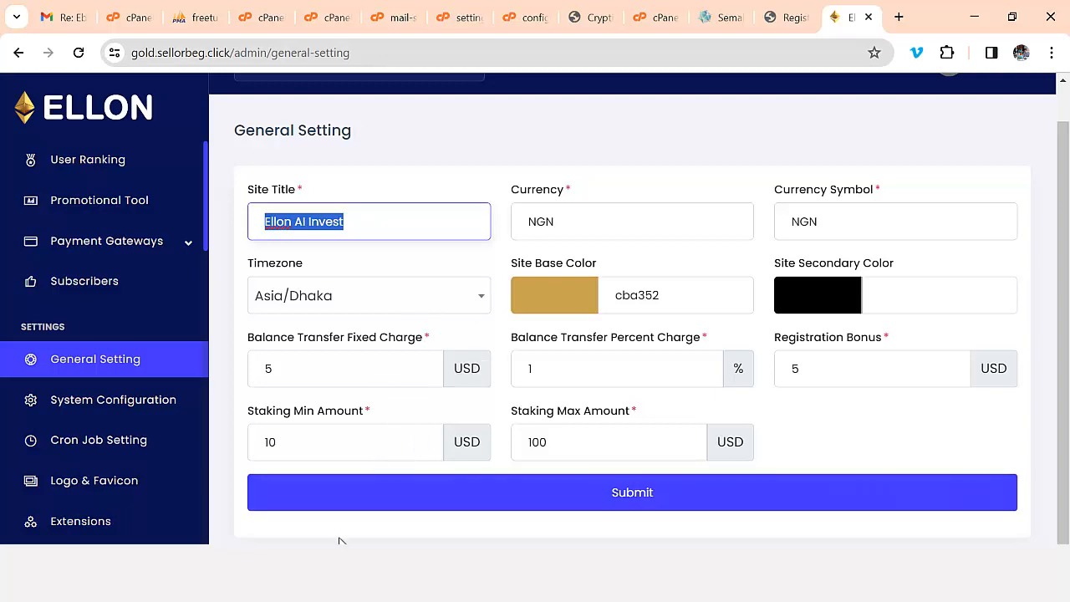
{"action": "left_click", "coordinate": [67, 20]}
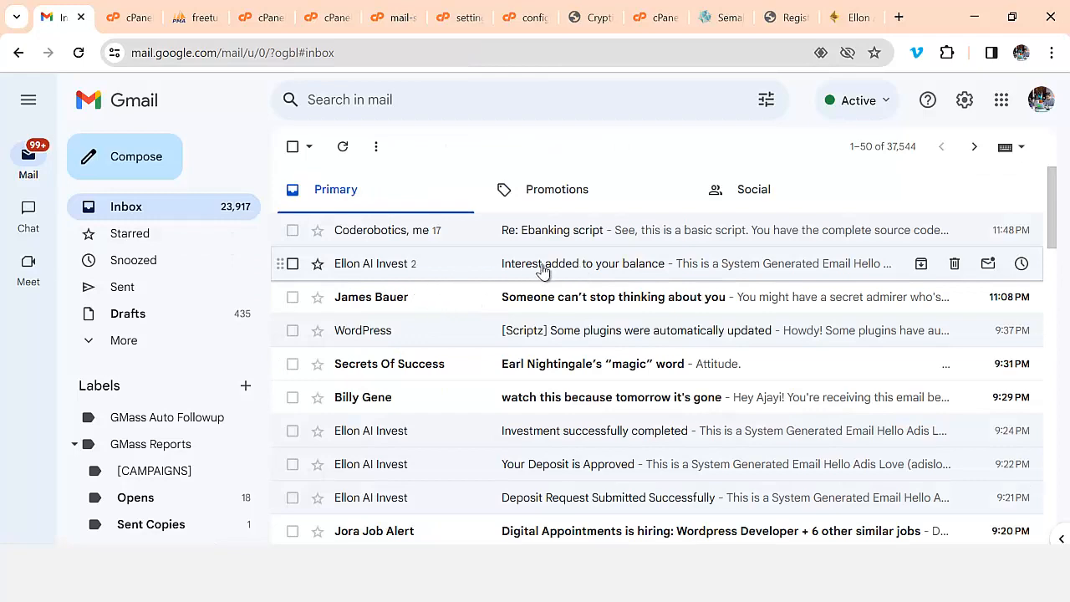
- Read the 'Investment successfully completed' email, then return to the admin General Setting page
{"action": "scroll", "coordinate": [591, 401], "scroll_direction": "down", "scroll_amount": 2}
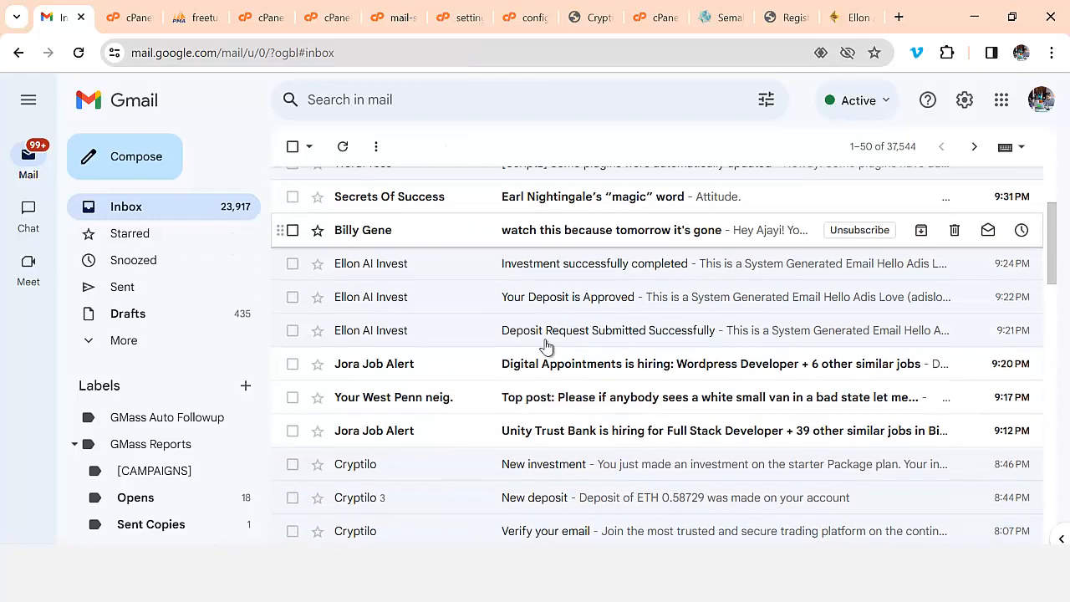
{"action": "left_click", "coordinate": [583, 268]}
{"action": "scroll", "coordinate": [645, 363], "scroll_direction": "down", "scroll_amount": 4}
{"action": "scroll", "coordinate": [644, 364], "scroll_direction": "up", "scroll_amount": 3}
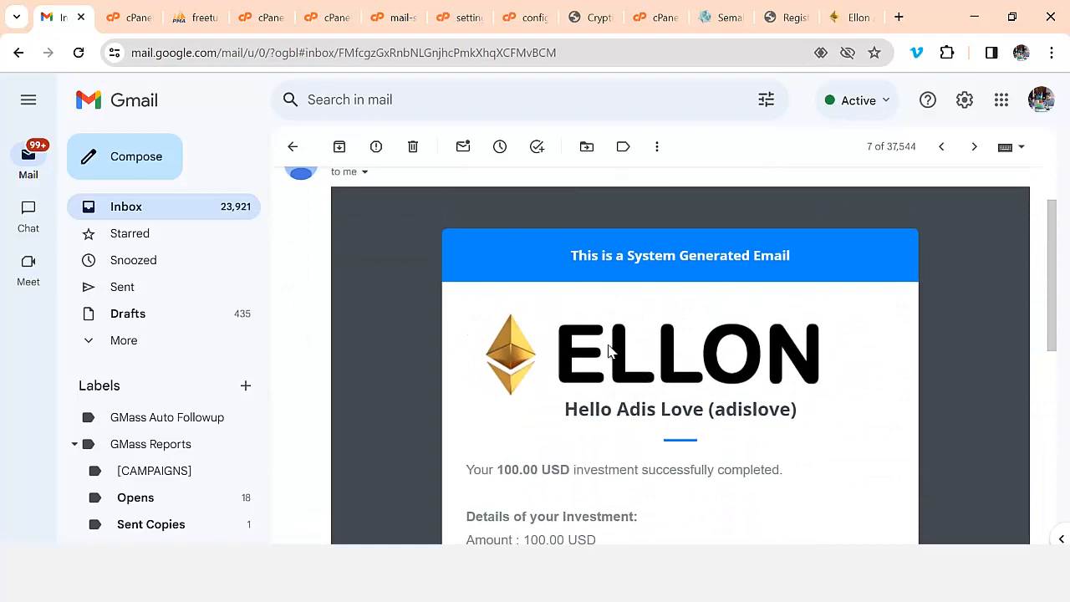
{"action": "left_click", "coordinate": [178, 217]}
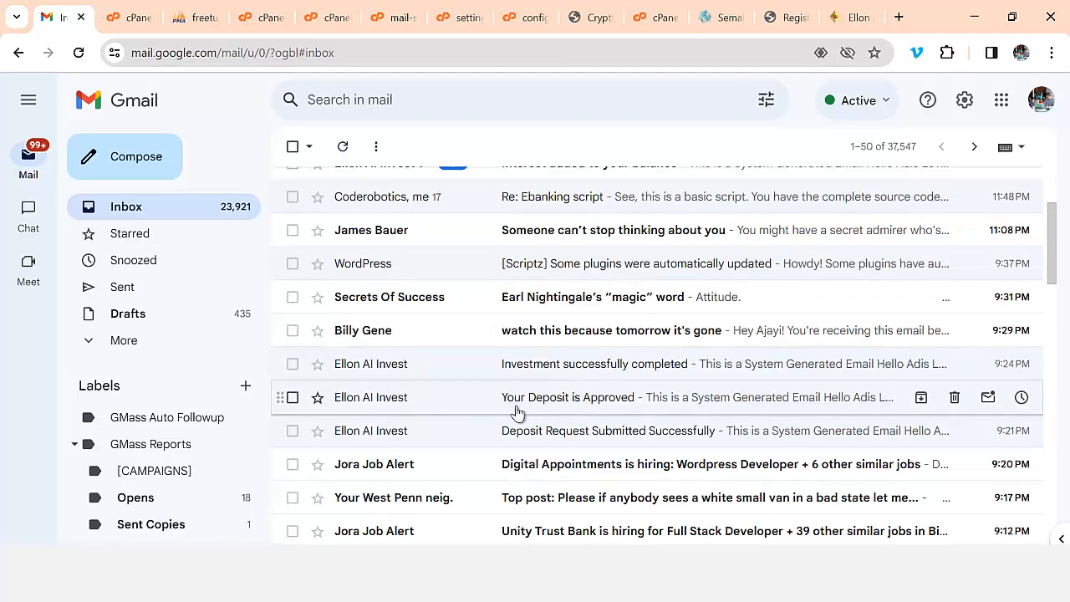
{"action": "scroll", "coordinate": [585, 430], "scroll_direction": "down", "scroll_amount": 3}
{"action": "scroll", "coordinate": [560, 414], "scroll_direction": "up", "scroll_amount": 4}
{"action": "scroll", "coordinate": [502, 384], "scroll_direction": "up", "scroll_amount": 2}
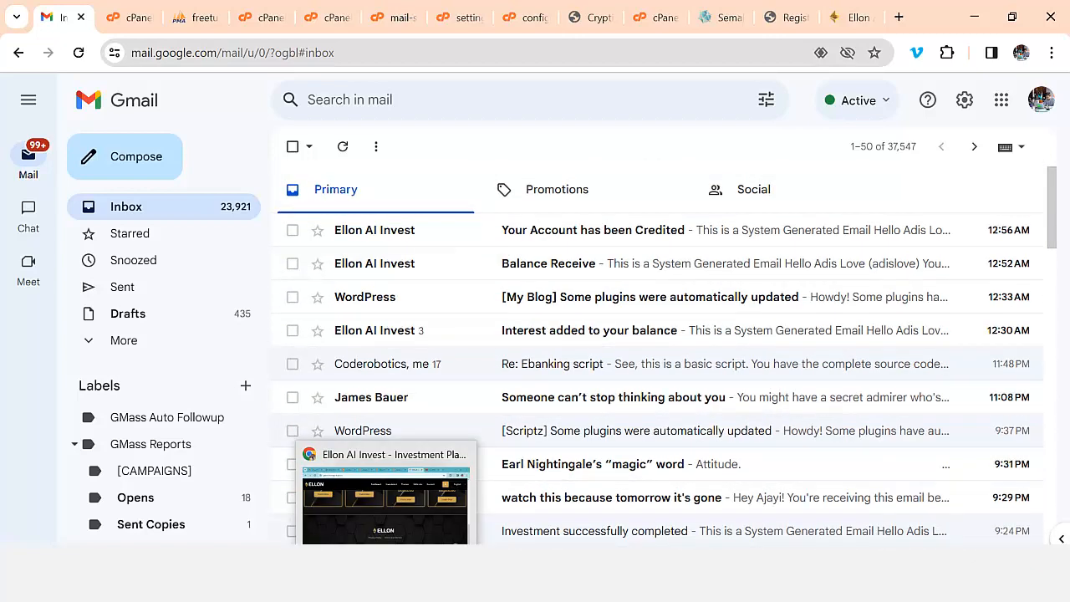
{"action": "left_click", "coordinate": [853, 17]}
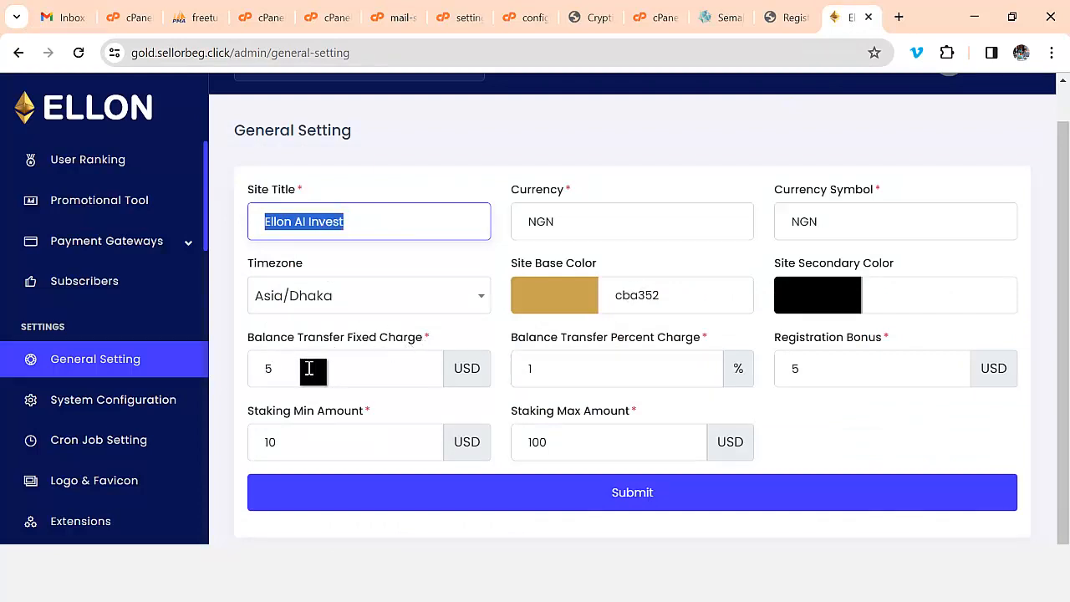
- Clear the balance transfer fixed and percent charges and set the registration bonus to 10 USD
{"action": "left_click", "coordinate": [264, 373]}
{"action": "key", "text": "BackSpace"}
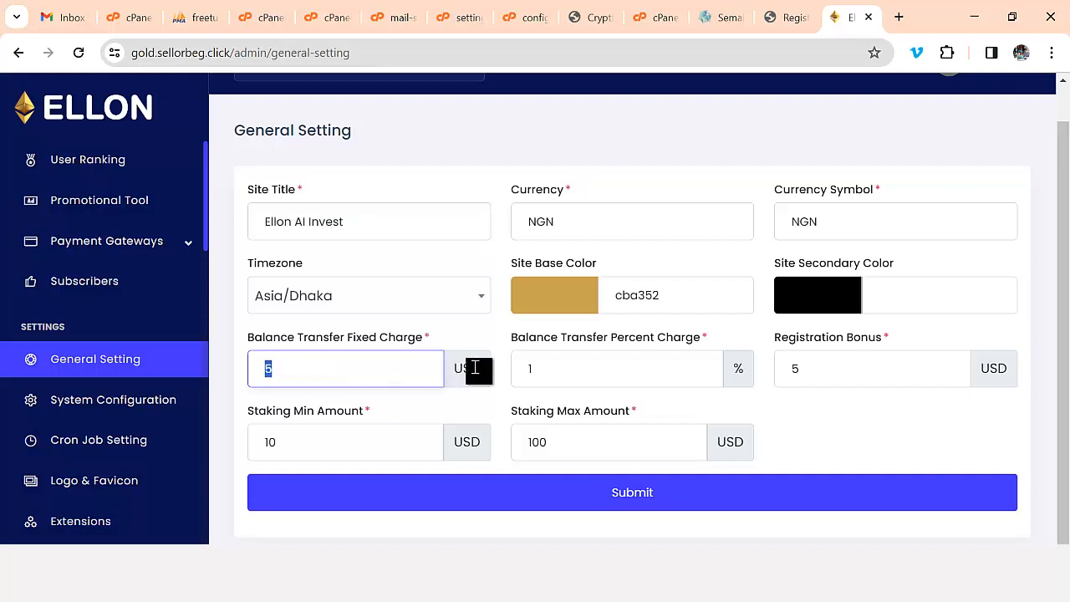
{"action": "left_click", "coordinate": [549, 370]}
{"action": "key", "text": "BackSpace"}
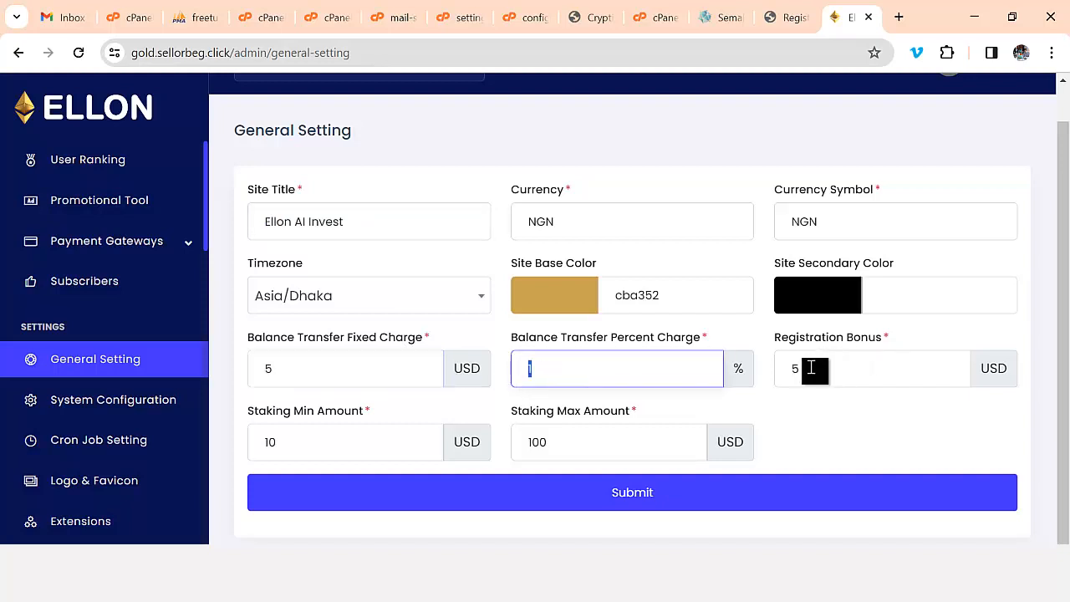
{"action": "left_click", "coordinate": [812, 372]}
{"action": "key", "text": "BackSpace"}
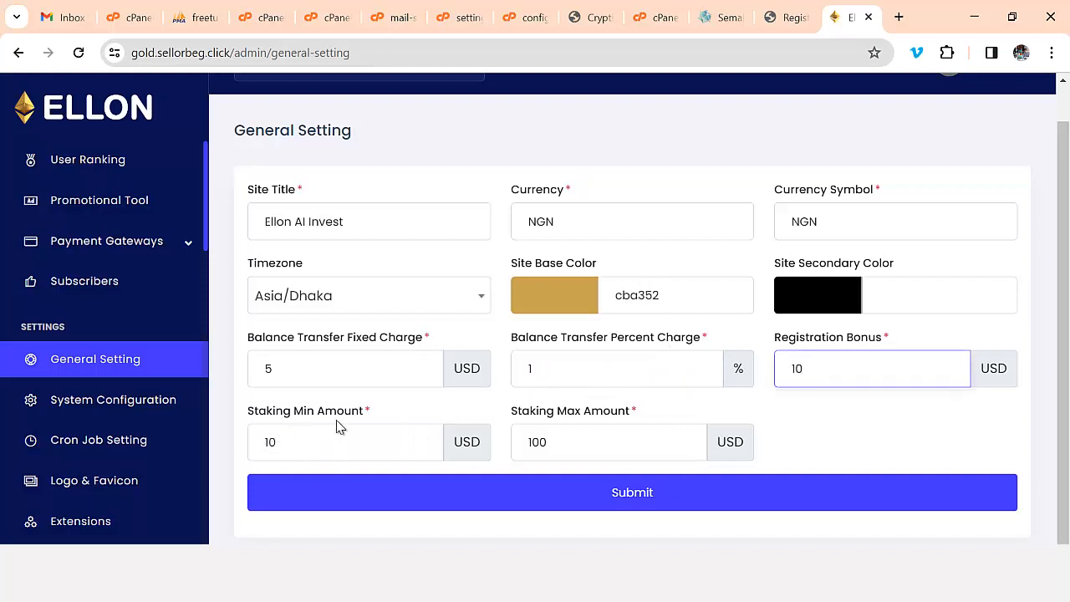
- Set Staking Min Amount to 100 and Staking Max Amount to 1000 USD
{"action": "left_click", "coordinate": [301, 446]}
{"action": "double_click", "coordinate": [269, 443]}
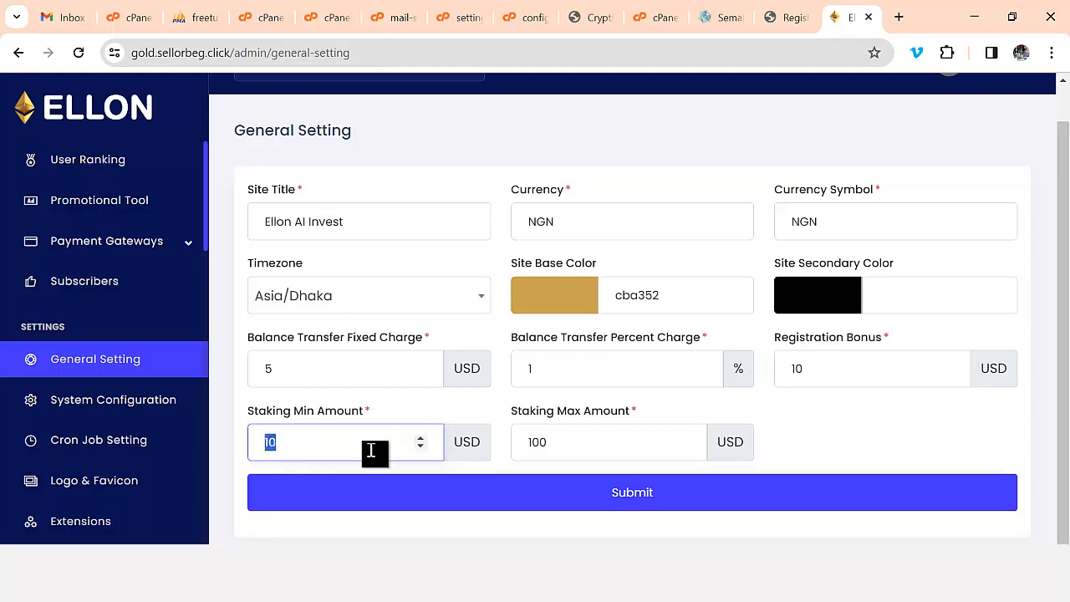
{"action": "left_click_drag", "start_coordinate": [573, 441], "coordinate": [513, 451]}
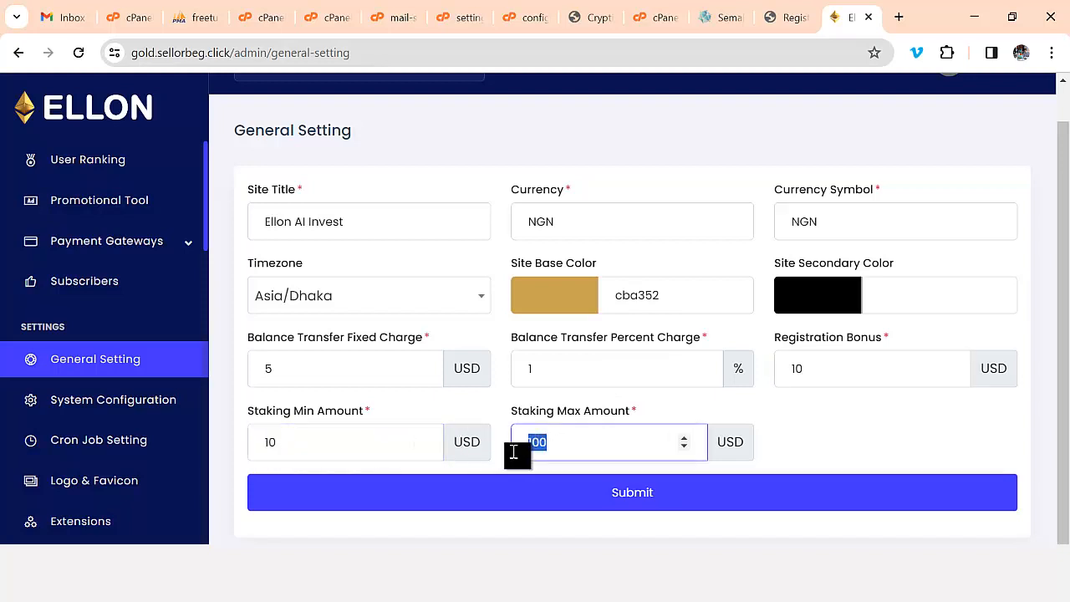
{"action": "left_click", "coordinate": [306, 446]}
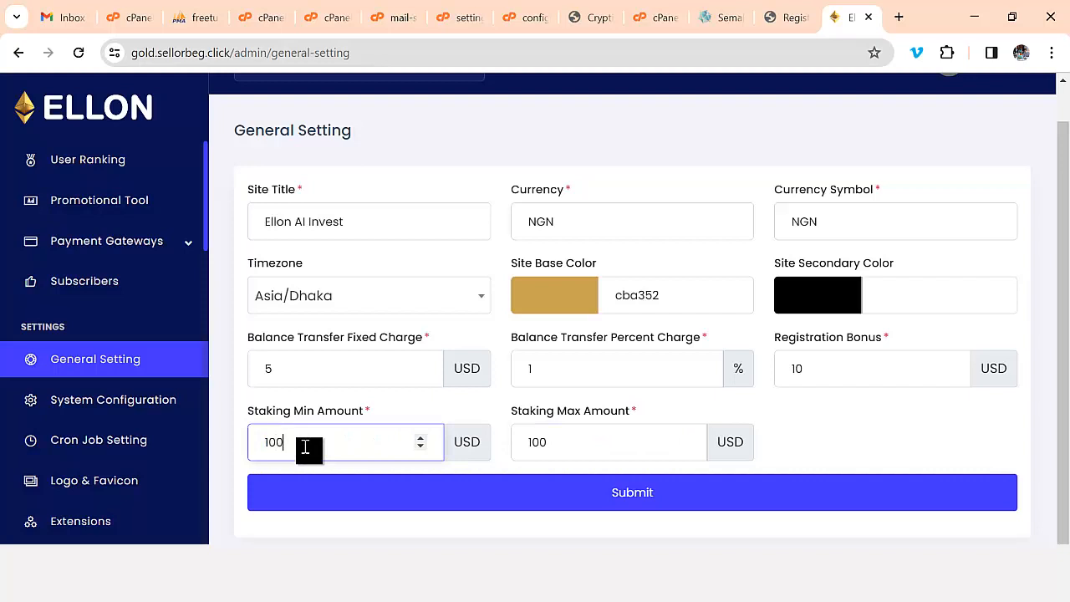
{"action": "left_click", "coordinate": [557, 440]}
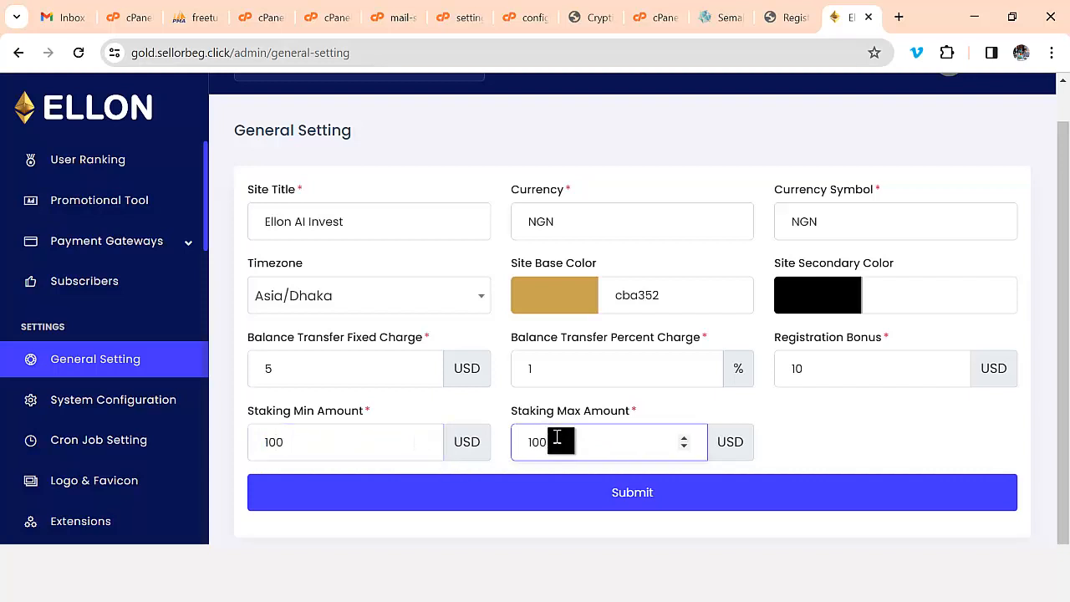
{"action": "type", "text": "0"}
- In System Configuration, toggle Balance Transfer off and back on, and turn off Registration Bonus
{"action": "left_click", "coordinate": [120, 403]}
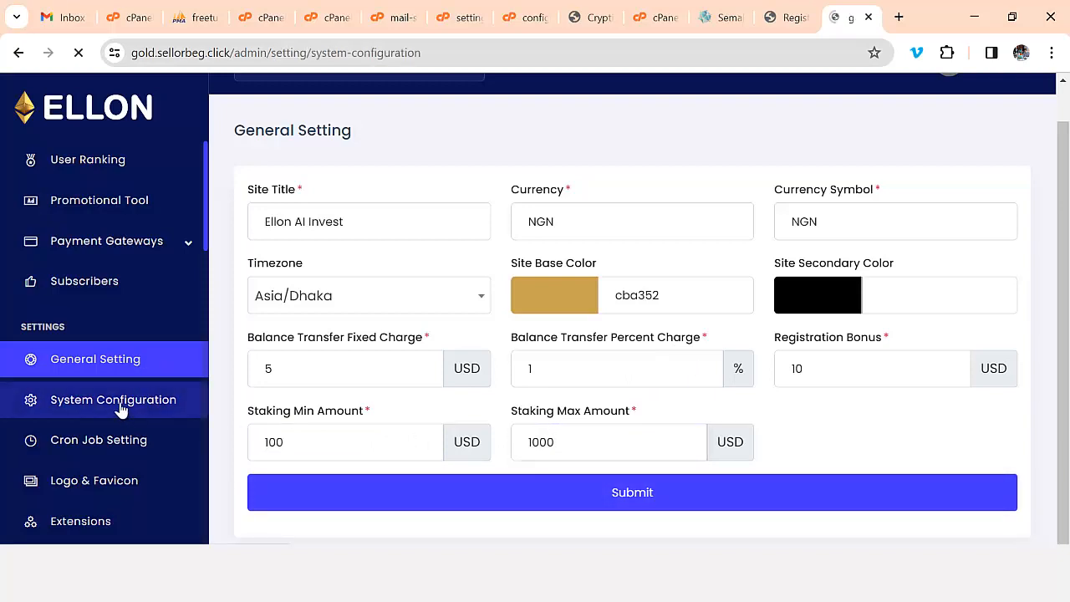
{"action": "scroll", "coordinate": [488, 369], "scroll_direction": "down", "scroll_amount": 3}
{"action": "scroll", "coordinate": [490, 371], "scroll_direction": "down", "scroll_amount": 1}
{"action": "scroll", "coordinate": [494, 371], "scroll_direction": "up", "scroll_amount": 3}
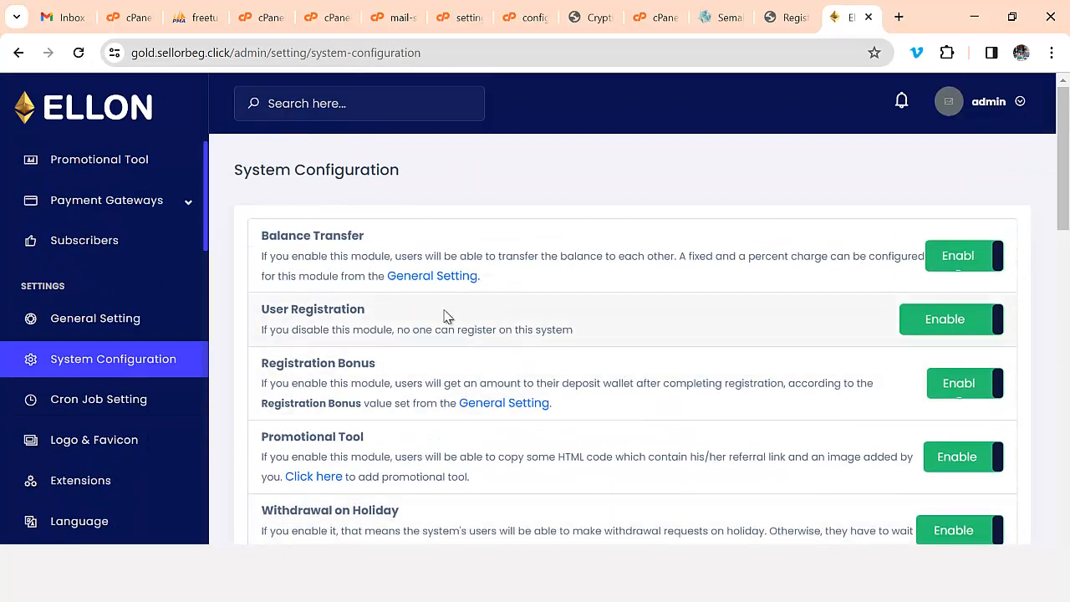
{"action": "left_click", "coordinate": [959, 264]}
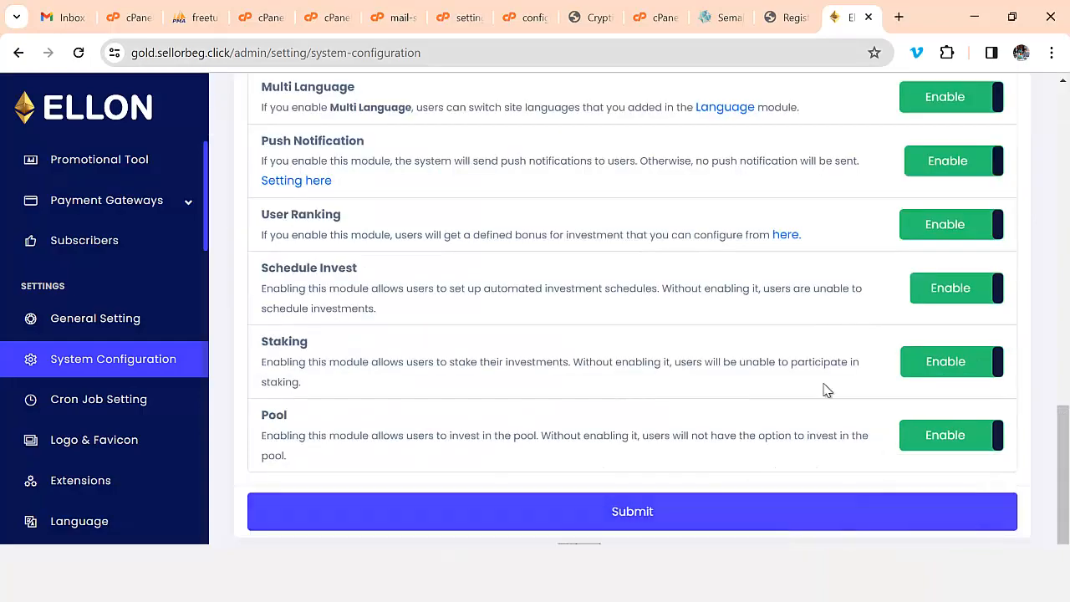
{"action": "scroll", "coordinate": [826, 390], "scroll_direction": "up", "scroll_amount": 12}
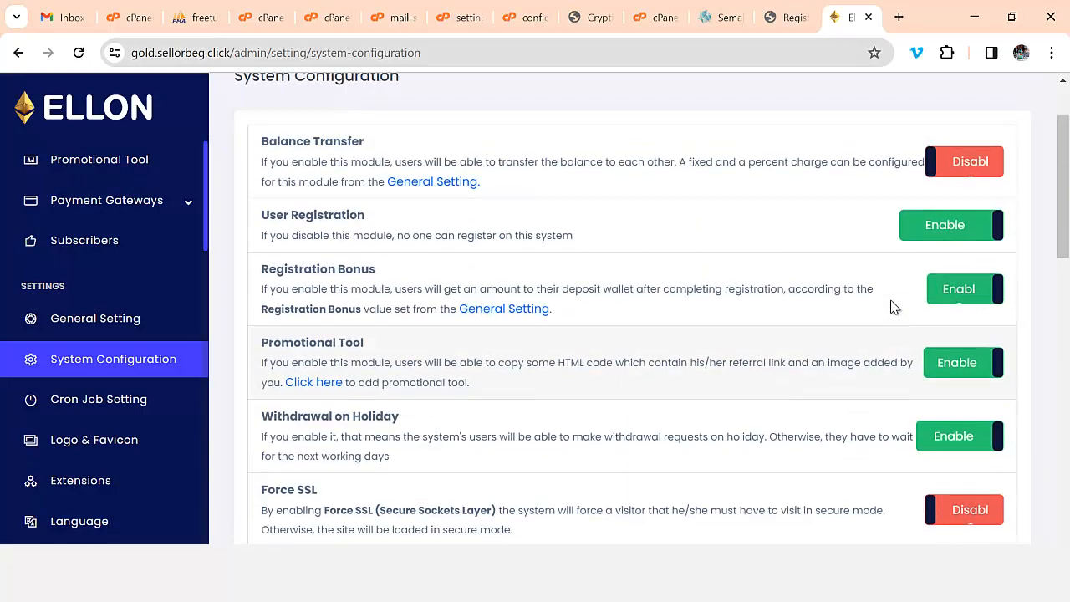
{"action": "scroll", "coordinate": [891, 306], "scroll_direction": "up", "scroll_amount": 1}
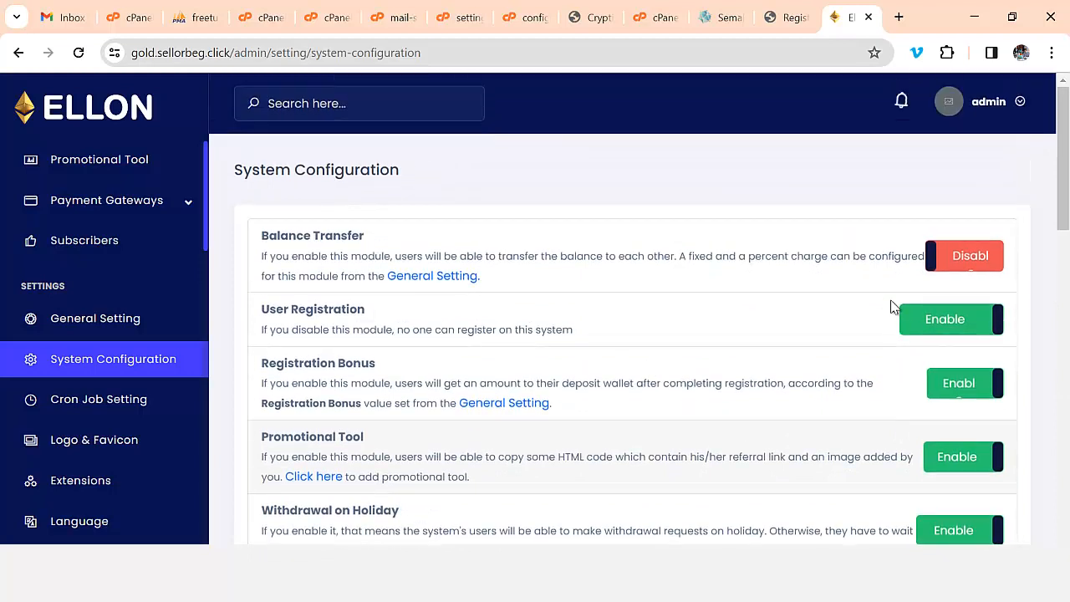
{"action": "left_click", "coordinate": [977, 266]}
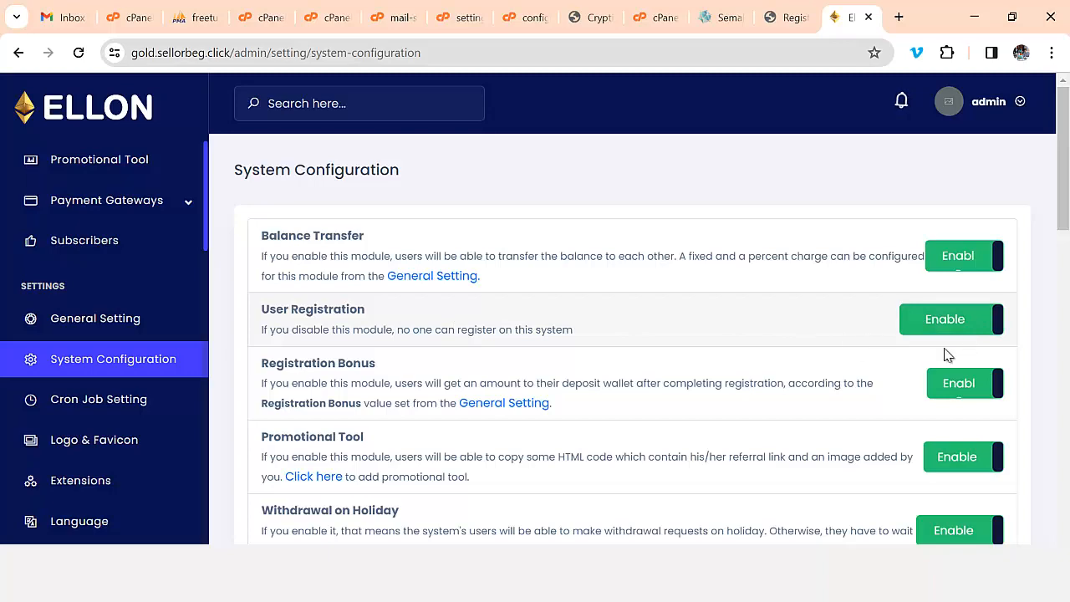
{"action": "scroll", "coordinate": [948, 355], "scroll_direction": "down", "scroll_amount": 1}
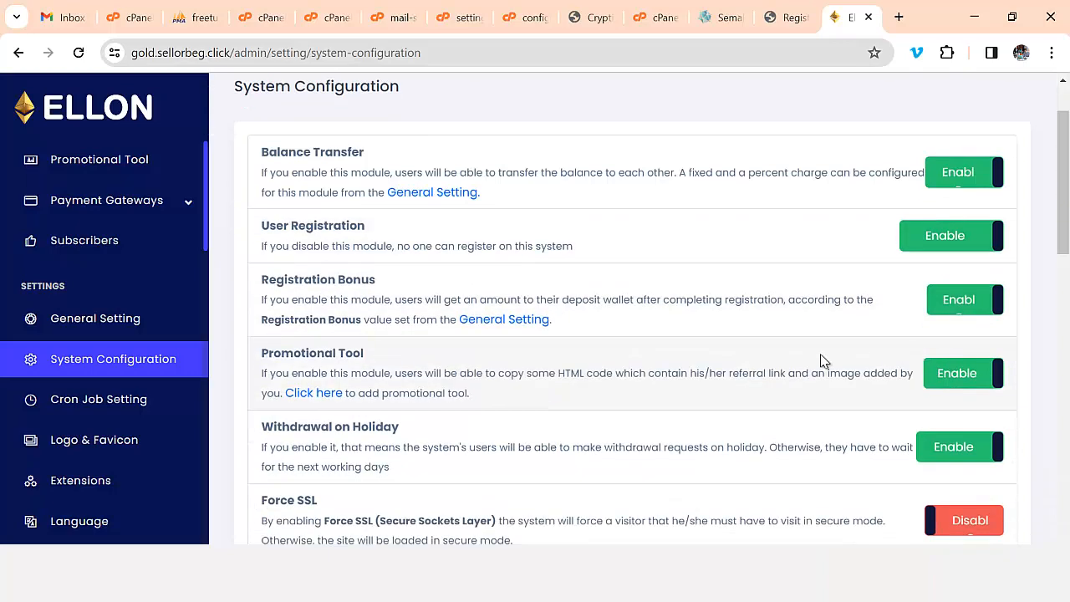
{"action": "left_click", "coordinate": [945, 303]}
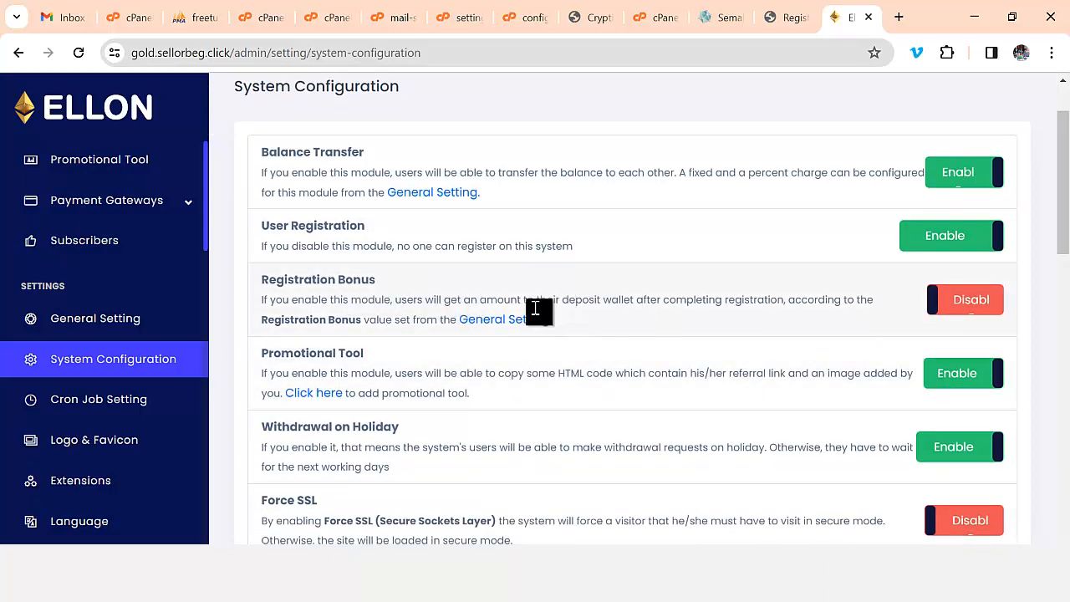
- Review the remaining System Configuration module toggles
{"action": "scroll", "coordinate": [483, 365], "scroll_direction": "down", "scroll_amount": 1}
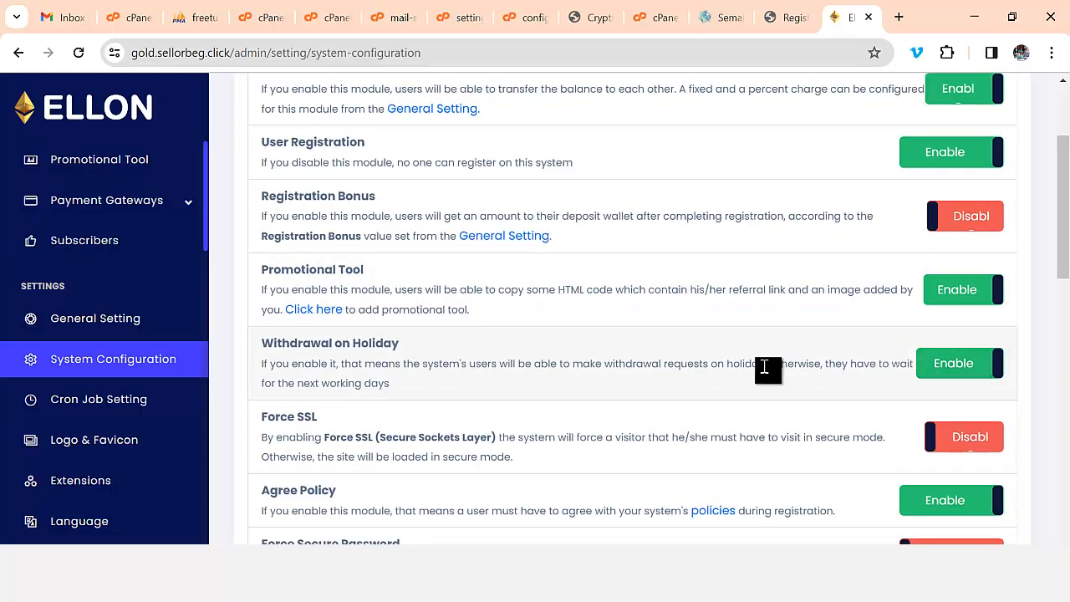
{"action": "scroll", "coordinate": [768, 374], "scroll_direction": "down", "scroll_amount": 1}
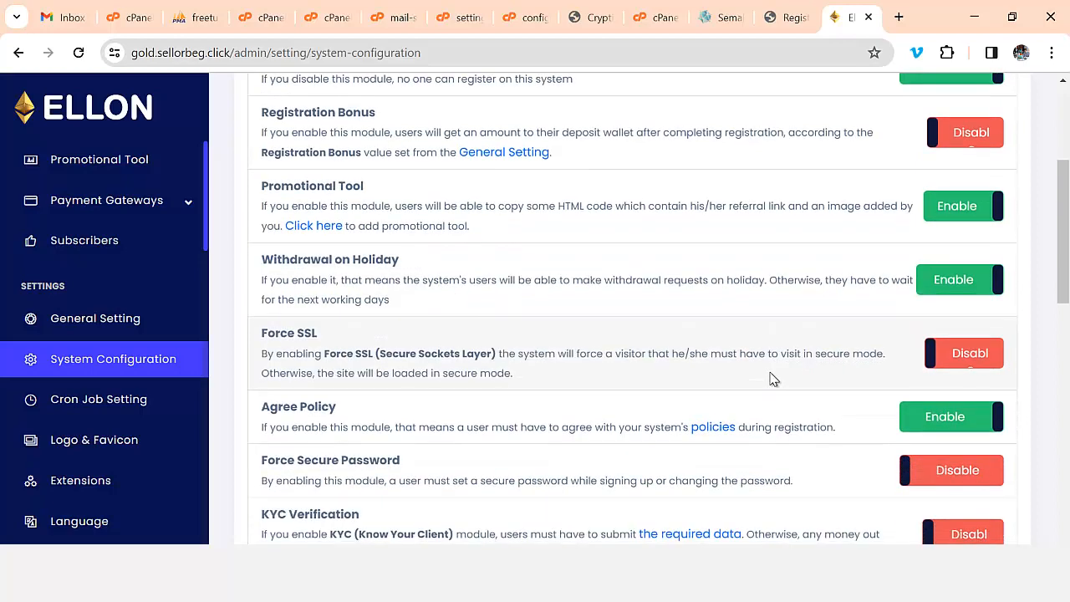
{"action": "scroll", "coordinate": [681, 370], "scroll_direction": "down", "scroll_amount": 1}
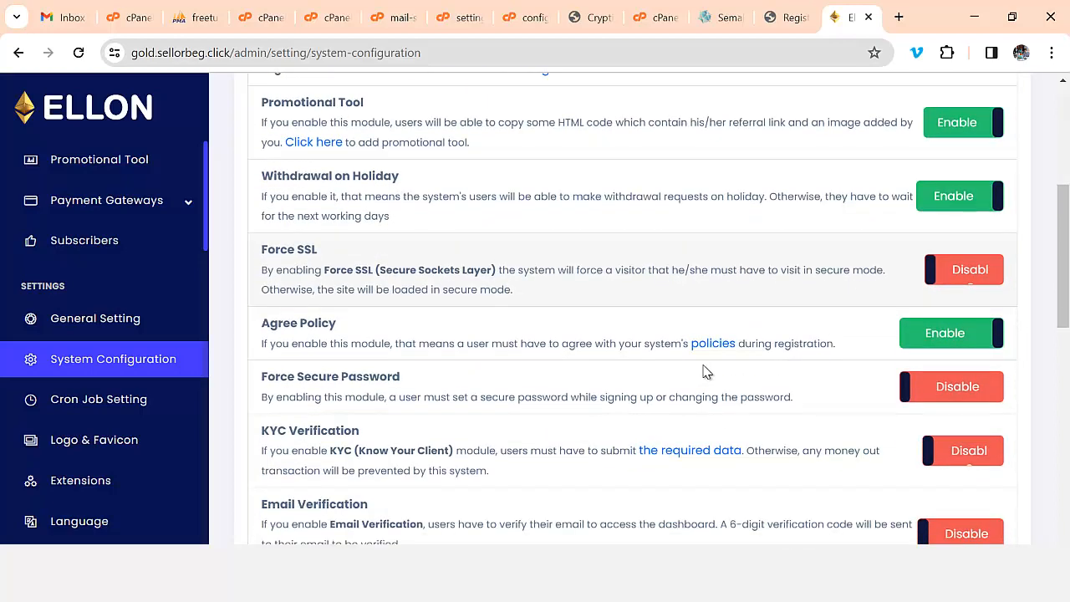
{"action": "scroll", "coordinate": [541, 379], "scroll_direction": "down", "scroll_amount": 2}
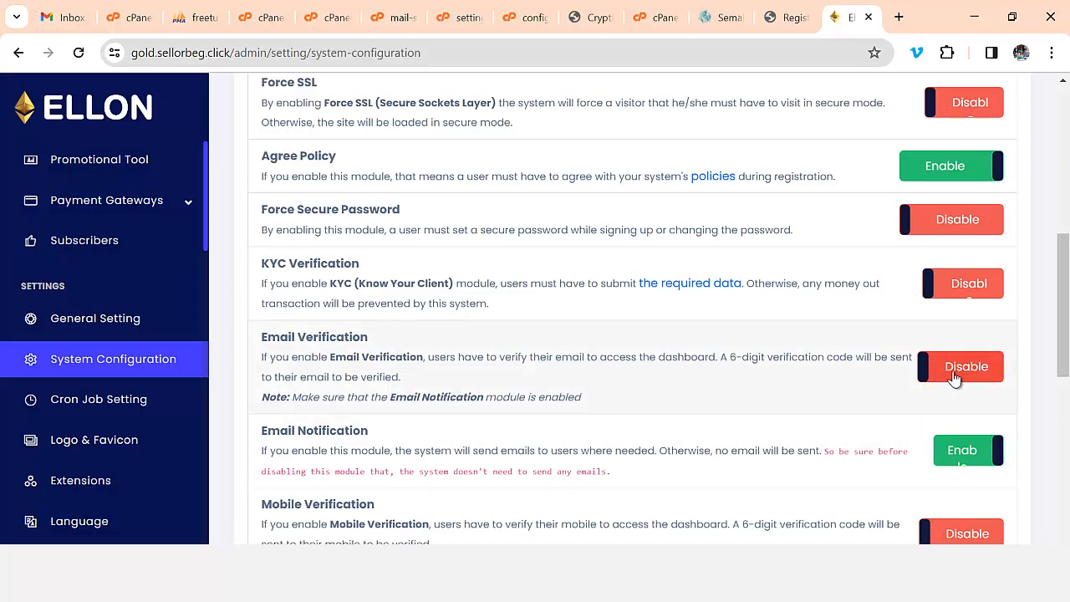
{"action": "scroll", "coordinate": [928, 386], "scroll_direction": "down", "scroll_amount": 1}
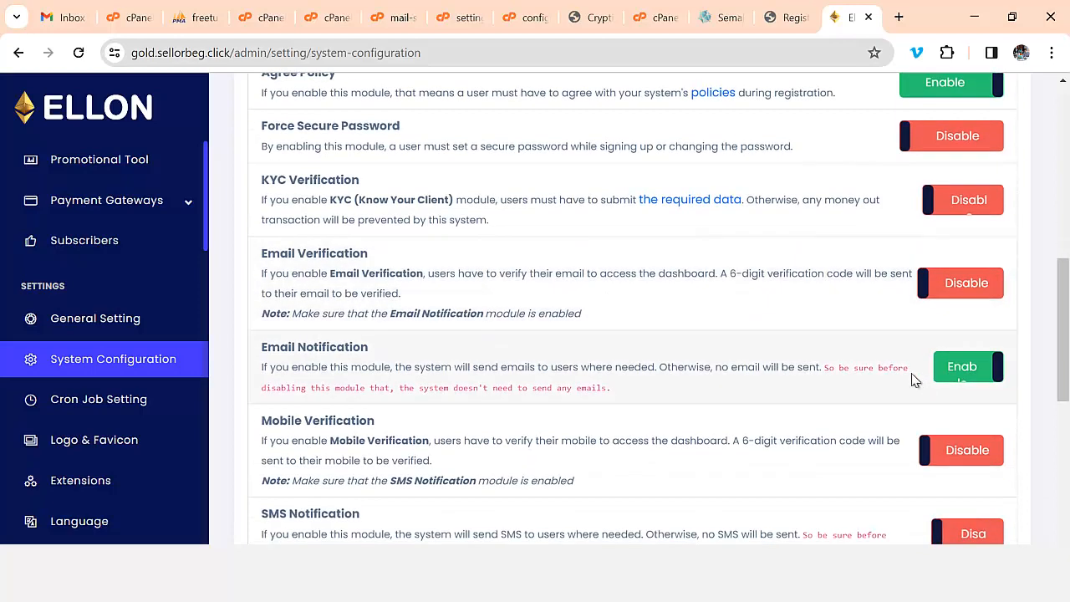
{"action": "scroll", "coordinate": [979, 330], "scroll_direction": "down", "scroll_amount": 1}
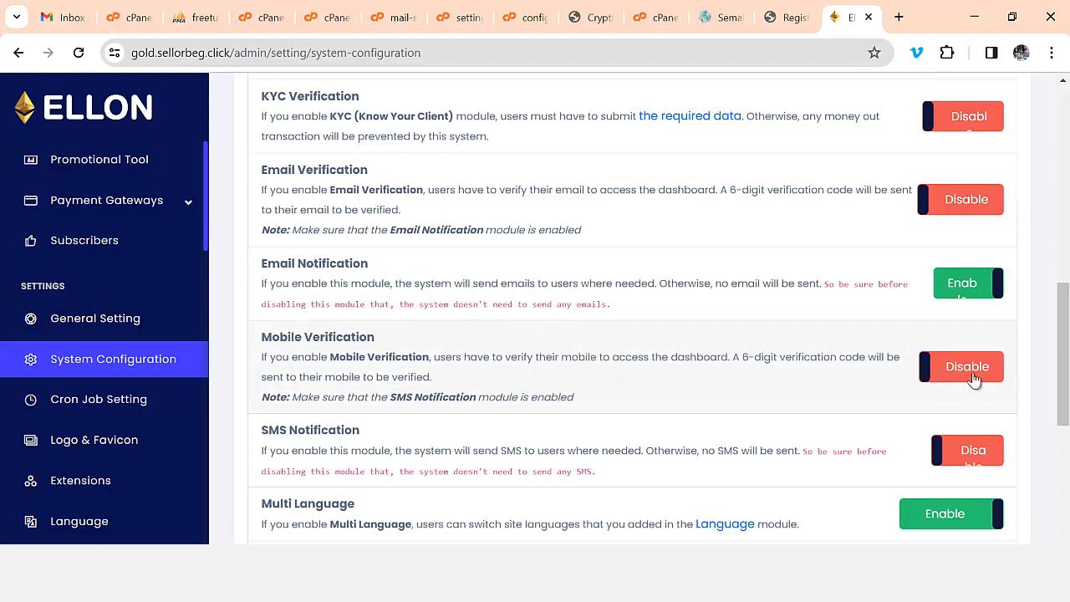
{"action": "scroll", "coordinate": [970, 374], "scroll_direction": "down", "scroll_amount": 1}
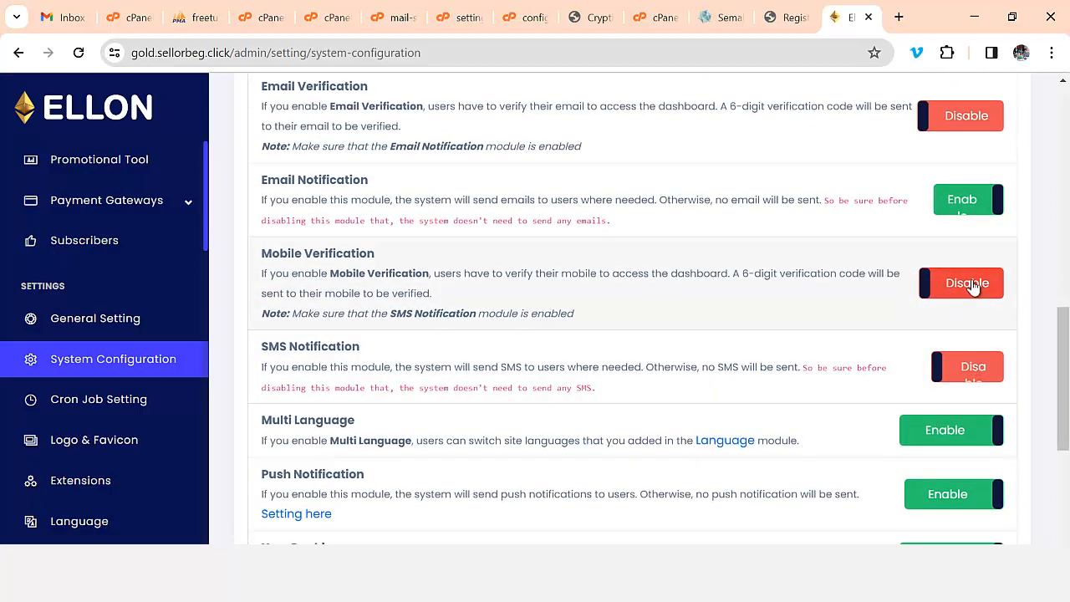
{"action": "scroll", "coordinate": [944, 308], "scroll_direction": "down", "scroll_amount": 4}
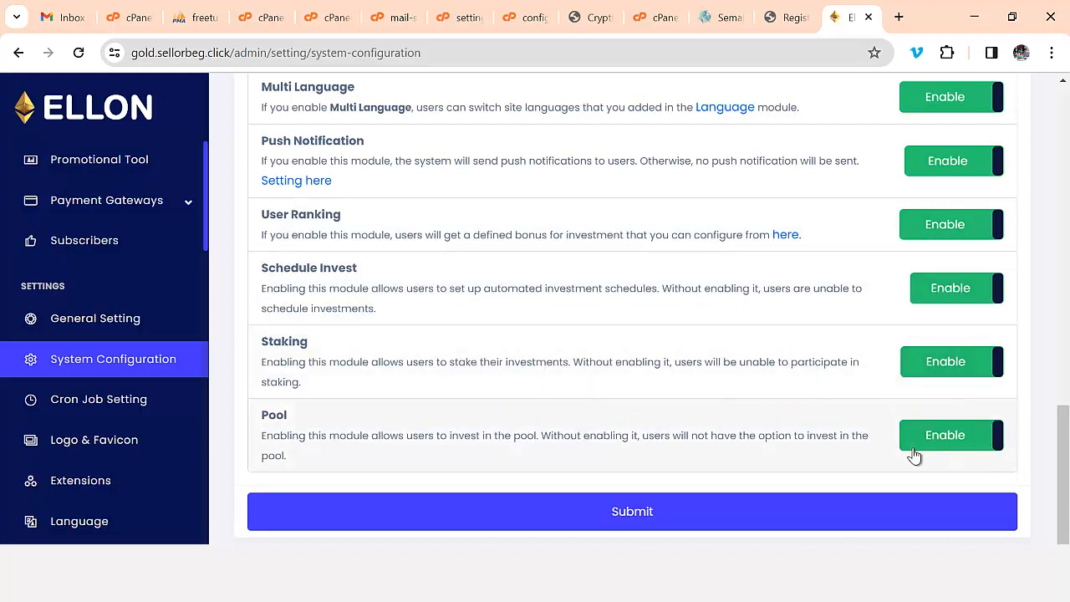
{"action": "scroll", "coordinate": [411, 473], "scroll_direction": "up", "scroll_amount": 1}
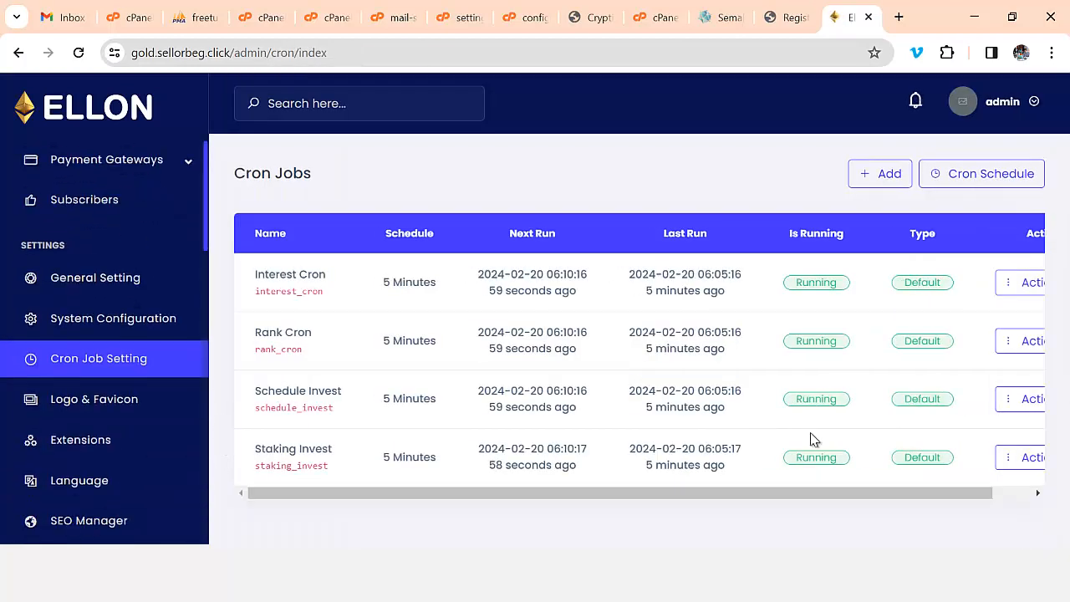
- Inspect the Interest Cron and Rank Cron settings, keeping the 5 Minutes schedule without saving
{"action": "left_click_drag", "start_coordinate": [752, 495], "coordinate": [1017, 486]}
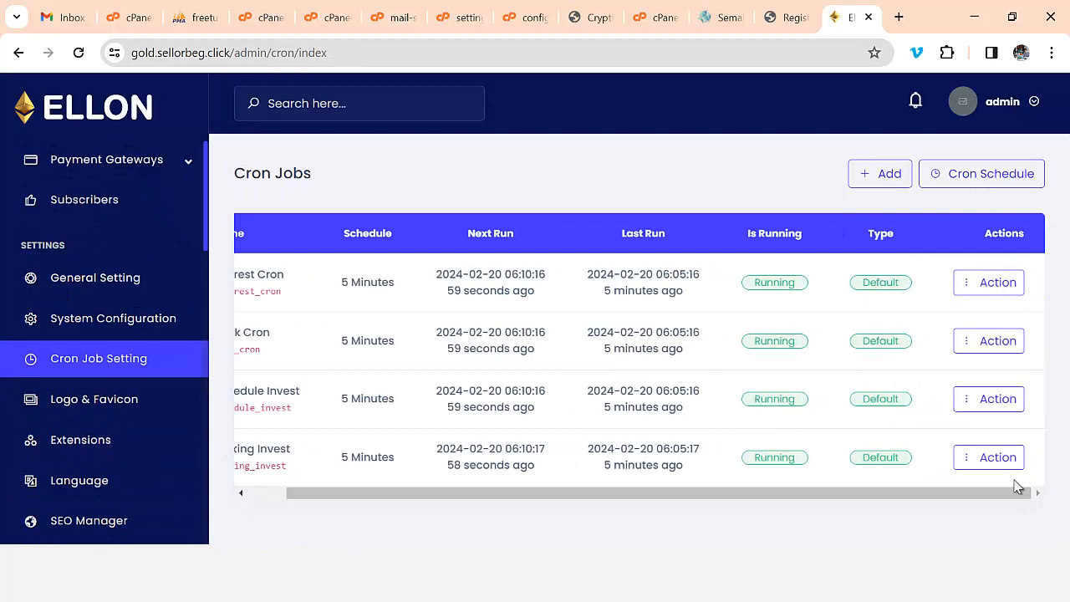
{"action": "left_click", "coordinate": [1009, 288]}
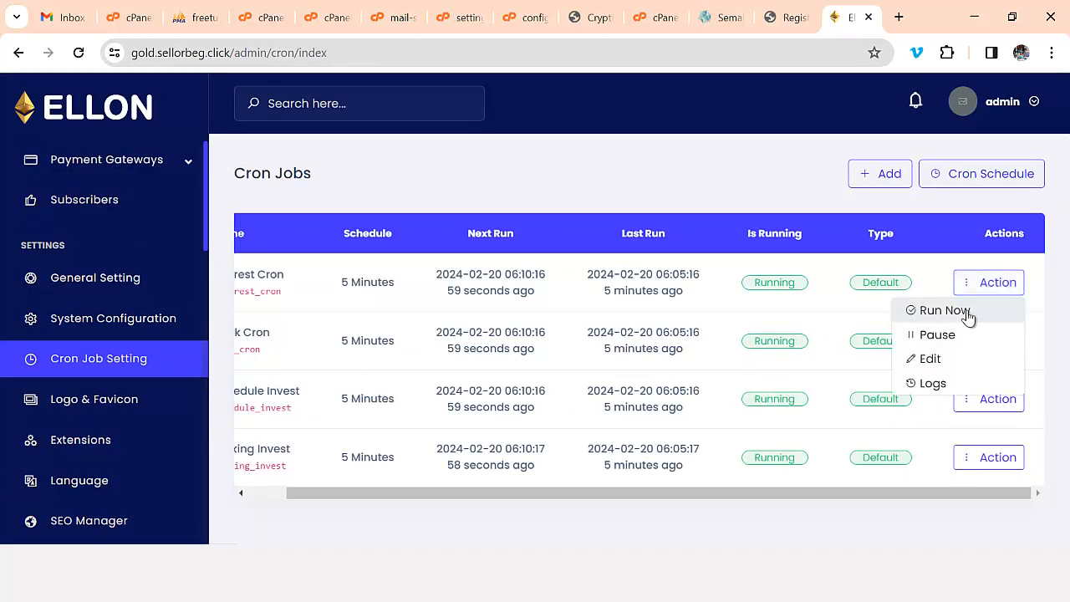
{"action": "left_click", "coordinate": [932, 359]}
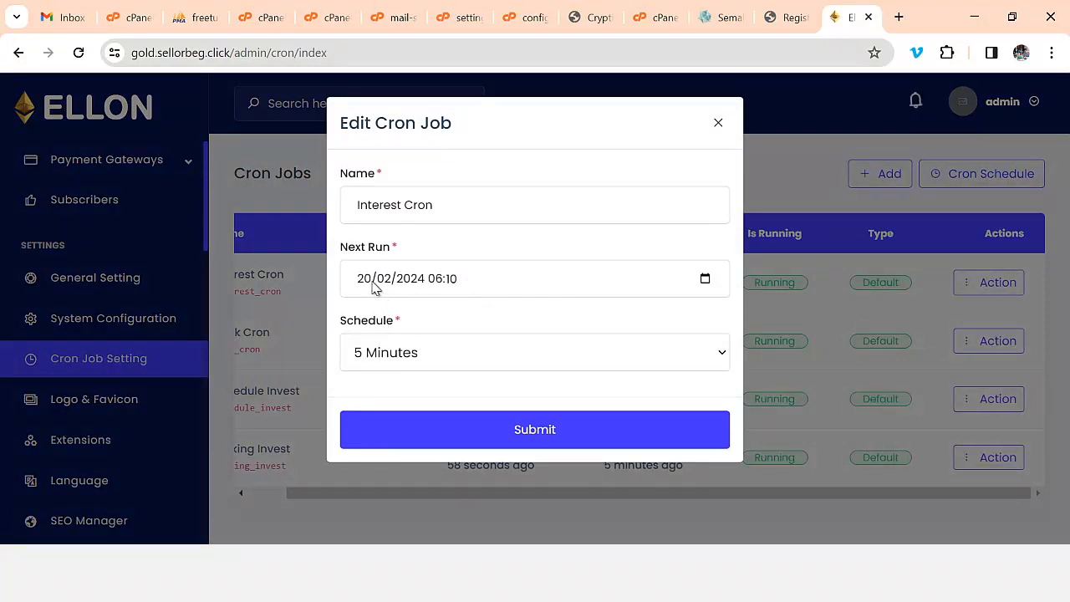
{"action": "left_click", "coordinate": [396, 358]}
{"action": "left_click", "coordinate": [423, 358]}
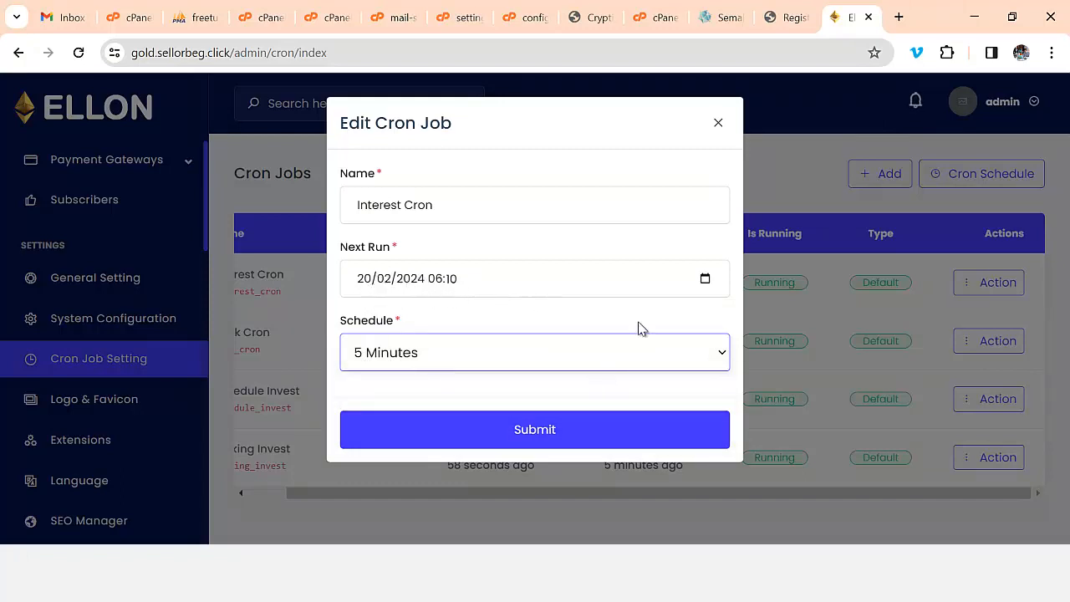
{"action": "left_click", "coordinate": [716, 125]}
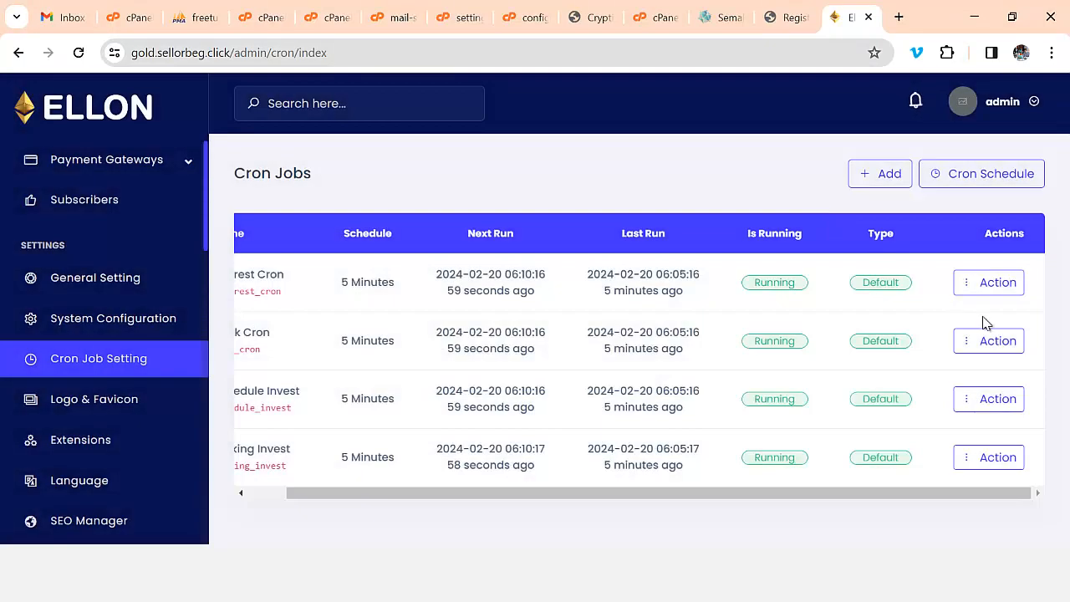
{"action": "left_click", "coordinate": [966, 344]}
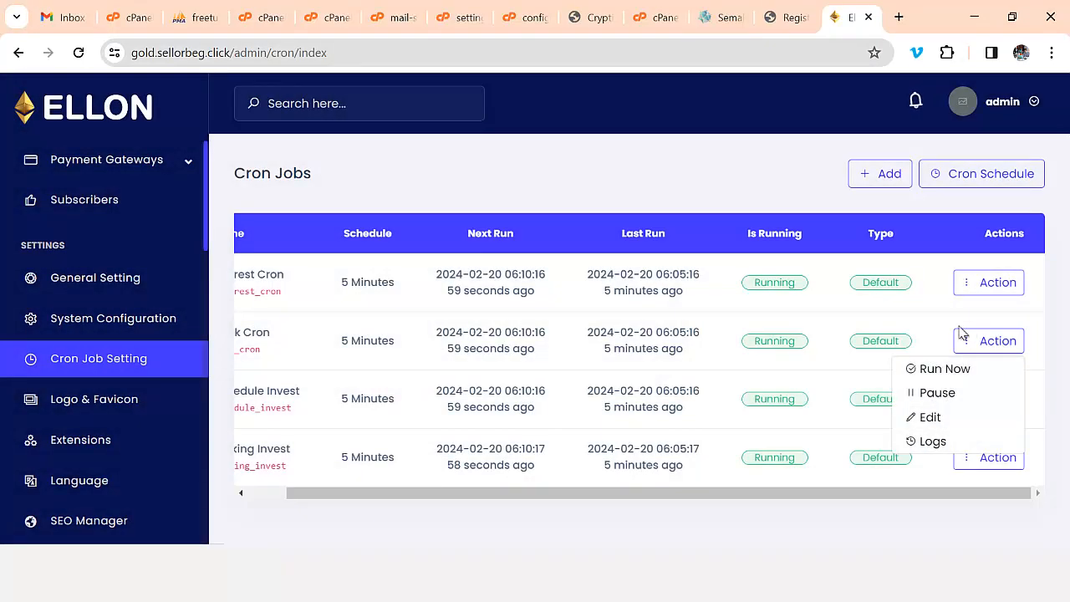
{"action": "left_click", "coordinate": [937, 417]}
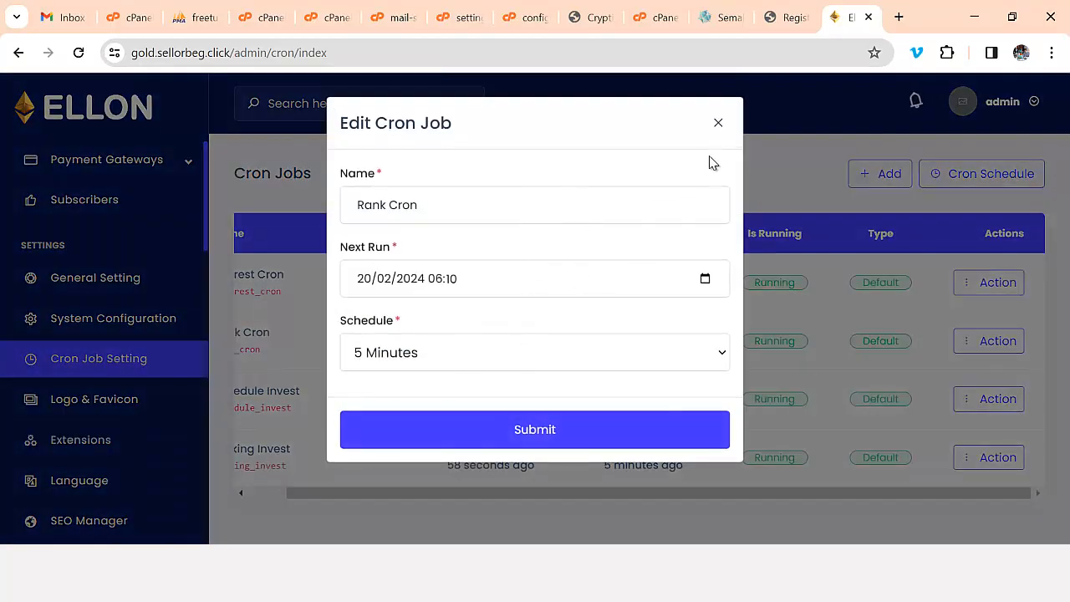
{"action": "left_click", "coordinate": [718, 126]}
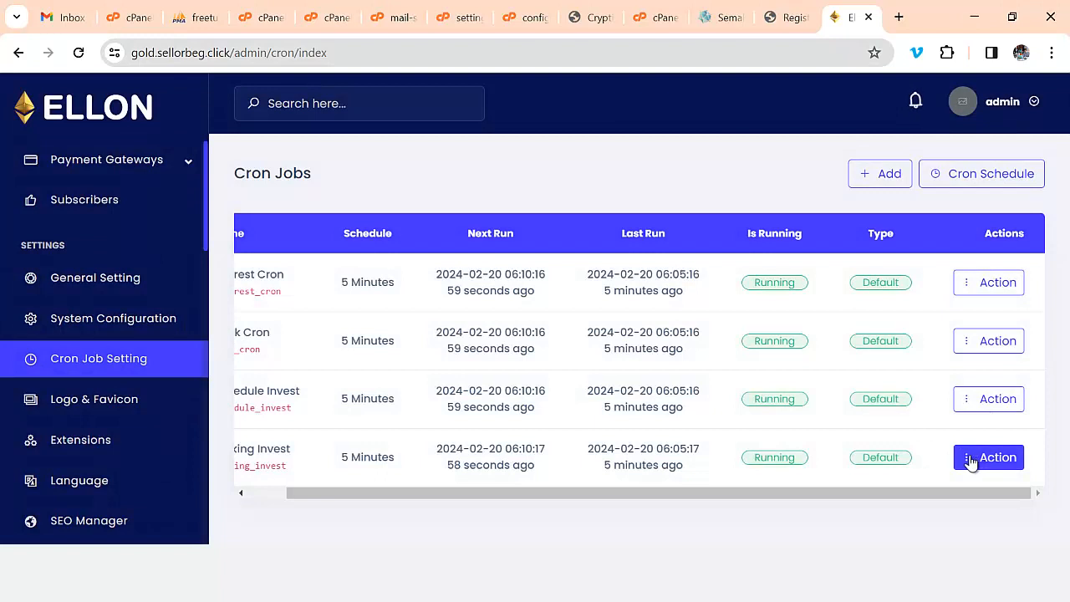
- Run the Staking Invest cron job now, then open Logo & Favicon settings
{"action": "left_click", "coordinate": [977, 460]}
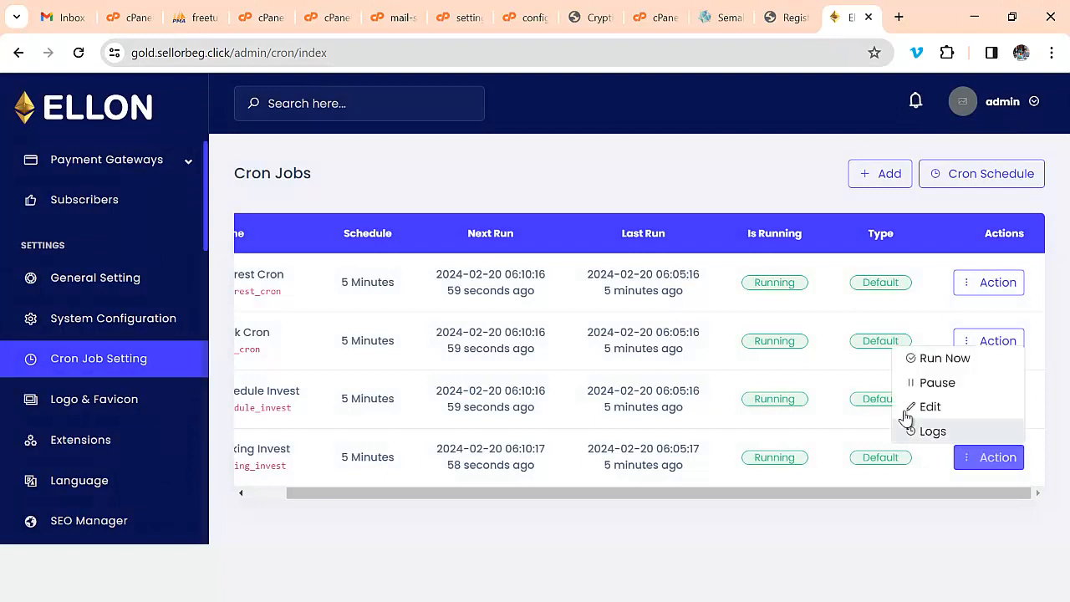
{"action": "left_click", "coordinate": [954, 368]}
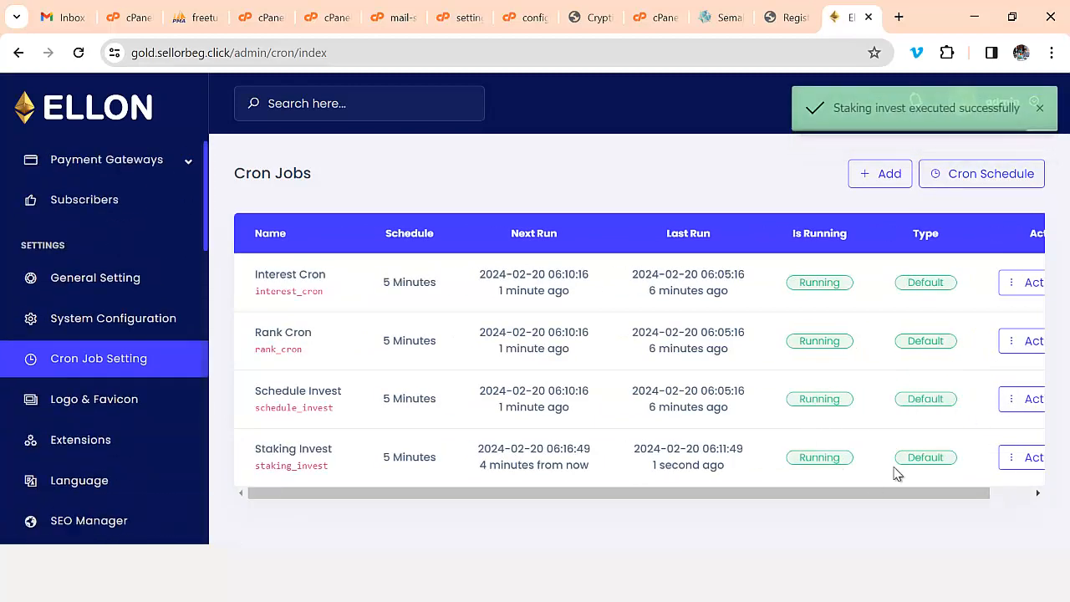
{"action": "left_click", "coordinate": [114, 403]}
- Start choosing a new logo for white backgrounds but cancel the file picker
{"action": "scroll", "coordinate": [492, 409], "scroll_direction": "down", "scroll_amount": 2}
{"action": "scroll", "coordinate": [491, 409], "scroll_direction": "down", "scroll_amount": 2}
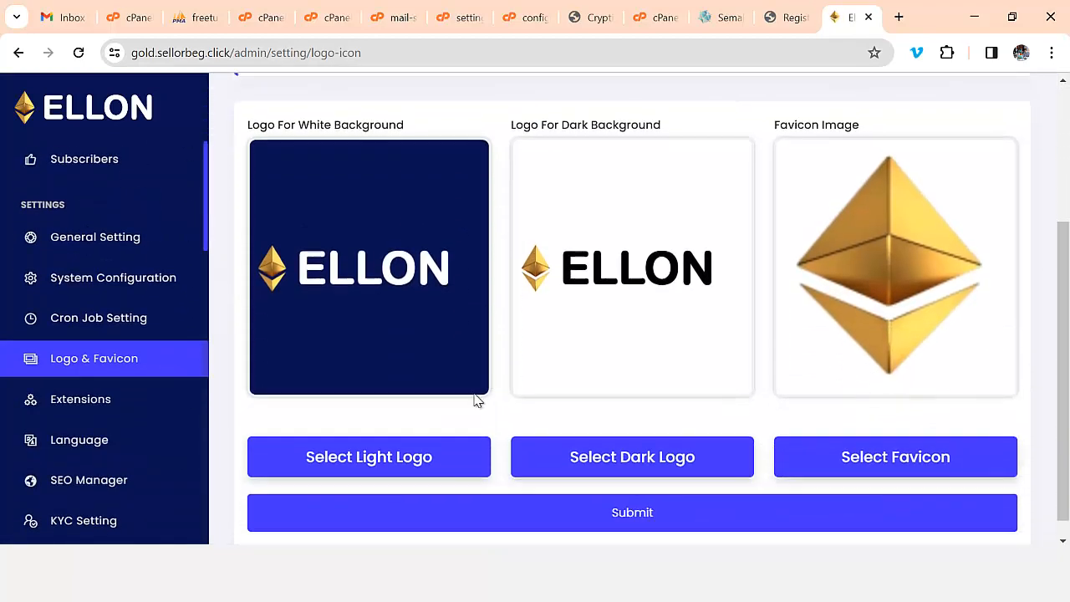
{"action": "left_click", "coordinate": [359, 435]}
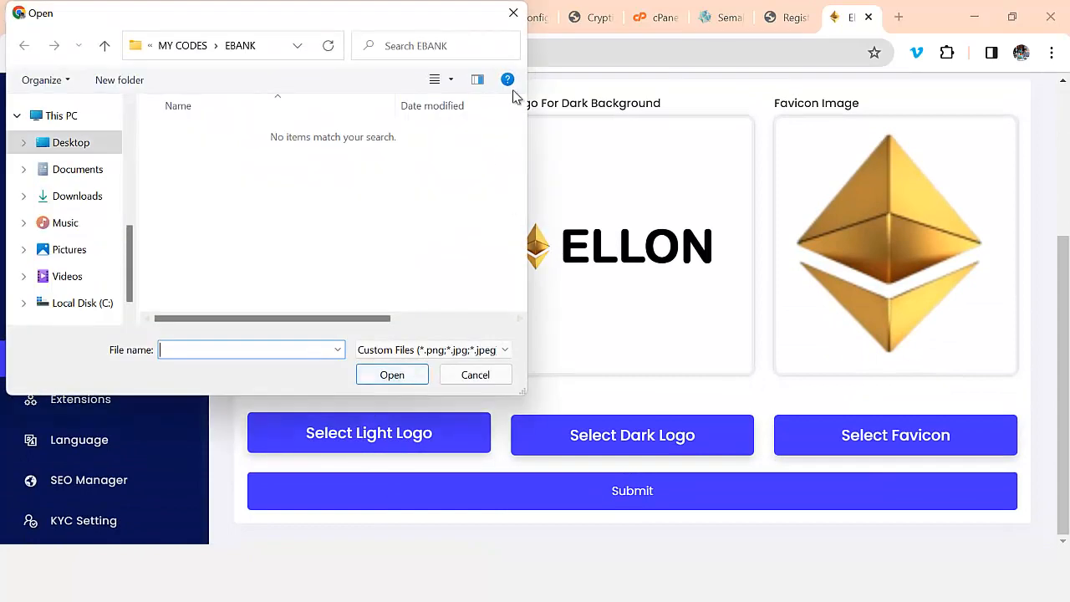
{"action": "left_click", "coordinate": [514, 15]}
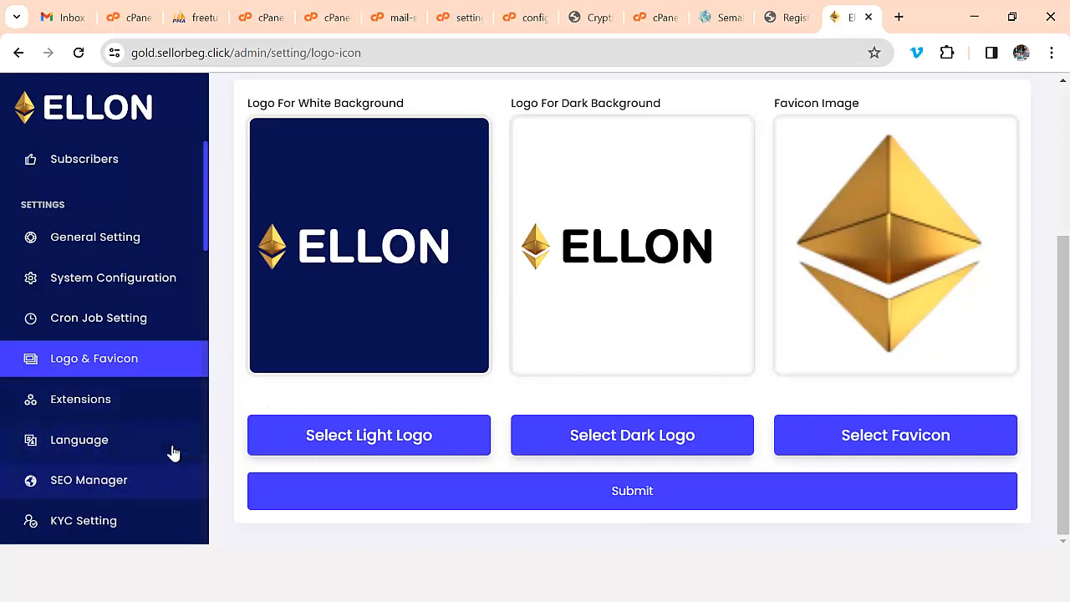
- Expand Withdrawals in the sidebar and open the Withdrawal Methods list
{"action": "scroll", "coordinate": [172, 451], "scroll_direction": "up", "scroll_amount": 4}
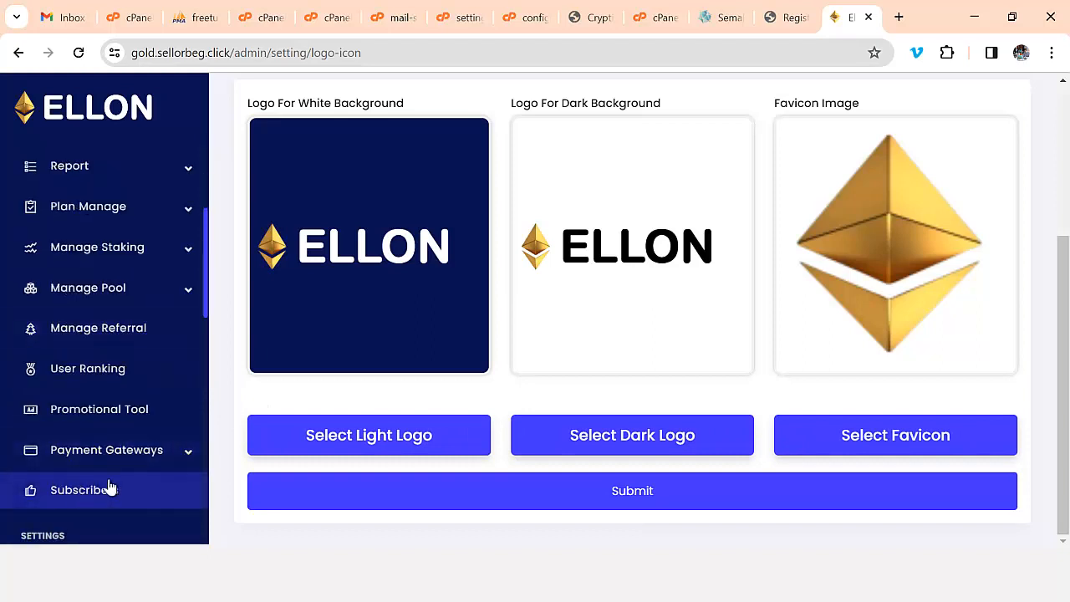
{"action": "scroll", "coordinate": [179, 461], "scroll_direction": "down", "scroll_amount": 3}
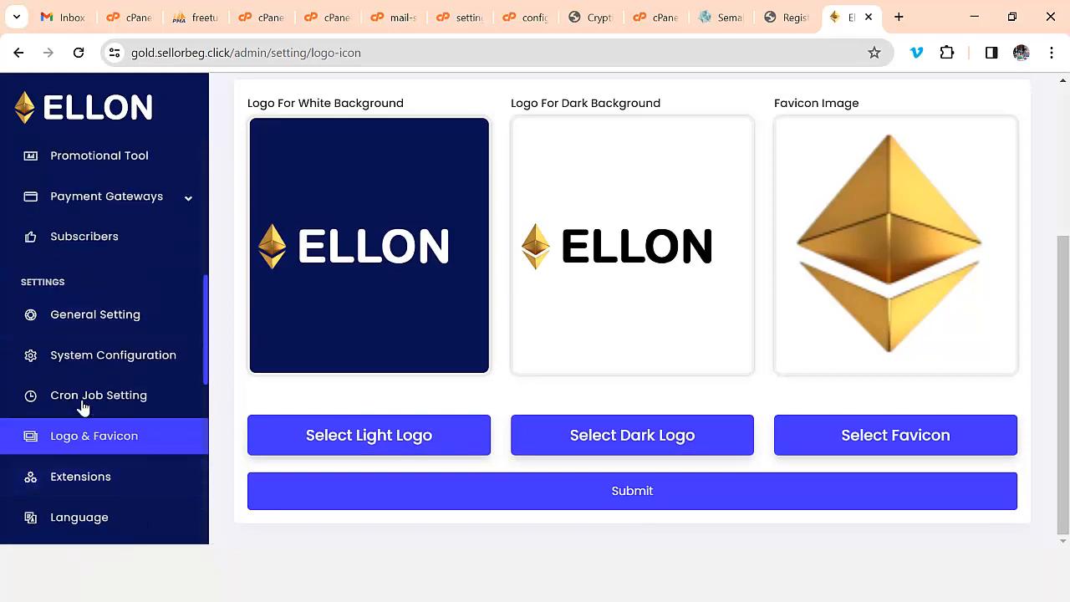
{"action": "left_click_drag", "start_coordinate": [209, 375], "coordinate": [230, 258]}
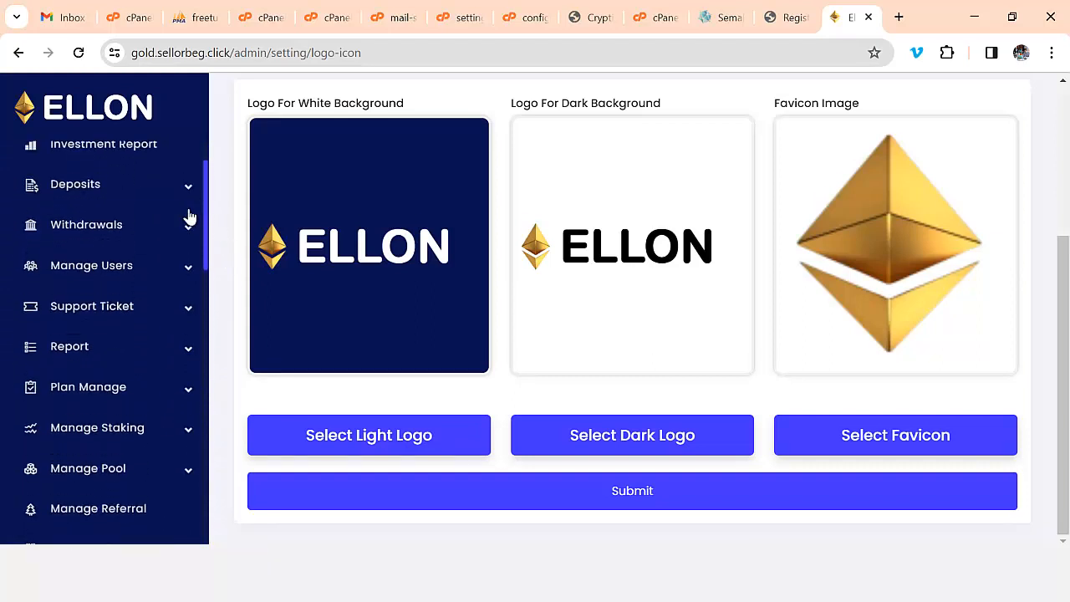
{"action": "left_click", "coordinate": [188, 224]}
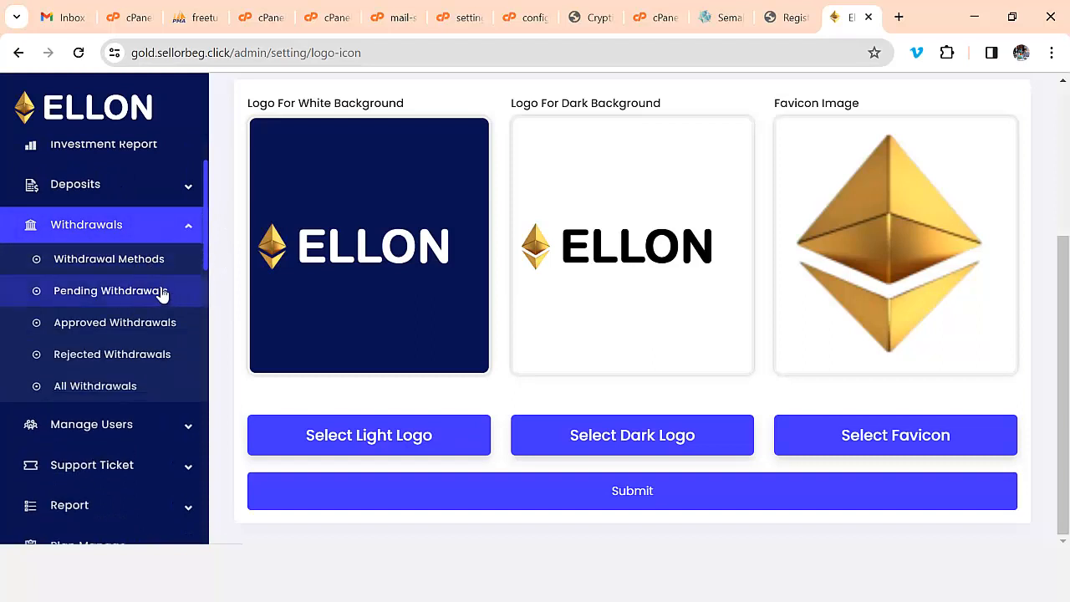
{"action": "left_click", "coordinate": [147, 261]}
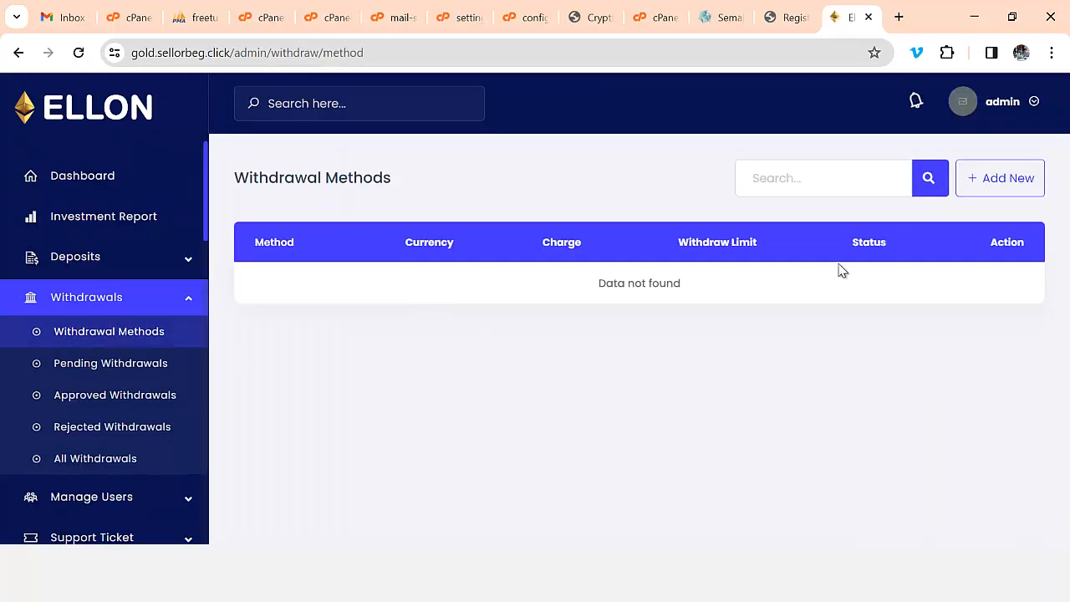
- Start a new withdrawal method named USDT TRC20 in USD with exchange rate 1
{"action": "left_click", "coordinate": [987, 189]}
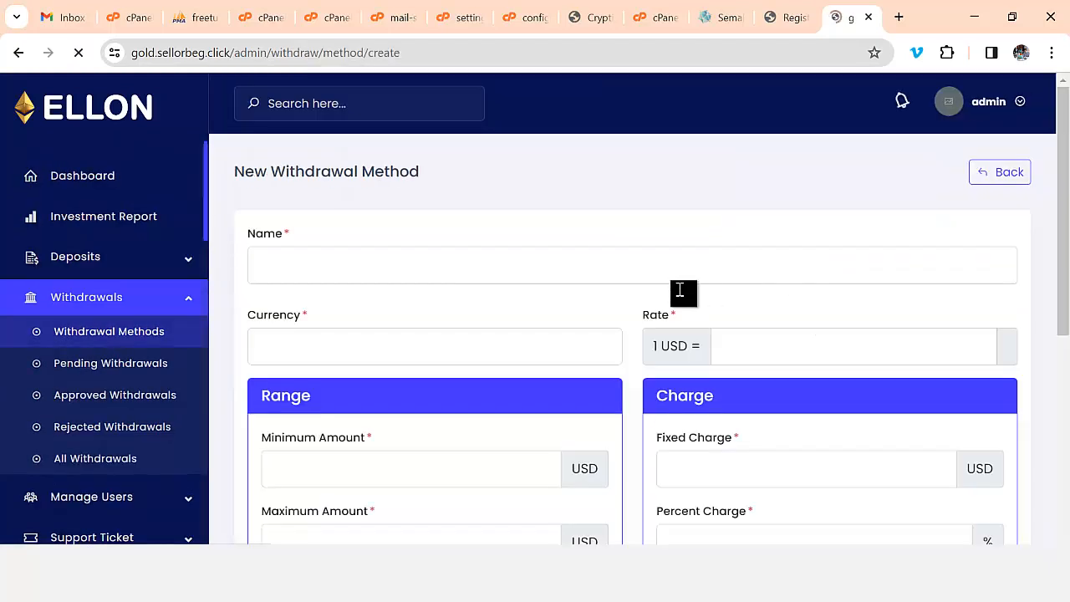
{"action": "scroll", "coordinate": [535, 344], "scroll_direction": "down", "scroll_amount": 1}
{"action": "left_click", "coordinate": [387, 186]}
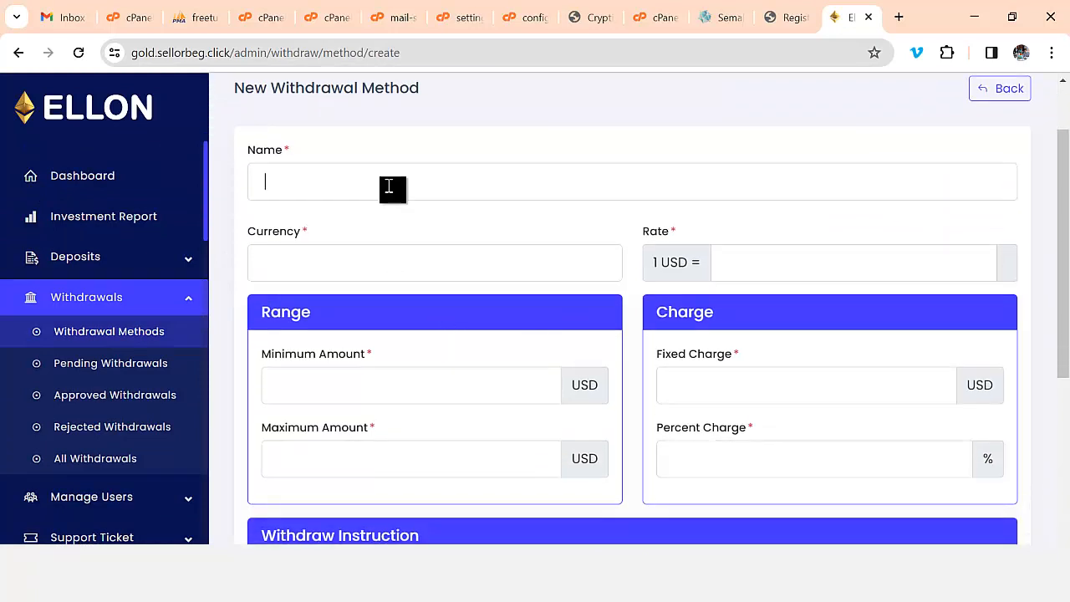
{"action": "left_click", "coordinate": [394, 227]}
{"action": "scroll", "coordinate": [492, 219], "scroll_direction": "down", "scroll_amount": 1}
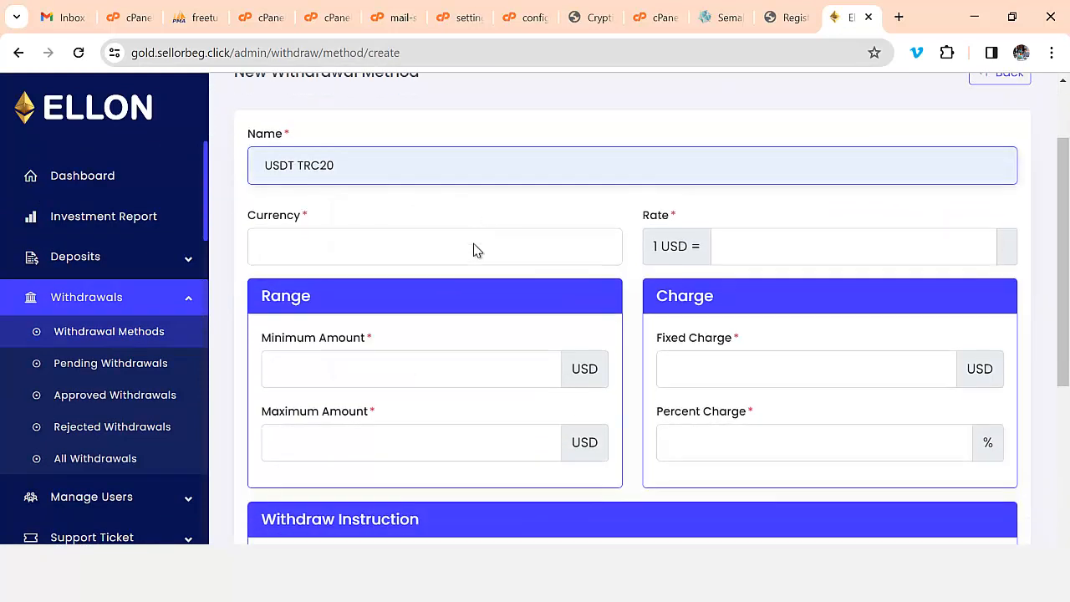
{"action": "left_click", "coordinate": [444, 186]}
{"action": "left_click", "coordinate": [398, 228]}
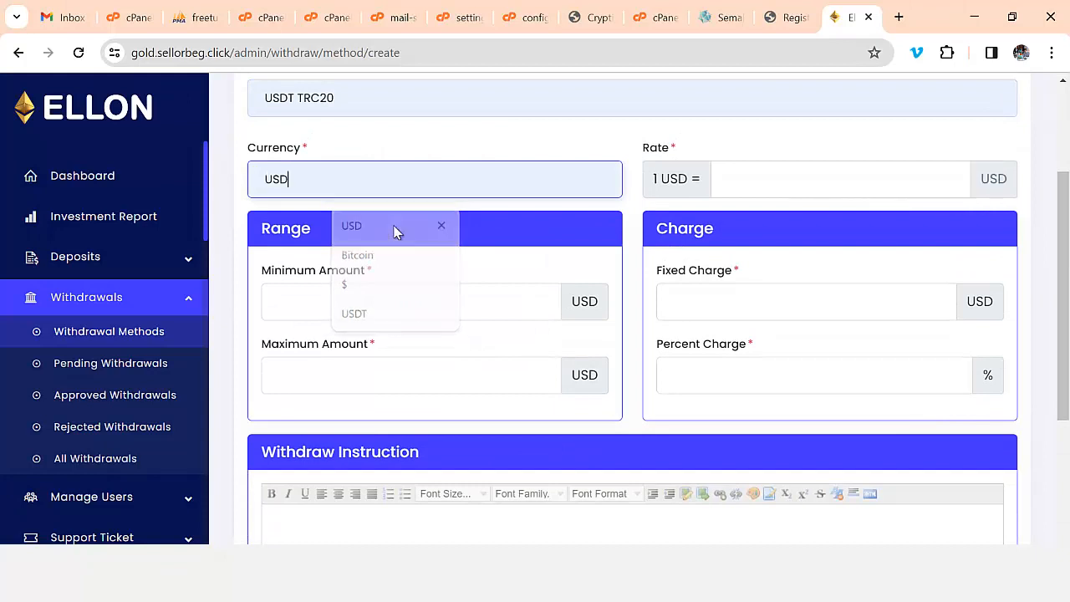
{"action": "left_click", "coordinate": [743, 176]}
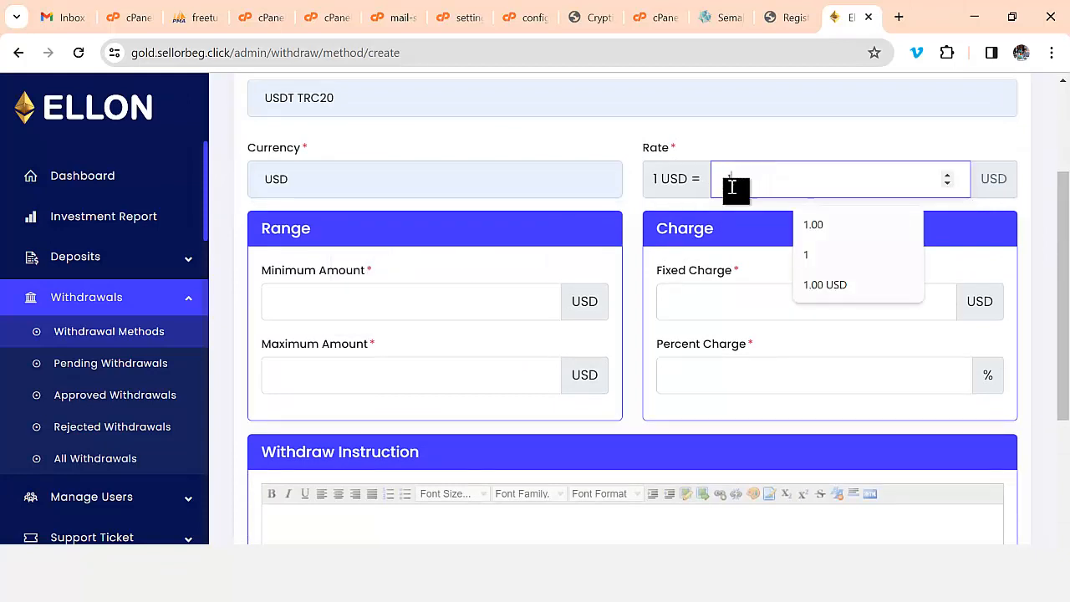
{"action": "type", "text": "1"}
- Set limits 10–20000 with a 1 USD fixed charge and 1% percent charge
{"action": "left_click", "coordinate": [343, 306]}
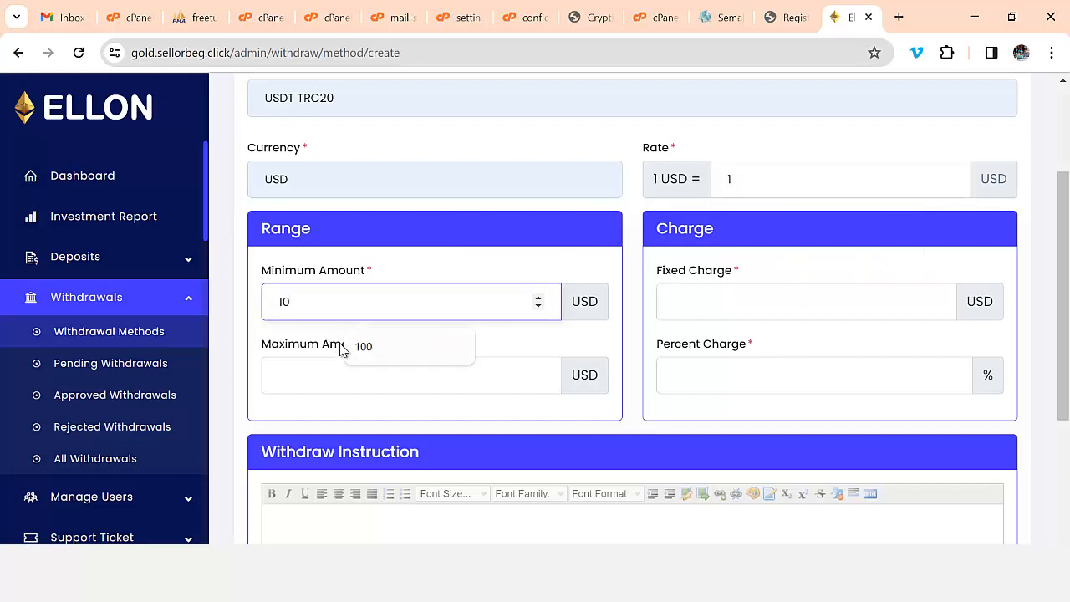
{"action": "left_click", "coordinate": [333, 381]}
{"action": "type", "text": "20000"}
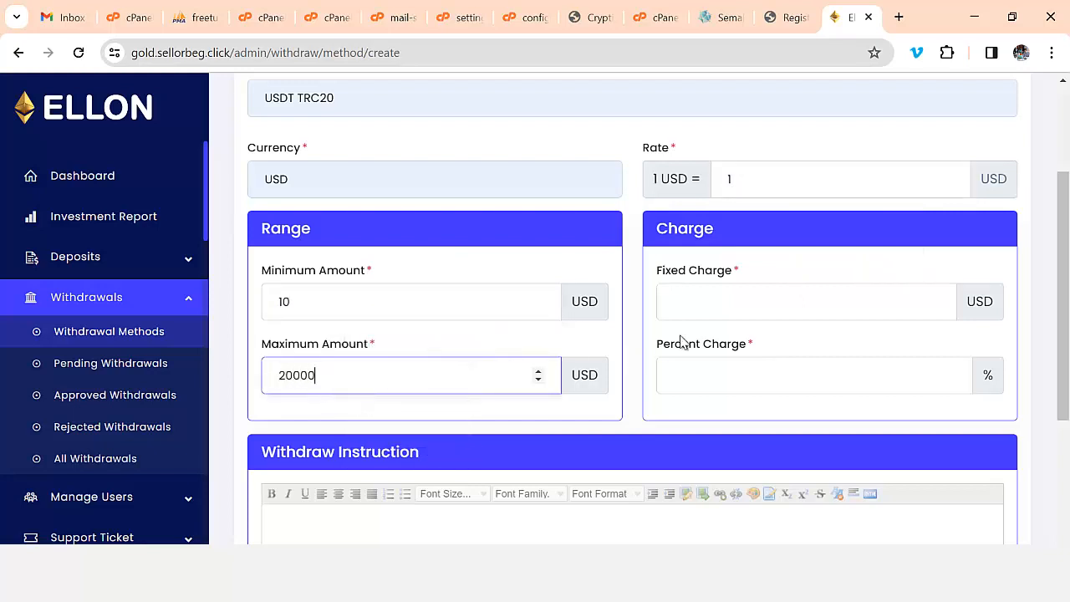
{"action": "left_click", "coordinate": [728, 303]}
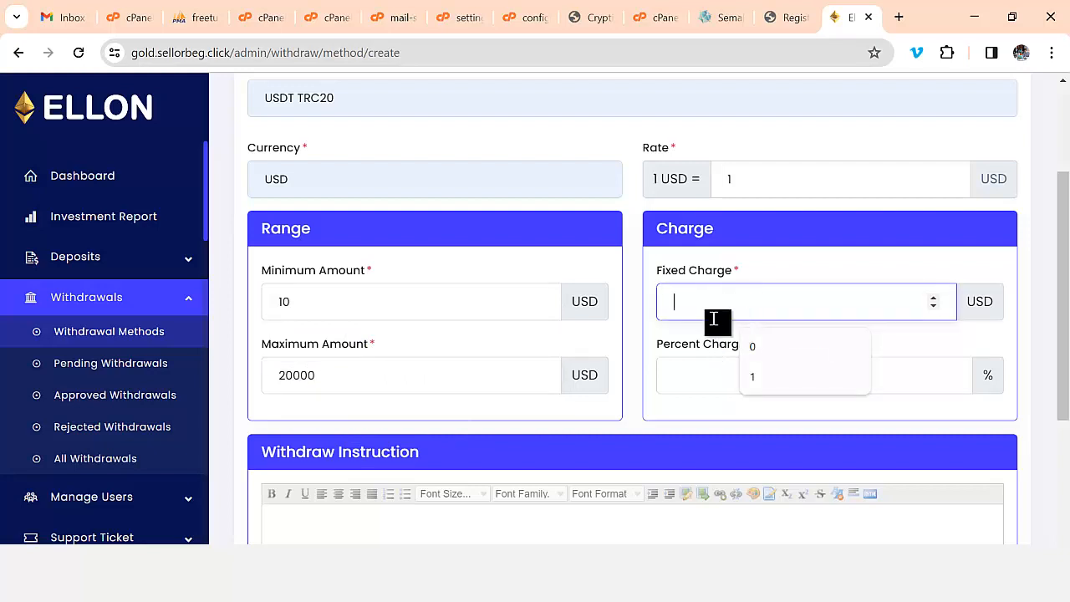
{"action": "type", "text": "1"}
{"action": "left_click", "coordinate": [711, 380]}
{"action": "type", "text": "1"}
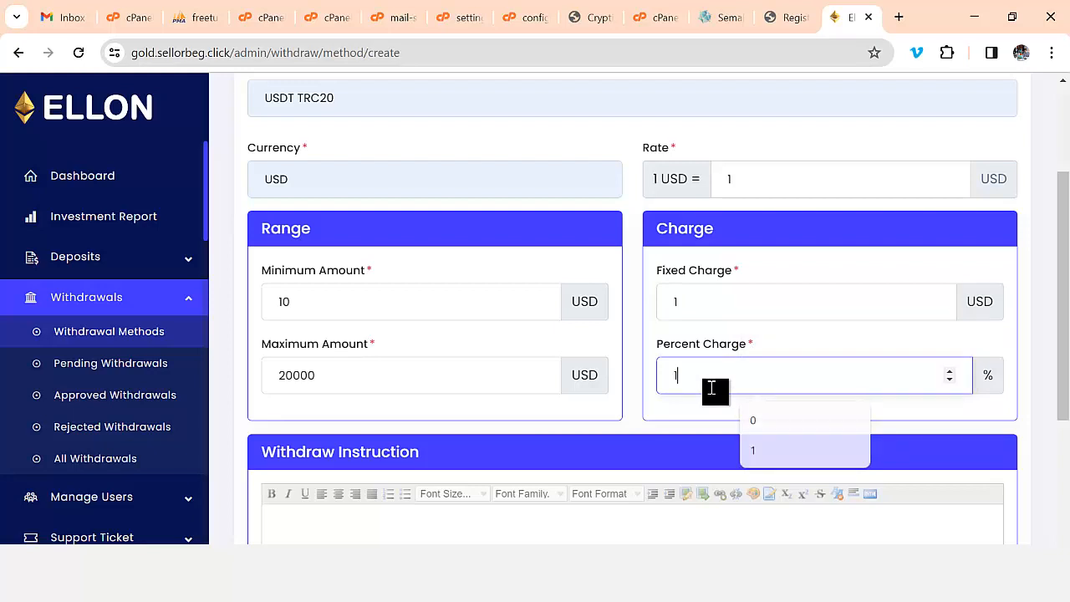
{"action": "scroll", "coordinate": [608, 409], "scroll_direction": "down", "scroll_amount": 1}
{"action": "left_click", "coordinate": [614, 409]}
{"action": "scroll", "coordinate": [614, 405], "scroll_direction": "down", "scroll_amount": 3}
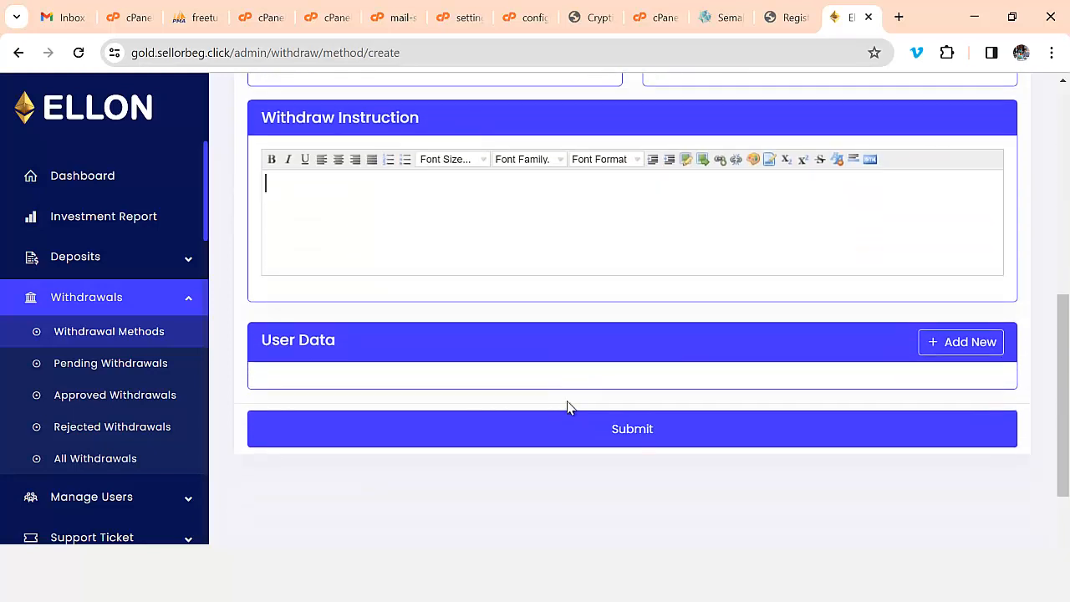
- Add an optional text User Data field asking for the withdrawal address
{"action": "left_click", "coordinate": [960, 346]}
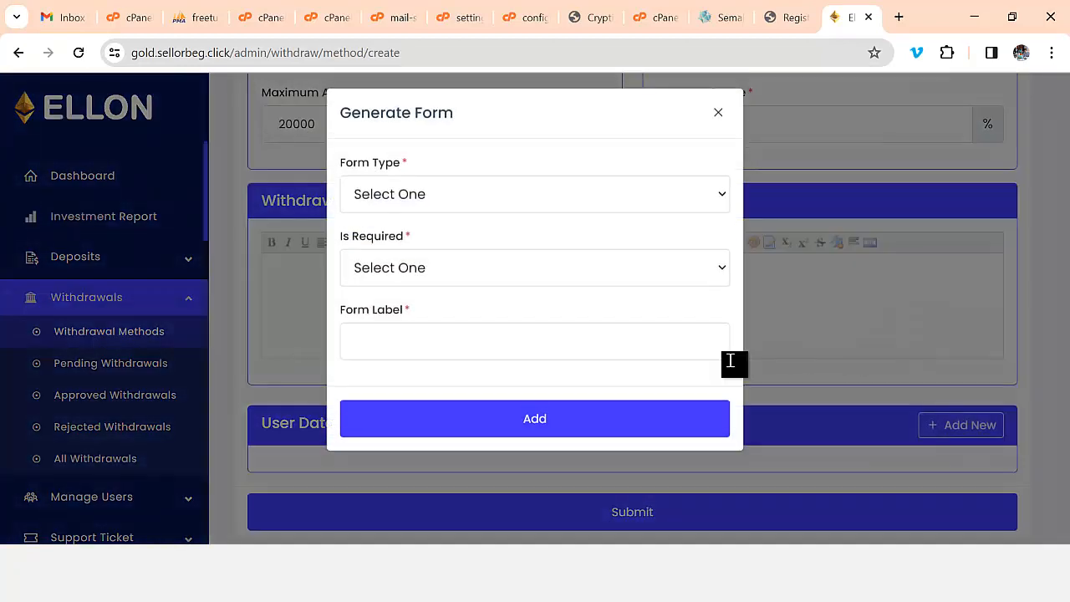
{"action": "left_click", "coordinate": [419, 215]}
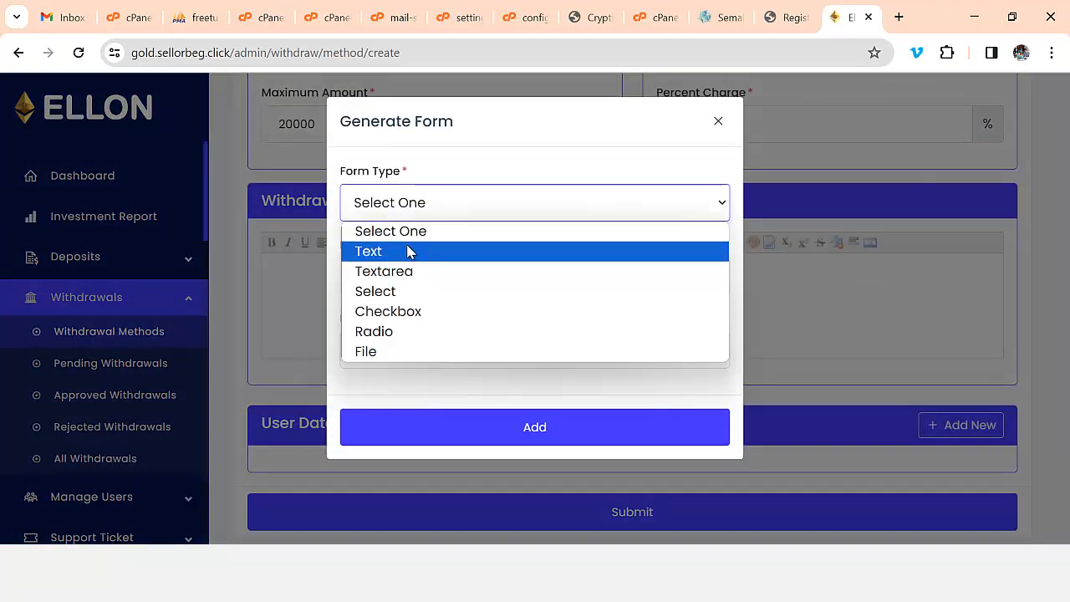
{"action": "left_click", "coordinate": [410, 252]}
{"action": "left_click", "coordinate": [414, 279]}
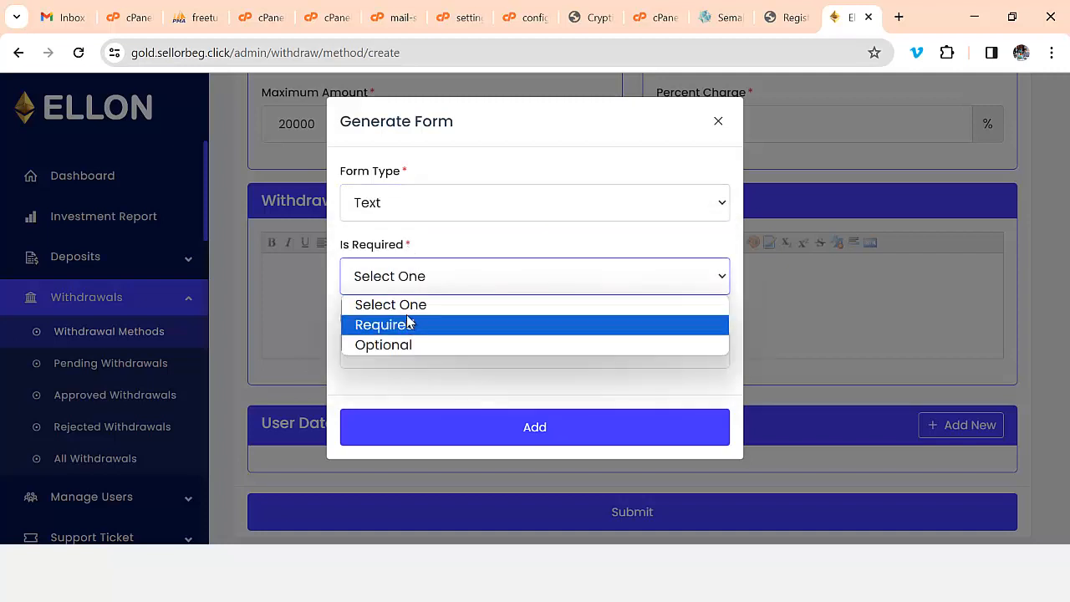
{"action": "left_click", "coordinate": [416, 343]}
{"action": "left_click", "coordinate": [456, 353]}
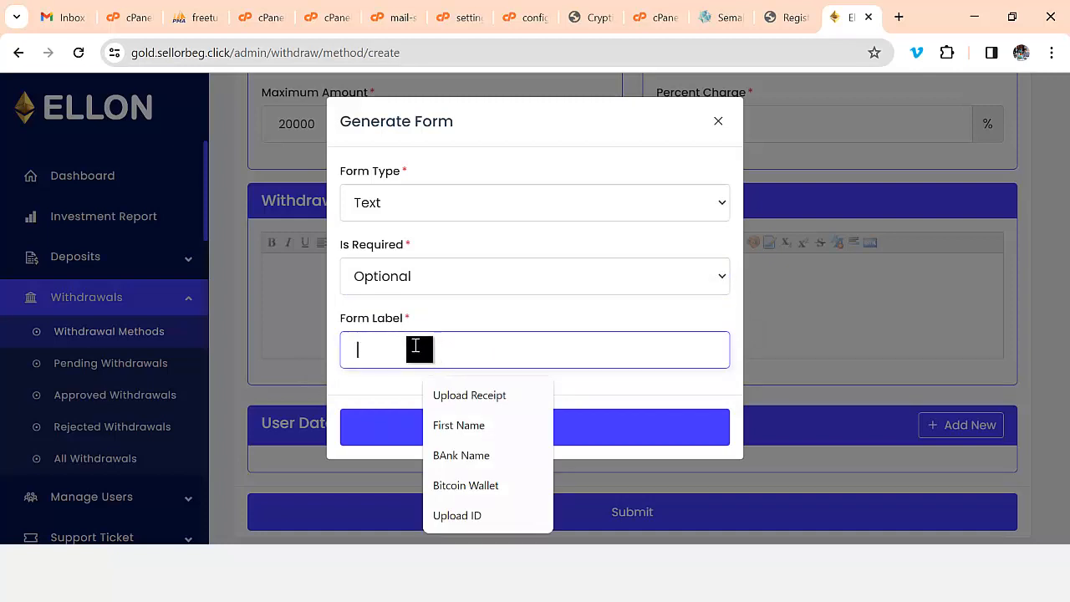
{"action": "type", "text": "Enter Your Withdrawal Address"}
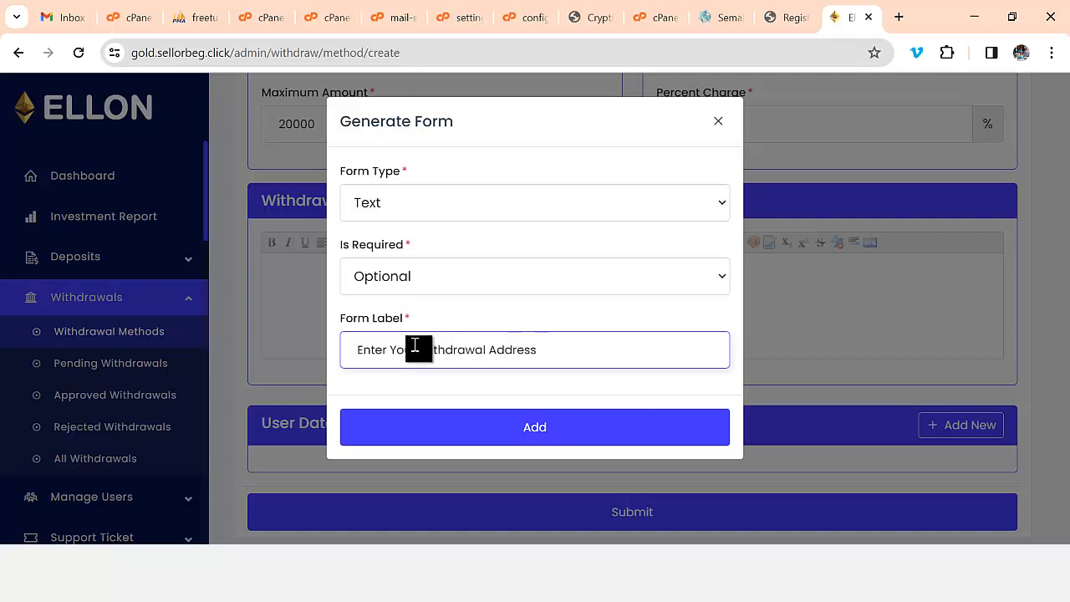
{"action": "left_click", "coordinate": [540, 432]}
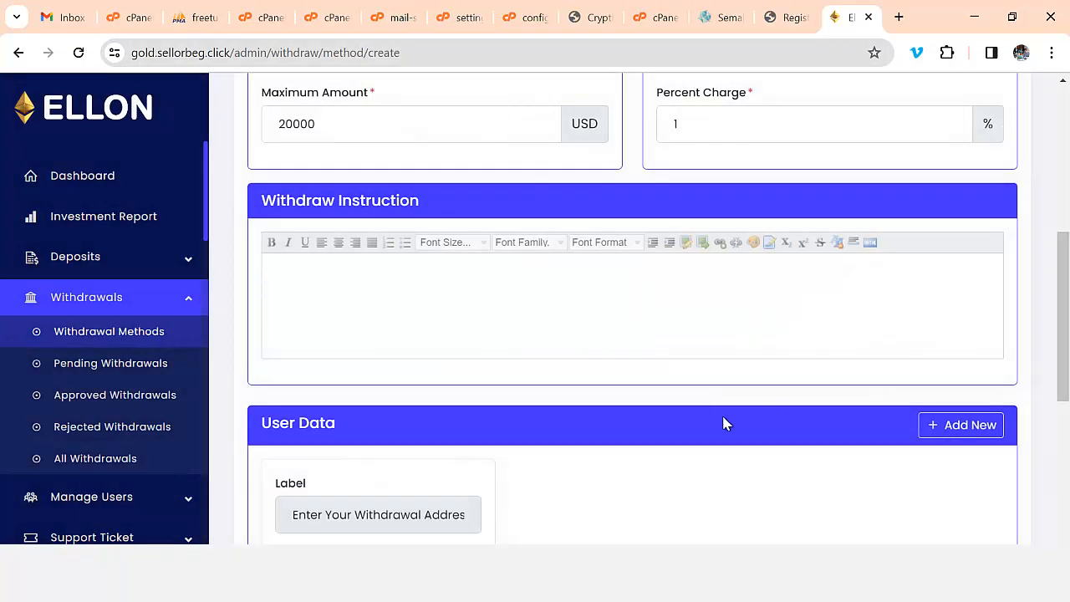
- Rename the method to 'WITHDRAW FUNDS' and submit it
{"action": "scroll", "coordinate": [669, 439], "scroll_direction": "down", "scroll_amount": 2}
{"action": "scroll", "coordinate": [354, 413], "scroll_direction": "up", "scroll_amount": 3}
{"action": "scroll", "coordinate": [661, 431], "scroll_direction": "down", "scroll_amount": 1}
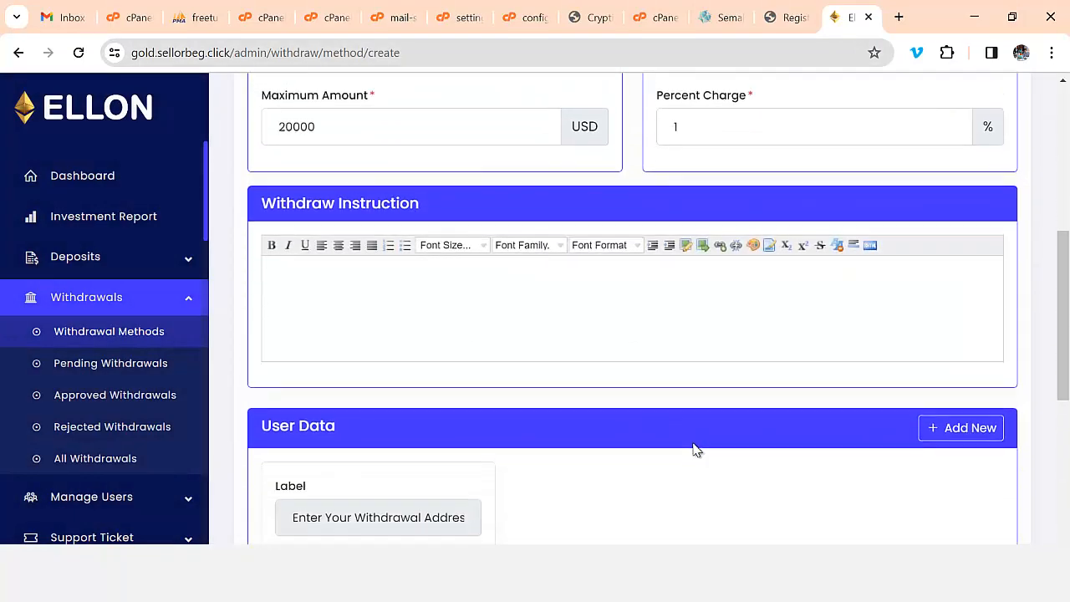
{"action": "scroll", "coordinate": [694, 450], "scroll_direction": "down", "scroll_amount": 2}
{"action": "scroll", "coordinate": [667, 435], "scroll_direction": "up", "scroll_amount": 4}
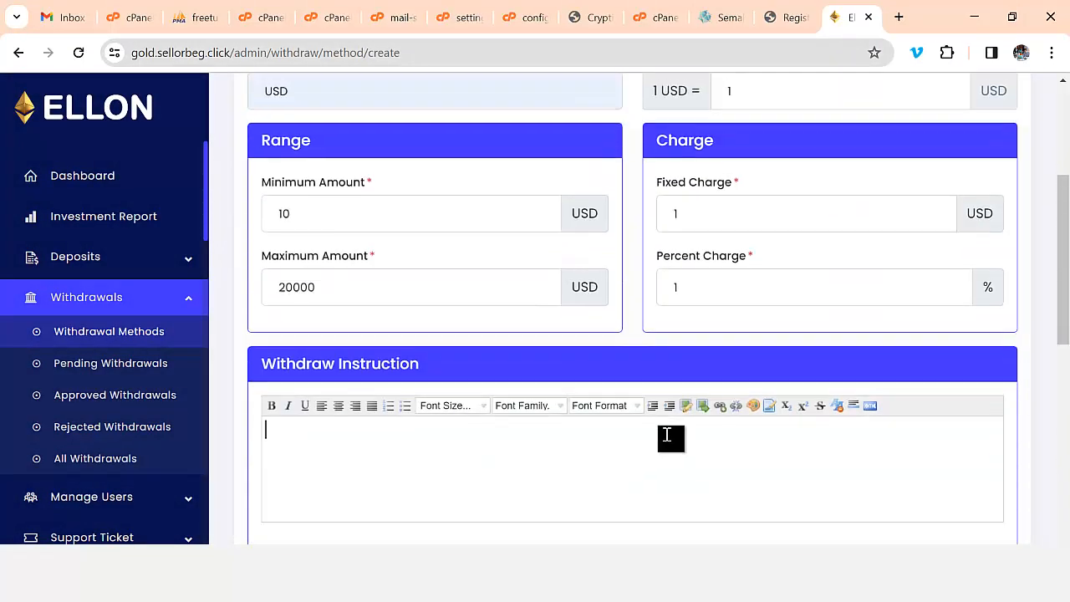
{"action": "scroll", "coordinate": [669, 431], "scroll_direction": "up", "scroll_amount": 1}
{"action": "scroll", "coordinate": [593, 424], "scroll_direction": "up", "scroll_amount": 2}
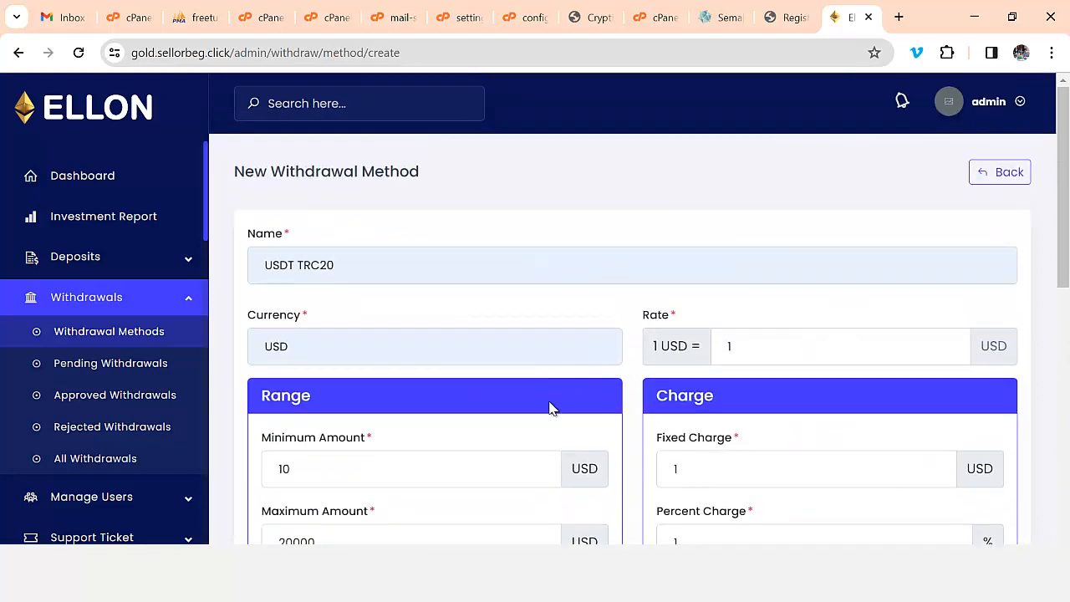
{"action": "left_click_drag", "start_coordinate": [353, 270], "coordinate": [261, 274]}
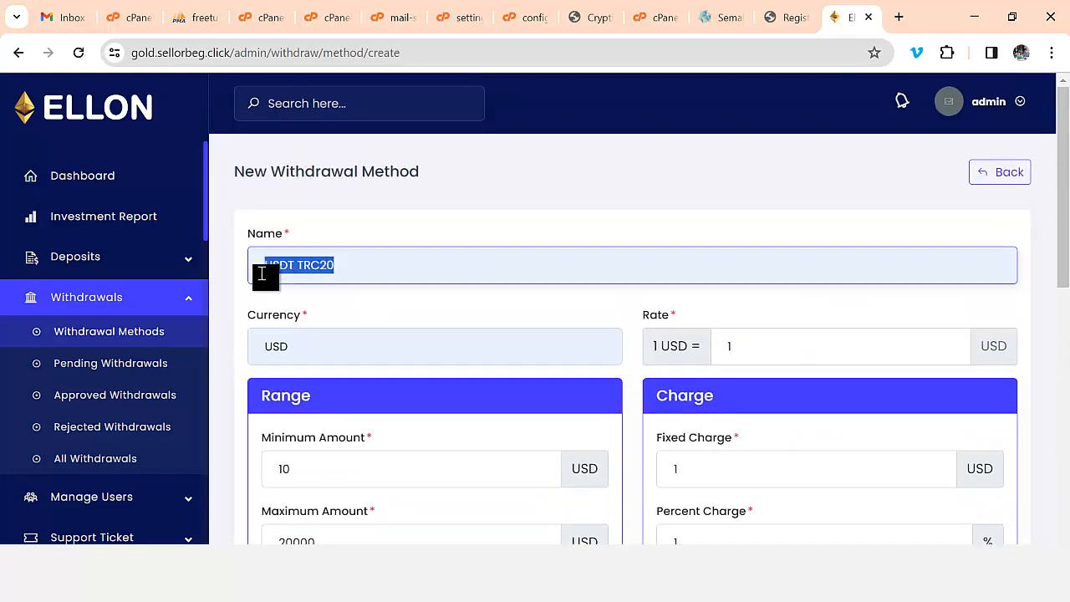
{"action": "type", "text": "WITHDR"}
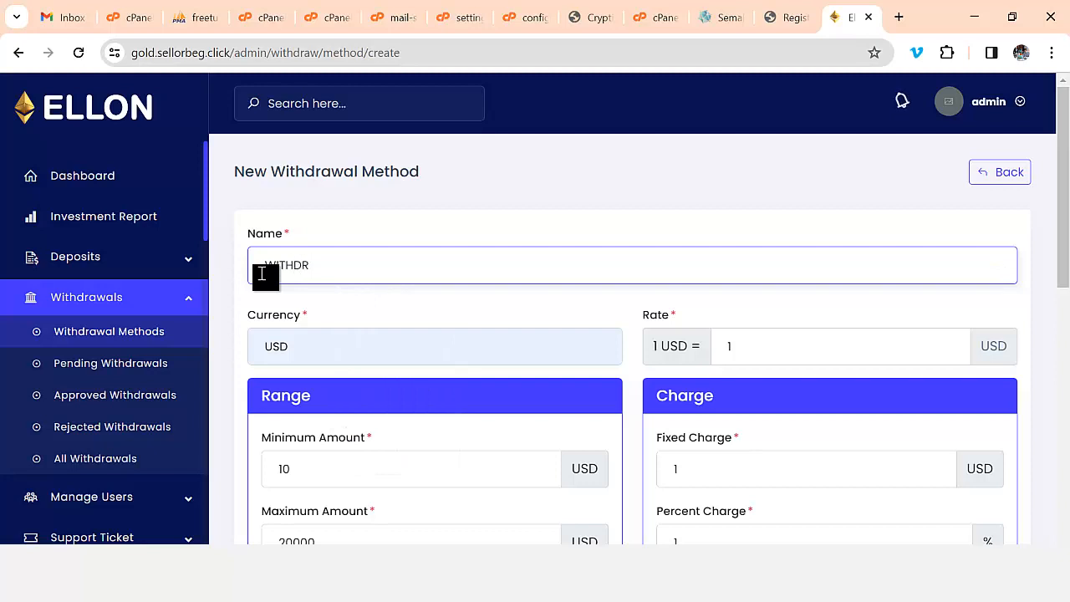
{"action": "type", "text": "AW"}
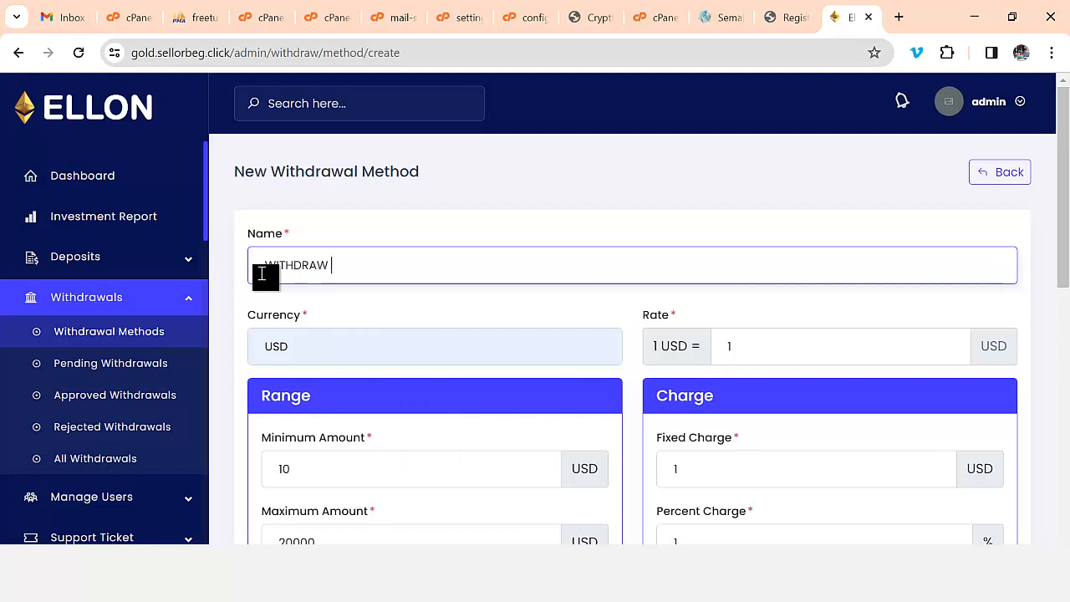
{"action": "type", "text": " FUND"}
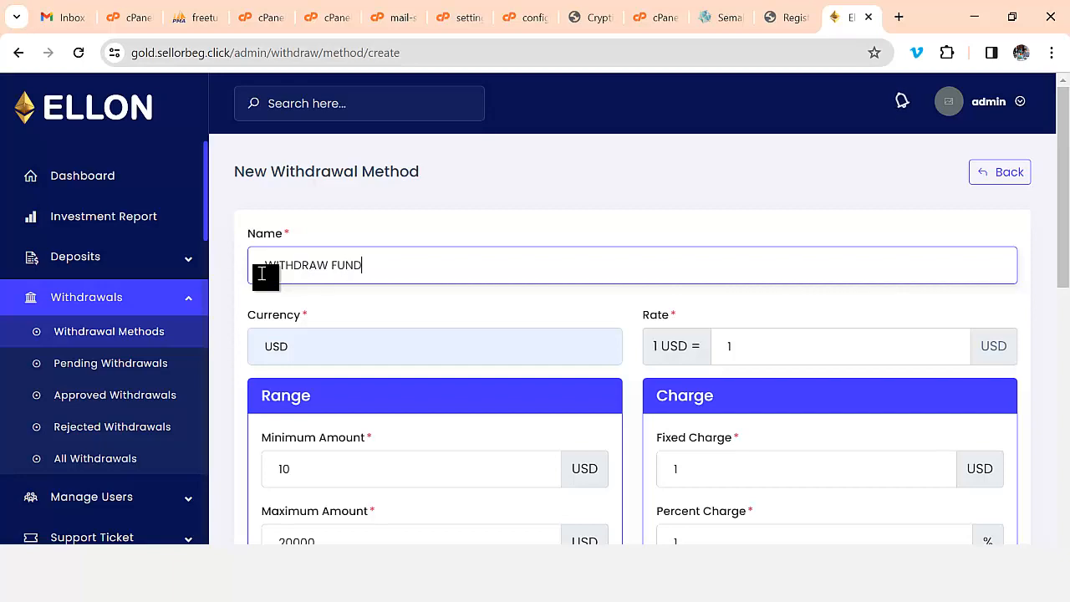
{"action": "type", "text": "S"}
{"action": "scroll", "coordinate": [686, 279], "scroll_direction": "down", "scroll_amount": 6}
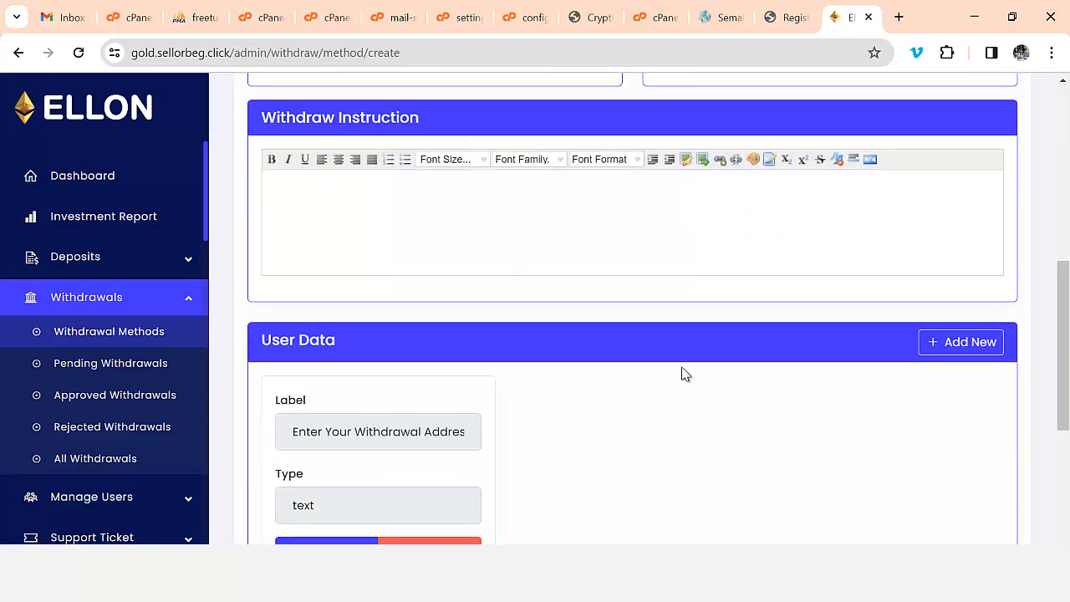
{"action": "scroll", "coordinate": [710, 359], "scroll_direction": "down", "scroll_amount": 3}
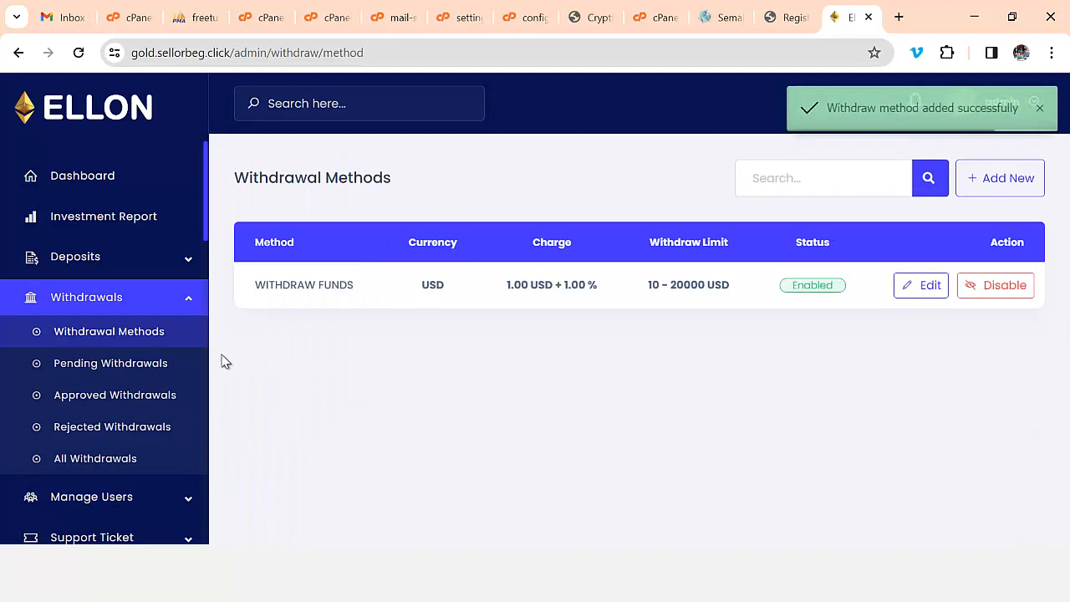
- Open Manage Pages under Frontend Manager to list HOME, Blog, Contact, Plans and About
{"action": "scroll", "coordinate": [134, 418], "scroll_direction": "down", "scroll_amount": 2}
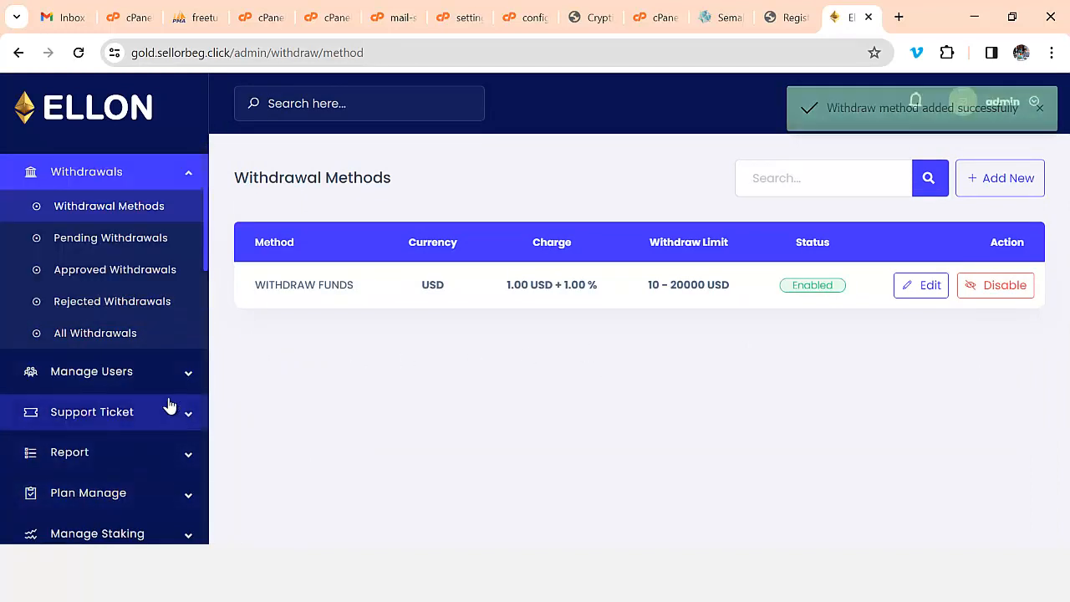
{"action": "scroll", "coordinate": [165, 377], "scroll_direction": "up", "scroll_amount": 2}
{"action": "scroll", "coordinate": [168, 301], "scroll_direction": "down", "scroll_amount": 6}
{"action": "scroll", "coordinate": [165, 325], "scroll_direction": "down", "scroll_amount": 10}
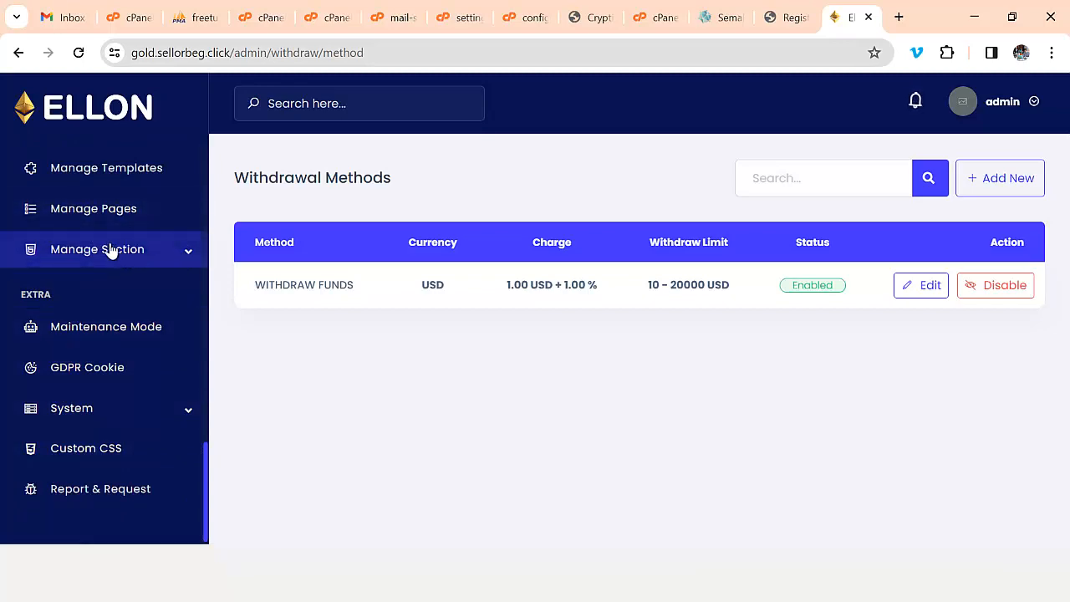
{"action": "left_click", "coordinate": [117, 214]}
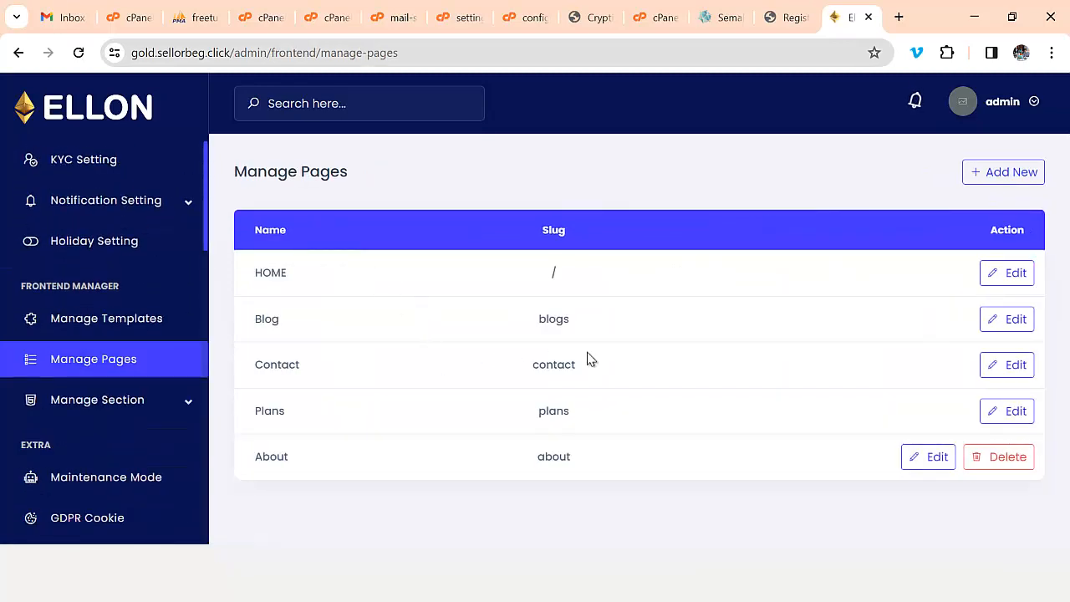
- Review the HOME page's current and available sections, then open the About section editor
{"action": "left_click", "coordinate": [1015, 273]}
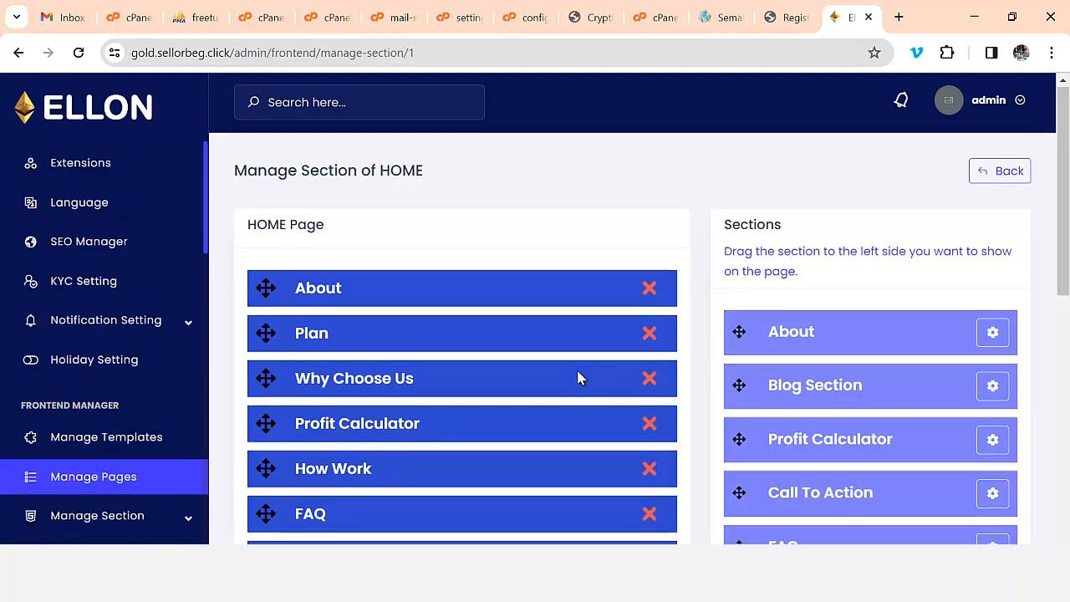
{"action": "scroll", "coordinate": [577, 376], "scroll_direction": "down", "scroll_amount": 2}
{"action": "scroll", "coordinate": [574, 379], "scroll_direction": "down", "scroll_amount": 5}
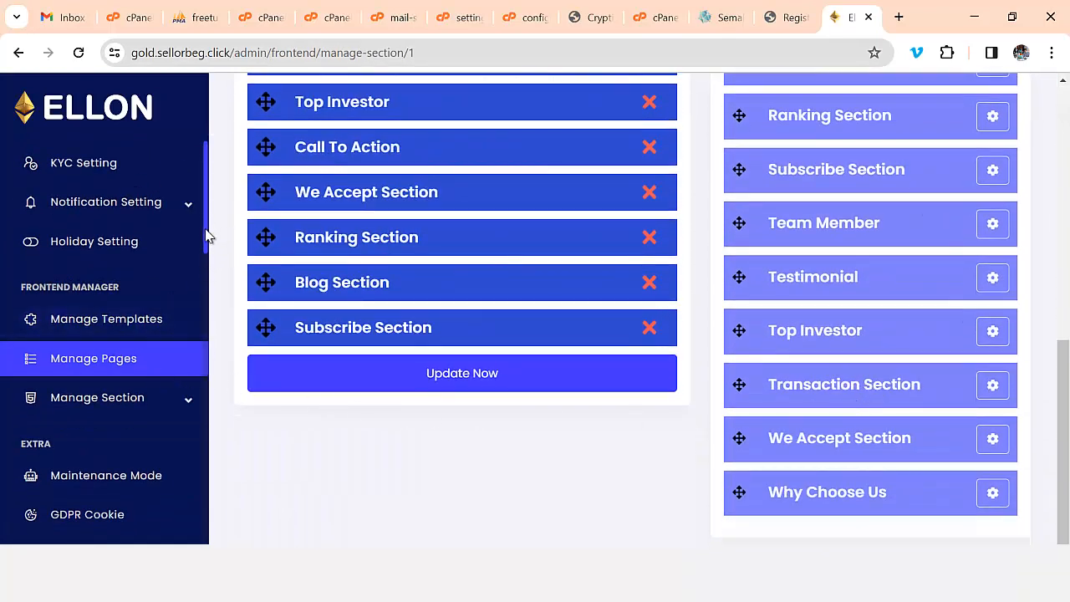
{"action": "left_click_drag", "start_coordinate": [206, 241], "coordinate": [214, 482]}
{"action": "left_click", "coordinate": [191, 409]}
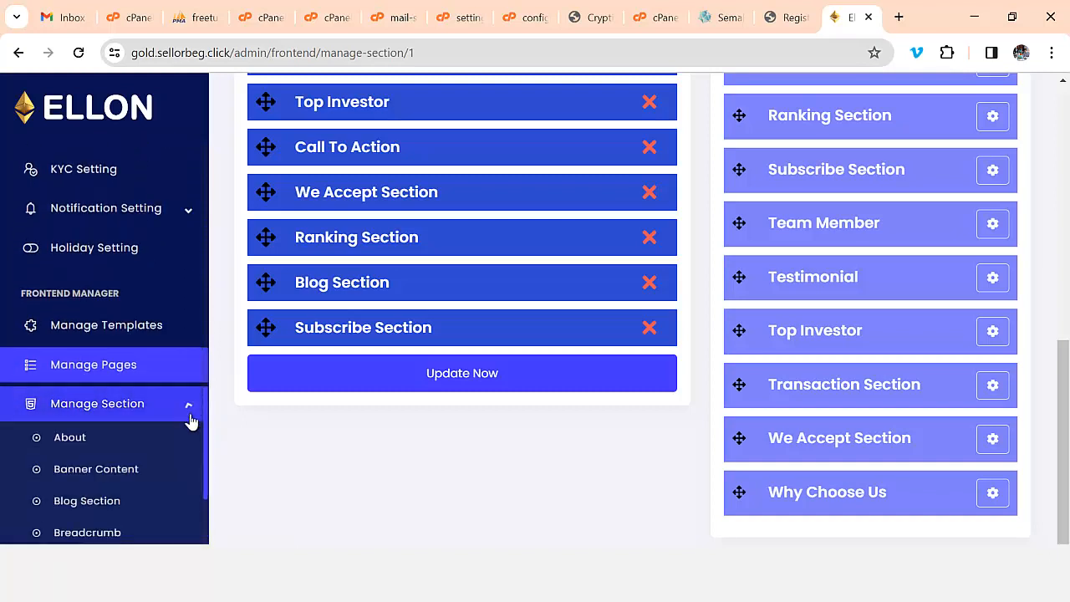
{"action": "left_click", "coordinate": [124, 444]}
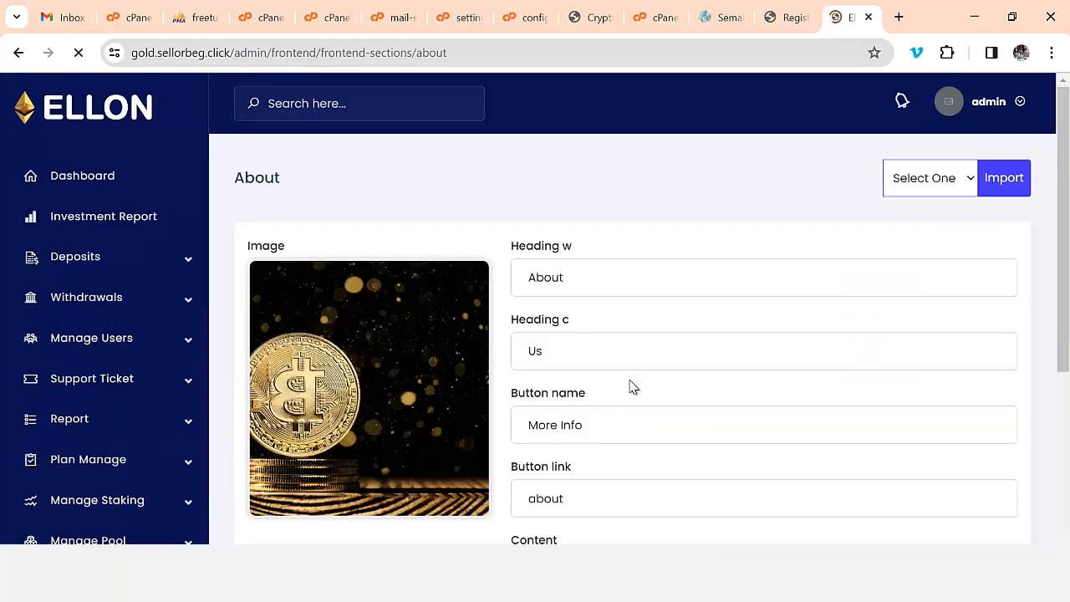
- Resubmit the About section content unchanged
{"action": "scroll", "coordinate": [619, 327], "scroll_direction": "down", "scroll_amount": 2}
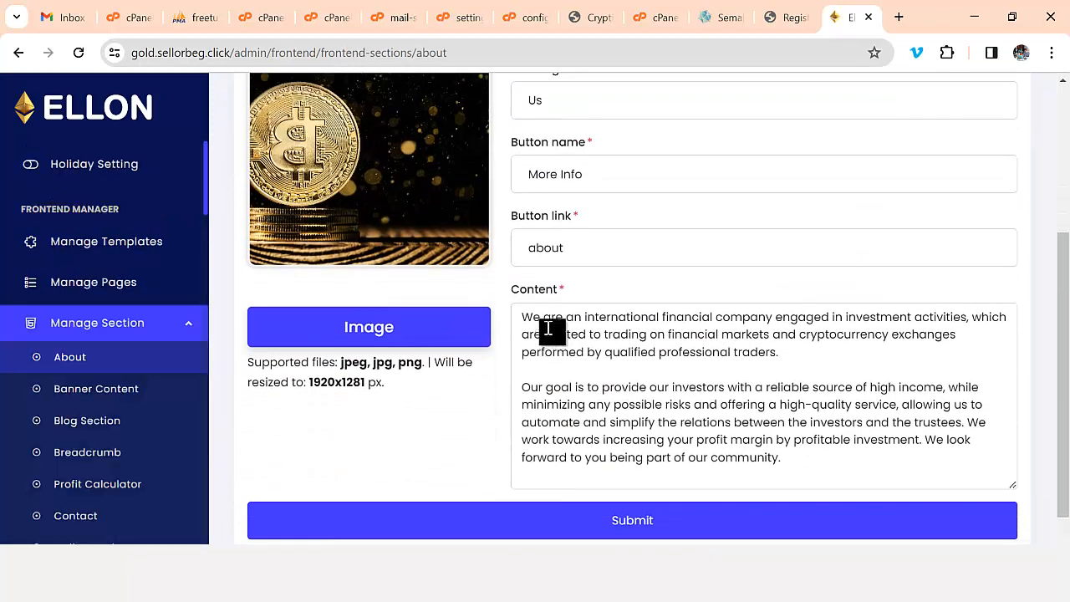
{"action": "left_click", "coordinate": [645, 372]}
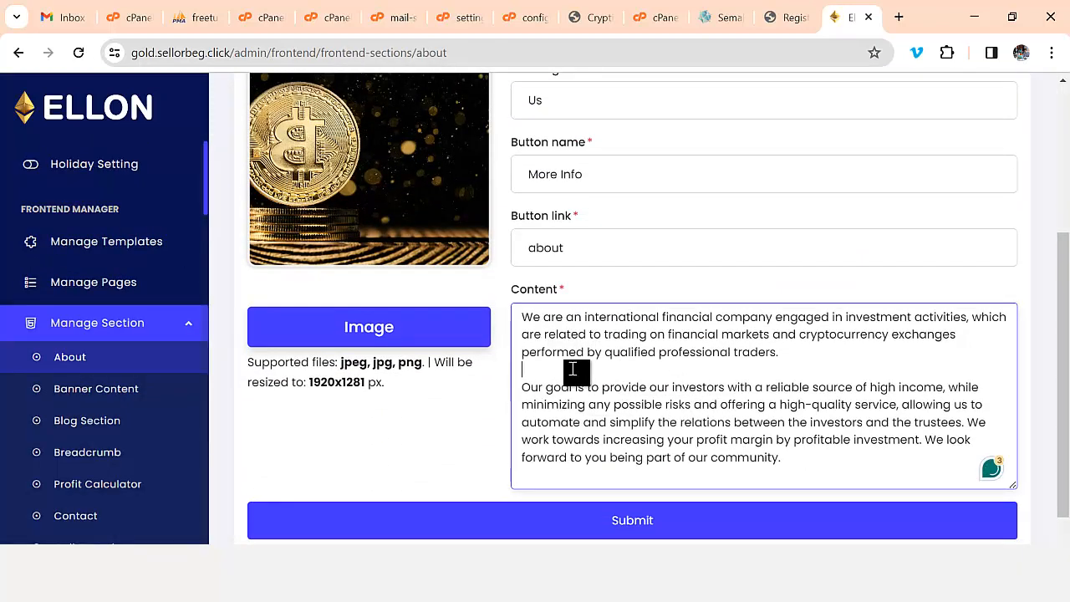
{"action": "scroll", "coordinate": [585, 368], "scroll_direction": "down", "scroll_amount": 1}
{"action": "left_click", "coordinate": [602, 468]}
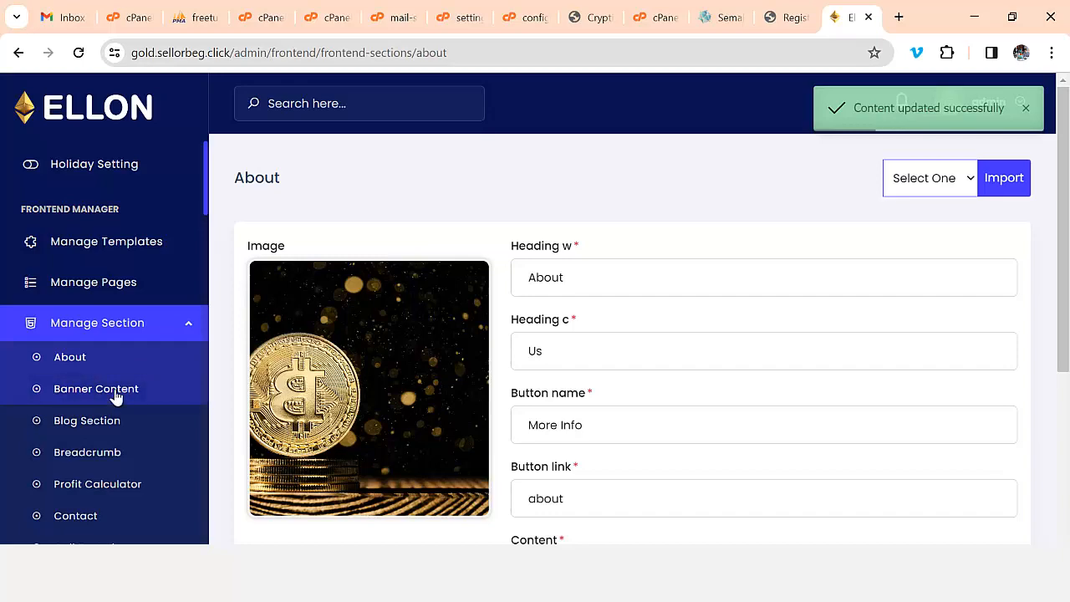
- Review the Banner Content with heading 'Invest for Future in Stable Platform'
{"action": "left_click", "coordinate": [50, 393]}
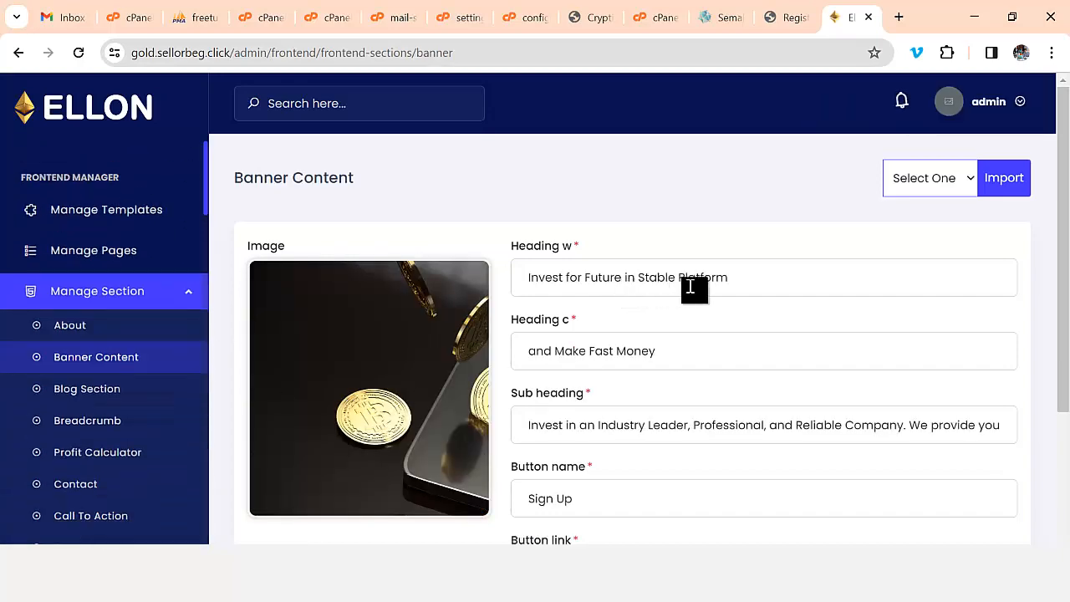
{"action": "scroll", "coordinate": [692, 289], "scroll_direction": "down", "scroll_amount": 1}
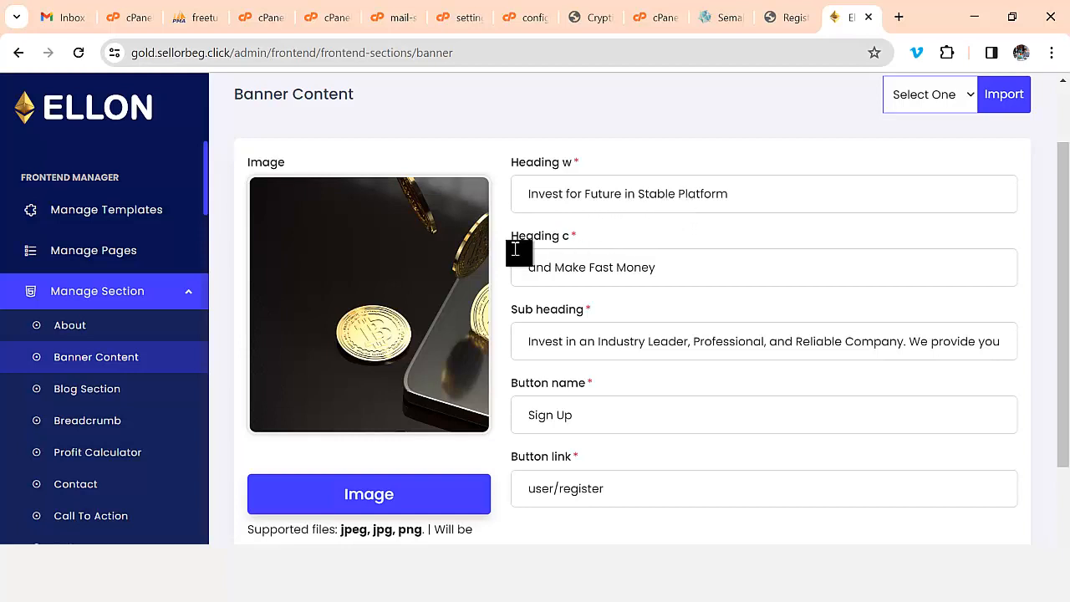
{"action": "scroll", "coordinate": [608, 323], "scroll_direction": "down", "scroll_amount": 2}
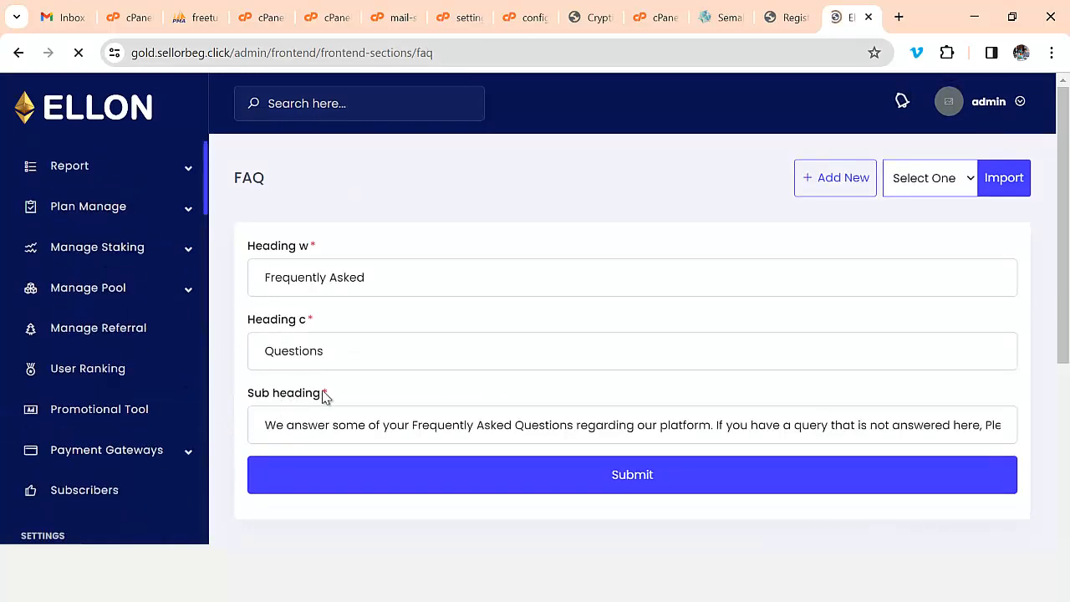
- Read the first FAQ entry's answer, close its editor without saving, and scroll back up
{"action": "scroll", "coordinate": [404, 392], "scroll_direction": "down", "scroll_amount": 3}
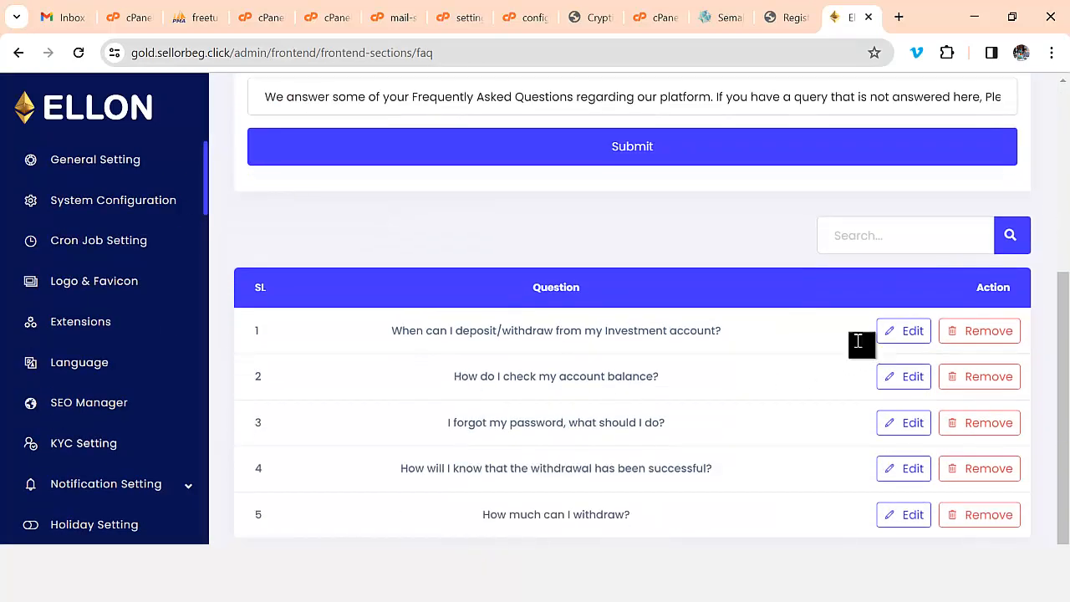
{"action": "left_click", "coordinate": [909, 335]}
{"action": "scroll", "coordinate": [471, 288], "scroll_direction": "down", "scroll_amount": 2}
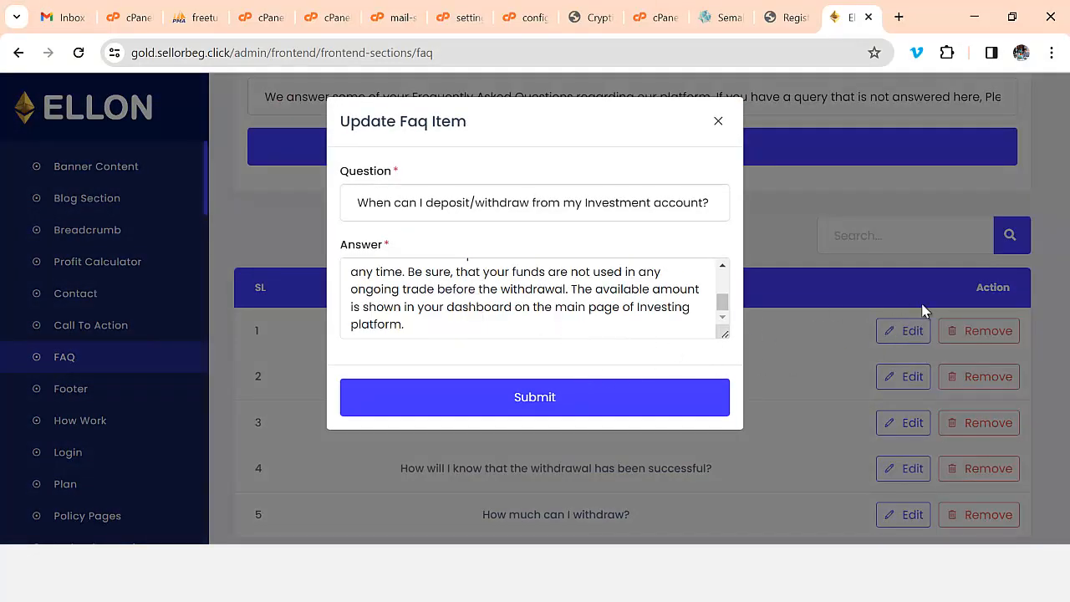
{"action": "left_click", "coordinate": [719, 122]}
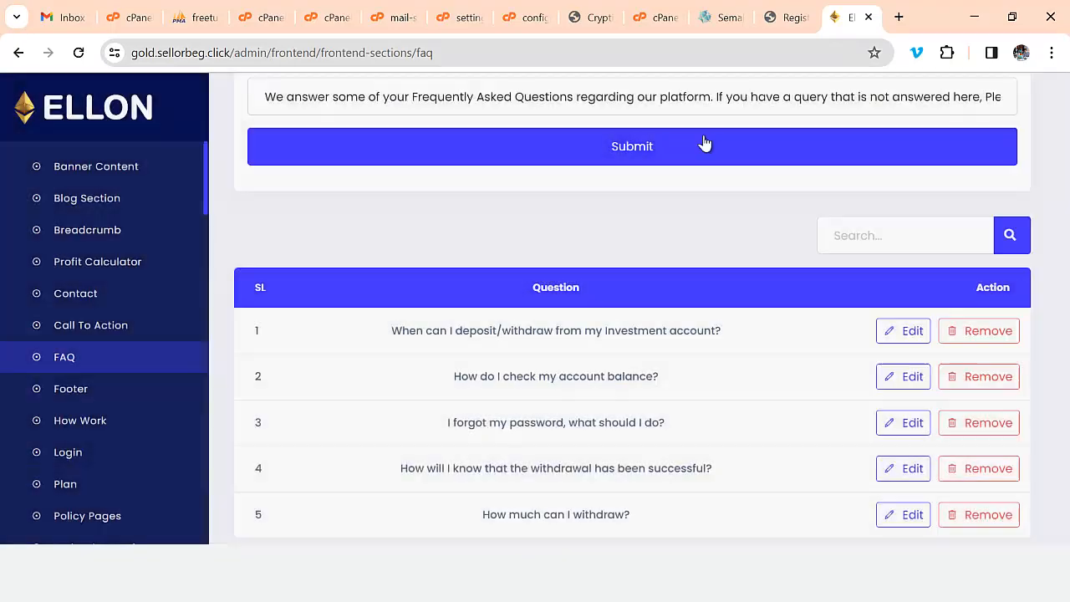
{"action": "scroll", "coordinate": [158, 454], "scroll_direction": "up", "scroll_amount": 5}
{"action": "scroll", "coordinate": [153, 424], "scroll_direction": "up", "scroll_amount": 3}
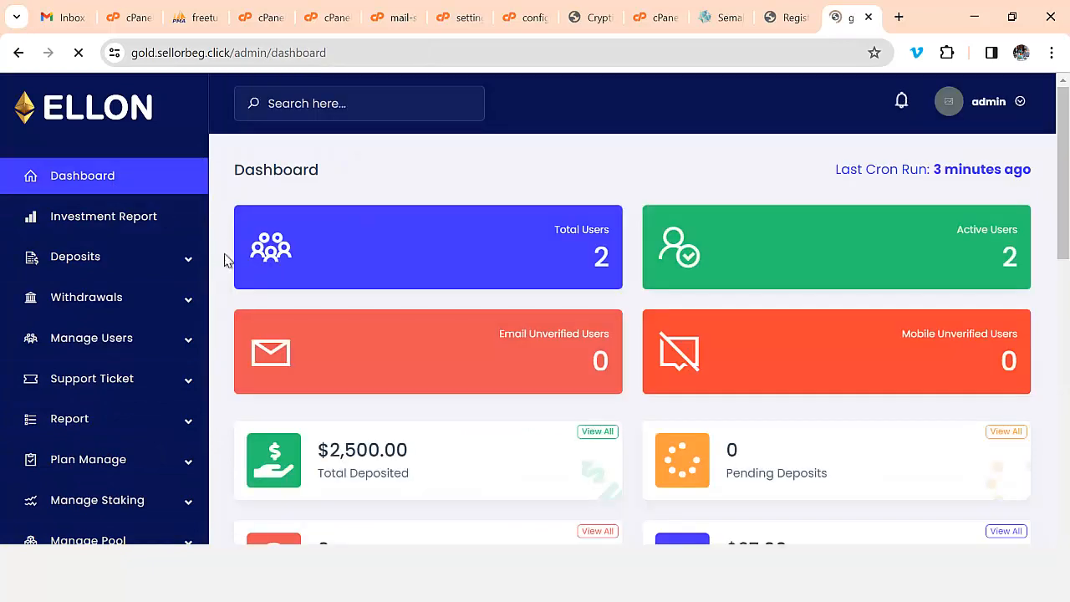
- Check the dashboard cards and charts, then switch to the Gmail inbox tab
{"action": "scroll", "coordinate": [669, 397], "scroll_direction": "down", "scroll_amount": 10}
{"action": "scroll", "coordinate": [679, 405], "scroll_direction": "down", "scroll_amount": 7}
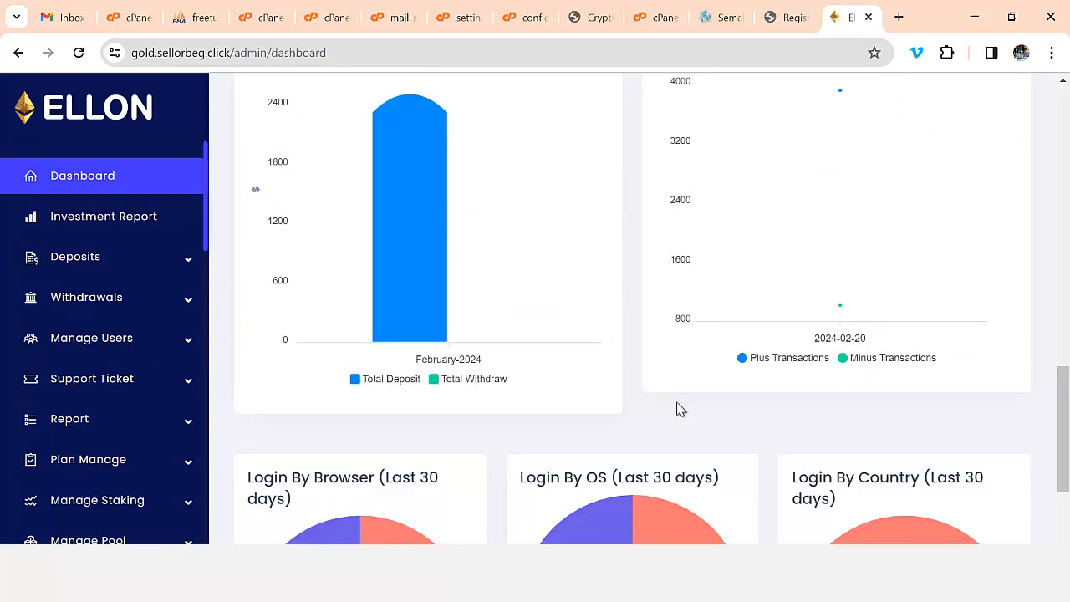
{"action": "scroll", "coordinate": [650, 416], "scroll_direction": "up", "scroll_amount": 10}
{"action": "scroll", "coordinate": [576, 407], "scroll_direction": "up", "scroll_amount": 5}
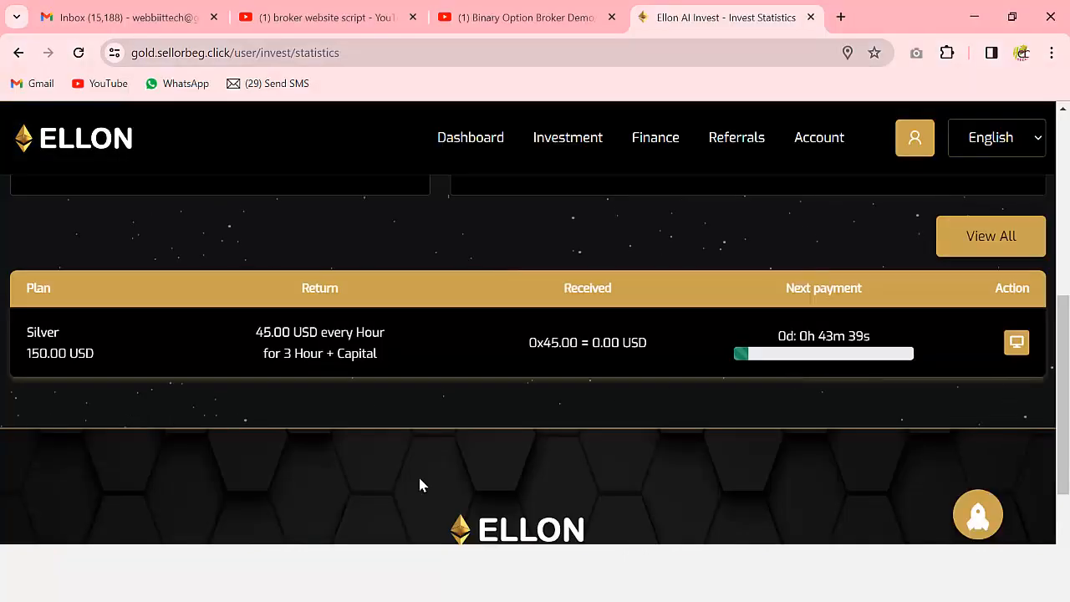
{"action": "scroll", "coordinate": [418, 475], "scroll_direction": "up", "scroll_amount": 3}
{"action": "left_click", "coordinate": [84, 16]}
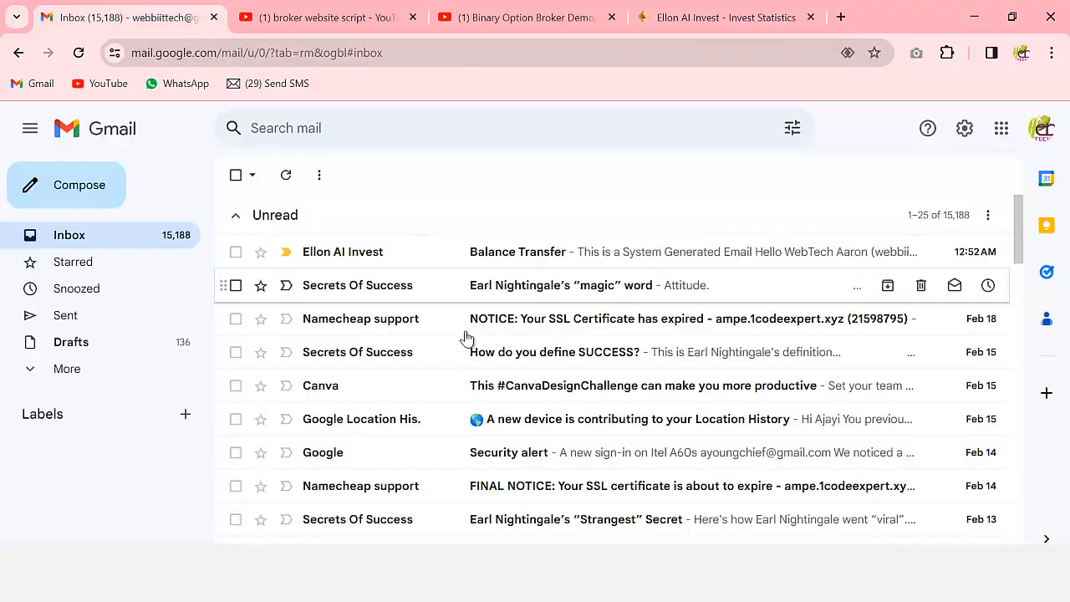
- Read the Balance Transfer email: 300.00 USD sent, remaining balance 847.00 USD
{"action": "left_click", "coordinate": [544, 253]}
{"action": "scroll", "coordinate": [536, 372], "scroll_direction": "down", "scroll_amount": 2}
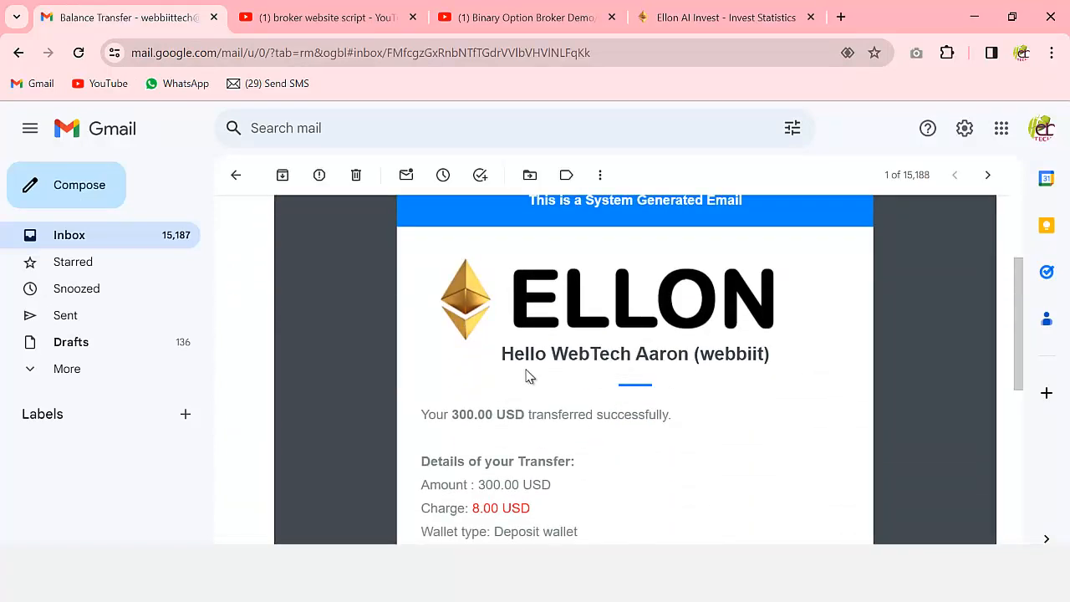
{"action": "scroll", "coordinate": [738, 374], "scroll_direction": "down", "scroll_amount": 2}
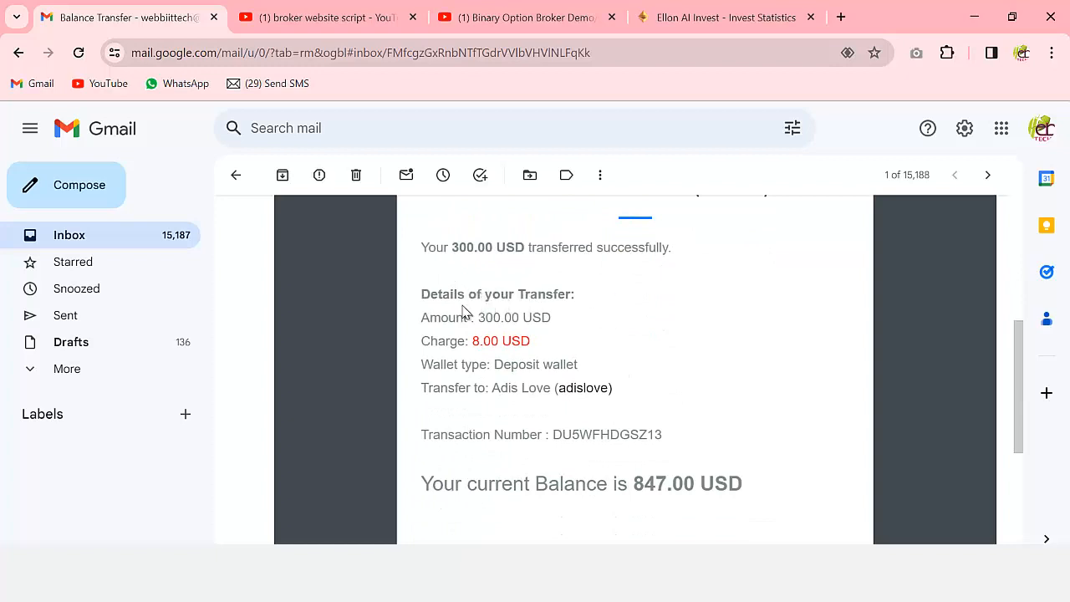
{"action": "scroll", "coordinate": [651, 357], "scroll_direction": "down", "scroll_amount": 2}
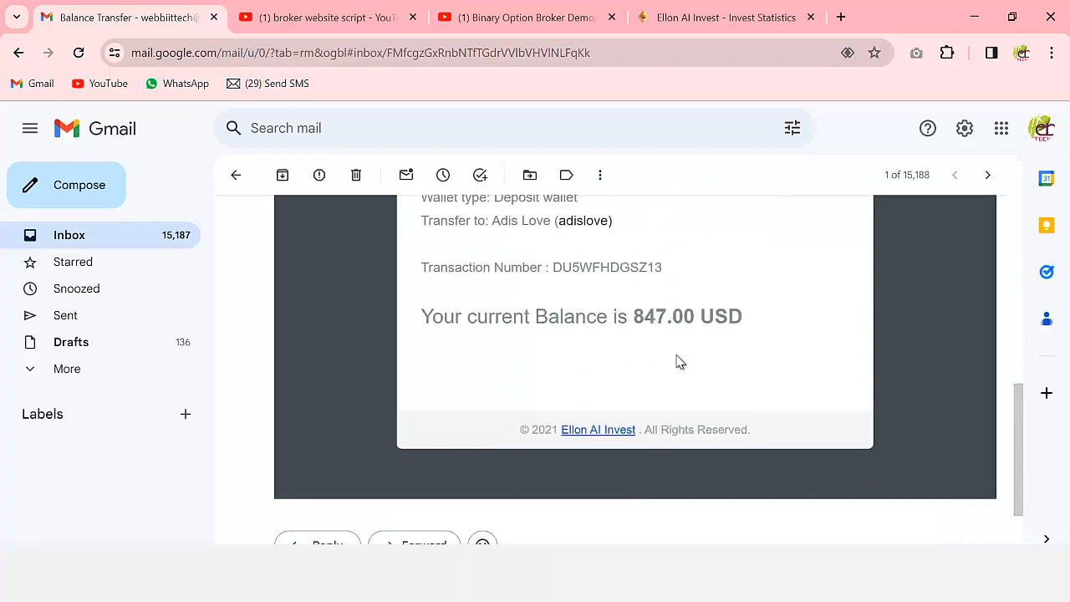
{"action": "scroll", "coordinate": [679, 361], "scroll_direction": "down", "scroll_amount": 1}
{"action": "scroll", "coordinate": [640, 401], "scroll_direction": "up", "scroll_amount": 7}
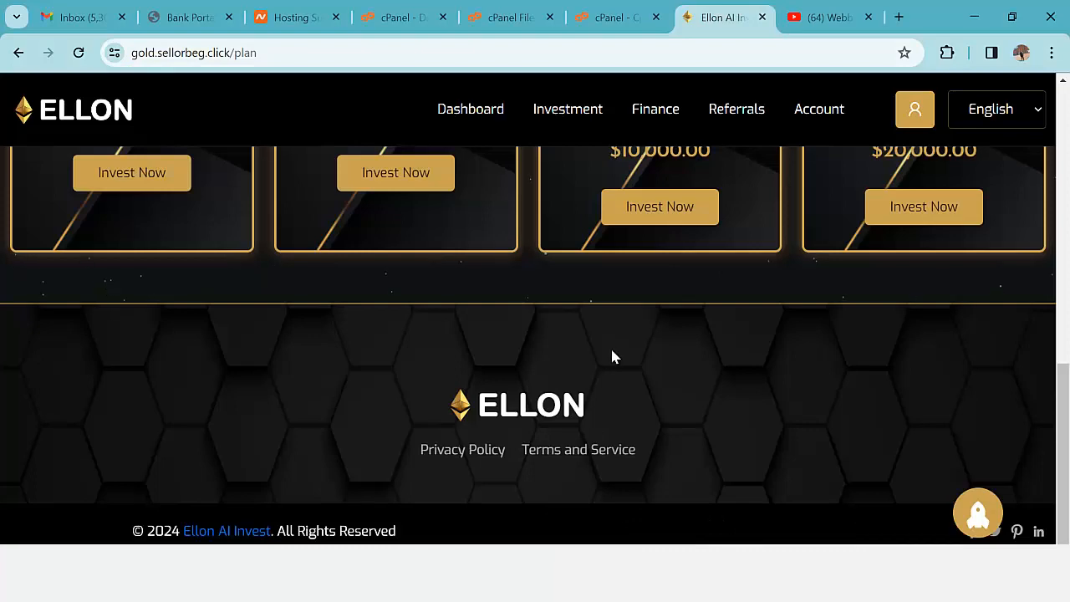
{"action": "scroll", "coordinate": [612, 357], "scroll_direction": "up", "scroll_amount": 1}
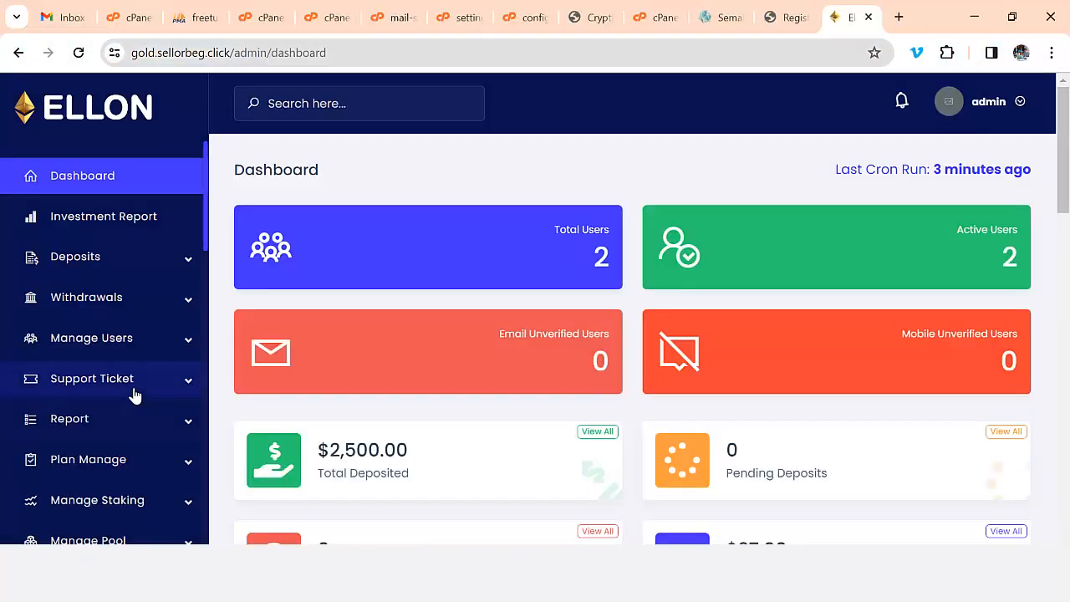
- Open the Holiday Setting page from the admin sidebar
{"action": "scroll", "coordinate": [142, 377], "scroll_direction": "down", "scroll_amount": 6}
{"action": "scroll", "coordinate": [167, 399], "scroll_direction": "down", "scroll_amount": 3}
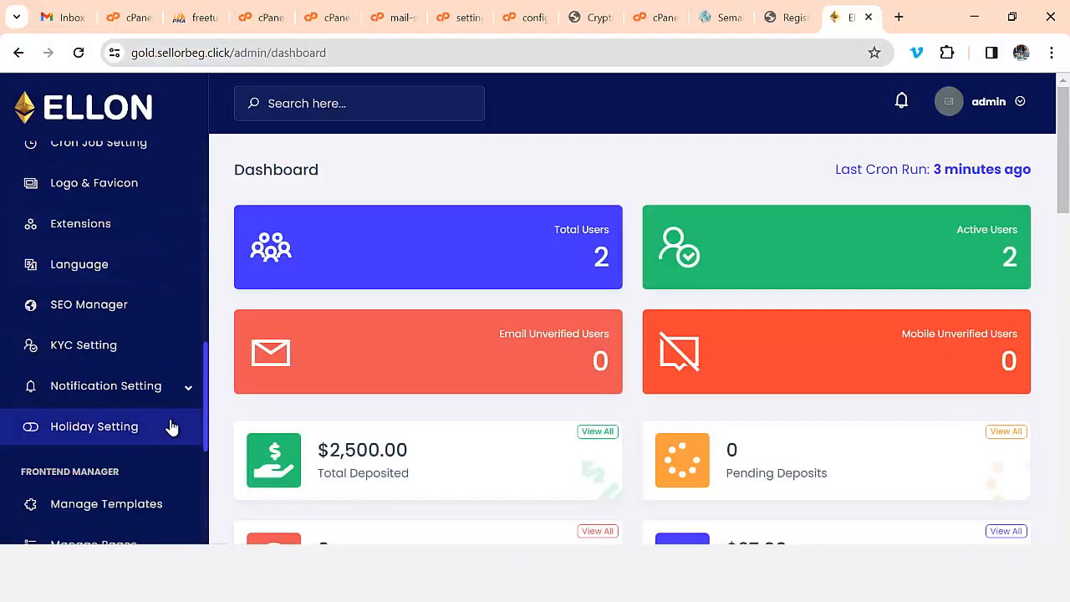
{"action": "left_click", "coordinate": [112, 432]}
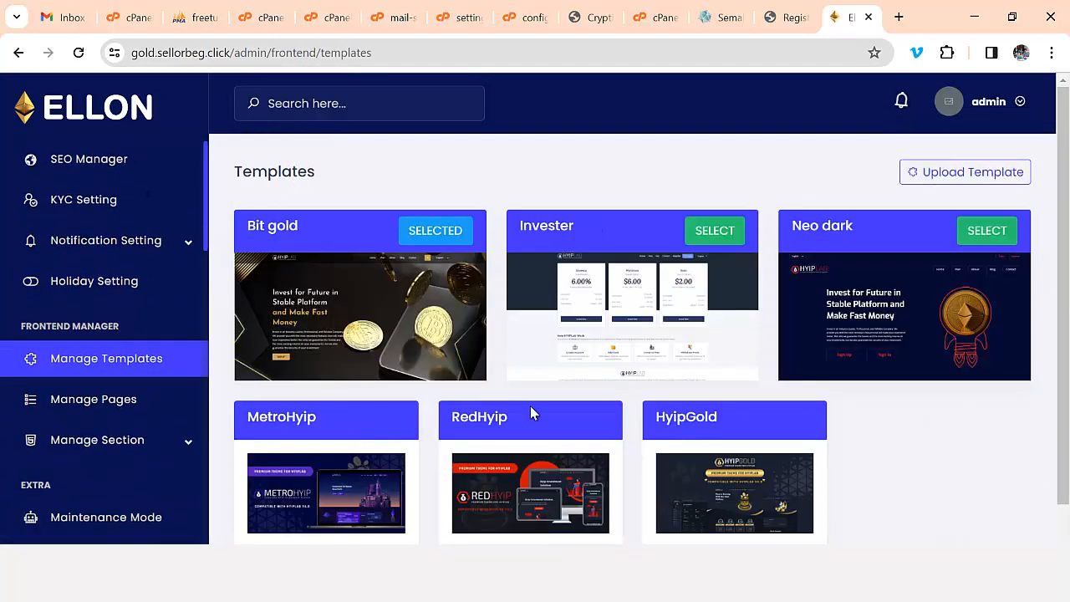
{"action": "scroll", "coordinate": [703, 379], "scroll_direction": "down", "scroll_amount": 1}
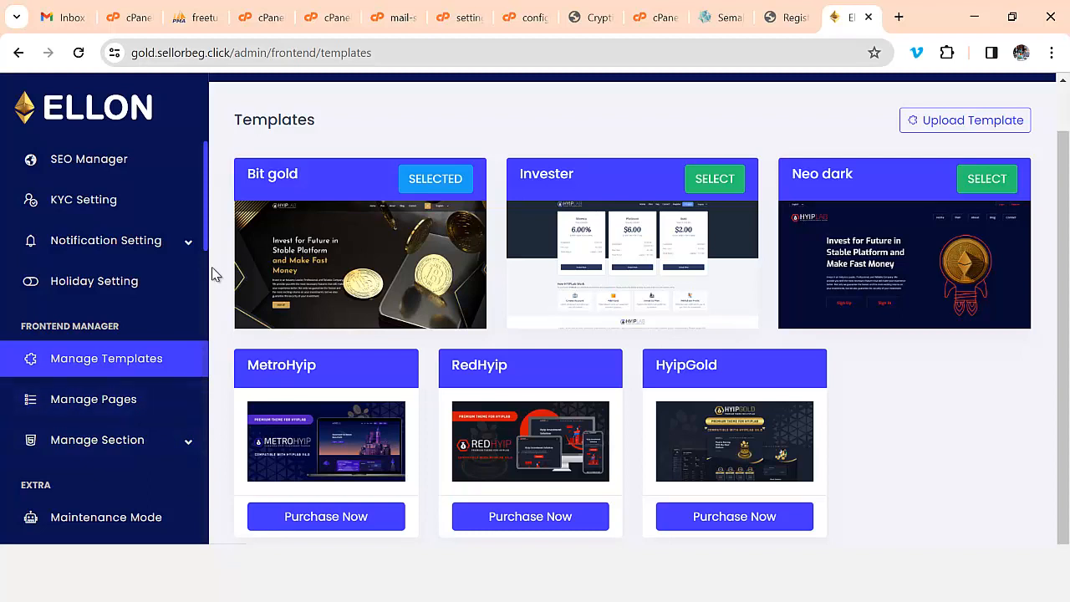
{"action": "left_click_drag", "start_coordinate": [209, 238], "coordinate": [209, 312]}
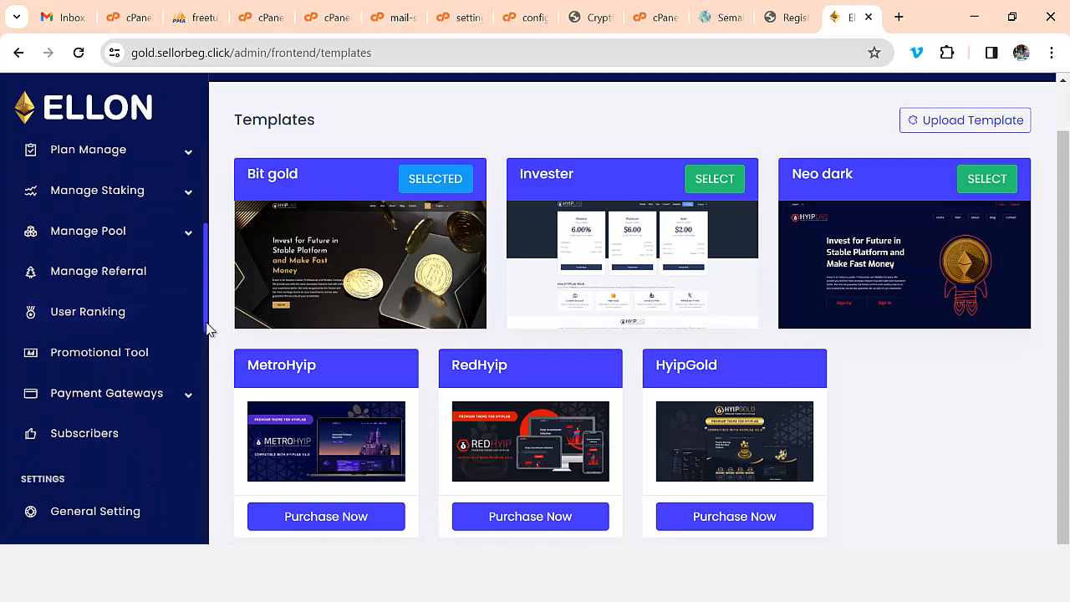
{"action": "left_click_drag", "start_coordinate": [209, 327], "coordinate": [210, 391]}
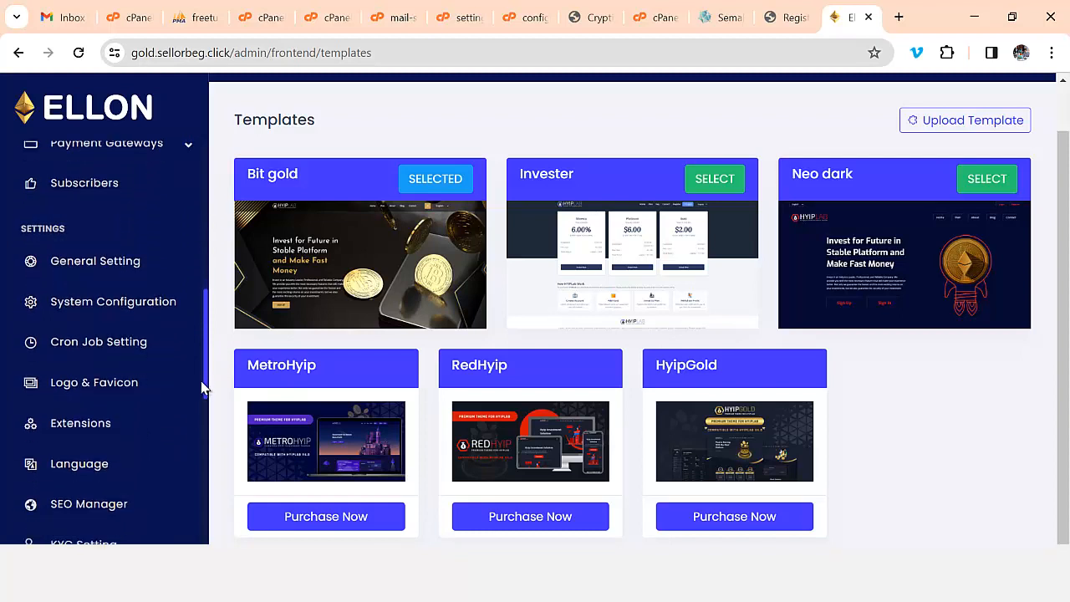
- Open Cron Job Setting to see Interest, Rank, Schedule Invest and Staking Invest running every 5 minutes
{"action": "left_click", "coordinate": [125, 347]}
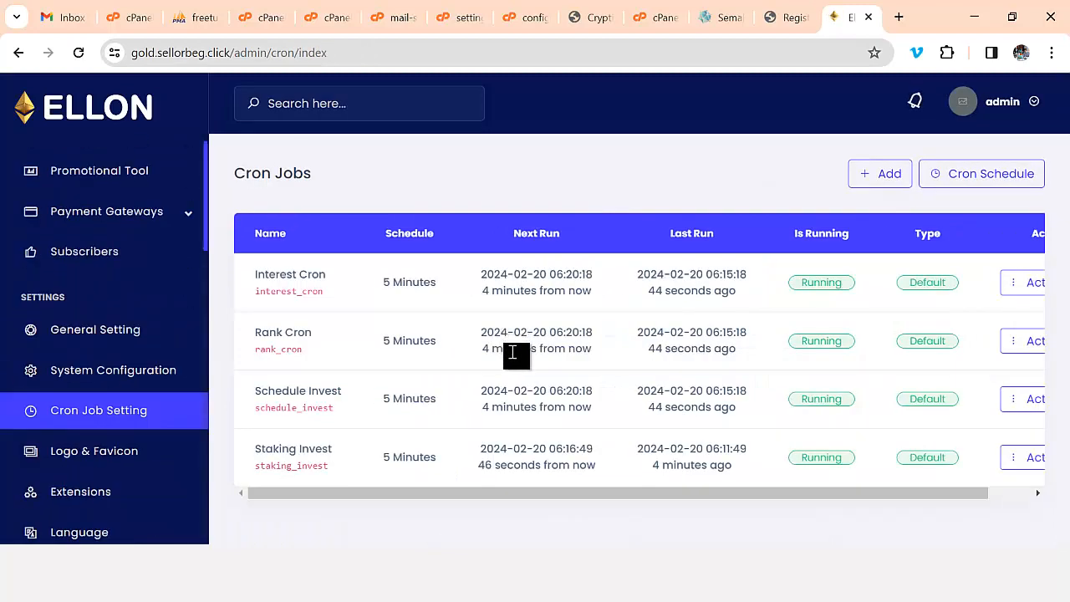
{"action": "left_click_drag", "start_coordinate": [206, 233], "coordinate": [281, 159]}
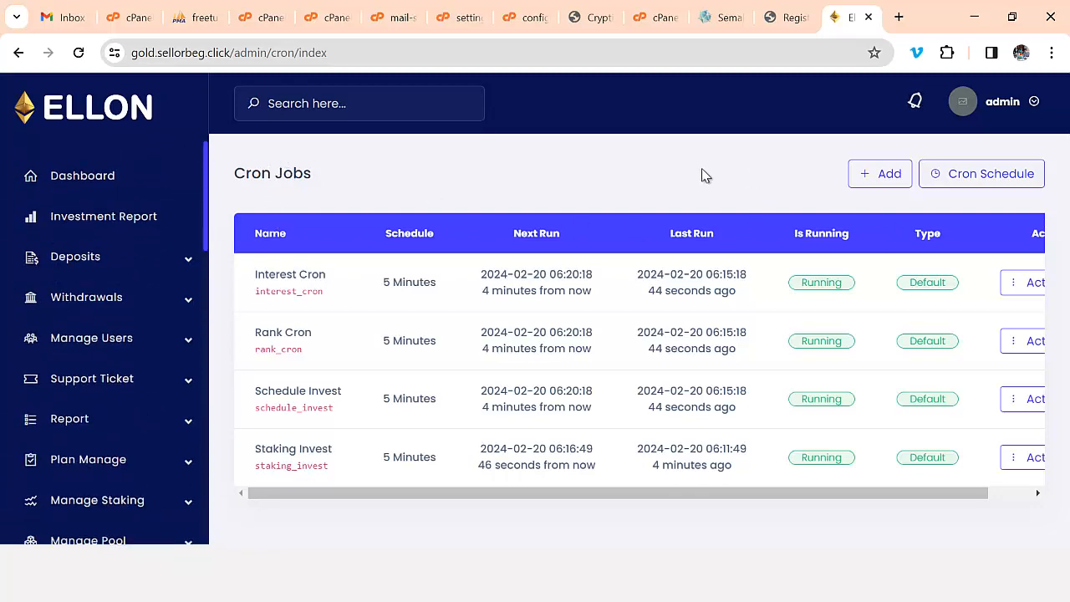
- Return to the Dashboard and confirm the last cron run shows 1 minute ago
{"action": "left_click", "coordinate": [81, 179]}
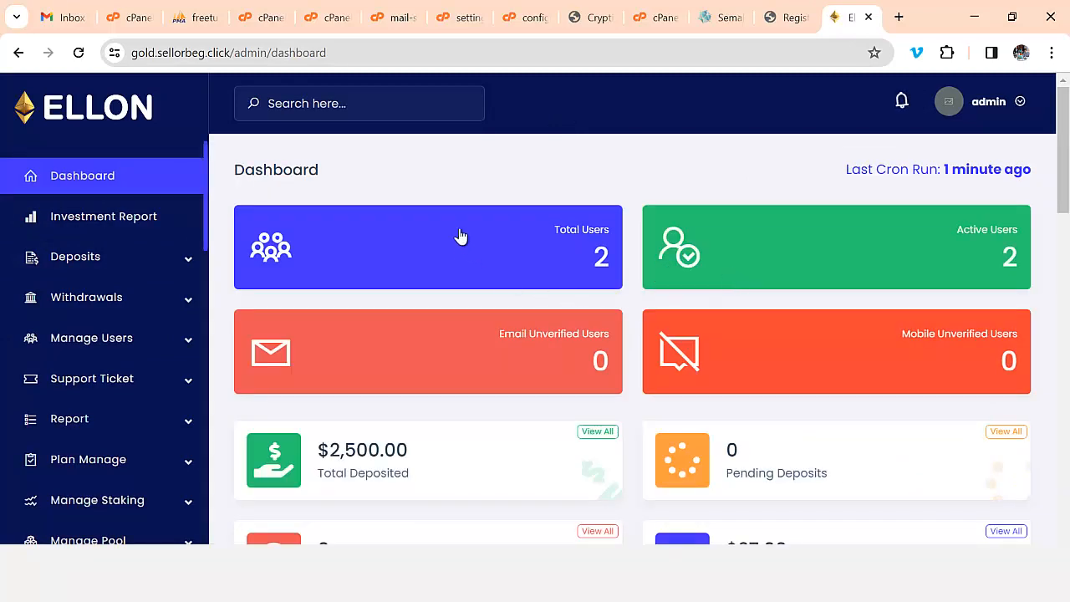
{"action": "scroll", "coordinate": [585, 377], "scroll_direction": "down", "scroll_amount": 5}
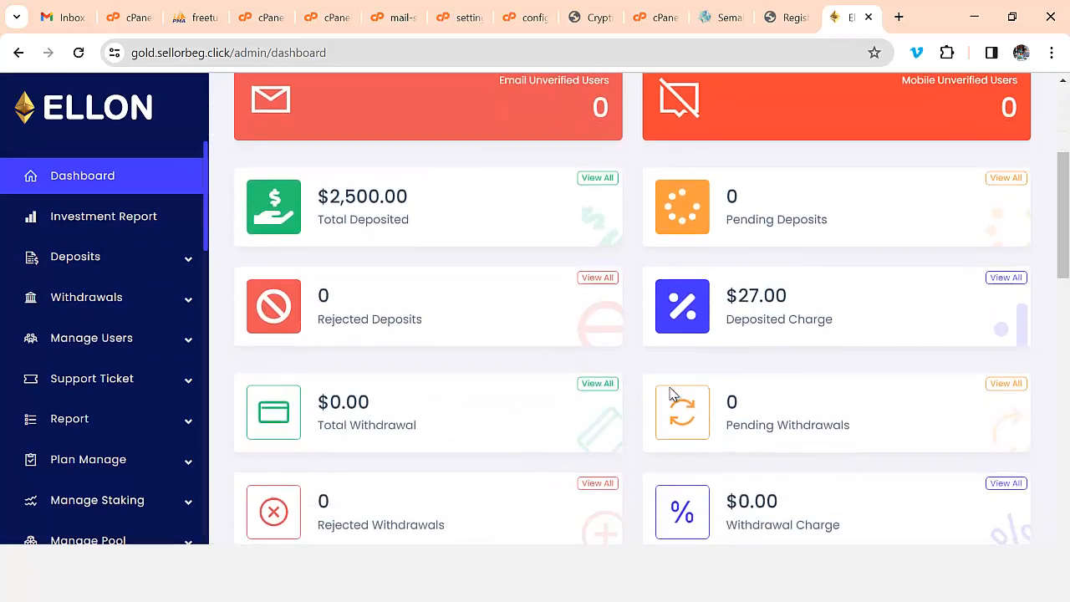
{"action": "scroll", "coordinate": [663, 405], "scroll_direction": "down", "scroll_amount": 10}
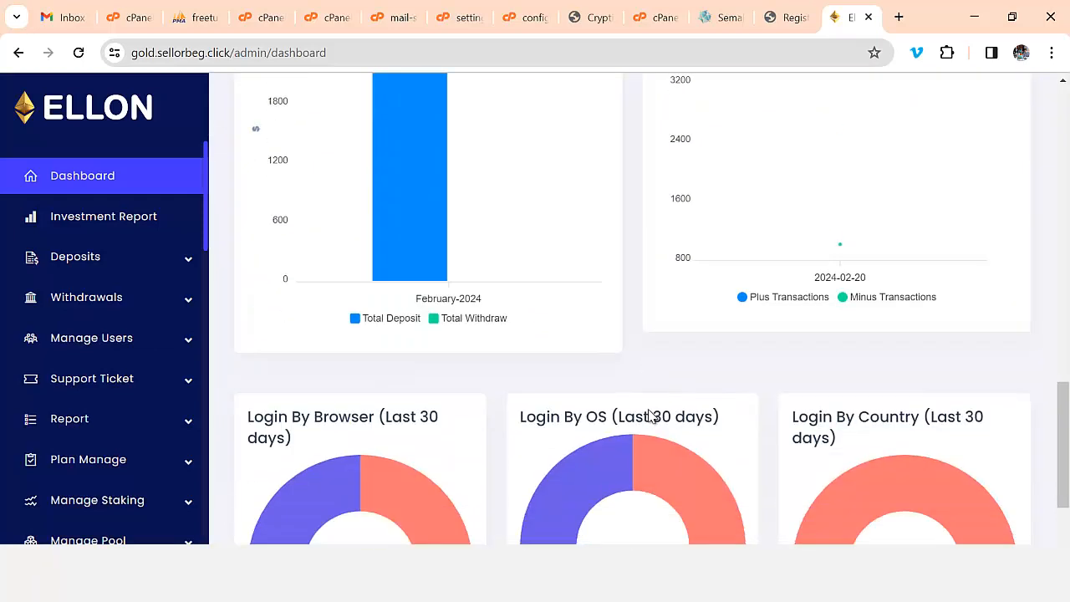
{"action": "scroll", "coordinate": [644, 418], "scroll_direction": "up", "scroll_amount": 15}
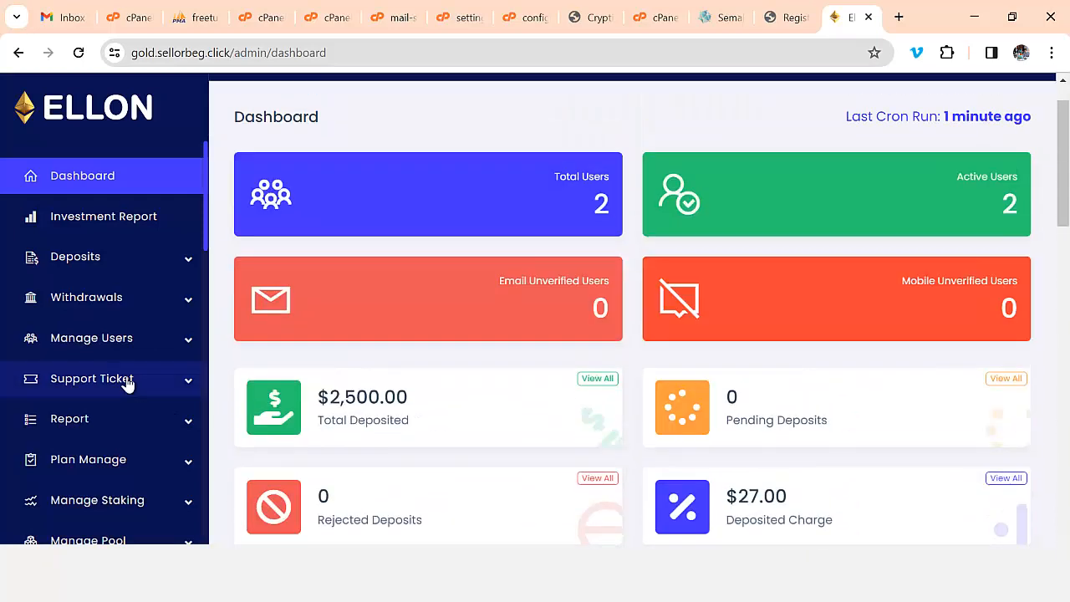
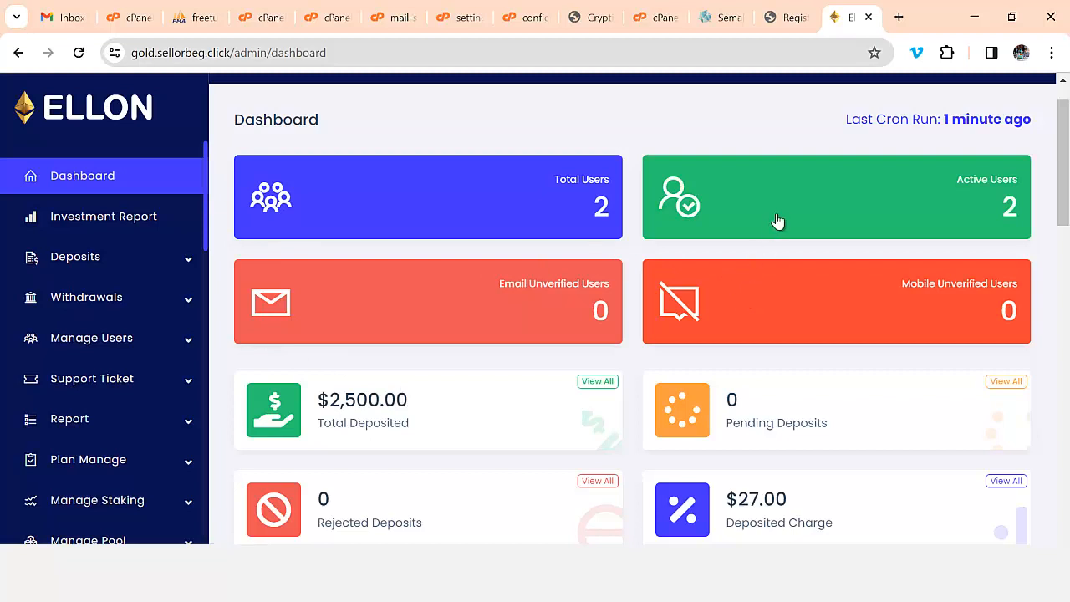
- Search Google for 'HOSTINGER' in a new tab and open the Hostinger – Web Hosting ad
{"action": "left_click", "coordinate": [898, 18]}
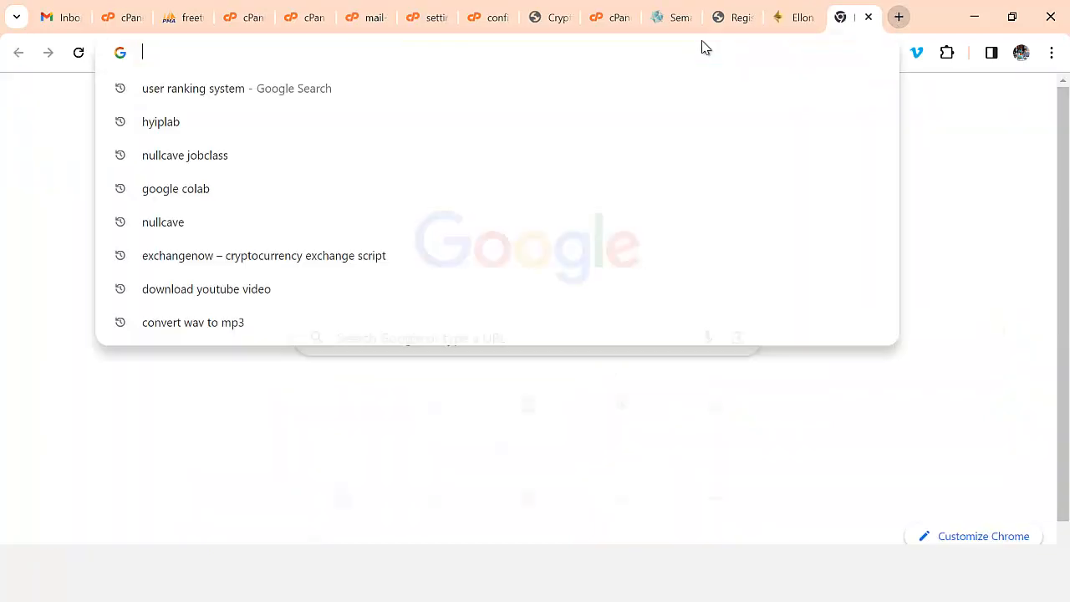
{"action": "type", "text": "HOST"}
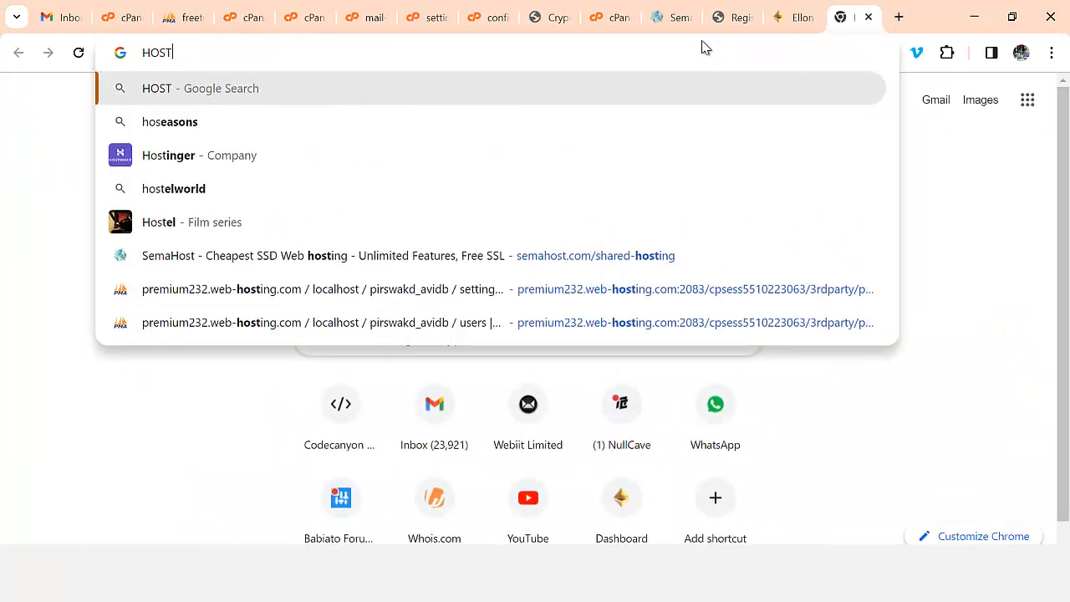
{"action": "type", "text": "INGER"}
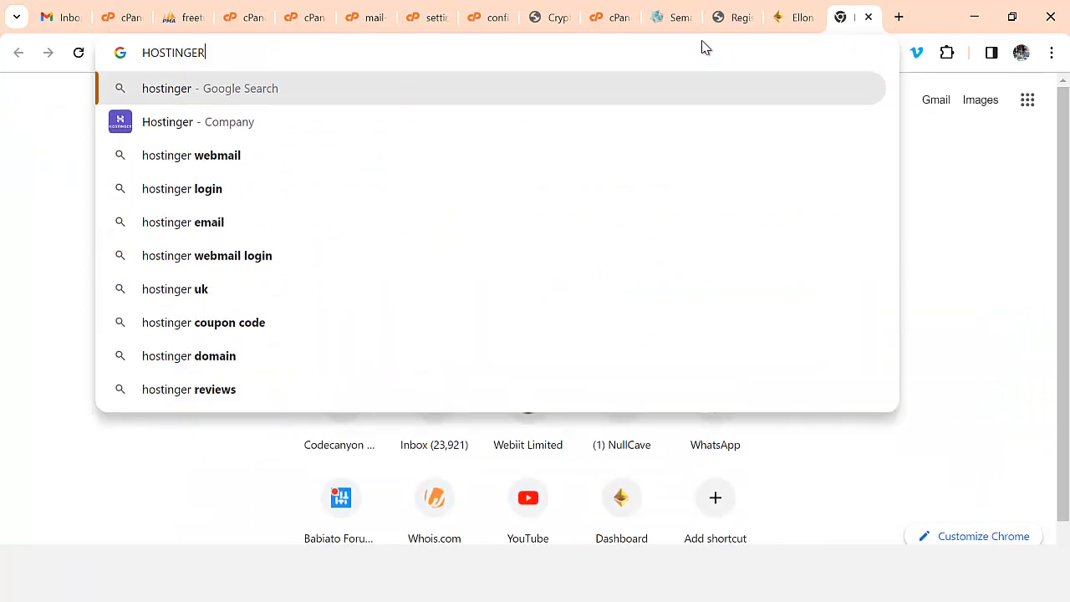
{"action": "key", "text": "Return"}
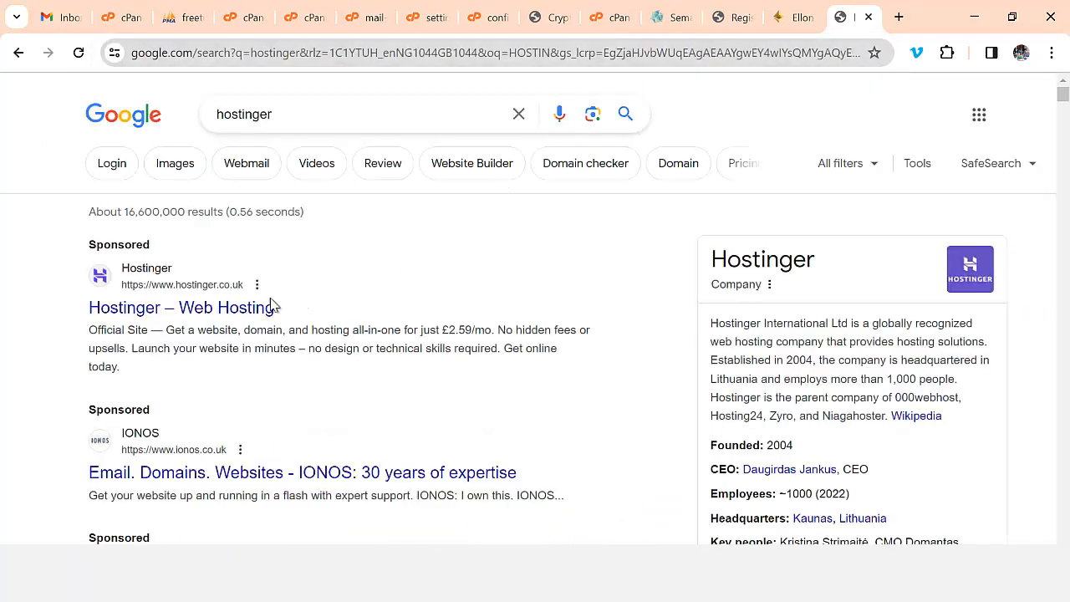
{"action": "left_click", "coordinate": [264, 307]}
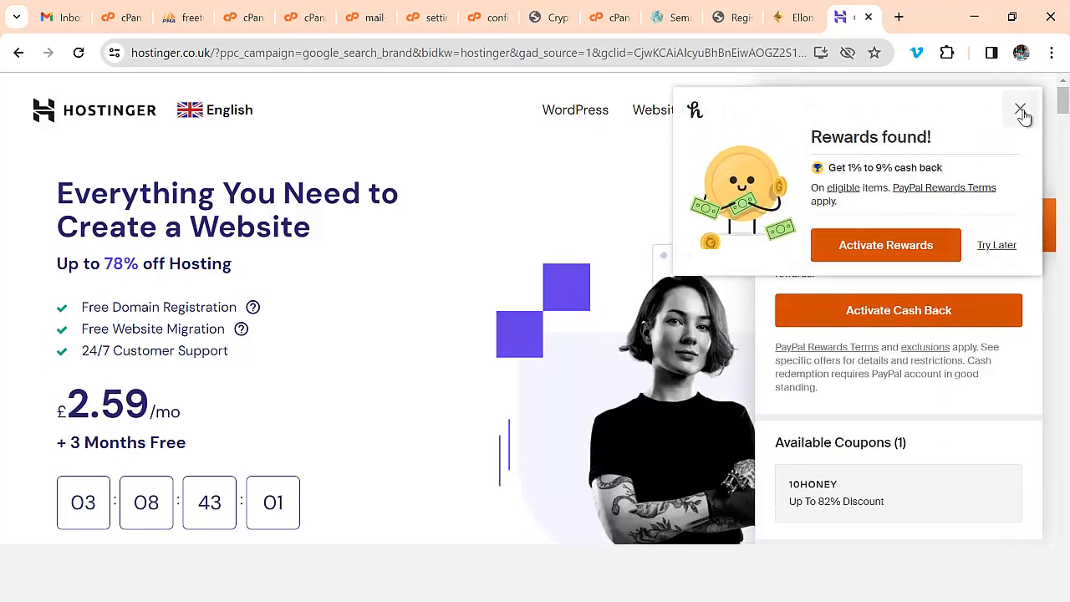
- Close the Honey cash-back popup and panel, then look over the Hostinger UK home page
{"action": "left_click", "coordinate": [1020, 109]}
{"action": "left_click", "coordinate": [1022, 106]}
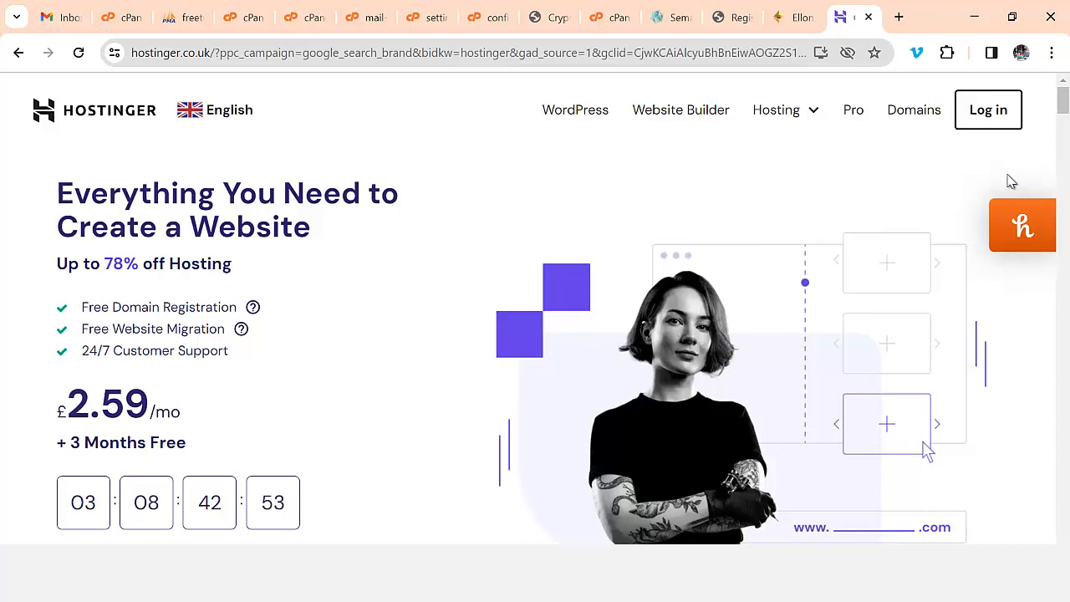
{"action": "scroll", "coordinate": [779, 216], "scroll_direction": "down", "scroll_amount": 2}
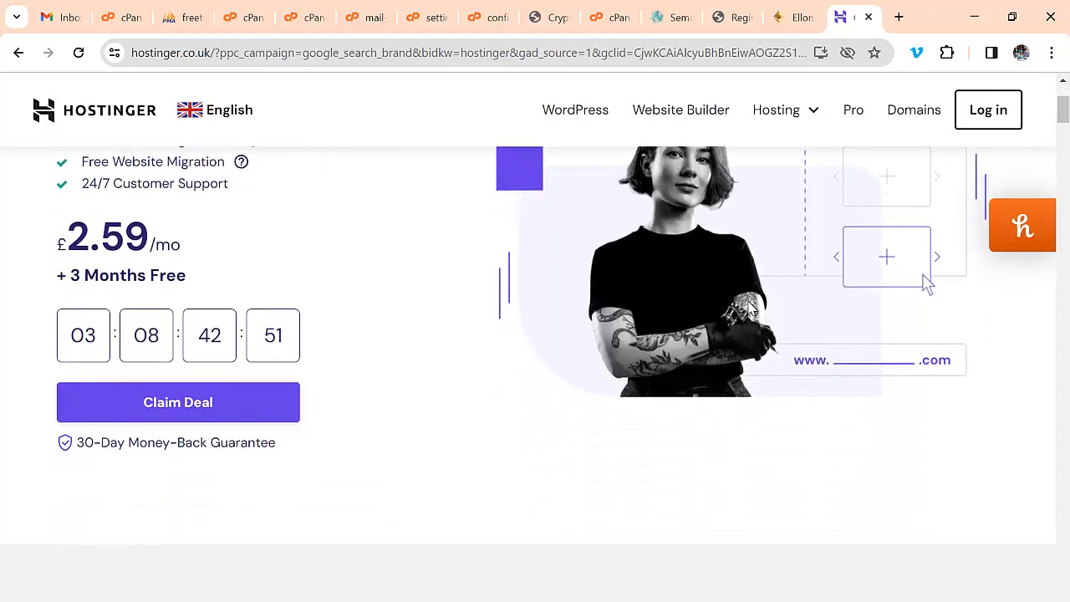
{"action": "scroll", "coordinate": [753, 416], "scroll_direction": "up", "scroll_amount": 2}
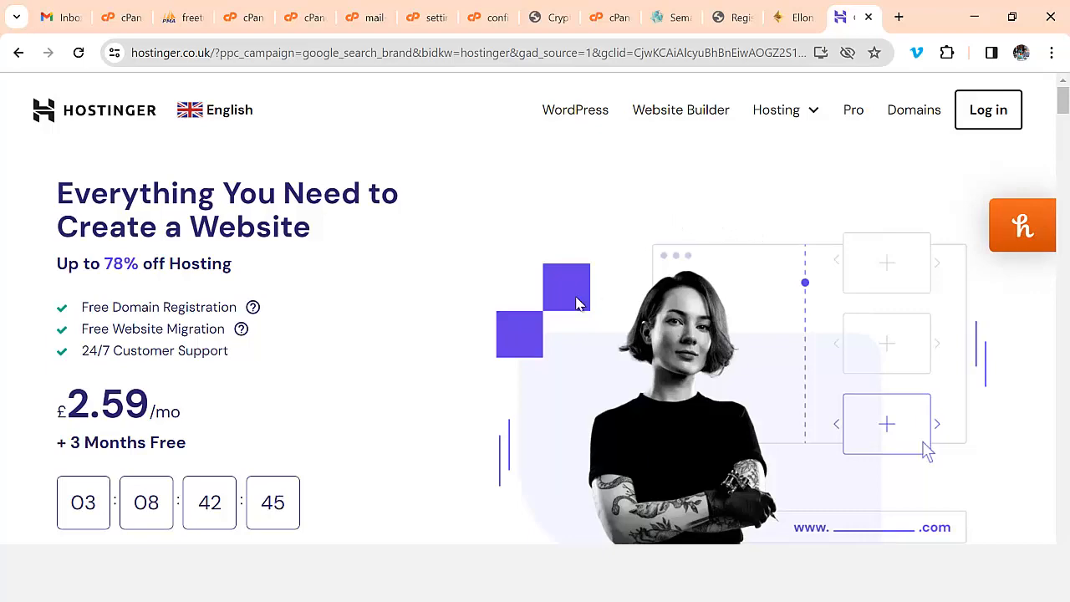
{"action": "scroll", "coordinate": [552, 365], "scroll_direction": "down", "scroll_amount": 2}
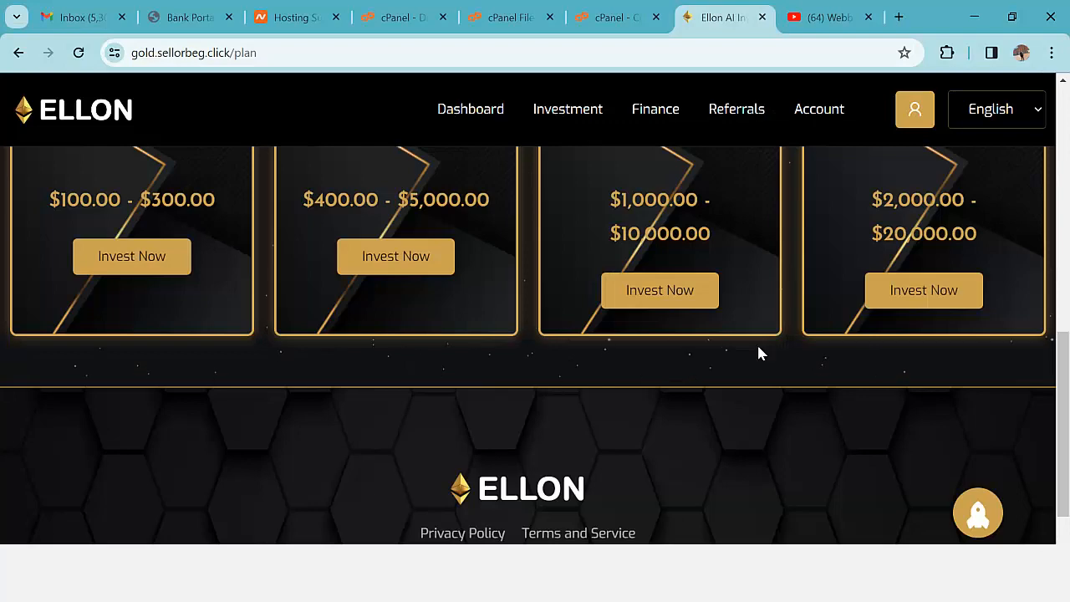
- Return to the cPanel Domains list and close the green Success and blue HTTPS Information banners
{"action": "scroll", "coordinate": [759, 353], "scroll_direction": "up", "scroll_amount": 10}
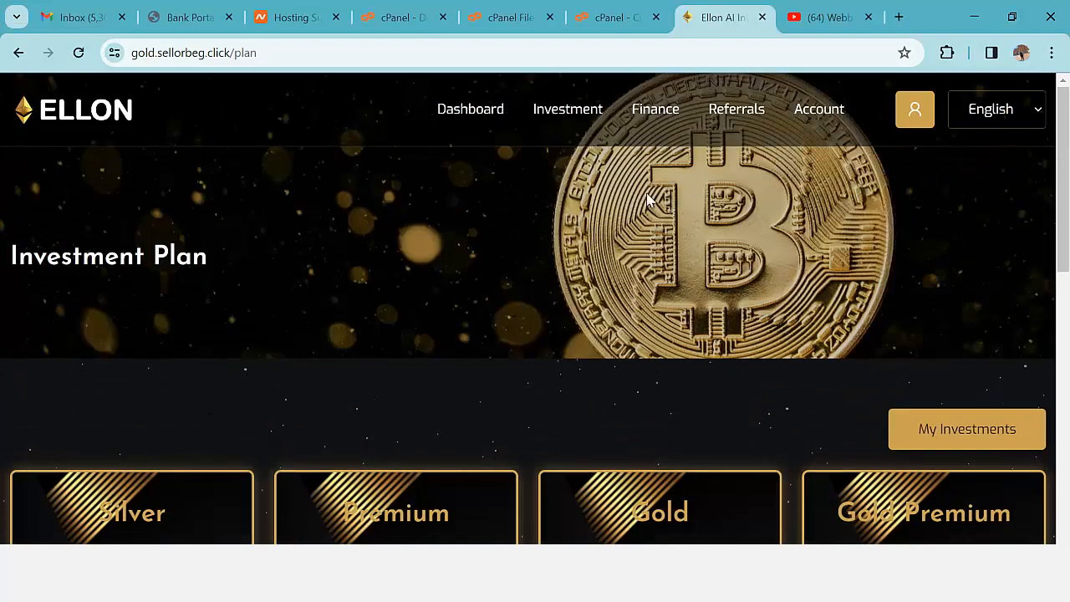
{"action": "left_click", "coordinate": [405, 17]}
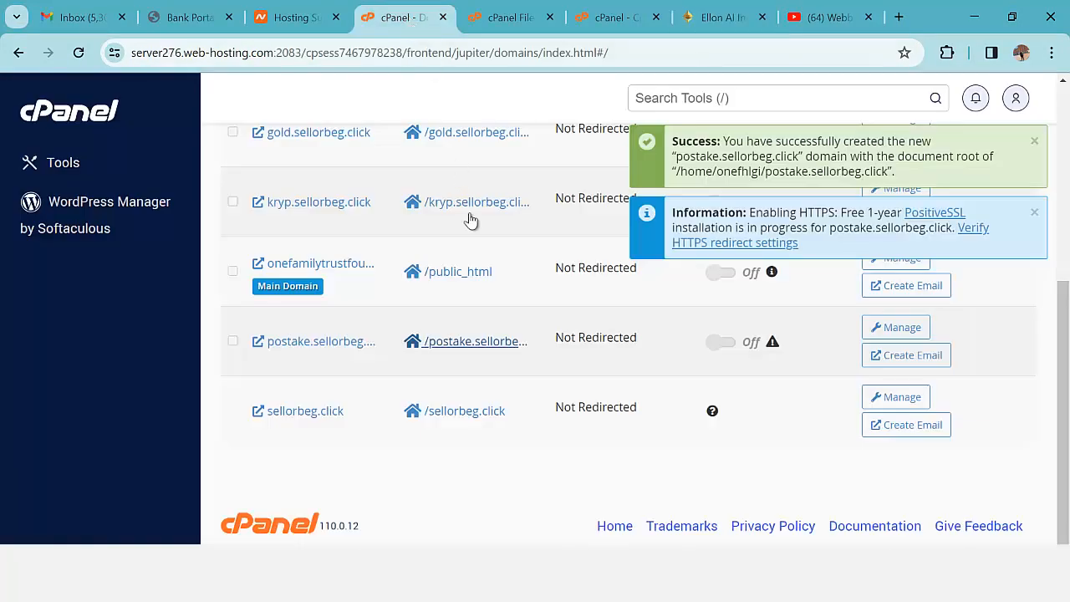
{"action": "scroll", "coordinate": [574, 354], "scroll_direction": "up", "scroll_amount": 3}
{"action": "scroll", "coordinate": [502, 356], "scroll_direction": "down", "scroll_amount": 1}
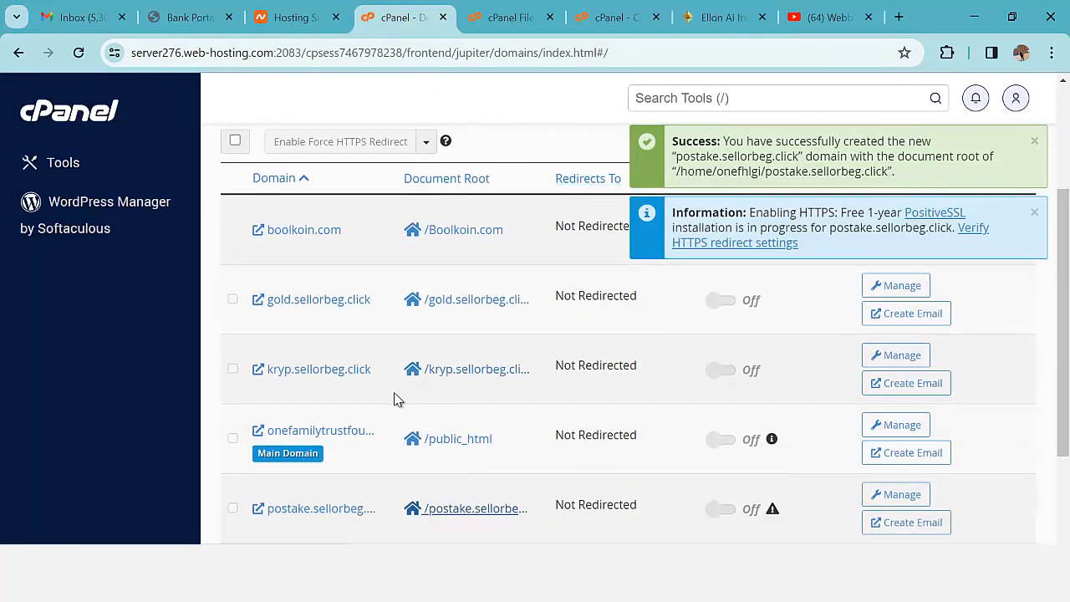
{"action": "scroll", "coordinate": [376, 389], "scroll_direction": "down", "scroll_amount": 1}
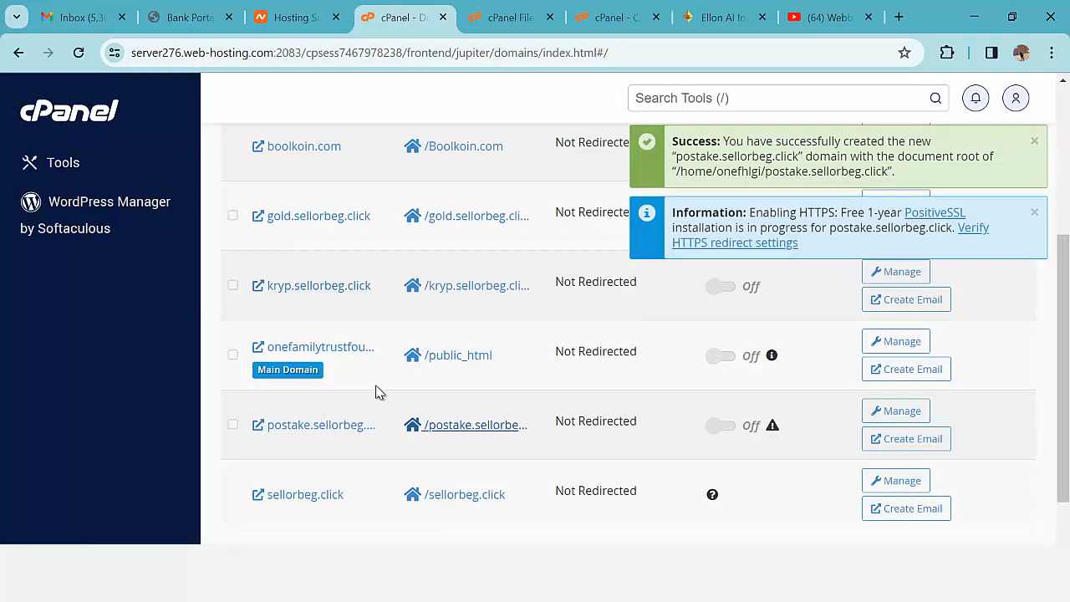
{"action": "scroll", "coordinate": [376, 390], "scroll_direction": "down", "scroll_amount": 1}
{"action": "scroll", "coordinate": [376, 389], "scroll_direction": "up", "scroll_amount": 2}
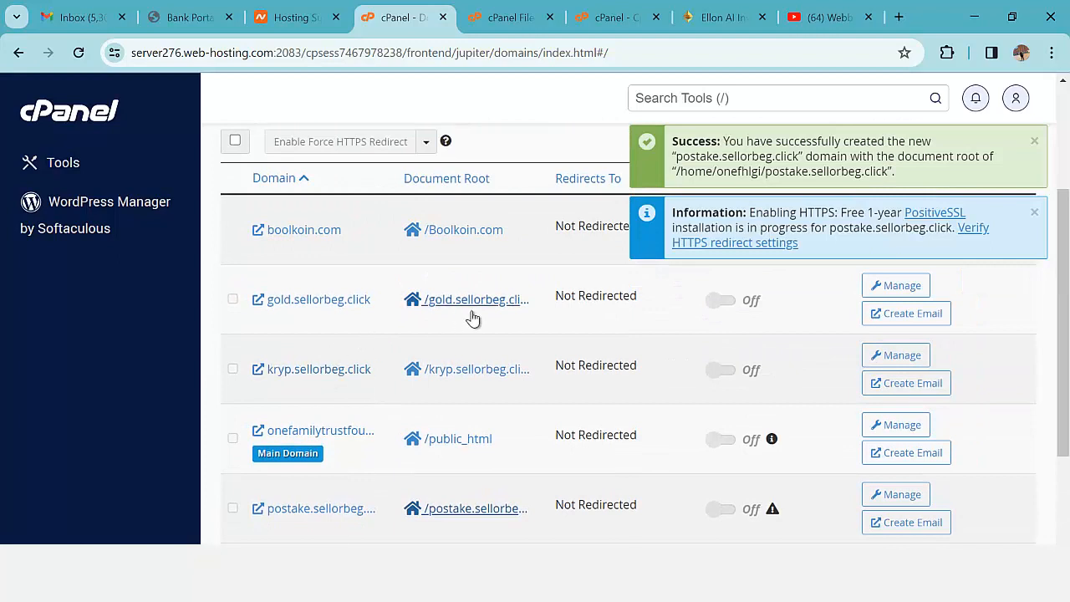
{"action": "left_click", "coordinate": [1035, 142]}
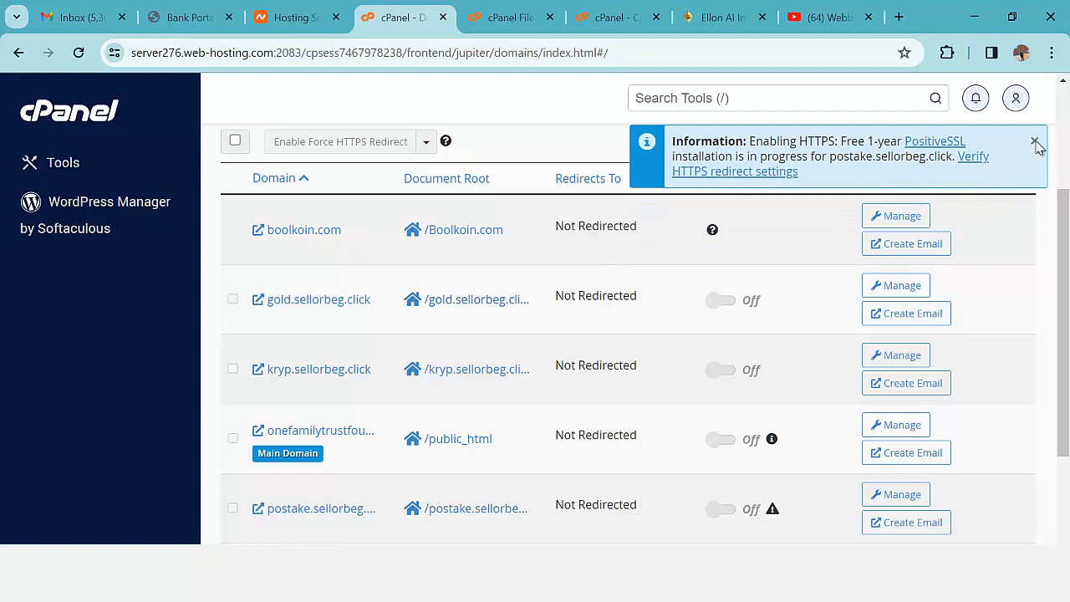
{"action": "left_click", "coordinate": [1035, 142]}
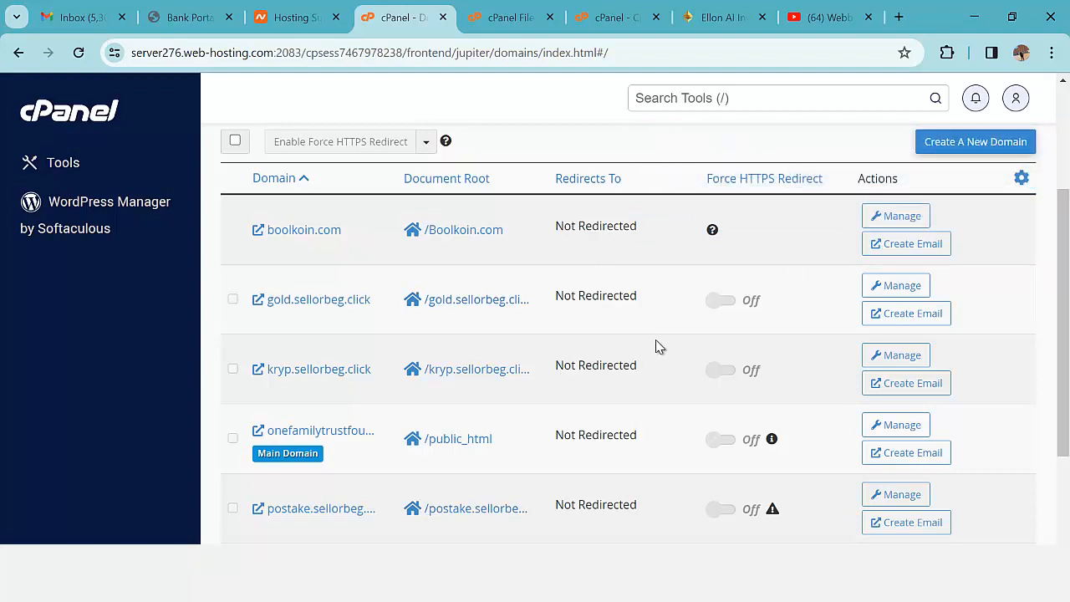
{"action": "scroll", "coordinate": [686, 318], "scroll_direction": "up", "scroll_amount": 2}
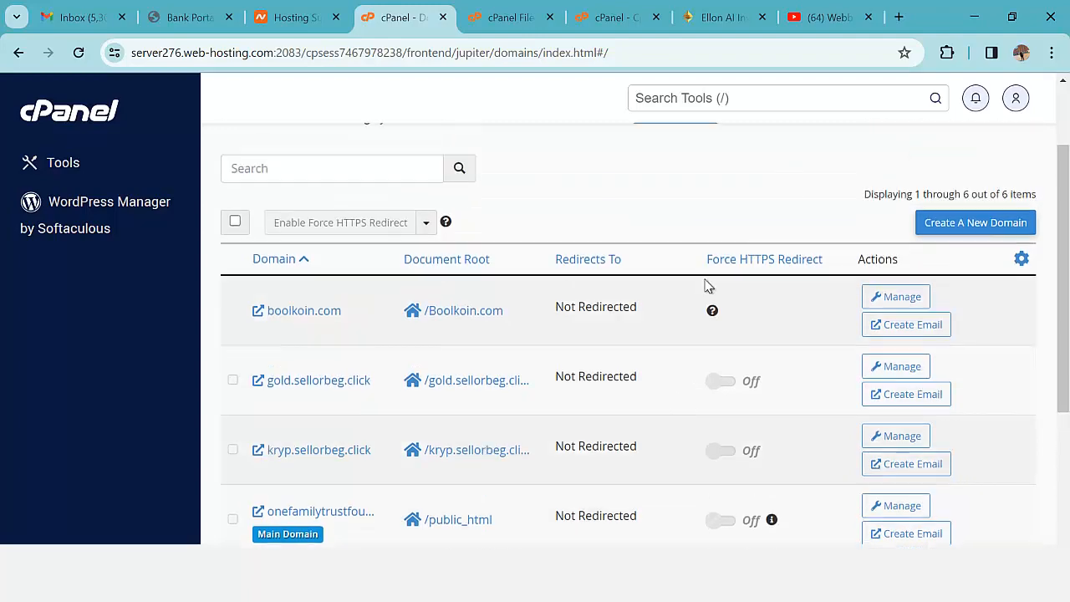
- Search cPanel's tools for 'file' and open File Manager
{"action": "left_click", "coordinate": [717, 100]}
{"action": "left_click", "coordinate": [716, 107]}
{"action": "type", "text": "FILE"}
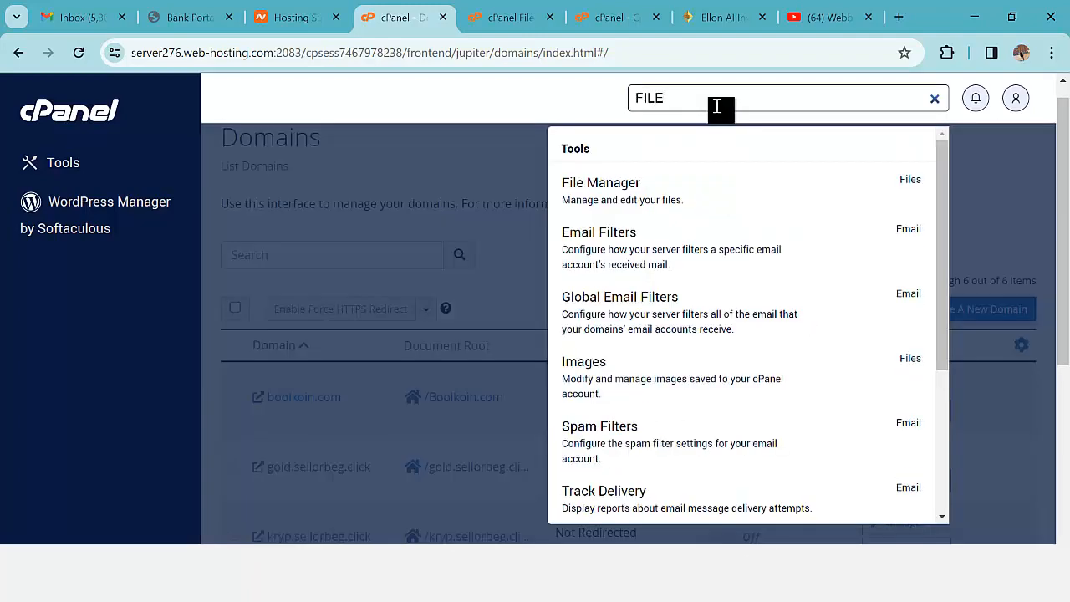
{"action": "left_click", "coordinate": [669, 194]}
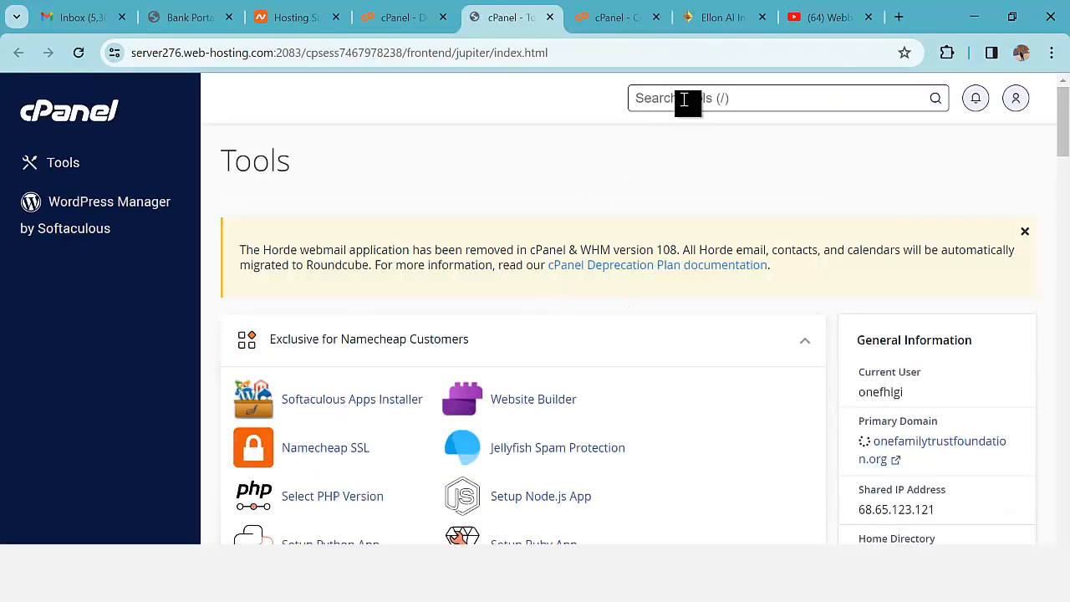
{"action": "type", "text": "file"}
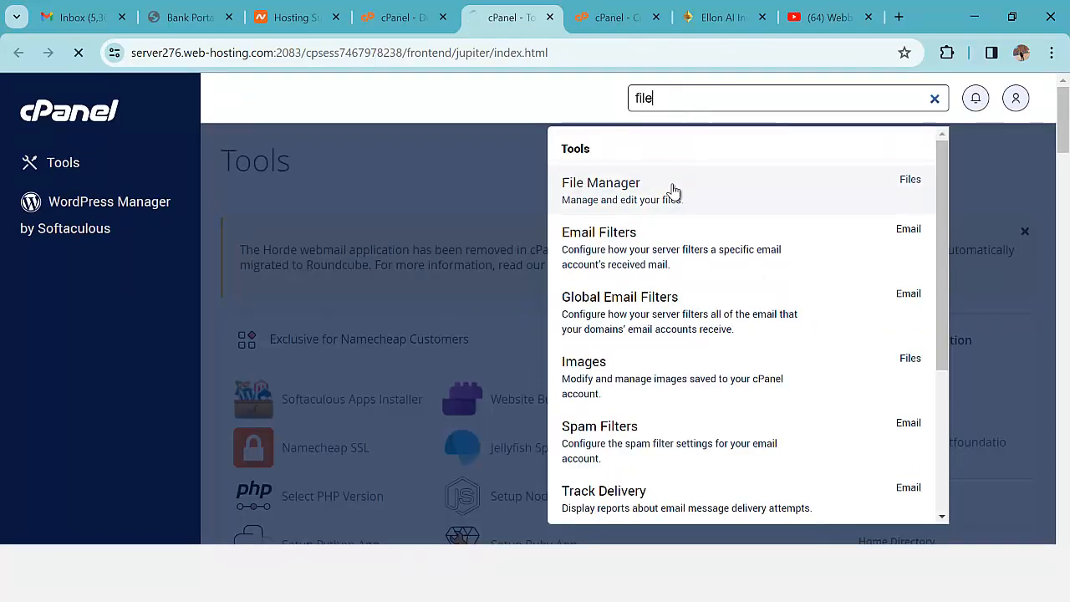
{"action": "left_click", "coordinate": [674, 189]}
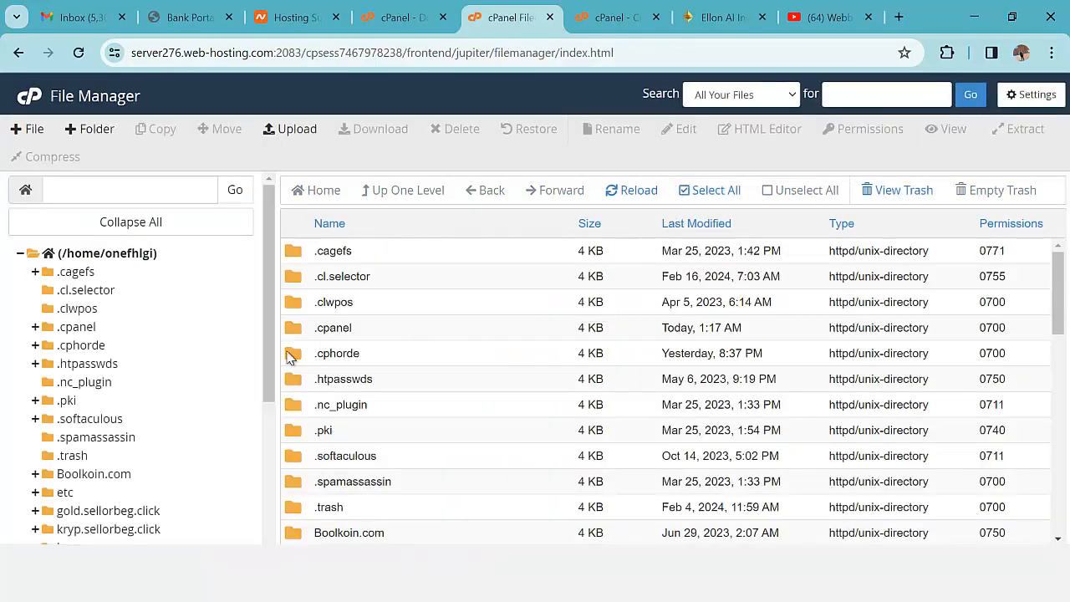
{"action": "scroll", "coordinate": [288, 356], "scroll_direction": "down", "scroll_amount": 2}
{"action": "scroll", "coordinate": [84, 414], "scroll_direction": "down", "scroll_amount": 1}
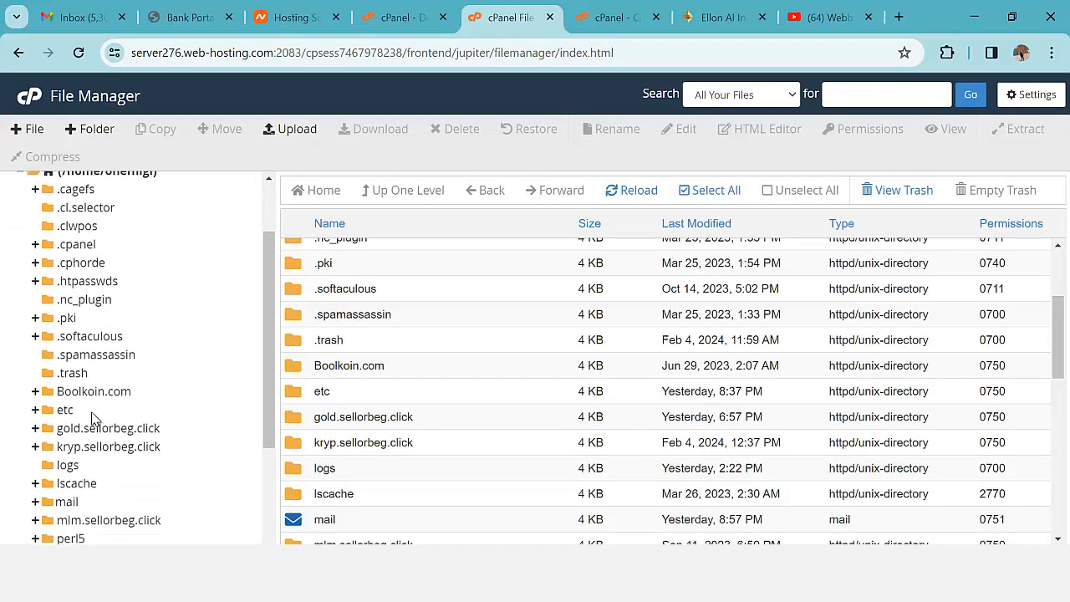
{"action": "scroll", "coordinate": [161, 510], "scroll_direction": "down", "scroll_amount": 1}
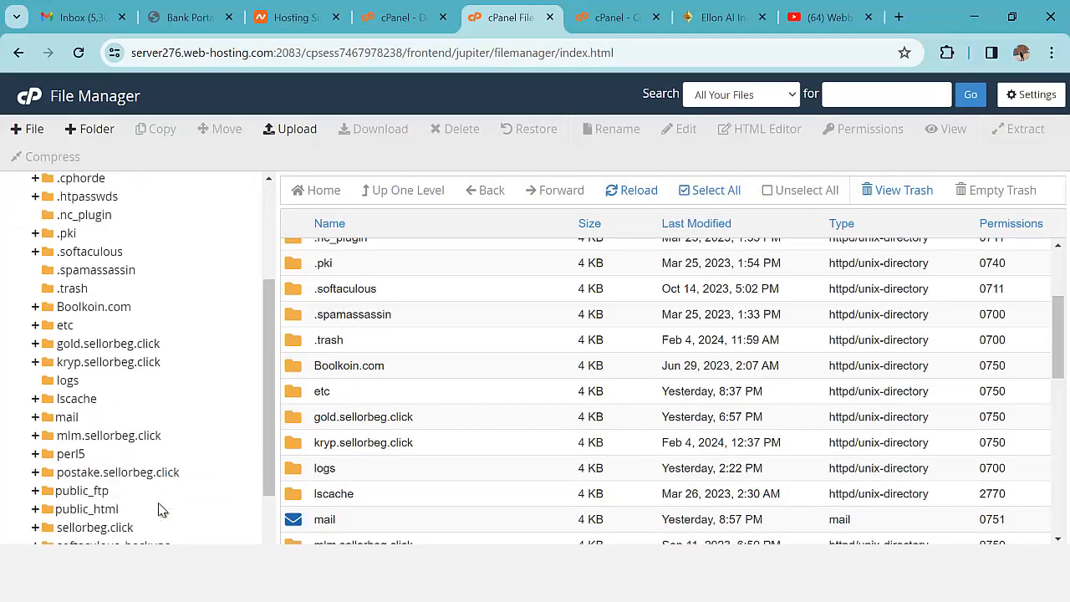
- Expand public_html and open the postake.sellorbeg.click folder, showing .well-known and cgi-bin
{"action": "left_click", "coordinate": [87, 509]}
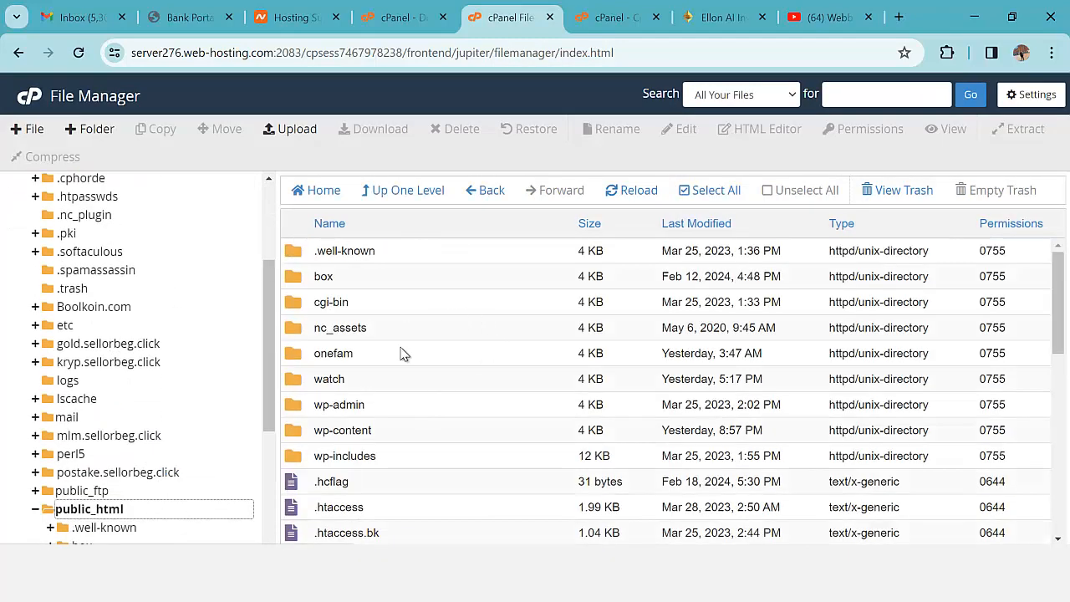
{"action": "scroll", "coordinate": [418, 410], "scroll_direction": "down", "scroll_amount": 4}
{"action": "scroll", "coordinate": [637, 409], "scroll_direction": "up", "scroll_amount": 2}
{"action": "scroll", "coordinate": [327, 383], "scroll_direction": "up", "scroll_amount": 2}
{"action": "scroll", "coordinate": [516, 469], "scroll_direction": "down", "scroll_amount": 6}
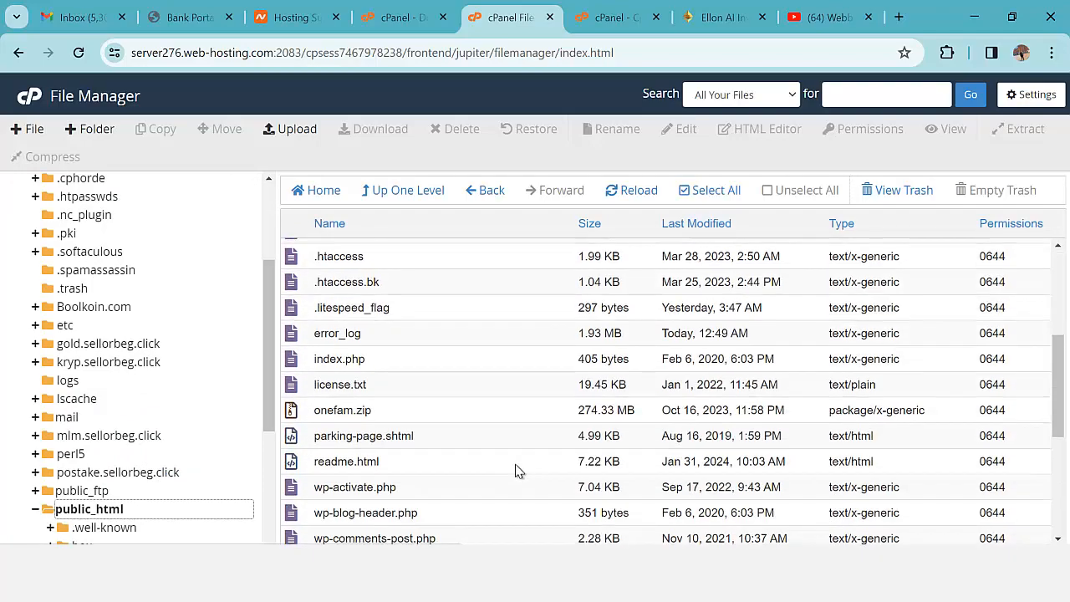
{"action": "scroll", "coordinate": [400, 462], "scroll_direction": "up", "scroll_amount": 5}
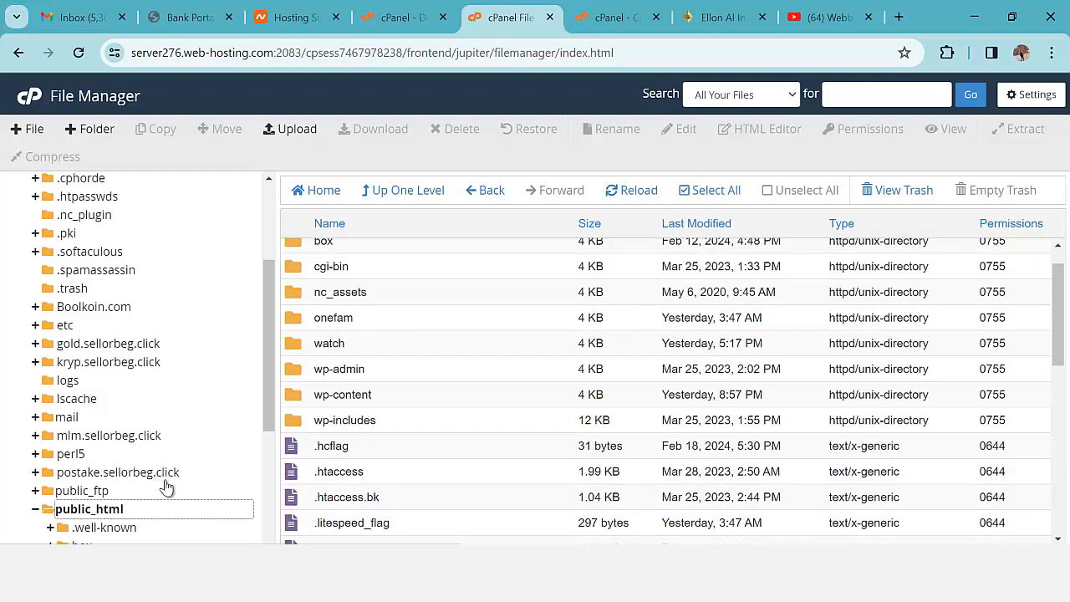
{"action": "left_click", "coordinate": [138, 473]}
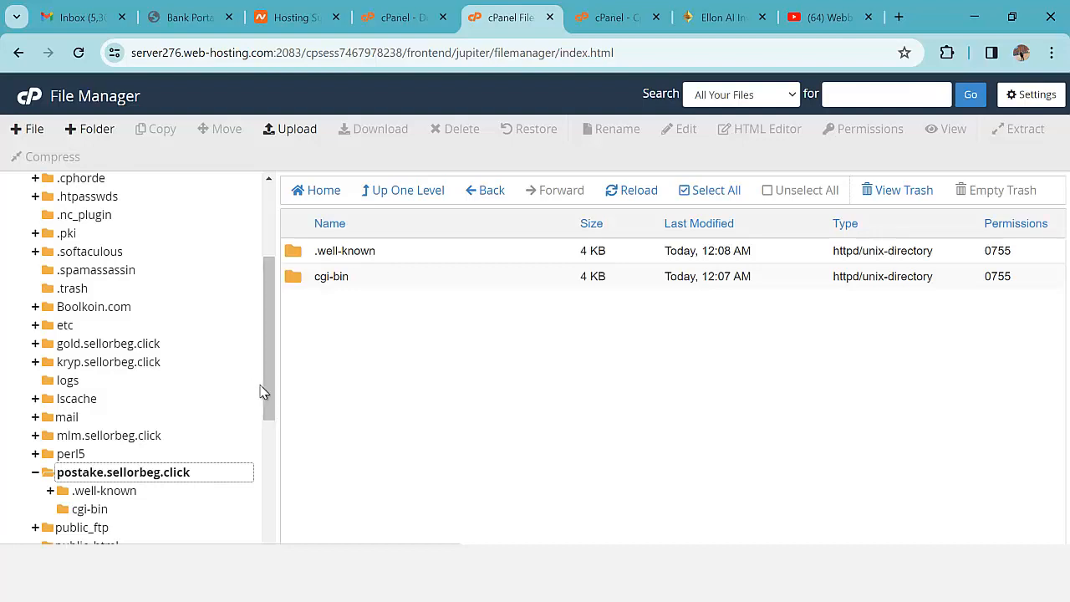
- Upload hyiplab-complete-hyip-investment-system.zip (106.01 MB) and return to the folder listing
{"action": "left_click", "coordinate": [297, 129]}
{"action": "left_click", "coordinate": [542, 363]}
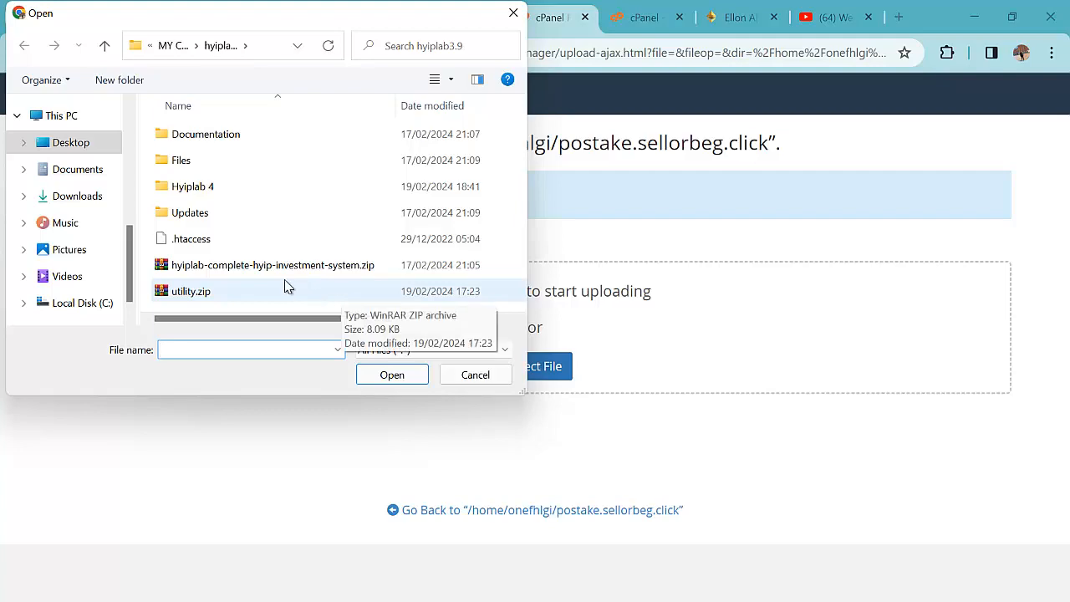
{"action": "double_click", "coordinate": [260, 266]}
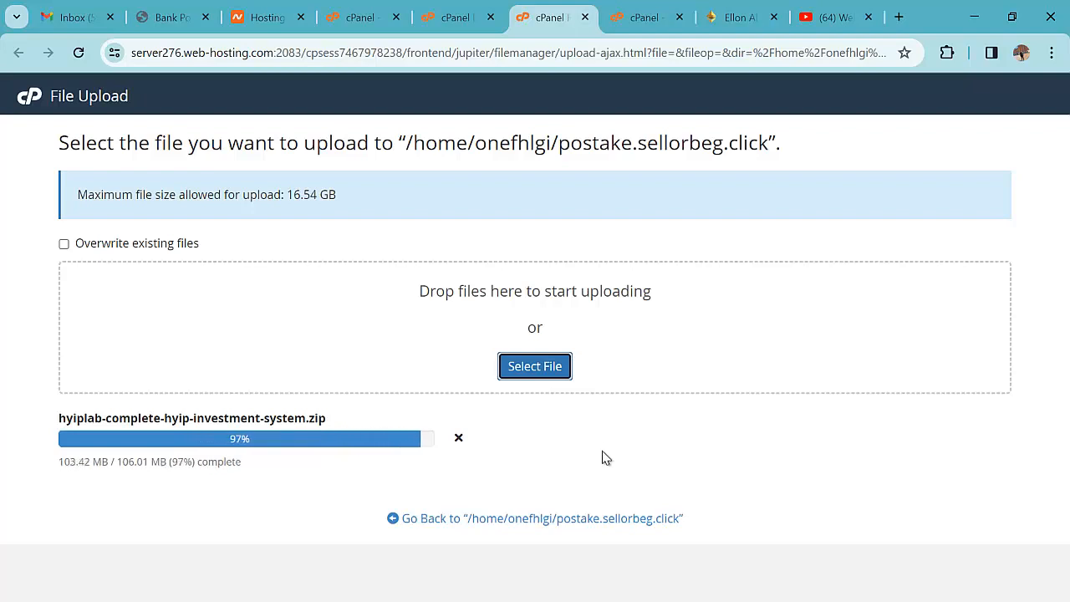
{"action": "left_click", "coordinate": [574, 521]}
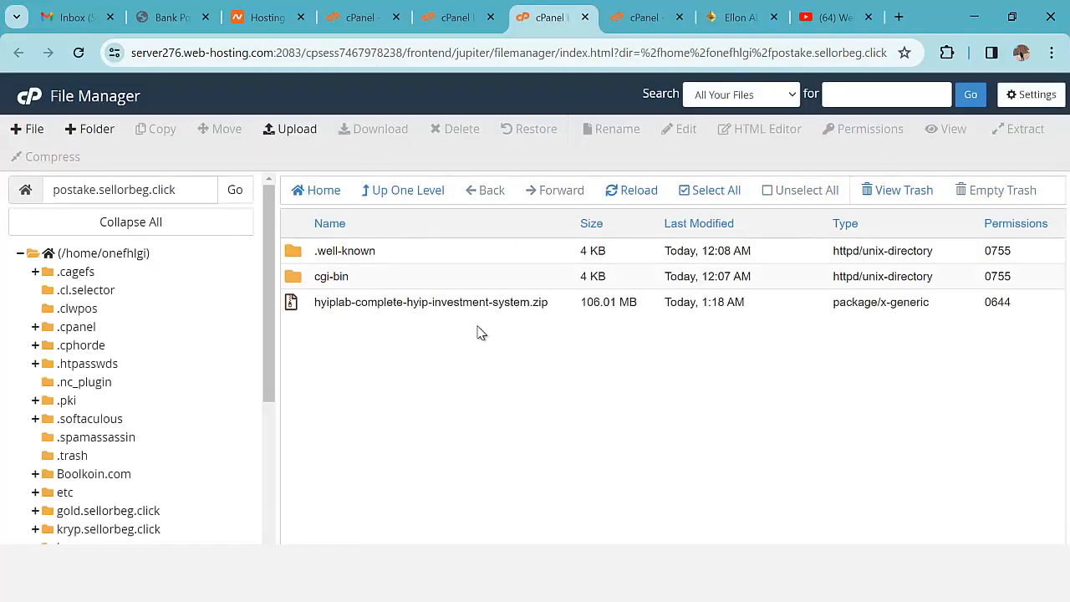
- Extract the HYIPLab zip in place, adding Documentation, Files and Updates folders
{"action": "right_click", "coordinate": [361, 304]}
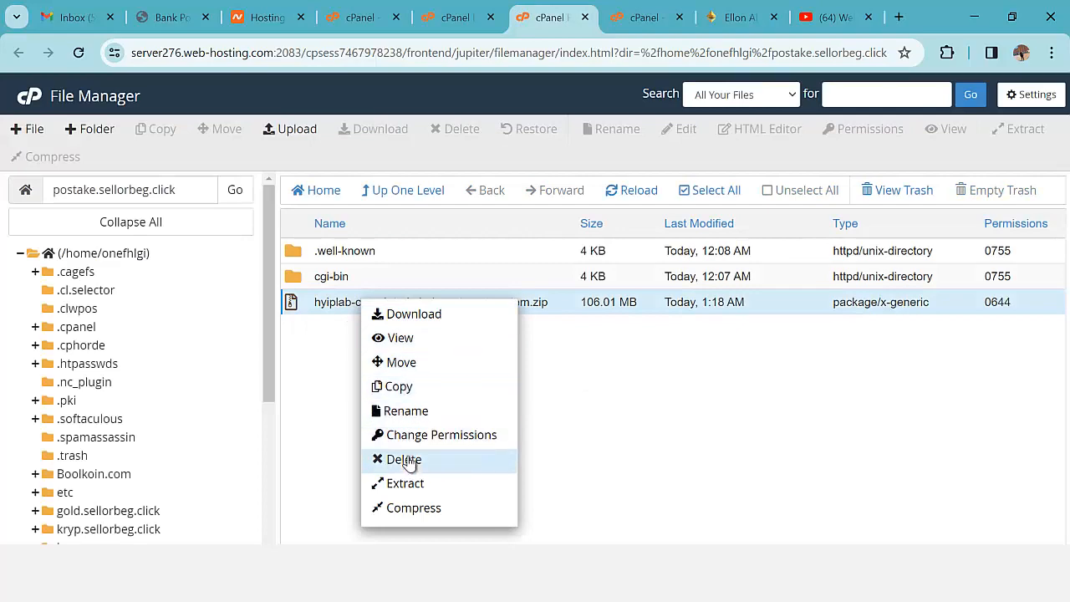
{"action": "left_click", "coordinate": [412, 487]}
{"action": "left_click", "coordinate": [661, 402]}
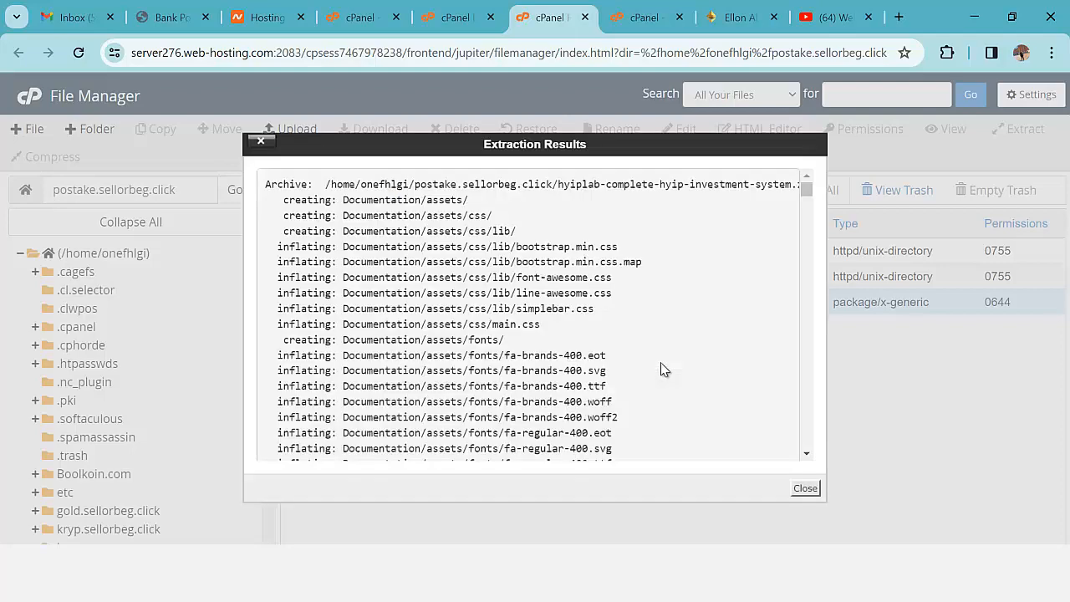
{"action": "left_click", "coordinate": [805, 489]}
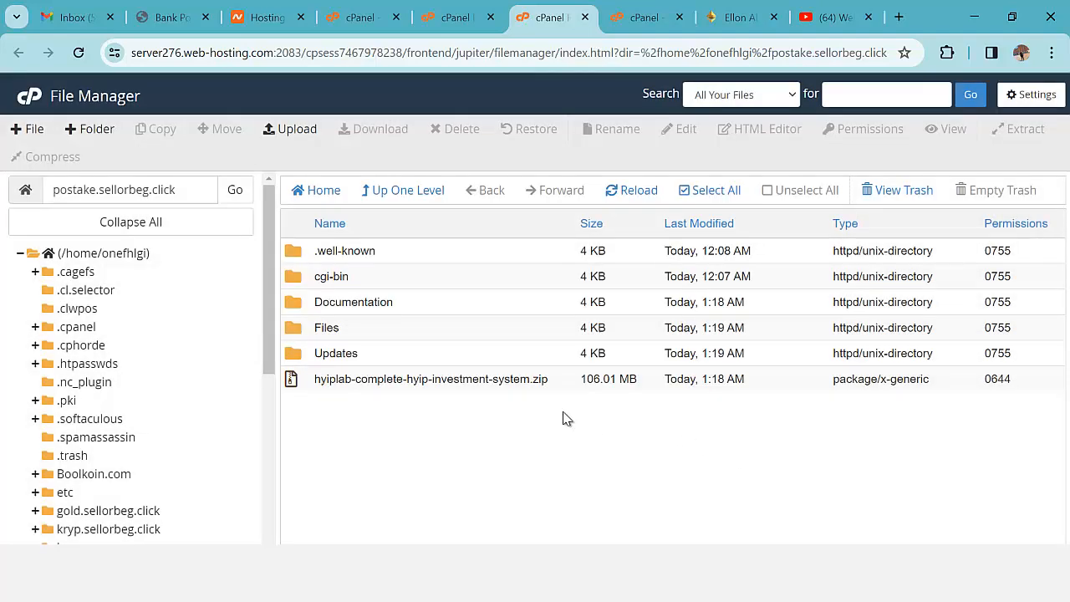
- Delete the HYIPLab zip archive to the trash
{"action": "right_click", "coordinate": [354, 382]}
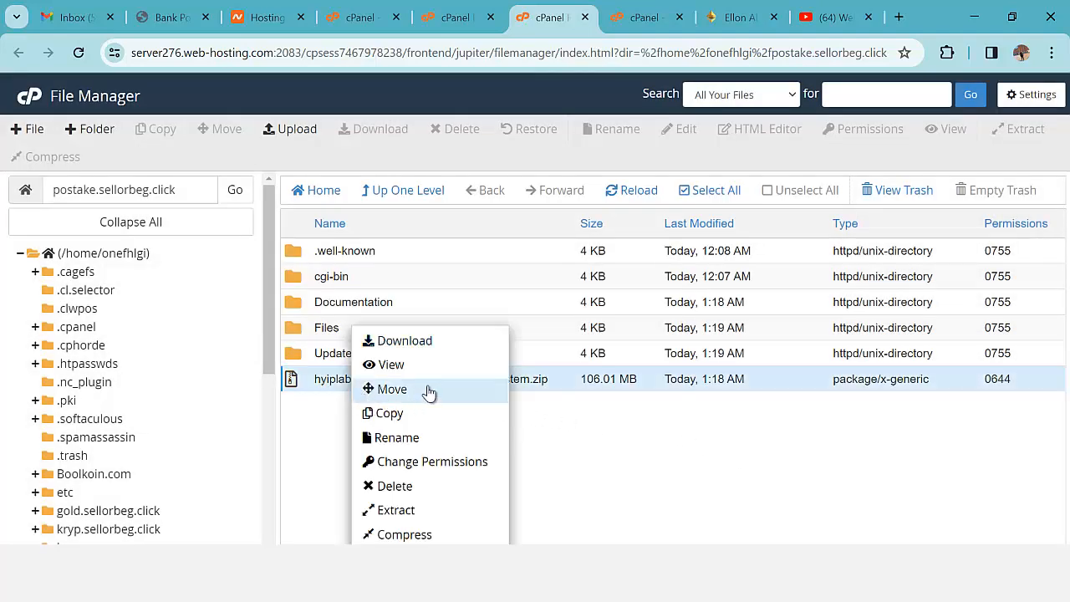
{"action": "left_click", "coordinate": [389, 487]}
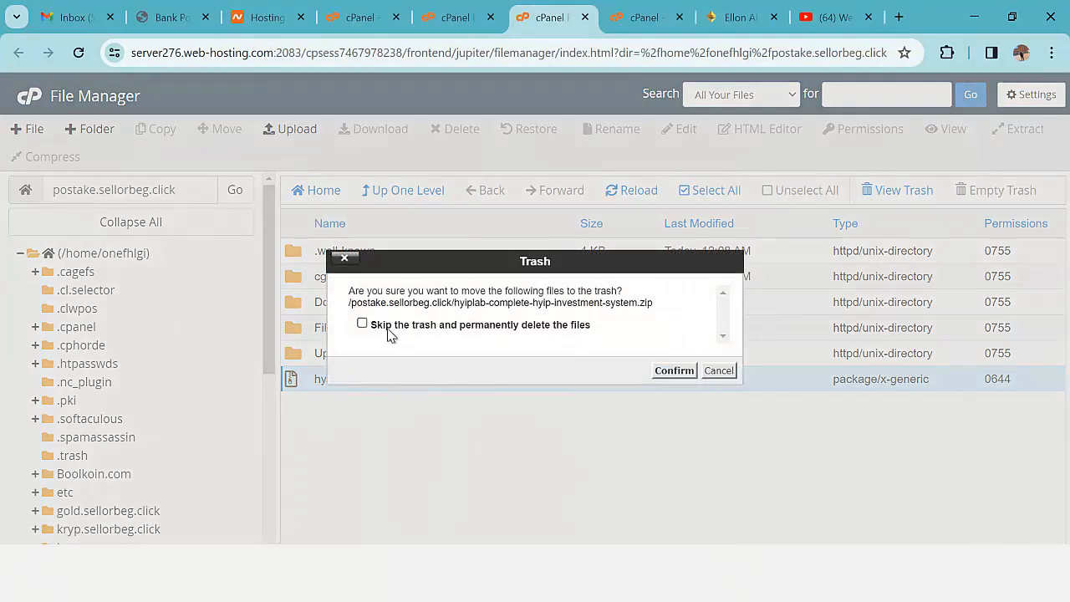
{"action": "left_click", "coordinate": [676, 372]}
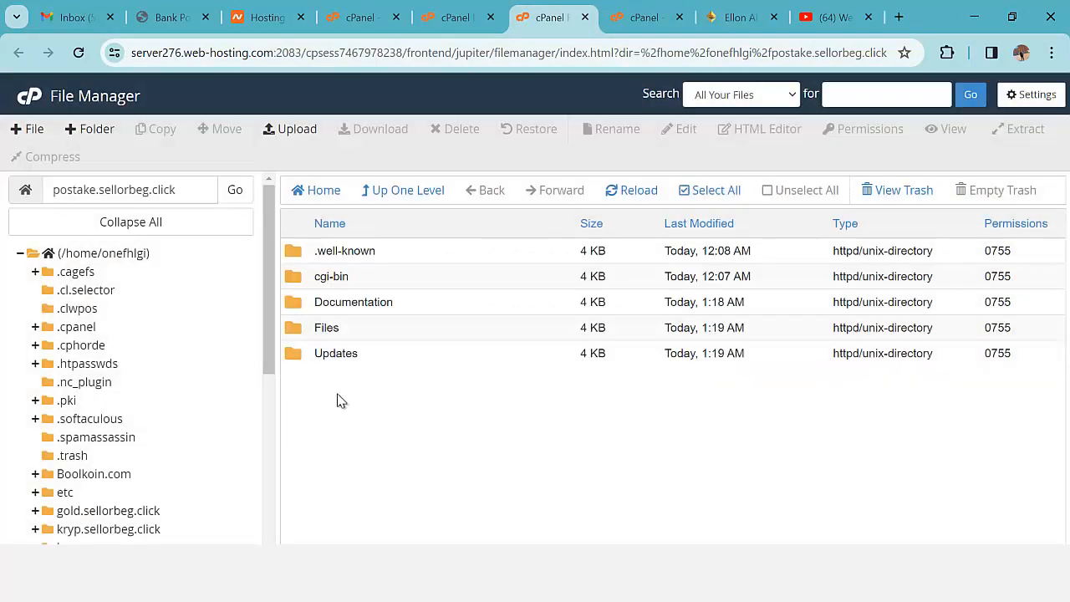
- Move everything in Files up into /postake.sellorbeg.click, reload, and copy the domain name
{"action": "double_click", "coordinate": [298, 330]}
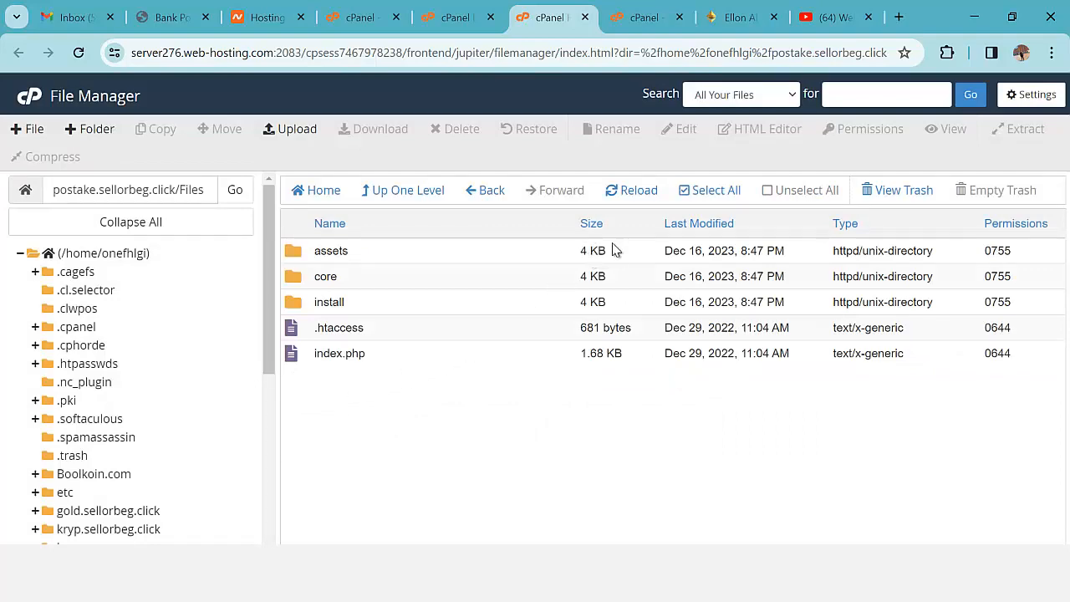
{"action": "left_click", "coordinate": [713, 190]}
{"action": "left_click", "coordinate": [226, 131]}
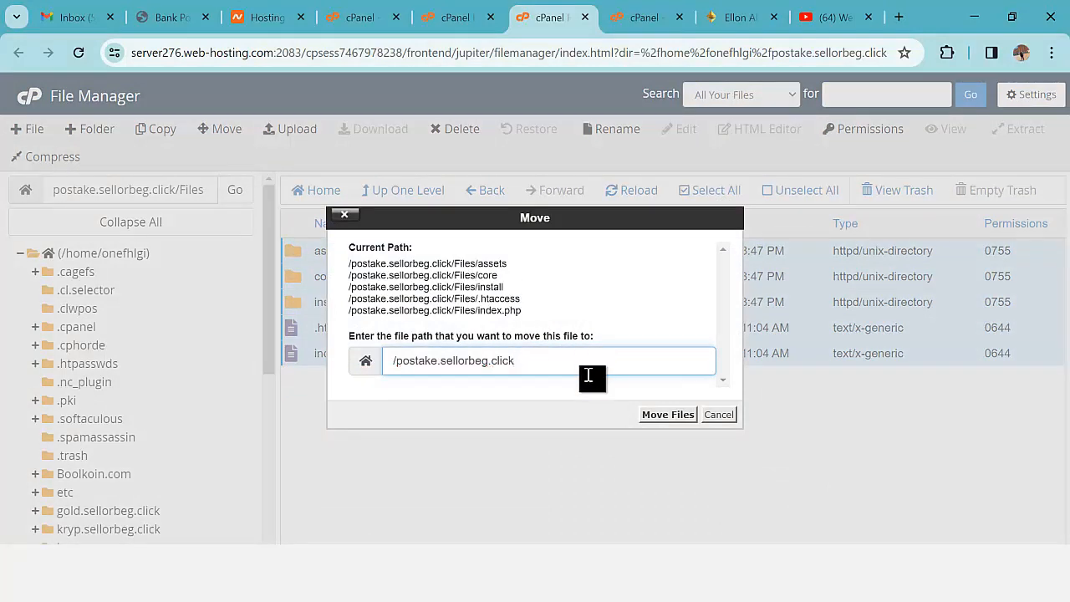
{"action": "left_click", "coordinate": [671, 414]}
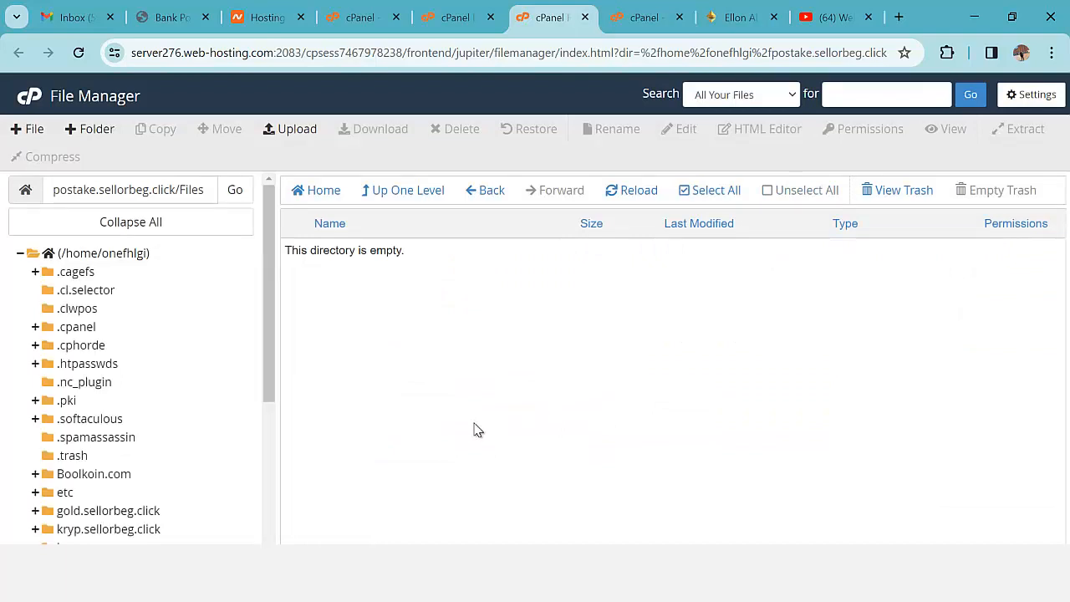
{"action": "scroll", "coordinate": [234, 482], "scroll_direction": "down", "scroll_amount": 5}
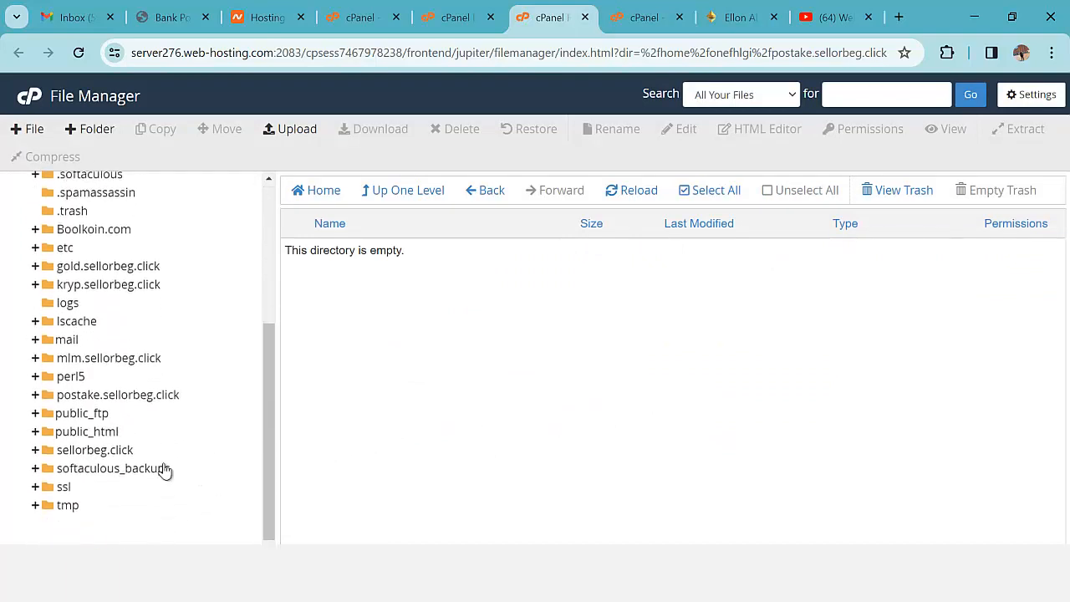
{"action": "left_click", "coordinate": [122, 393]}
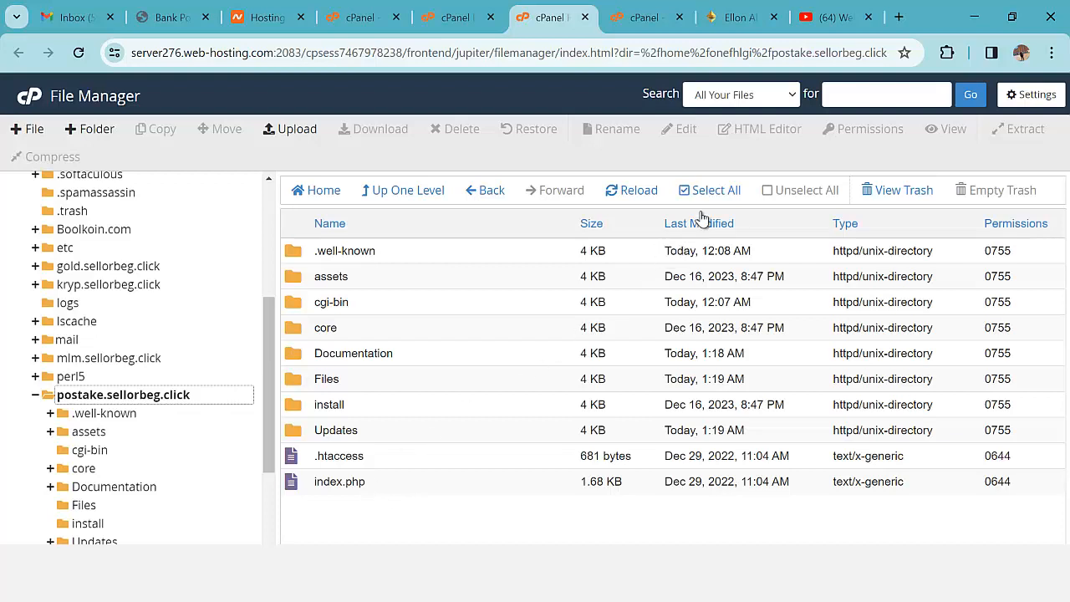
{"action": "left_click", "coordinate": [645, 194]}
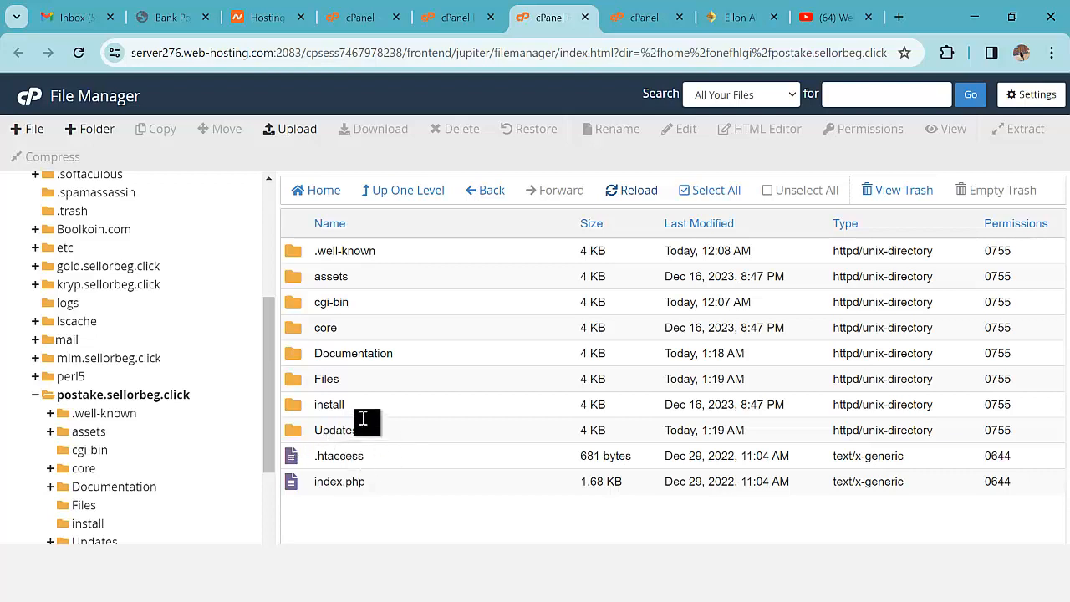
{"action": "scroll", "coordinate": [263, 346], "scroll_direction": "up", "scroll_amount": 3}
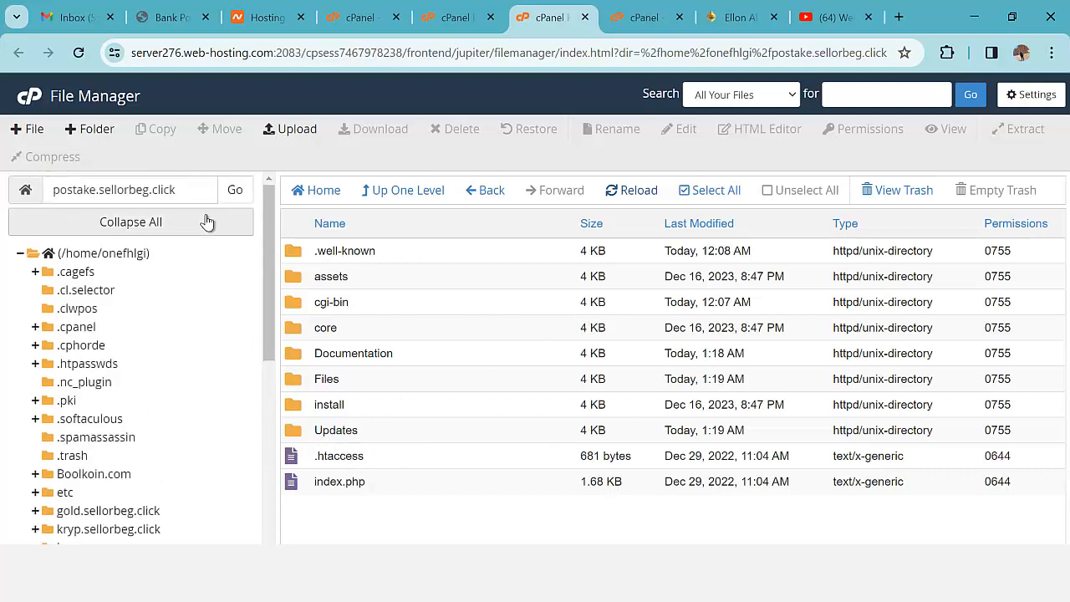
{"action": "left_click_drag", "start_coordinate": [182, 193], "coordinate": [50, 200]}
{"action": "key", "text": "ctrl+c"}
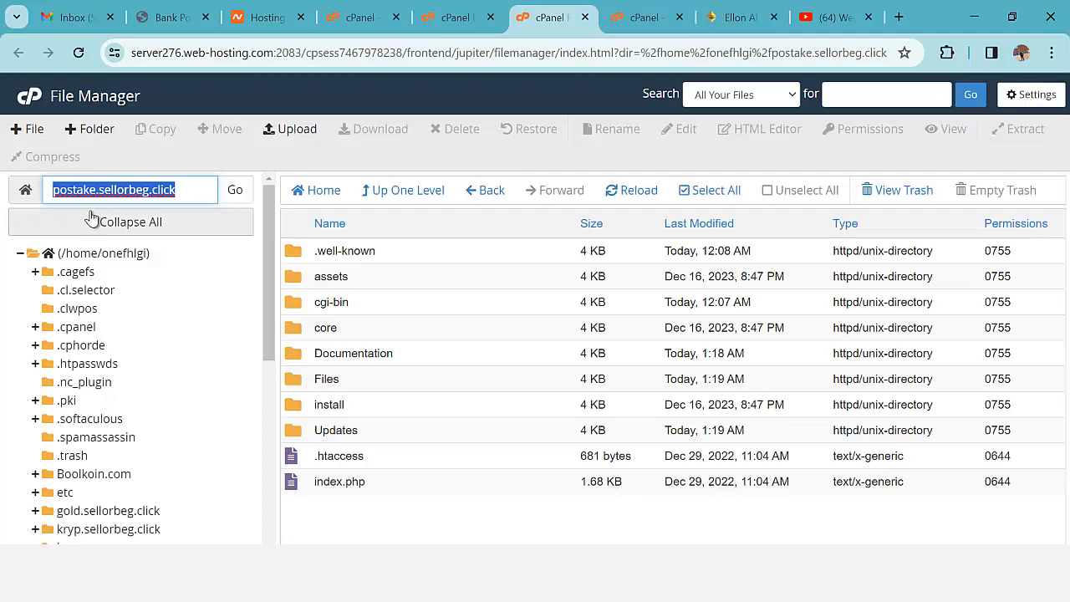
{"action": "left_click", "coordinate": [901, 18]}
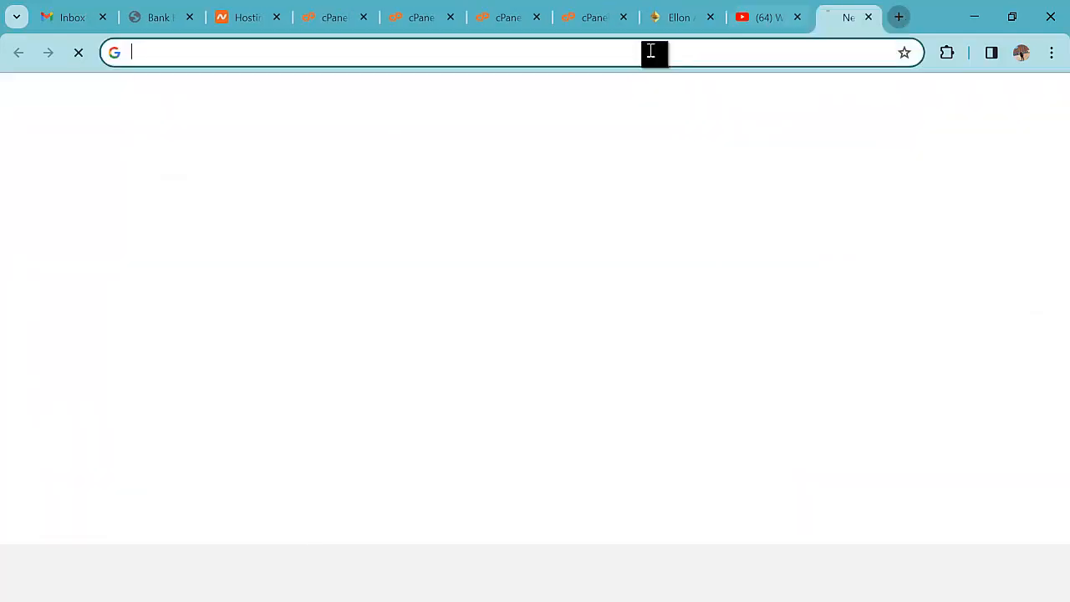
- Load postake.sellorbeg.click, agree to the installer terms, and review the five folders needing 0775
{"action": "key", "text": "ctrl+v"}
{"action": "key", "text": "Return"}
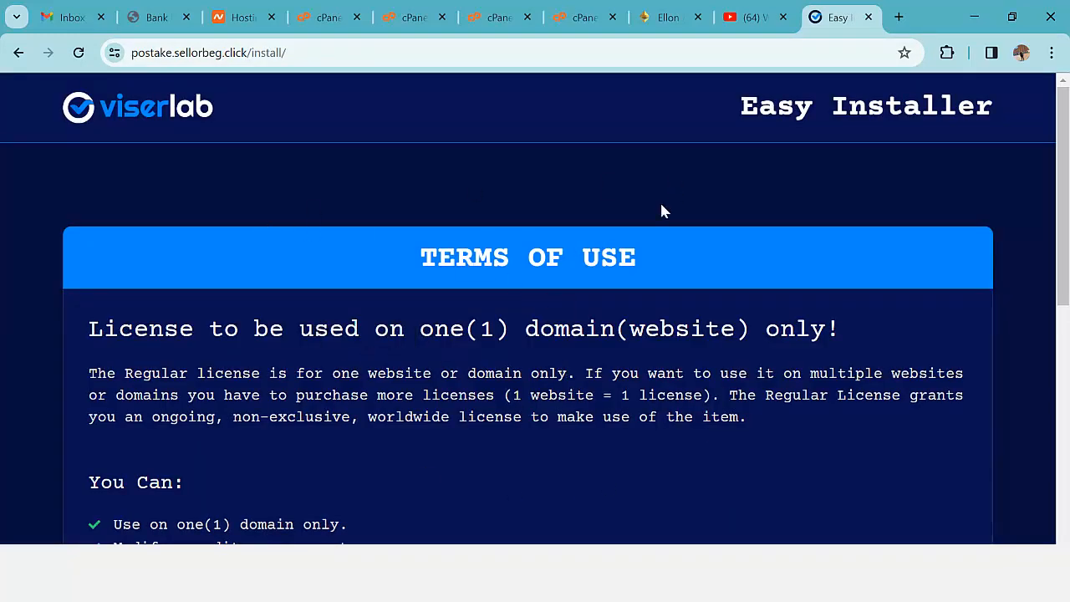
{"action": "scroll", "coordinate": [509, 311], "scroll_direction": "down", "scroll_amount": 6}
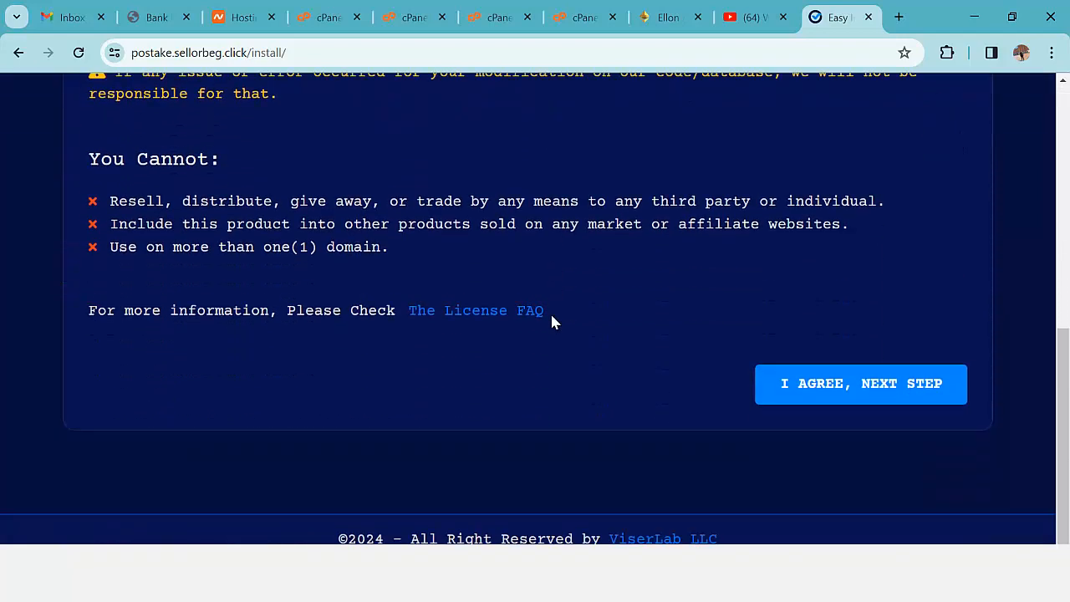
{"action": "left_click", "coordinate": [861, 385]}
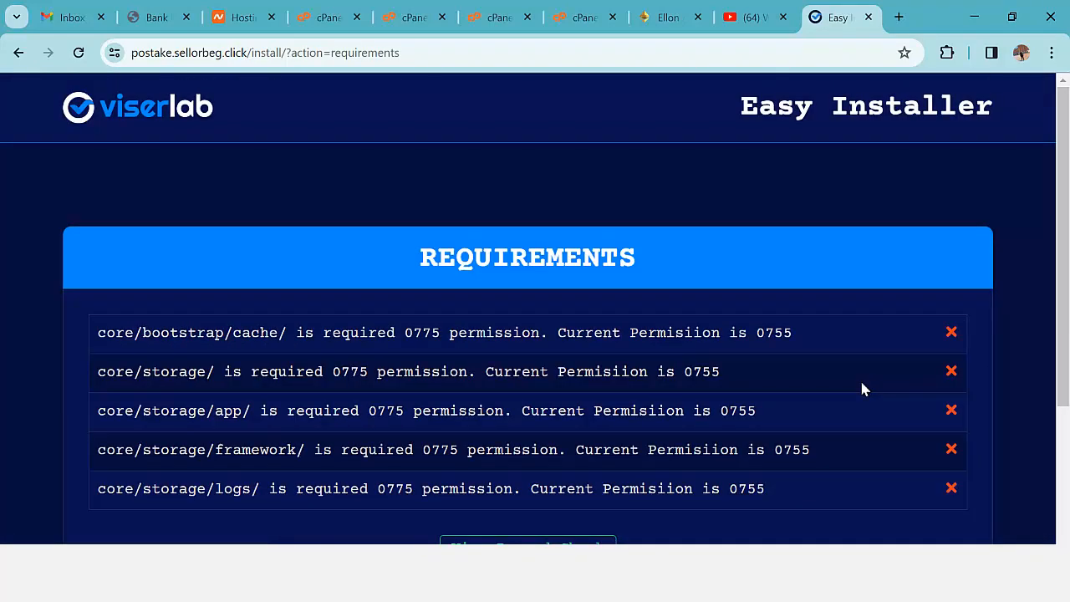
{"action": "scroll", "coordinate": [832, 384], "scroll_direction": "down", "scroll_amount": 3}
{"action": "scroll", "coordinate": [833, 379], "scroll_direction": "up", "scroll_amount": 2}
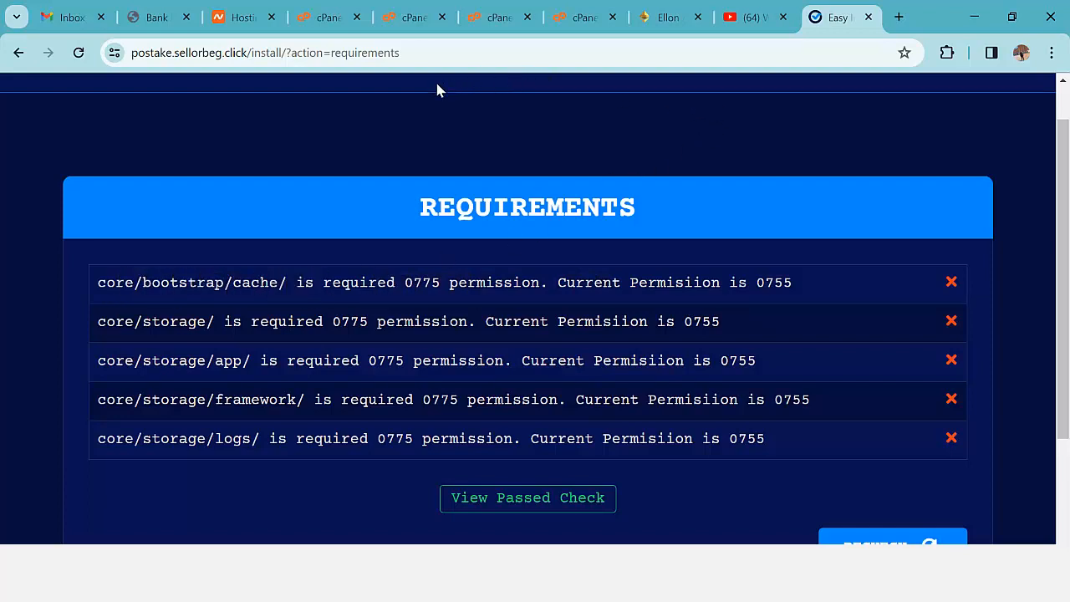
{"action": "left_click", "coordinate": [327, 30]}
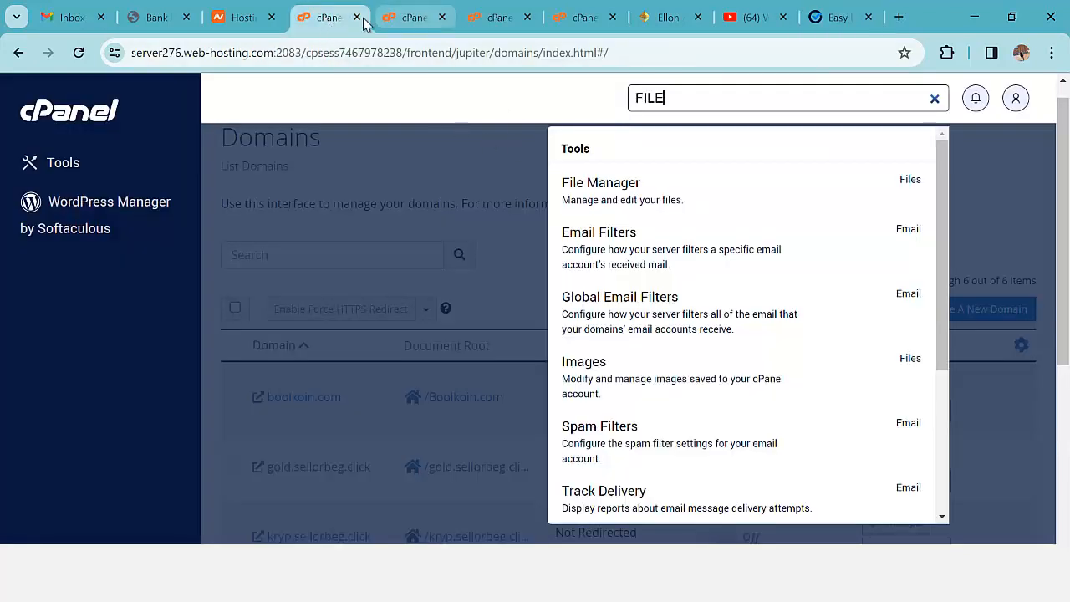
- Open core/bootstrap in File Manager, checking which installer permission requirements still fail
{"action": "left_click", "coordinate": [393, 18]}
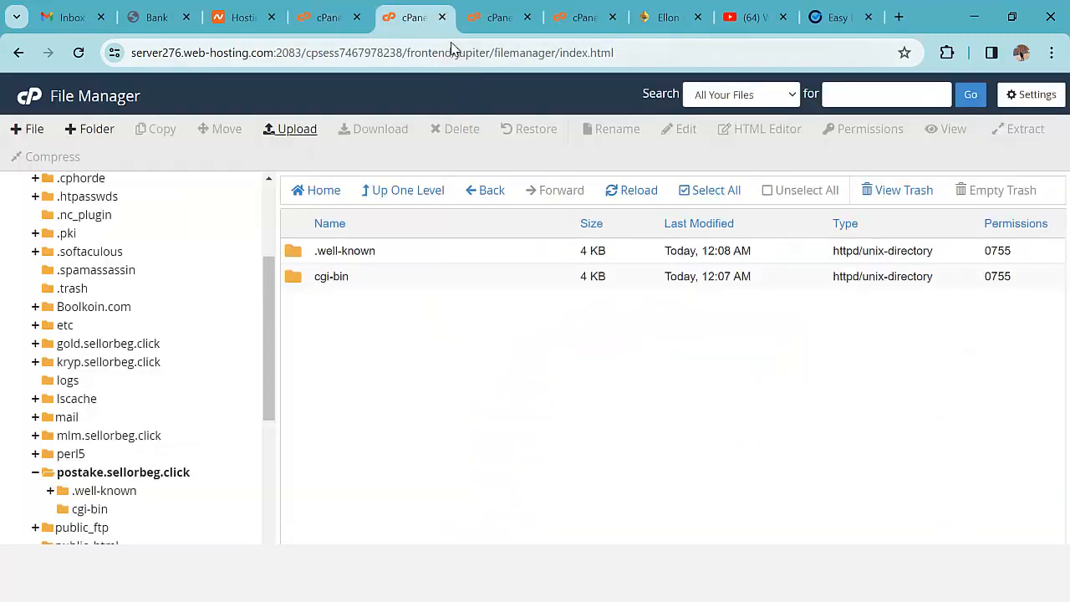
{"action": "left_click", "coordinate": [443, 18]}
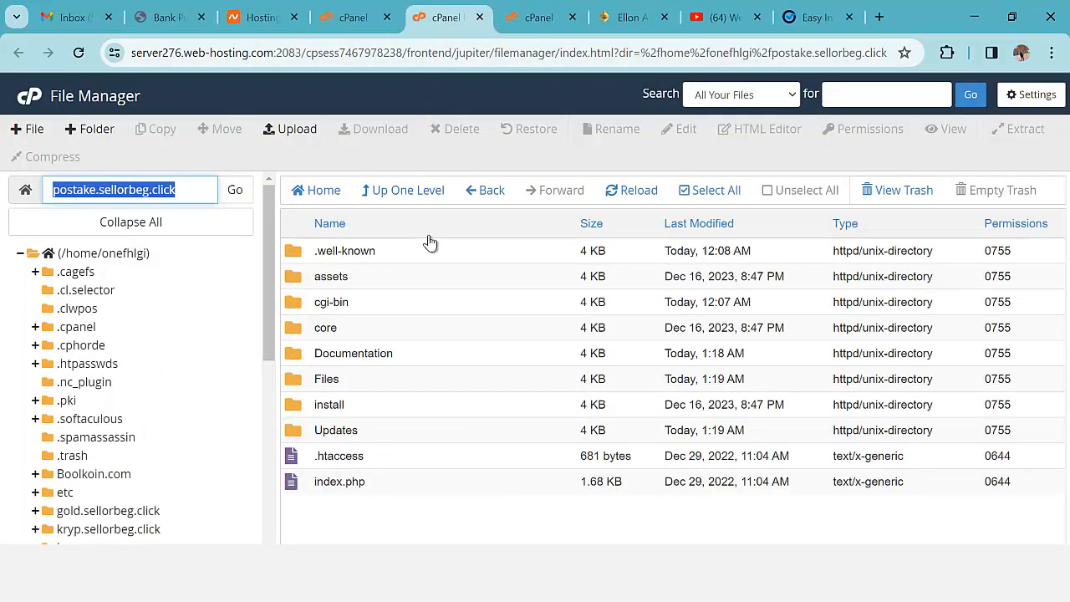
{"action": "double_click", "coordinate": [297, 330]}
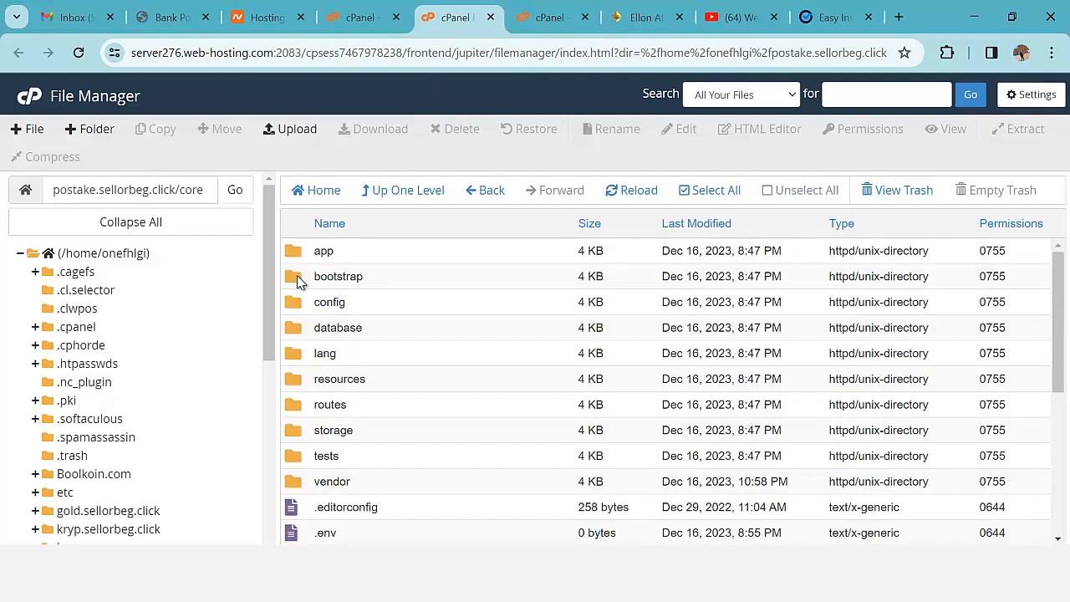
{"action": "double_click", "coordinate": [299, 279]}
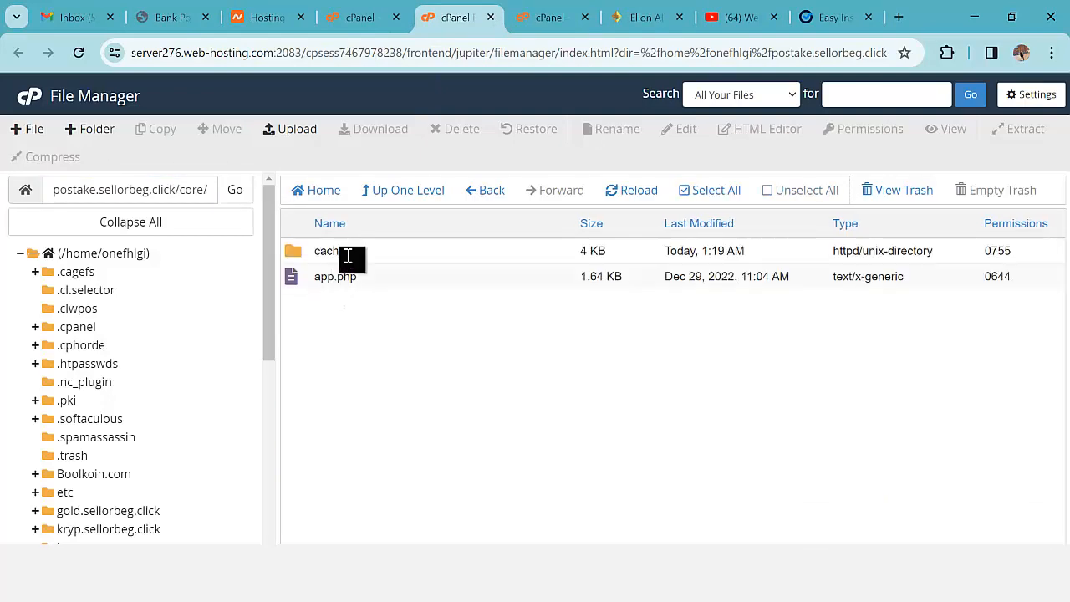
{"action": "left_click", "coordinate": [828, 18]}
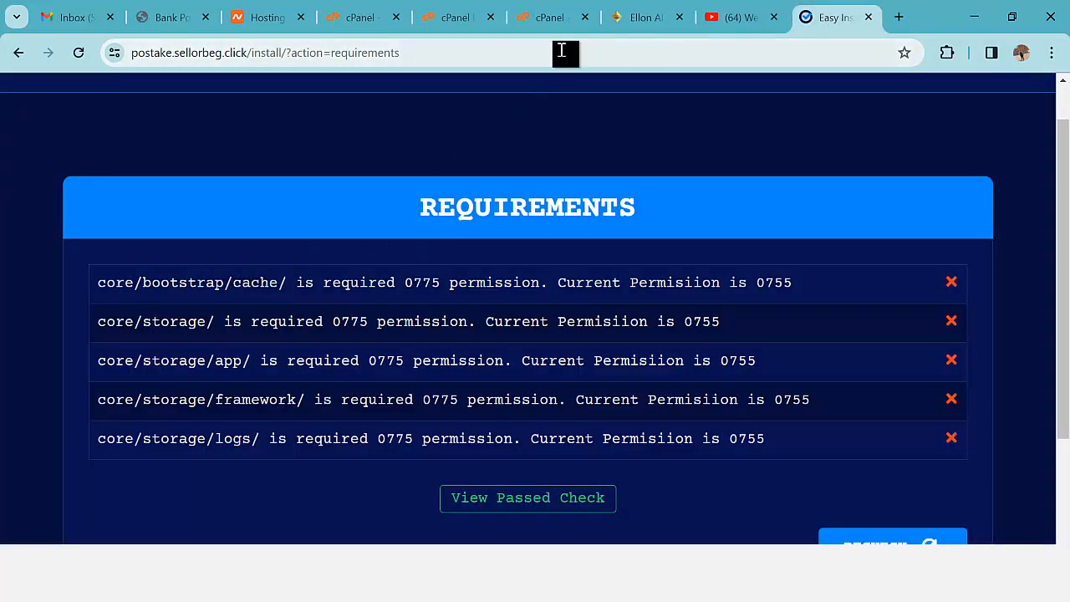
{"action": "left_click", "coordinate": [360, 21]}
{"action": "left_click", "coordinate": [443, 22]}
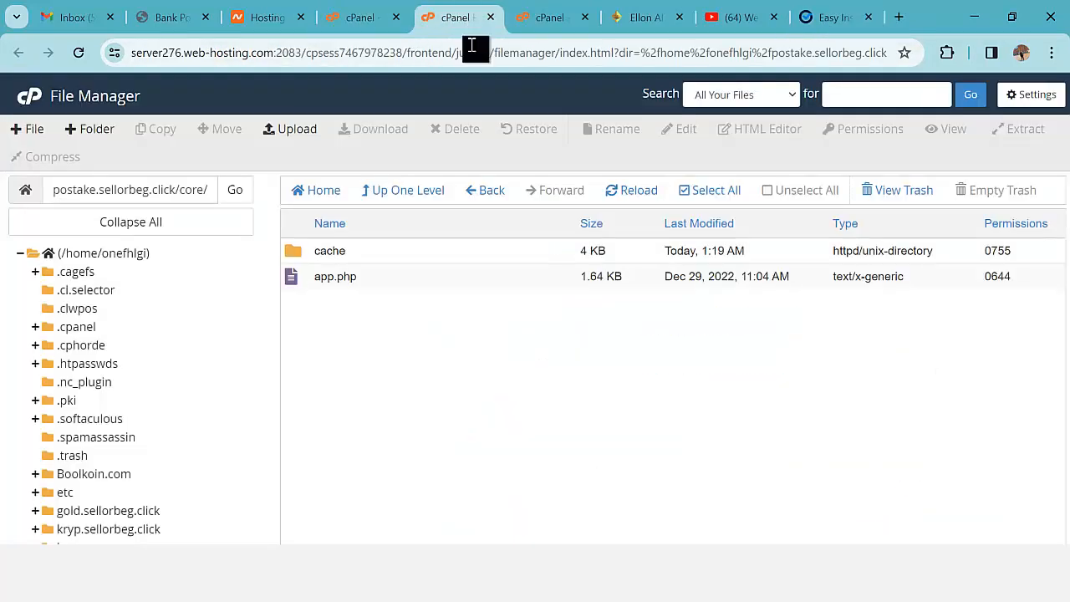
- Set the cache folder's permissions to 0775 and return to the installer's requirements page
{"action": "right_click", "coordinate": [294, 258]}
{"action": "left_click", "coordinate": [367, 348]}
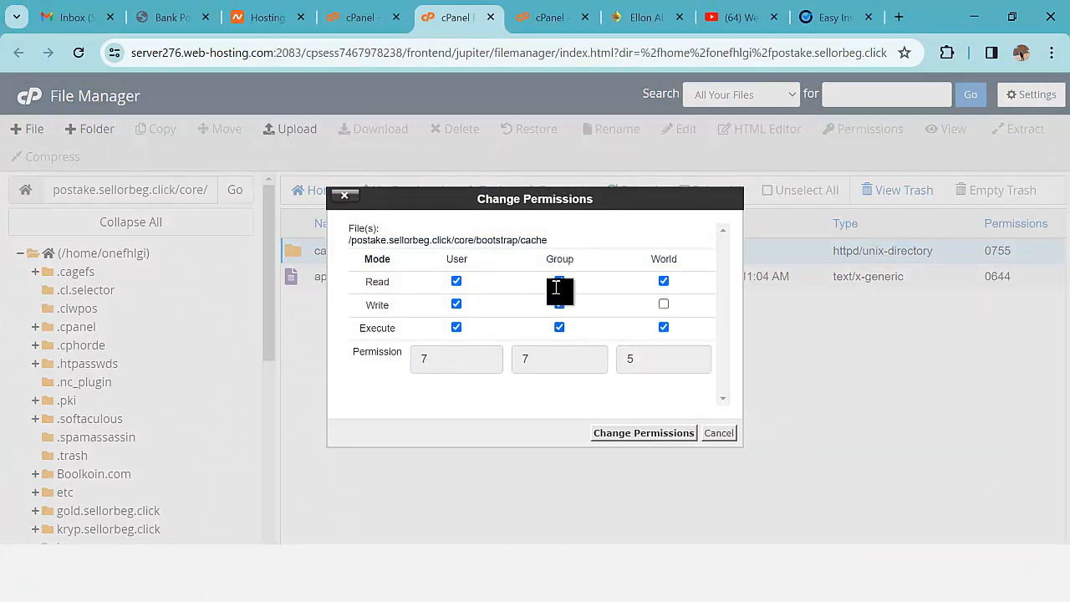
{"action": "left_click", "coordinate": [641, 432]}
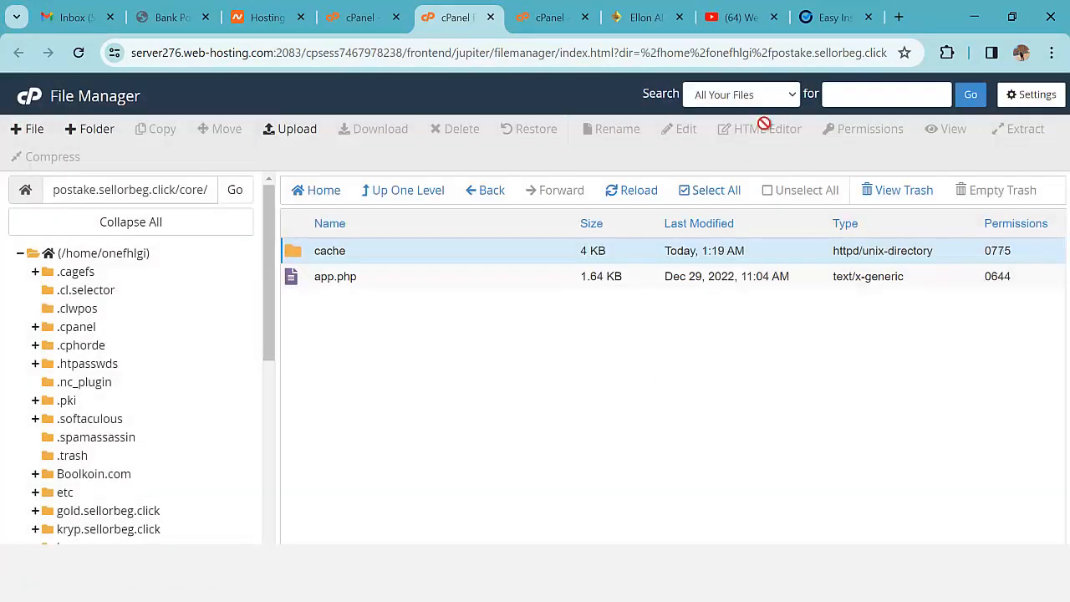
{"action": "left_click", "coordinate": [828, 18]}
{"action": "scroll", "coordinate": [873, 393], "scroll_direction": "down", "scroll_amount": 2}
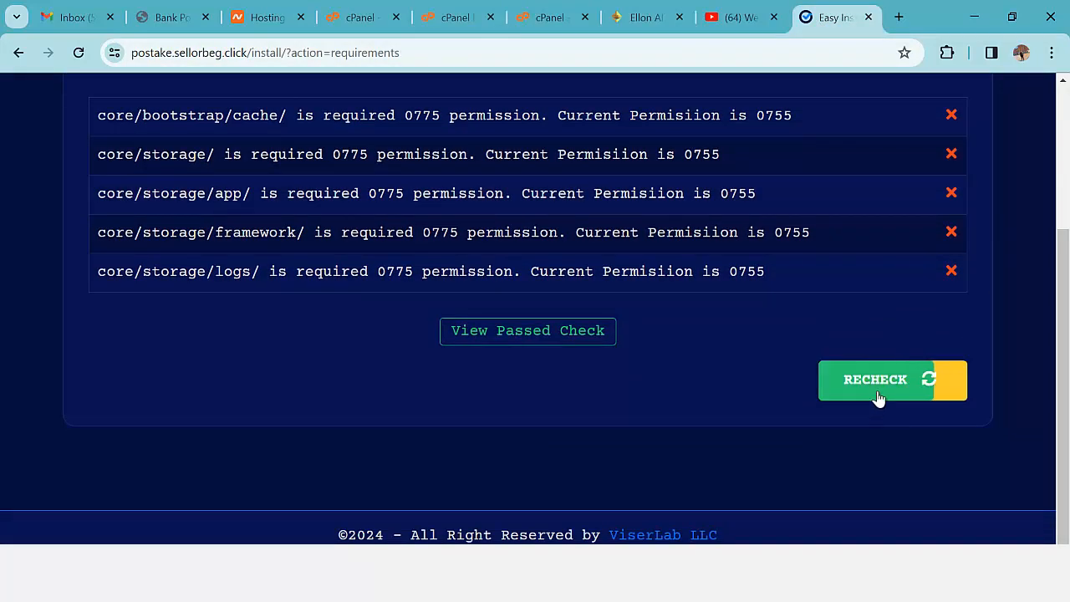
- Recheck requirements, give core/storage 0775 permissions, and recheck again
{"action": "left_click", "coordinate": [880, 384]}
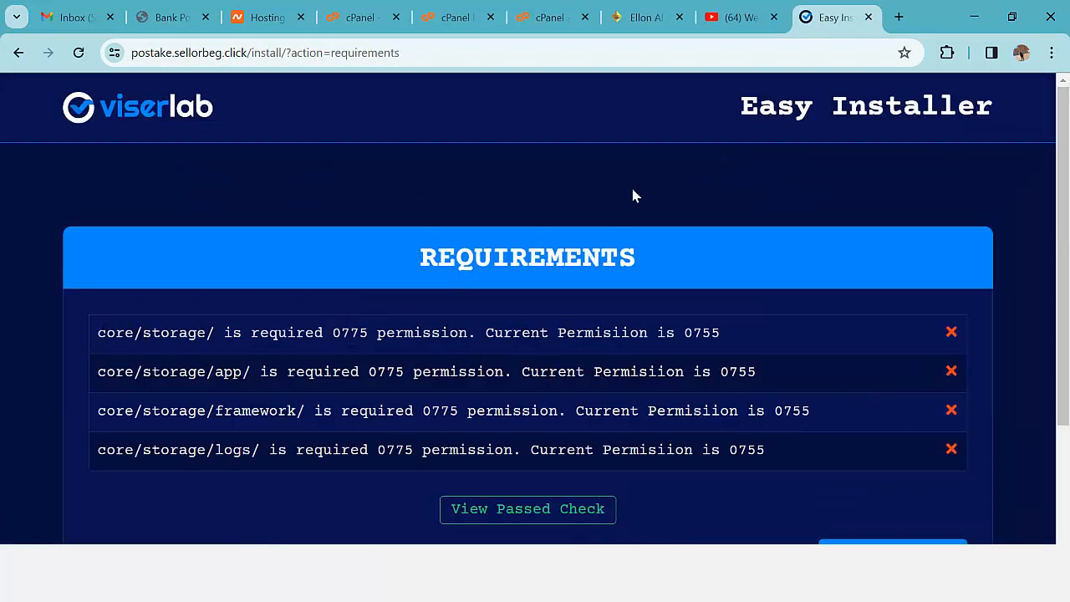
{"action": "left_click", "coordinate": [448, 18]}
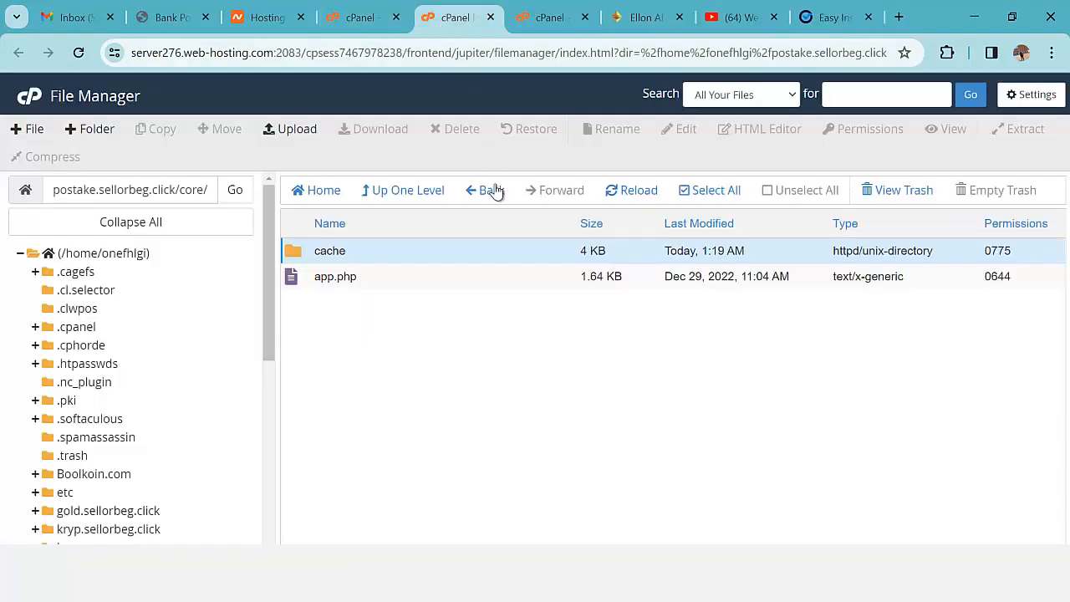
{"action": "left_click", "coordinate": [500, 194]}
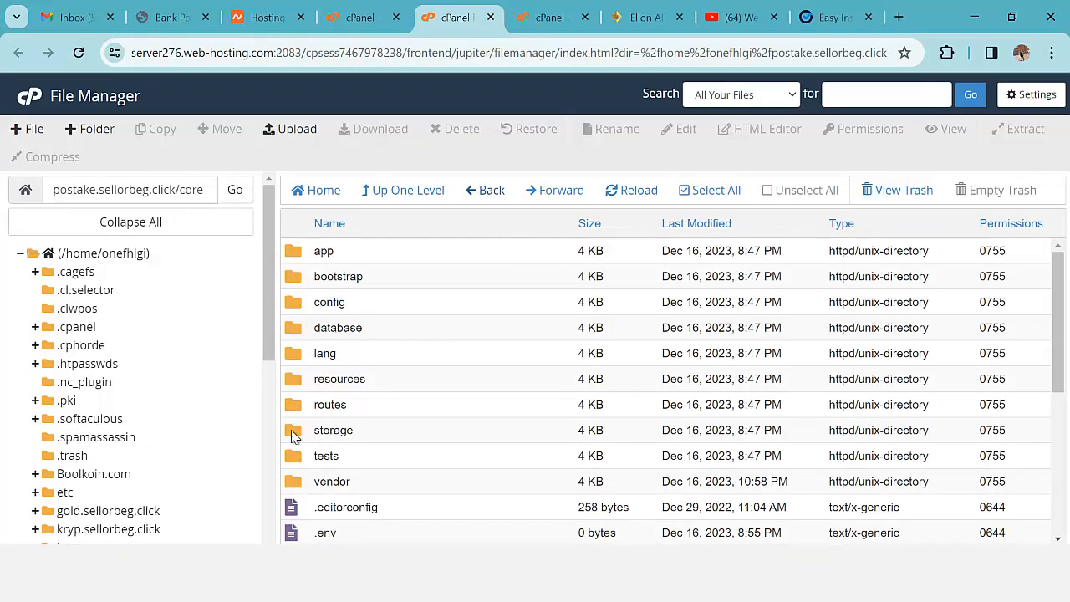
{"action": "right_click", "coordinate": [294, 435]}
{"action": "left_click", "coordinate": [362, 418]}
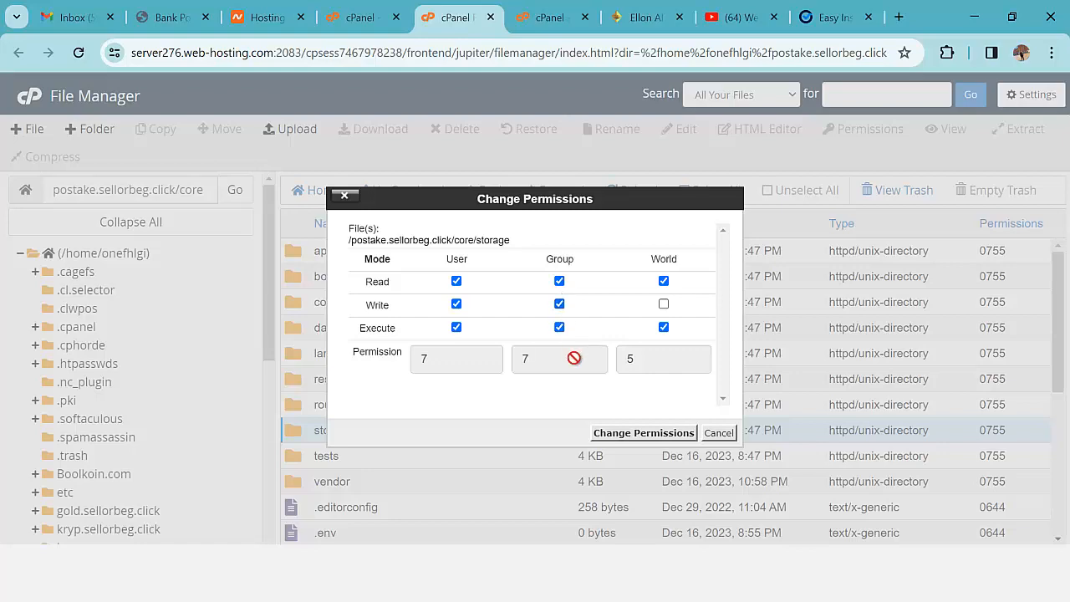
{"action": "left_click", "coordinate": [640, 434]}
{"action": "left_click", "coordinate": [832, 17]}
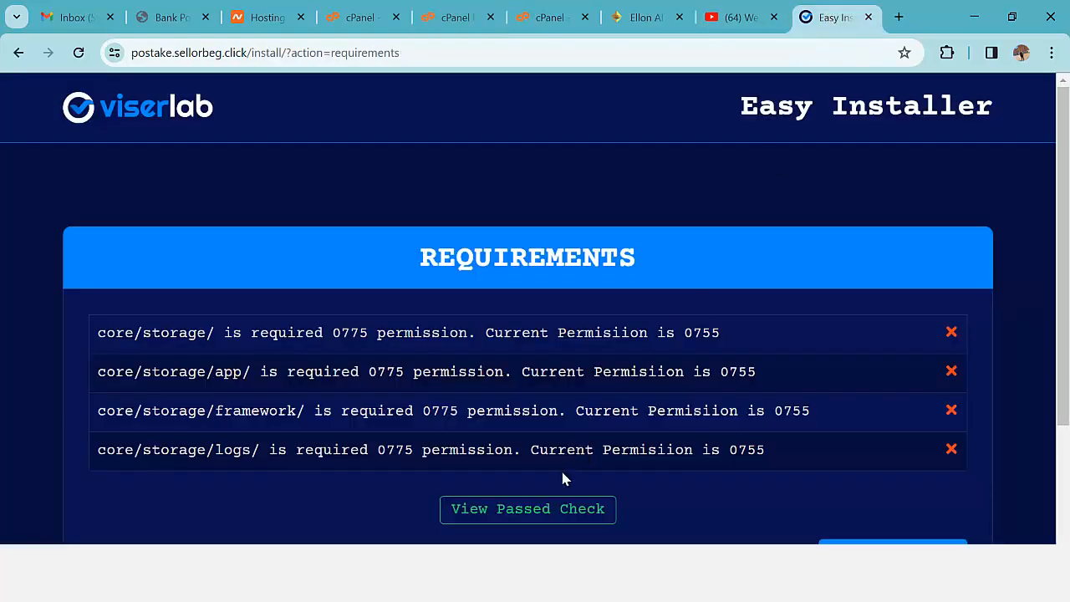
{"action": "left_click", "coordinate": [878, 542]}
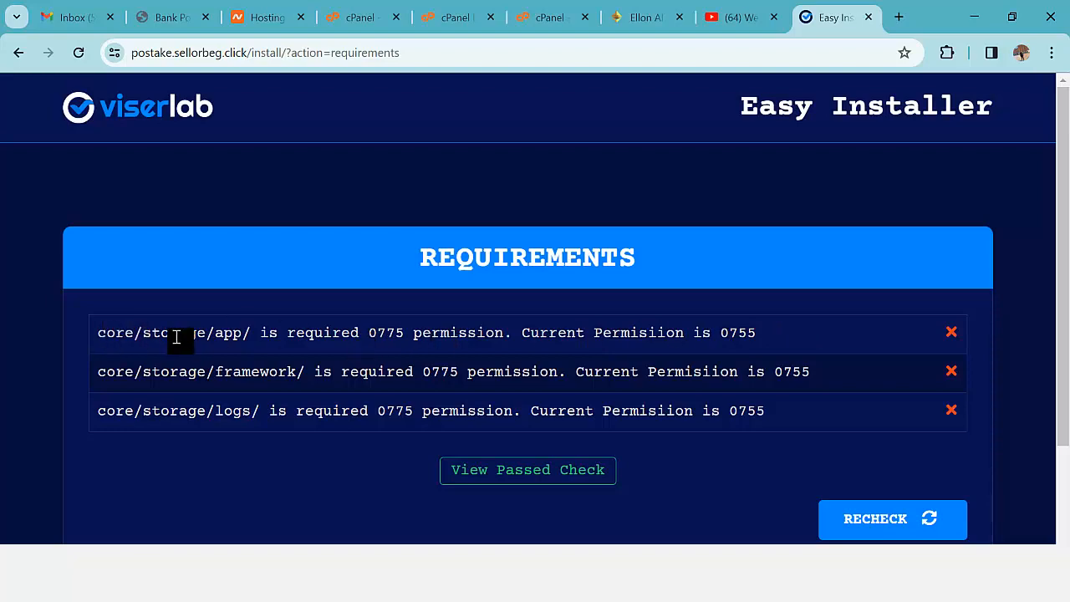
- Give storage's app, framework and logs folders 0775 permissions, then return to the installer
{"action": "left_click", "coordinate": [442, 21]}
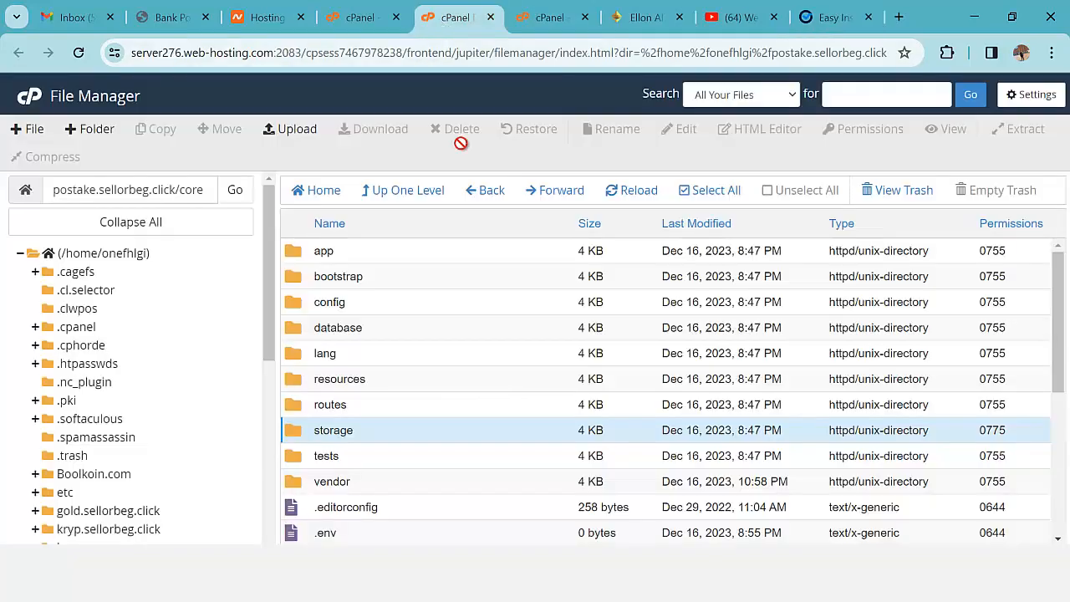
{"action": "double_click", "coordinate": [293, 433]}
{"action": "right_click", "coordinate": [300, 251]}
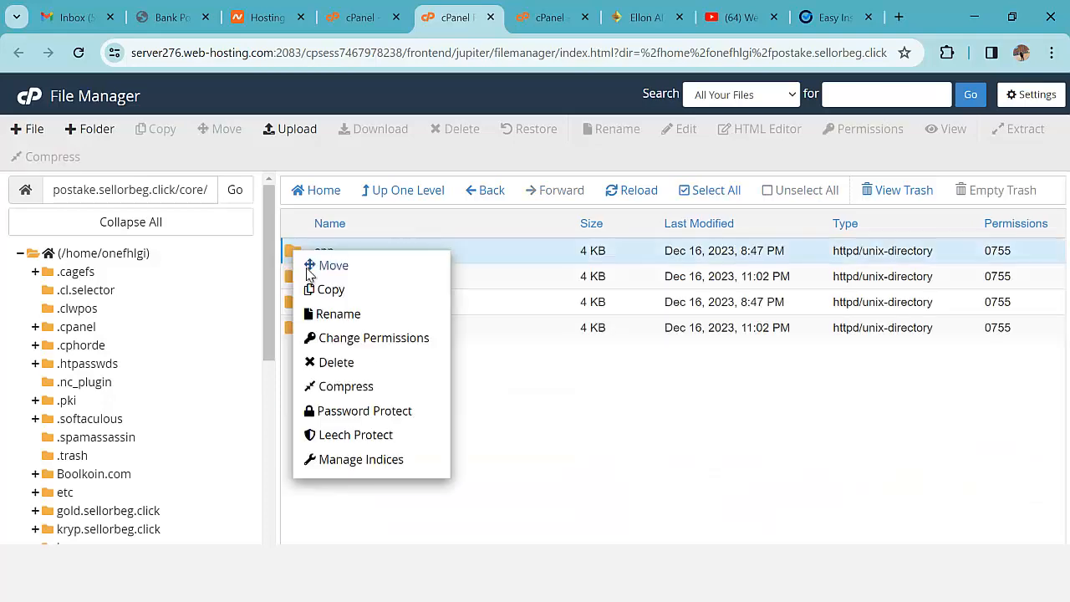
{"action": "left_click", "coordinate": [362, 339]}
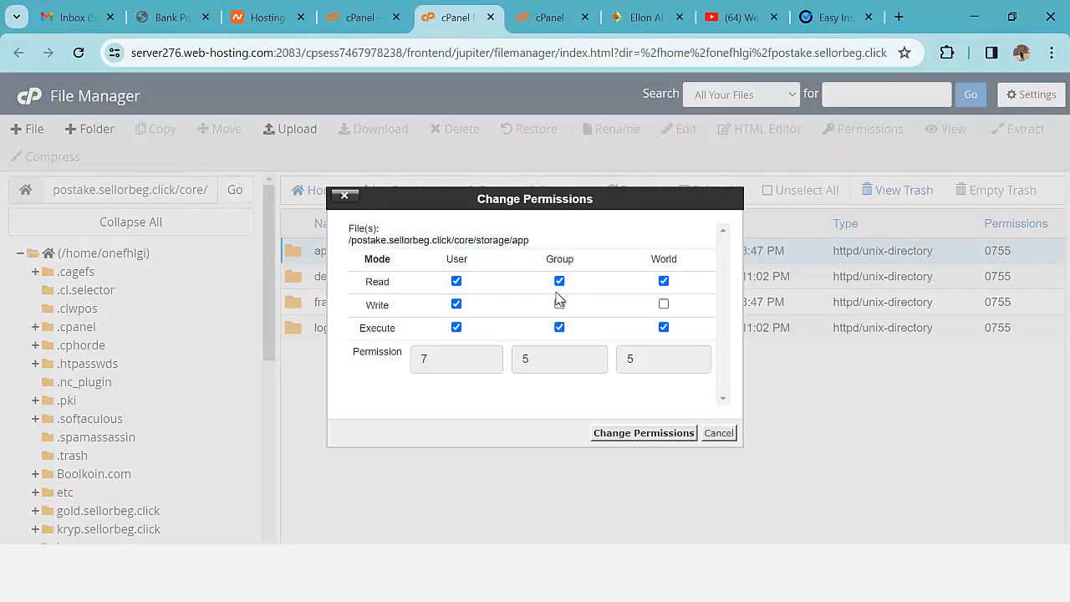
{"action": "left_click", "coordinate": [645, 434]}
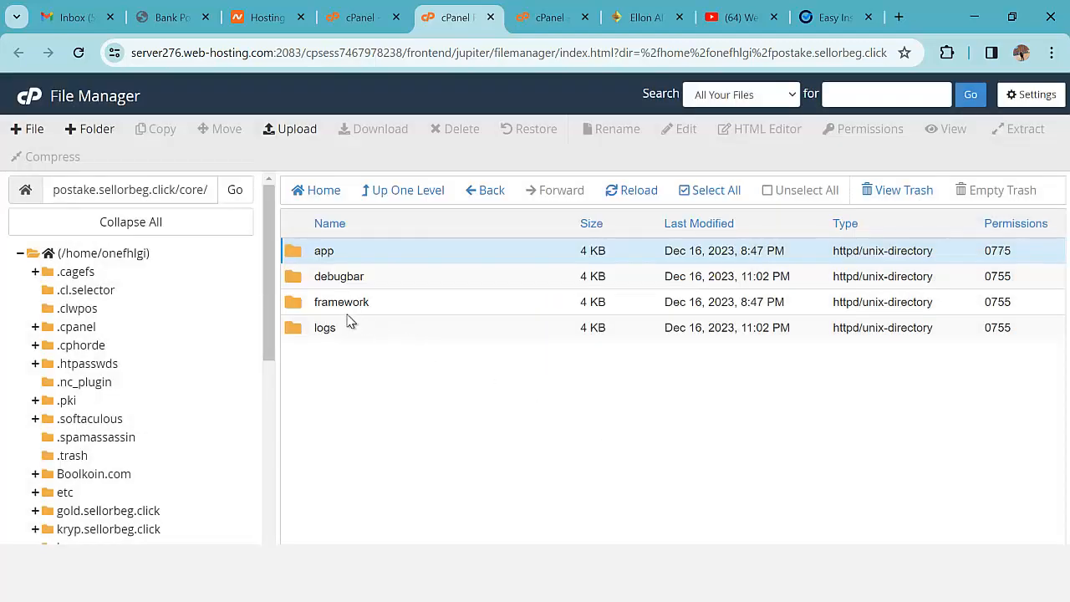
{"action": "right_click", "coordinate": [293, 309]}
{"action": "left_click", "coordinate": [356, 391]}
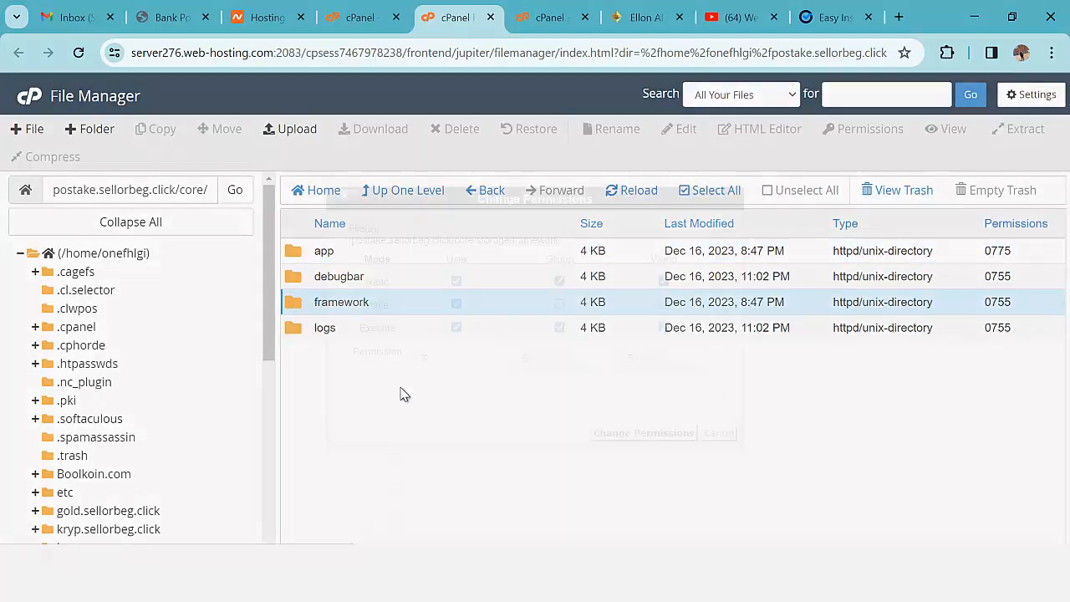
{"action": "left_click", "coordinate": [627, 433]}
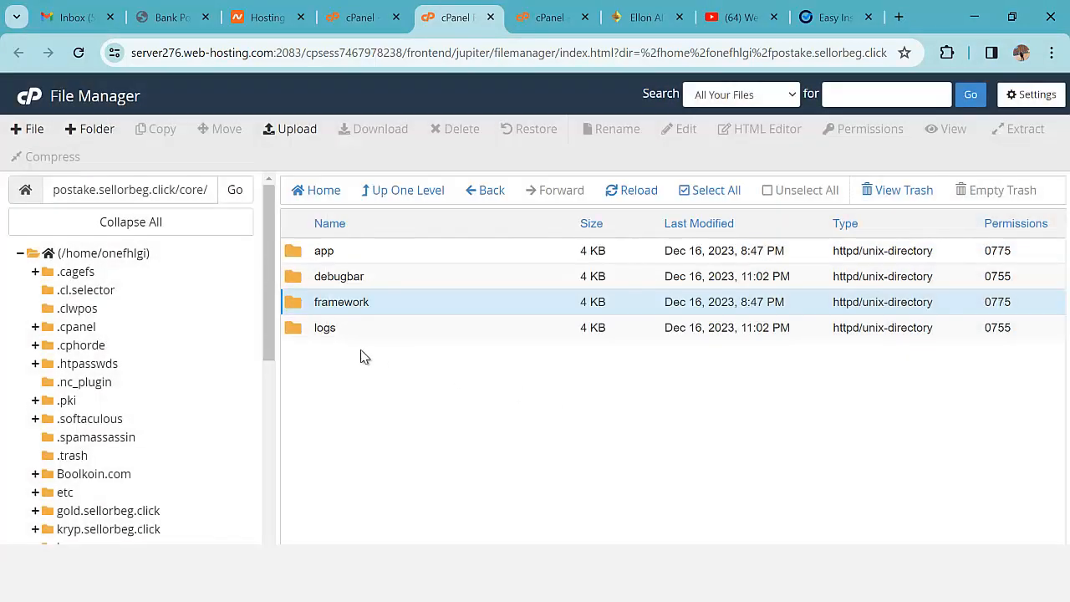
{"action": "right_click", "coordinate": [282, 336]}
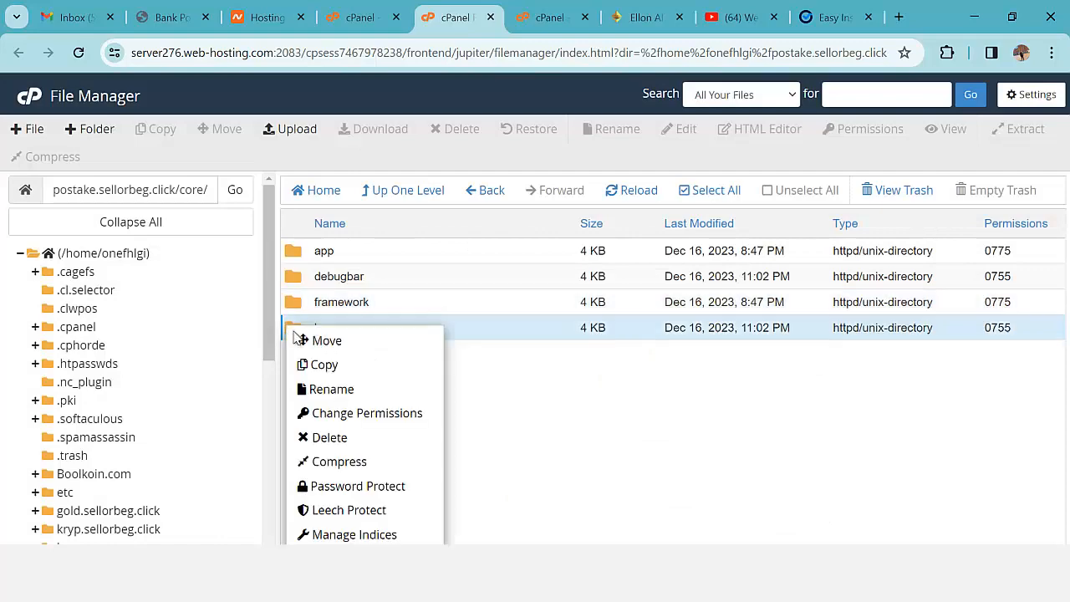
{"action": "left_click", "coordinate": [351, 412]}
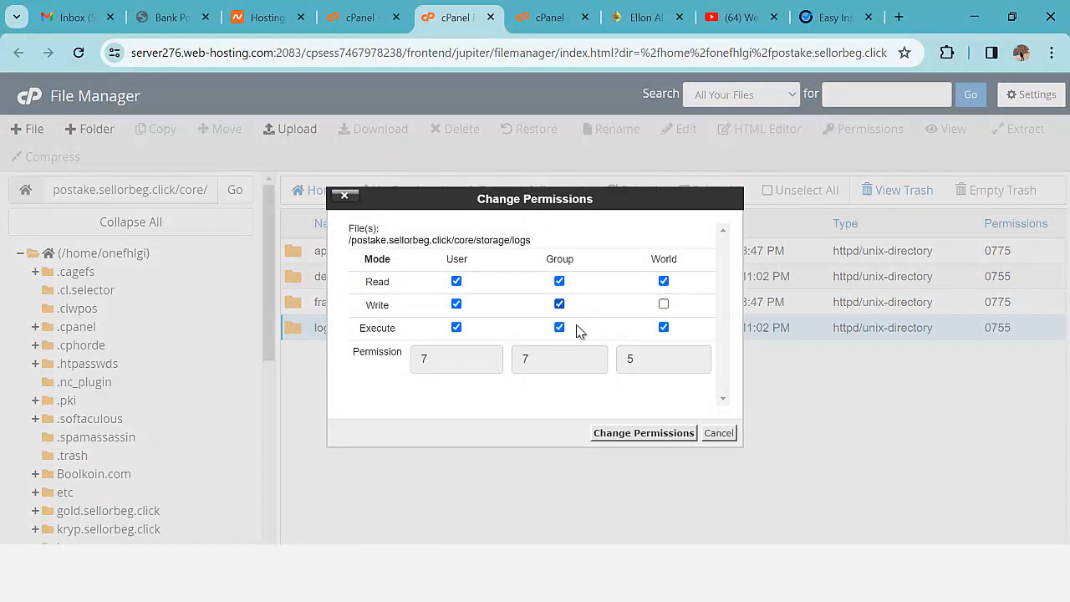
{"action": "left_click", "coordinate": [615, 433]}
{"action": "left_click", "coordinate": [832, 17]}
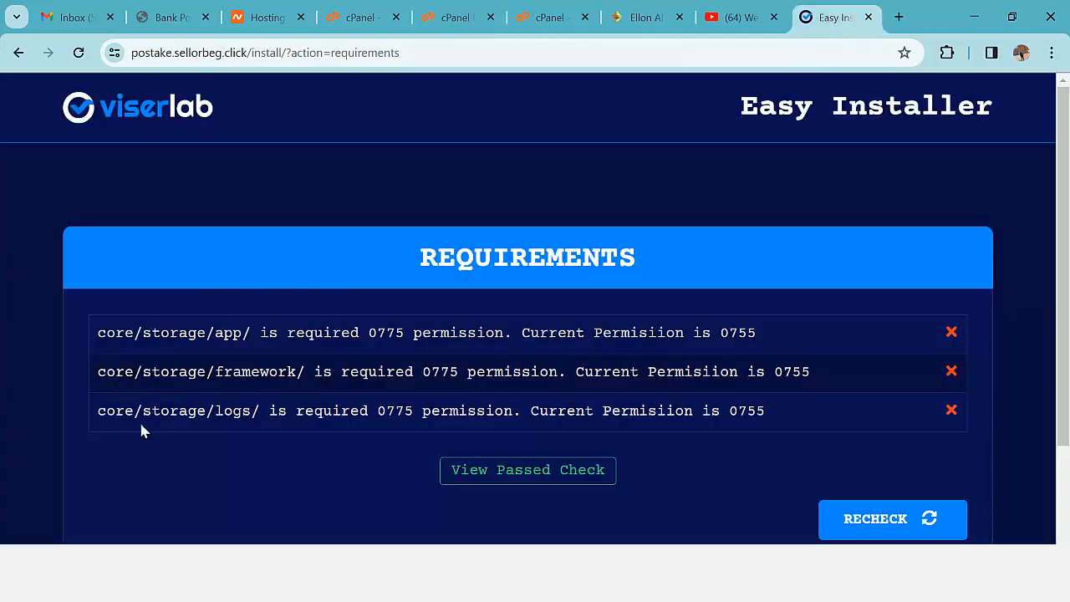
- Recheck the now-passing requirements and advance to the Information form's Database Details fields
{"action": "left_click", "coordinate": [875, 519]}
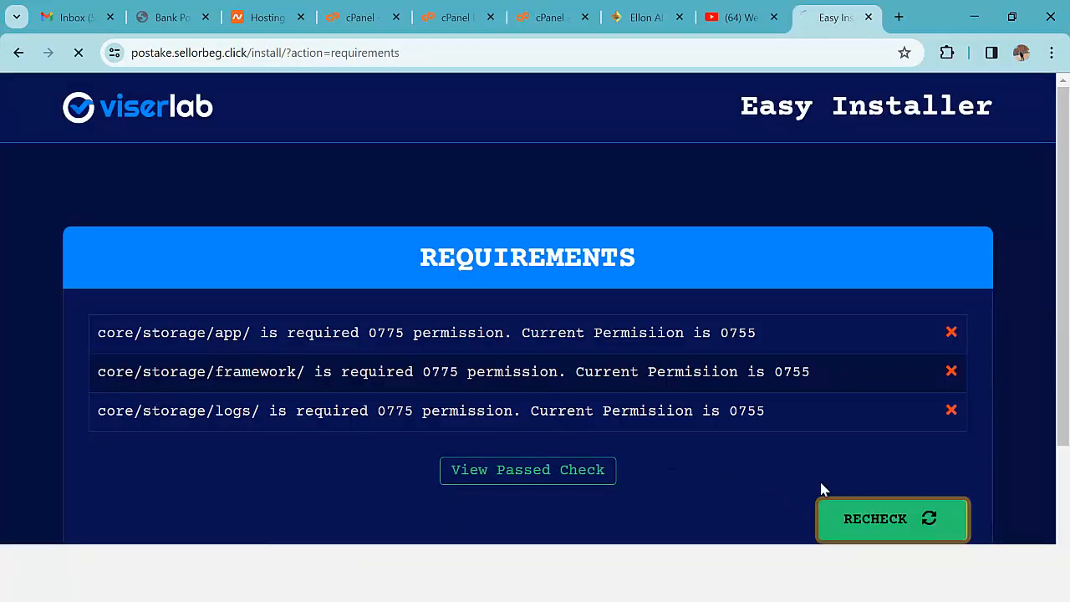
{"action": "scroll", "coordinate": [504, 376], "scroll_direction": "down", "scroll_amount": 2}
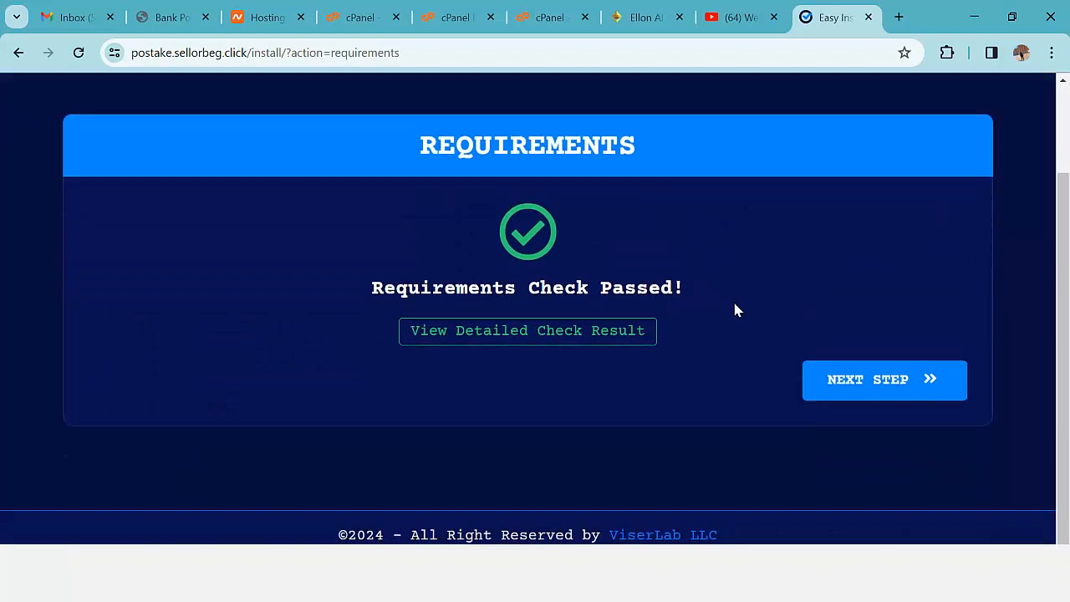
{"action": "scroll", "coordinate": [552, 276], "scroll_direction": "up", "scroll_amount": 2}
{"action": "scroll", "coordinate": [867, 343], "scroll_direction": "down", "scroll_amount": 1}
{"action": "scroll", "coordinate": [444, 270], "scroll_direction": "up", "scroll_amount": 1}
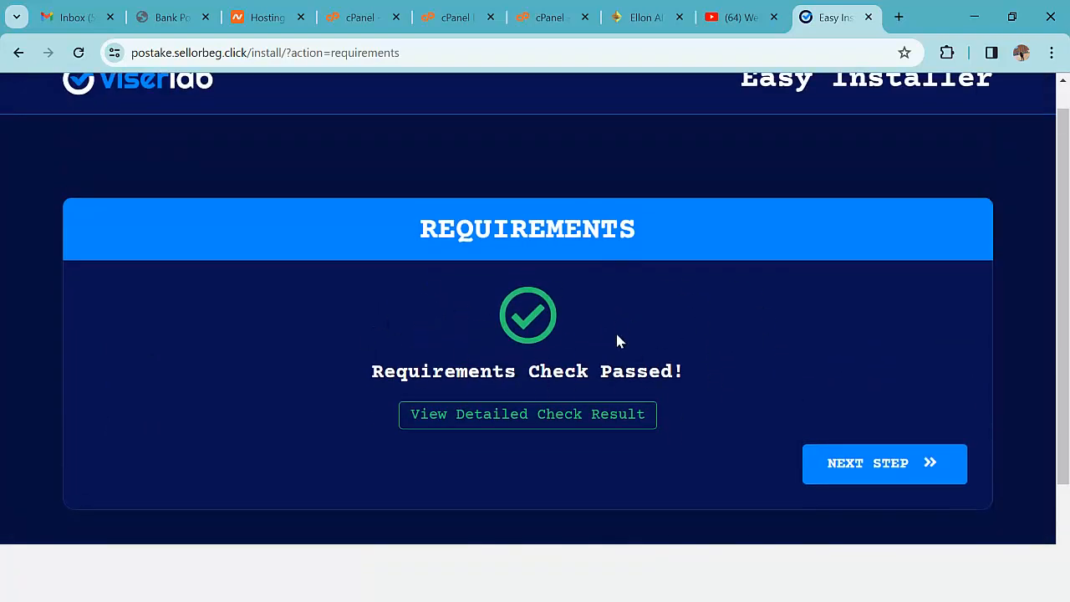
{"action": "scroll", "coordinate": [686, 327], "scroll_direction": "down", "scroll_amount": 1}
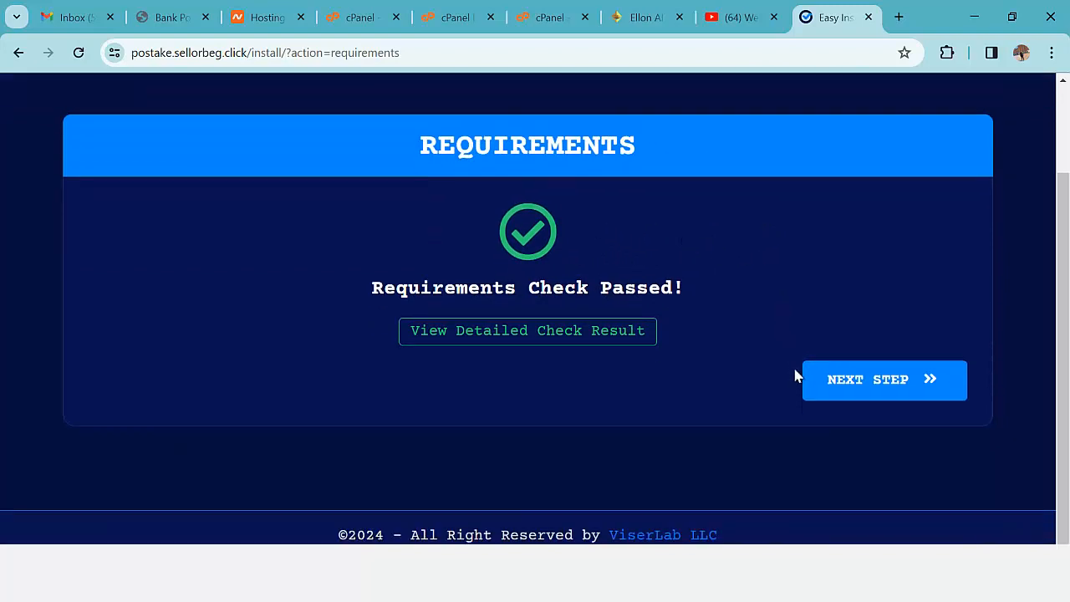
{"action": "left_click", "coordinate": [877, 387]}
{"action": "scroll", "coordinate": [652, 338], "scroll_direction": "down", "scroll_amount": 2}
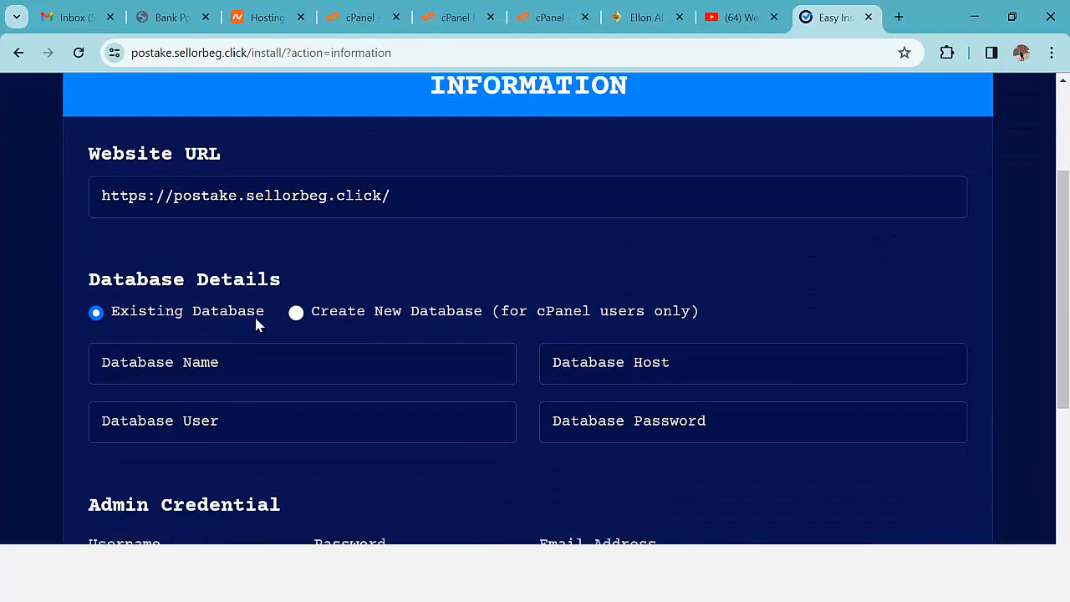
{"action": "scroll", "coordinate": [244, 310], "scroll_direction": "down", "scroll_amount": 1}
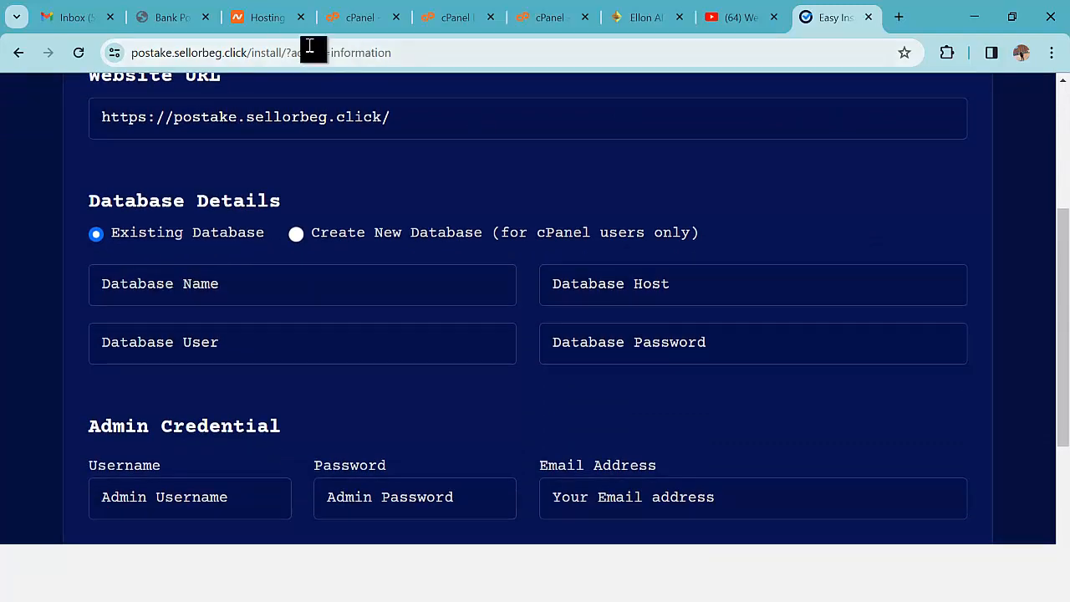
{"action": "left_click", "coordinate": [355, 17]}
- Find the MySQL Database Wizard by searching 'data' and create the poodb database
{"action": "left_click_drag", "start_coordinate": [701, 108], "coordinate": [610, 110]}
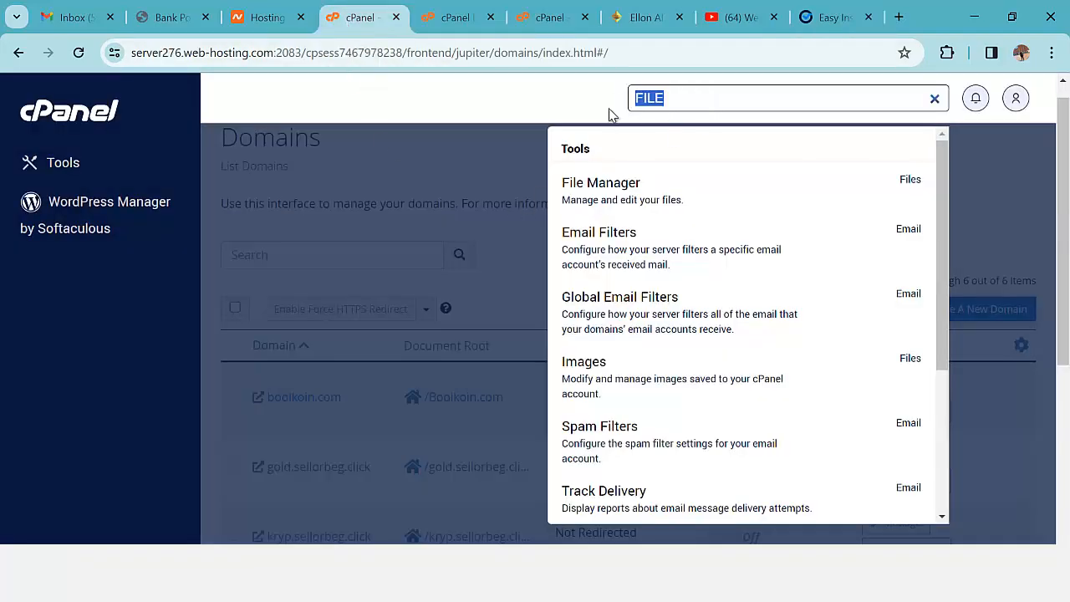
{"action": "type", "text": "data"}
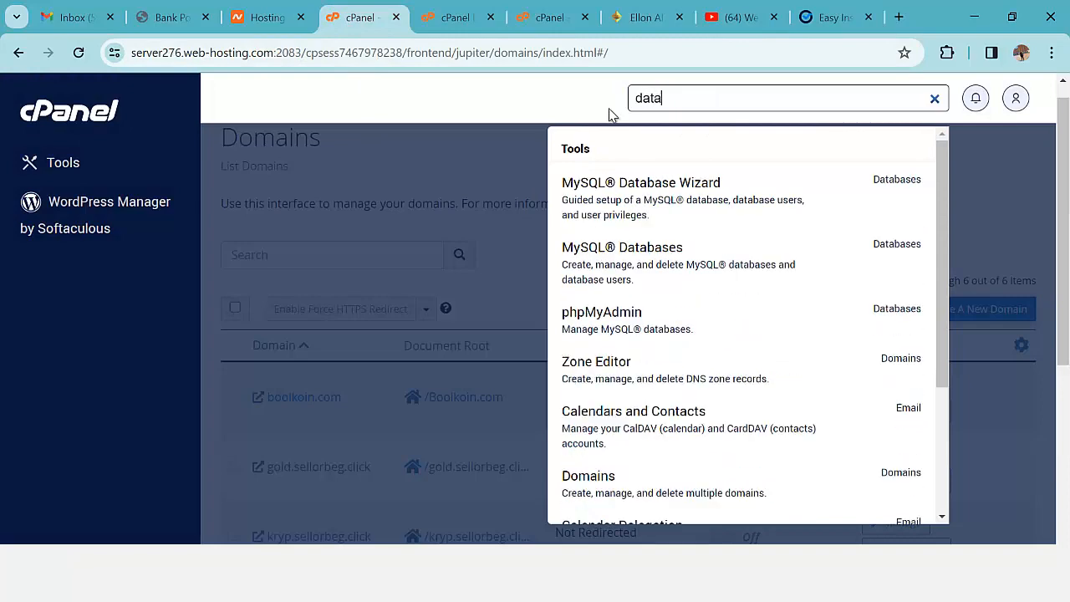
{"action": "left_click", "coordinate": [639, 191]}
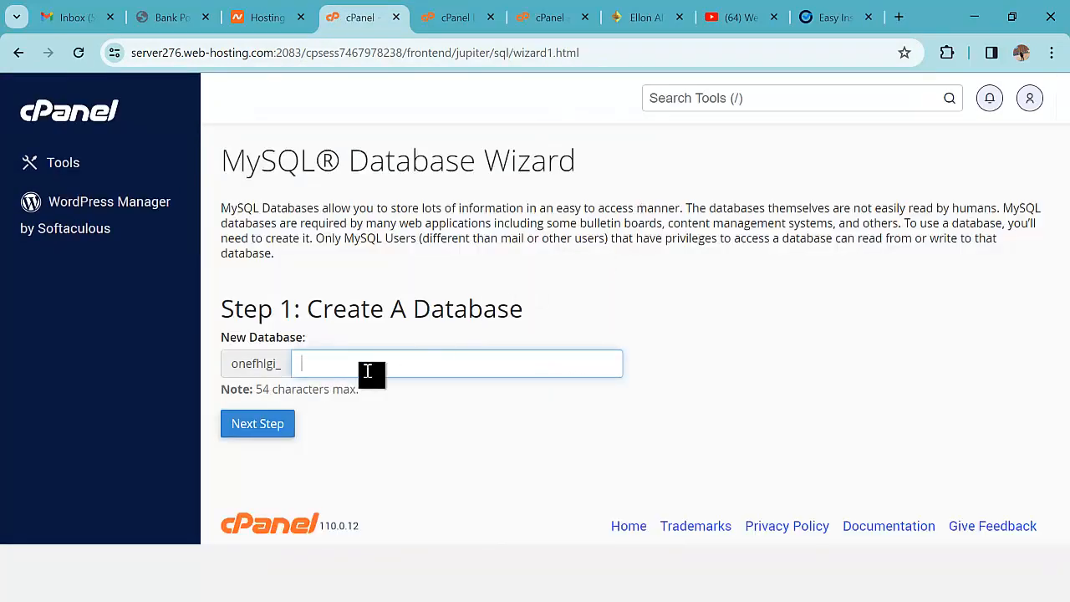
{"action": "left_click", "coordinate": [368, 371]}
{"action": "type", "text": "poodb"}
{"action": "left_click", "coordinate": [272, 430]}
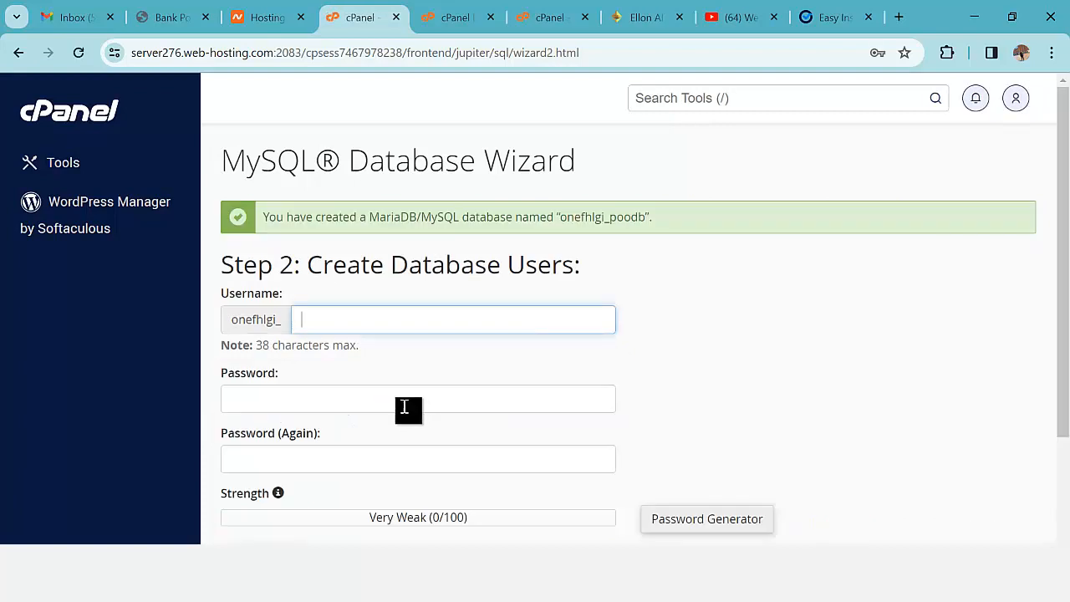
- Enter username pooluse, generate a strong password, and save a copy in Notepad
{"action": "left_click", "coordinate": [384, 322]}
{"action": "type", "text": "pooluse"}
{"action": "left_click", "coordinate": [716, 512]}
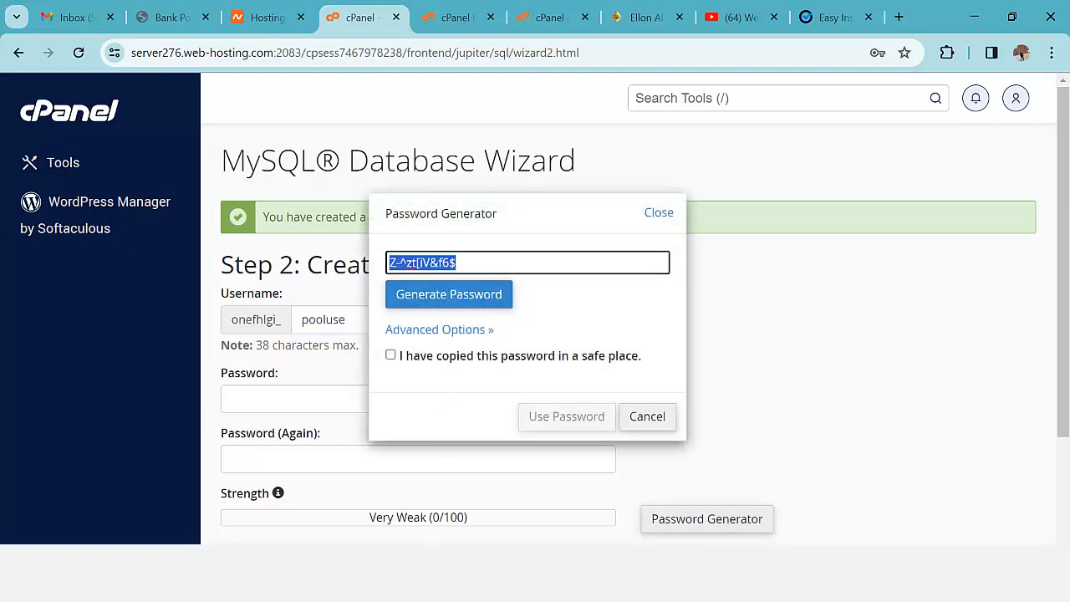
{"action": "key", "text": "super"}
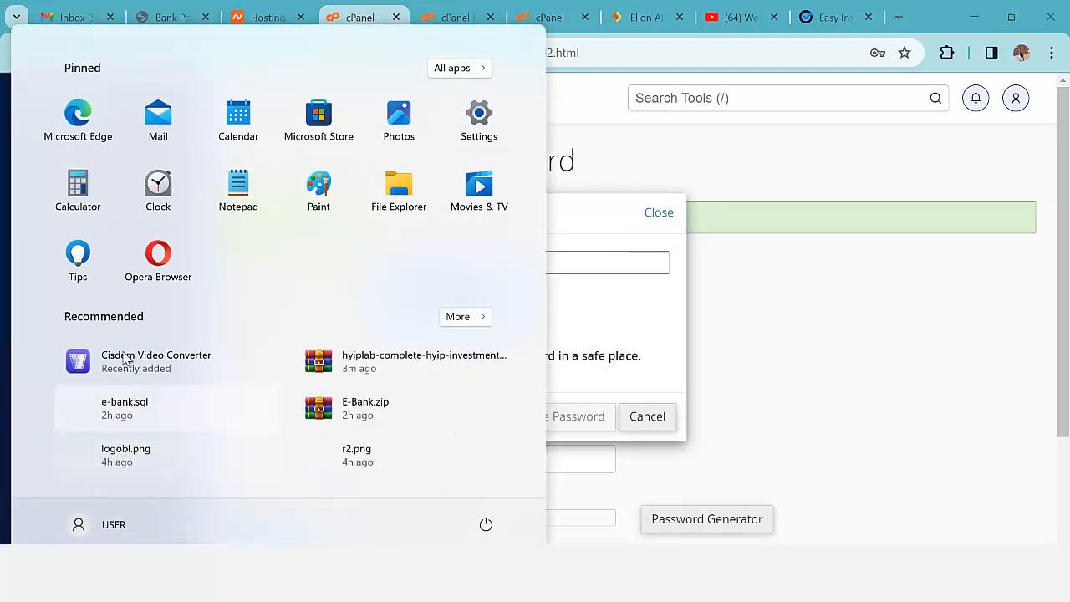
{"action": "left_click", "coordinate": [239, 199]}
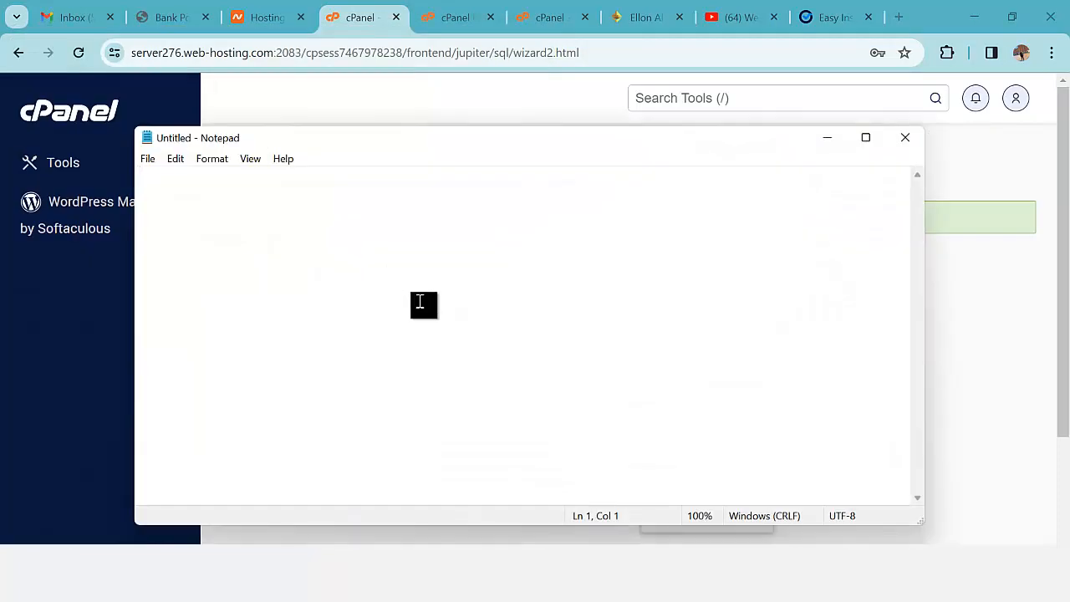
{"action": "key", "text": "ctrl+v"}
{"action": "left_click", "coordinate": [827, 138]}
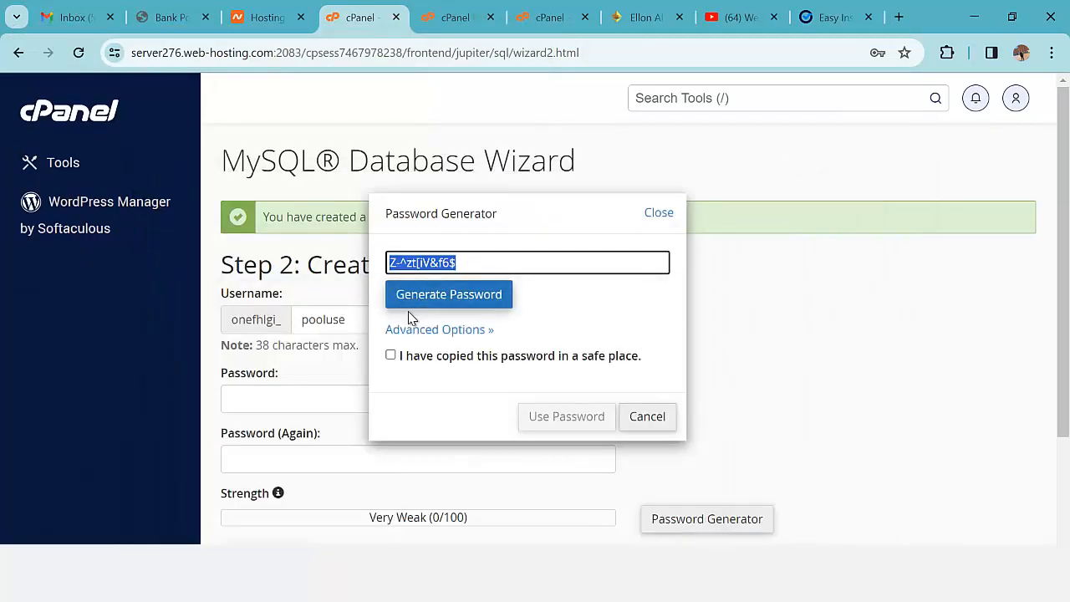
- Confirm the password is saved and apply it as pooluse's Very Strong (100/100) password
{"action": "left_click", "coordinate": [393, 357]}
{"action": "left_click", "coordinate": [540, 417]}
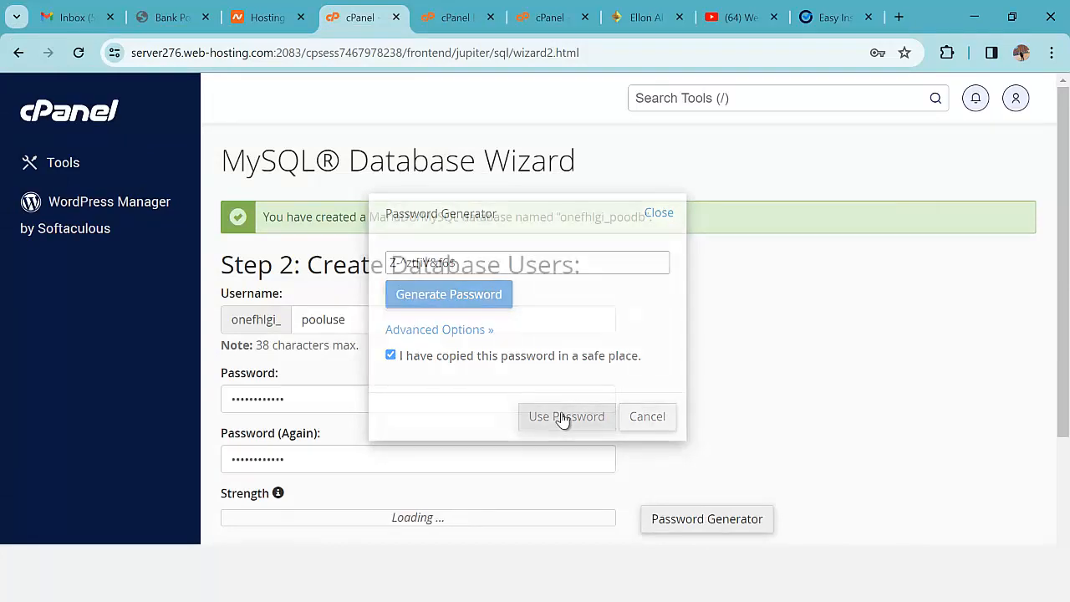
{"action": "scroll", "coordinate": [409, 376], "scroll_direction": "down", "scroll_amount": 1}
{"action": "scroll", "coordinate": [370, 377], "scroll_direction": "down", "scroll_amount": 1}
{"action": "scroll", "coordinate": [351, 377], "scroll_direction": "up", "scroll_amount": 2}
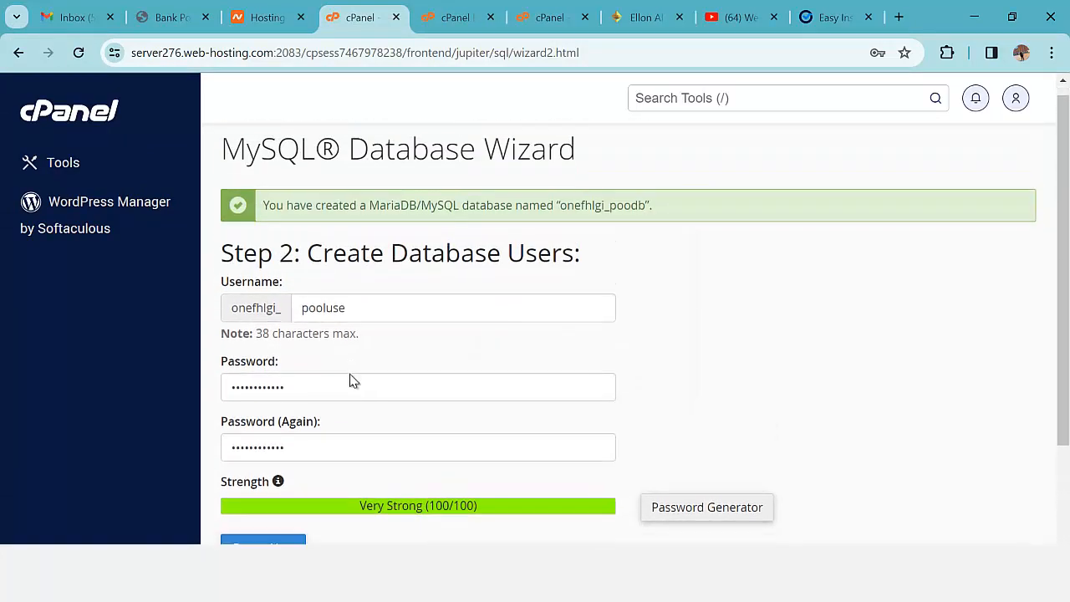
- Create the pooluse user and note onefhlgi_pooluse and onefhlgi_poodb in Notepad
{"action": "scroll", "coordinate": [263, 413], "scroll_direction": "down", "scroll_amount": 2}
{"action": "left_click", "coordinate": [286, 405]}
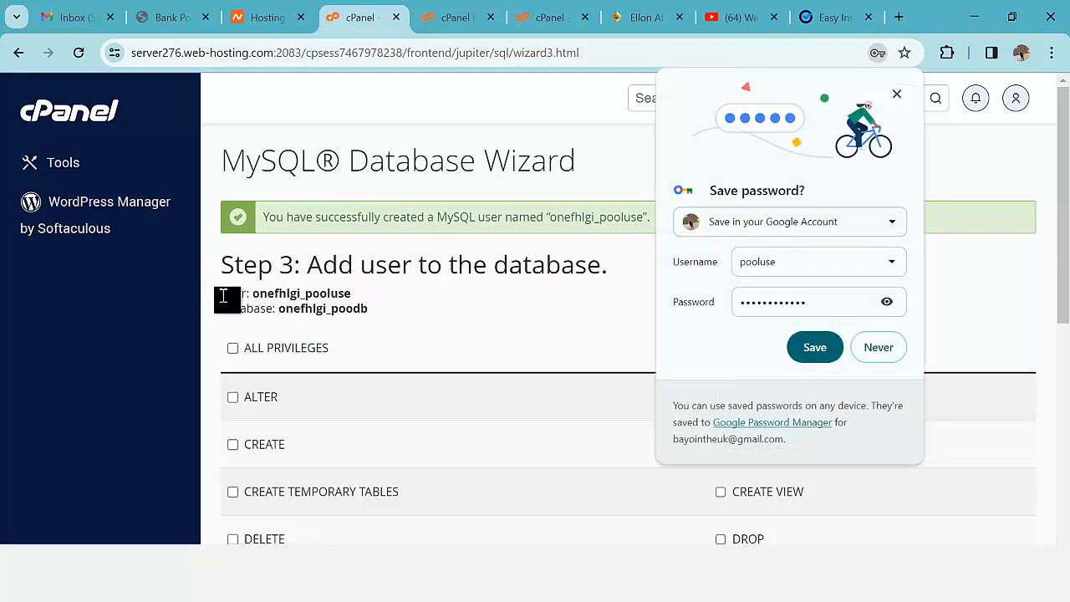
{"action": "left_click_drag", "start_coordinate": [223, 296], "coordinate": [366, 310]}
{"action": "key", "text": "ctrl+c"}
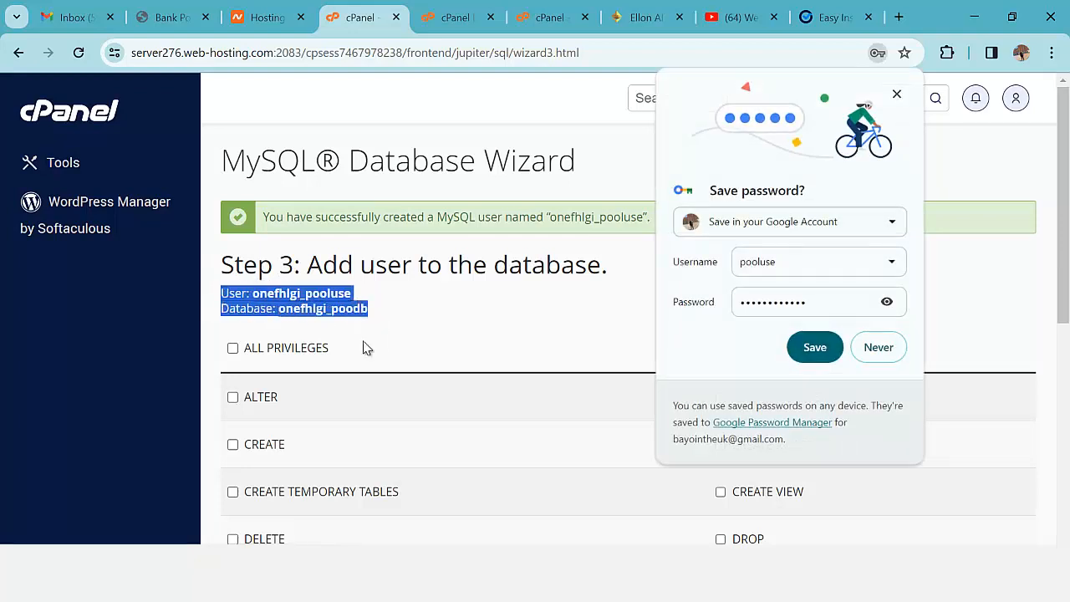
{"action": "left_click", "coordinate": [349, 586]}
{"action": "left_click", "coordinate": [427, 524]}
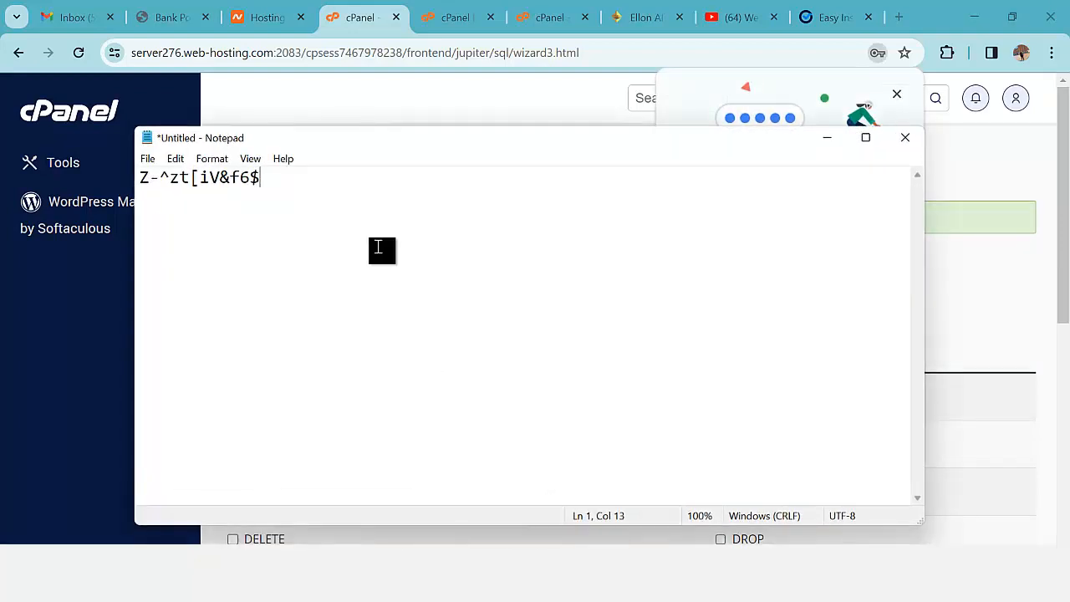
{"action": "key", "text": "ctrl+v"}
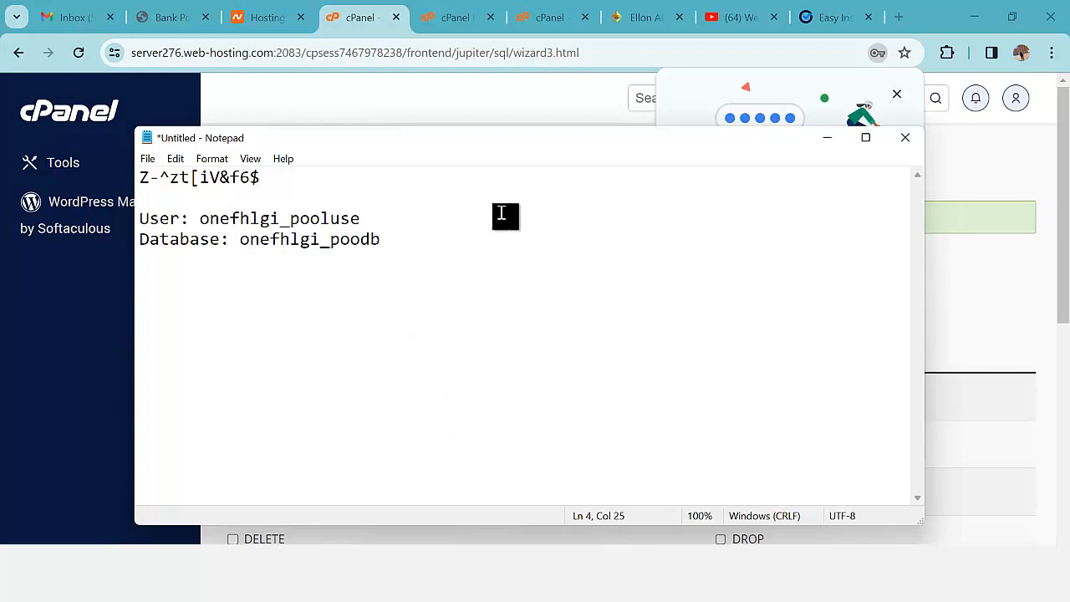
{"action": "left_click", "coordinate": [828, 137]}
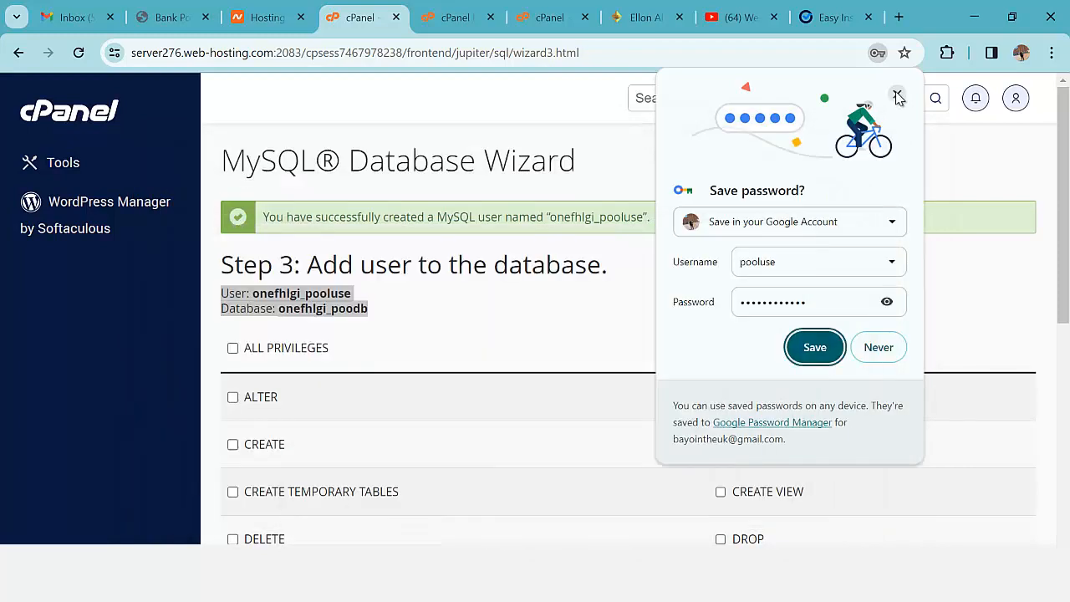
- Dismiss the browser's save-password prompt and grant the user ALL PRIVILEGES on poodb
{"action": "left_click", "coordinate": [896, 94]}
{"action": "left_click", "coordinate": [234, 348]}
{"action": "scroll", "coordinate": [267, 384], "scroll_direction": "down", "scroll_amount": 3}
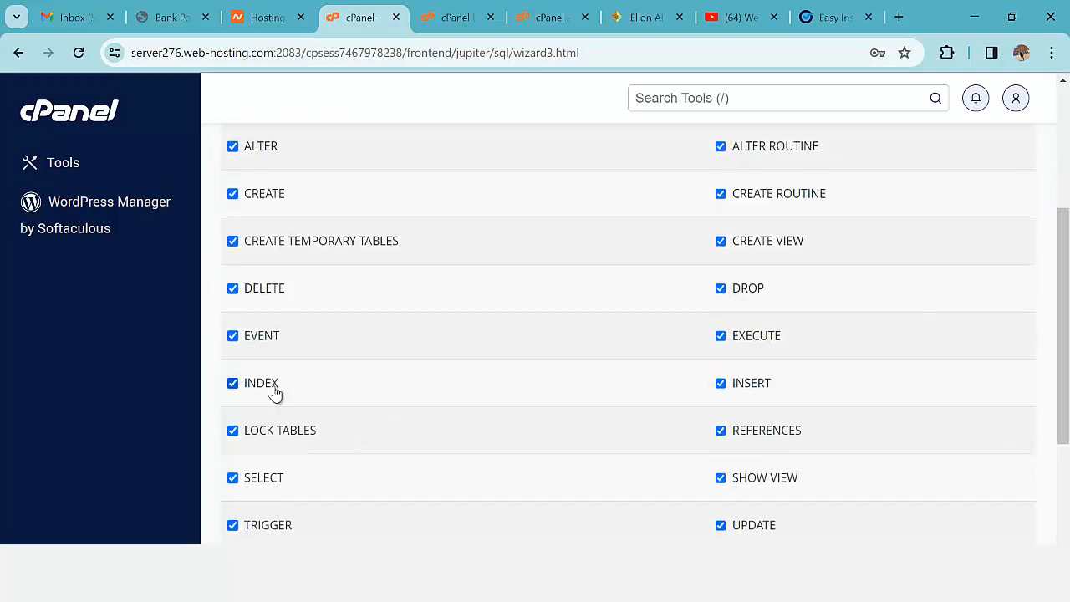
{"action": "scroll", "coordinate": [280, 462], "scroll_direction": "down", "scroll_amount": 3}
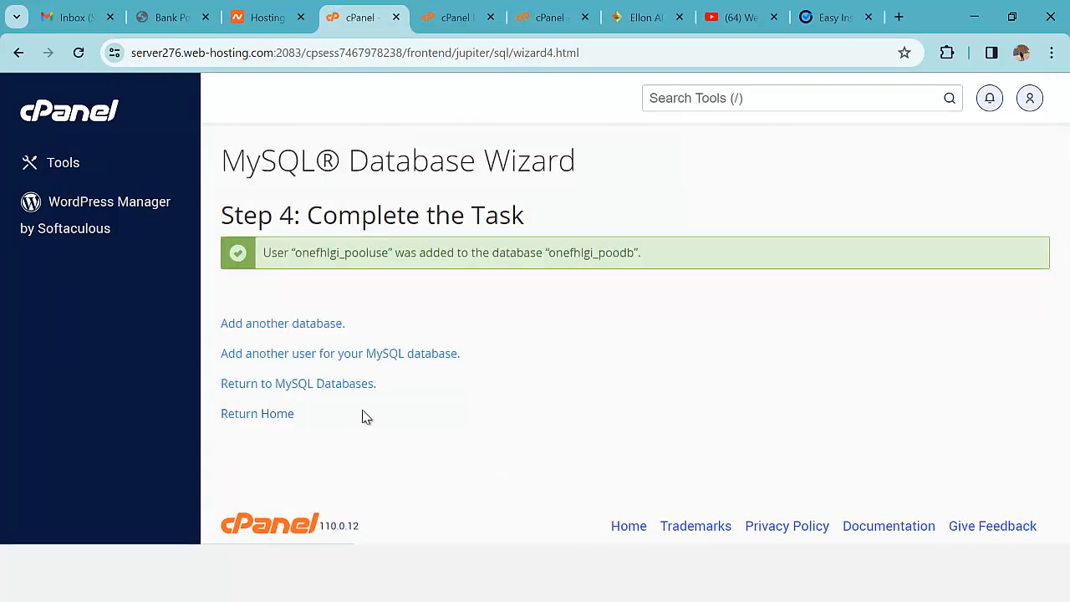
- Copy the saved password from Notepad for the installer's Database Password field
{"action": "mouse_move", "coordinate": [350, 543]}
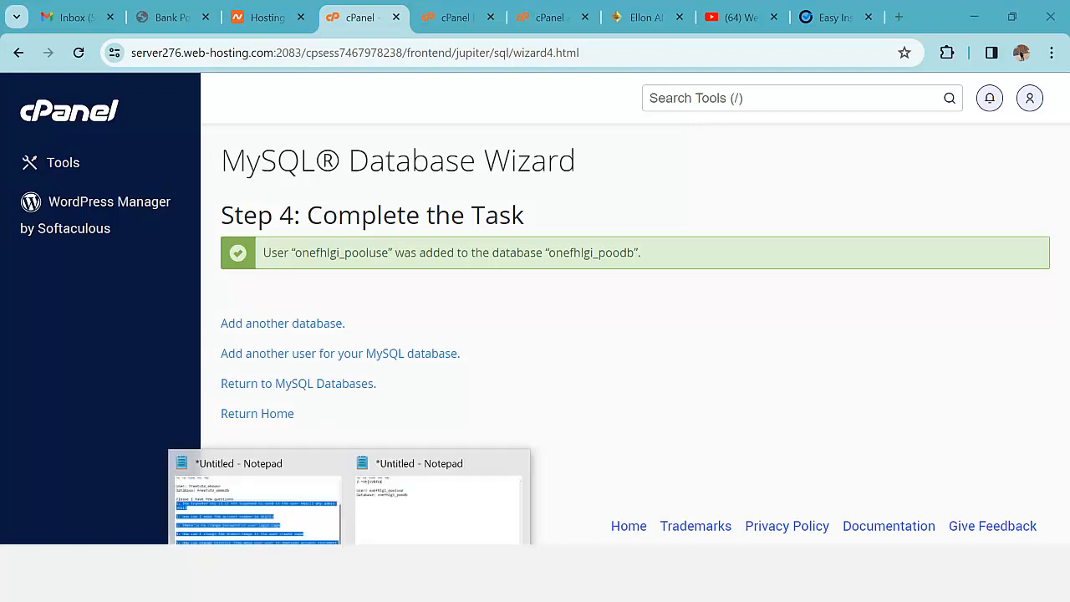
{"action": "left_click", "coordinate": [407, 523]}
{"action": "left_click_drag", "start_coordinate": [141, 177], "coordinate": [259, 181]}
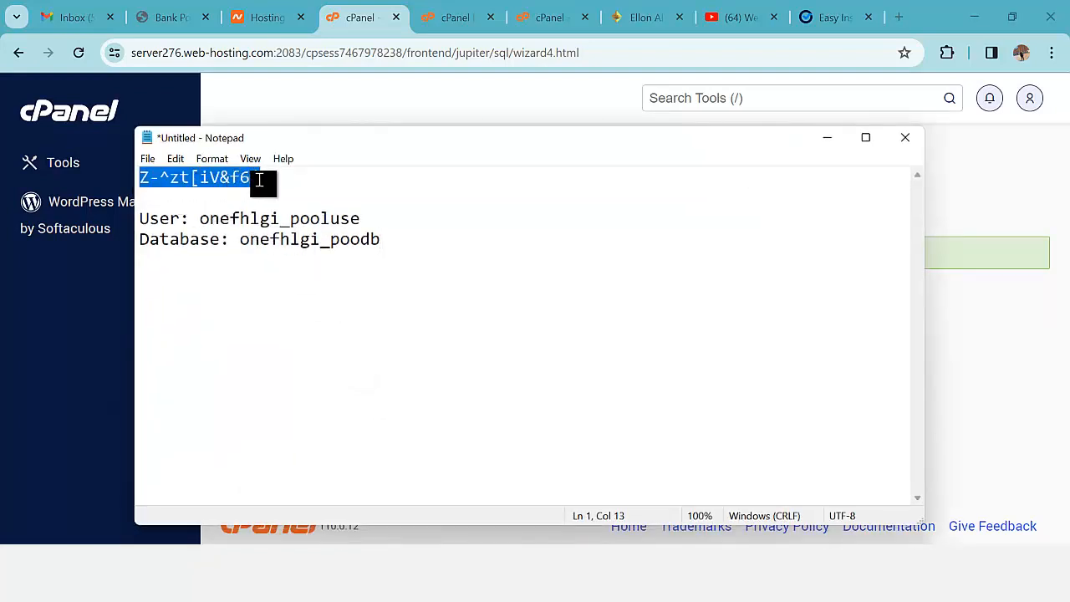
{"action": "left_click", "coordinate": [818, 23]}
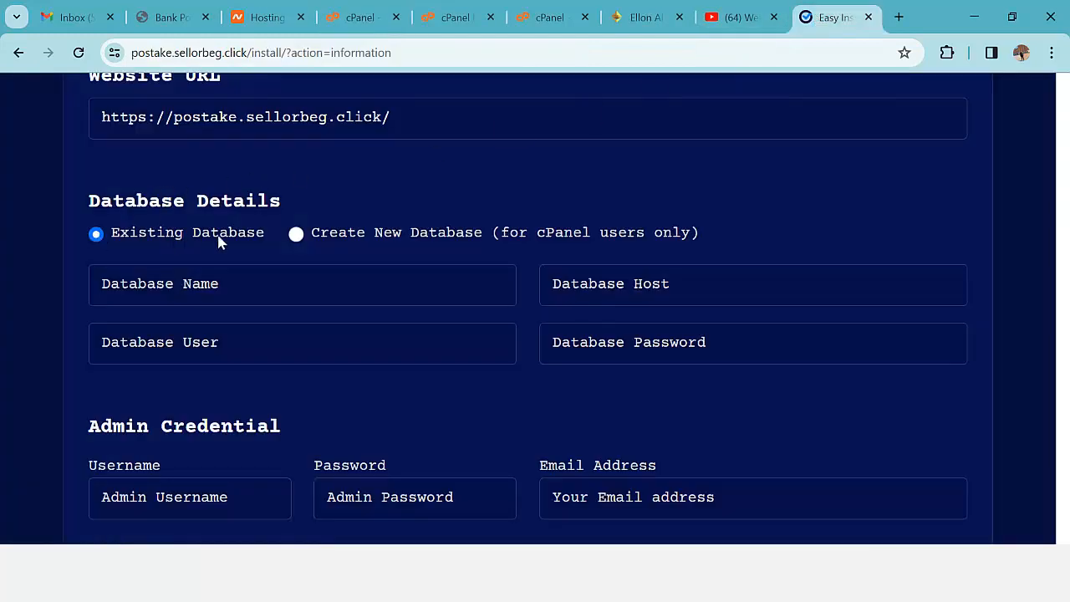
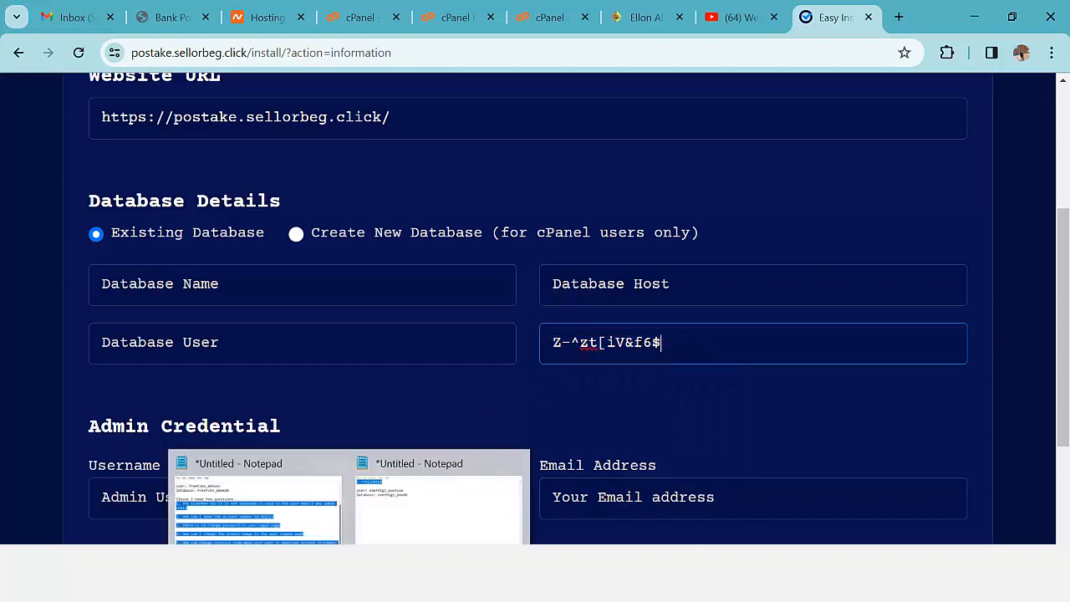
- Select the database user name in the Notepad notes, then minimize Notepad to return to the installer
{"action": "left_click", "coordinate": [442, 502]}
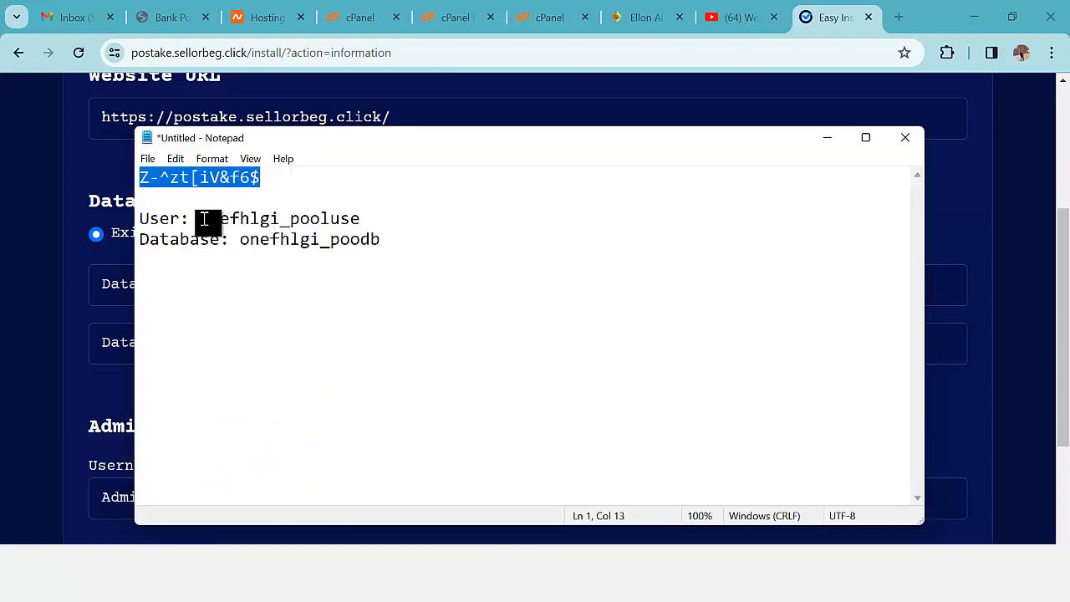
{"action": "left_click_drag", "start_coordinate": [204, 220], "coordinate": [360, 219]}
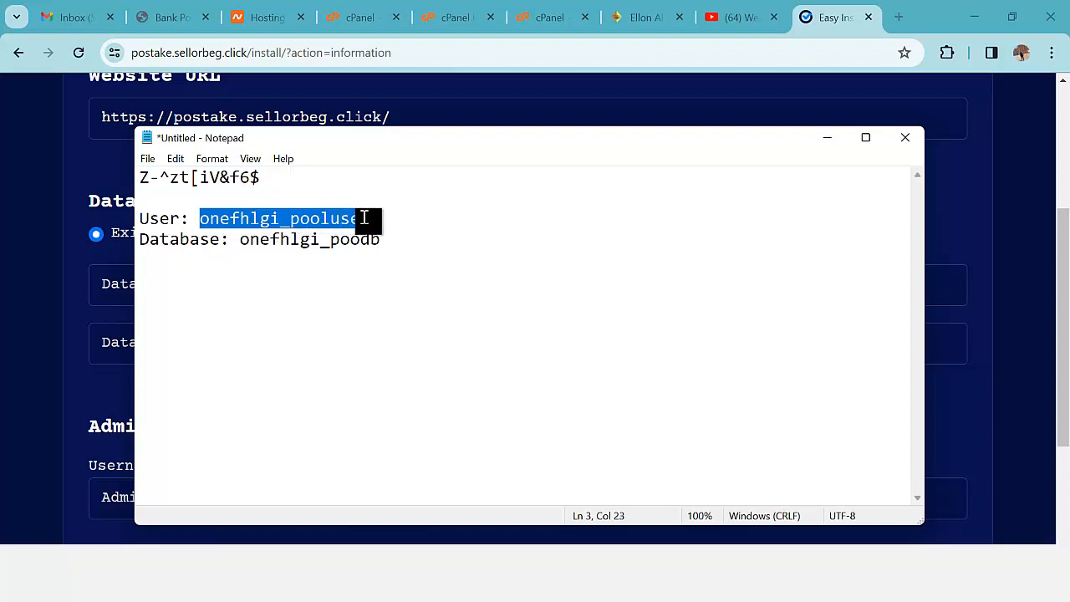
{"action": "left_click", "coordinate": [827, 139]}
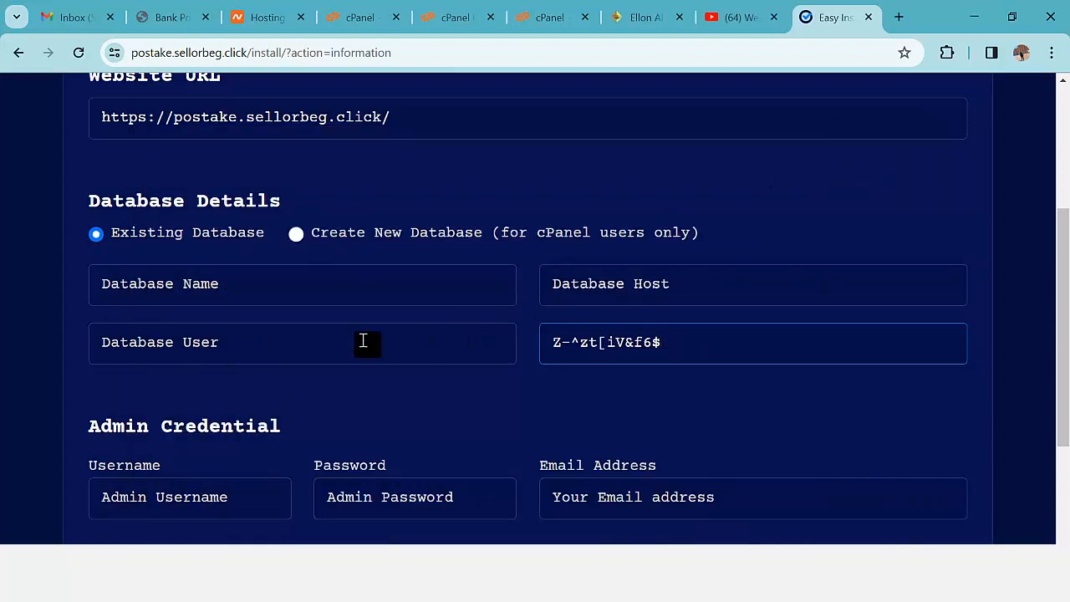
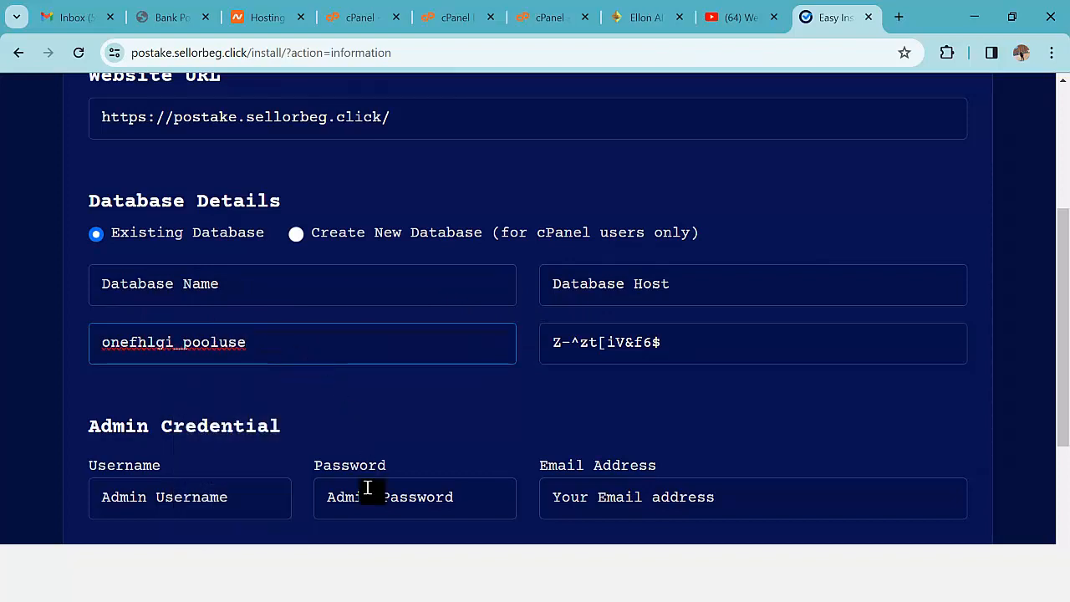
{"action": "left_click", "coordinate": [441, 502]}
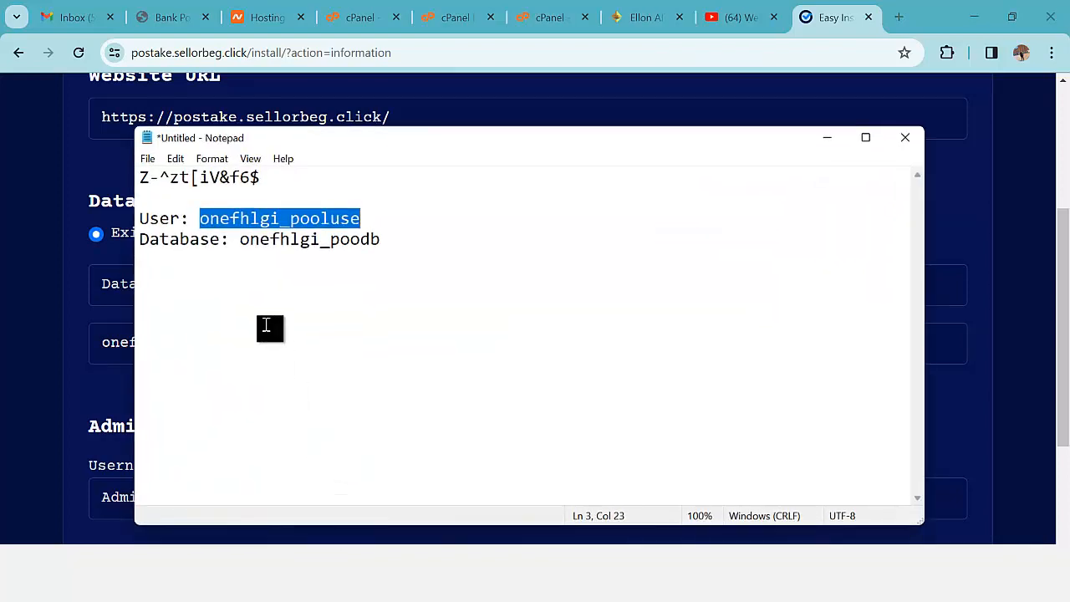
{"action": "mouse_move", "coordinate": [246, 240]}
{"action": "left_mouse_down"}
{"action": "mouse_move", "coordinate": [394, 240]}
{"action": "mouse_move", "coordinate": [242, 241]}
{"action": "mouse_move", "coordinate": [255, 241]}
{"action": "left_mouse_up"}
{"action": "left_click", "coordinate": [383, 240]}
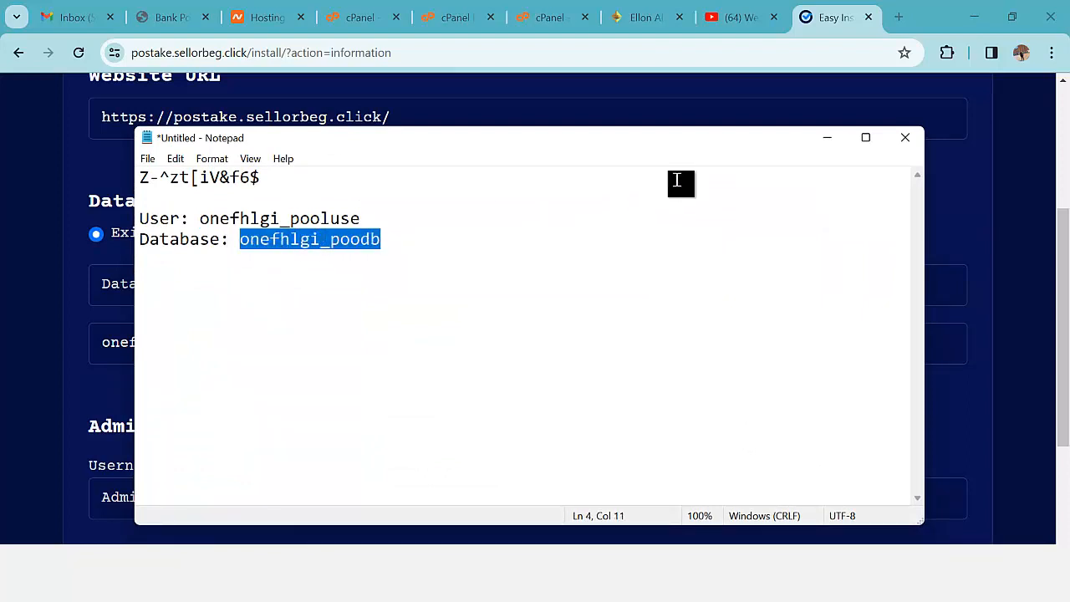
{"action": "left_click", "coordinate": [828, 138]}
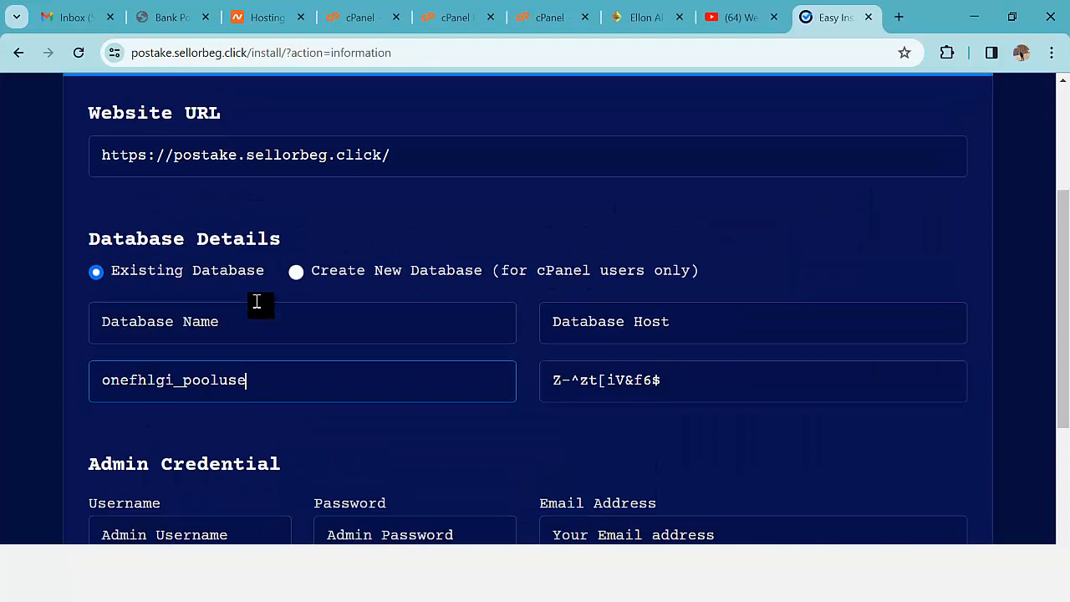
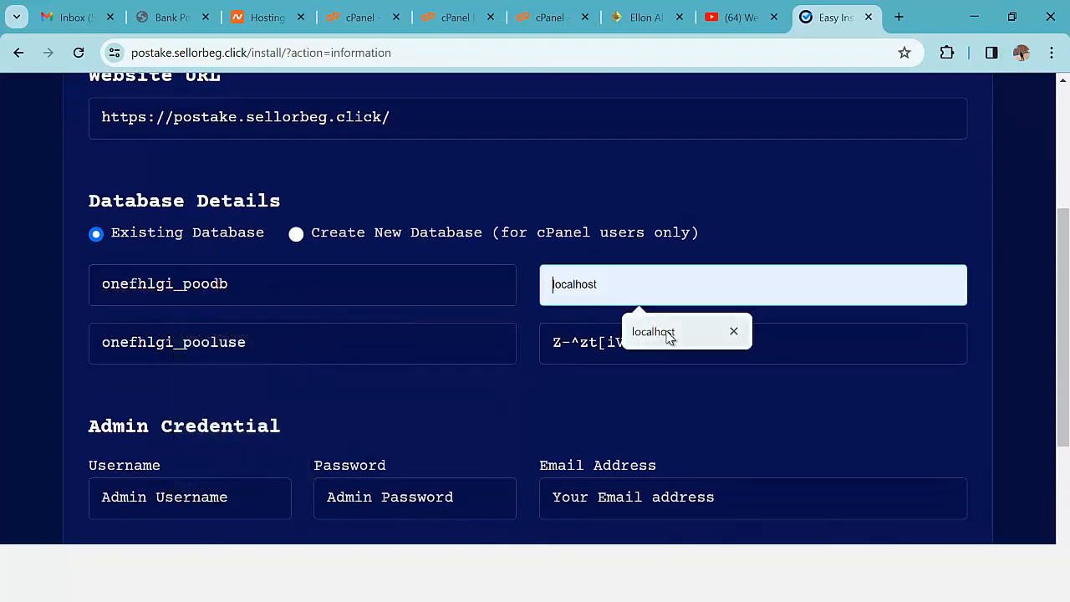
- Fill the Database Host field with 'localhost' and scroll down to the Admin Credential section
{"action": "left_click", "coordinate": [665, 331]}
{"action": "scroll", "coordinate": [510, 344], "scroll_direction": "down", "scroll_amount": 1}
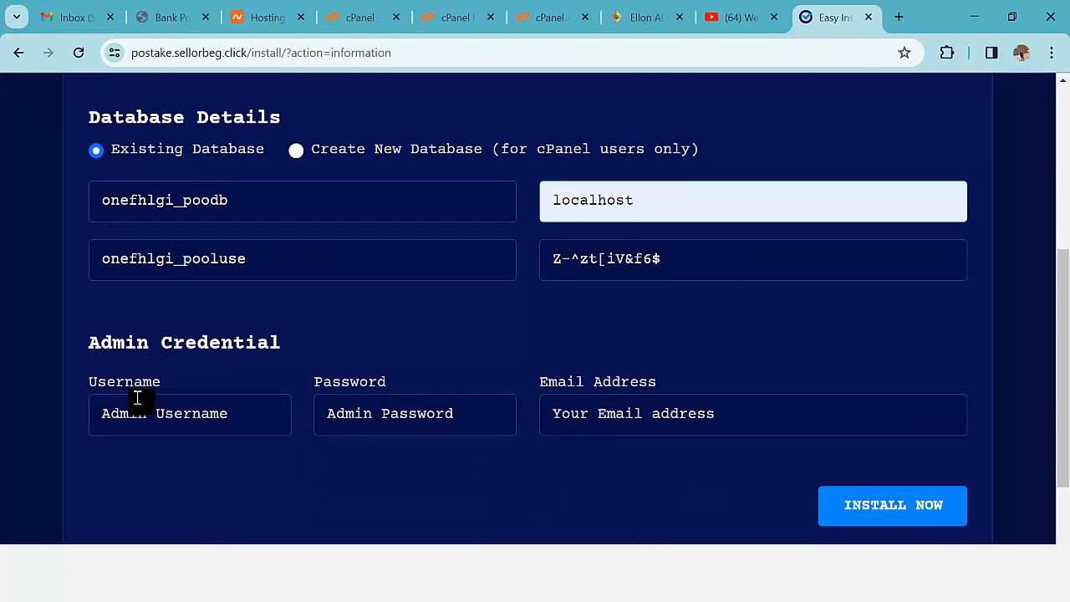
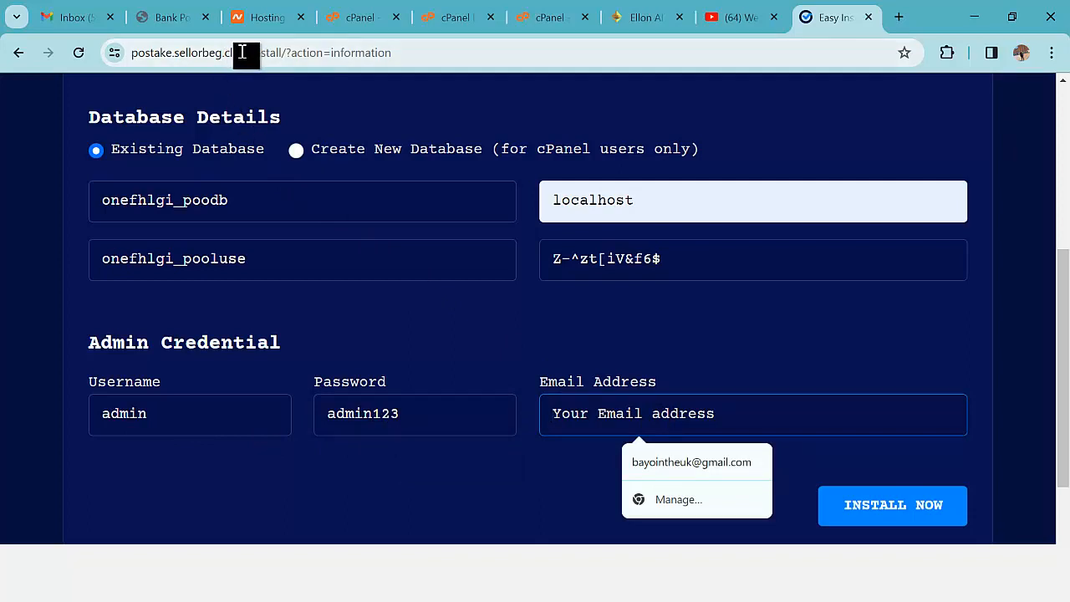
- Note the site's domain from the address bar and begin the admin email address on that domain
{"action": "left_click_drag", "start_coordinate": [242, 52], "coordinate": [178, 58]}
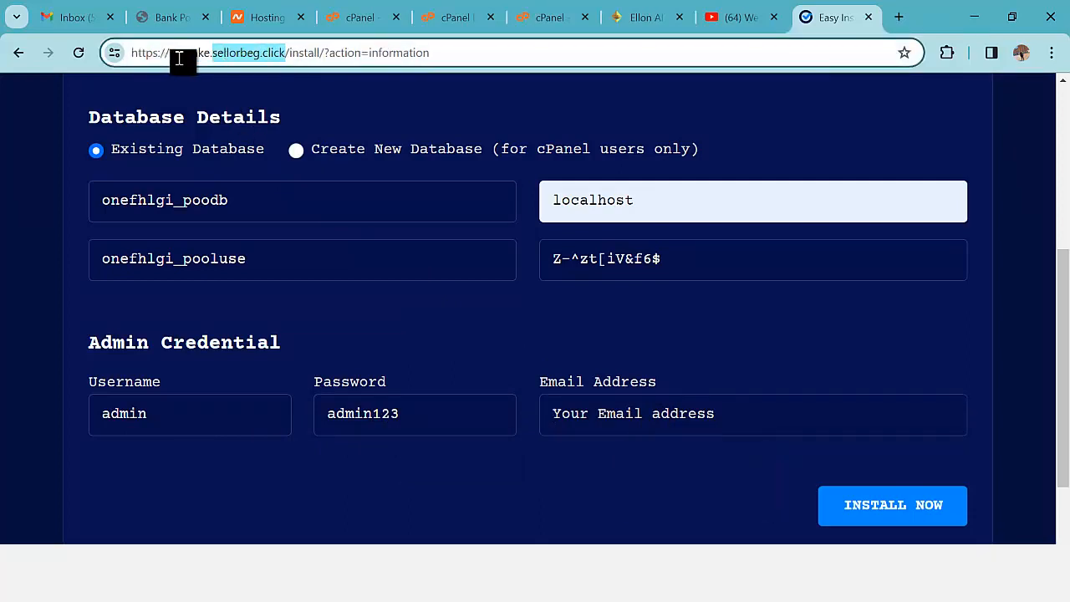
{"action": "left_click", "coordinate": [670, 422]}
{"action": "type", "text": "admi"}
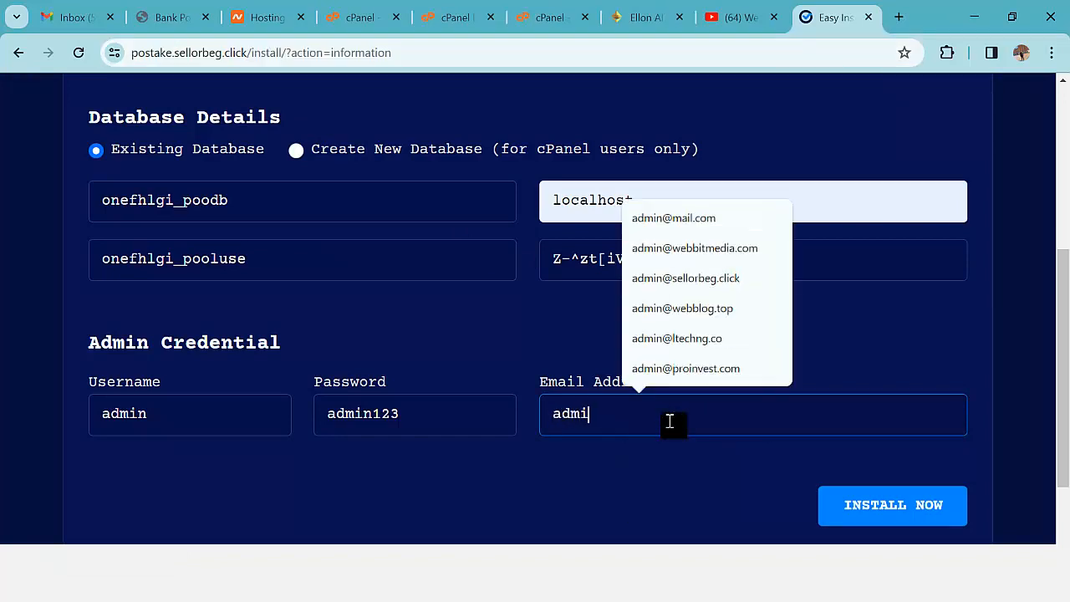
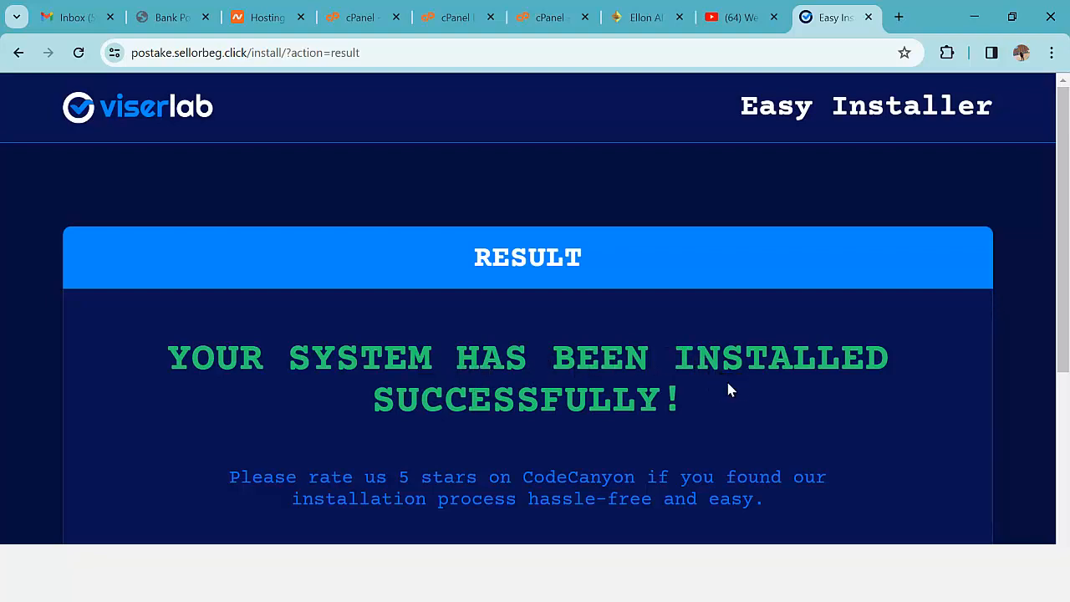
- Scroll down the installer's successful Result page
{"action": "scroll", "coordinate": [815, 394], "scroll_direction": "down", "scroll_amount": 2}
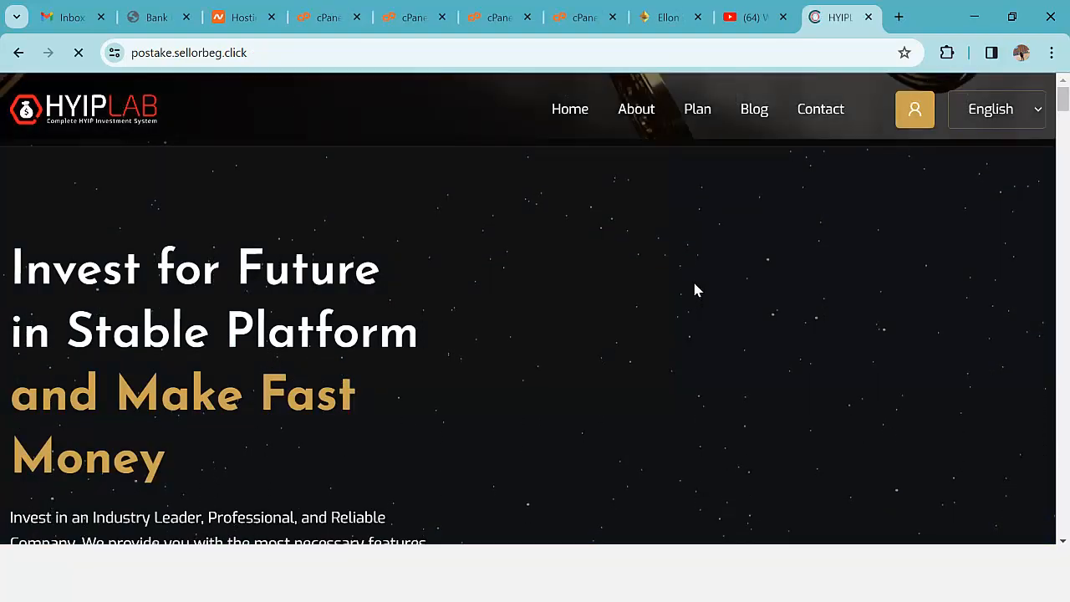
- Scroll through the homepage's plans and calculator sections and allow the cookie notice
{"action": "scroll", "coordinate": [697, 283], "scroll_direction": "down", "scroll_amount": 6}
{"action": "scroll", "coordinate": [703, 286], "scroll_direction": "down", "scroll_amount": 10}
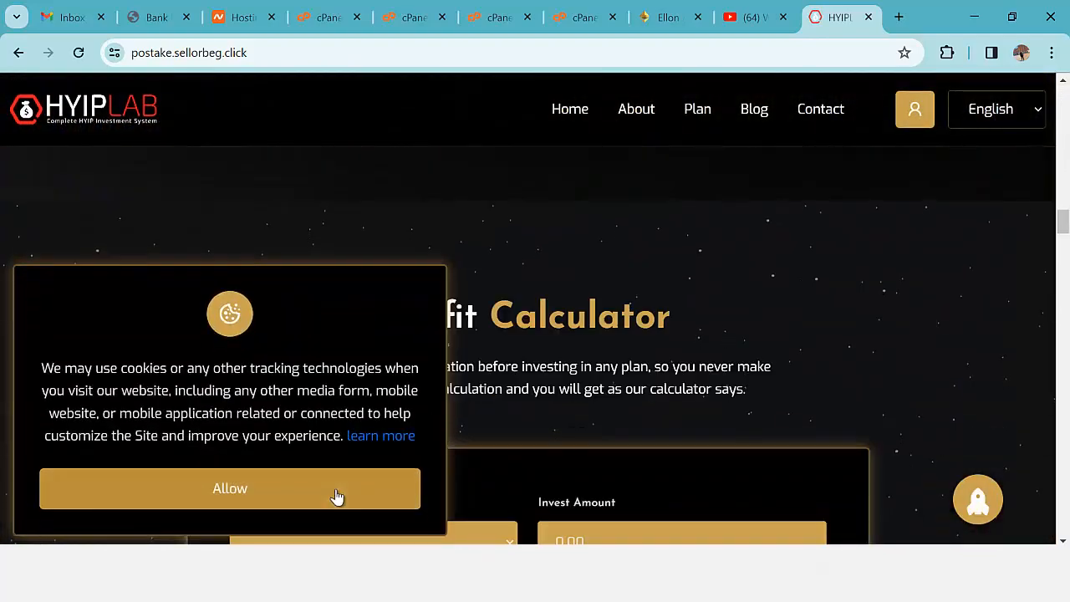
{"action": "left_click", "coordinate": [336, 497]}
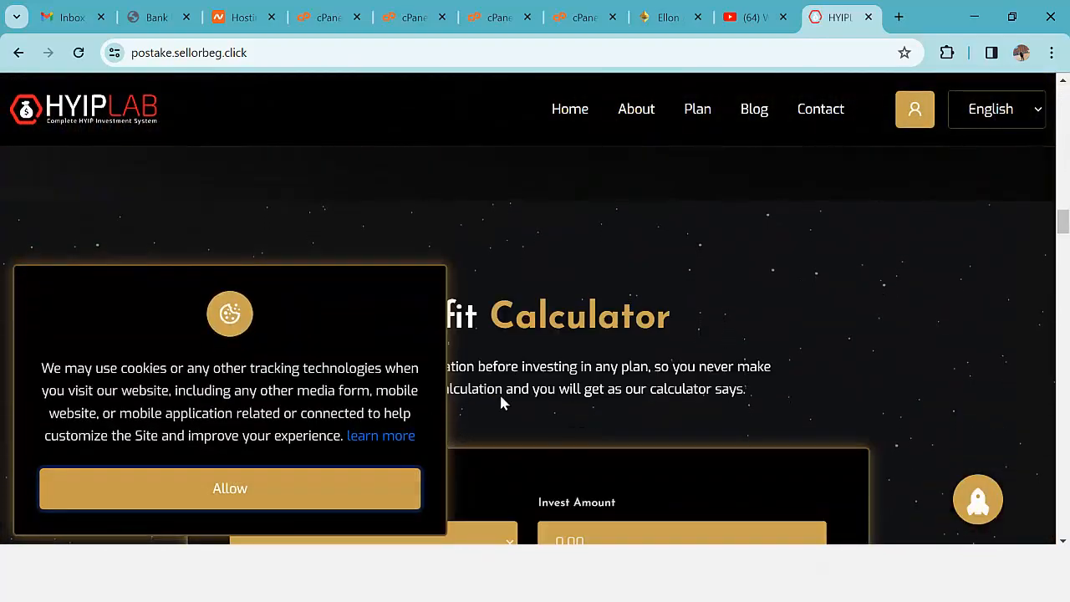
- Scroll back up to the homepage's hero banner
{"action": "scroll", "coordinate": [573, 370], "scroll_direction": "up", "scroll_amount": 6}
{"action": "scroll", "coordinate": [751, 355], "scroll_direction": "up", "scroll_amount": 8}
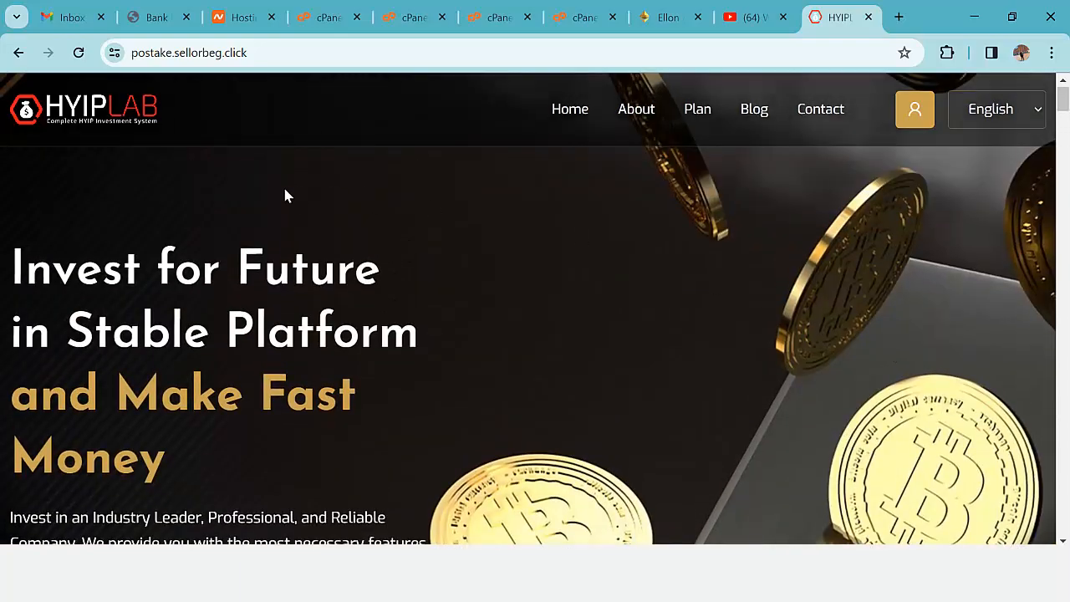
{"action": "scroll", "coordinate": [610, 239], "scroll_direction": "down", "scroll_amount": 10}
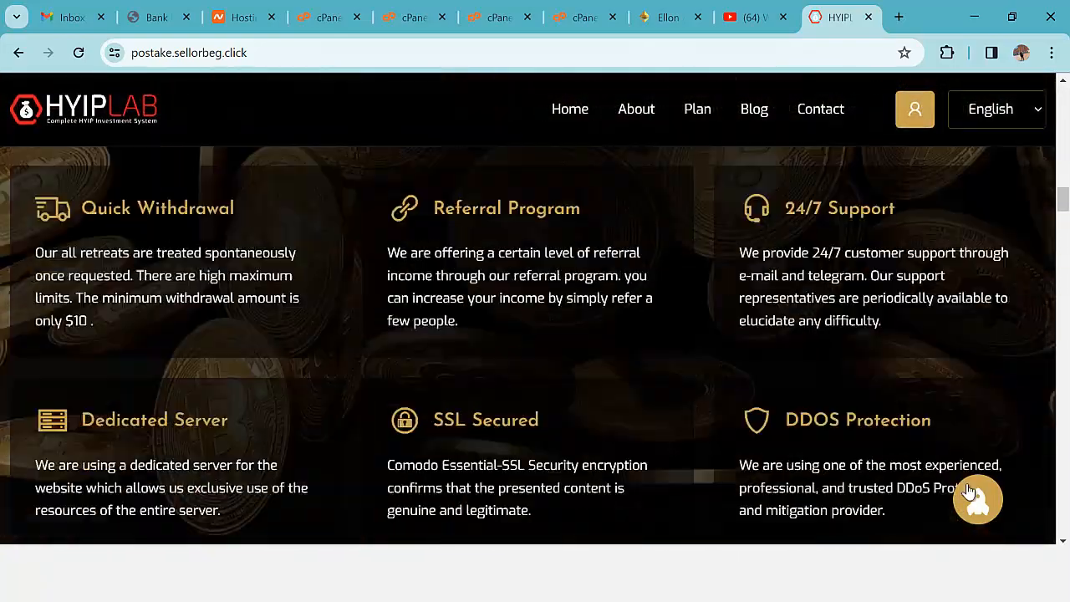
{"action": "scroll", "coordinate": [970, 494], "scroll_direction": "up", "scroll_amount": 10}
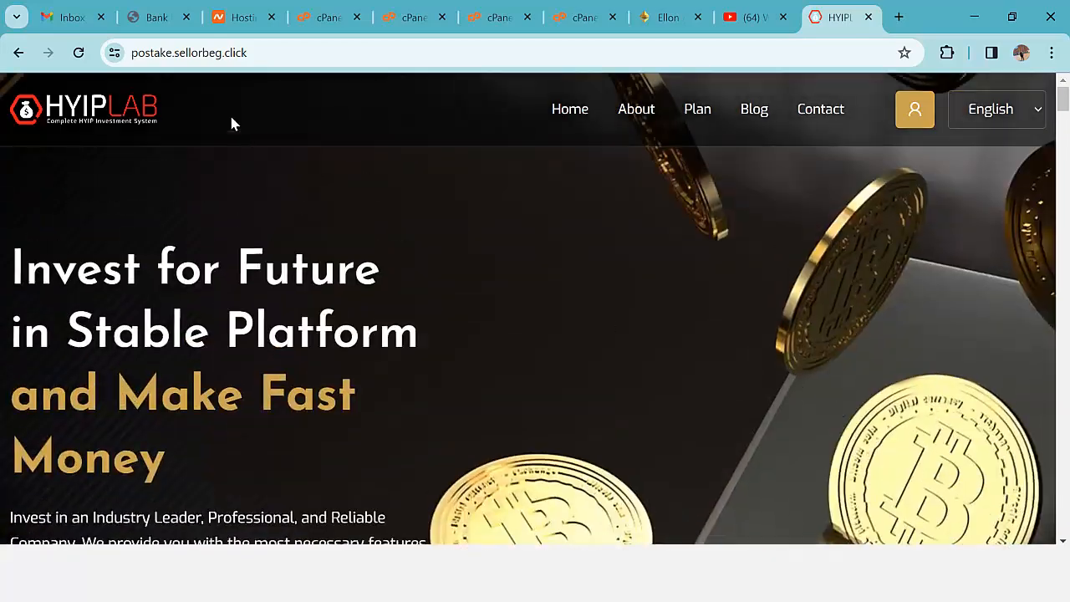
{"action": "left_click", "coordinate": [313, 54]}
- Load the admin page by appending /admin to the site address
{"action": "left_click", "coordinate": [410, 55]}
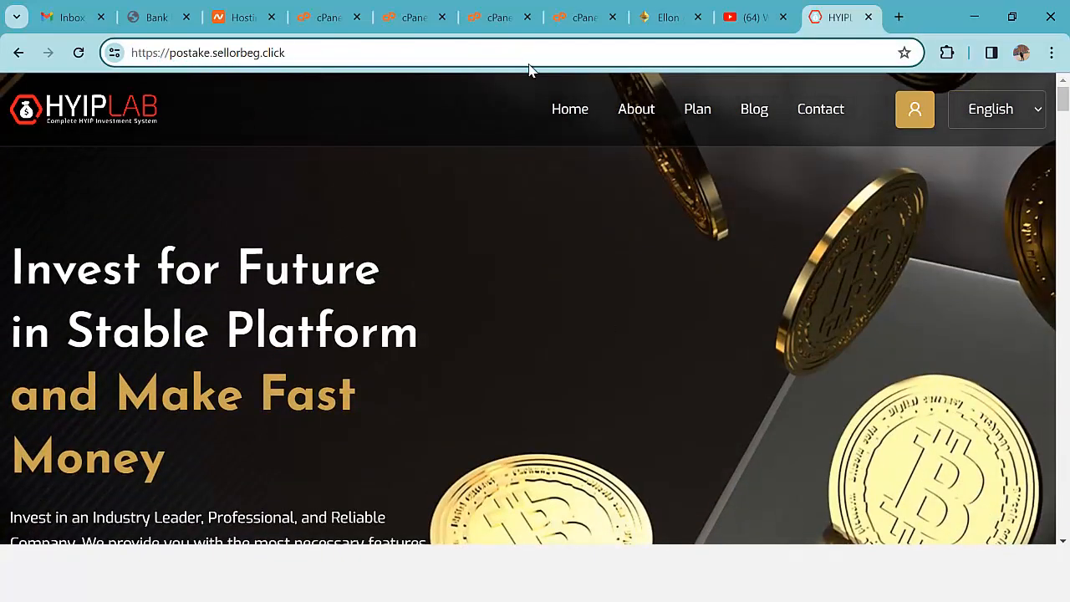
{"action": "type", "text": "."}
{"action": "key", "text": "BackSpace"}
{"action": "type", "text": "/admin"}
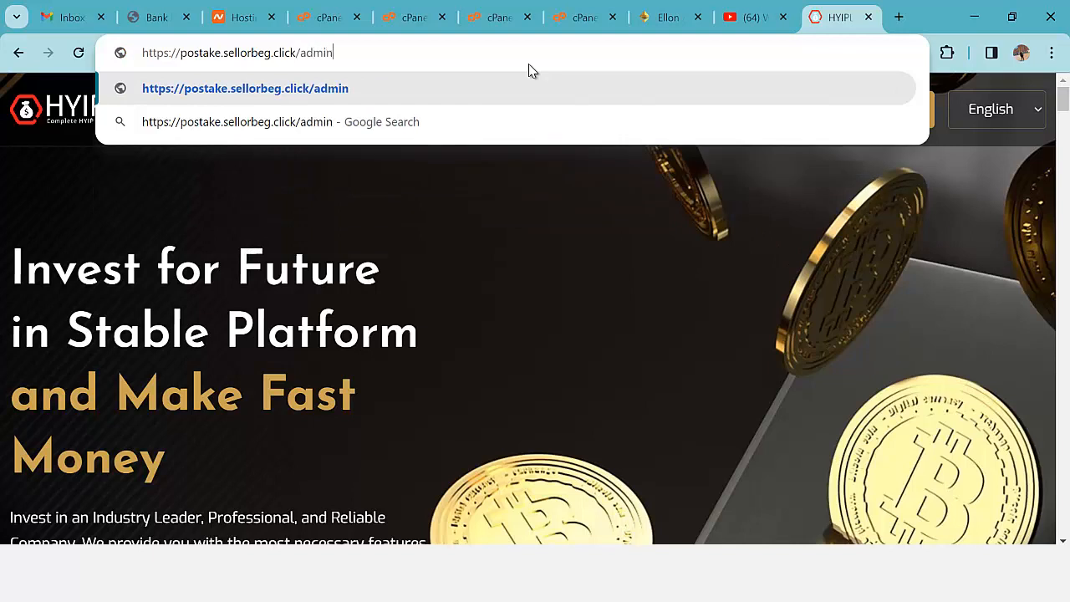
{"action": "key", "text": "Return"}
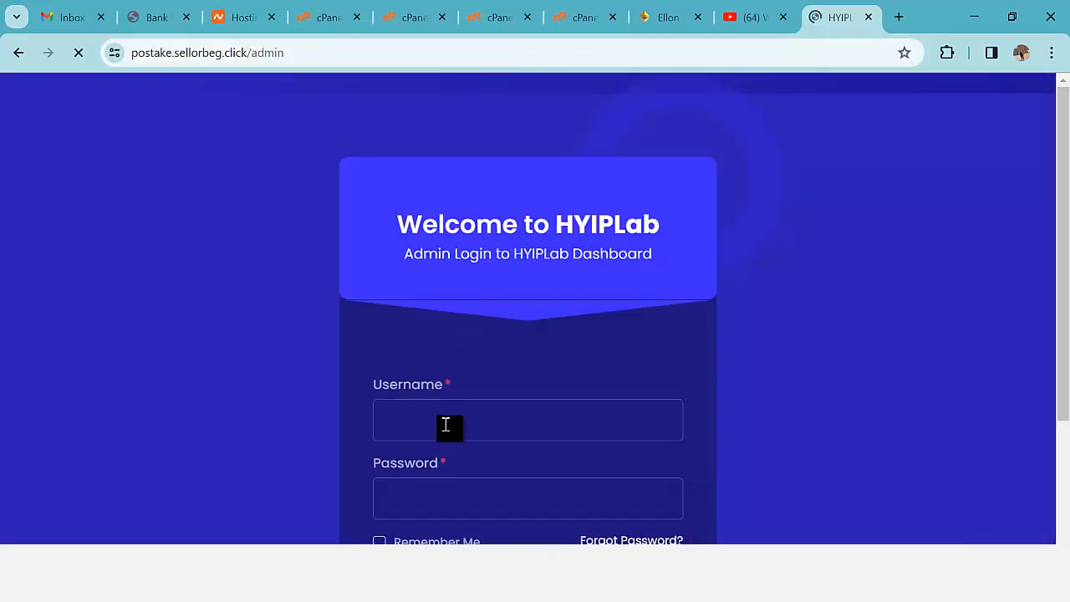
- Enter the admin username and password and submit the login form
{"action": "left_click", "coordinate": [454, 426]}
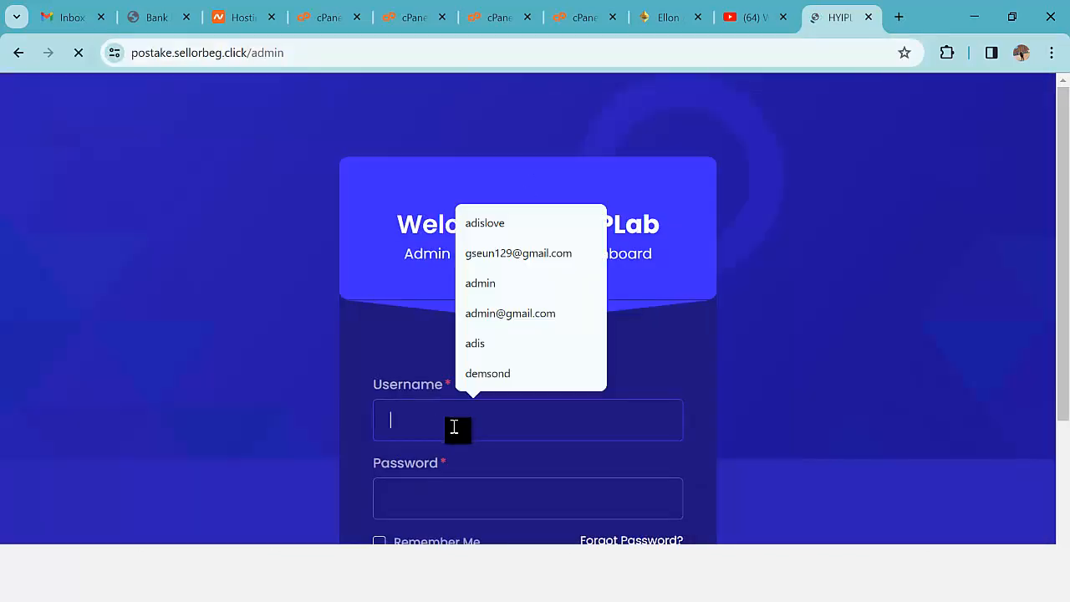
{"action": "type", "text": "admin"}
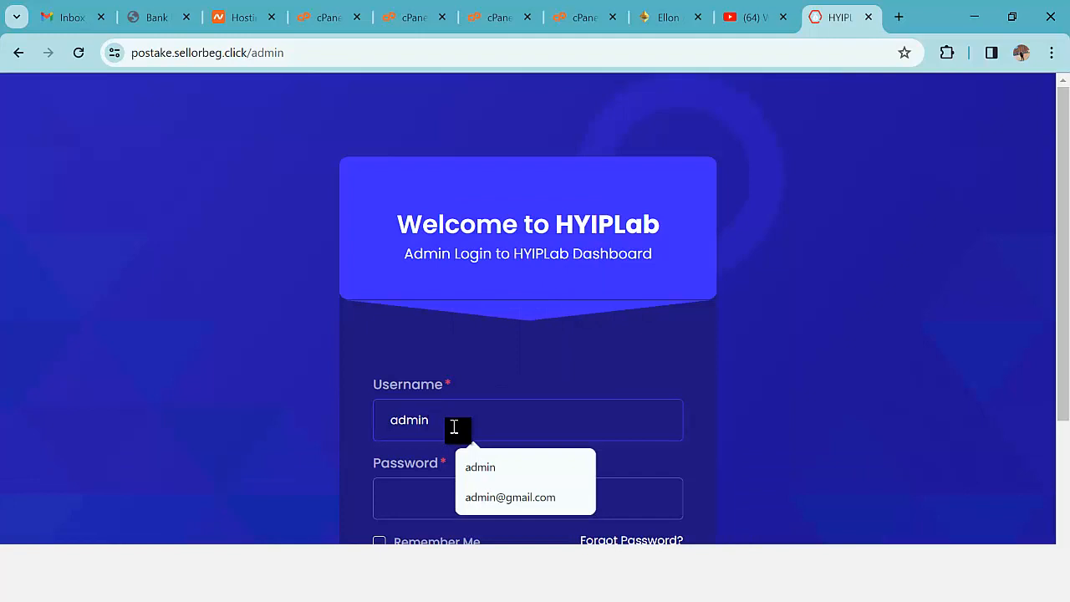
{"action": "key", "text": "Tab"}
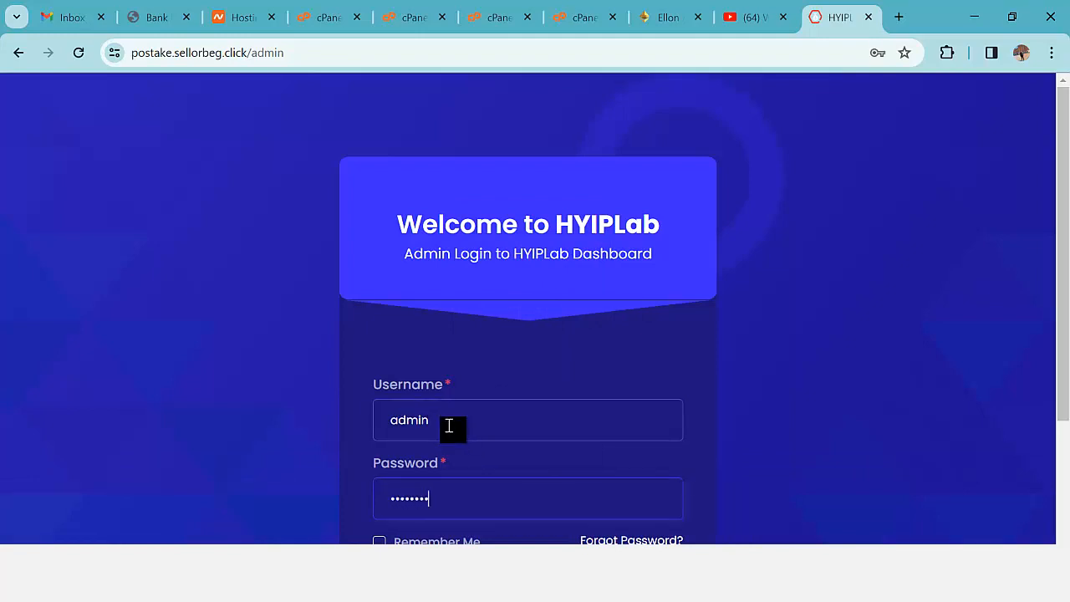
{"action": "scroll", "coordinate": [502, 435], "scroll_direction": "down", "scroll_amount": 2}
{"action": "left_click", "coordinate": [528, 425]}
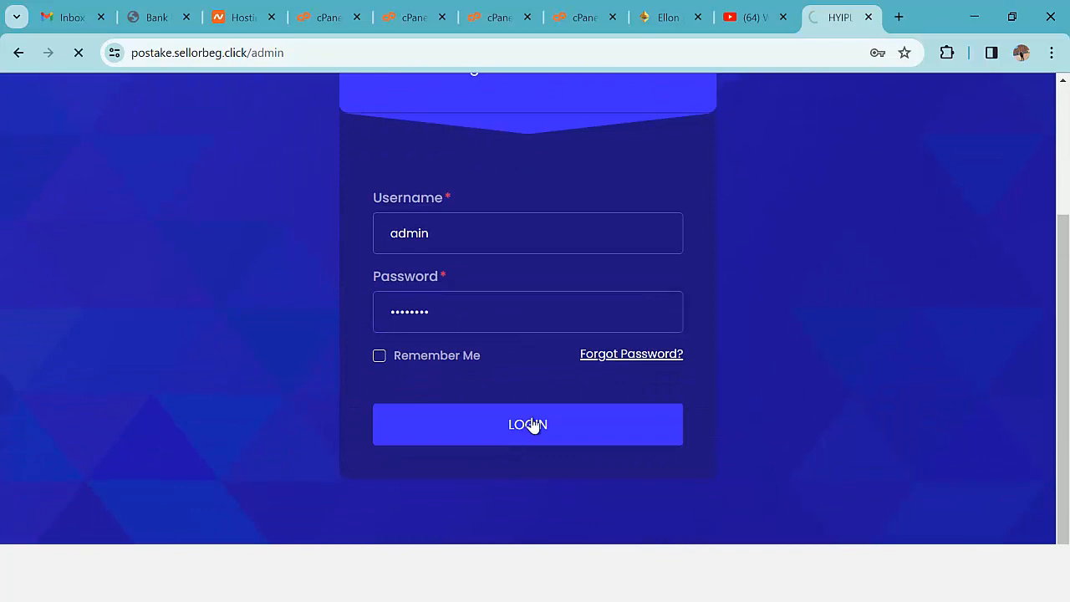
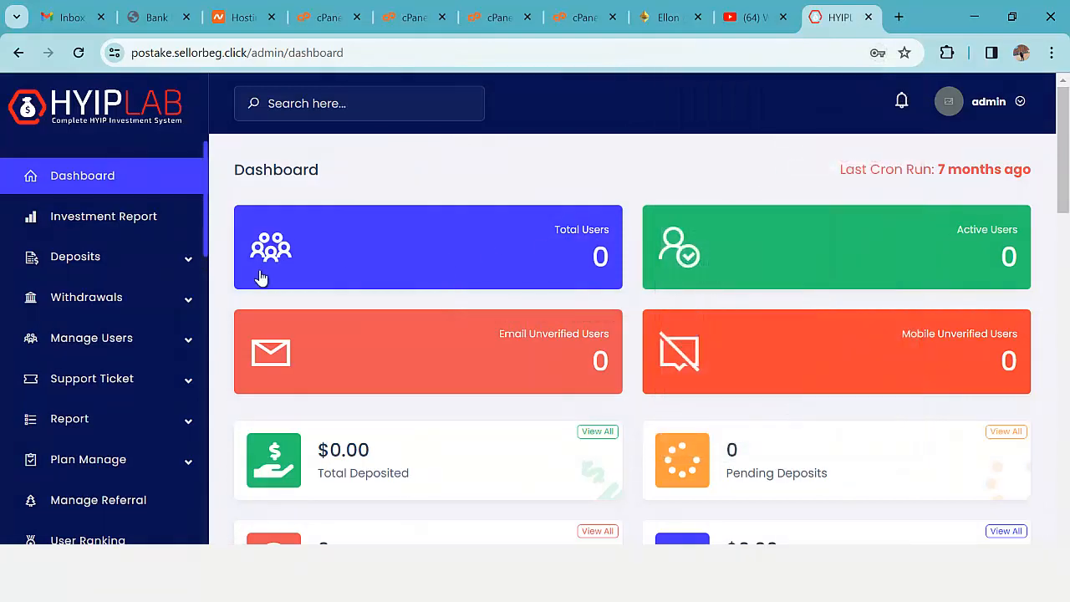
{"action": "scroll", "coordinate": [510, 325], "scroll_direction": "down", "scroll_amount": 4}
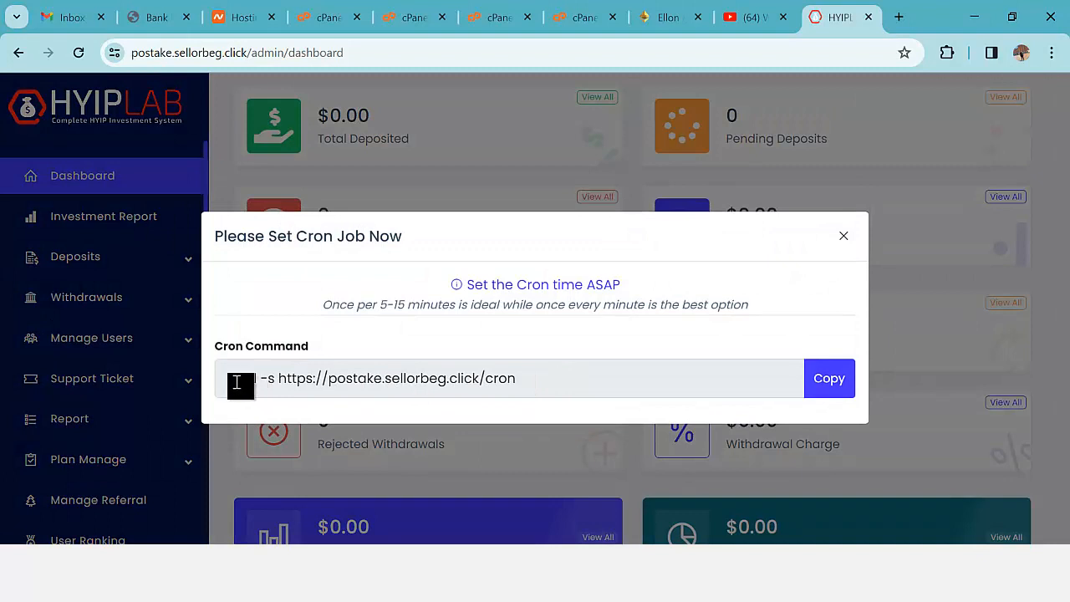
{"action": "left_click_drag", "start_coordinate": [230, 379], "coordinate": [497, 377]}
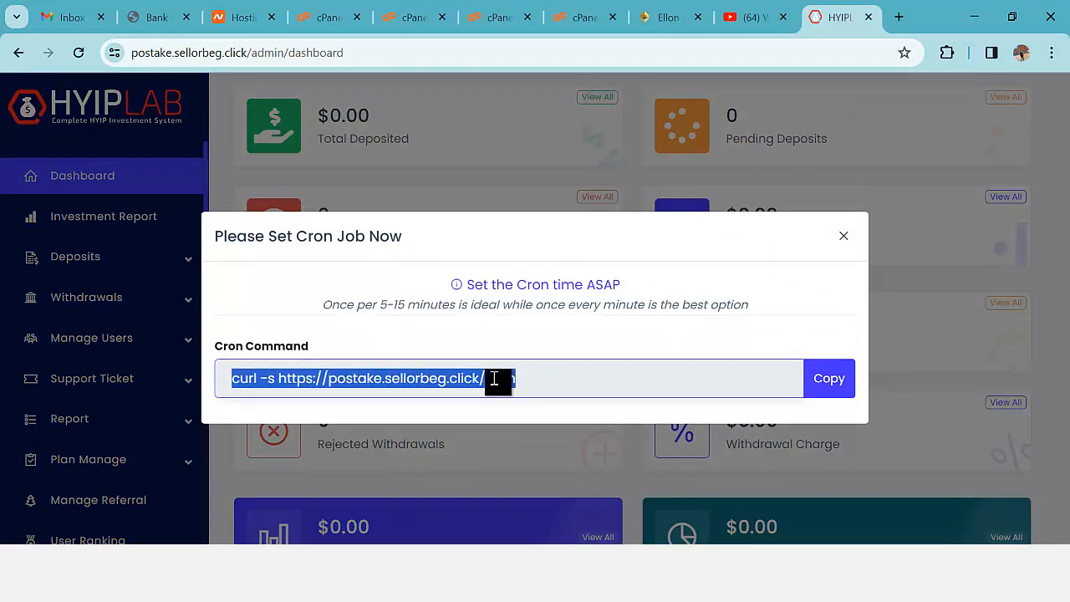
{"action": "left_click", "coordinate": [299, 379]}
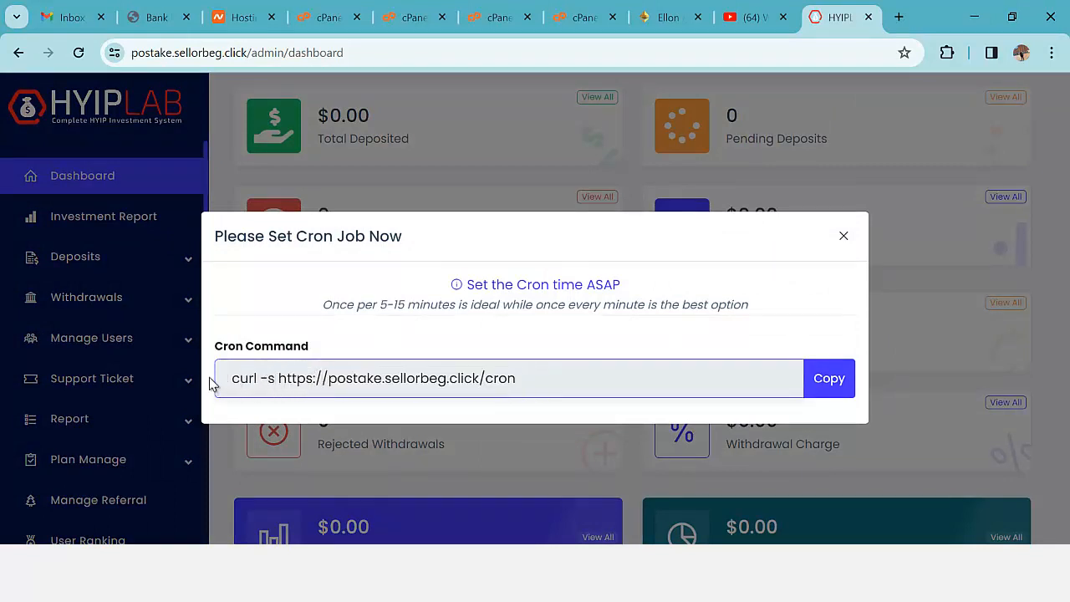
{"action": "left_click_drag", "start_coordinate": [229, 377], "coordinate": [516, 377]}
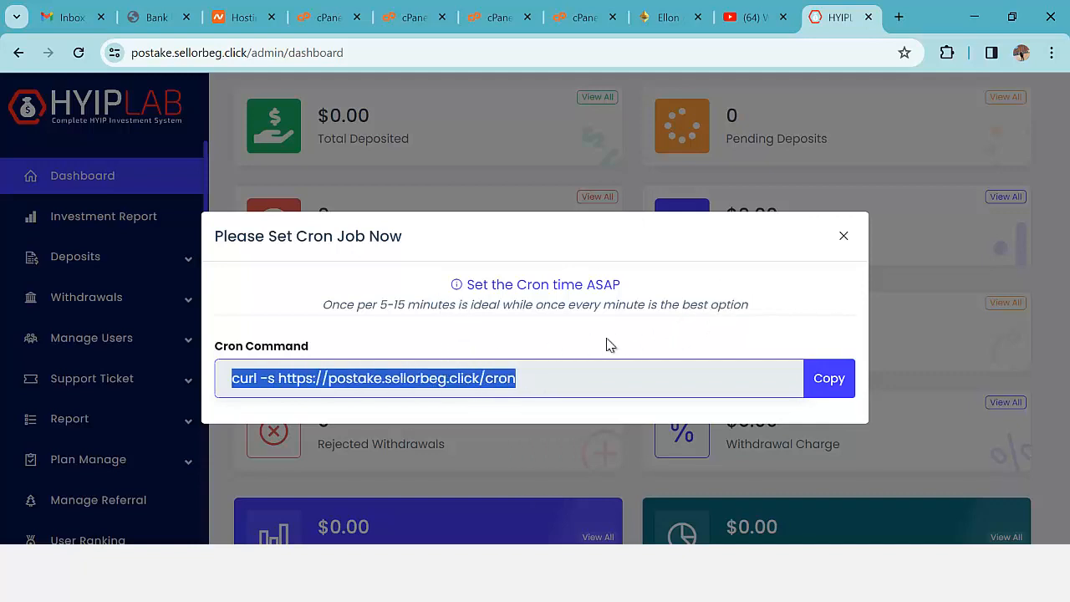
{"action": "left_click", "coordinate": [826, 383]}
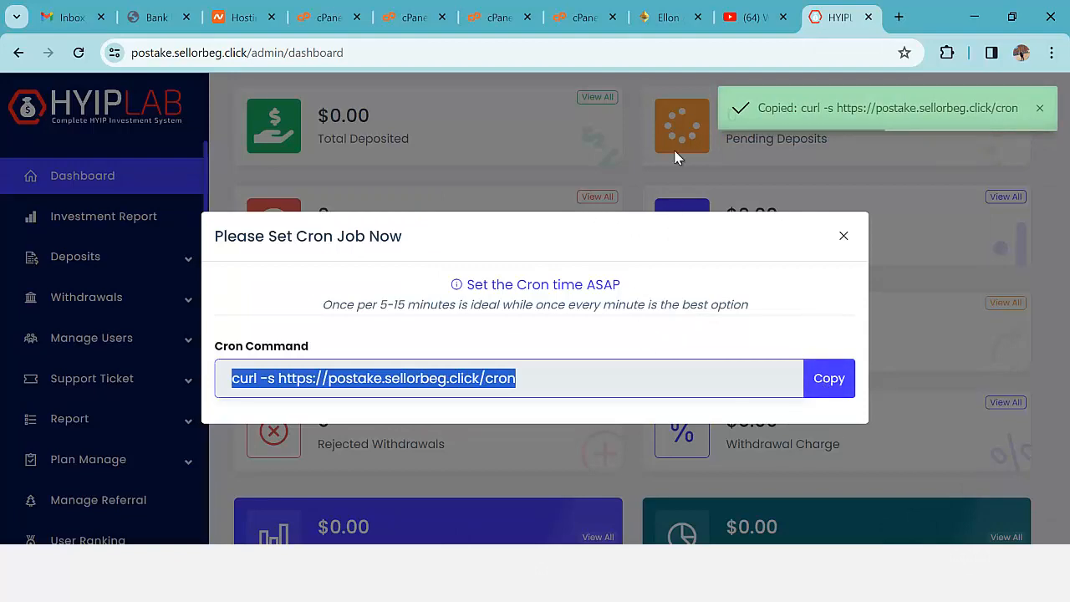
{"action": "left_click", "coordinate": [407, 21]}
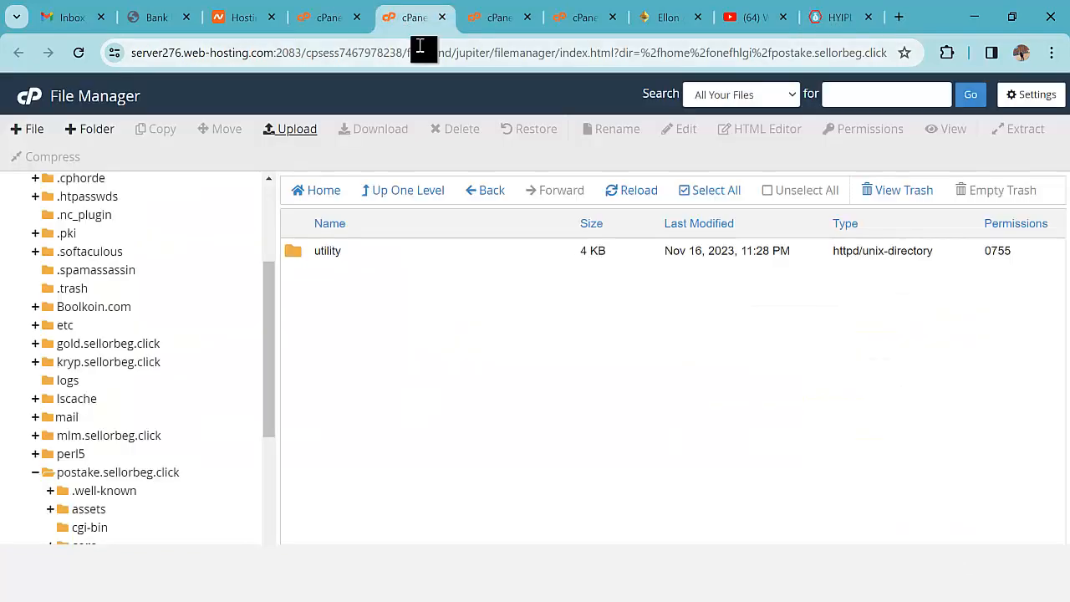
- Find and open cPanel's Cron Jobs tool by searching 'cron'
{"action": "left_click", "coordinate": [318, 25]}
{"action": "left_click", "coordinate": [694, 101]}
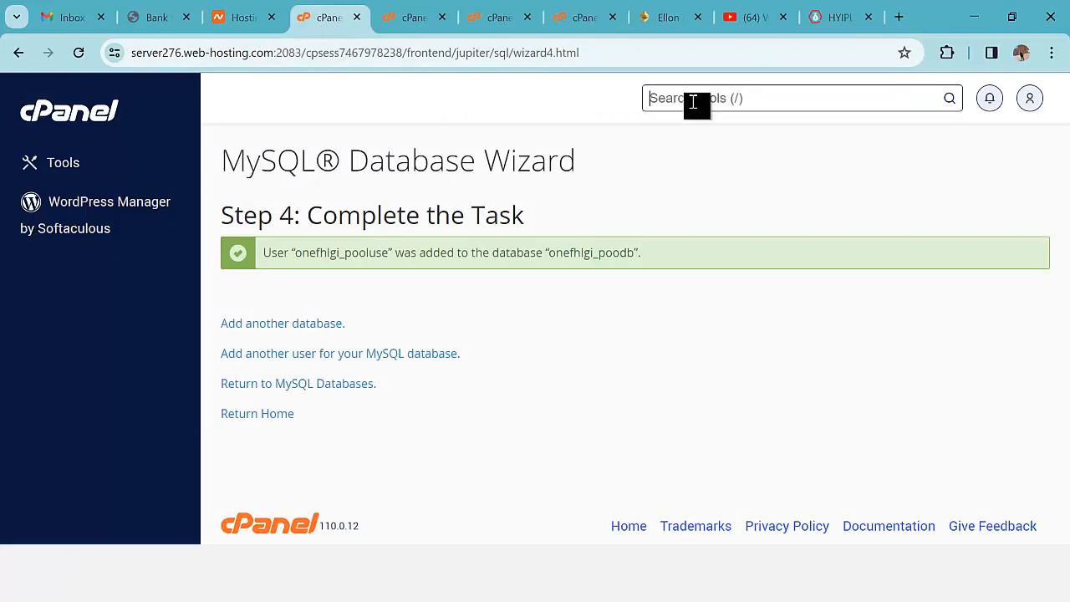
{"action": "type", "text": "cron"}
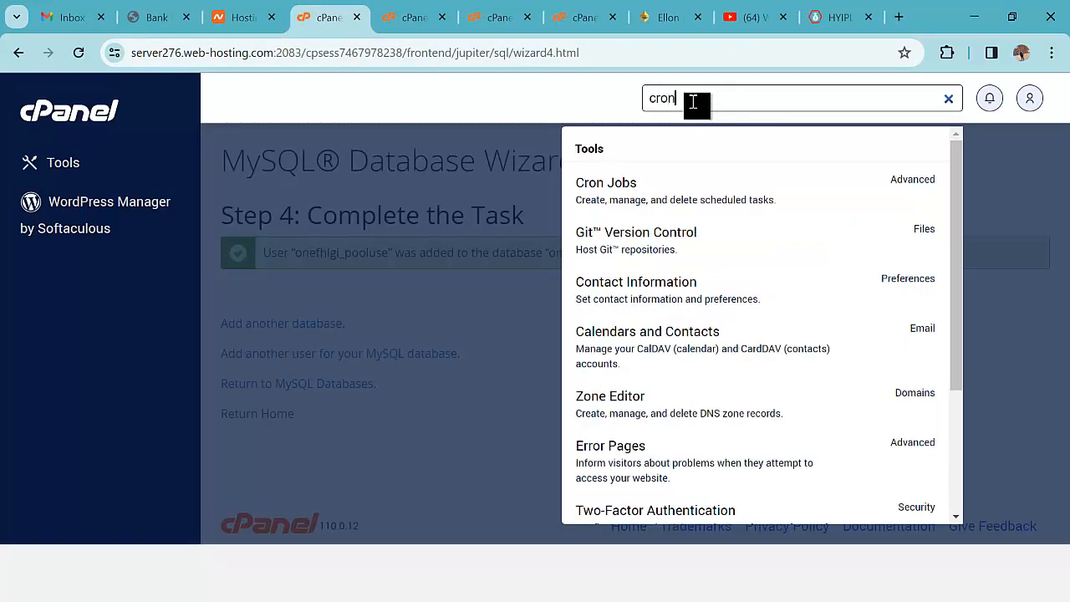
{"action": "left_click", "coordinate": [669, 194]}
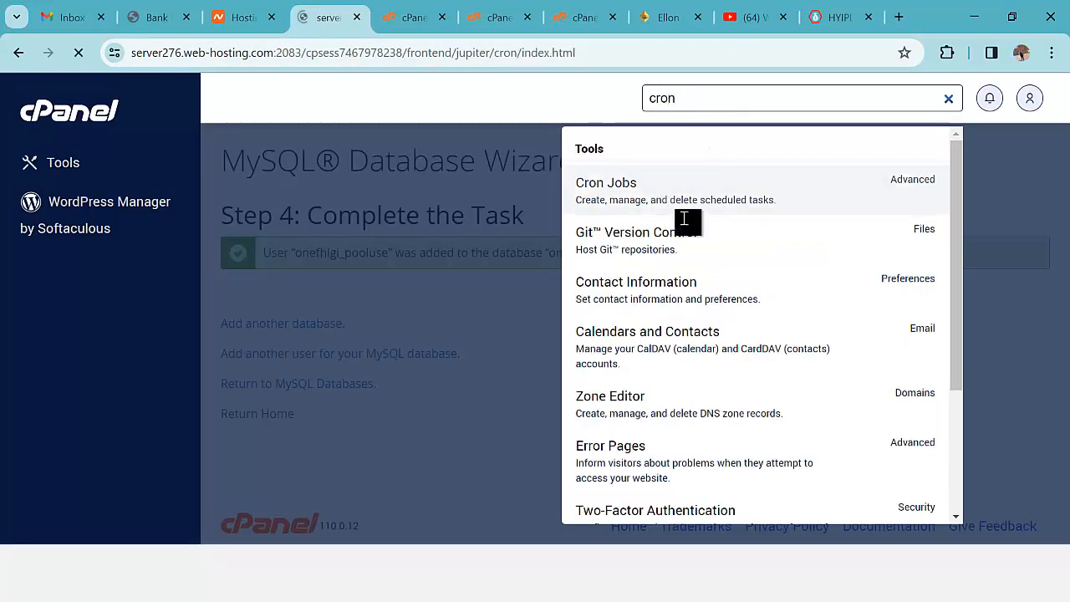
- Add a cron job running the pasted curl command once per five minutes
{"action": "scroll", "coordinate": [661, 317], "scroll_direction": "down", "scroll_amount": 4}
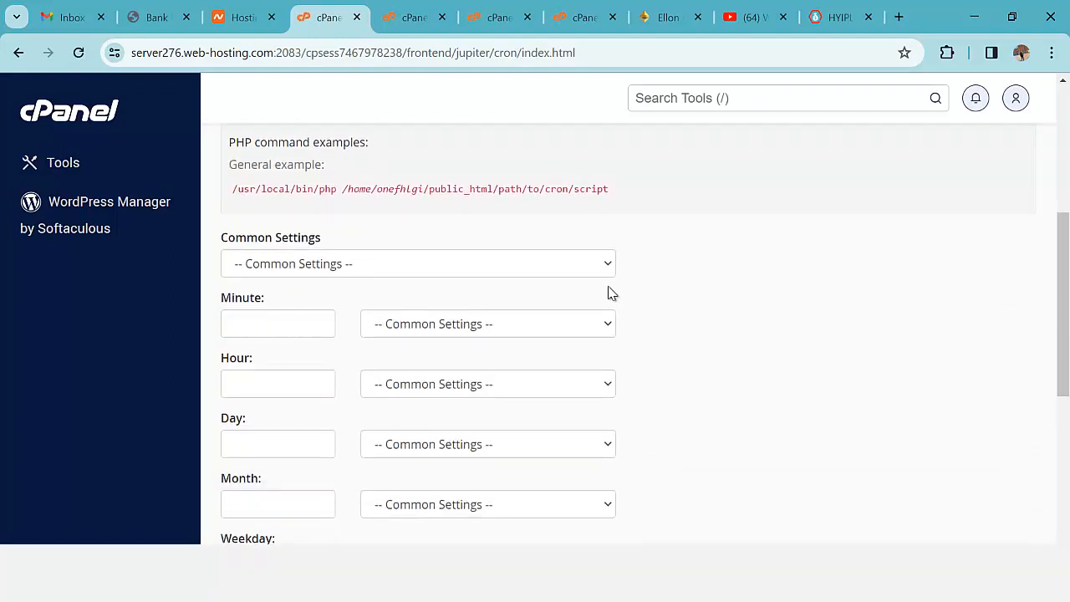
{"action": "left_click", "coordinate": [608, 264]}
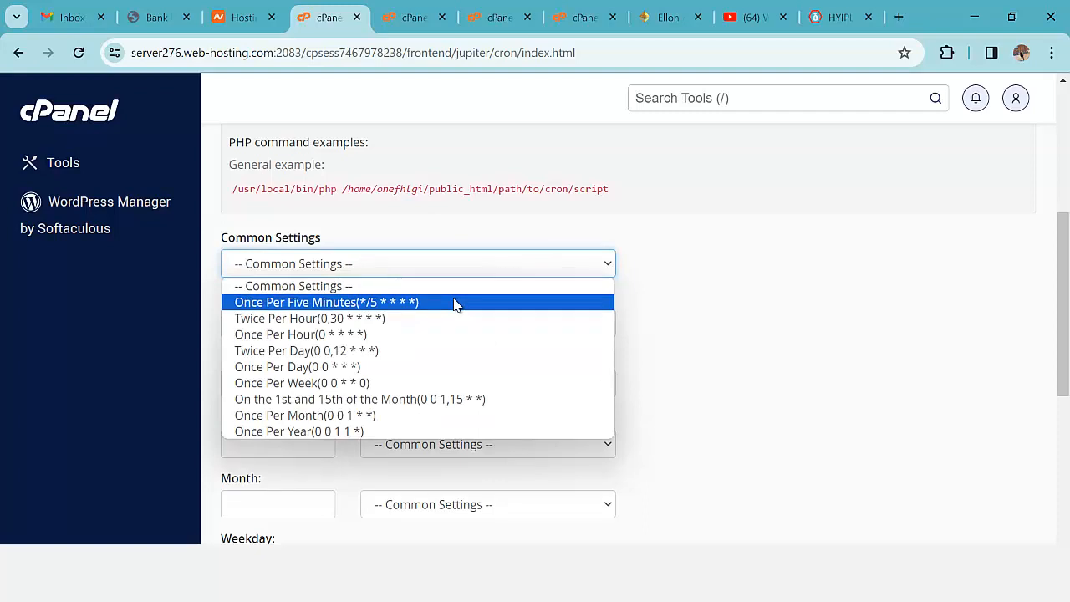
{"action": "left_click", "coordinate": [454, 303]}
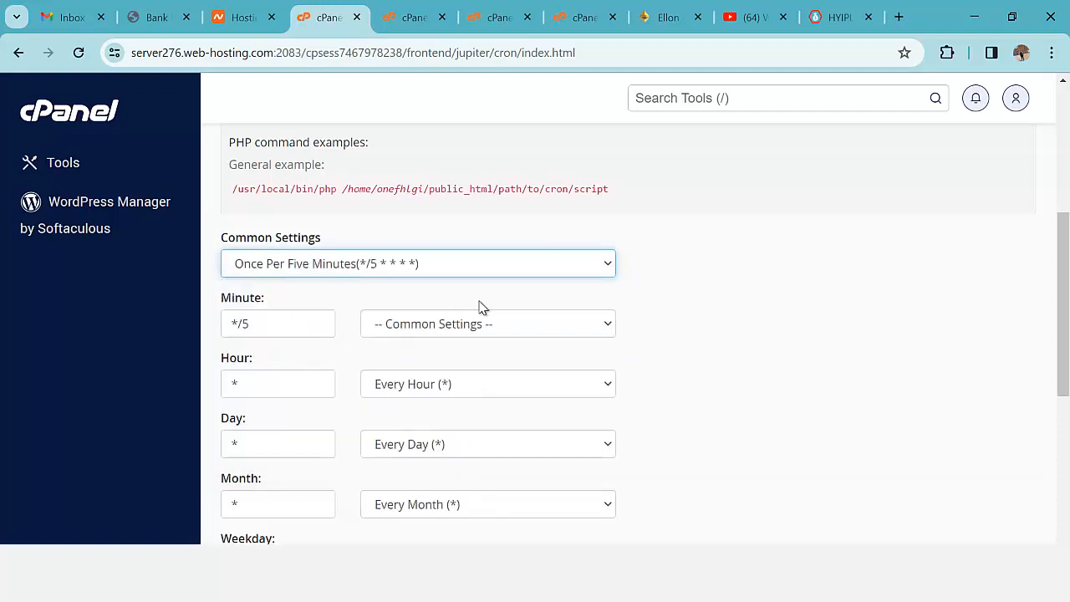
{"action": "scroll", "coordinate": [478, 306], "scroll_direction": "down", "scroll_amount": 1}
{"action": "scroll", "coordinate": [480, 307], "scroll_direction": "down", "scroll_amount": 3}
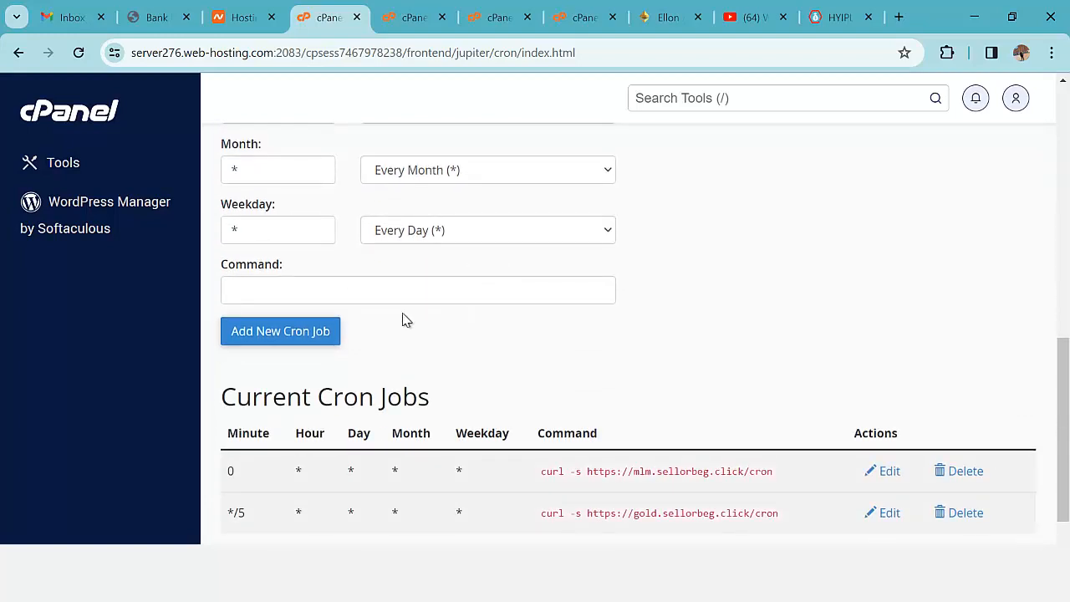
{"action": "left_click", "coordinate": [353, 293]}
{"action": "key", "text": "ctrl+v"}
{"action": "left_click", "coordinate": [318, 328]}
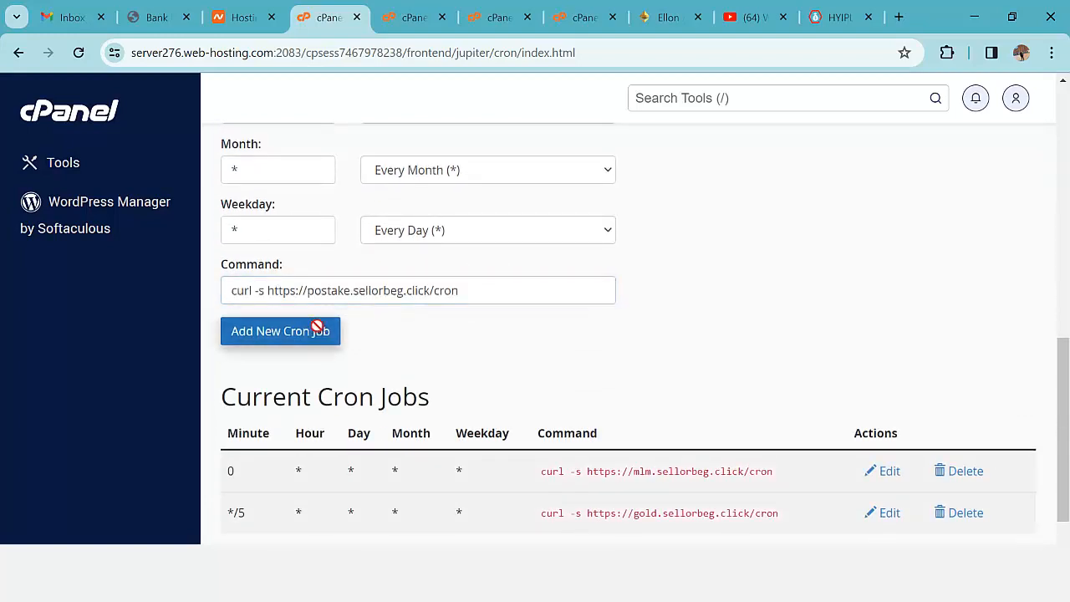
{"action": "left_click", "coordinate": [838, 17]}
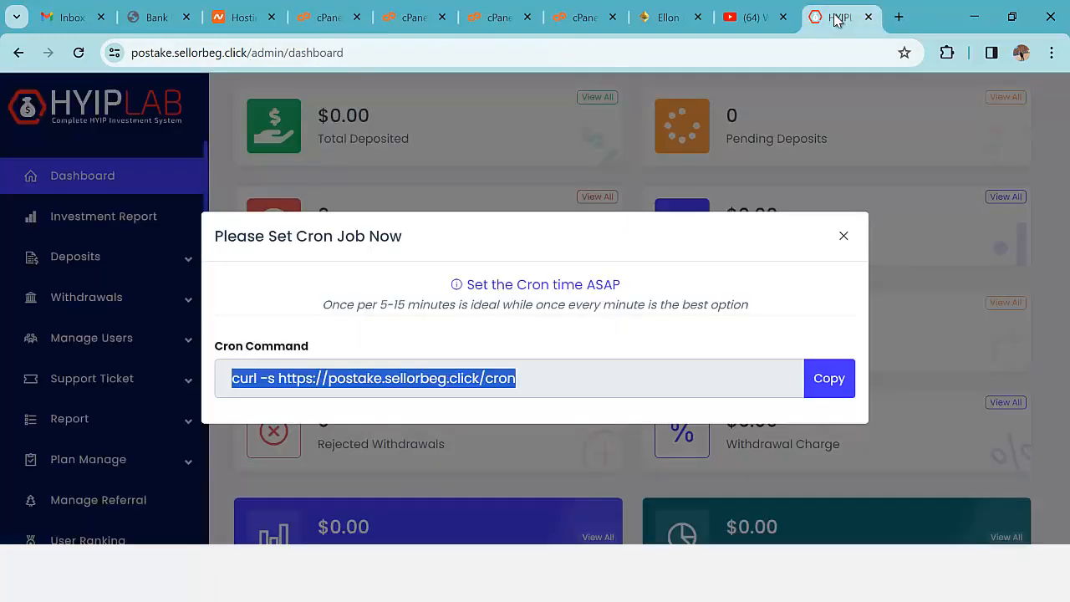
- Close the cron reminder and open Notification Setting > Email Setting, keeping PHP Mail as send method
{"action": "left_click", "coordinate": [843, 239]}
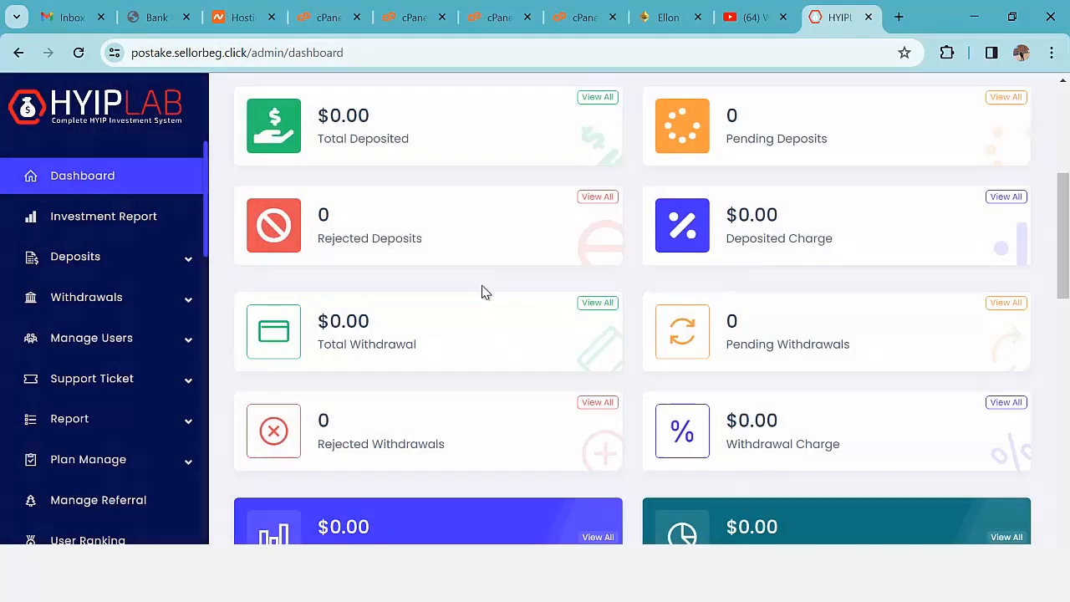
{"action": "scroll", "coordinate": [482, 292], "scroll_direction": "up", "scroll_amount": 2}
{"action": "scroll", "coordinate": [151, 334], "scroll_direction": "down", "scroll_amount": 6}
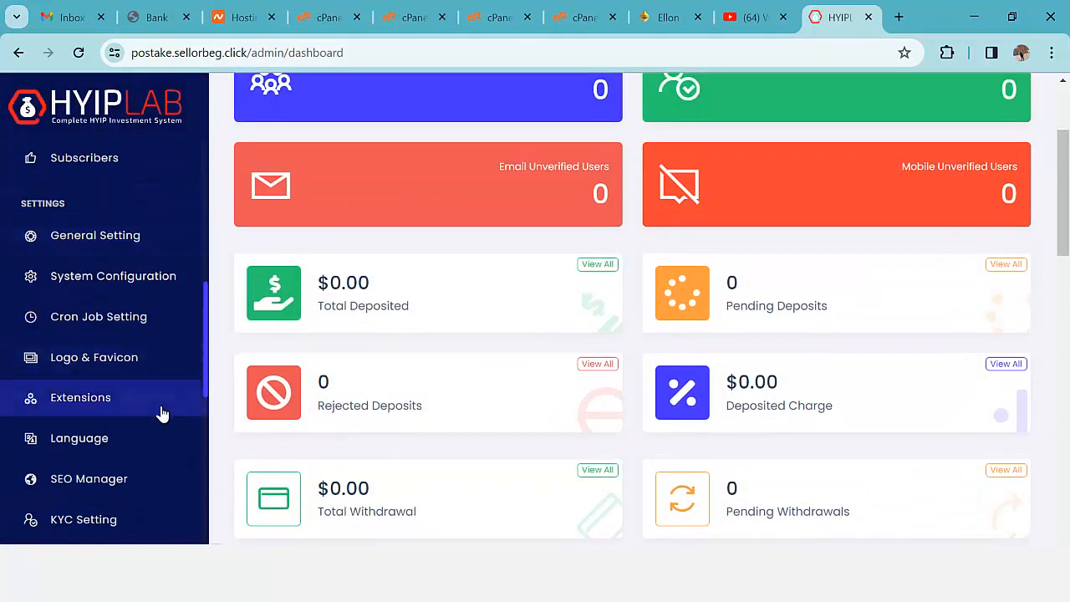
{"action": "scroll", "coordinate": [162, 414], "scroll_direction": "up", "scroll_amount": 6}
{"action": "left_click_drag", "start_coordinate": [211, 232], "coordinate": [210, 418]}
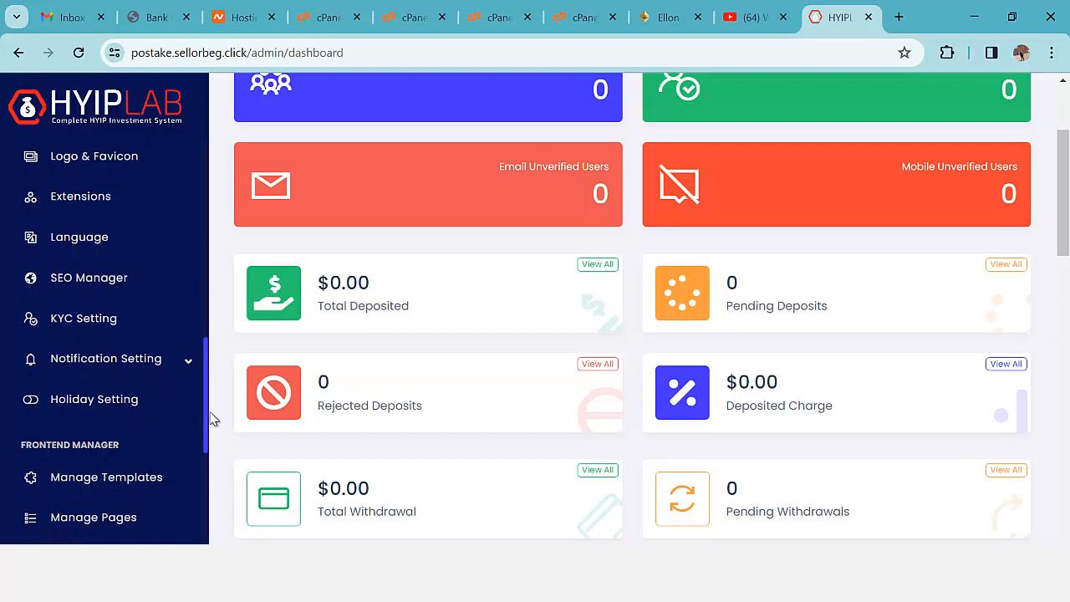
{"action": "left_click", "coordinate": [191, 366]}
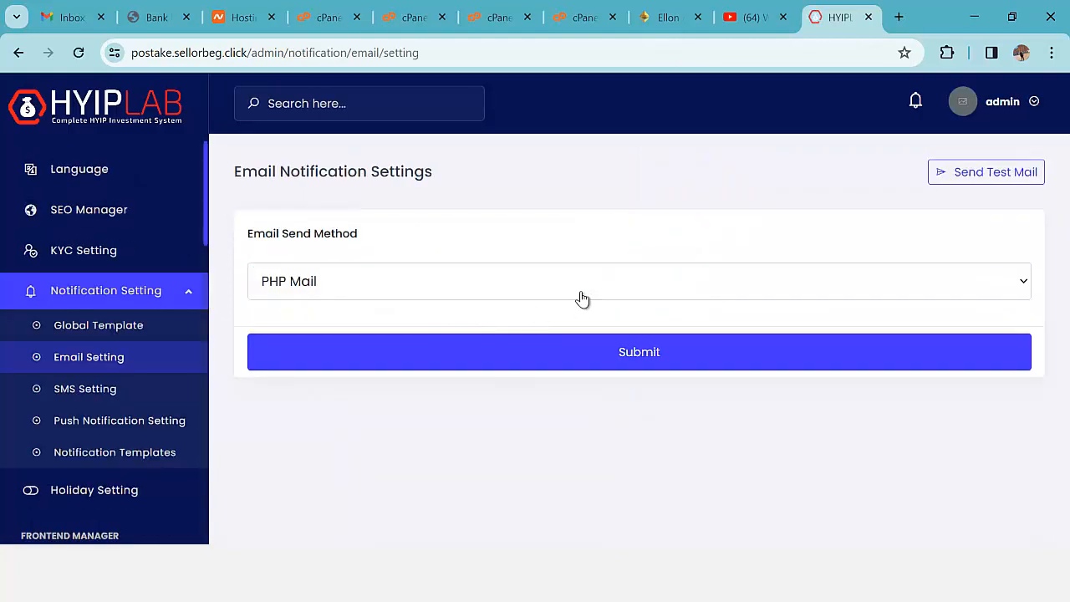
{"action": "left_click", "coordinate": [575, 296]}
{"action": "left_click", "coordinate": [651, 246]}
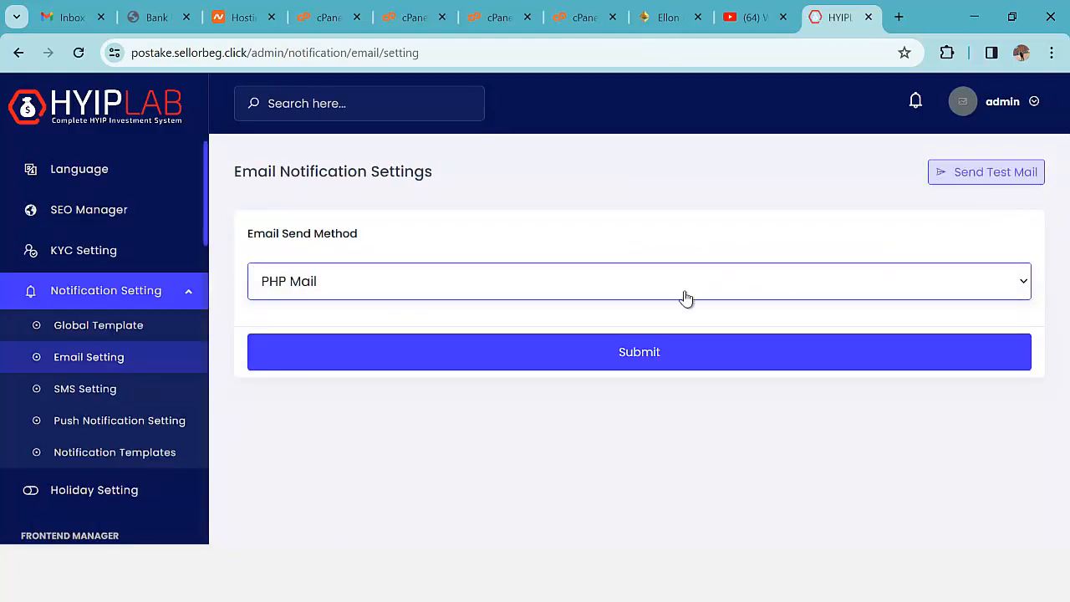
- Open the Global Template notification settings page
{"action": "left_click", "coordinate": [90, 328]}
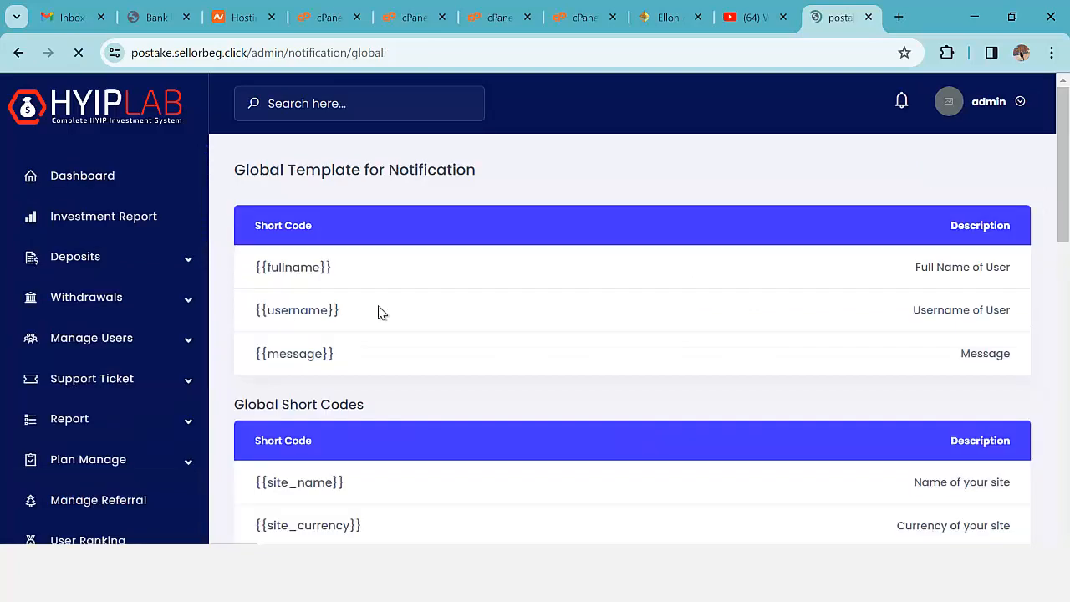
{"action": "scroll", "coordinate": [514, 325], "scroll_direction": "down", "scroll_amount": 6}
{"action": "scroll", "coordinate": [514, 326], "scroll_direction": "down", "scroll_amount": 2}
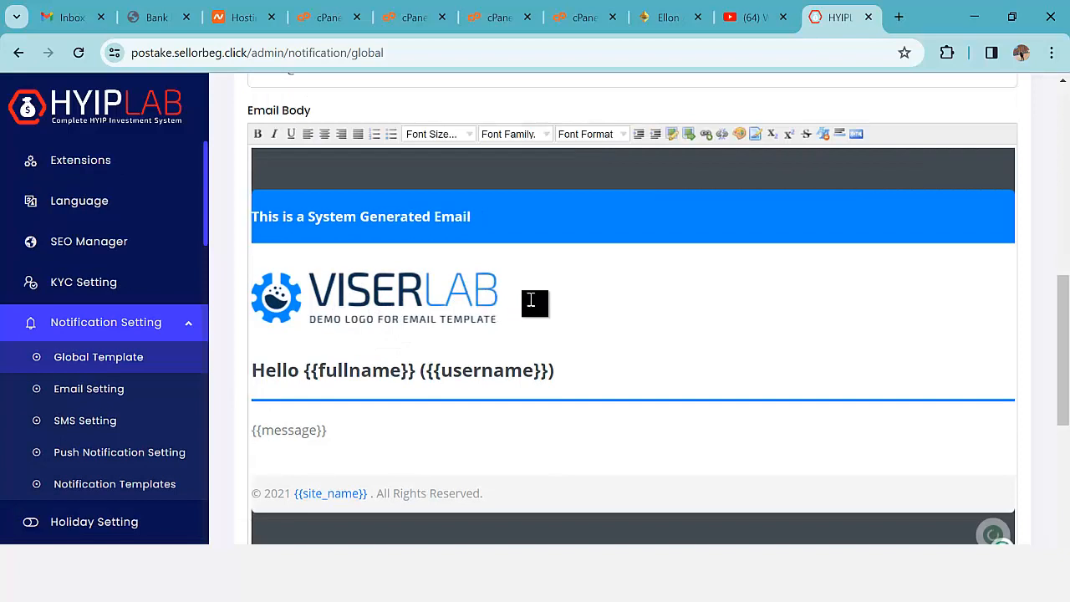
{"action": "scroll", "coordinate": [597, 310], "scroll_direction": "up", "scroll_amount": 2}
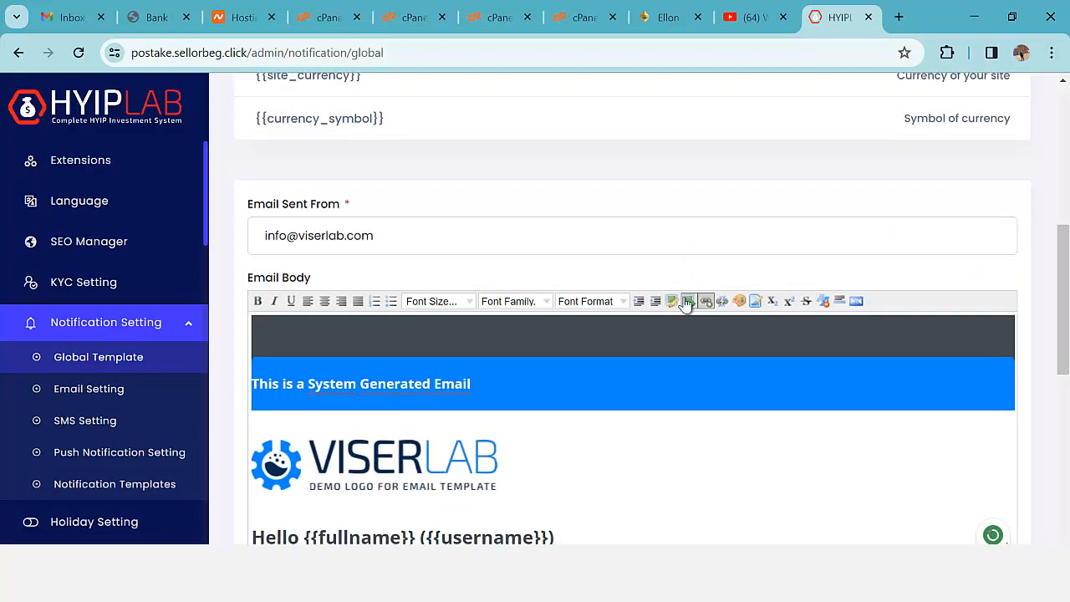
- Insert logobl.png from the desktop into the Email Body editor
{"action": "left_click", "coordinate": [687, 301]}
{"action": "left_click", "coordinate": [762, 363]}
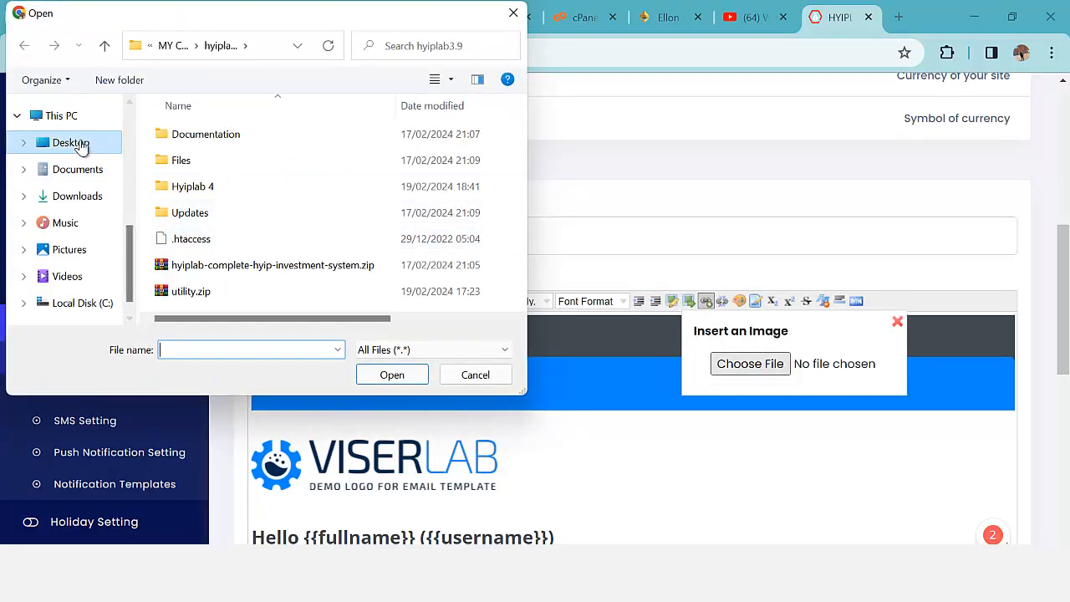
{"action": "left_click", "coordinate": [71, 142]}
{"action": "scroll", "coordinate": [365, 266], "scroll_direction": "down", "scroll_amount": 5}
{"action": "scroll", "coordinate": [365, 266], "scroll_direction": "down", "scroll_amount": 10}
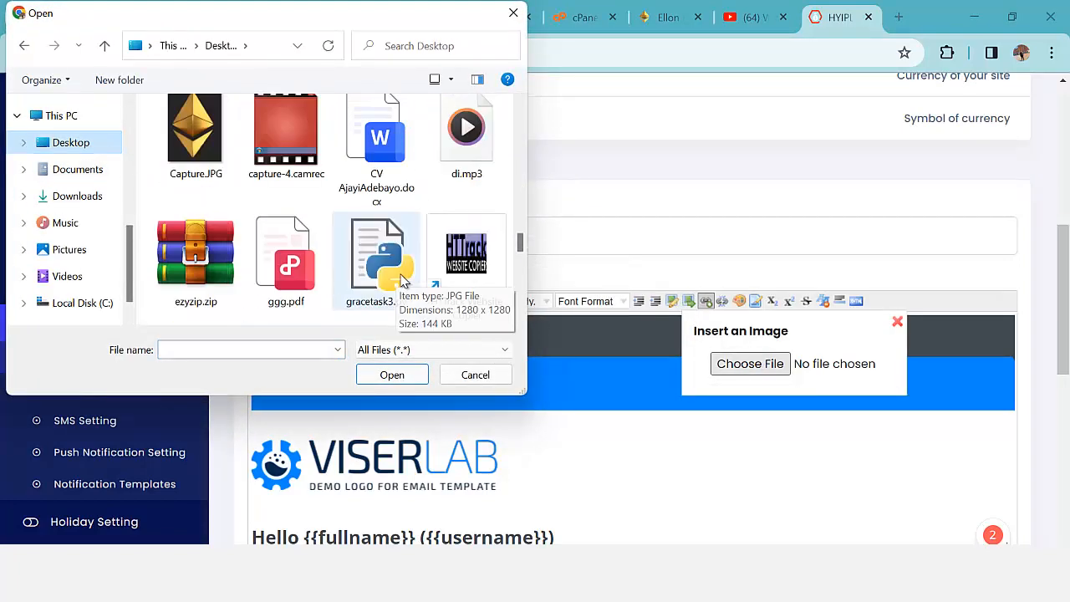
{"action": "double_click", "coordinate": [376, 180]}
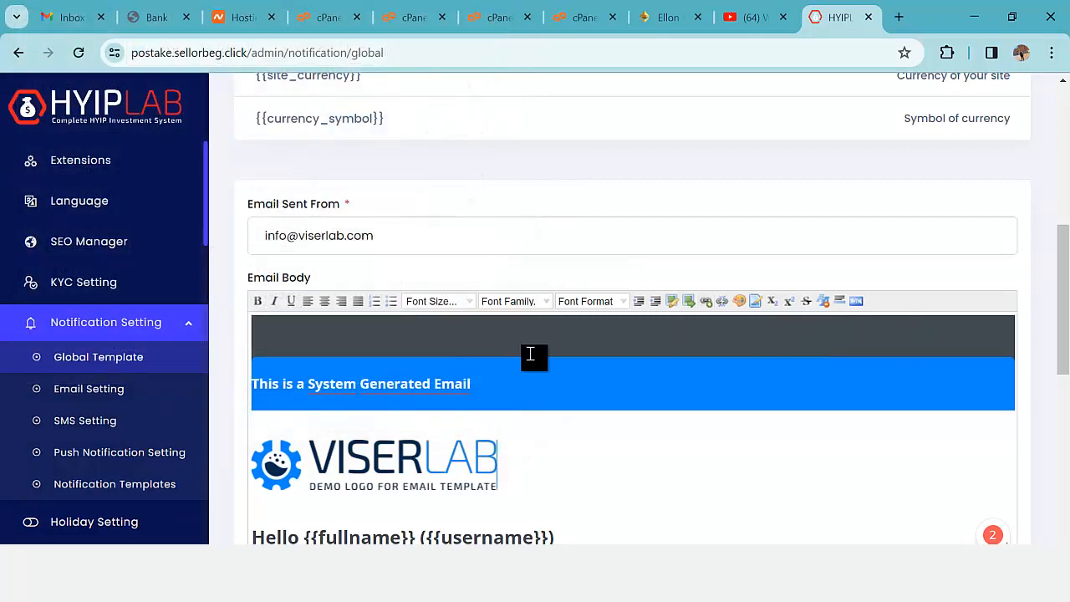
{"action": "scroll", "coordinate": [535, 368], "scroll_direction": "down", "scroll_amount": 3}
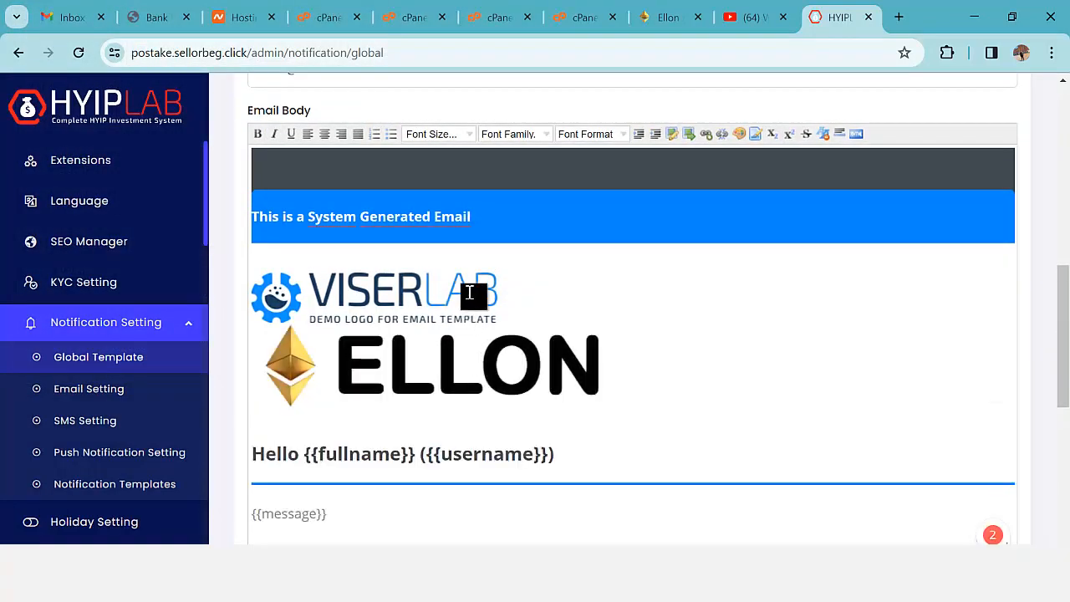
- Delete the old VISERLAB logo and the blank line above the ELLON logo
{"action": "left_click", "coordinate": [519, 293]}
{"action": "key", "text": "BackSpace"}
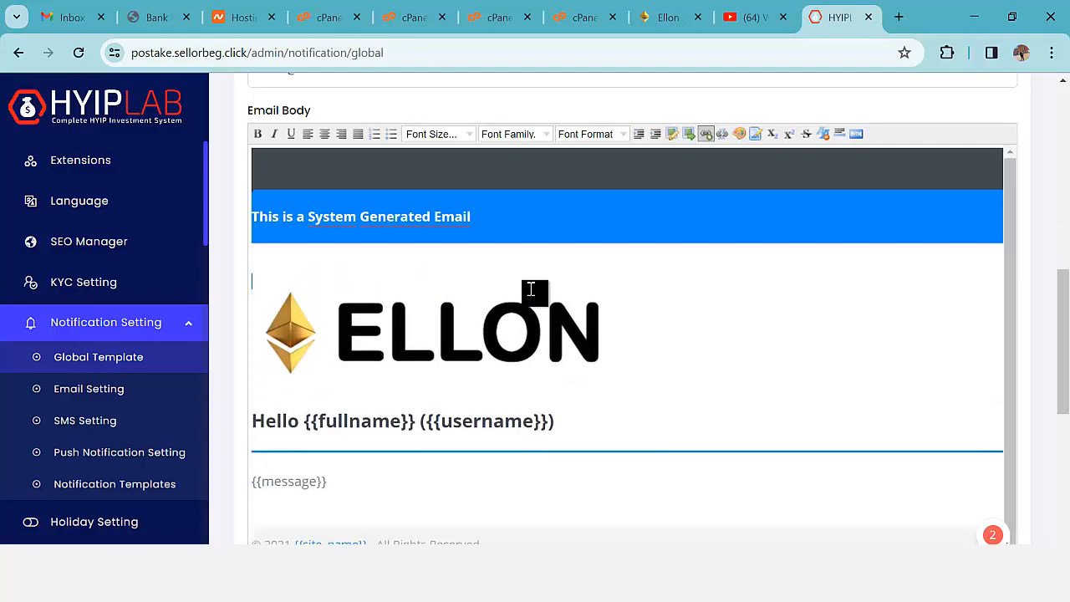
{"action": "key", "text": "BackSpace"}
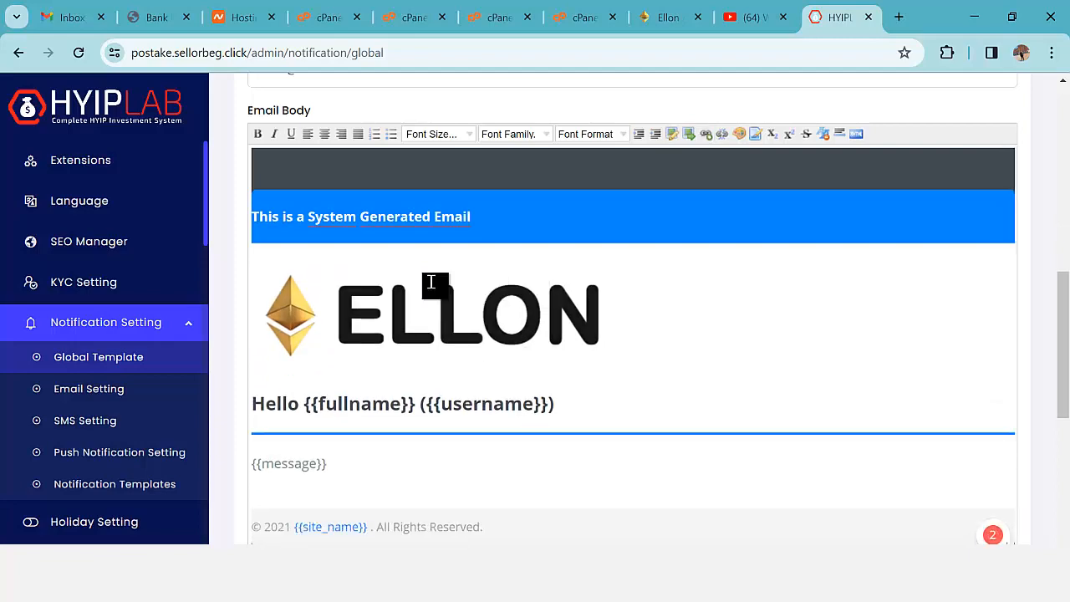
{"action": "scroll", "coordinate": [524, 378], "scroll_direction": "down", "scroll_amount": 3}
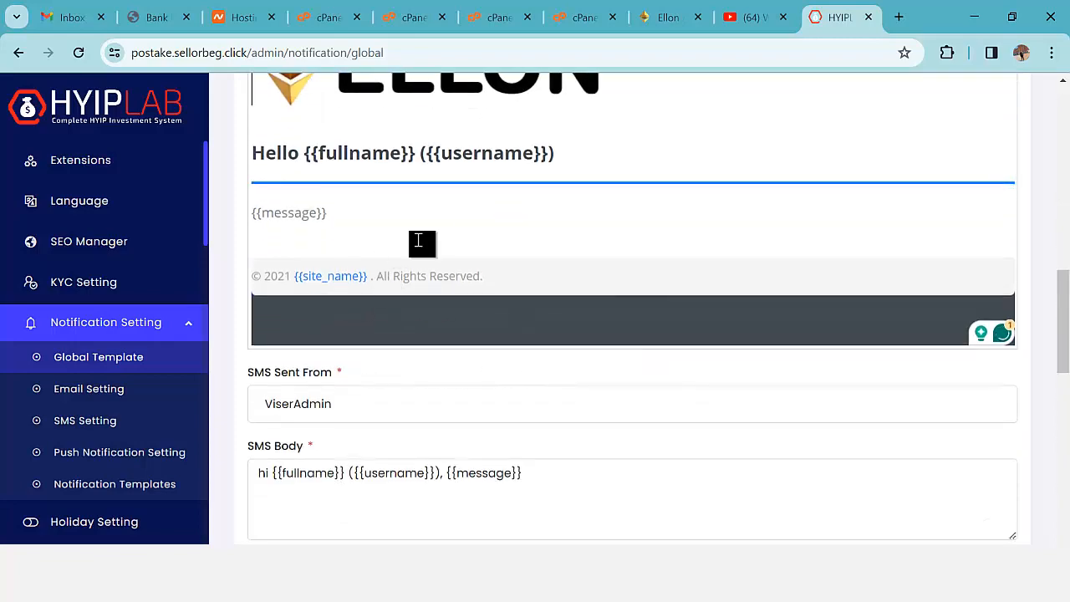
{"action": "scroll", "coordinate": [421, 243], "scroll_direction": "up", "scroll_amount": 5}
{"action": "scroll", "coordinate": [602, 334], "scroll_direction": "down", "scroll_amount": 4}
{"action": "scroll", "coordinate": [629, 381], "scroll_direction": "down", "scroll_amount": 4}
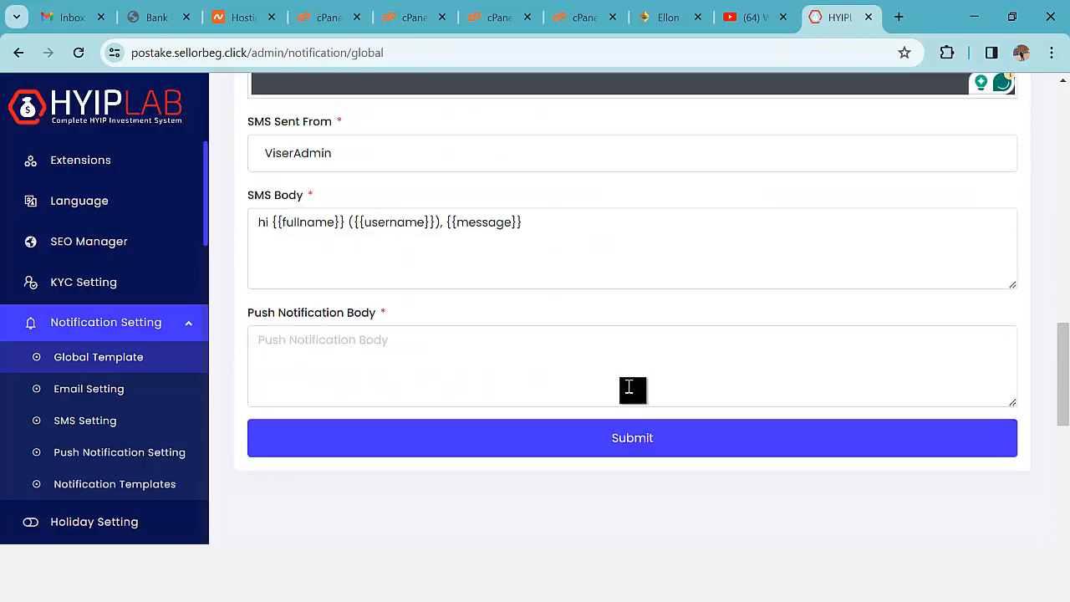
{"action": "scroll", "coordinate": [612, 435], "scroll_direction": "up", "scroll_amount": 1}
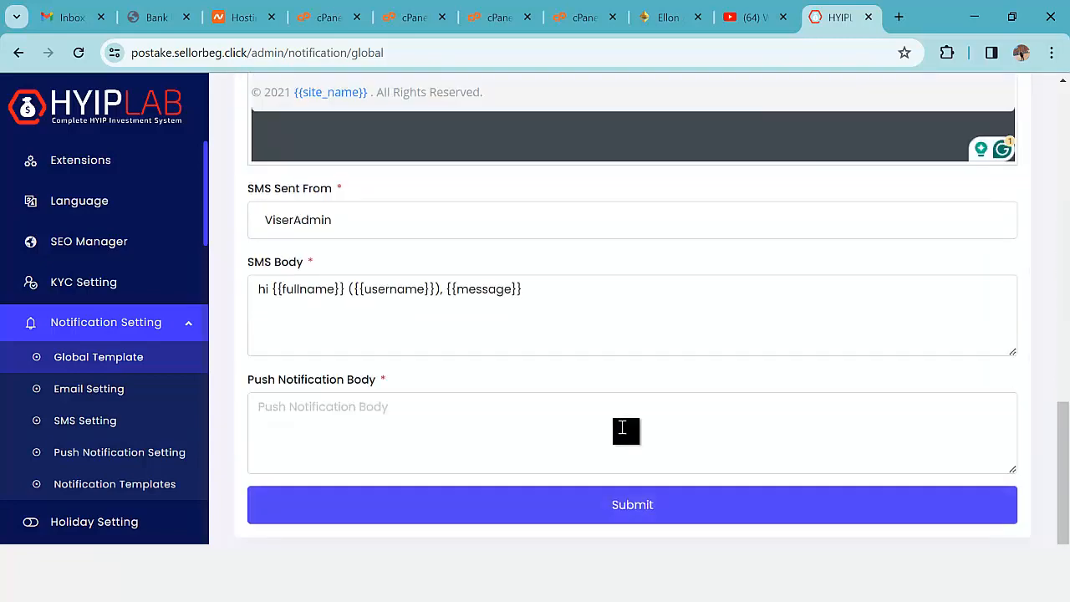
{"action": "scroll", "coordinate": [627, 432], "scroll_direction": "down", "scroll_amount": 1}
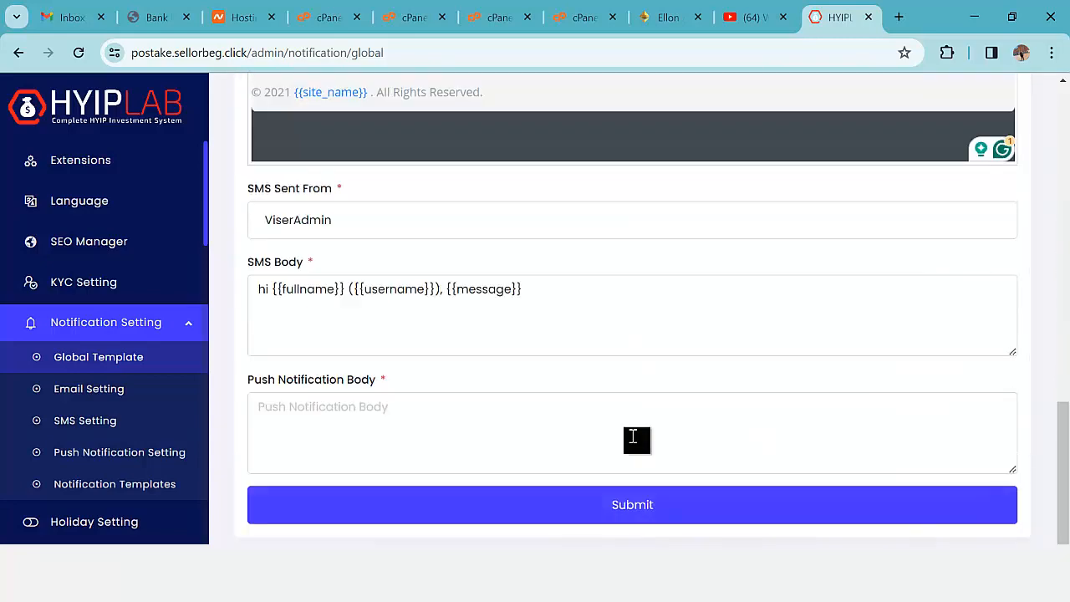
{"action": "scroll", "coordinate": [1037, 398], "scroll_direction": "up", "scroll_amount": 4}
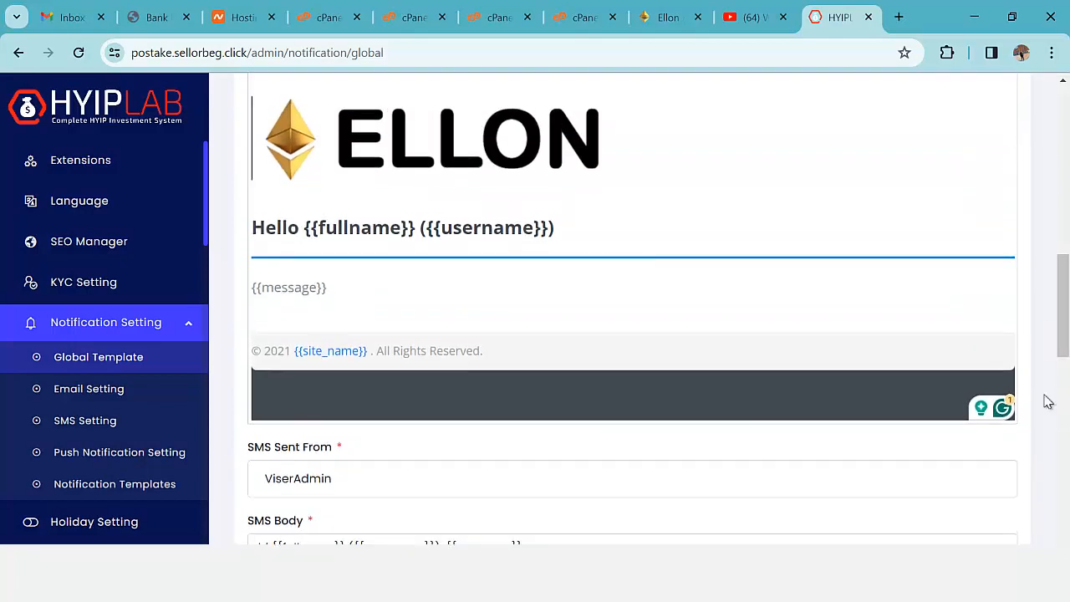
{"action": "scroll", "coordinate": [1067, 413], "scroll_direction": "down", "scroll_amount": 5}
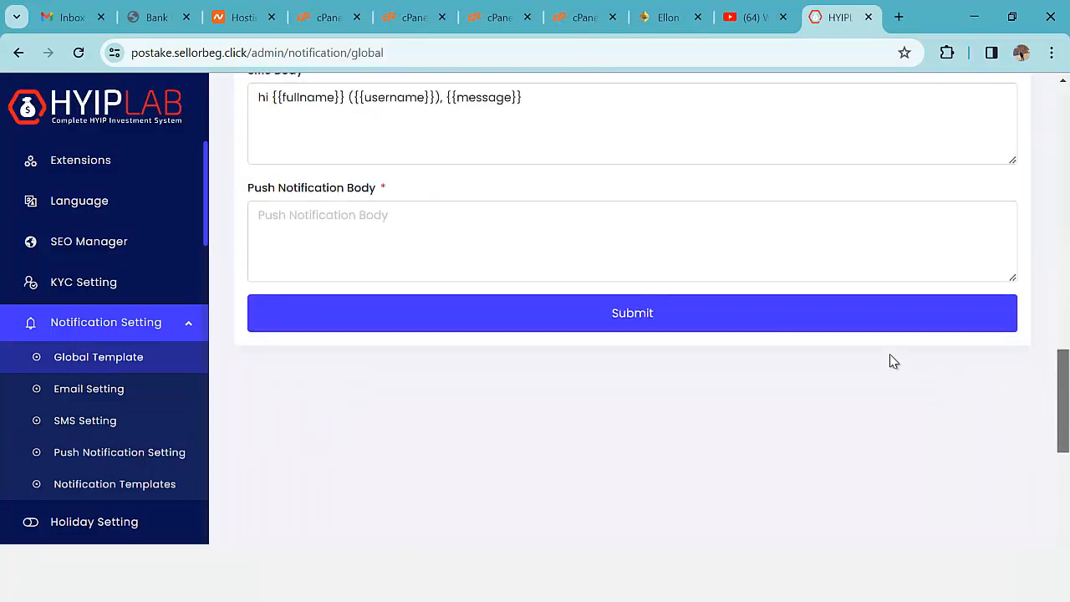
- Fill the required Push Notification Body with 'Website information updated' and save the template
{"action": "left_click", "coordinate": [773, 310]}
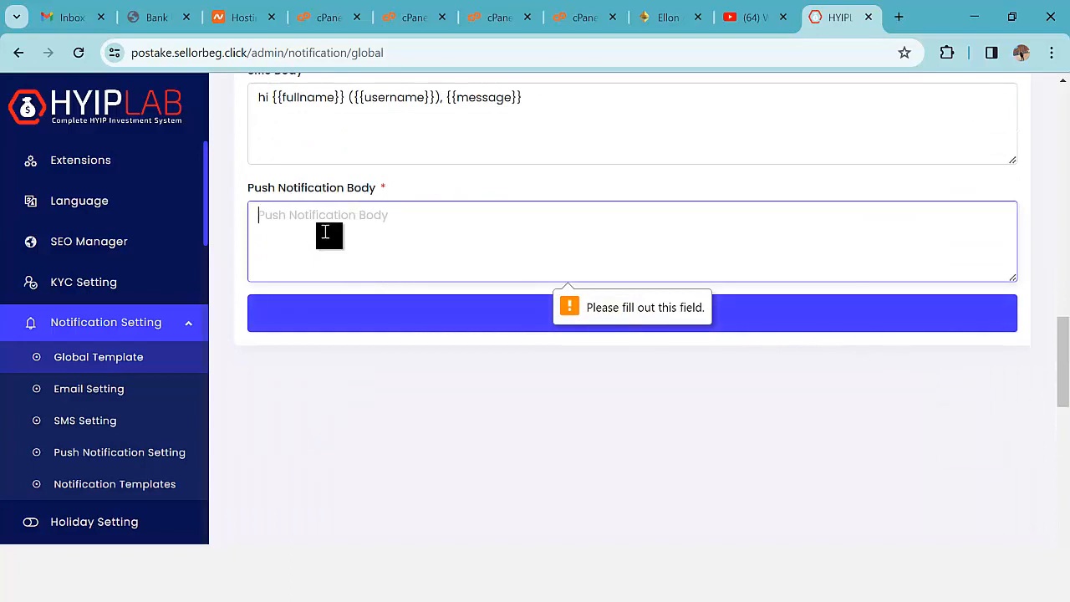
{"action": "type", "text": "Website information updated"}
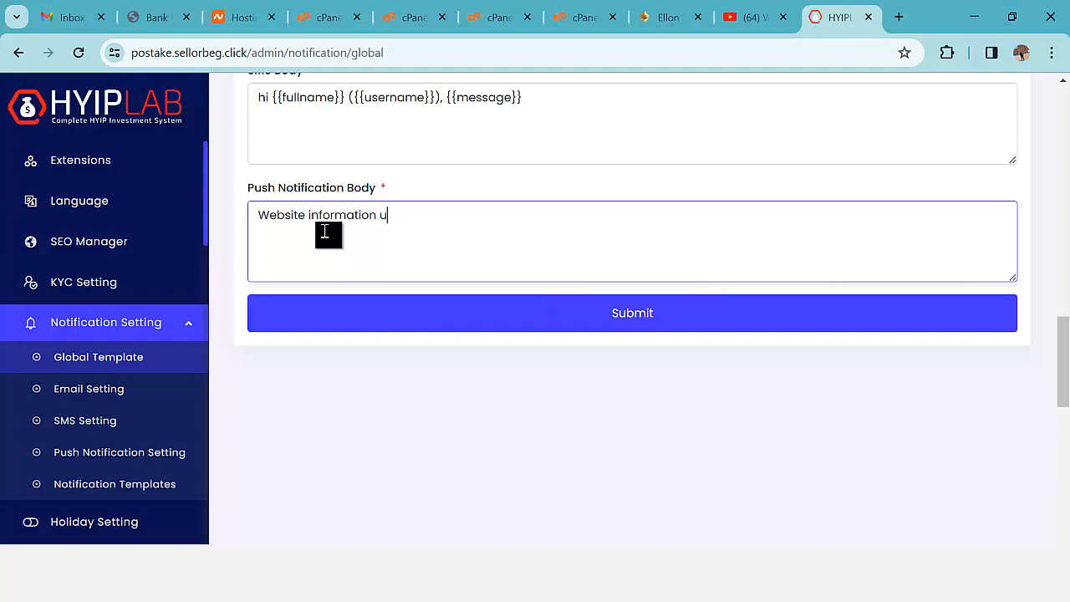
{"action": "left_click", "coordinate": [449, 318]}
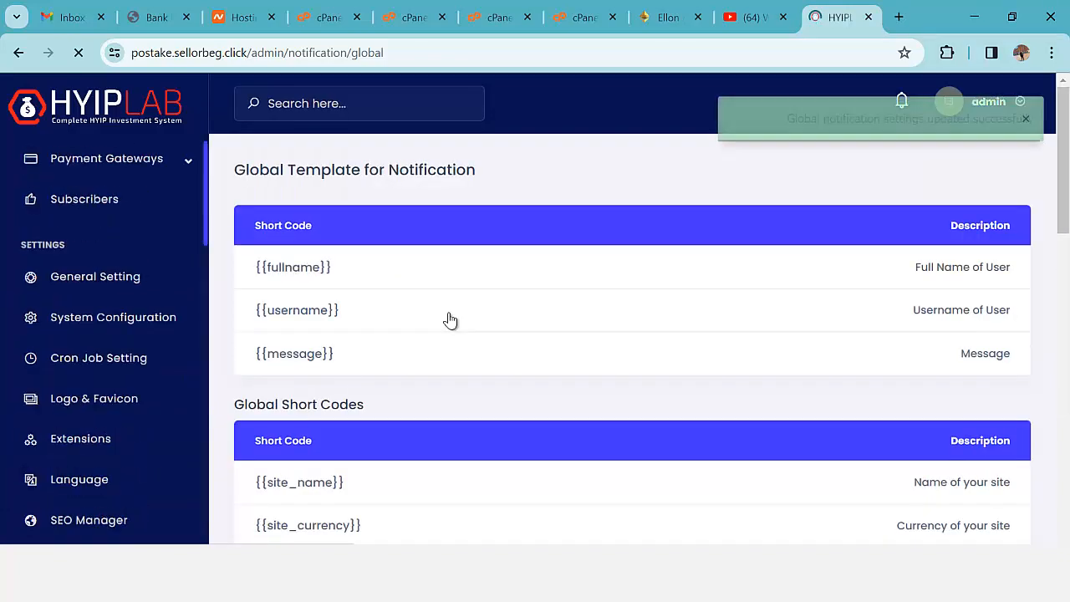
{"action": "scroll", "coordinate": [524, 401], "scroll_direction": "down", "scroll_amount": 1}
{"action": "scroll", "coordinate": [527, 407], "scroll_direction": "down", "scroll_amount": 3}
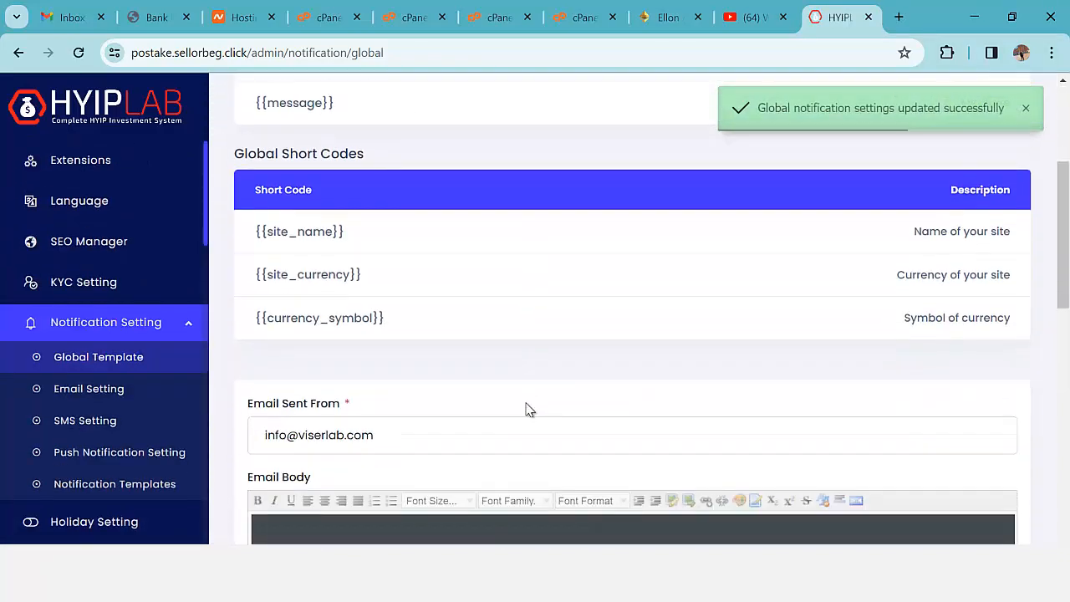
{"action": "scroll", "coordinate": [529, 409], "scroll_direction": "up", "scroll_amount": 4}
{"action": "scroll", "coordinate": [95, 343], "scroll_direction": "up", "scroll_amount": 3}
{"action": "scroll", "coordinate": [132, 293], "scroll_direction": "down", "scroll_amount": 1}
{"action": "scroll", "coordinate": [322, 328], "scroll_direction": "down", "scroll_amount": 1}
{"action": "scroll", "coordinate": [321, 329], "scroll_direction": "down", "scroll_amount": 5}
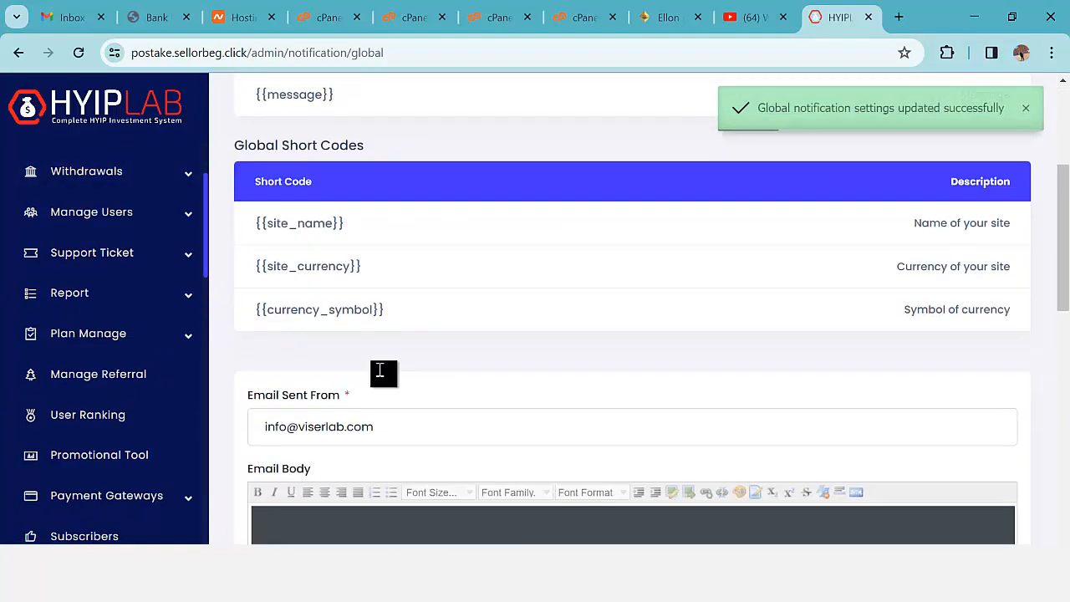
{"action": "left_click", "coordinate": [244, 53]}
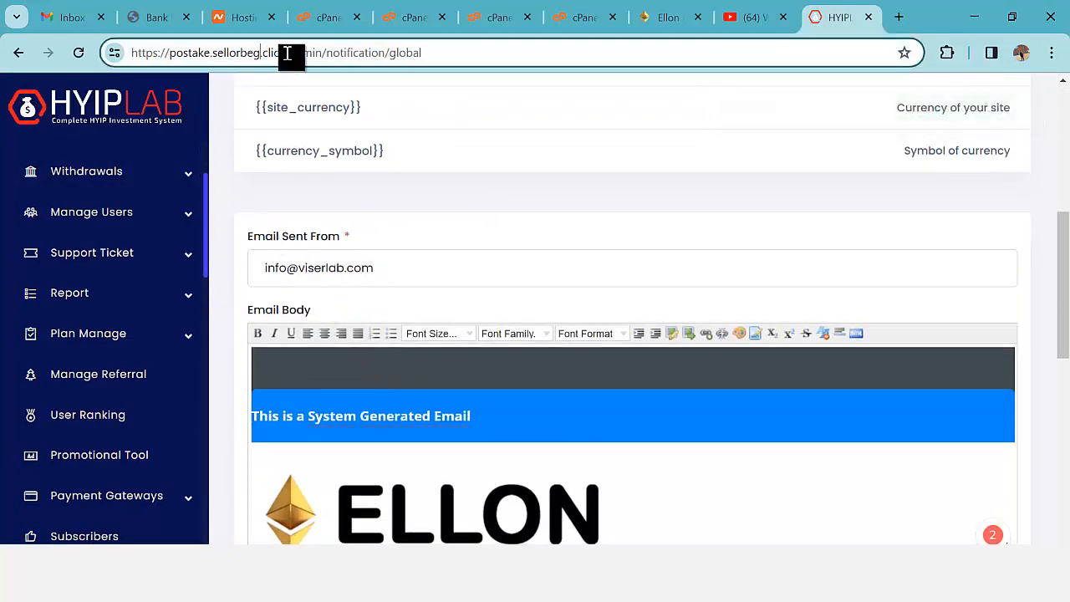
{"action": "left_click_drag", "start_coordinate": [287, 53], "coordinate": [225, 55]}
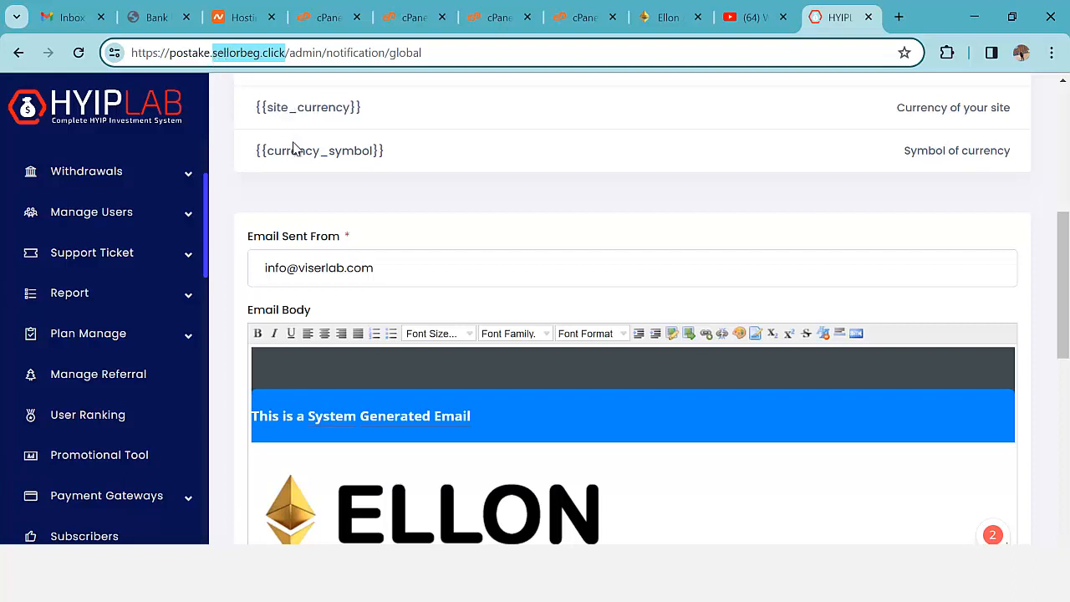
{"action": "left_click_drag", "start_coordinate": [419, 276], "coordinate": [256, 264]}
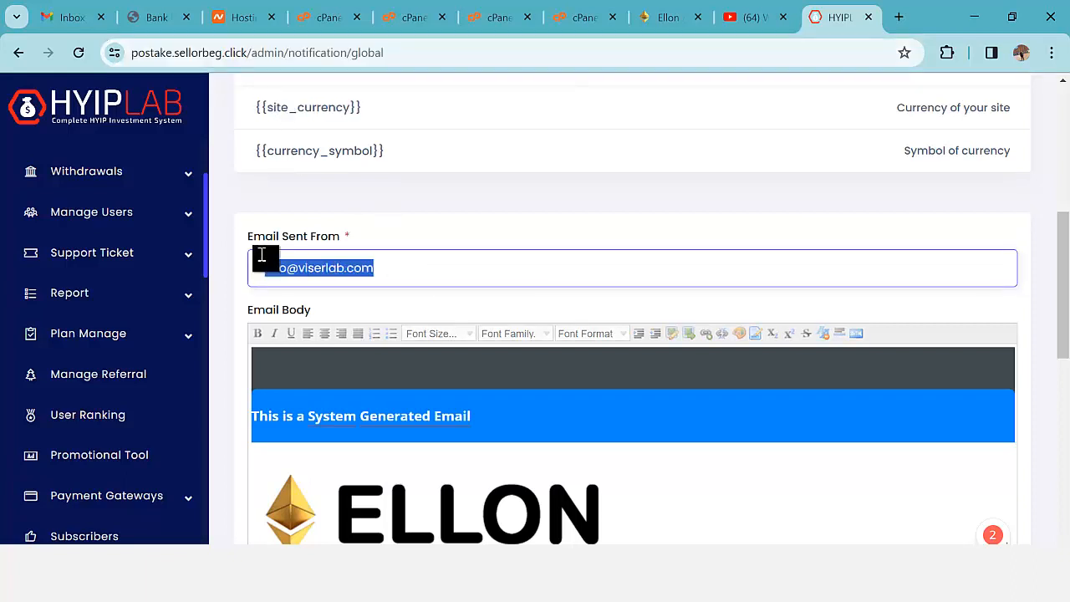
{"action": "key", "text": "BackSpace"}
{"action": "type", "text": "info@"}
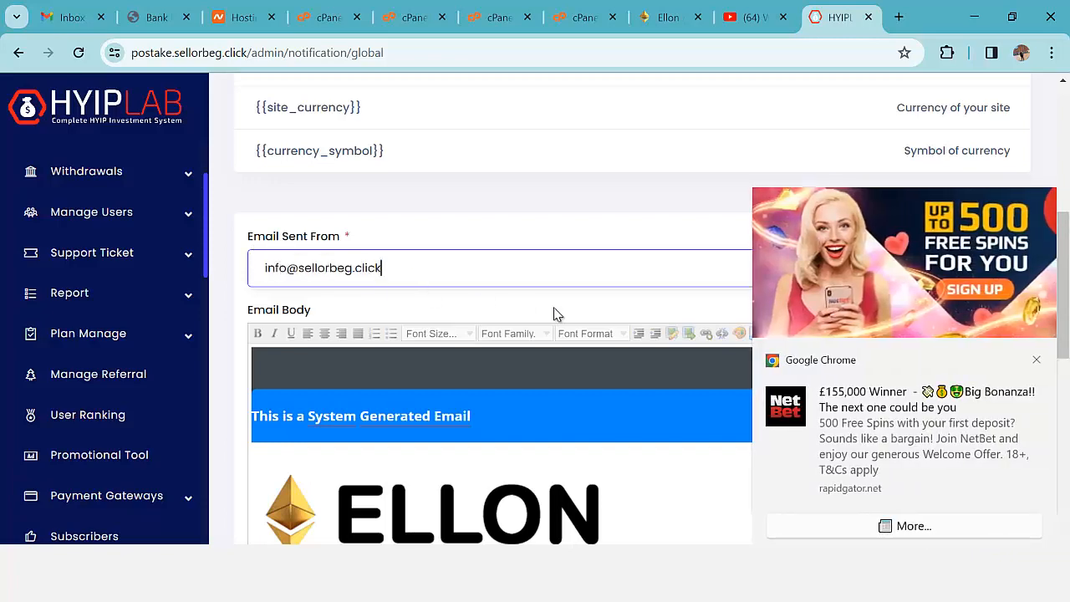
{"action": "scroll", "coordinate": [552, 318], "scroll_direction": "down", "scroll_amount": 10}
{"action": "left_click", "coordinate": [498, 387]}
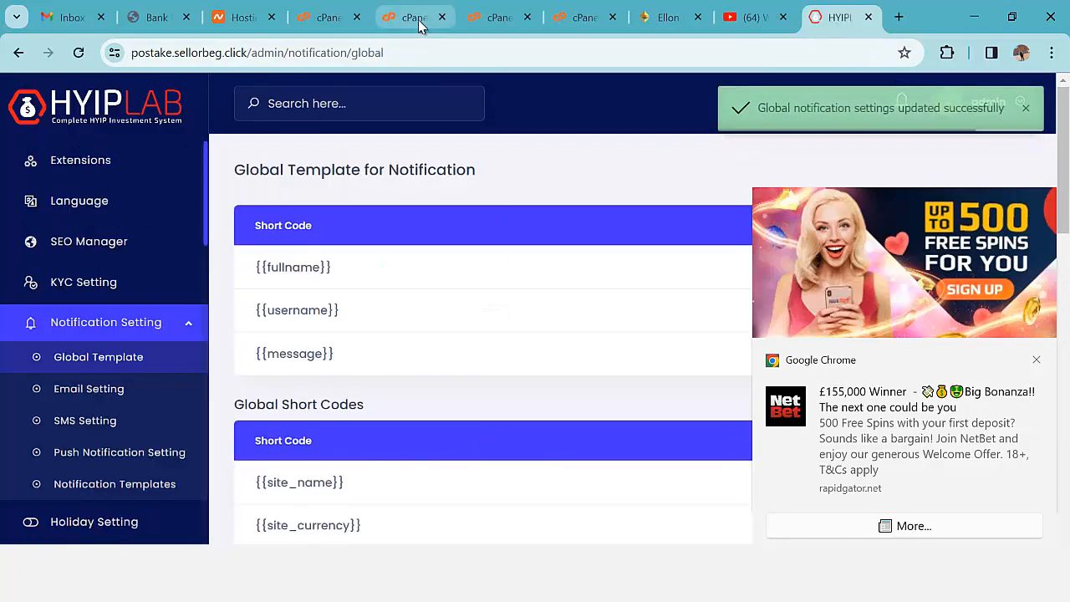
{"action": "left_click", "coordinate": [418, 18]}
{"action": "left_click", "coordinate": [329, 19]}
- Open cPanel's Email Accounts tool and dismiss the recurring ad notifications
{"action": "scroll", "coordinate": [339, 311], "scroll_direction": "up", "scroll_amount": 1}
{"action": "scroll", "coordinate": [317, 301], "scroll_direction": "up", "scroll_amount": 6}
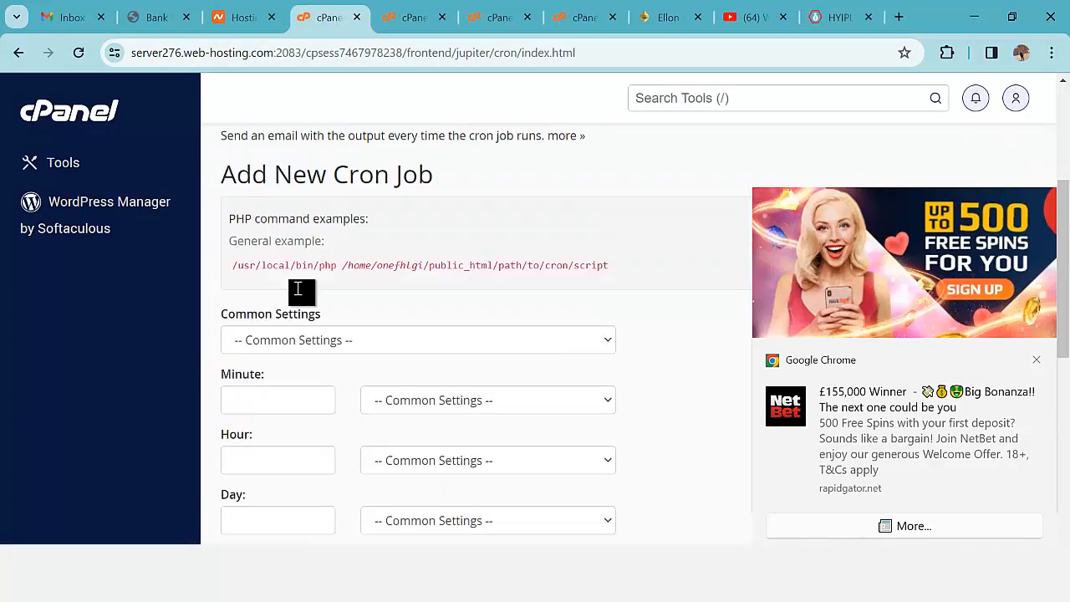
{"action": "left_click", "coordinate": [652, 101]}
{"action": "type", "text": "email"}
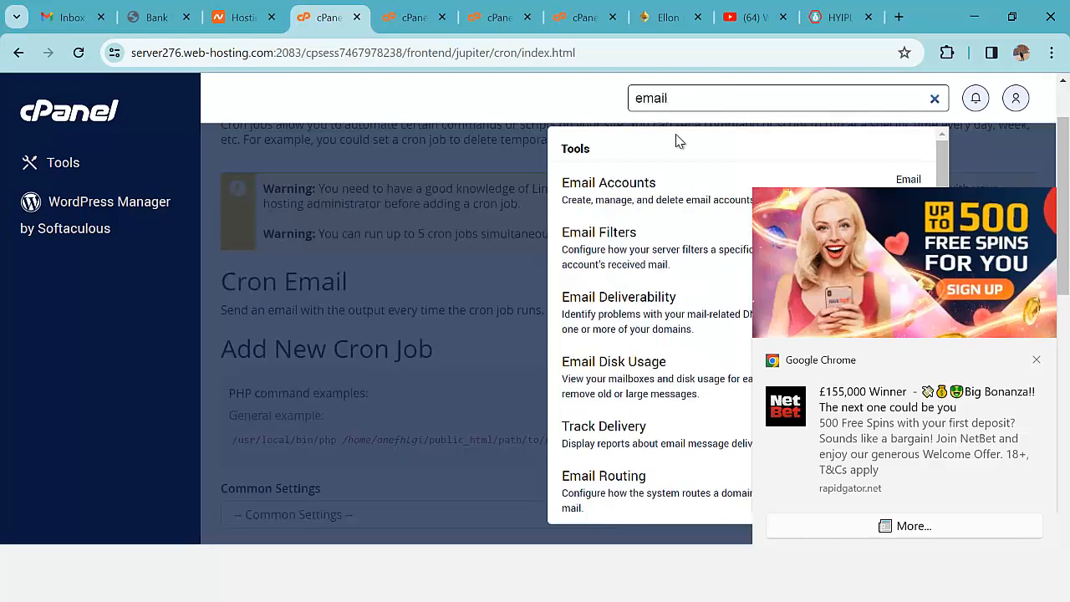
{"action": "left_click", "coordinate": [593, 201]}
{"action": "left_click", "coordinate": [1038, 361]}
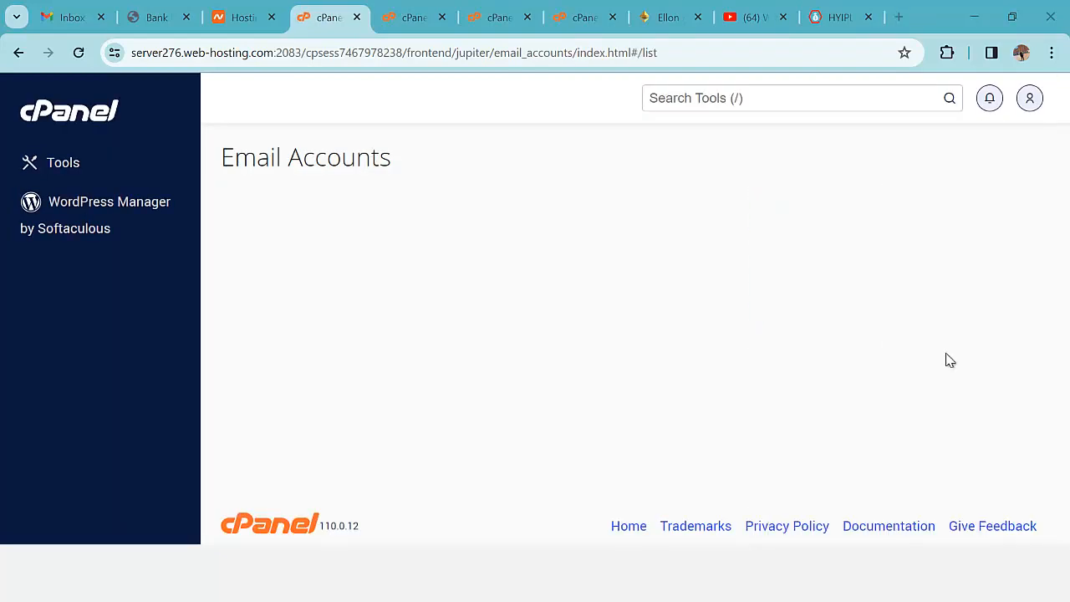
{"action": "scroll", "coordinate": [669, 301], "scroll_direction": "down", "scroll_amount": 1}
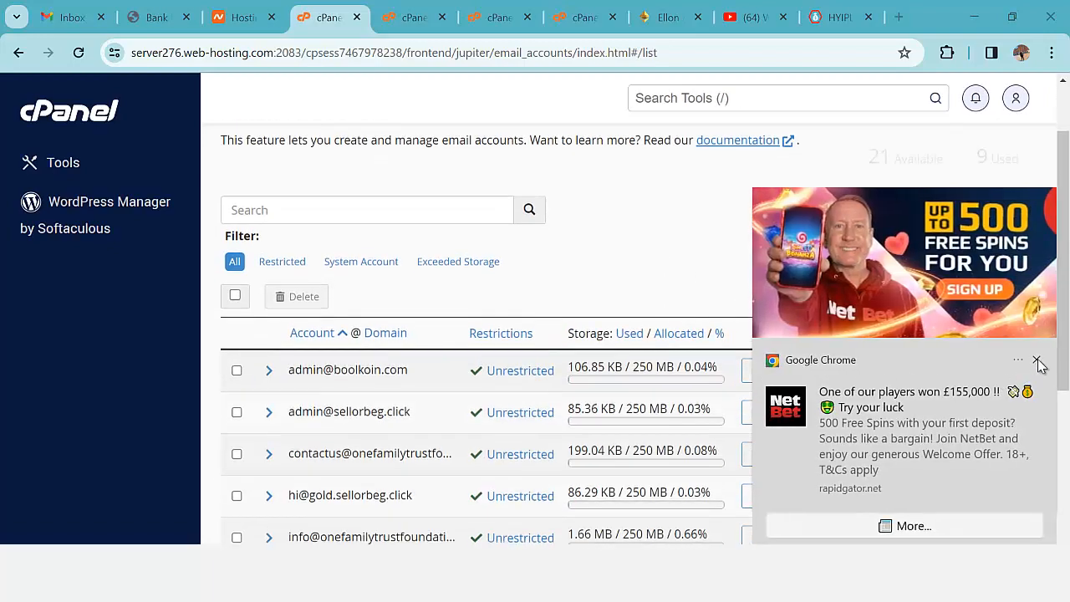
{"action": "left_click", "coordinate": [1038, 361]}
{"action": "scroll", "coordinate": [413, 404], "scroll_direction": "down", "scroll_amount": 4}
{"action": "scroll", "coordinate": [554, 432], "scroll_direction": "up", "scroll_amount": 4}
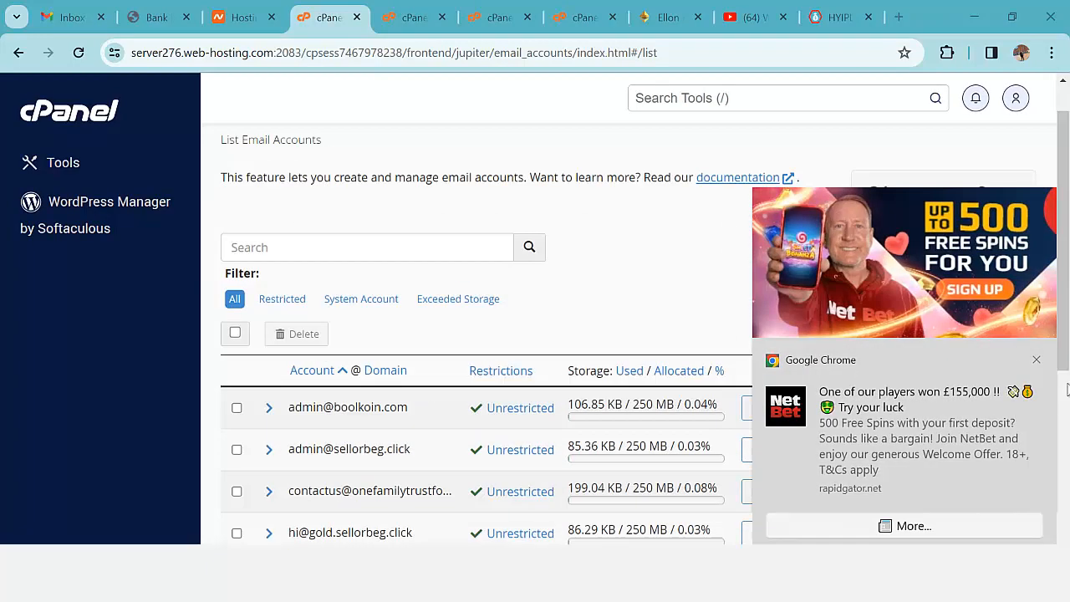
{"action": "left_click", "coordinate": [1037, 360]}
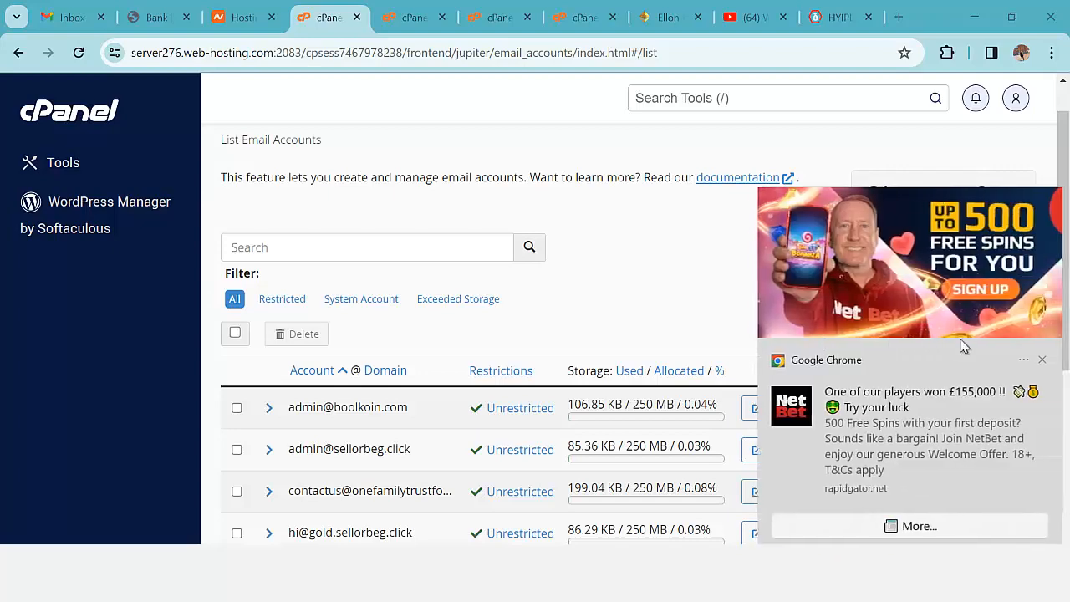
{"action": "left_click", "coordinate": [1037, 361]}
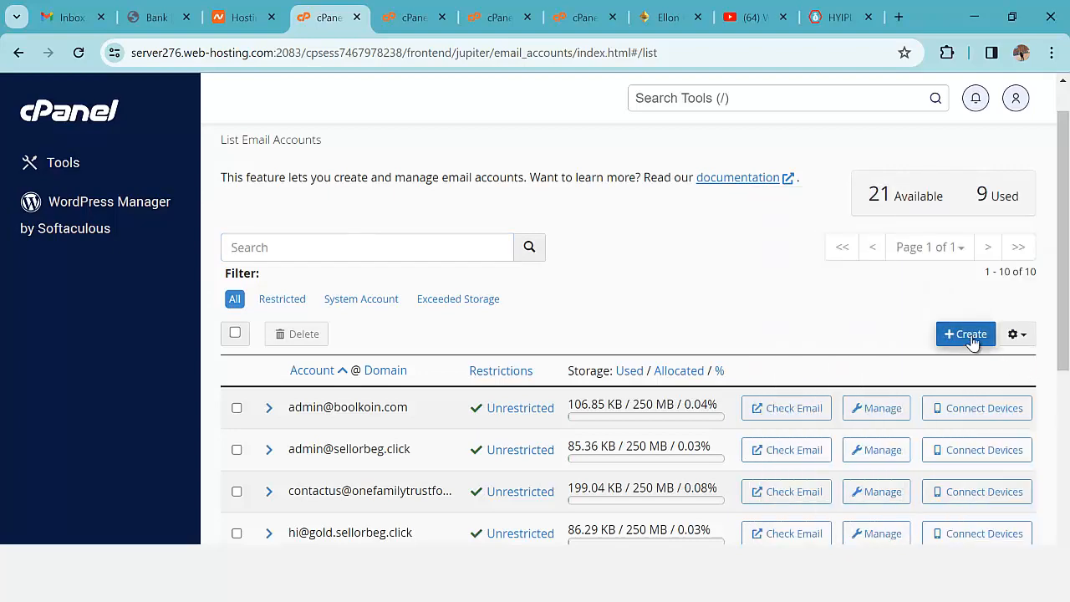
- Create a new onefamilytrustfoundation.org email account with a generated strong password
{"action": "left_click", "coordinate": [970, 337]}
{"action": "scroll", "coordinate": [325, 354], "scroll_direction": "down", "scroll_amount": 2}
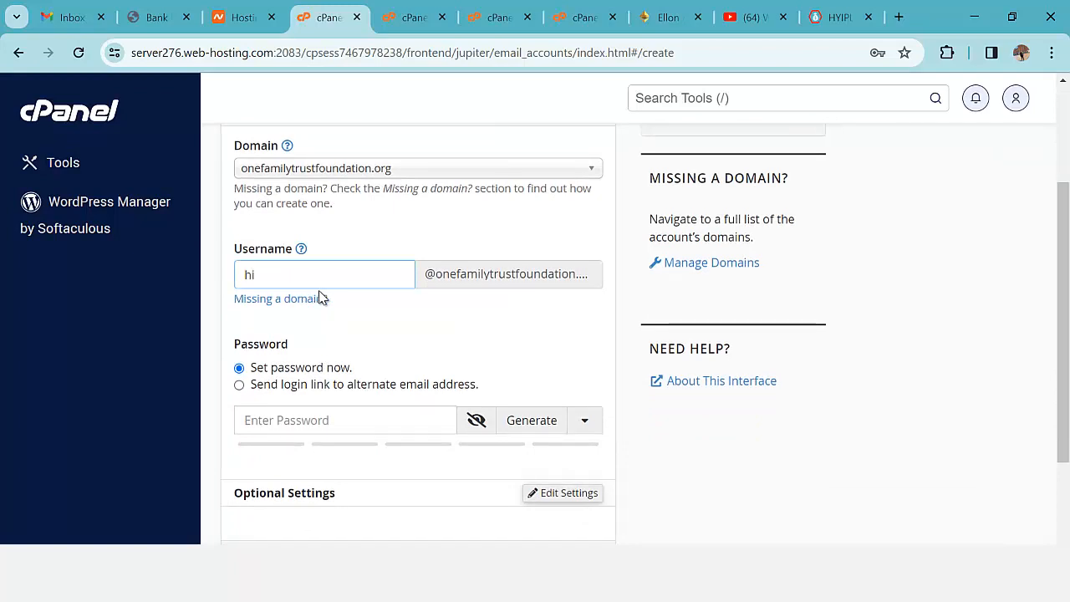
{"action": "left_click", "coordinate": [548, 421]}
{"action": "scroll", "coordinate": [535, 413], "scroll_direction": "down", "scroll_amount": 2}
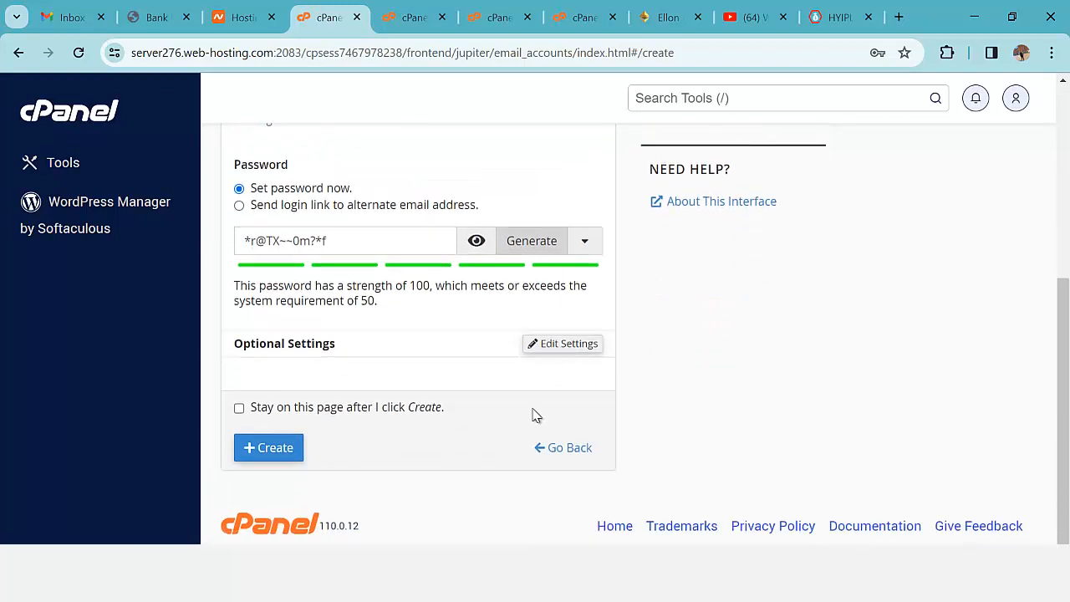
{"action": "left_click", "coordinate": [275, 450]}
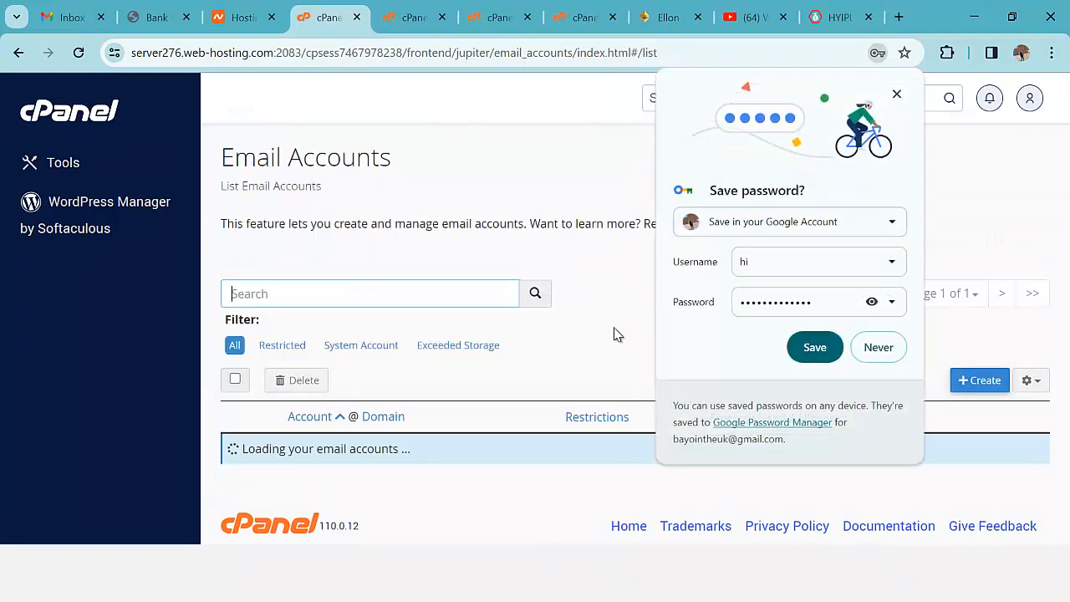
{"action": "left_click", "coordinate": [897, 96]}
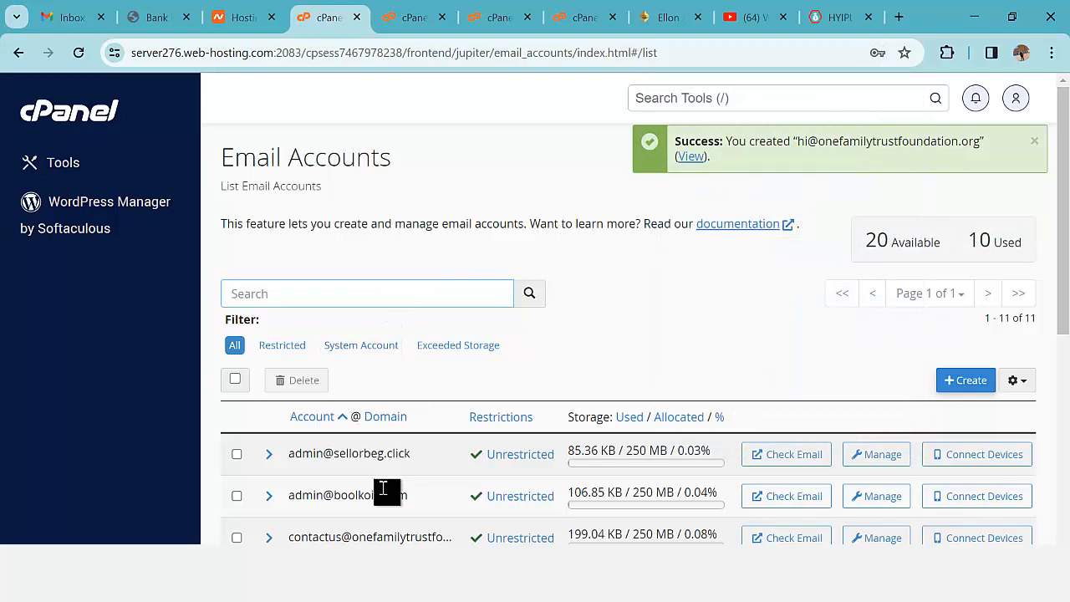
{"action": "left_click", "coordinate": [315, 573]}
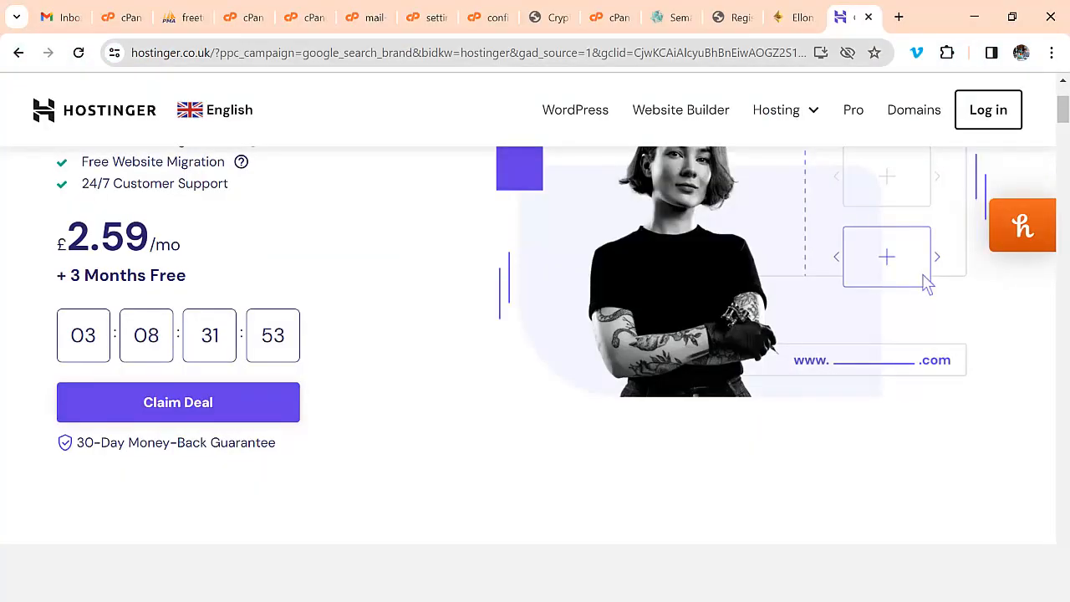
{"action": "key", "text": "alt+Tab"}
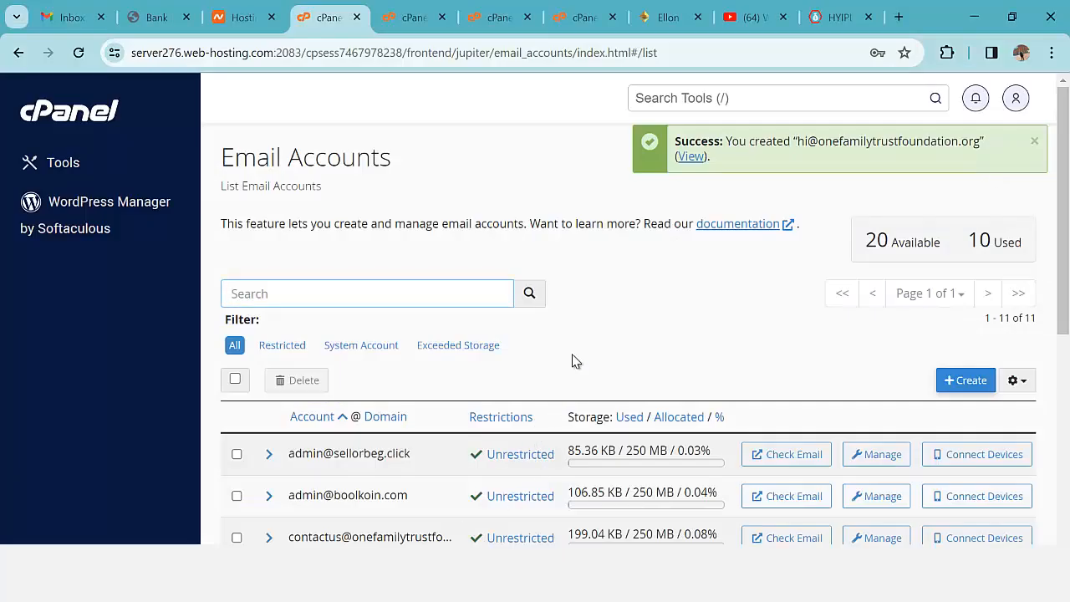
- Review the Ellon investment plans and dashboard balances, then return to Invest Statistics
{"action": "left_click", "coordinate": [664, 17]}
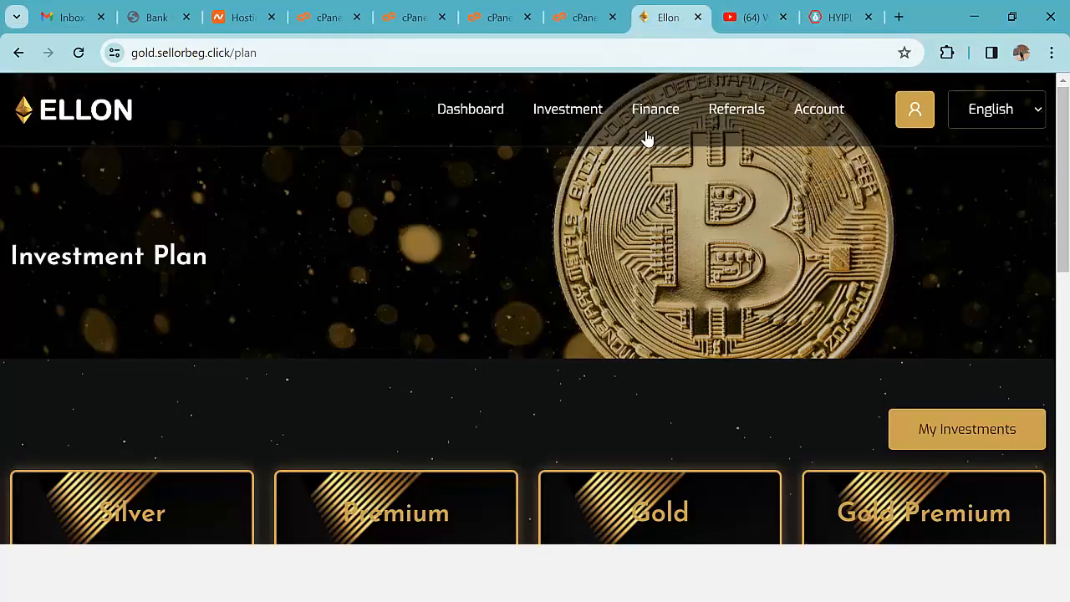
{"action": "scroll", "coordinate": [738, 310], "scroll_direction": "down", "scroll_amount": 9}
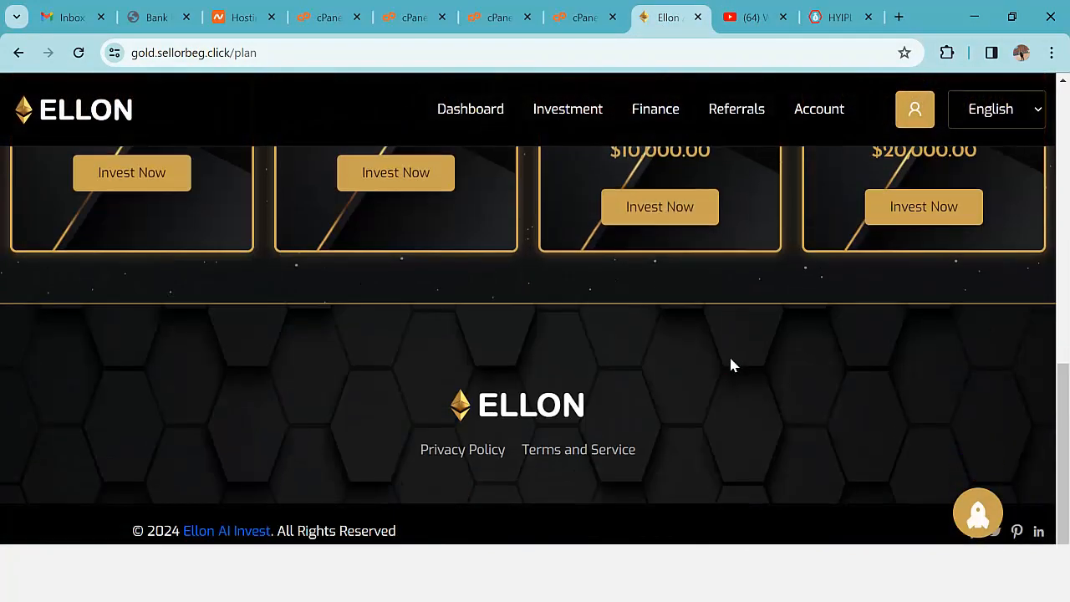
{"action": "scroll", "coordinate": [736, 368], "scroll_direction": "up", "scroll_amount": 10}
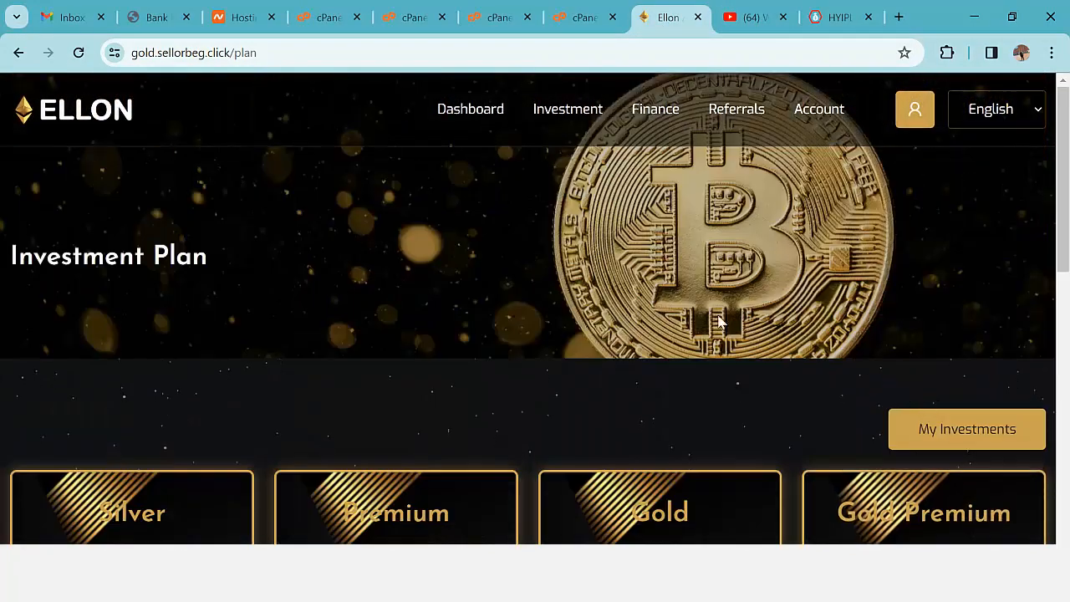
{"action": "scroll", "coordinate": [476, 226], "scroll_direction": "down", "scroll_amount": 1}
{"action": "scroll", "coordinate": [490, 250], "scroll_direction": "up", "scroll_amount": 1}
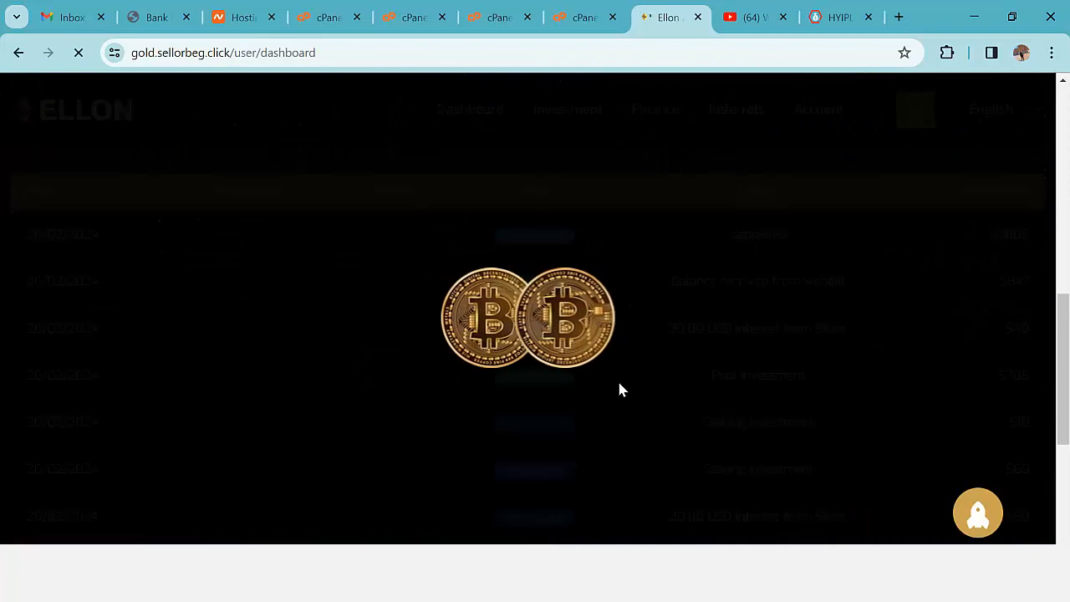
{"action": "scroll", "coordinate": [620, 389], "scroll_direction": "down", "scroll_amount": 2}
{"action": "scroll", "coordinate": [621, 388], "scroll_direction": "up", "scroll_amount": 3}
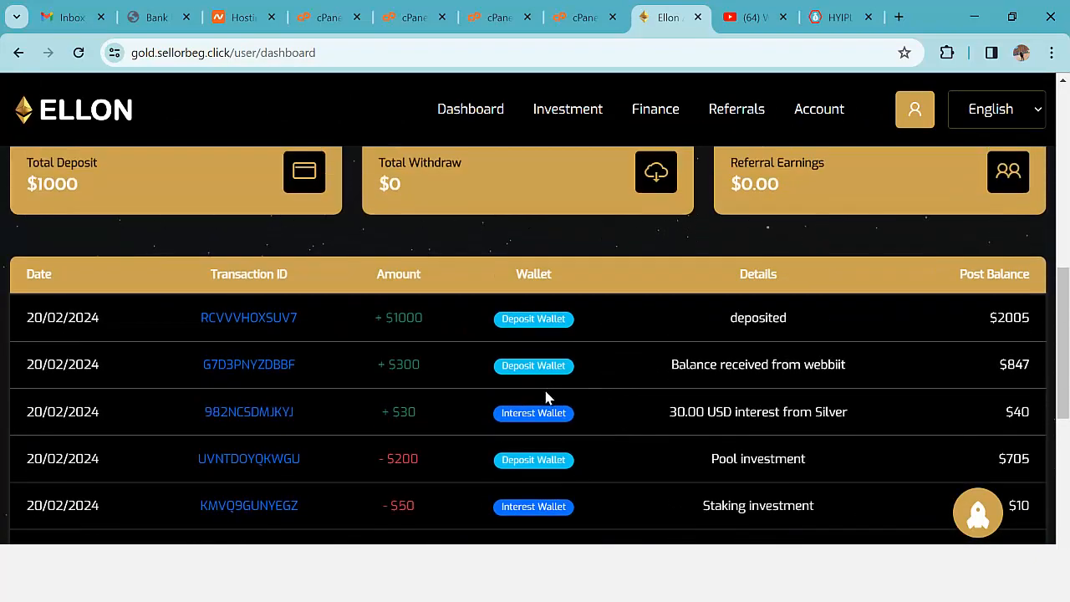
{"action": "scroll", "coordinate": [569, 371], "scroll_direction": "up", "scroll_amount": 2}
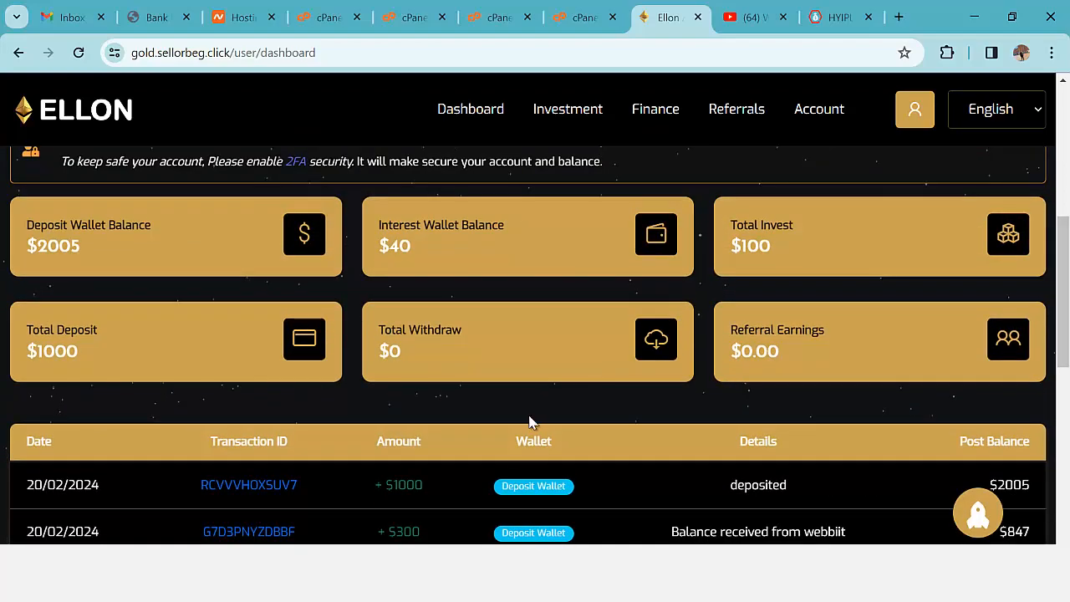
{"action": "key", "text": "alt+Tab"}
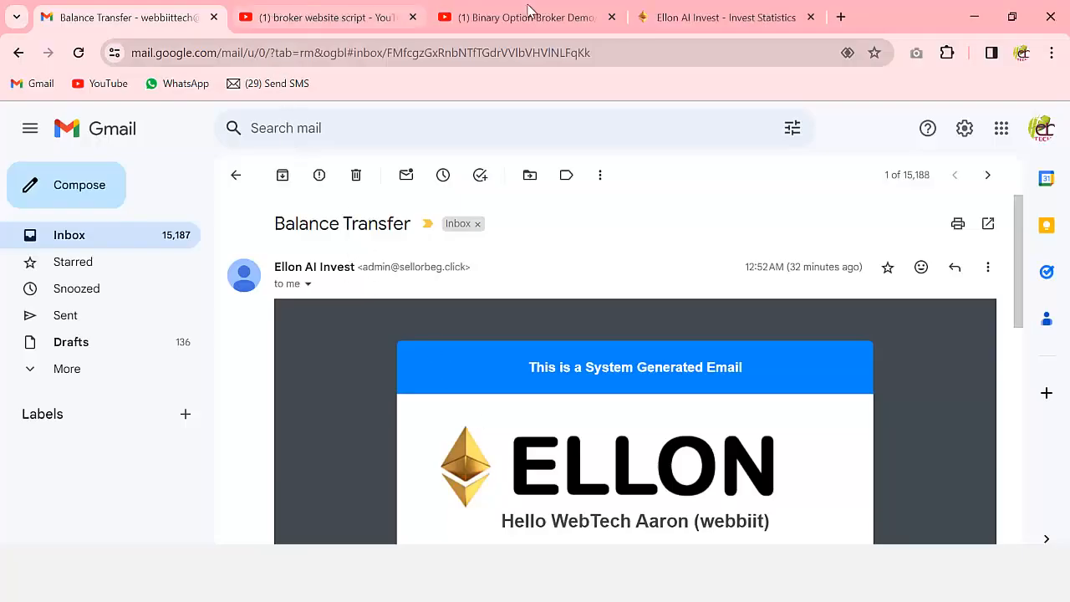
{"action": "left_click", "coordinate": [708, 14]}
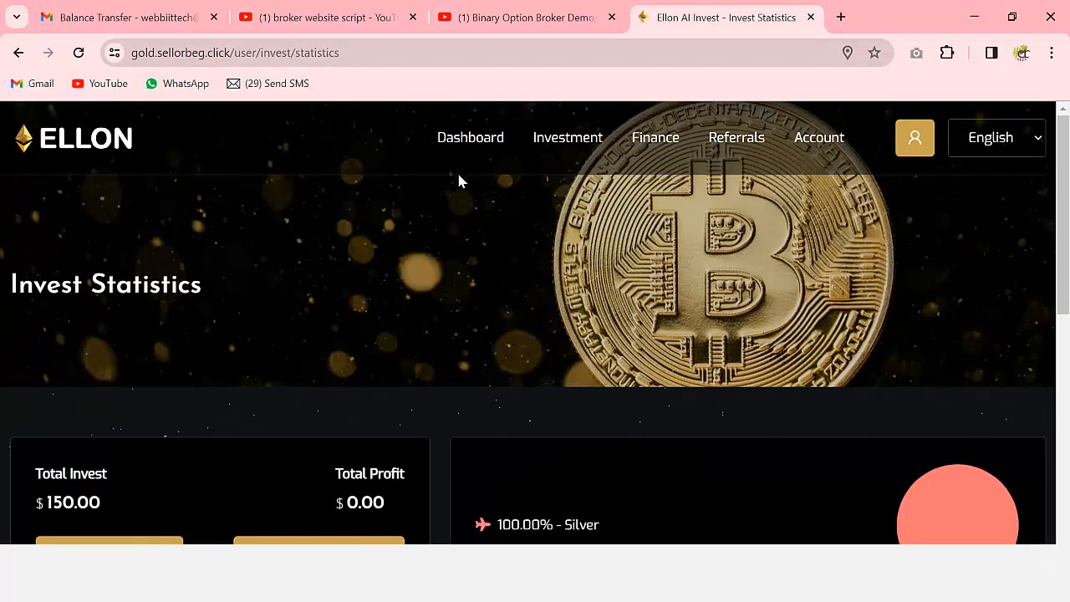
{"action": "mouse_move", "coordinate": [651, 145]}
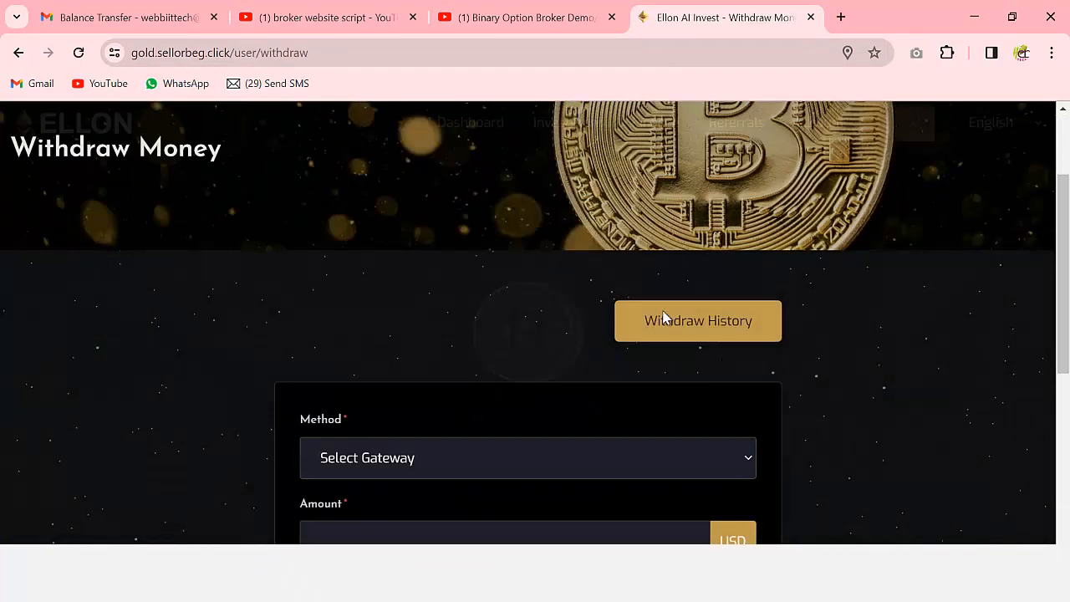
- Request a withdrawal of 20 via the WITHDRAW FUNDS method
{"action": "scroll", "coordinate": [664, 318], "scroll_direction": "down", "scroll_amount": 5}
{"action": "scroll", "coordinate": [513, 281], "scroll_direction": "up", "scroll_amount": 2}
{"action": "left_click", "coordinate": [400, 349]}
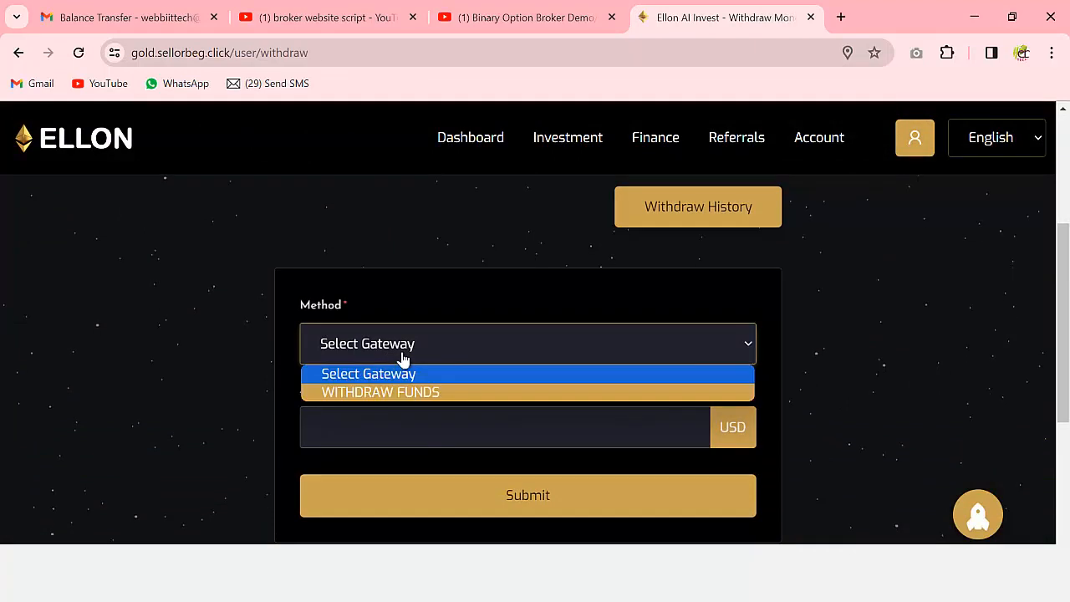
{"action": "left_click", "coordinate": [423, 393]}
{"action": "scroll", "coordinate": [495, 368], "scroll_direction": "down", "scroll_amount": 2}
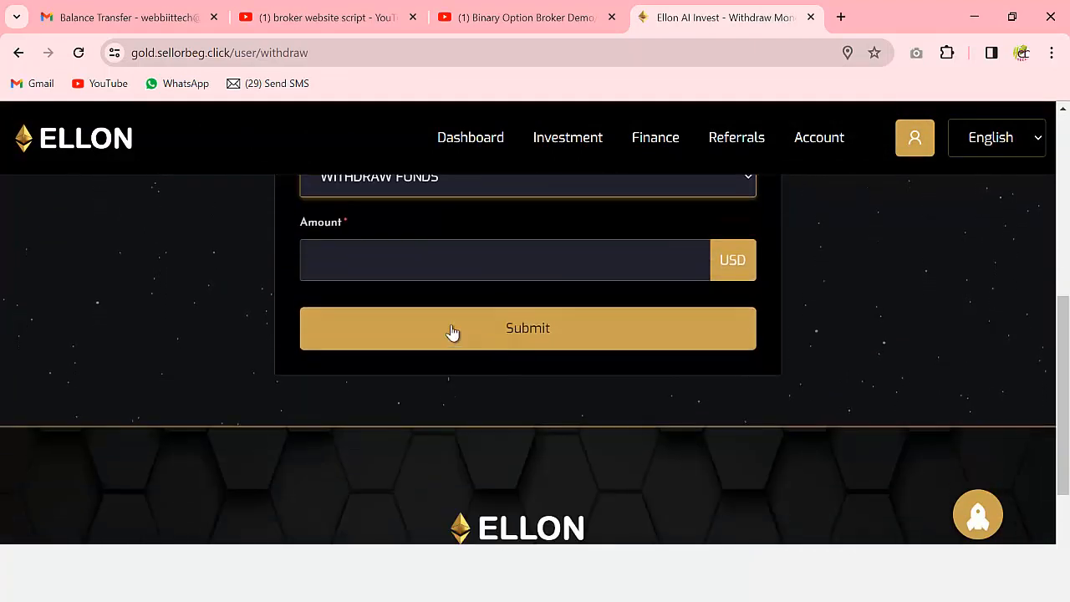
{"action": "left_click", "coordinate": [405, 399]}
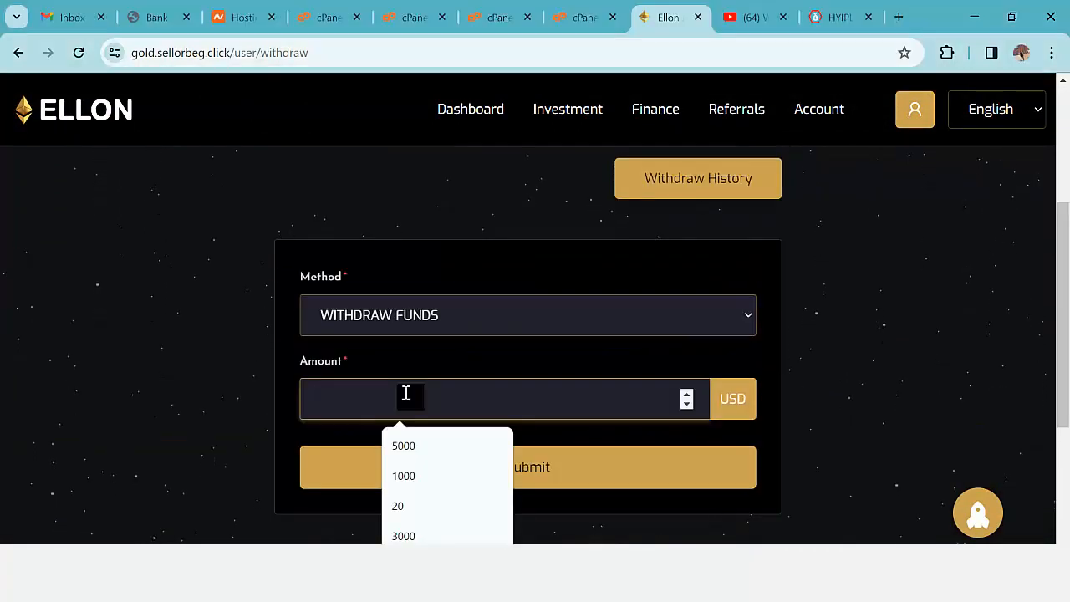
{"action": "type", "text": "20"}
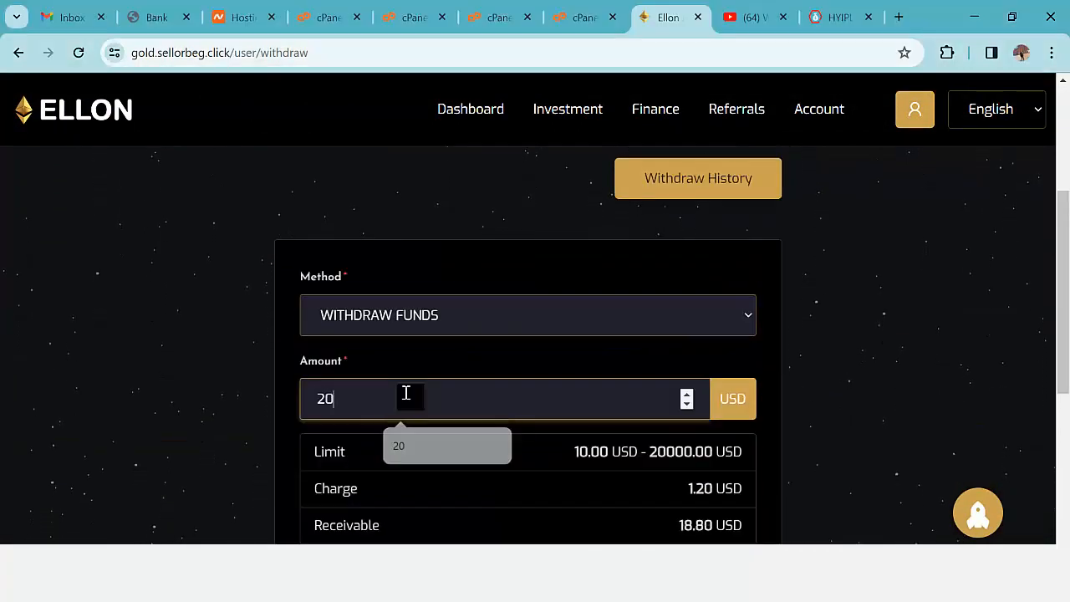
{"action": "scroll", "coordinate": [712, 346], "scroll_direction": "down", "scroll_amount": 3}
{"action": "left_click", "coordinate": [565, 335]}
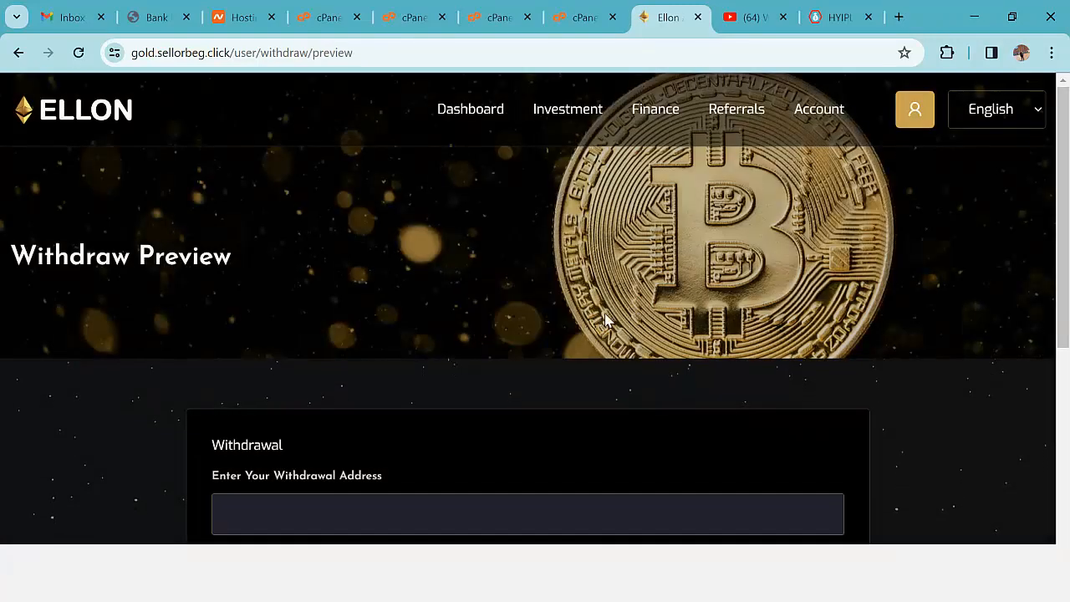
- Fill in the withdrawal address and submit the request
{"action": "scroll", "coordinate": [609, 318], "scroll_direction": "down", "scroll_amount": 2}
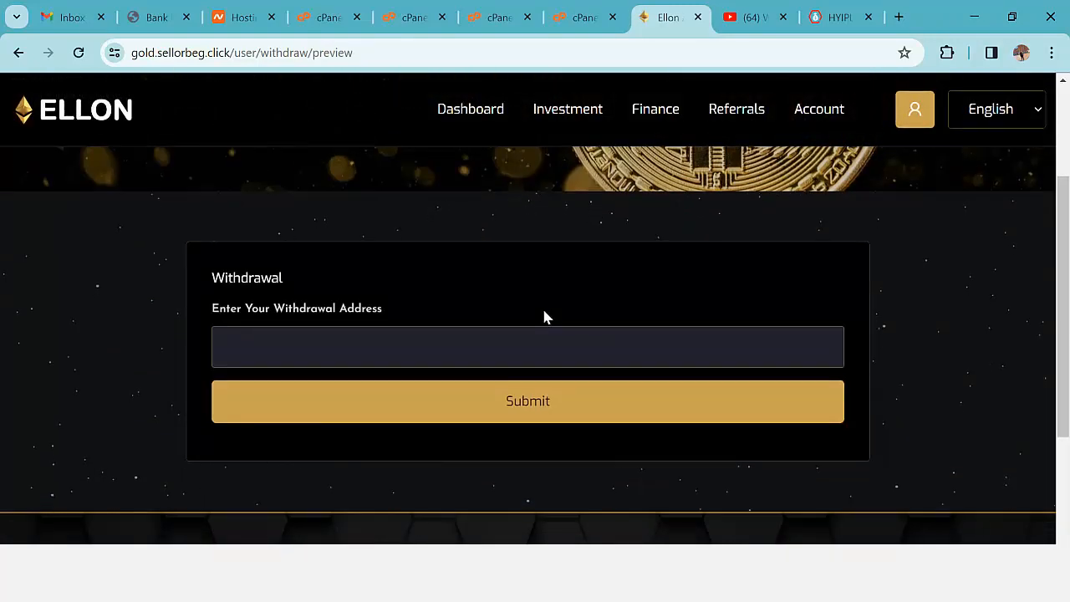
{"action": "left_click", "coordinate": [471, 344]}
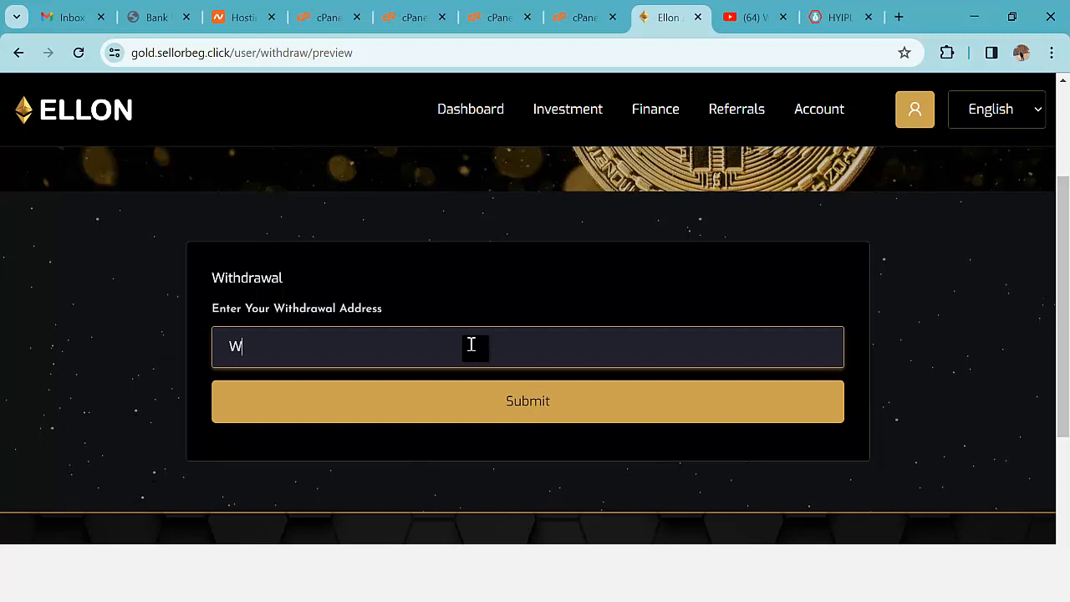
{"action": "type", "text": "ueioeoeoeieuehueueie"}
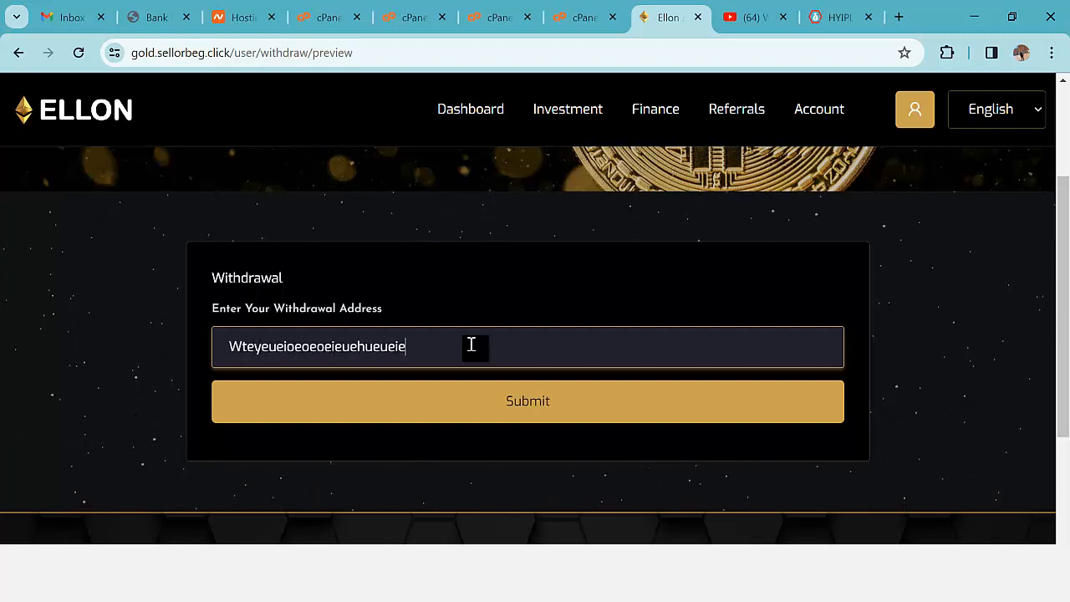
{"action": "left_click", "coordinate": [510, 401]}
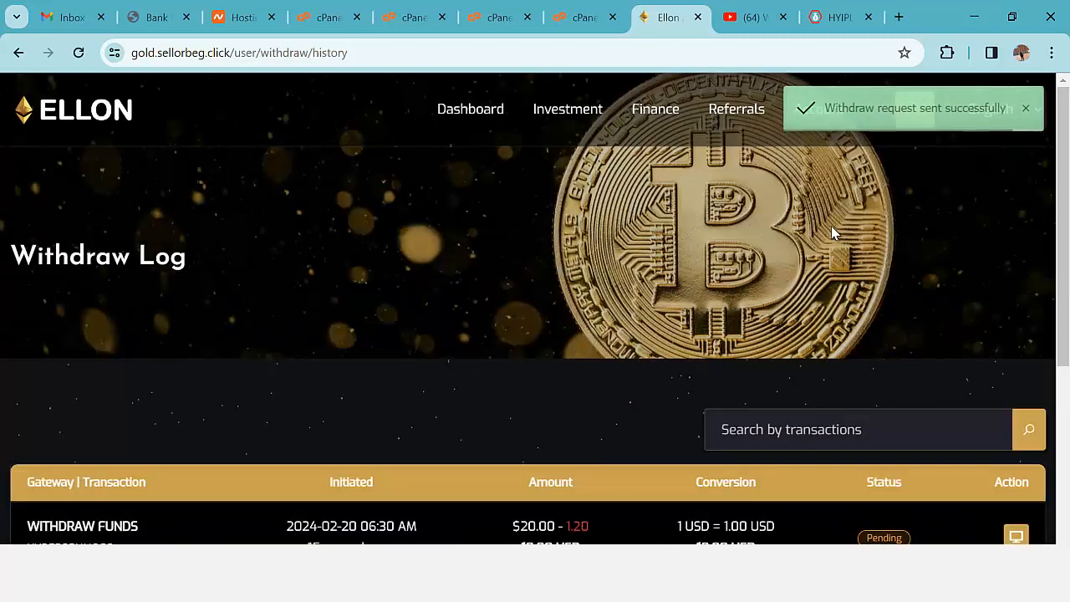
{"action": "scroll", "coordinate": [835, 351], "scroll_direction": "down", "scroll_amount": 3}
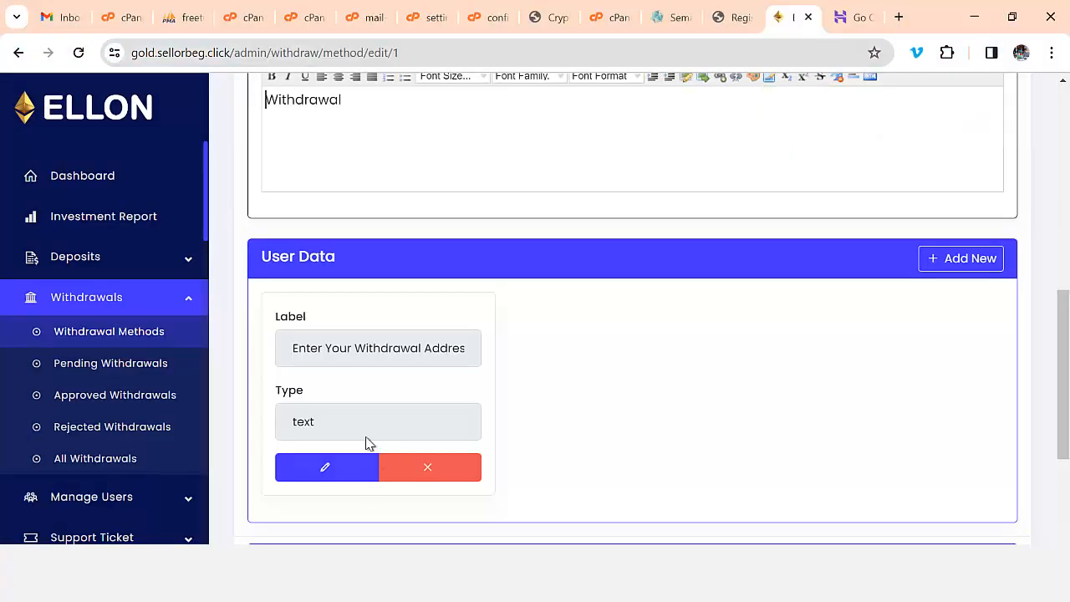
- Open the pending 18.80 USD withdrawal's details and choose Approve
{"action": "scroll", "coordinate": [365, 442], "scroll_direction": "up", "scroll_amount": 1}
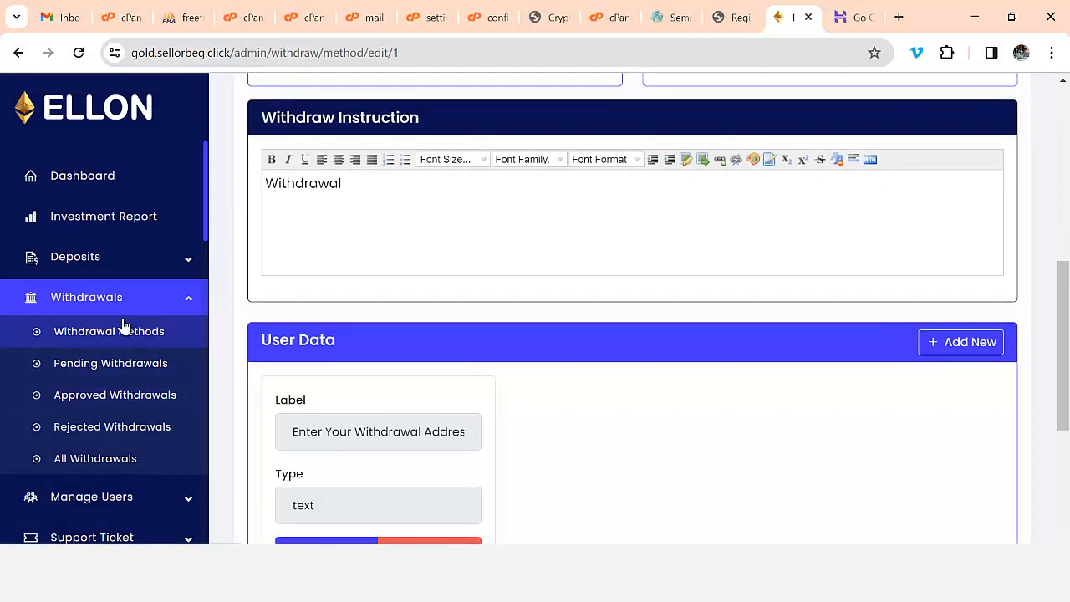
{"action": "left_click", "coordinate": [103, 360]}
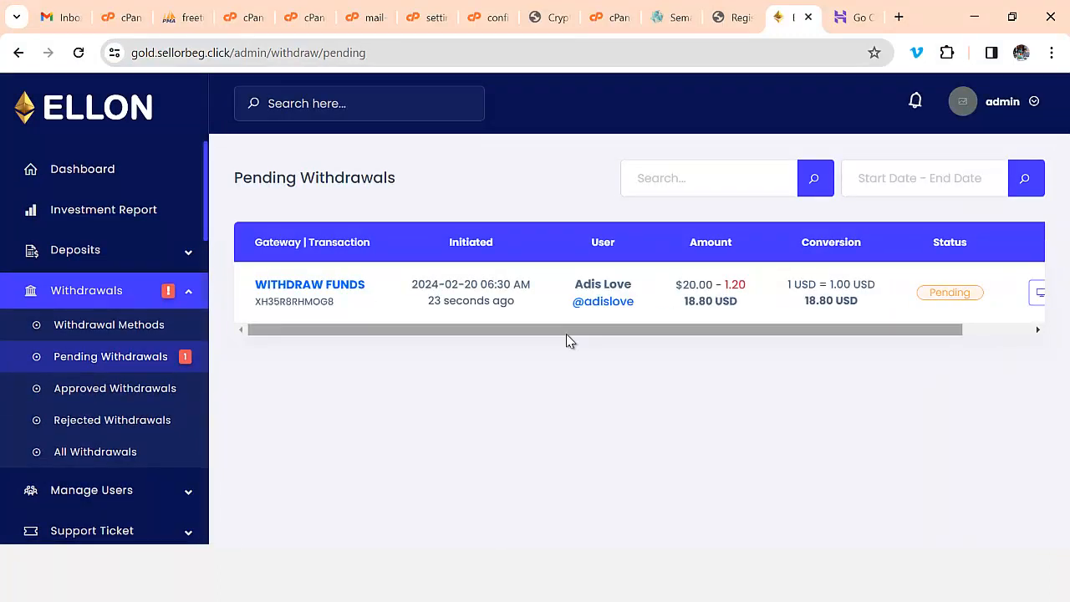
{"action": "left_click_drag", "start_coordinate": [612, 332], "coordinate": [800, 332]}
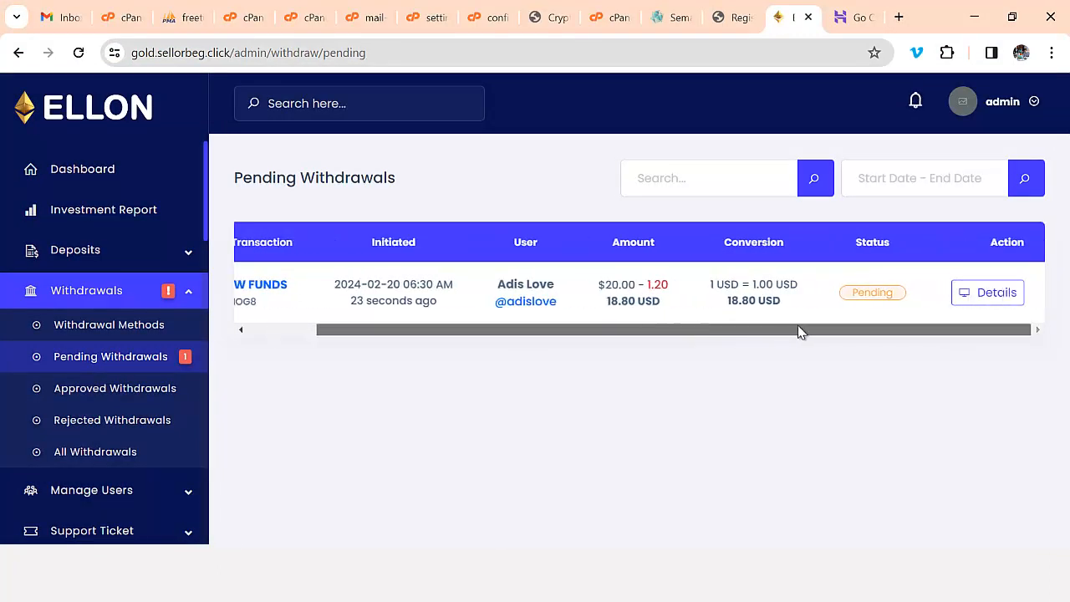
{"action": "left_click", "coordinate": [978, 303]}
{"action": "scroll", "coordinate": [719, 343], "scroll_direction": "down", "scroll_amount": 1}
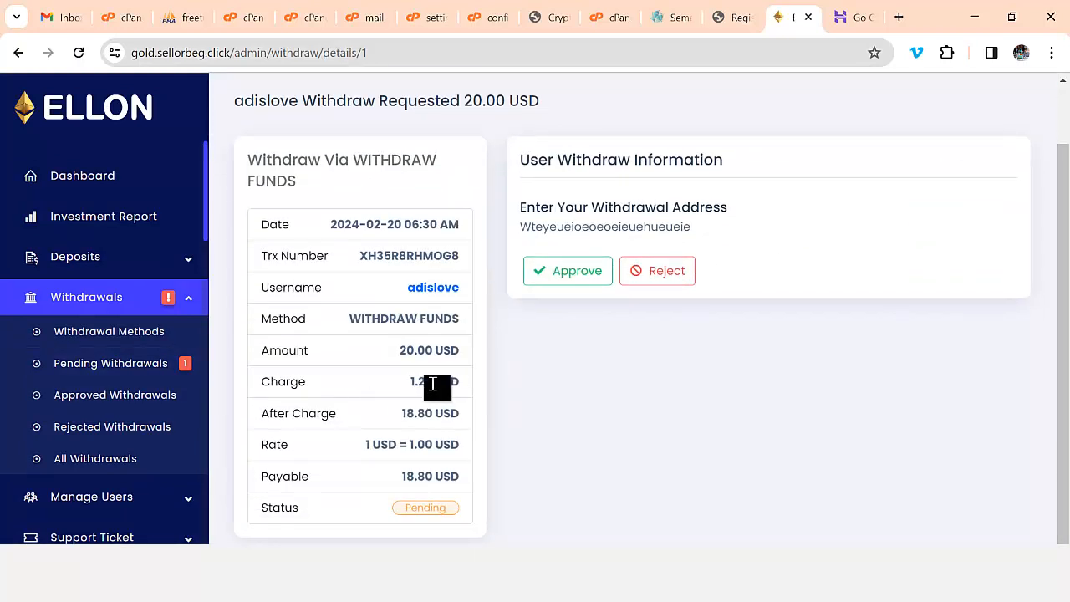
{"action": "left_click", "coordinate": [573, 276]}
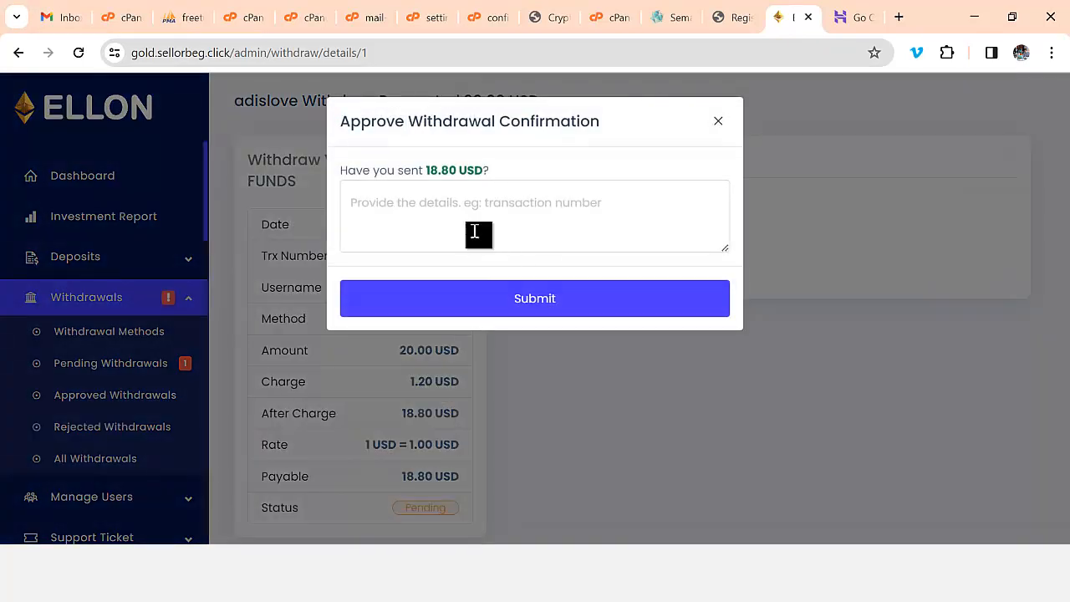
- Submit the approval with note APPROVED, then reload the user's Withdraw Log
{"action": "left_click", "coordinate": [464, 224]}
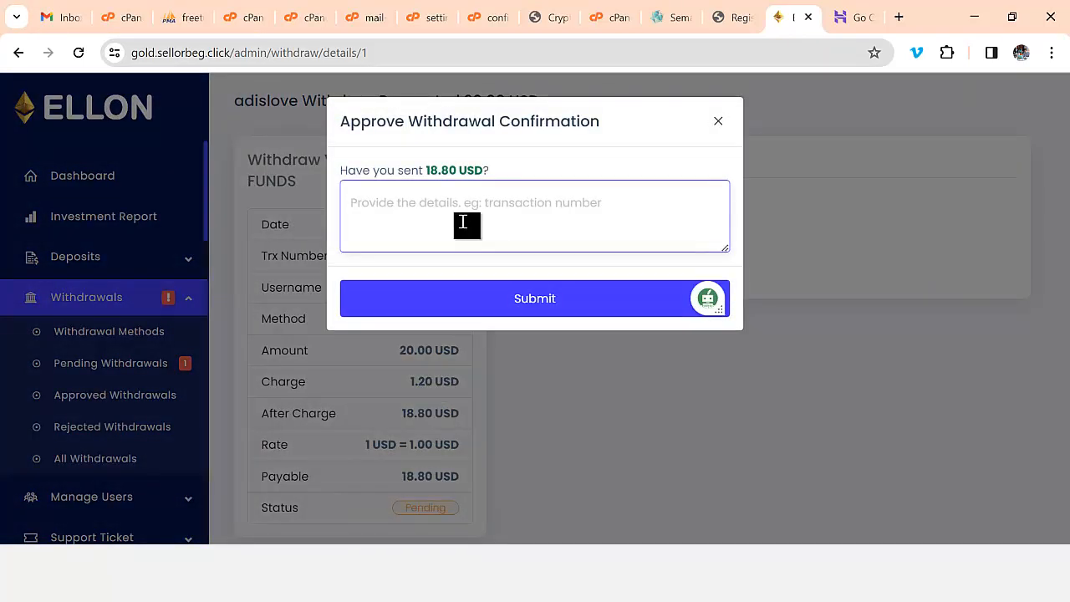
{"action": "type", "text": "PPROVED"}
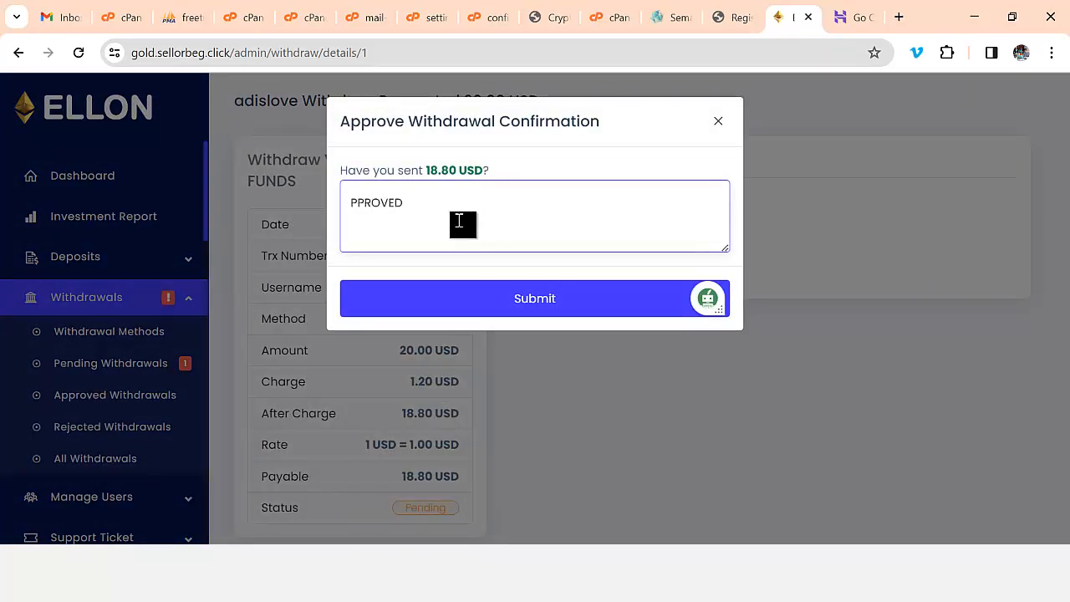
{"action": "left_click", "coordinate": [357, 202]}
{"action": "type", "text": "A"}
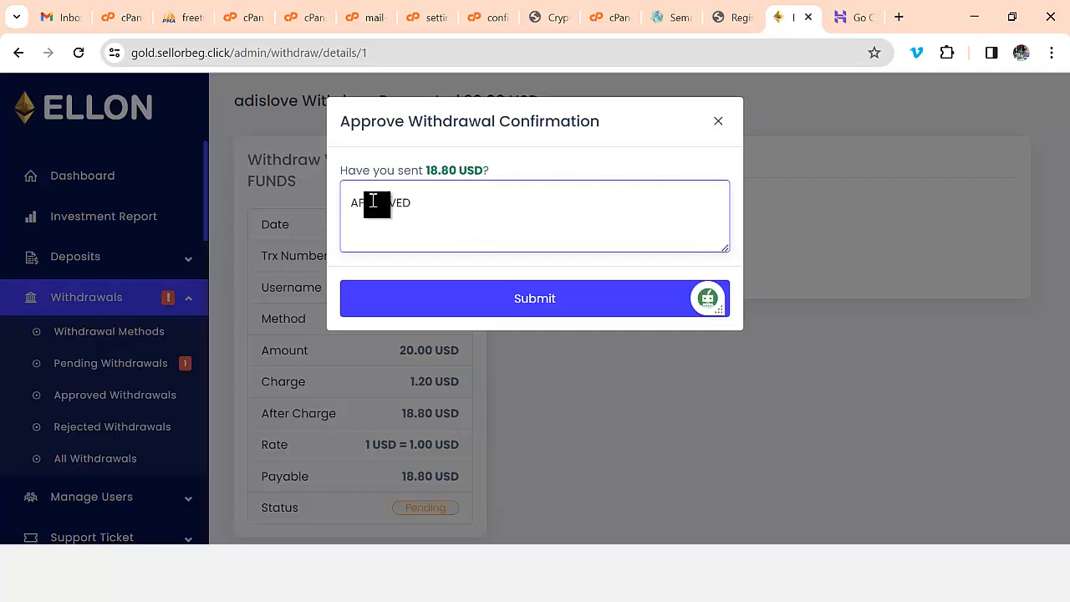
{"action": "left_click", "coordinate": [478, 307]}
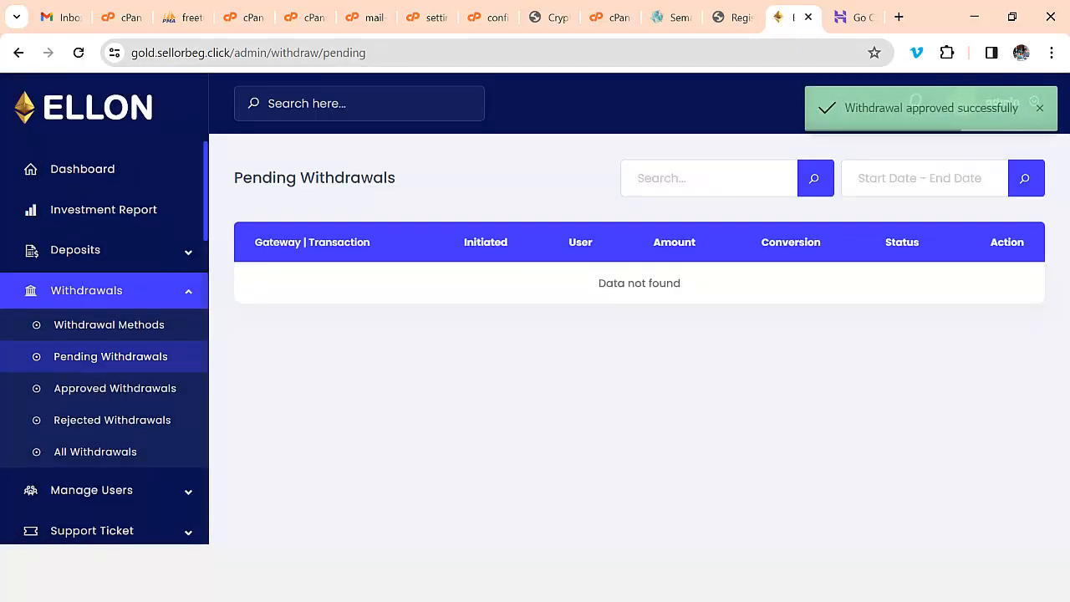
{"action": "key", "text": "alt+Tab"}
{"action": "scroll", "coordinate": [592, 326], "scroll_direction": "up", "scroll_amount": 2}
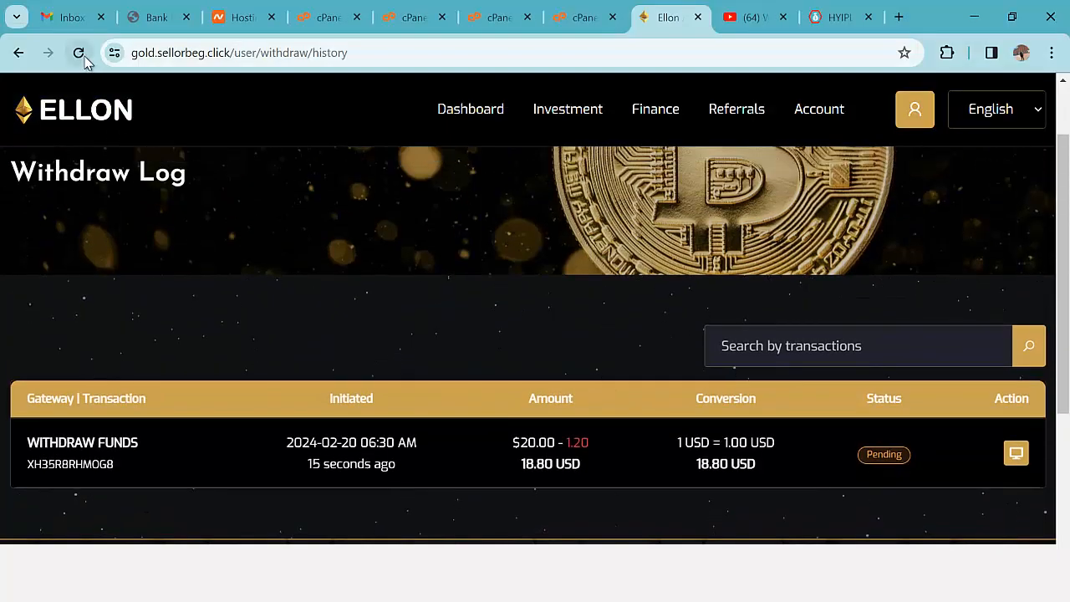
{"action": "left_click", "coordinate": [83, 57]}
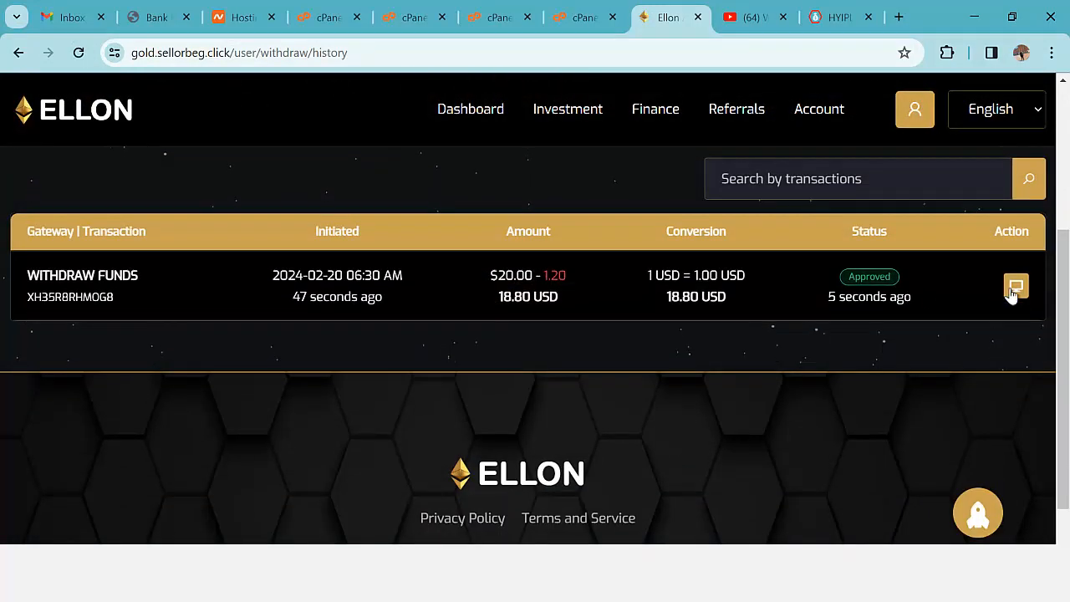
- View the approved withdrawal's details in the Withdraw Log, then close them
{"action": "left_click", "coordinate": [1013, 290]}
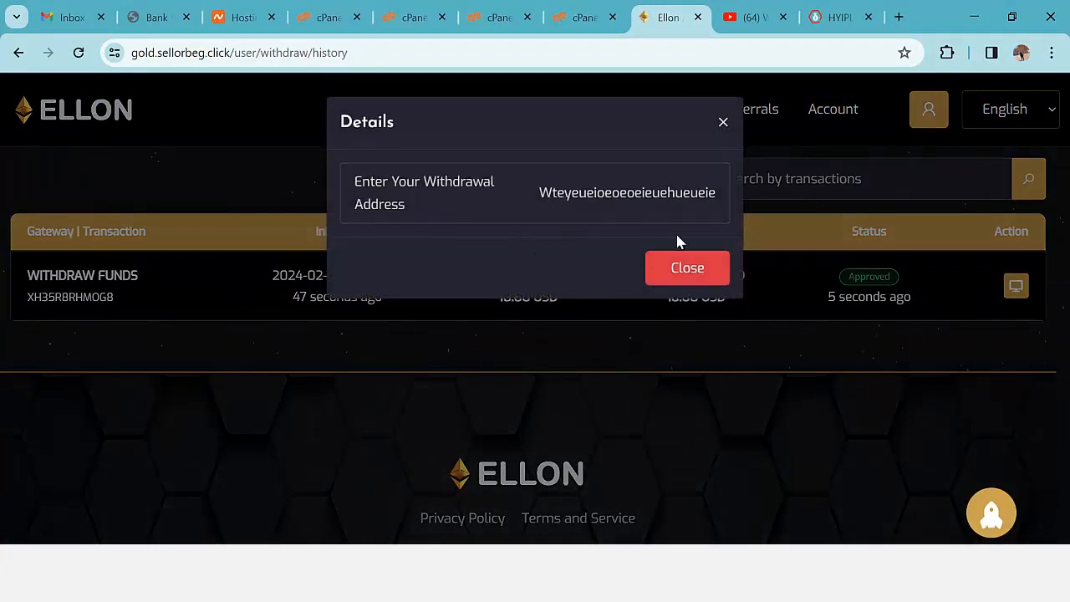
{"action": "left_click", "coordinate": [688, 268]}
{"action": "scroll", "coordinate": [686, 298], "scroll_direction": "up", "scroll_amount": 3}
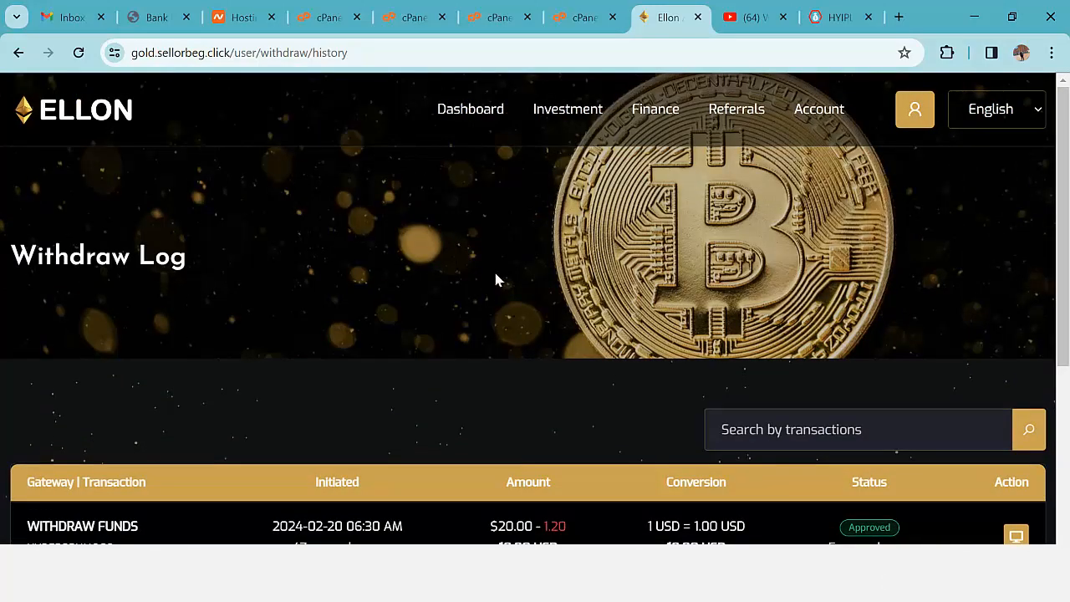
- Open the user dashboard and review Total Withdraw $20 and the Interest Wallet balance
{"action": "mouse_move", "coordinate": [669, 120]}
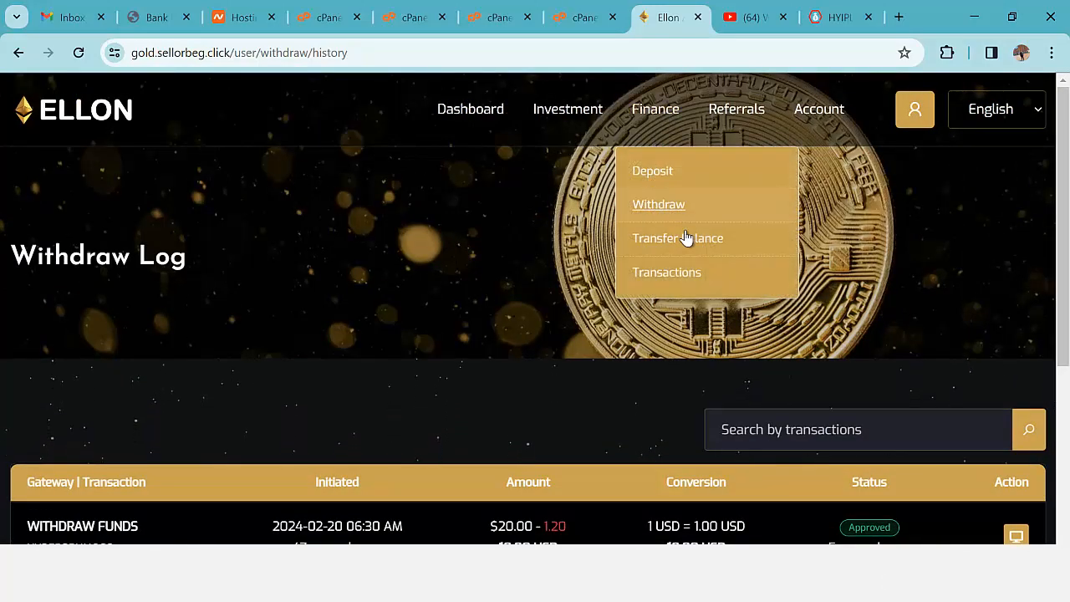
{"action": "left_click", "coordinate": [917, 113]}
{"action": "scroll", "coordinate": [544, 323], "scroll_direction": "down", "scroll_amount": 3}
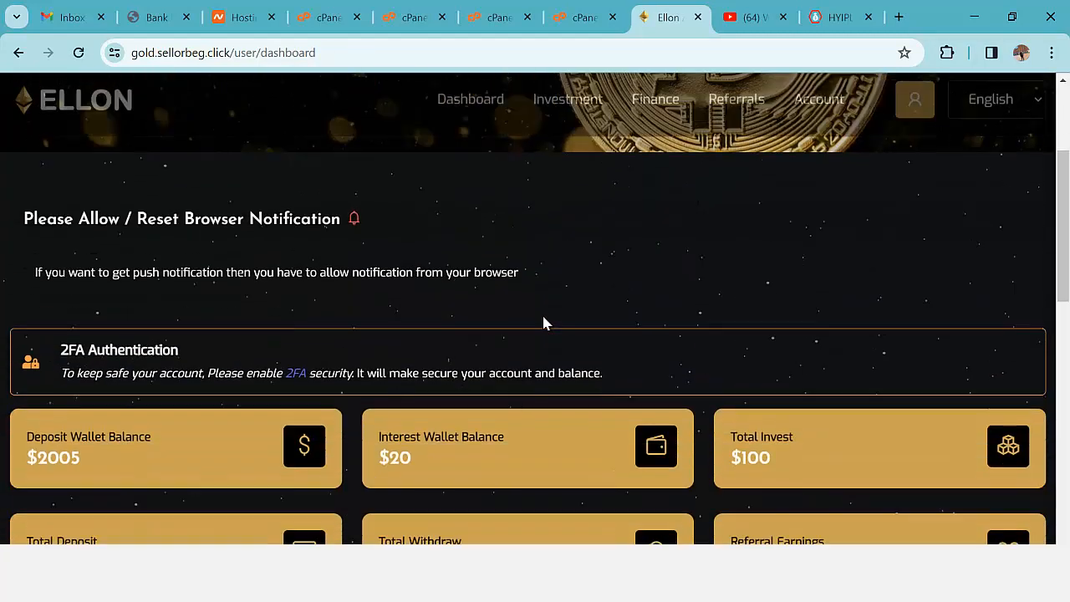
{"action": "scroll", "coordinate": [543, 323], "scroll_direction": "down", "scroll_amount": 3}
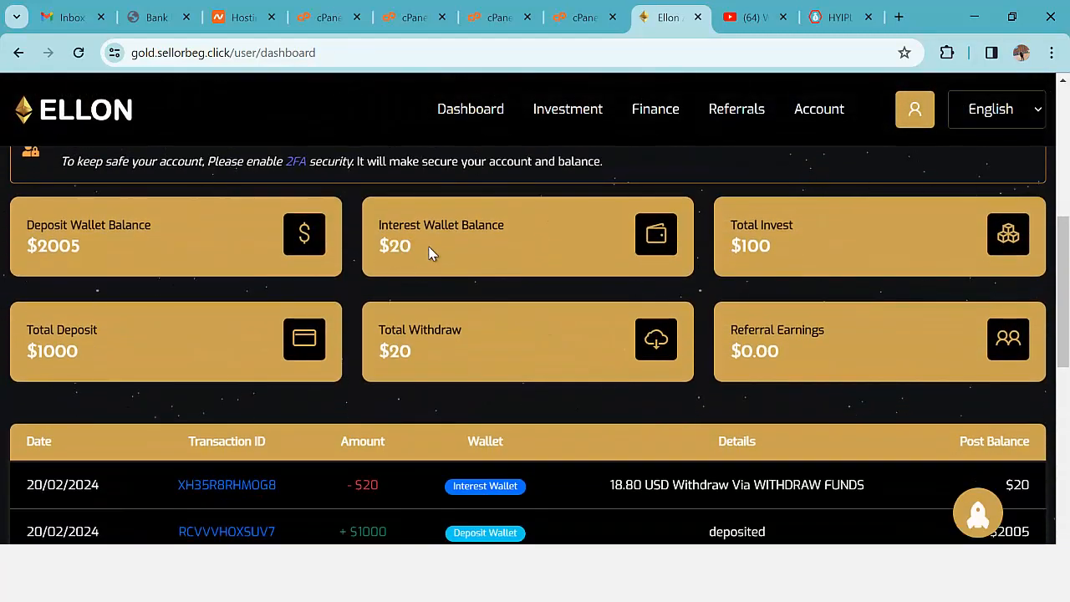
{"action": "scroll", "coordinate": [666, 309], "scroll_direction": "down", "scroll_amount": 2}
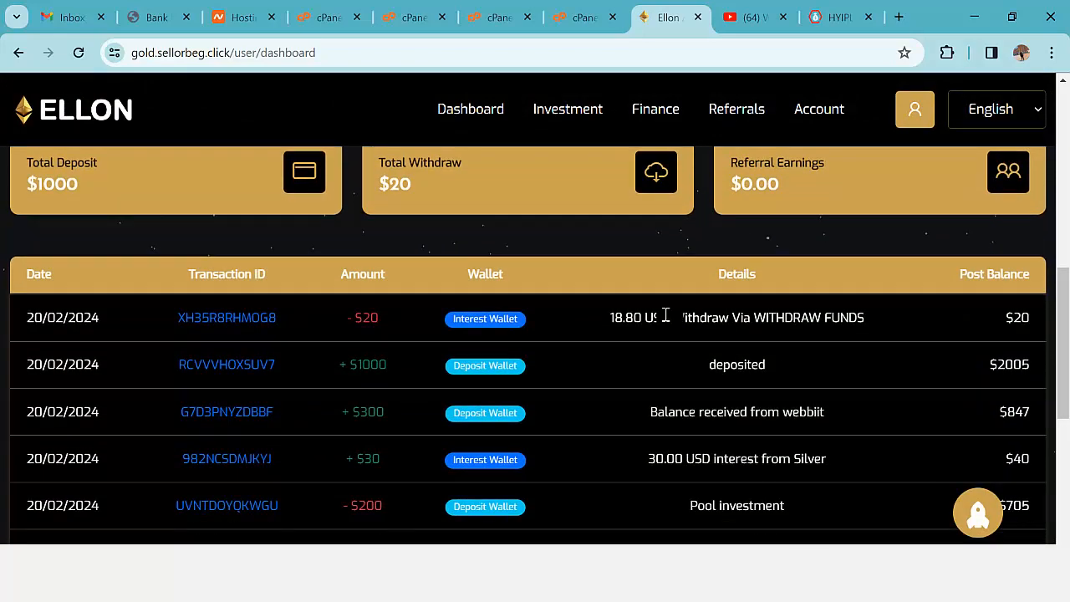
{"action": "scroll", "coordinate": [666, 316], "scroll_direction": "up", "scroll_amount": 5}
{"action": "scroll", "coordinate": [666, 316], "scroll_direction": "up", "scroll_amount": 4}
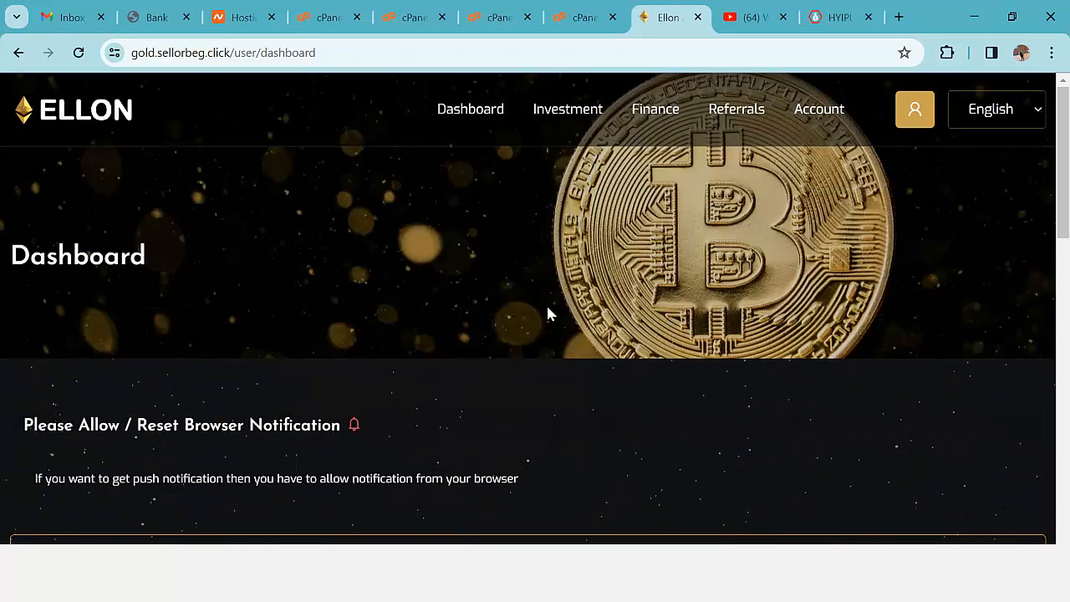
{"action": "scroll", "coordinate": [502, 334], "scroll_direction": "down", "scroll_amount": 2}
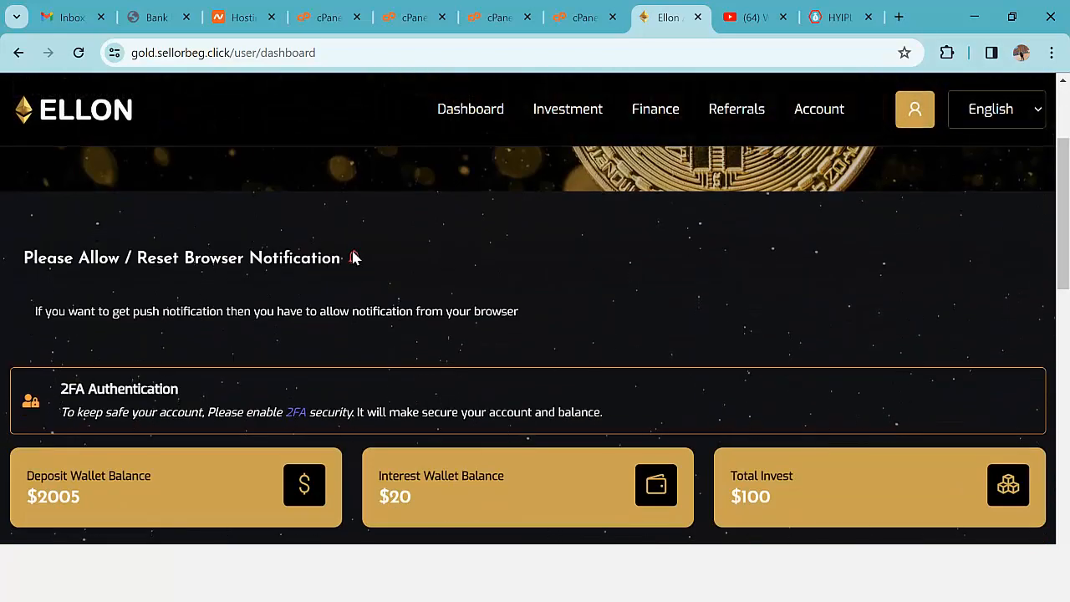
{"action": "scroll", "coordinate": [473, 318], "scroll_direction": "up", "scroll_amount": 2}
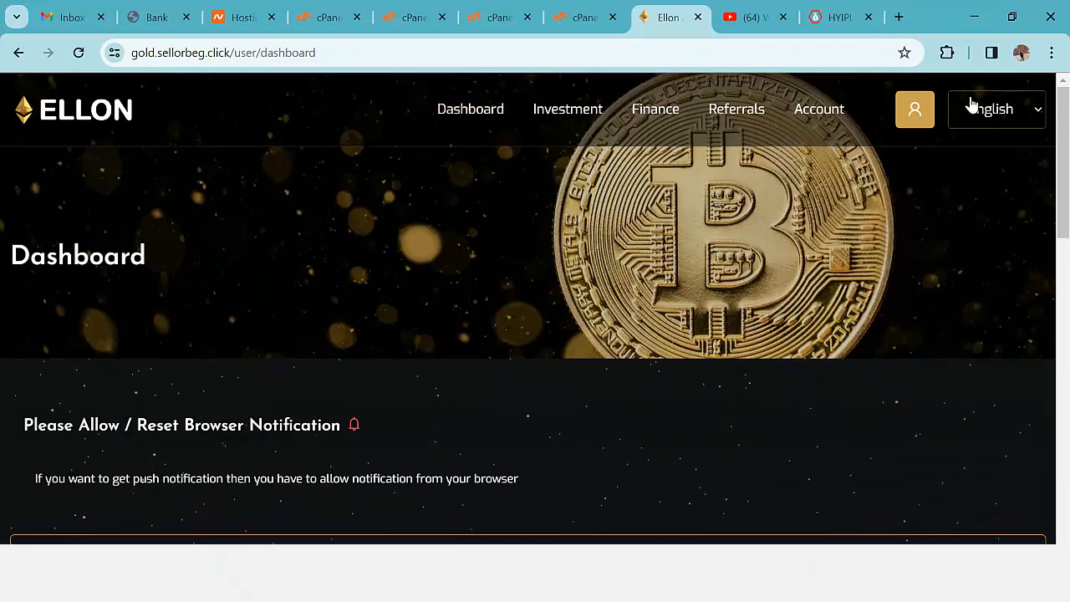
- Shrink the user's browser window to a small size and scroll through its page
{"action": "left_click", "coordinate": [1011, 16]}
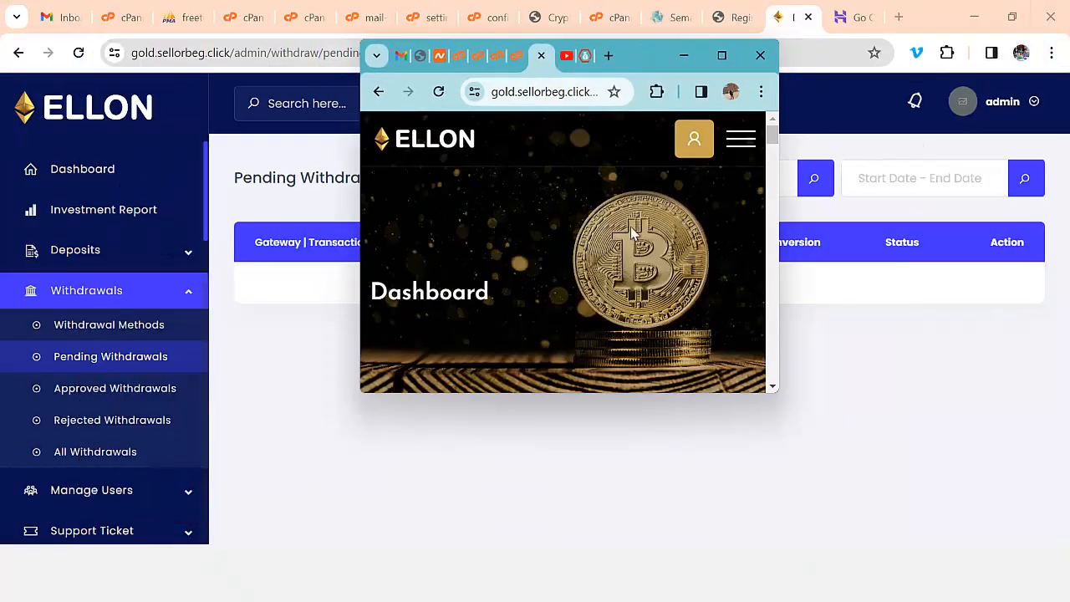
{"action": "scroll", "coordinate": [574, 250], "scroll_direction": "down", "scroll_amount": 6}
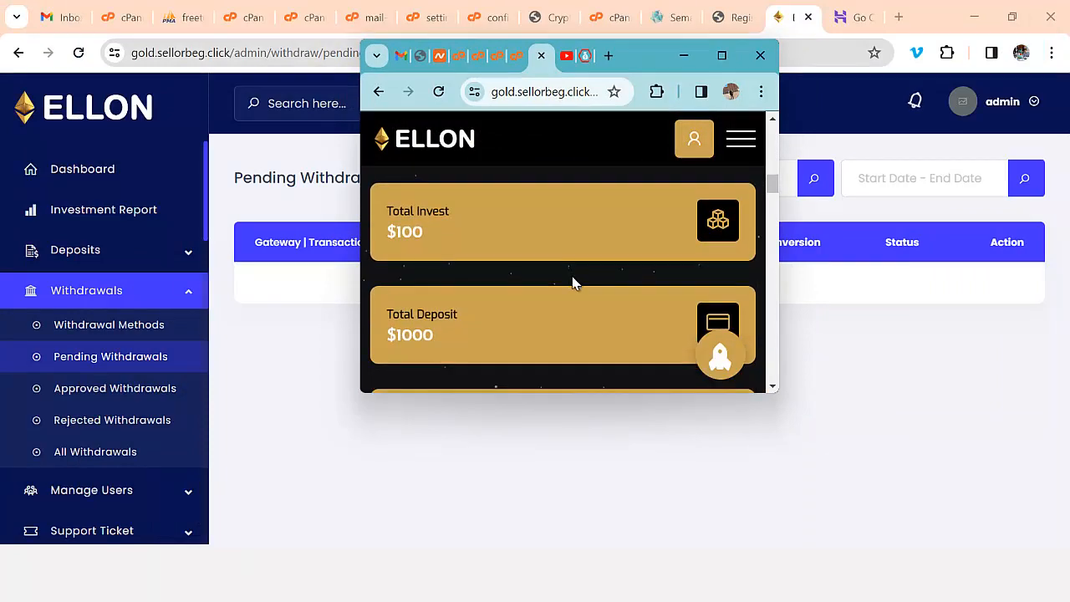
{"action": "scroll", "coordinate": [573, 284], "scroll_direction": "down", "scroll_amount": 10}
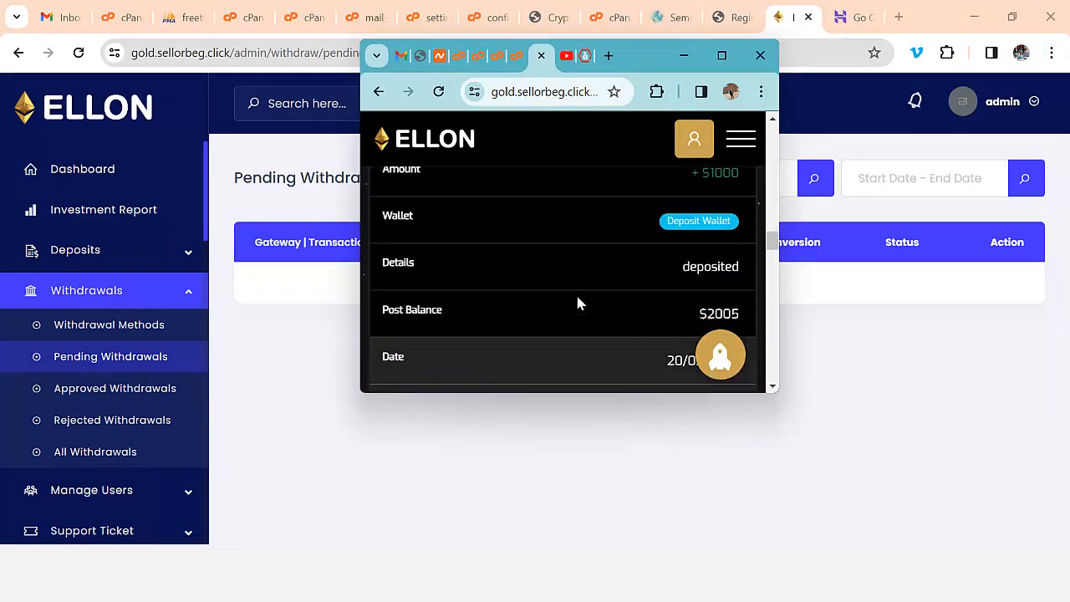
{"action": "scroll", "coordinate": [578, 302], "scroll_direction": "down", "scroll_amount": 10}
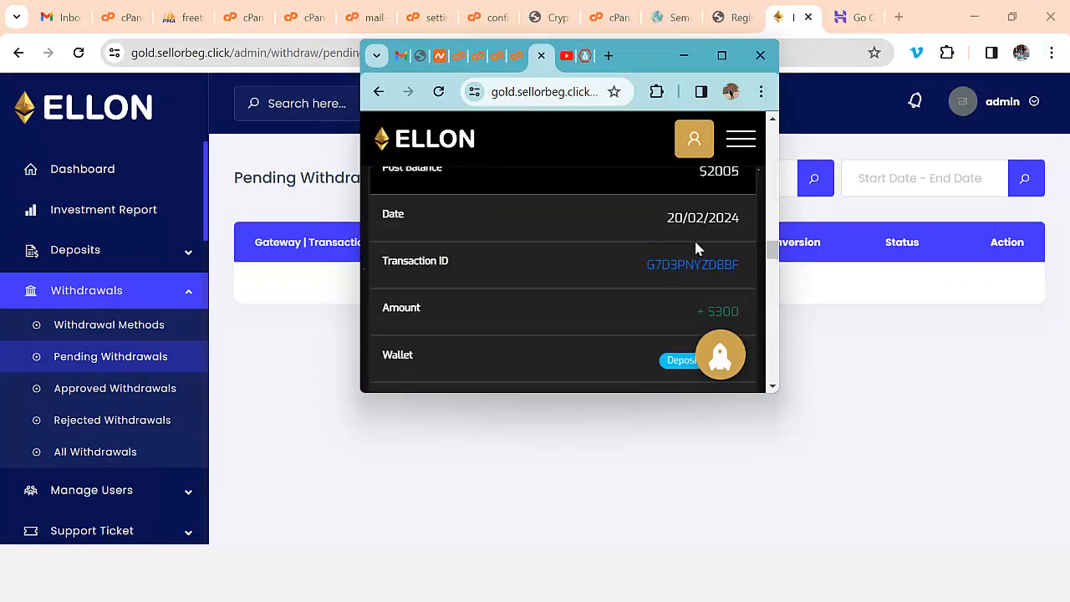
{"action": "scroll", "coordinate": [695, 248], "scroll_direction": "up", "scroll_amount": 5}
- Open the Investment > Plan page in the small window, then return to the Withdraw Money page
{"action": "left_click", "coordinate": [739, 140]}
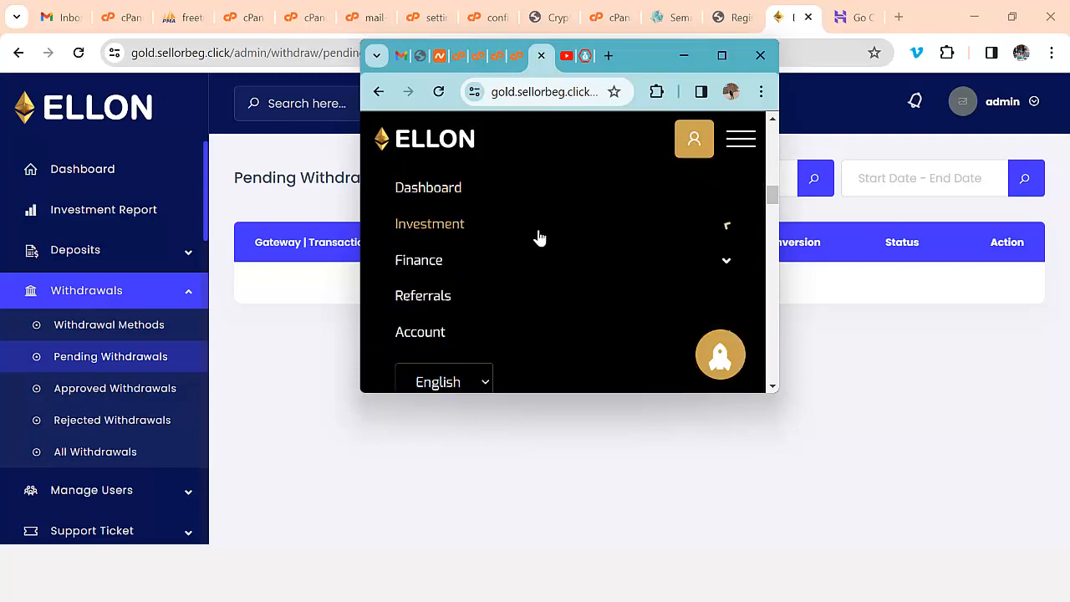
{"action": "left_click", "coordinate": [441, 228]}
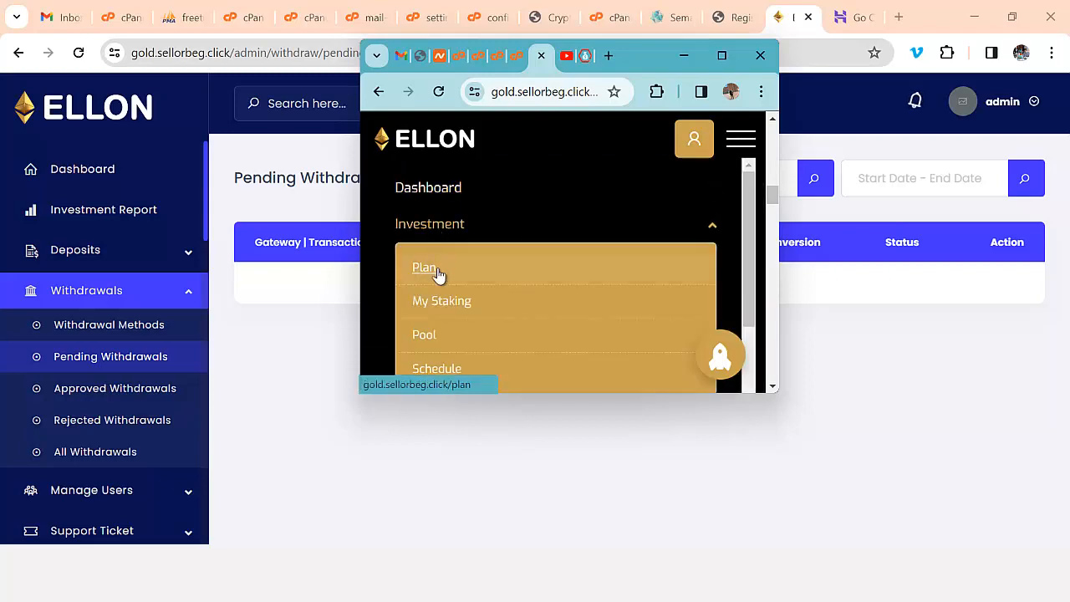
{"action": "left_click", "coordinate": [530, 259]}
{"action": "scroll", "coordinate": [677, 239], "scroll_direction": "down", "scroll_amount": 3}
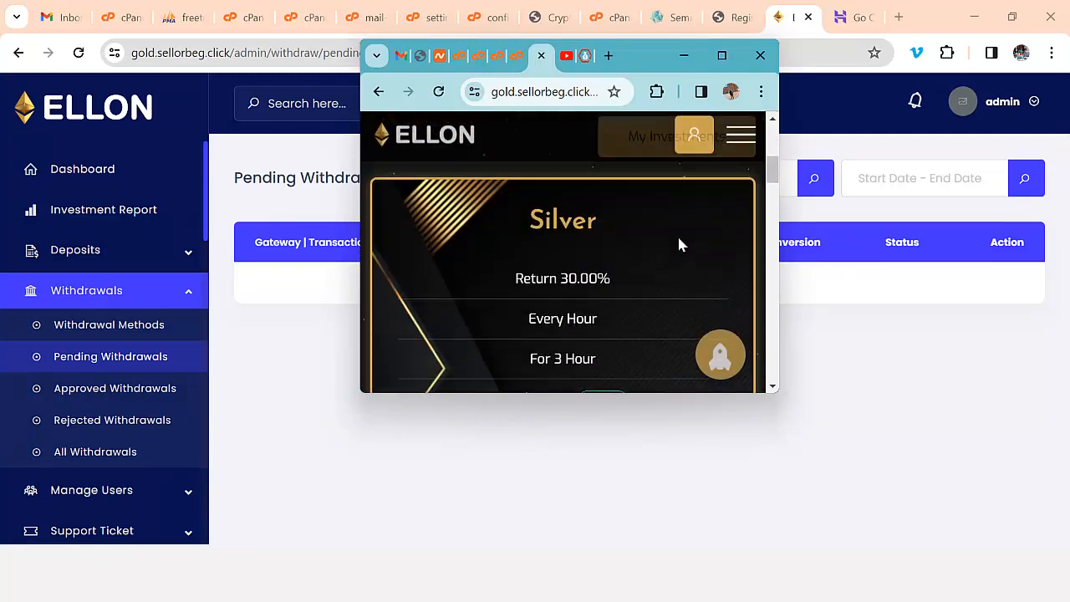
{"action": "scroll", "coordinate": [677, 242], "scroll_direction": "down", "scroll_amount": 5}
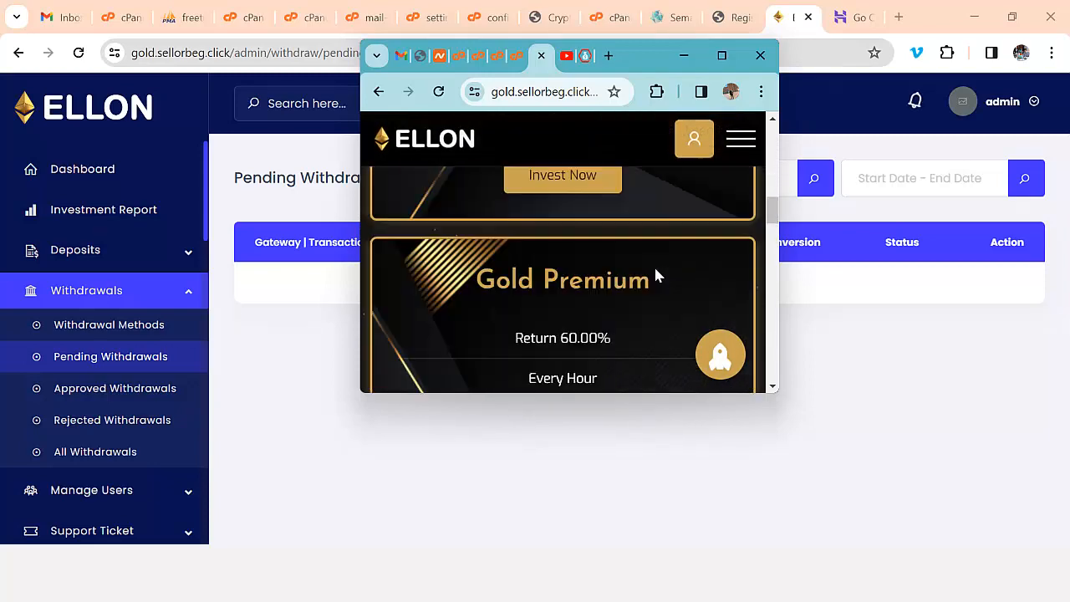
{"action": "scroll", "coordinate": [655, 276], "scroll_direction": "up", "scroll_amount": 3}
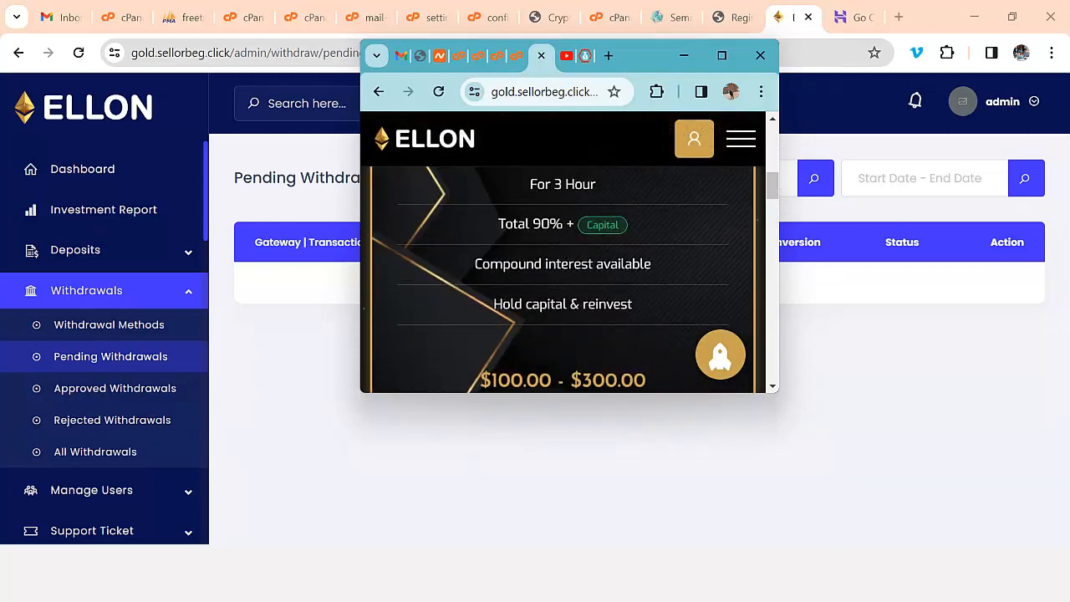
{"action": "left_click", "coordinate": [476, 494]}
{"action": "scroll", "coordinate": [473, 290], "scroll_direction": "up", "scroll_amount": 10}
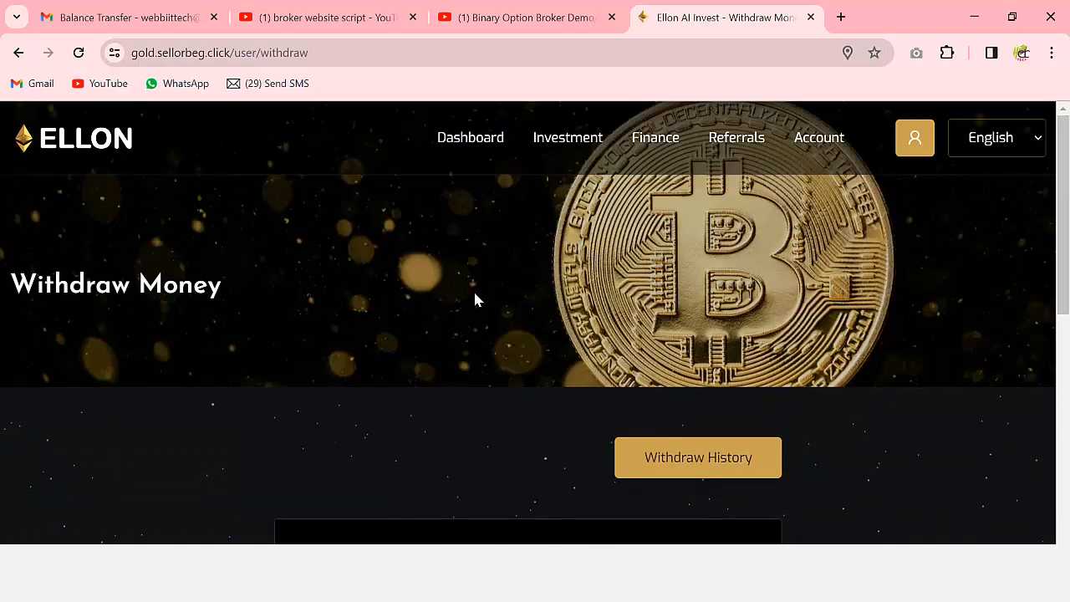
- Review the investment plans, My Investments statistics and My Staking records
{"action": "mouse_move", "coordinate": [568, 139]}
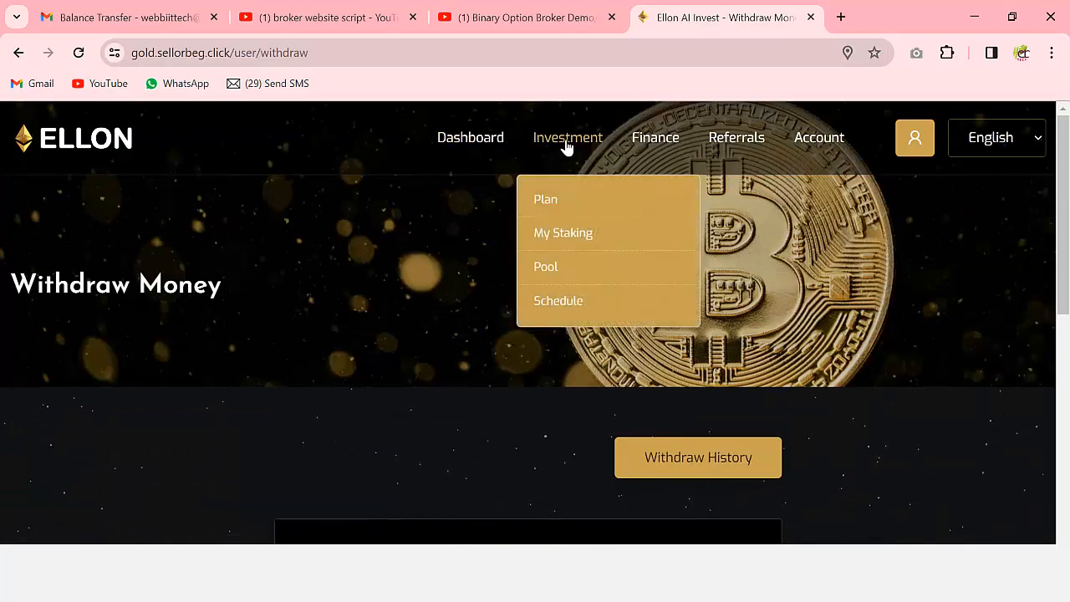
{"action": "left_click", "coordinate": [547, 202]}
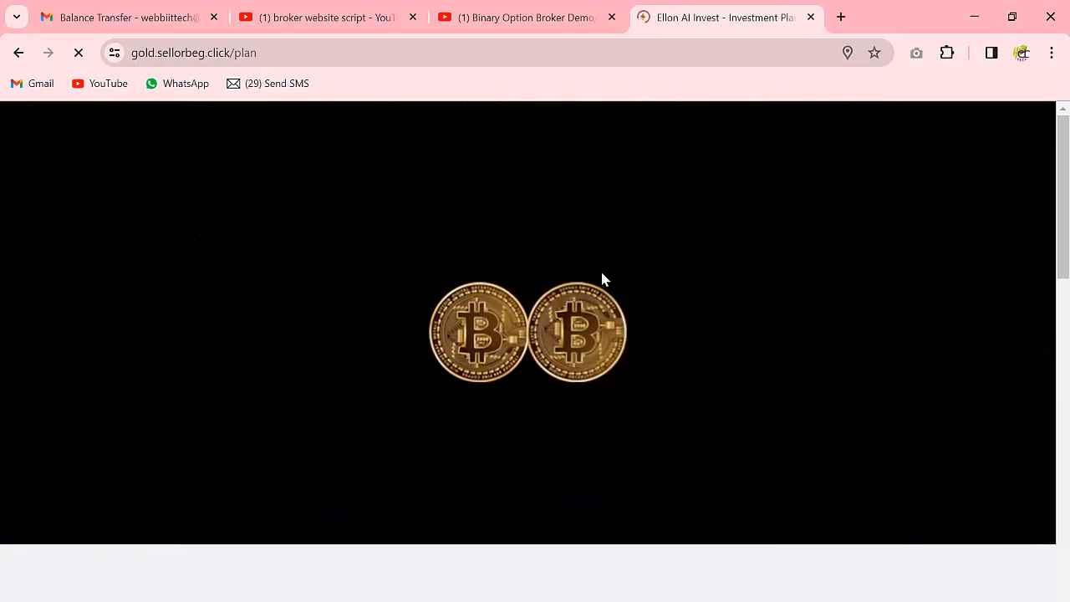
{"action": "scroll", "coordinate": [765, 305], "scroll_direction": "down", "scroll_amount": 2}
{"action": "left_click", "coordinate": [963, 220]}
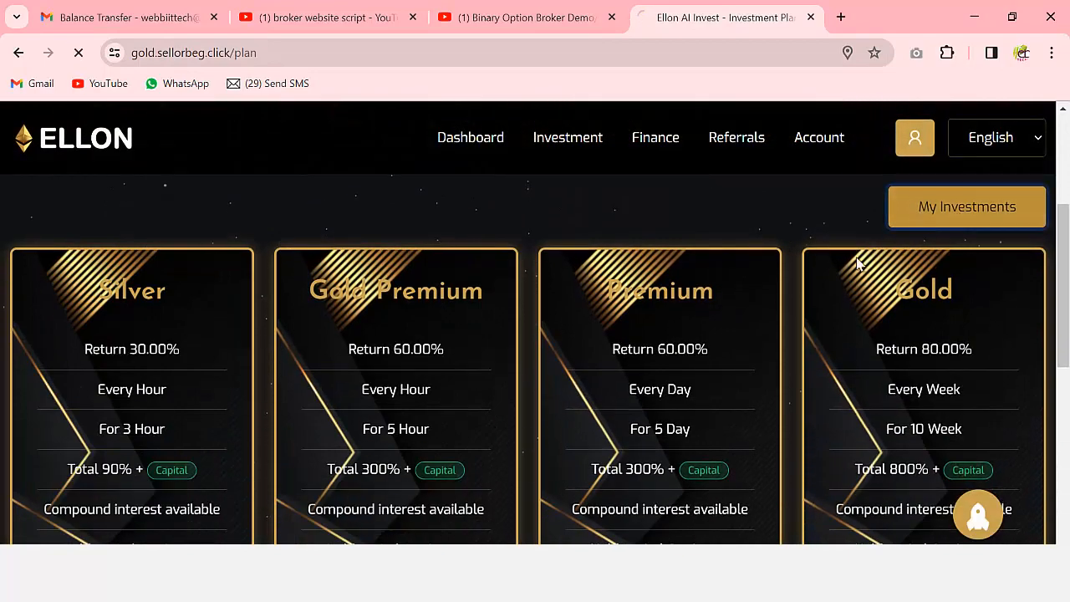
{"action": "scroll", "coordinate": [661, 321], "scroll_direction": "down", "scroll_amount": 5}
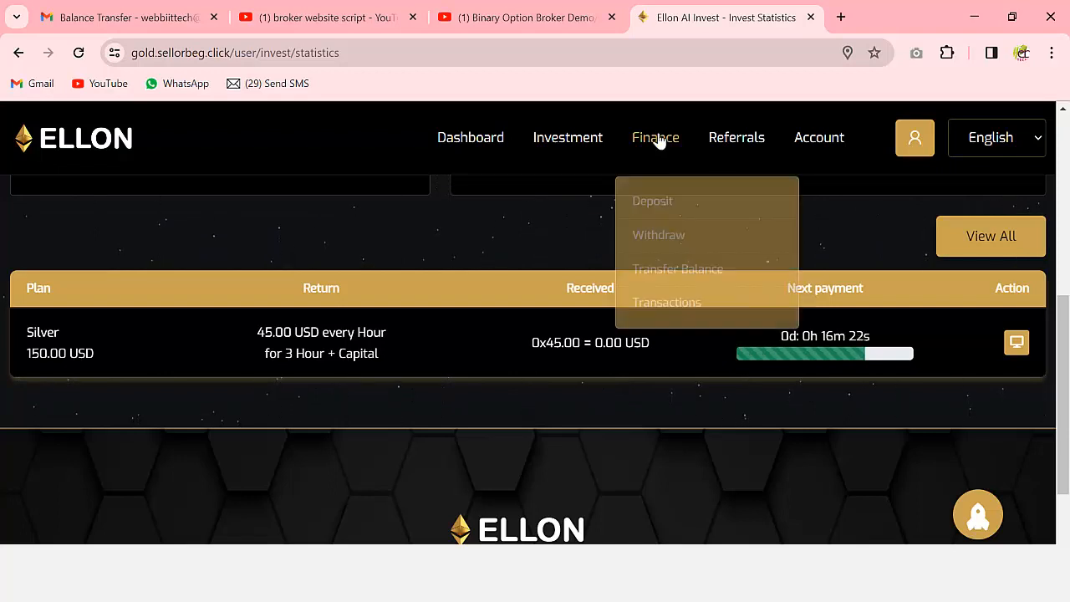
{"action": "mouse_move", "coordinate": [592, 161]}
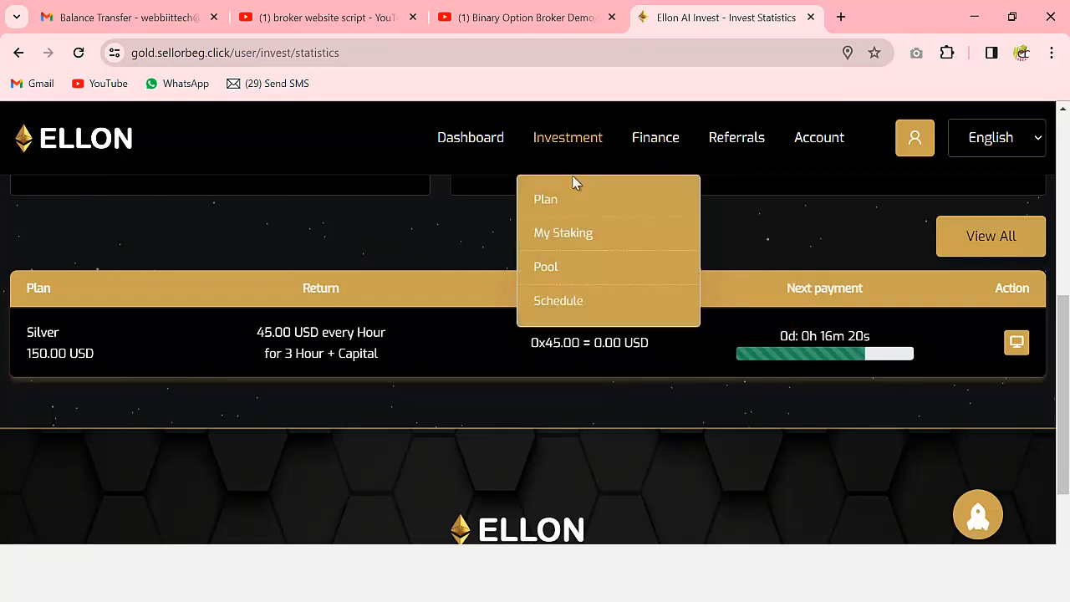
{"action": "left_click", "coordinate": [608, 251]}
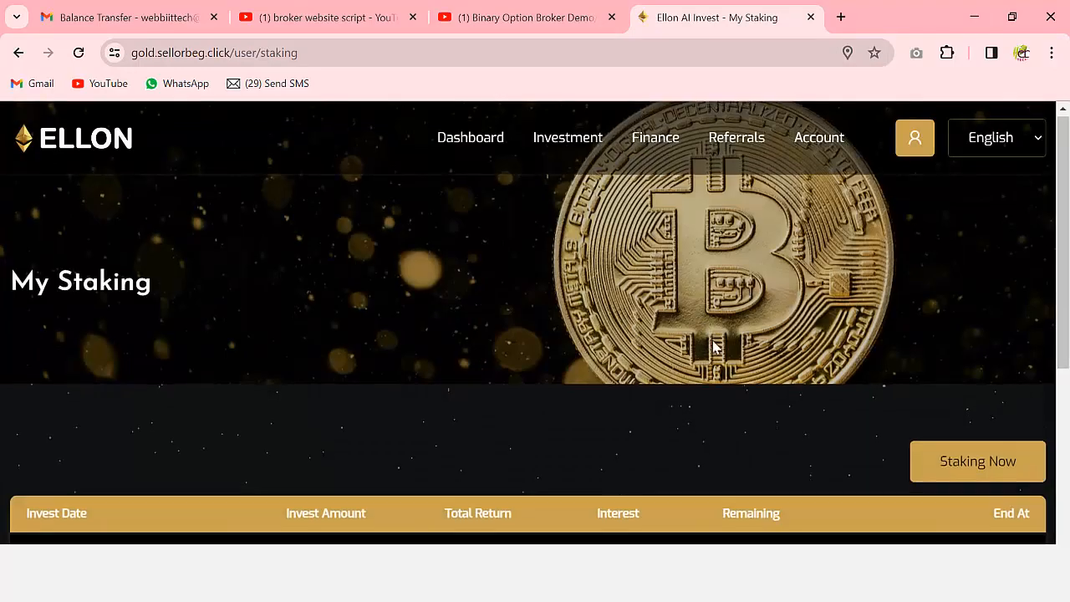
{"action": "scroll", "coordinate": [702, 343], "scroll_direction": "down", "scroll_amount": 3}
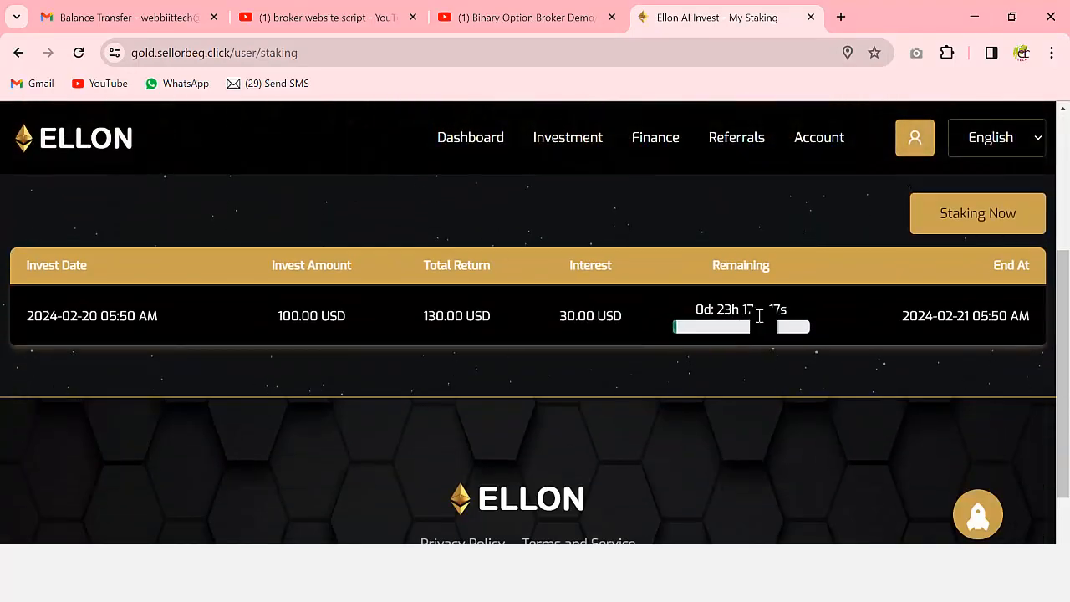
- Open Investment > Pool and view My Pools with the 100.00 USD PoolFund1 investment
{"action": "mouse_move", "coordinate": [642, 148]}
{"action": "mouse_move", "coordinate": [599, 146]}
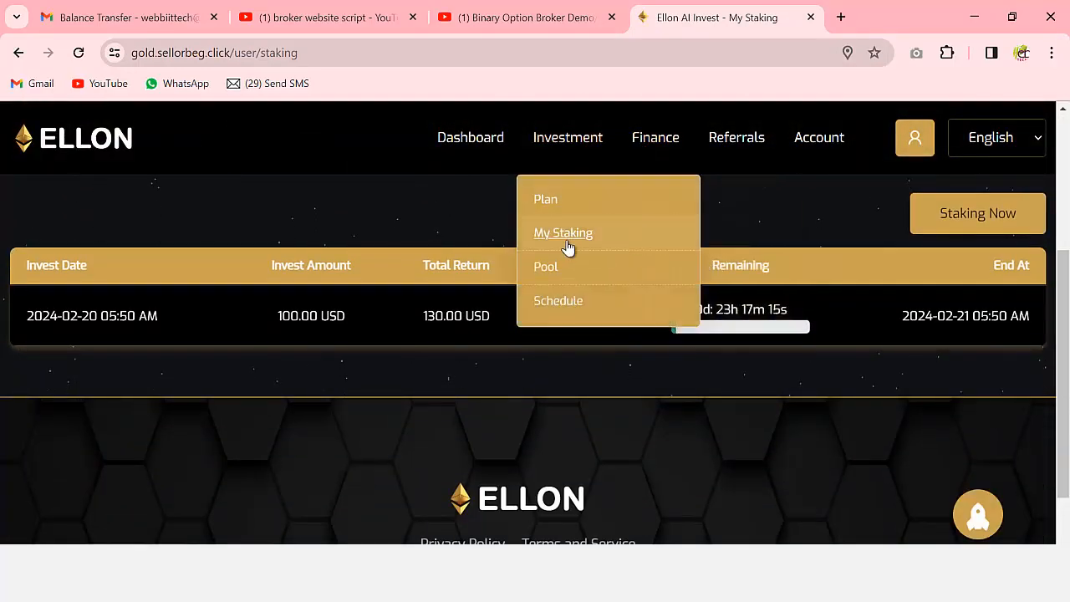
{"action": "left_click", "coordinate": [551, 265]}
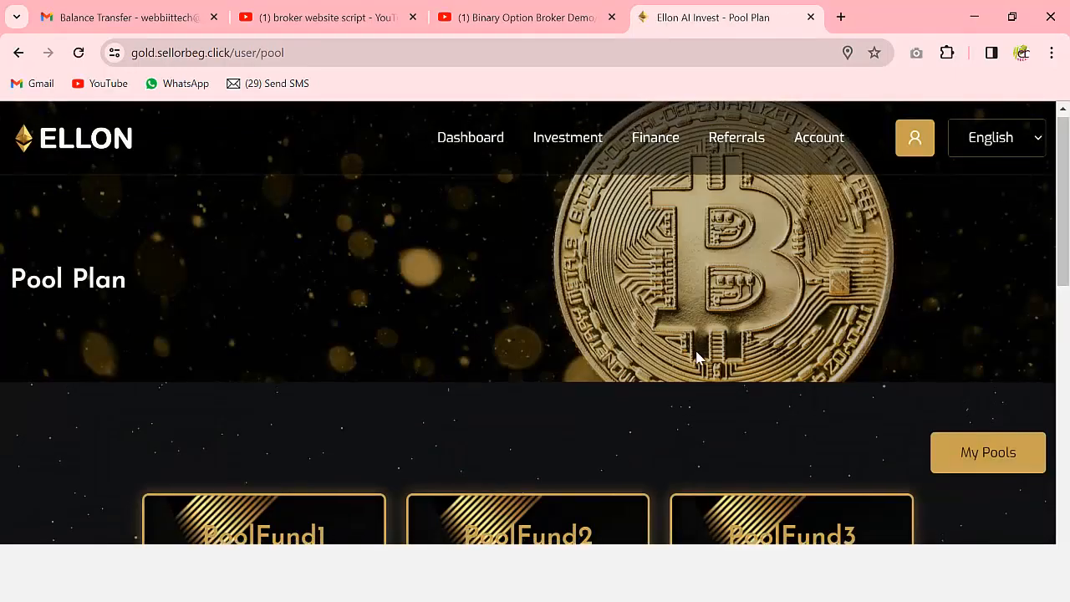
{"action": "scroll", "coordinate": [762, 346], "scroll_direction": "down", "scroll_amount": 5}
{"action": "scroll", "coordinate": [940, 303], "scroll_direction": "up", "scroll_amount": 3}
{"action": "left_click", "coordinate": [965, 304]}
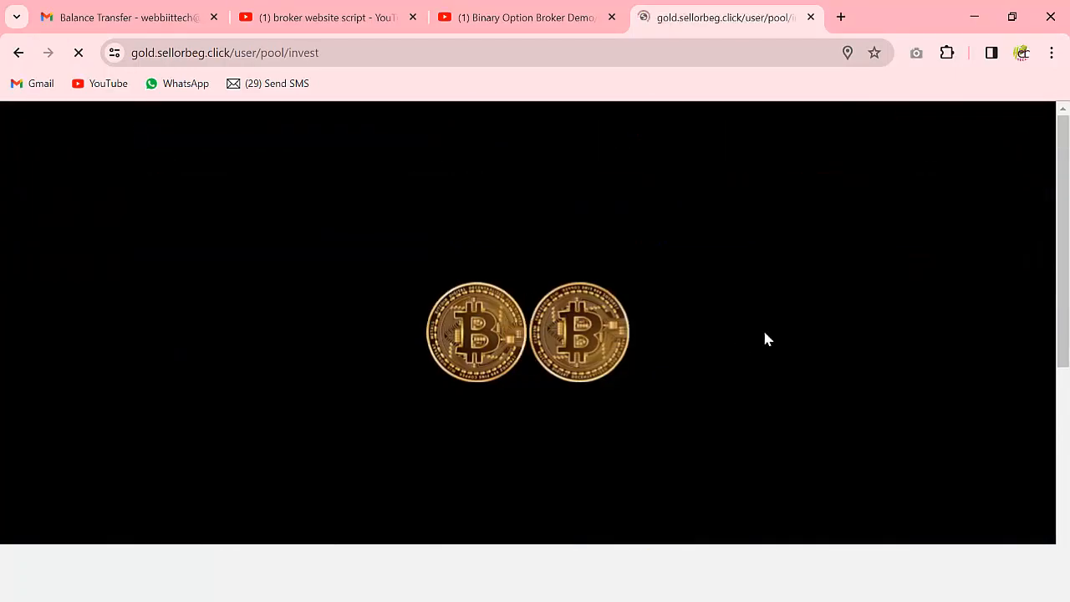
{"action": "scroll", "coordinate": [686, 362], "scroll_direction": "down", "scroll_amount": 3}
{"action": "scroll", "coordinate": [687, 368], "scroll_direction": "down", "scroll_amount": 1}
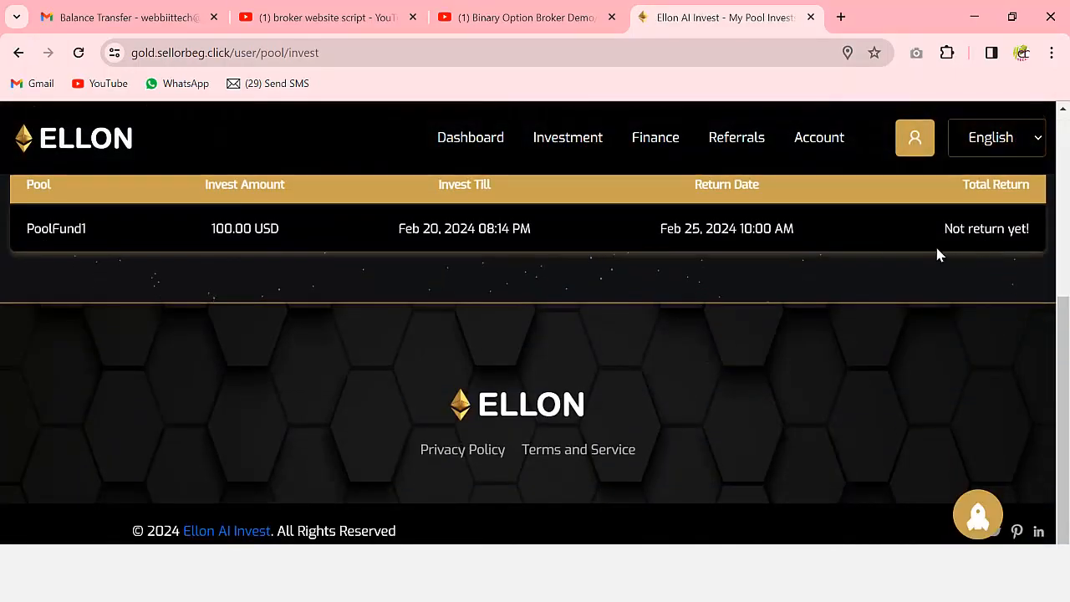
{"action": "scroll", "coordinate": [590, 377], "scroll_direction": "up", "scroll_amount": 5}
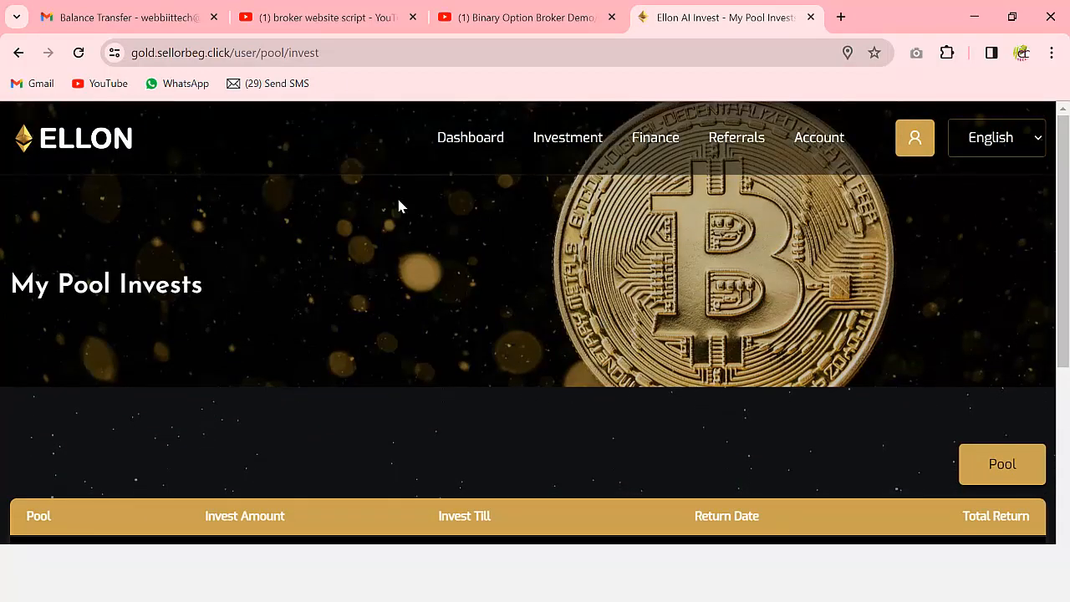
{"action": "left_click", "coordinate": [160, 20]}
- Read the 'Your Account has been Credited' email in the Gmail inbox
{"action": "left_click", "coordinate": [95, 242]}
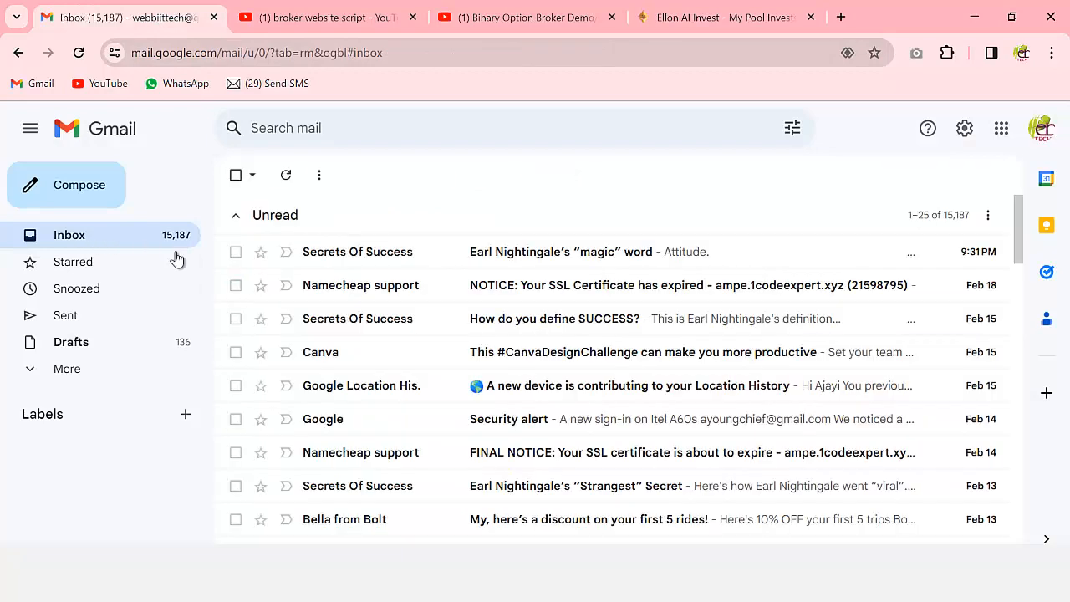
{"action": "scroll", "coordinate": [526, 359], "scroll_direction": "down", "scroll_amount": 2}
{"action": "scroll", "coordinate": [571, 341], "scroll_direction": "up", "scroll_amount": 2}
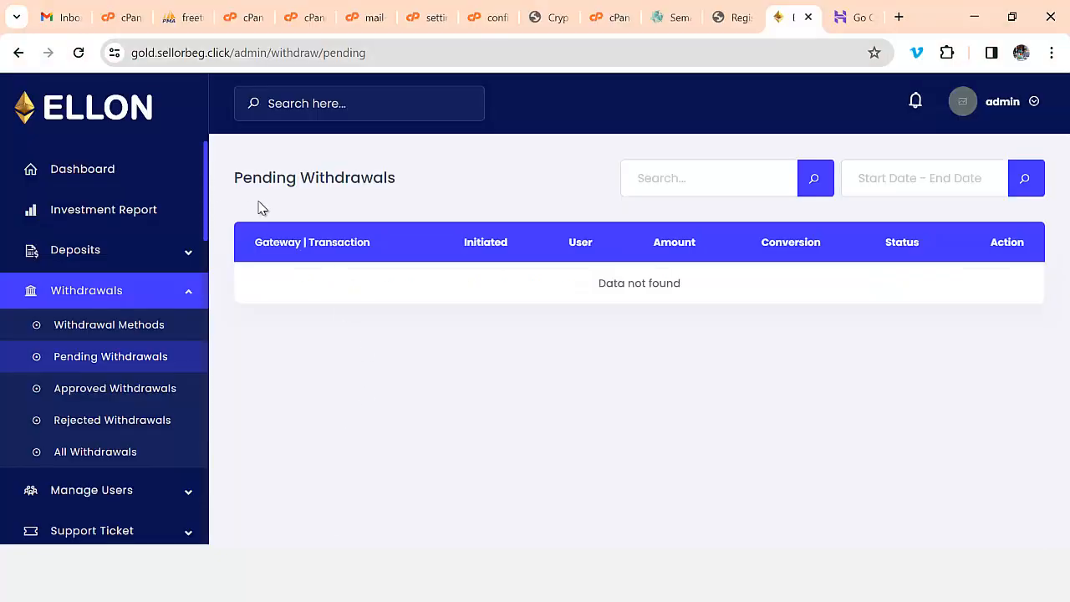
{"action": "left_click", "coordinate": [62, 18]}
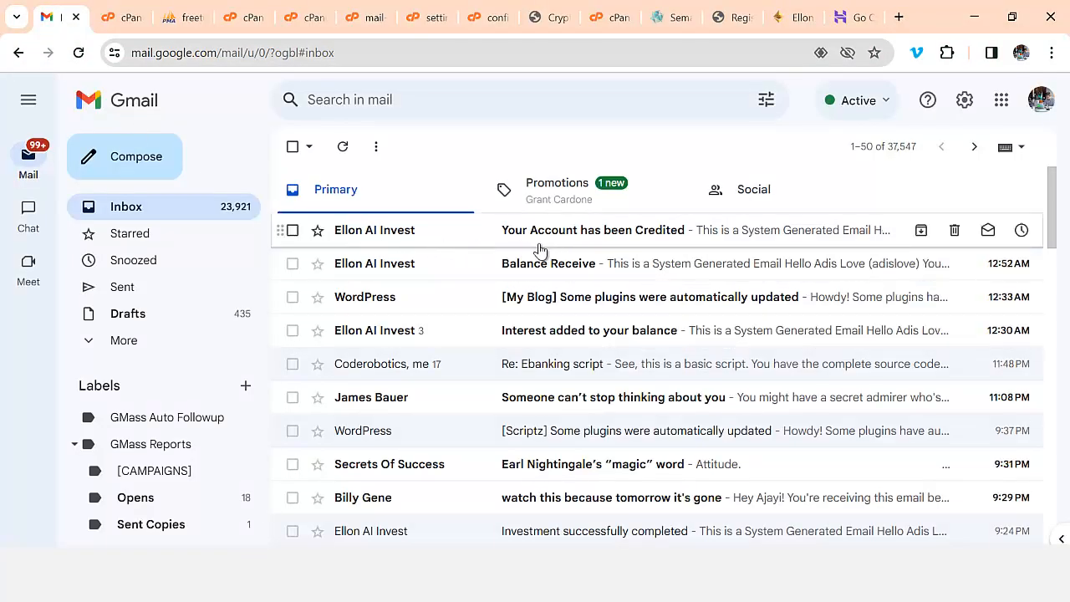
{"action": "left_click", "coordinate": [662, 239]}
{"action": "scroll", "coordinate": [681, 363], "scroll_direction": "down", "scroll_amount": 2}
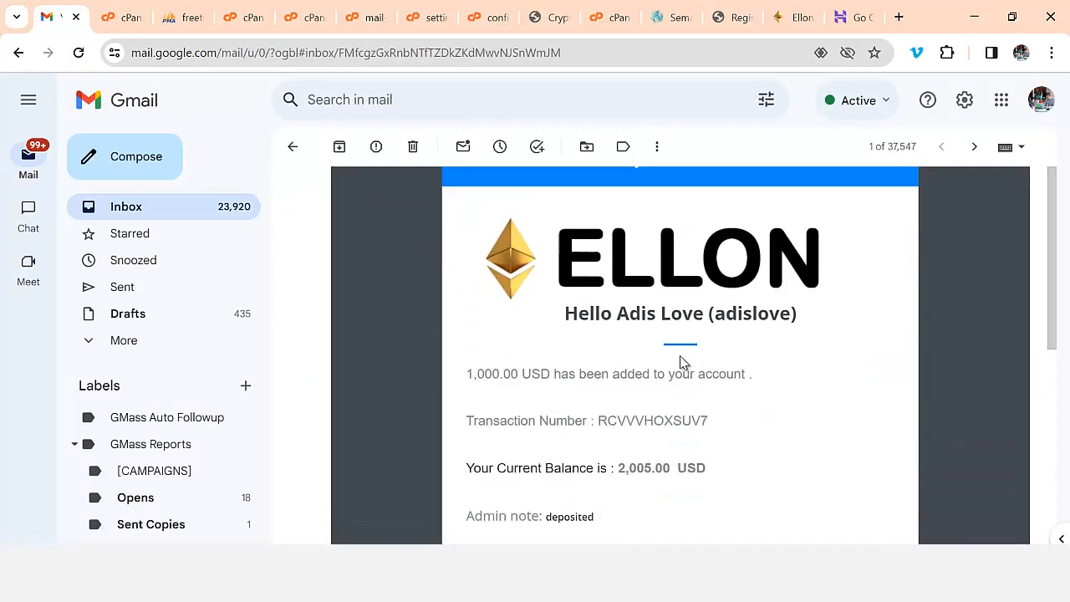
{"action": "scroll", "coordinate": [681, 362], "scroll_direction": "down", "scroll_amount": 1}
{"action": "scroll", "coordinate": [390, 356], "scroll_direction": "up", "scroll_amount": 3}
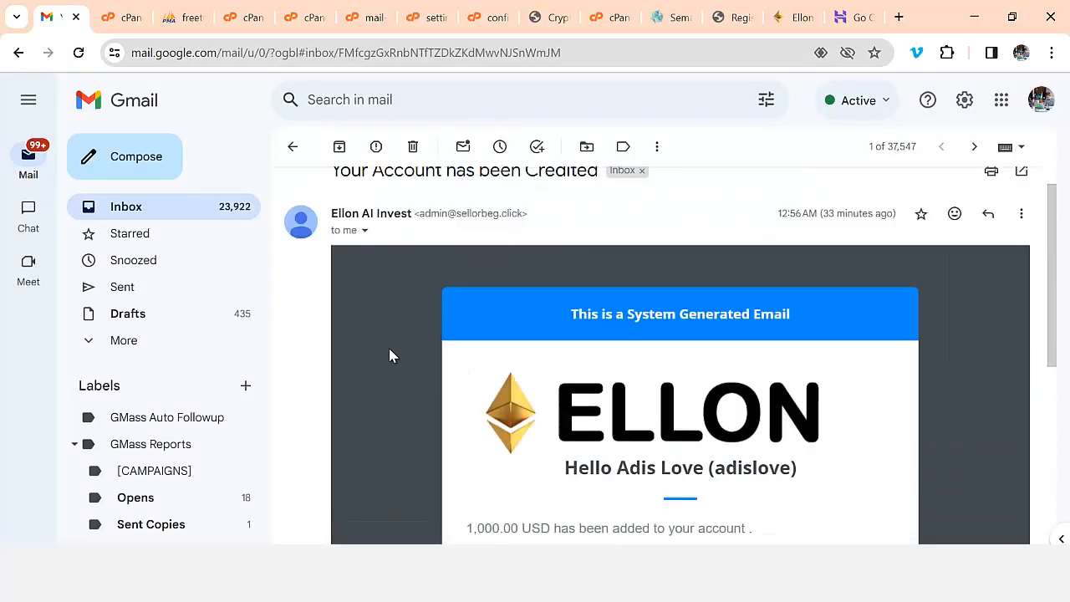
{"action": "left_click", "coordinate": [136, 213]}
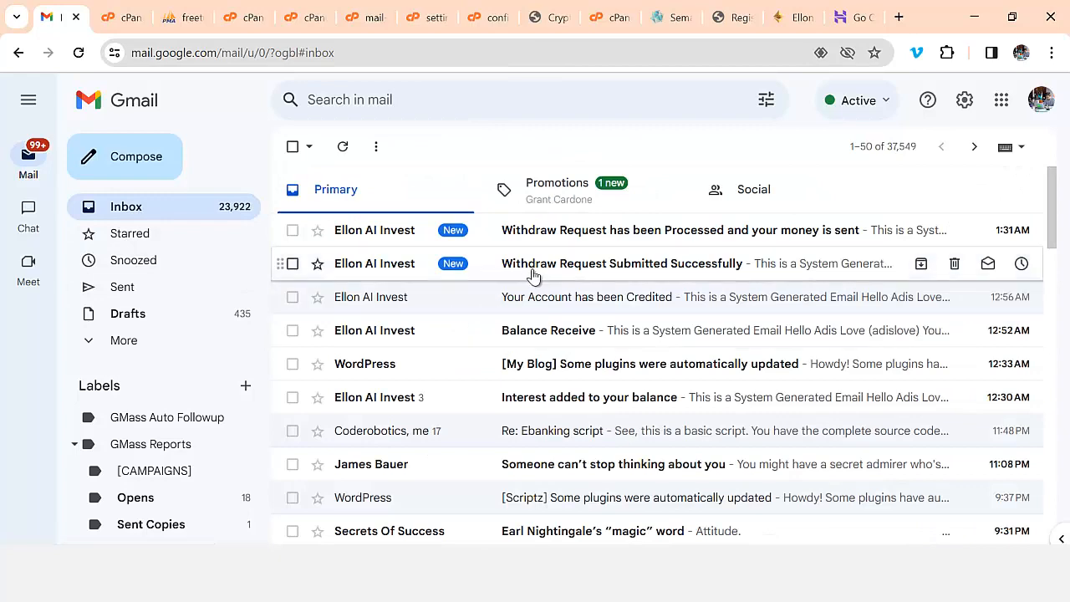
- Read the withdrawal processed email confirming 20.00 USD
{"action": "left_click", "coordinate": [638, 234]}
{"action": "scroll", "coordinate": [664, 371], "scroll_direction": "down", "scroll_amount": 2}
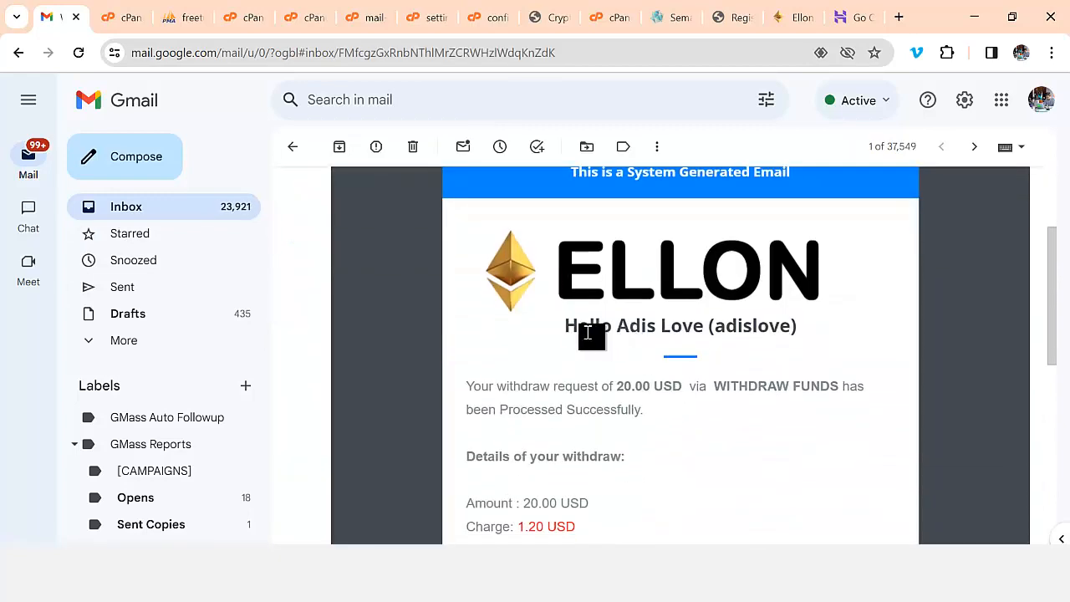
{"action": "scroll", "coordinate": [703, 355], "scroll_direction": "down", "scroll_amount": 1}
{"action": "scroll", "coordinate": [435, 401], "scroll_direction": "up", "scroll_amount": 3}
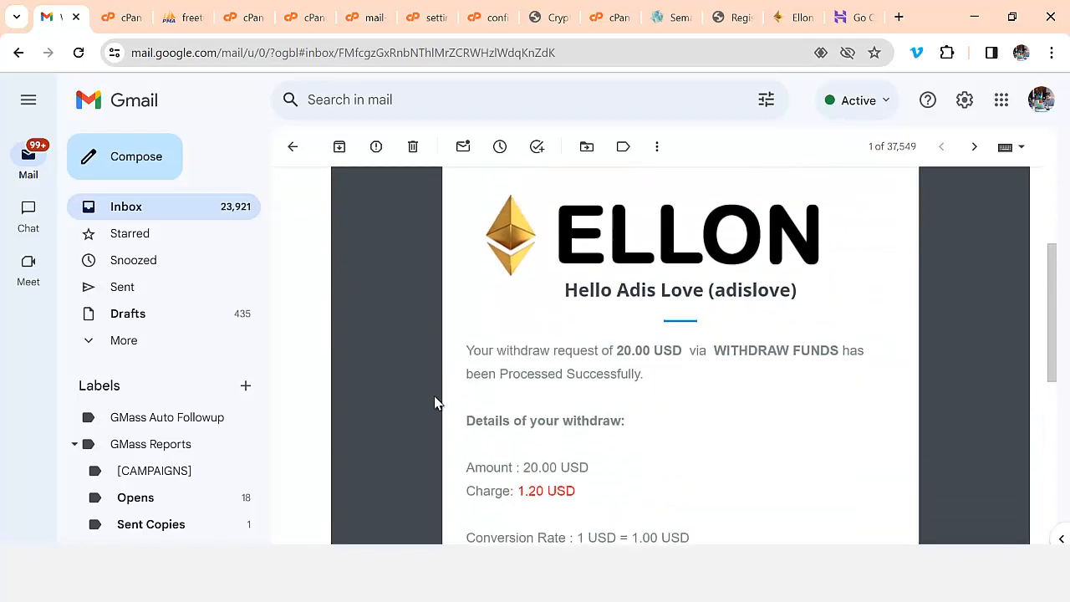
{"action": "left_click", "coordinate": [147, 216]}
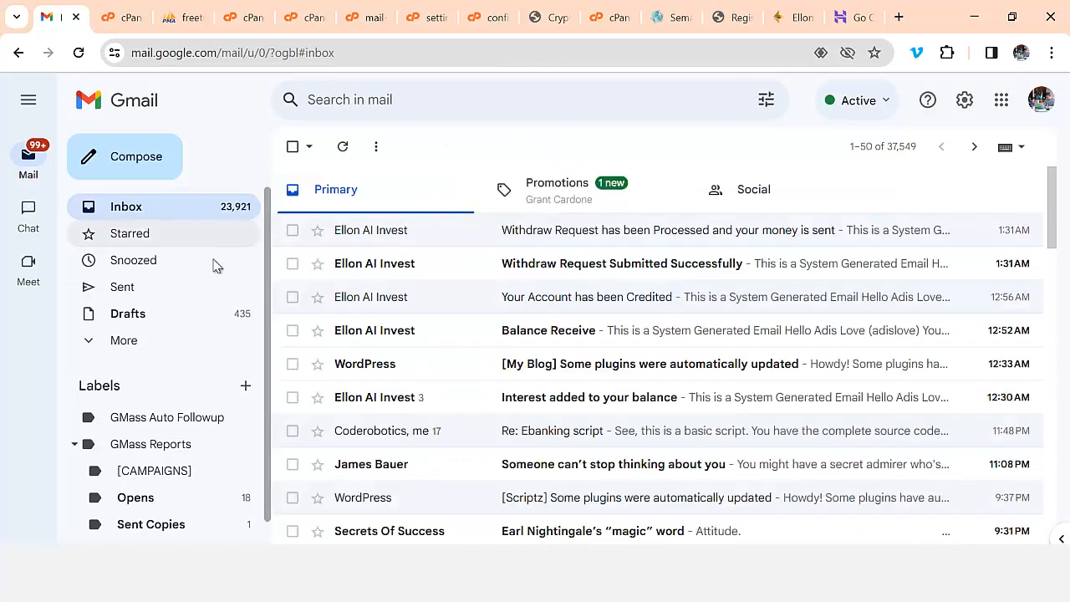
- Open the 'Withdraw Request Submitted Successfully' email
{"action": "left_click", "coordinate": [552, 267]}
{"action": "scroll", "coordinate": [633, 407], "scroll_direction": "down", "scroll_amount": 3}
{"action": "scroll", "coordinate": [626, 468], "scroll_direction": "up", "scroll_amount": 3}
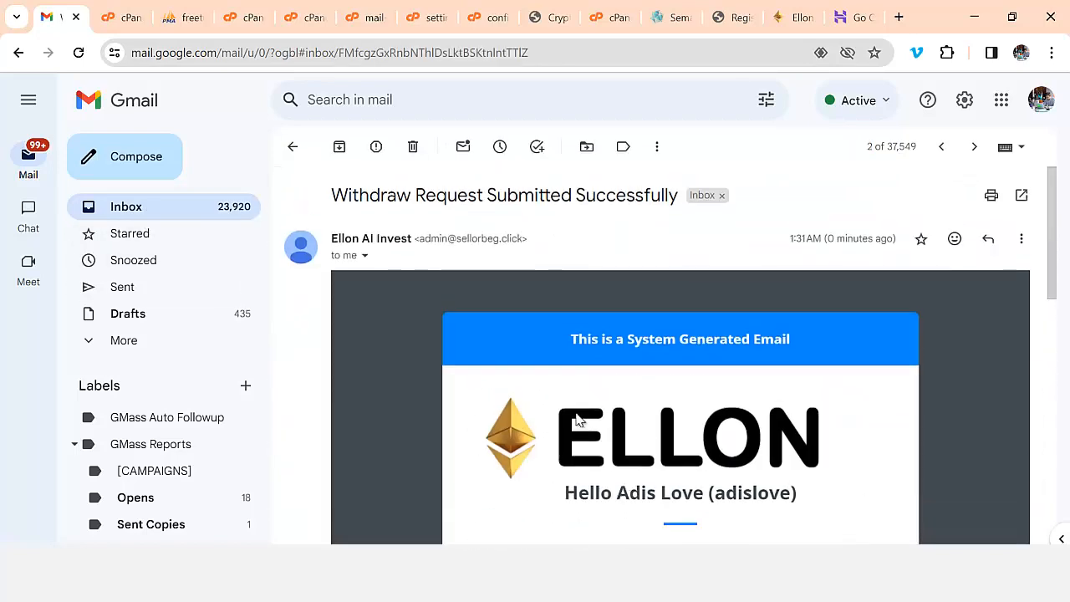